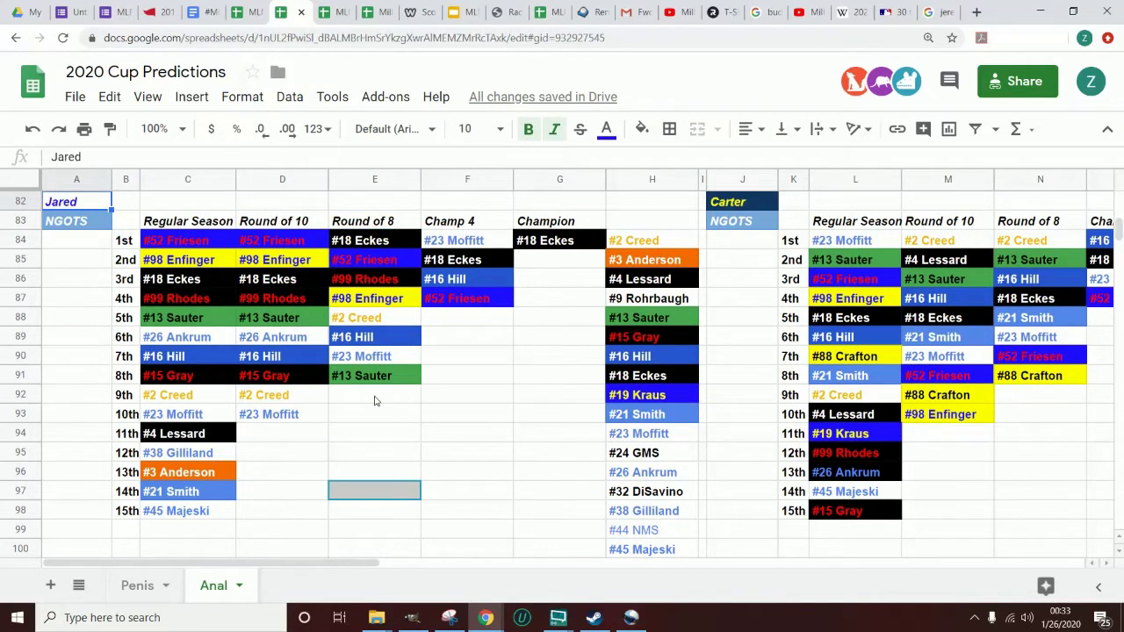
{"action": "key", "text": "Down"}
{"action": "key", "text": "Down"}
{"action": "key", "text": "Down"}
{"action": "key", "text": "Down"}
{"action": "key", "text": "Down"}
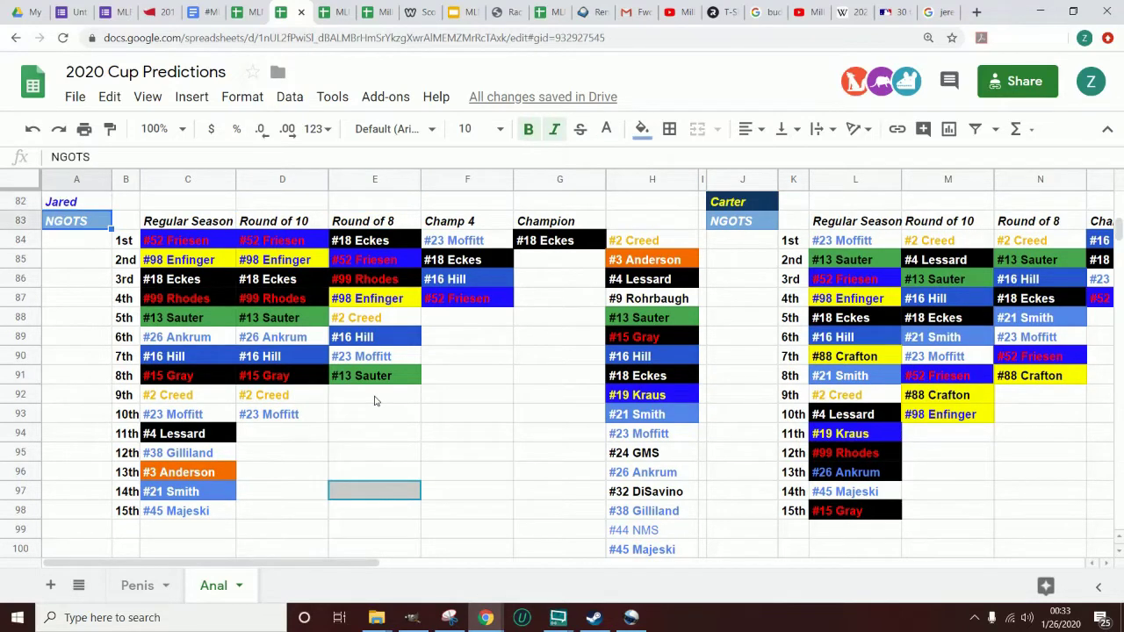
{"action": "key", "text": "Down"}
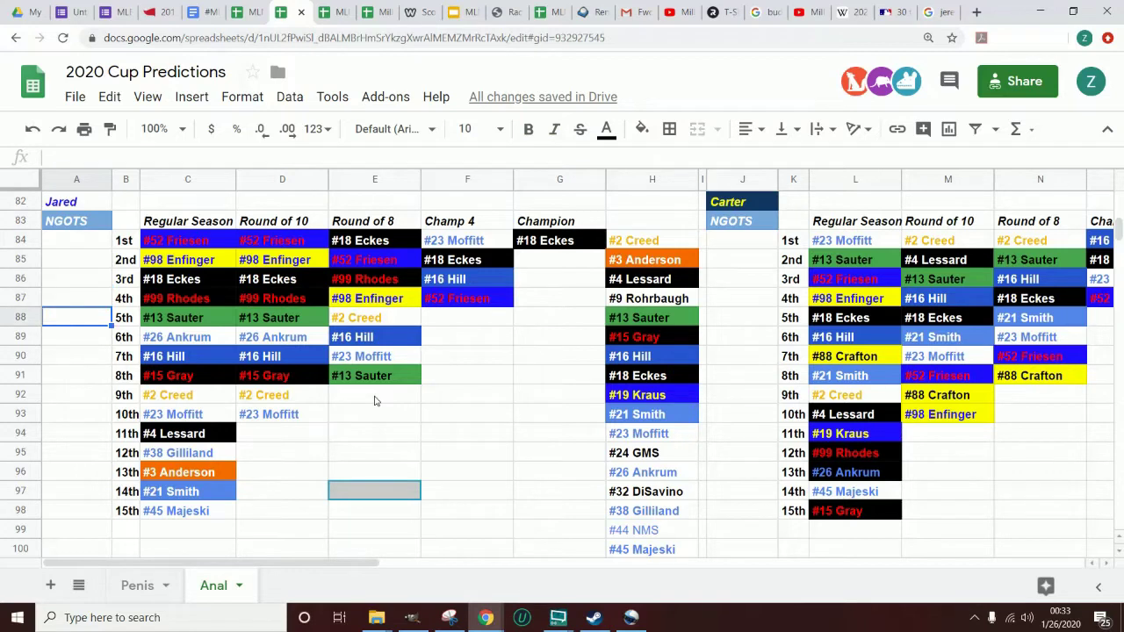
{"action": "key", "text": "Up"}
{"action": "key", "text": "Up"}
{"action": "key", "text": "Up"}
{"action": "key", "text": "Up"}
{"action": "key", "text": "Up"}
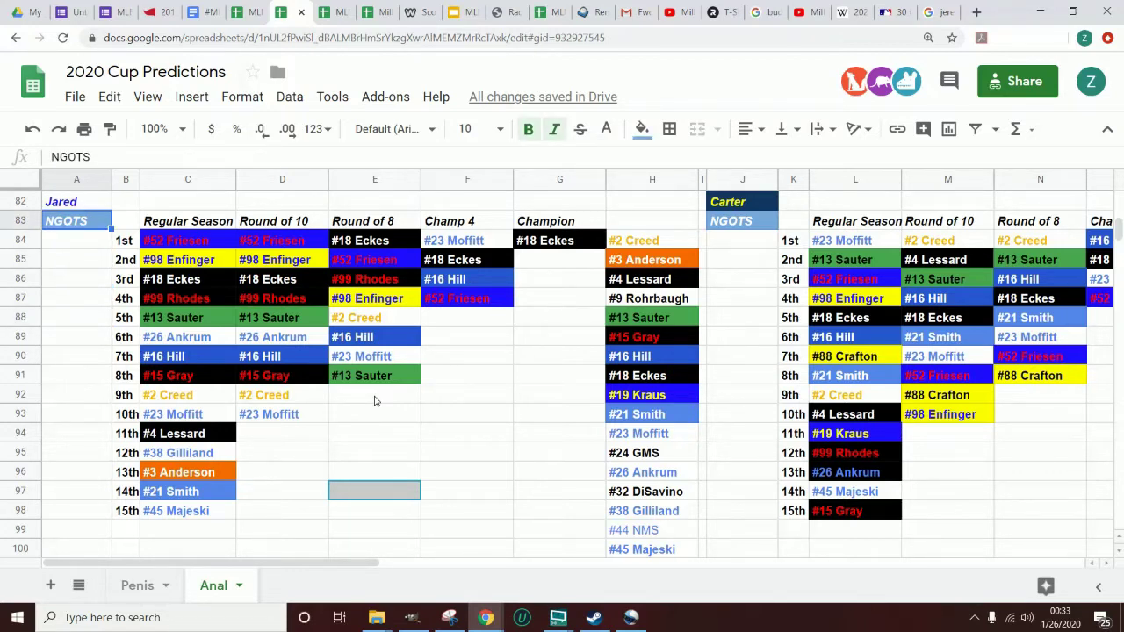
{"action": "key", "text": "Up"}
{"action": "key", "text": "Down"}
{"action": "key", "text": "Down"}
{"action": "key", "text": "Down"}
{"action": "key", "text": "Down"}
{"action": "key", "text": "Down"}
{"action": "key", "text": "Down"}
{"action": "key", "text": "Down"}
{"action": "key", "text": "Down"}
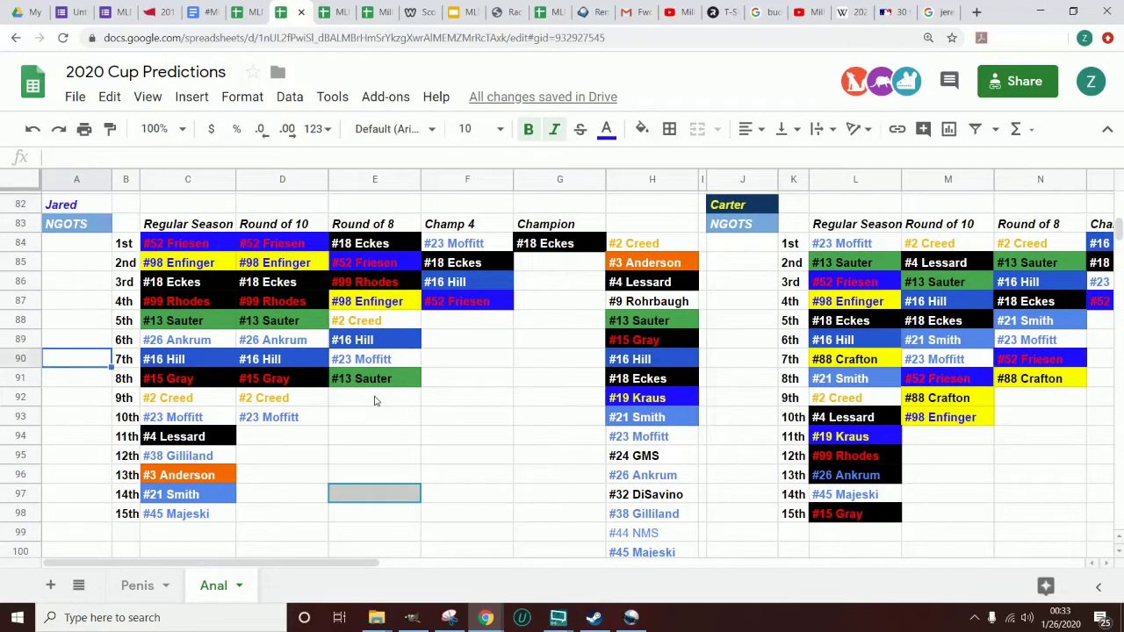
{"action": "key", "text": "Up"}
{"action": "key", "text": "Up"}
{"action": "key", "text": "Up"}
{"action": "key", "text": "Up"}
{"action": "key", "text": "Up"}
{"action": "key", "text": "Up"}
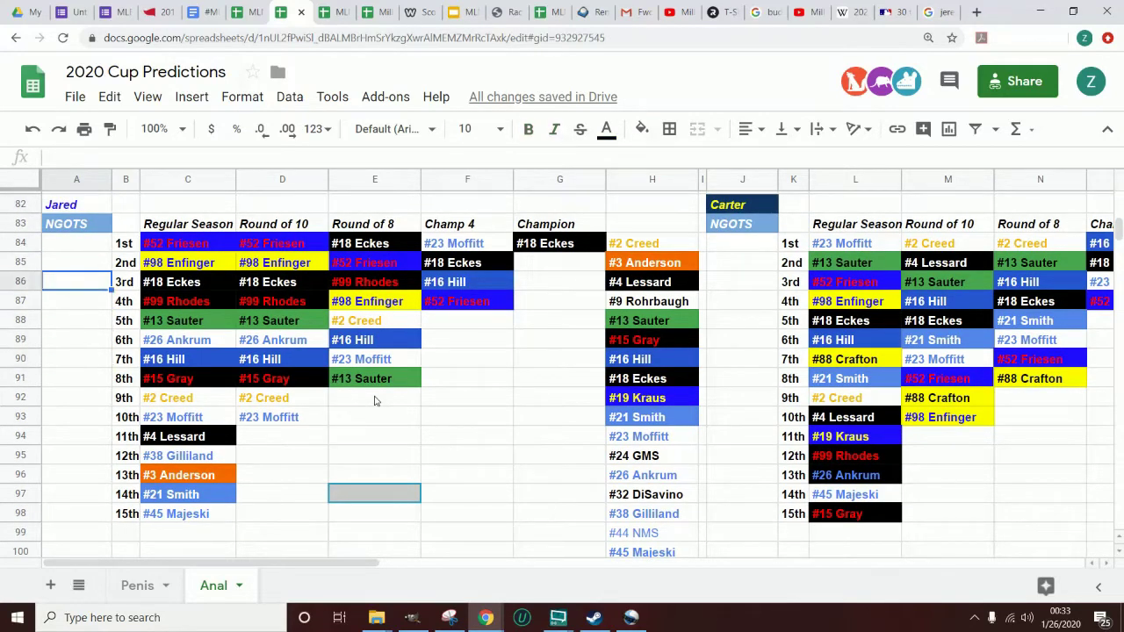
{"action": "key", "text": "Down"}
{"action": "key", "text": "Down"}
{"action": "key", "text": "Down"}
{"action": "key", "text": "Down"}
{"action": "key", "text": "Down"}
{"action": "key", "text": "Down"}
{"action": "key", "text": "Down"}
{"action": "key", "text": "Down"}
{"action": "key", "text": "Down"}
{"action": "key", "text": "Down"}
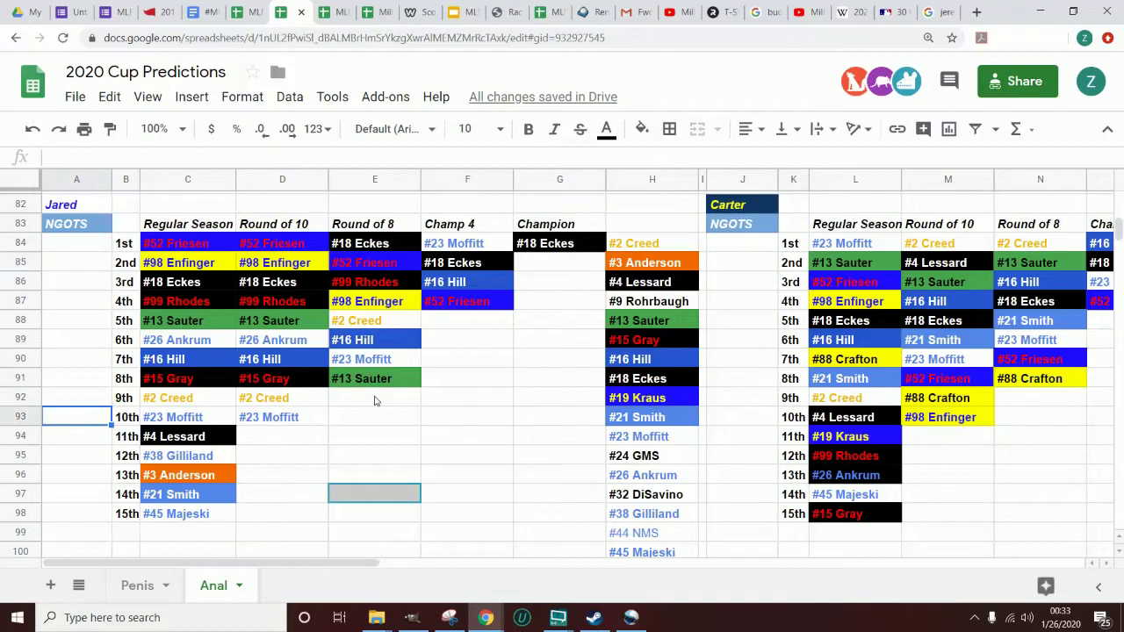
{"action": "key", "text": "Right"}
{"action": "key", "text": "Up"}
{"action": "key", "text": "Up"}
{"action": "key", "text": "Up"}
{"action": "key", "text": "Up"}
{"action": "key", "text": "Up"}
{"action": "key", "text": "Up"}
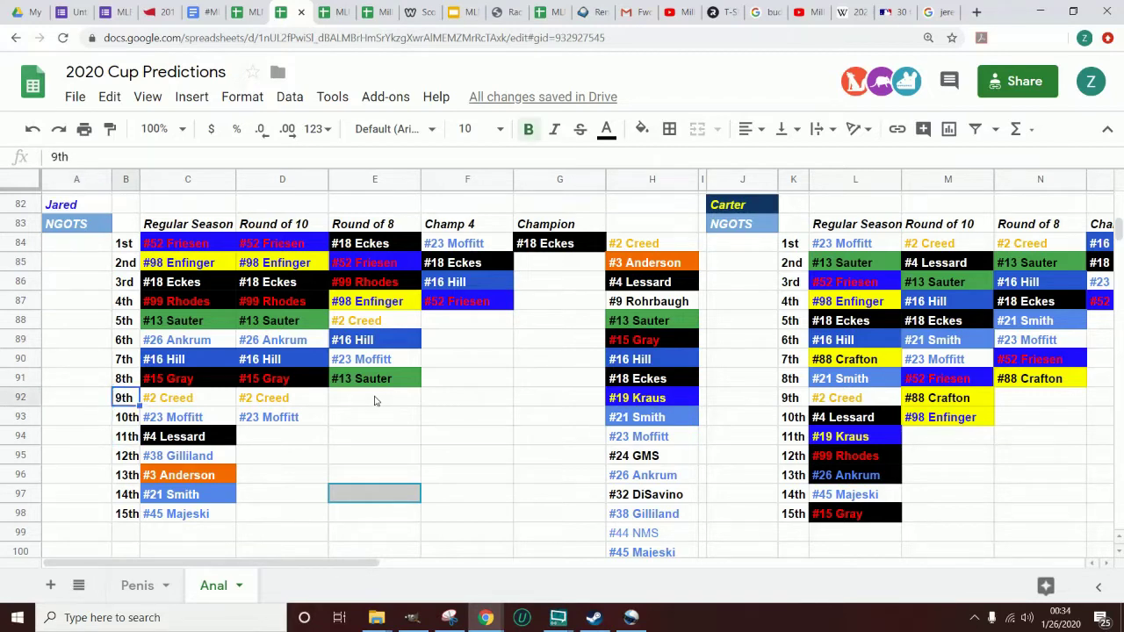
{"action": "key", "text": "Up"}
{"action": "key", "text": "Up"}
{"action": "key", "text": "Up"}
{"action": "key", "text": "Up"}
{"action": "key", "text": "Up"}
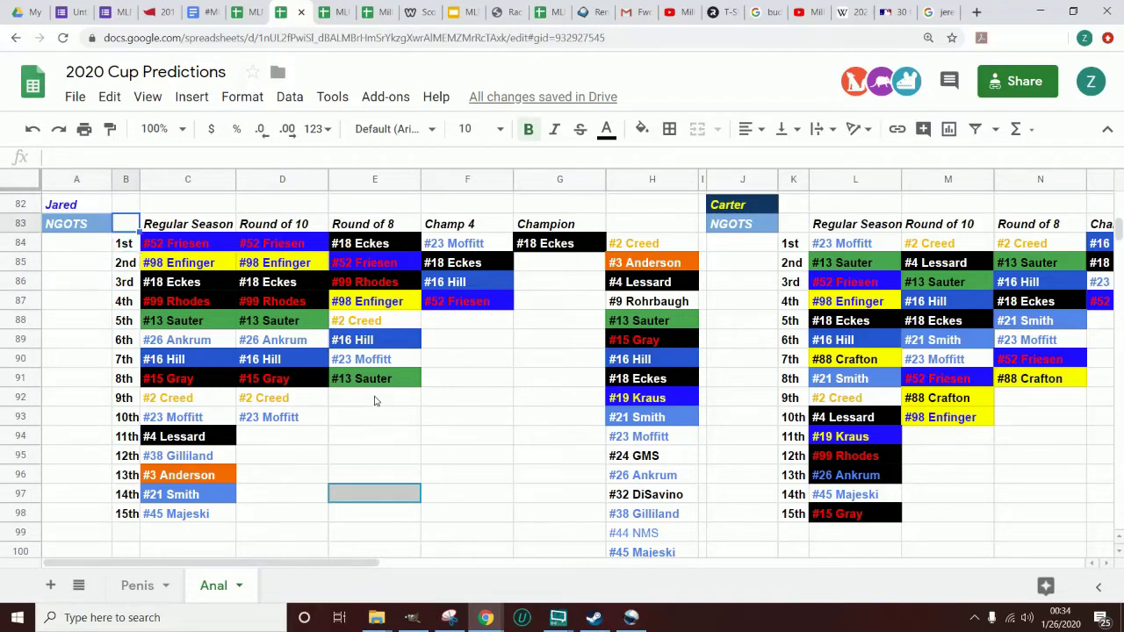
{"action": "key", "text": "Right"}
{"action": "key", "text": "Up"}
{"action": "key", "text": "Right"}
{"action": "key", "text": "Right"}
{"action": "key", "text": "Right"}
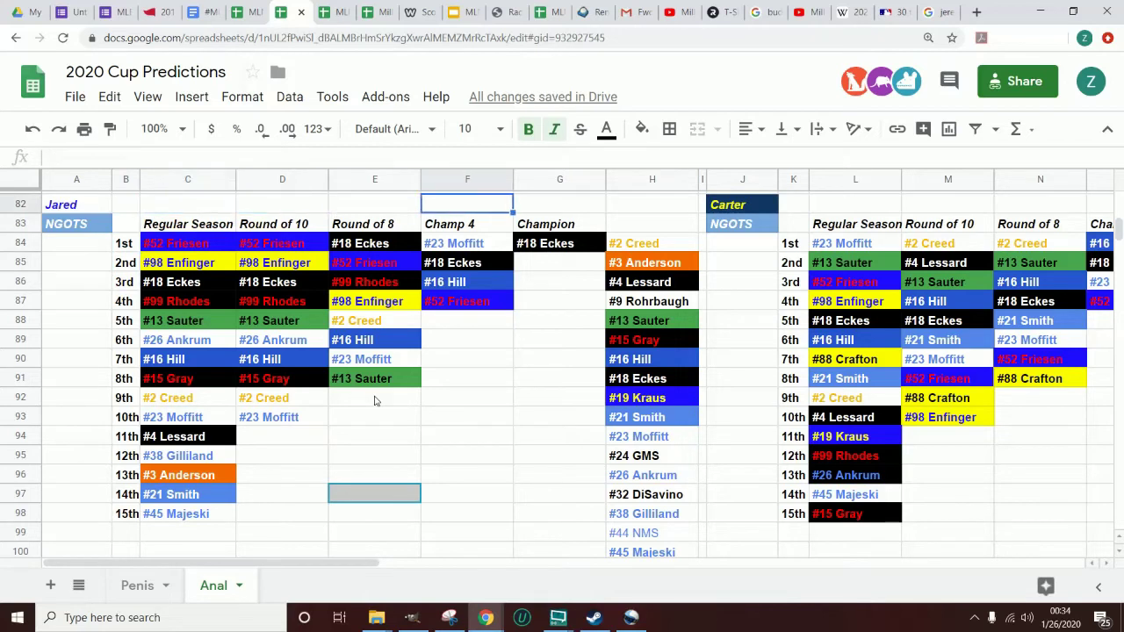
{"action": "key", "text": "Down"}
{"action": "key", "text": "Down"}
{"action": "key", "text": "Down"}
{"action": "key", "text": "Down"}
{"action": "key", "text": "Down"}
{"action": "key", "text": "Down"}
{"action": "key", "text": "Down"}
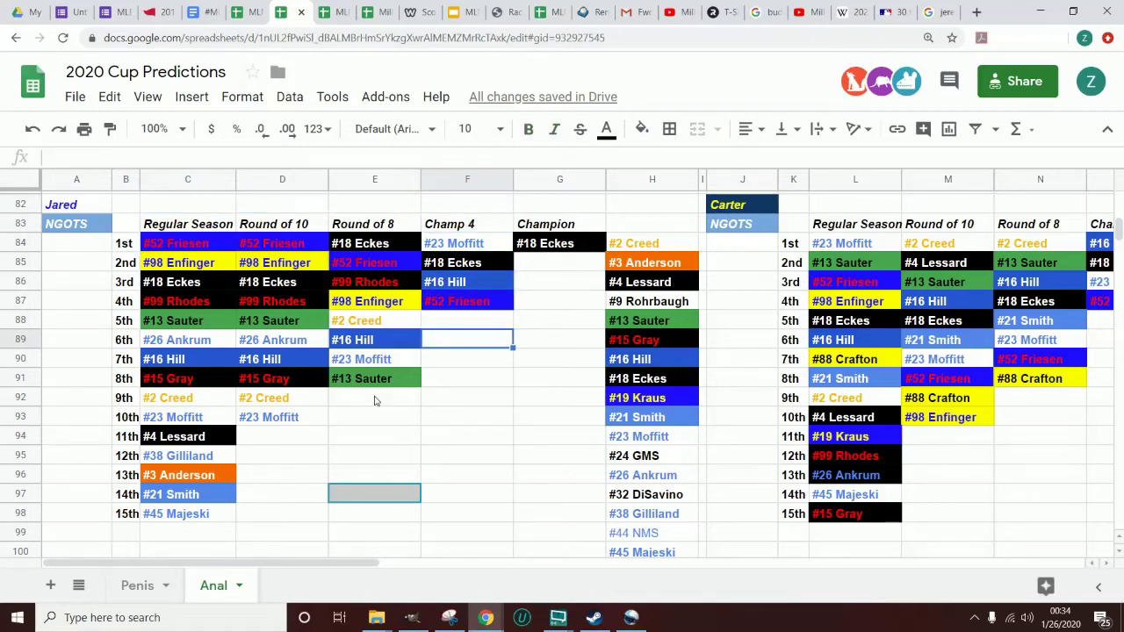
{"action": "key", "text": "Down"}
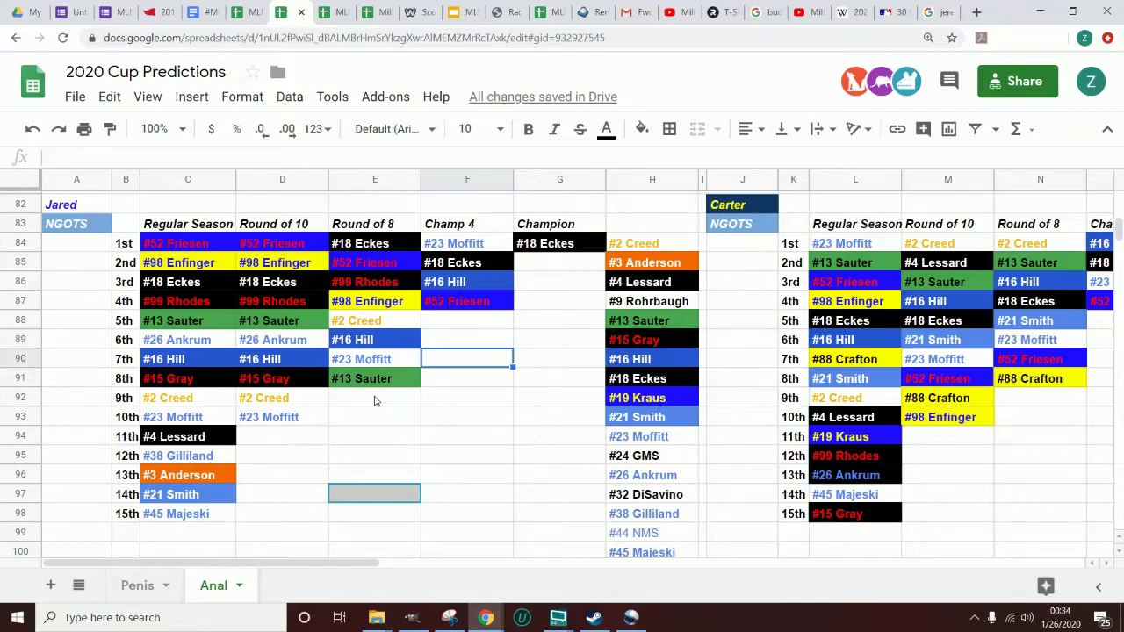
{"action": "key", "text": "Down"}
{"action": "key", "text": "Down"}
{"action": "key", "text": "Down"}
{"action": "key", "text": "Down"}
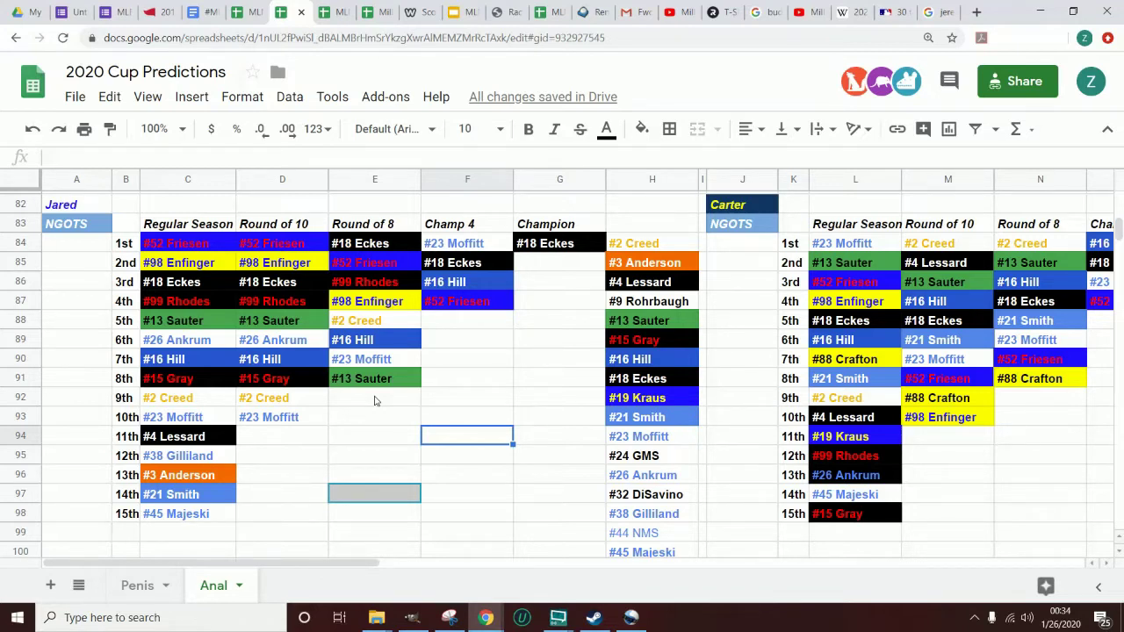
{"action": "key", "text": "Left"}
{"action": "key", "text": "Left"}
{"action": "key", "text": "Left"}
{"action": "key", "text": "Left"}
{"action": "key", "text": "Left"}
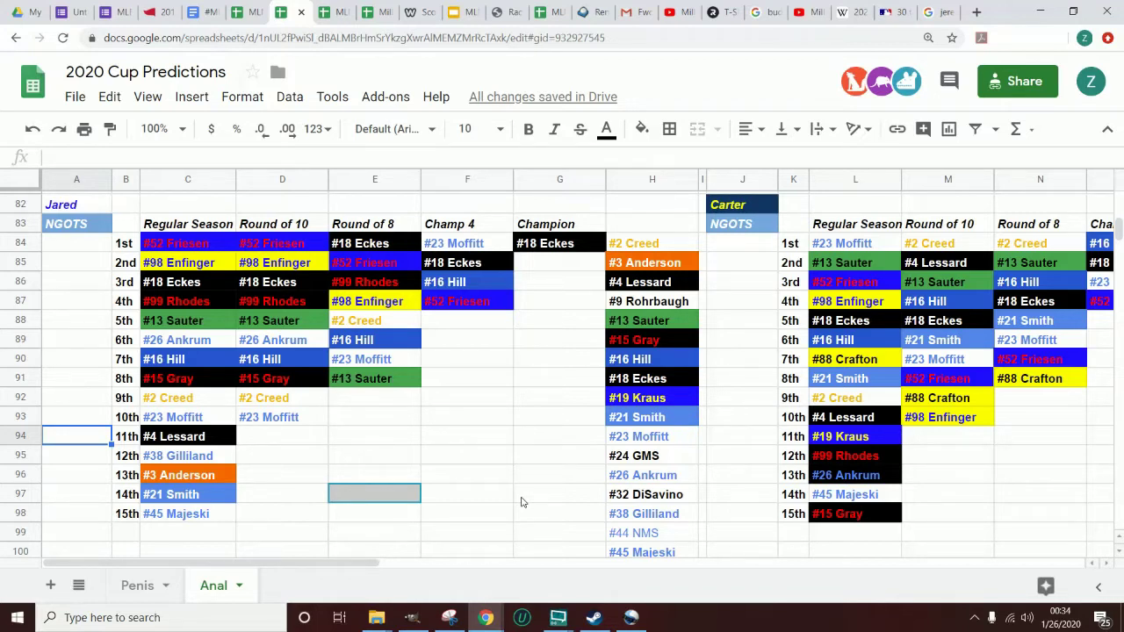
{"action": "key", "text": "Up"}
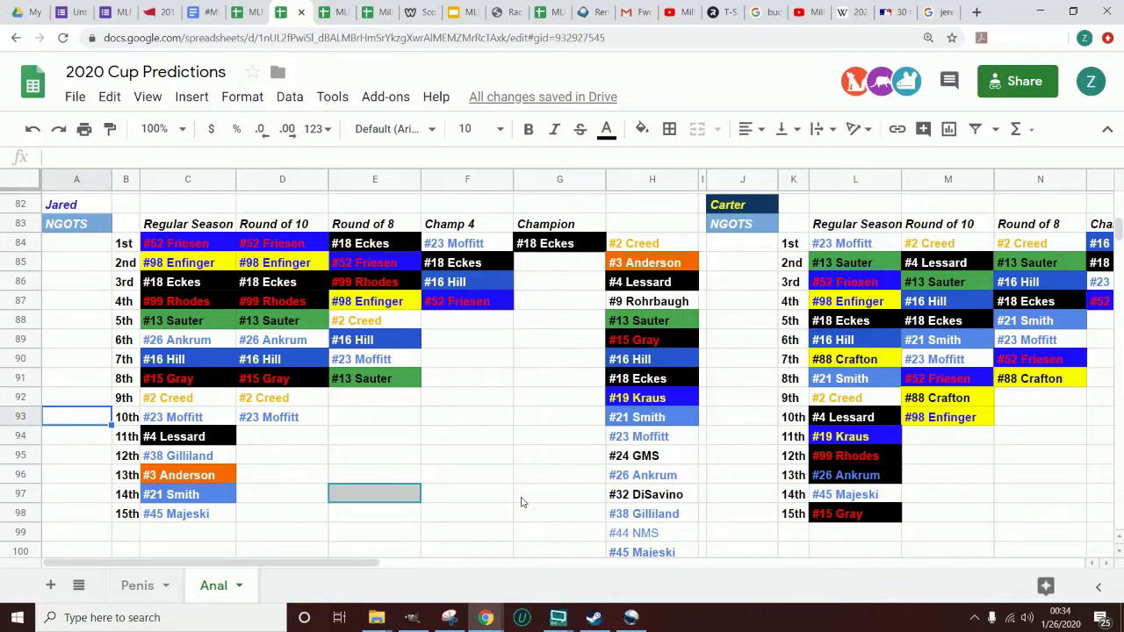
{"action": "key", "text": "Down"}
{"action": "key", "text": "Down"}
{"action": "key", "text": "Down"}
{"action": "key", "text": "Right"}
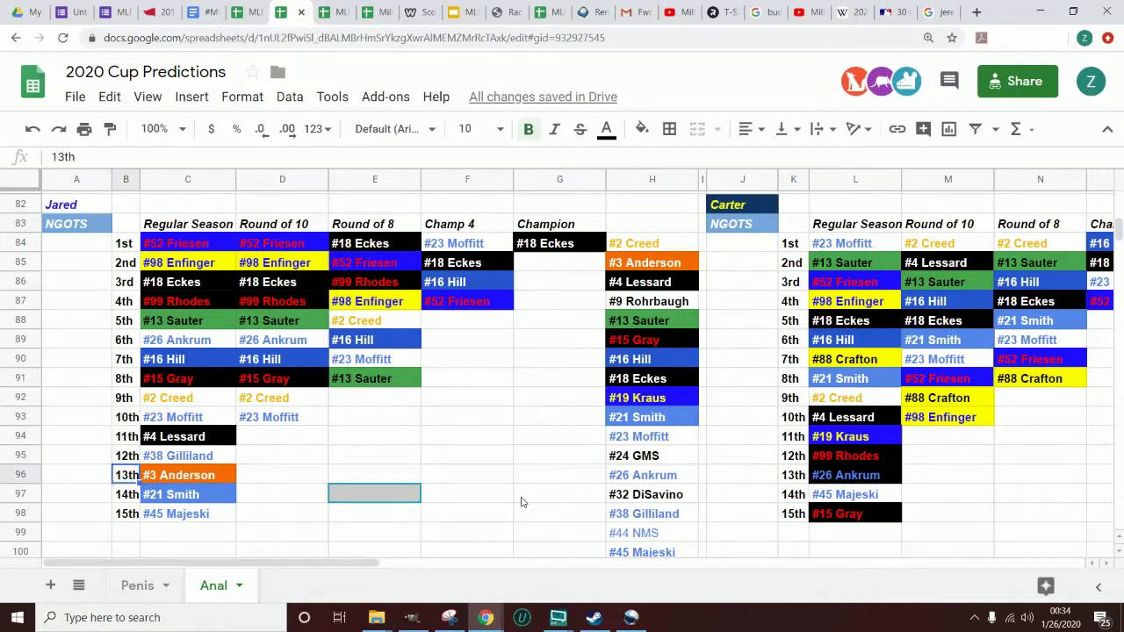
{"action": "key", "text": "Right"}
{"action": "key", "text": "Right"}
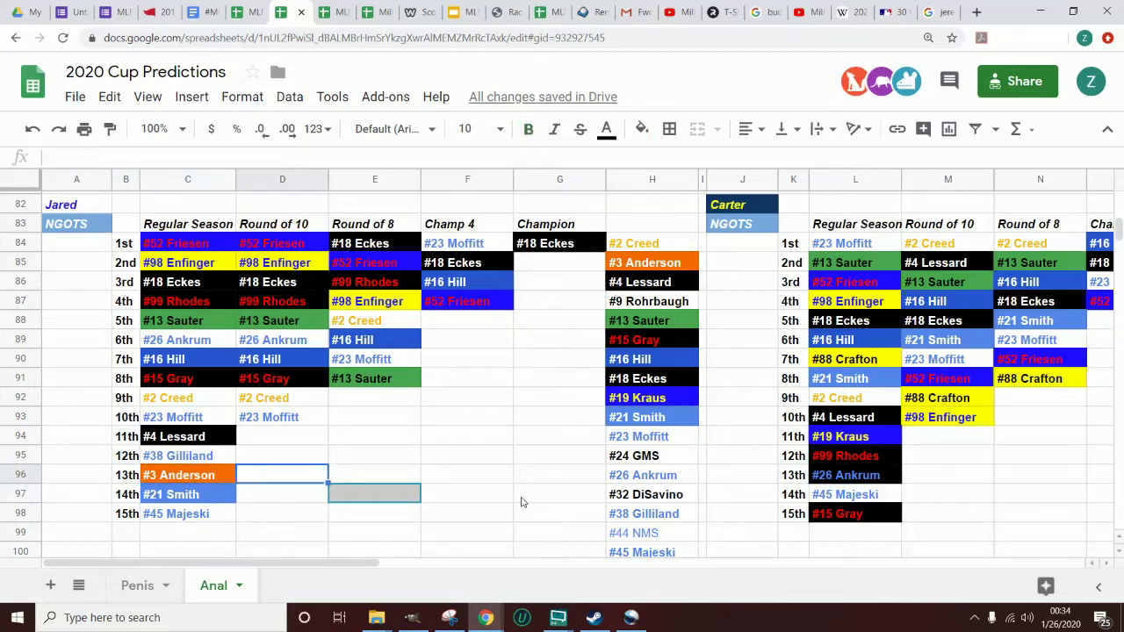
{"action": "key", "text": "Right"}
{"action": "key", "text": "Right"}
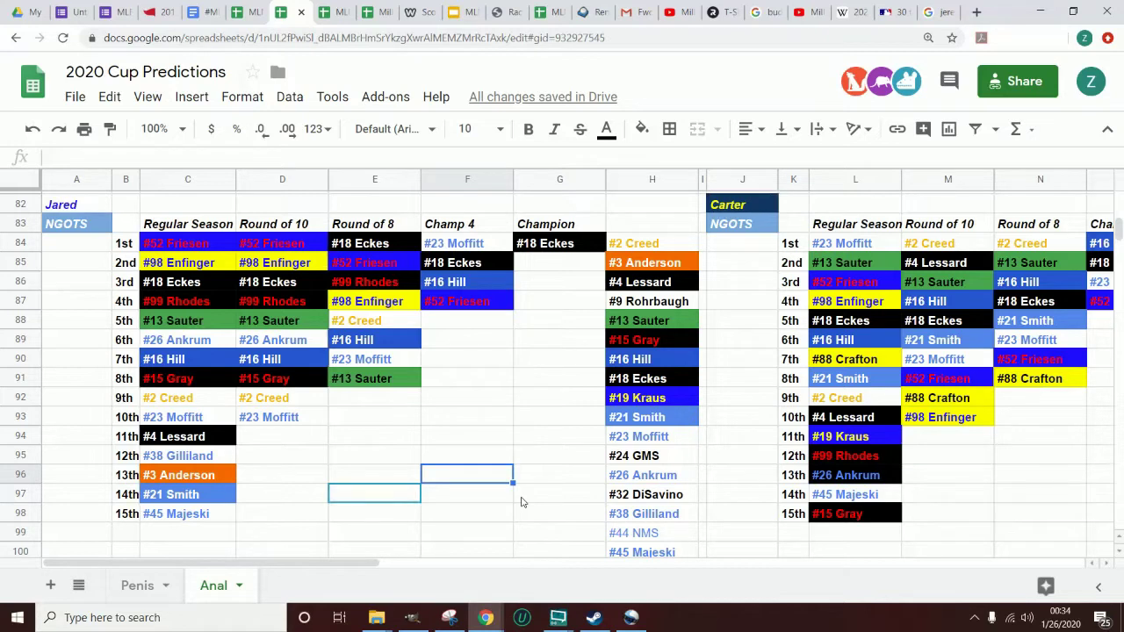
{"action": "key", "text": "Left"}
{"action": "key", "text": "Left"}
{"action": "key", "text": "Right"}
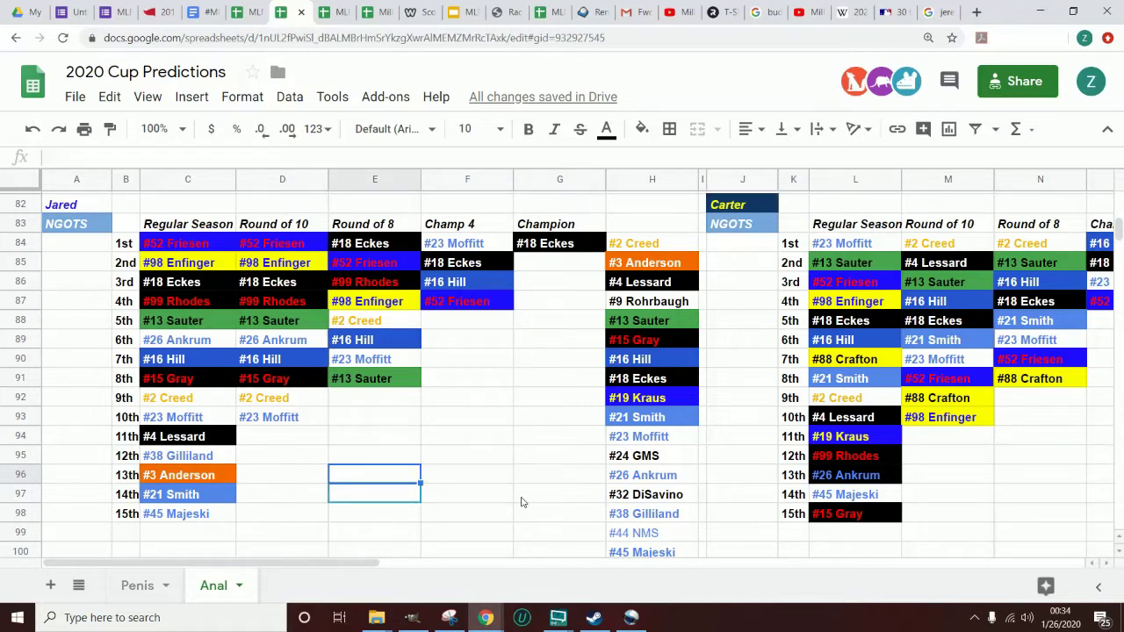
{"action": "key", "text": "Up"}
{"action": "key", "text": "Up"}
{"action": "key", "text": "Up"}
{"action": "key", "text": "Up"}
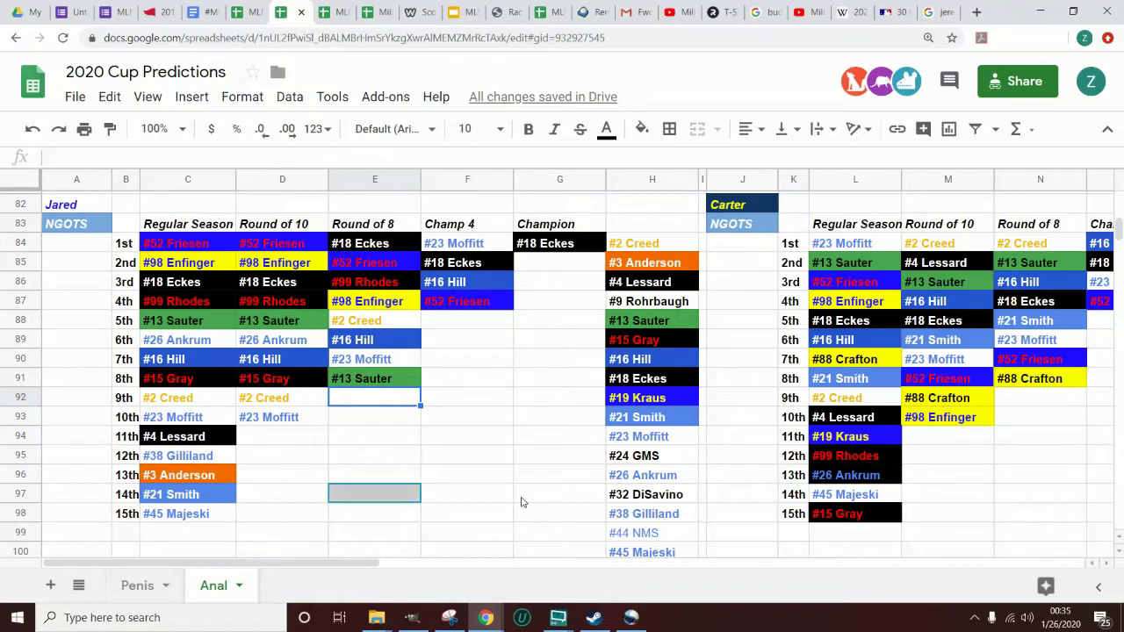
{"action": "key", "text": "Down"}
{"action": "key", "text": "Down"}
{"action": "key", "text": "Down"}
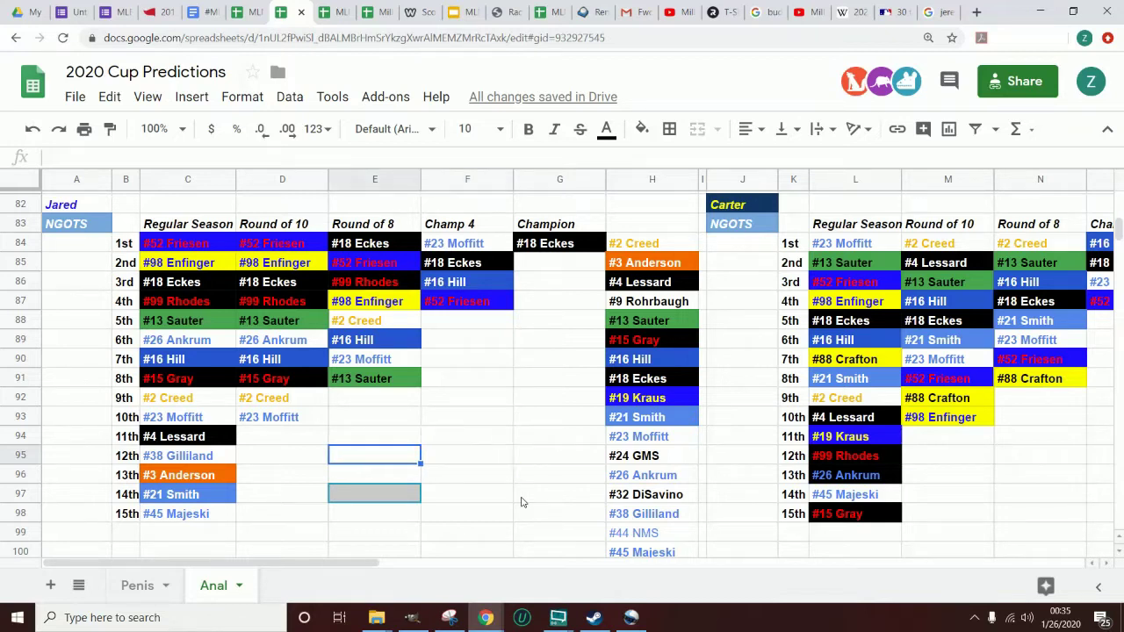
{"action": "key", "text": "Left"}
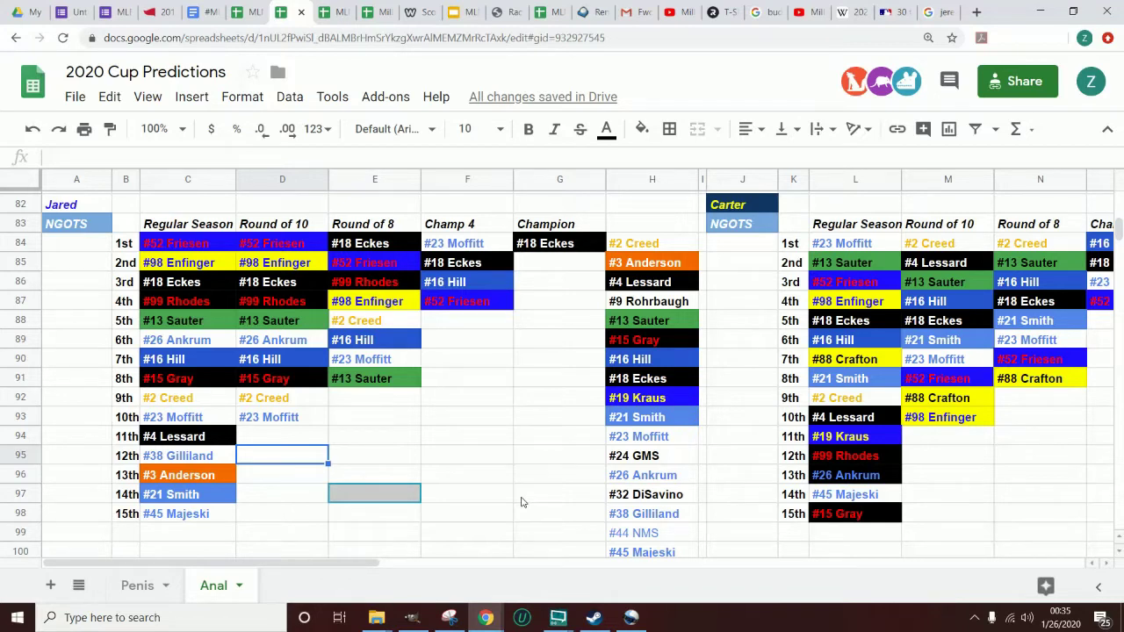
{"action": "key", "text": "Left"}
{"action": "key", "text": "Right"}
{"action": "key", "text": "Right"}
{"action": "key", "text": "Right"}
{"action": "key", "text": "Right"}
{"action": "key", "text": "Up"}
{"action": "key", "text": "Up"}
{"action": "key", "text": "Up"}
{"action": "key", "text": "Up"}
{"action": "key", "text": "Up"}
{"action": "key", "text": "Up"}
{"action": "key", "text": "Up"}
{"action": "key", "text": "Up"}
{"action": "key", "text": "Up"}
{"action": "key", "text": "Up"}
{"action": "key", "text": "Up"}
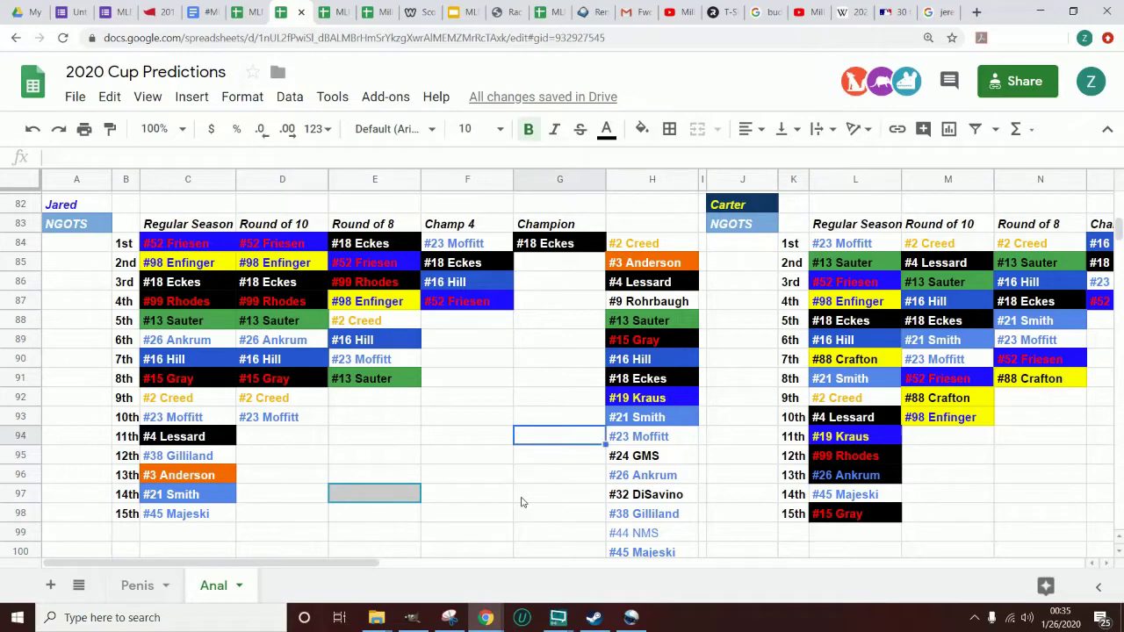
{"action": "key", "text": "Left"}
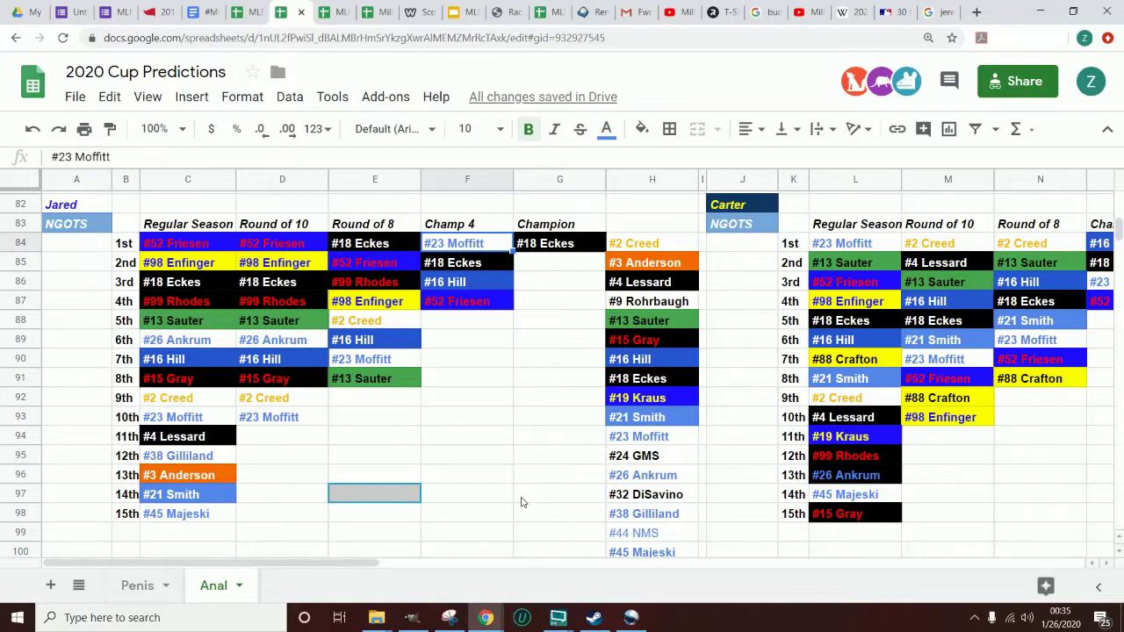
{"action": "key", "text": "Down"}
{"action": "key", "text": "Down"}
{"action": "key", "text": "Down"}
{"action": "key", "text": "Down"}
{"action": "key", "text": "Down"}
{"action": "key", "text": "Down"}
{"action": "key", "text": "Down"}
{"action": "key", "text": "Down"}
{"action": "key", "text": "Down"}
{"action": "key", "text": "Down"}
{"action": "key", "text": "Down"}
{"action": "key", "text": "Down"}
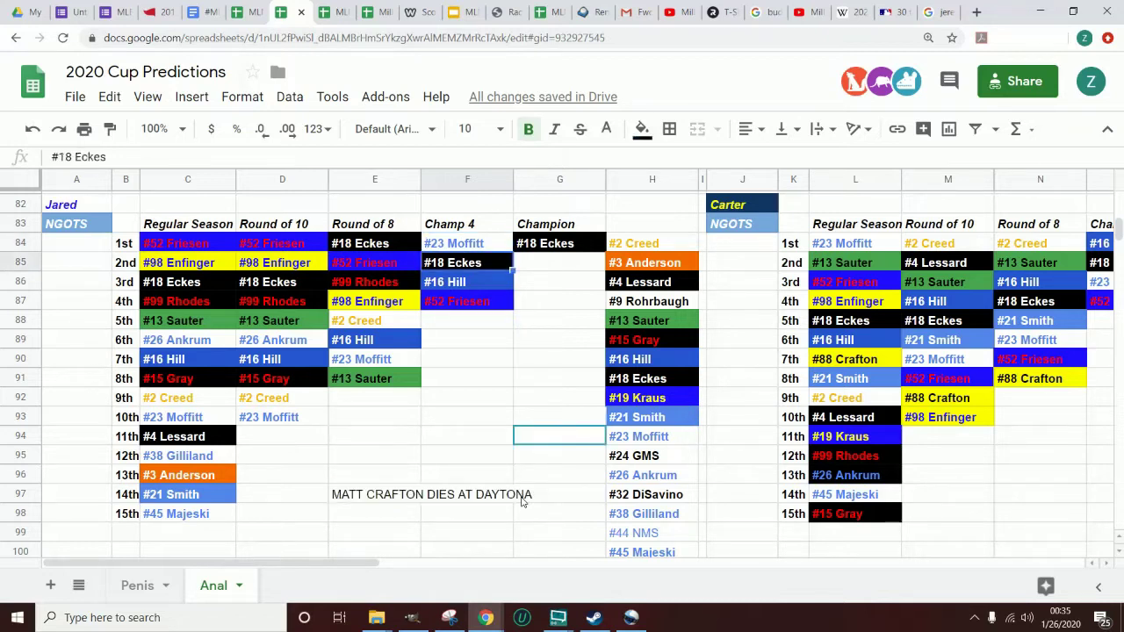
{"action": "key", "text": "Down"}
{"action": "key", "text": "Down"}
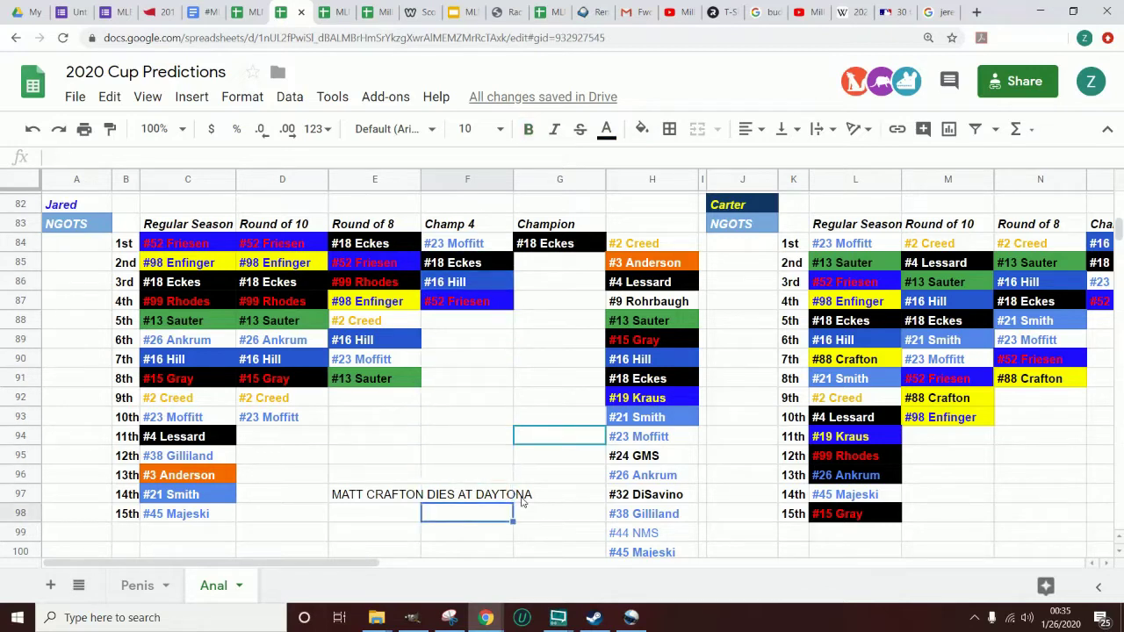
{"action": "key", "text": "Left"}
{"action": "key", "text": "Up"}
{"action": "key", "text": "Down"}
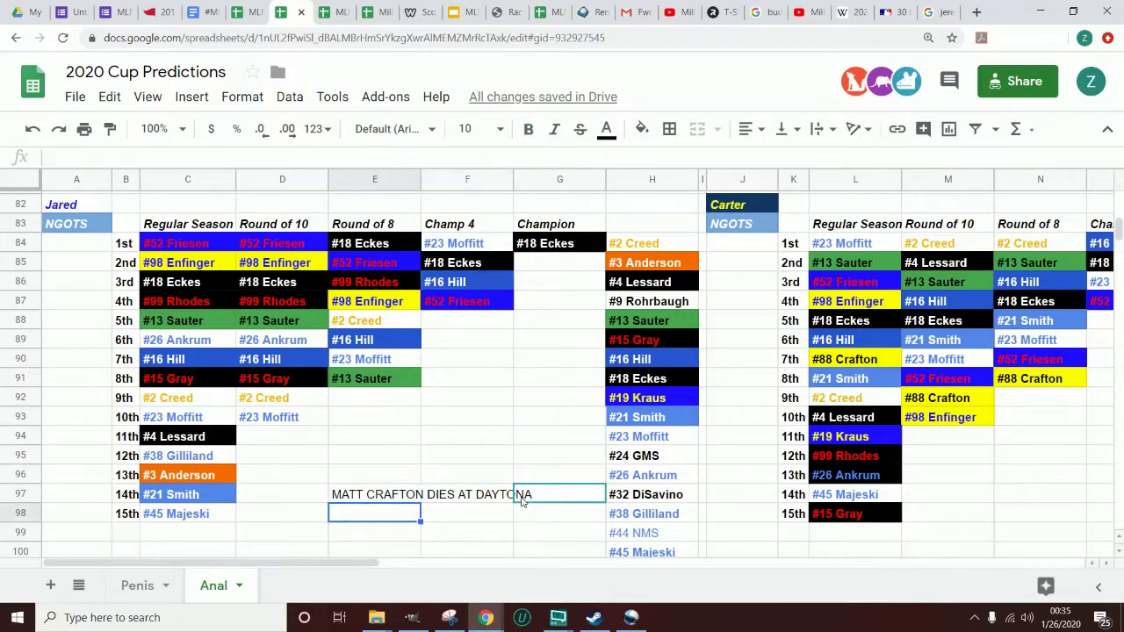
{"action": "key", "text": "Right"}
{"action": "key", "text": "Right"}
{"action": "key", "text": "Up"}
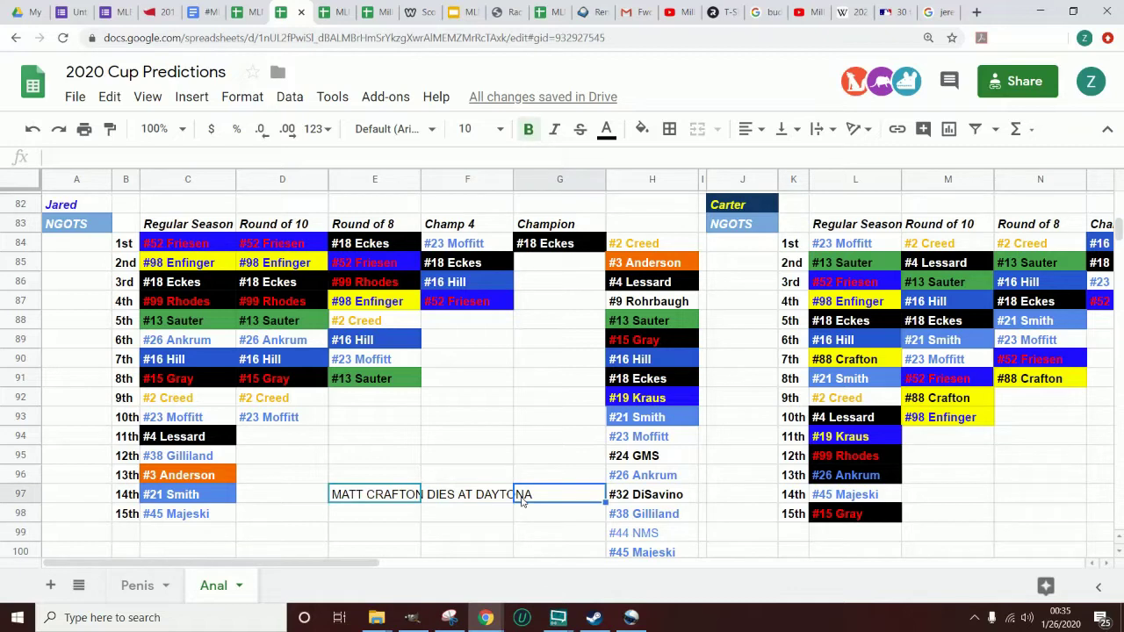
{"action": "key", "text": "Up"}
{"action": "key", "text": "Up"}
{"action": "key", "text": "Up"}
{"action": "key", "text": "Up"}
{"action": "key", "text": "Up"}
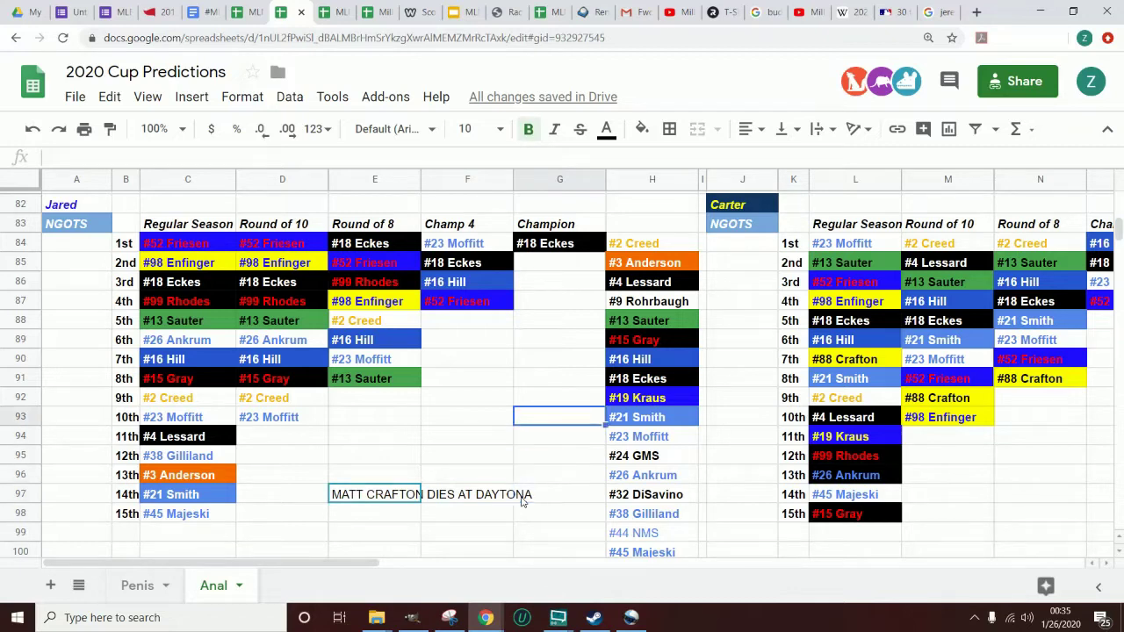
{"action": "key", "text": "Left"}
{"action": "key", "text": "Down"}
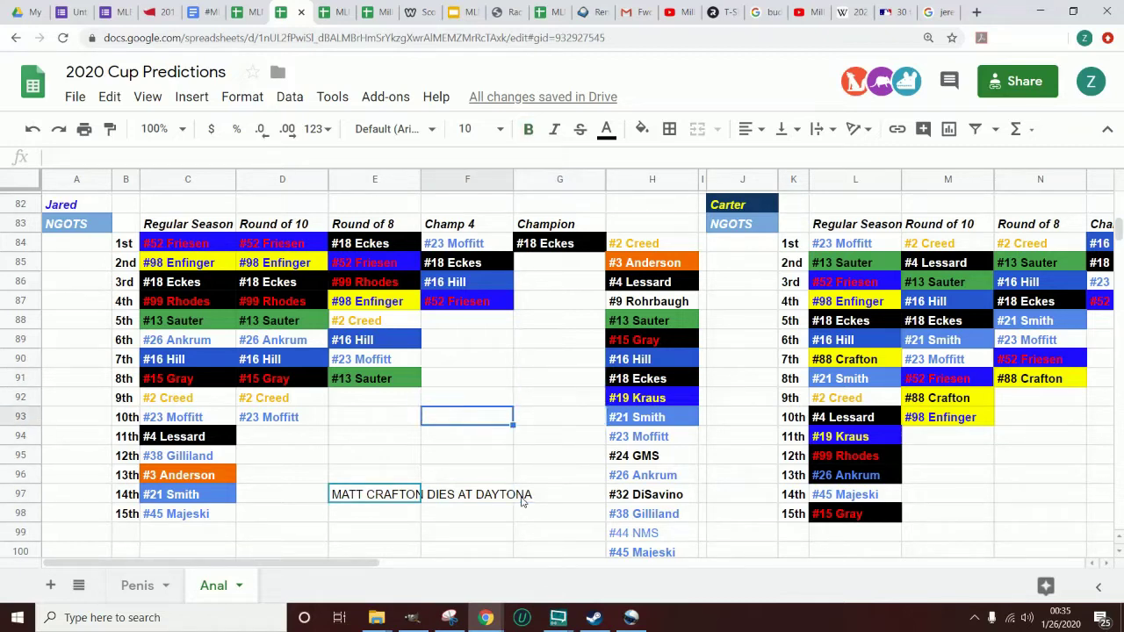
{"action": "key", "text": "Left"}
{"action": "key", "text": "Left"}
{"action": "key", "text": "Down"}
{"action": "key", "text": "Right"}
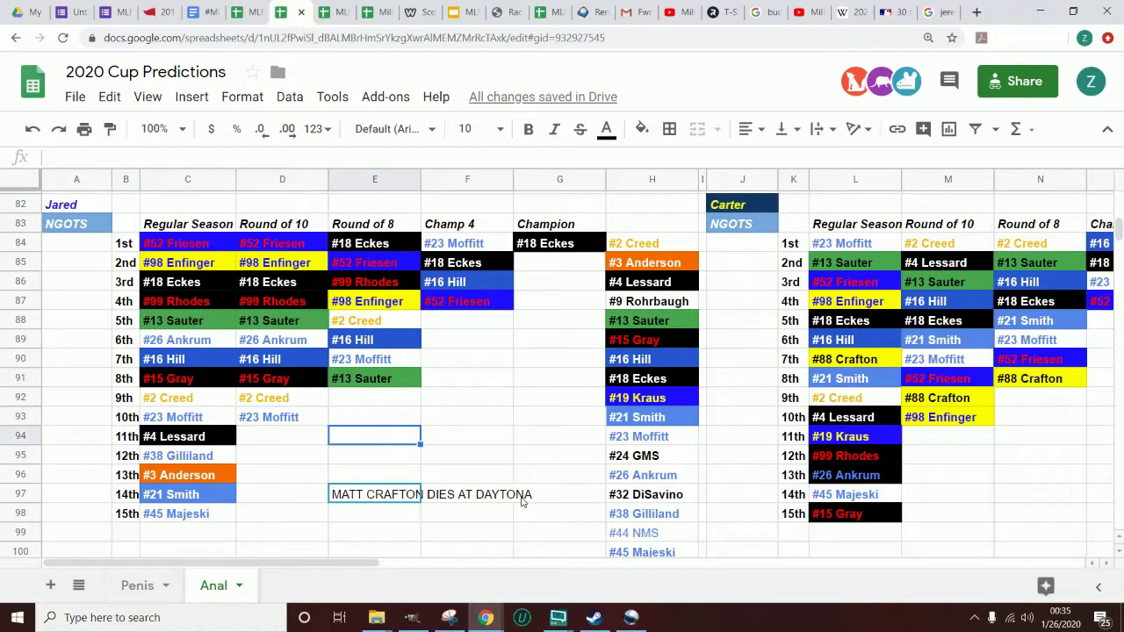
{"action": "key", "text": "Up"}
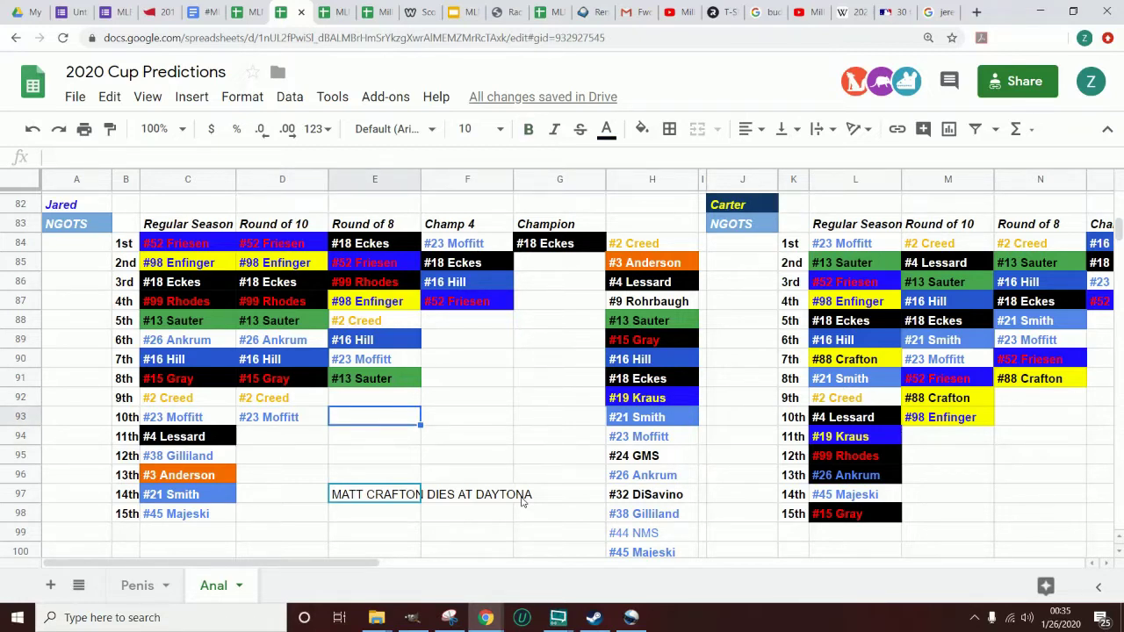
{"action": "key", "text": "Up"}
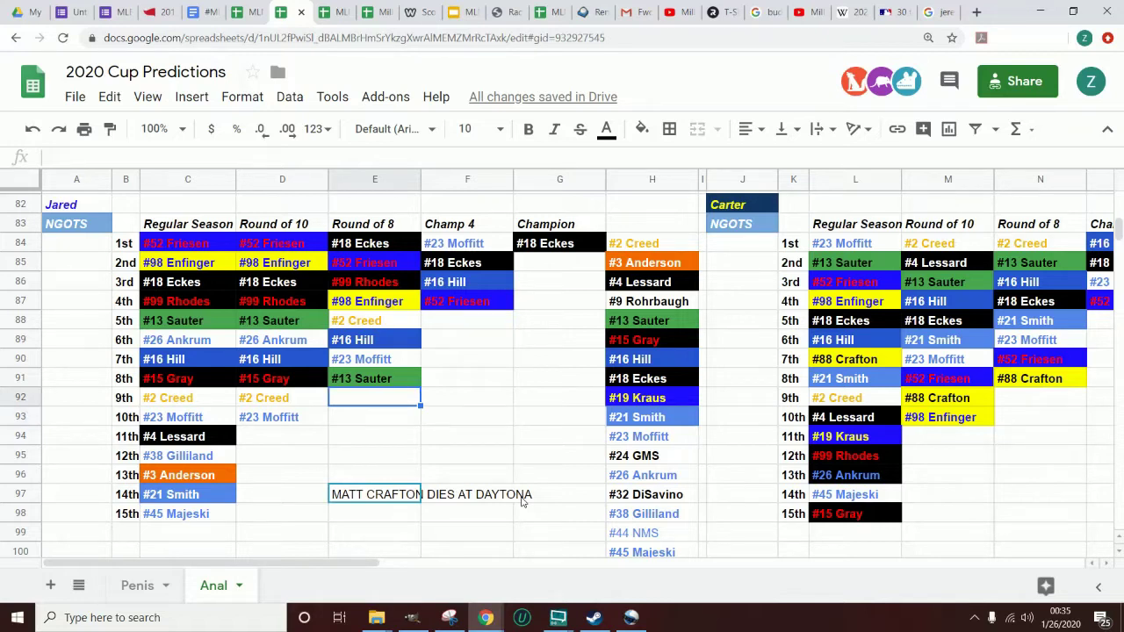
{"action": "key", "text": "Left"}
{"action": "key", "text": "Down"}
{"action": "key", "text": "Down"}
{"action": "key", "text": "Right"}
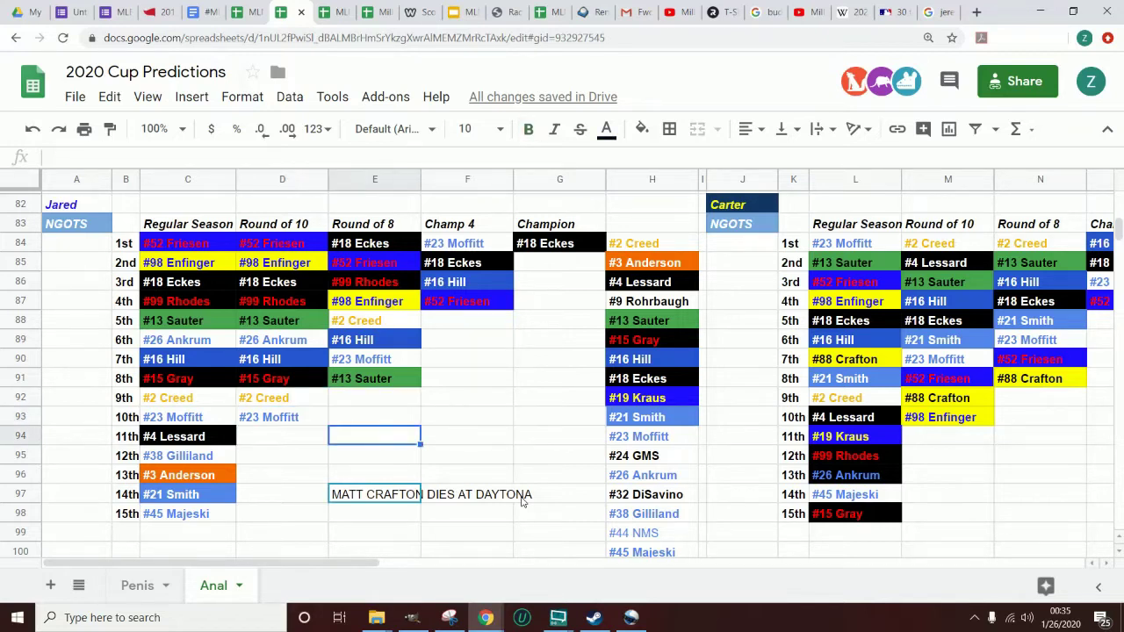
{"action": "key", "text": "Up"}
{"action": "key", "text": "Up"}
{"action": "key", "text": "Right"}
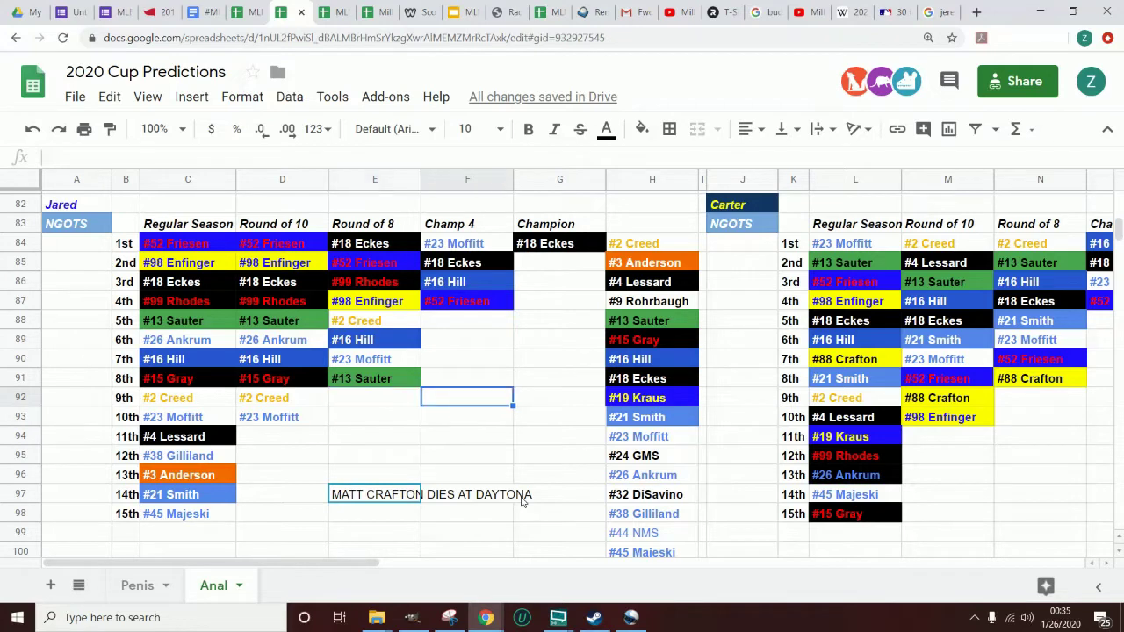
{"action": "key", "text": "Up"}
{"action": "key", "text": "Up"}
{"action": "key", "text": "Left"}
{"action": "key", "text": "Up"}
{"action": "key", "text": "Up"}
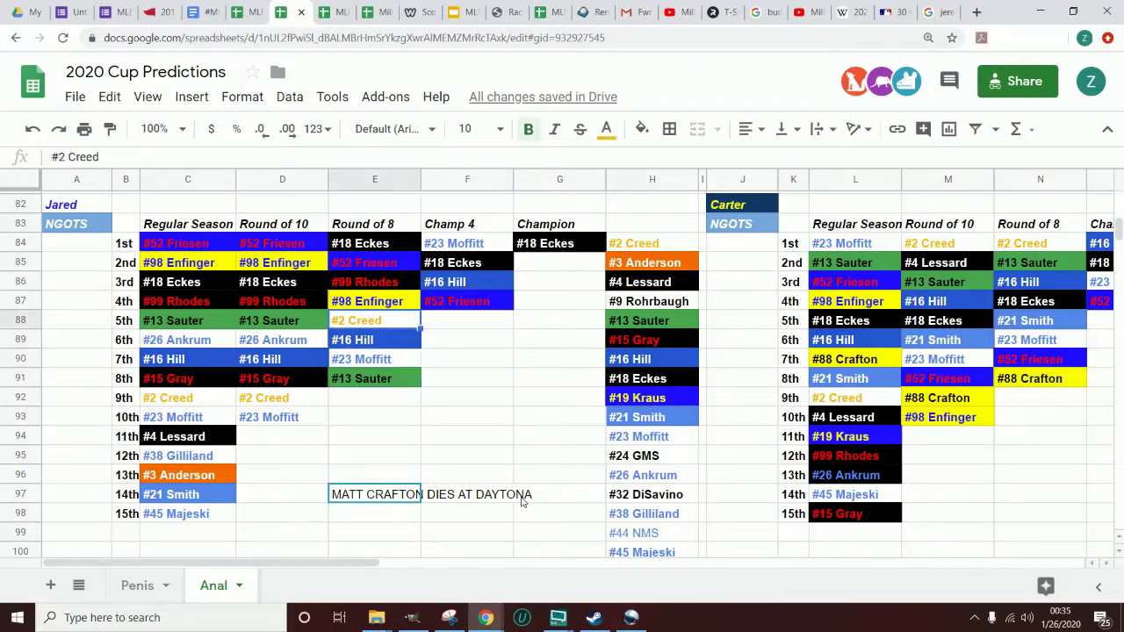
Examine the lower Round of 8 picks in column E of the first NGOTS prediction block
{"action": "key", "text": "Down"}
{"action": "key", "text": "Down"}
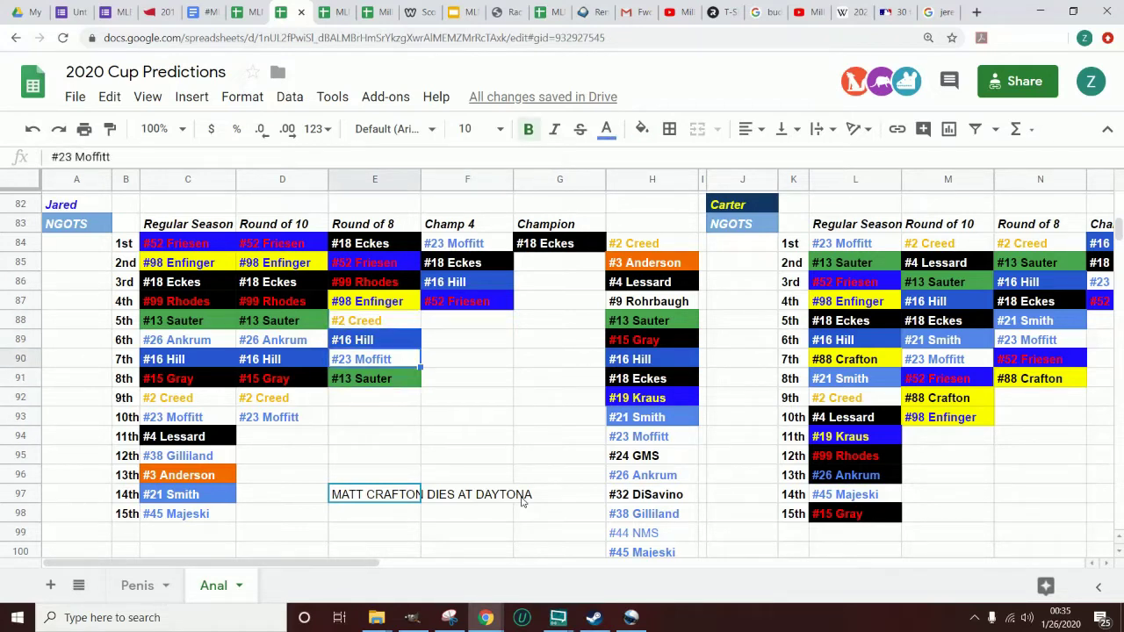
{"action": "key", "text": "Up"}
{"action": "key", "text": "Up"}
{"action": "key", "text": "Up"}
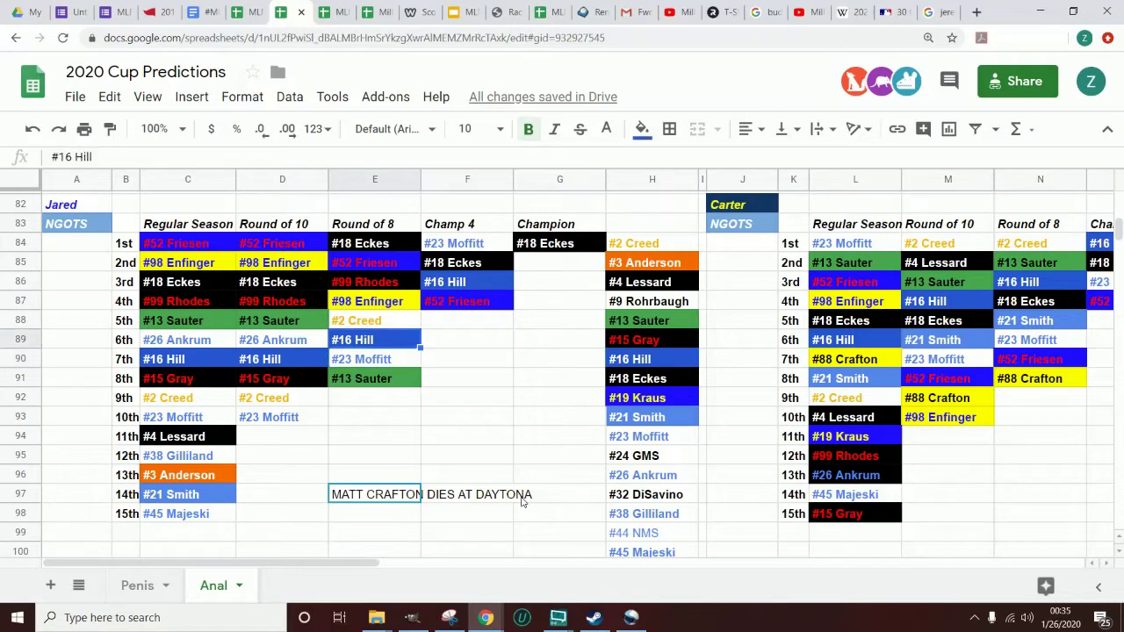
{"action": "key", "text": "Up"}
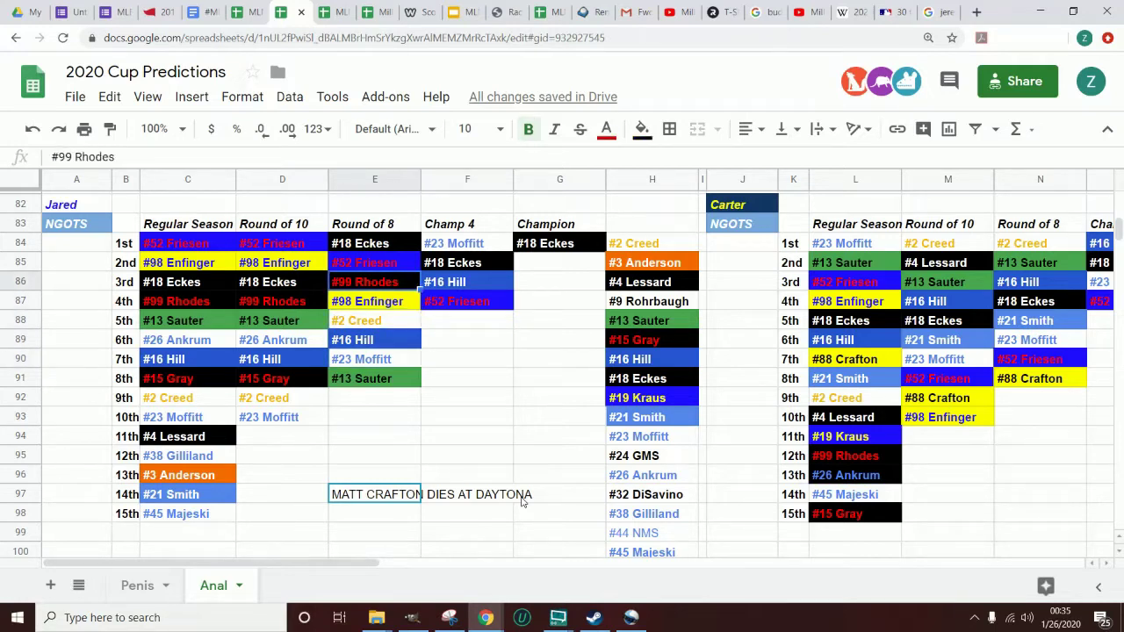
{"action": "key", "text": "Down"}
{"action": "key", "text": "Down"}
{"action": "key", "text": "Down"}
{"action": "key", "text": "Down"}
{"action": "key", "text": "Down"}
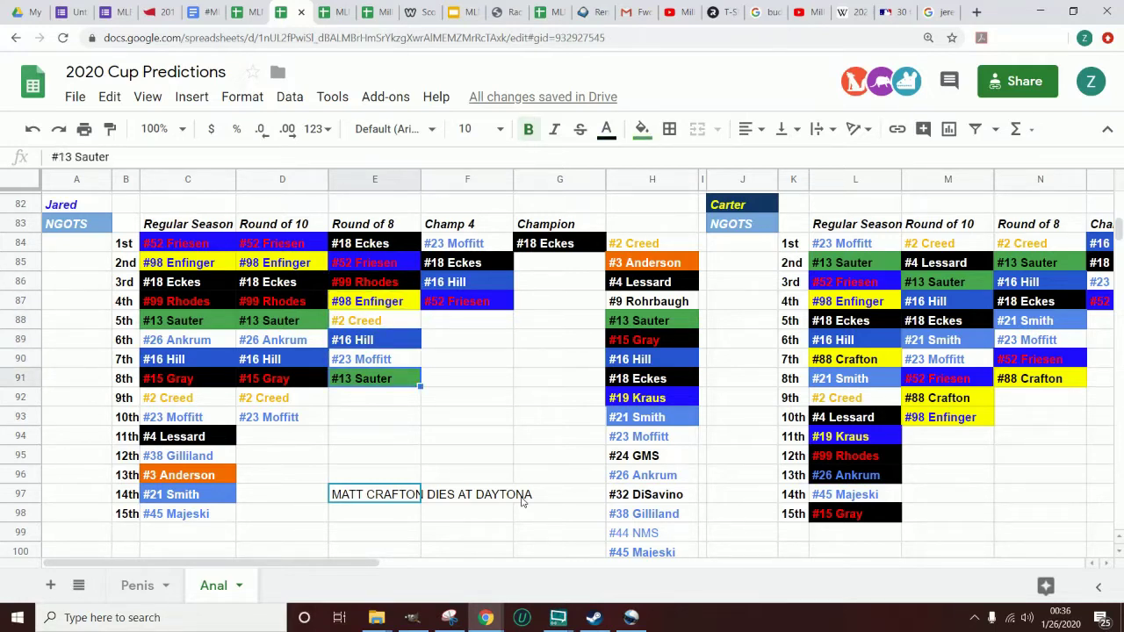
{"action": "key", "text": "Right"}
{"action": "key", "text": "Right"}
{"action": "key", "text": "Right"}
{"action": "key", "text": "Right"}
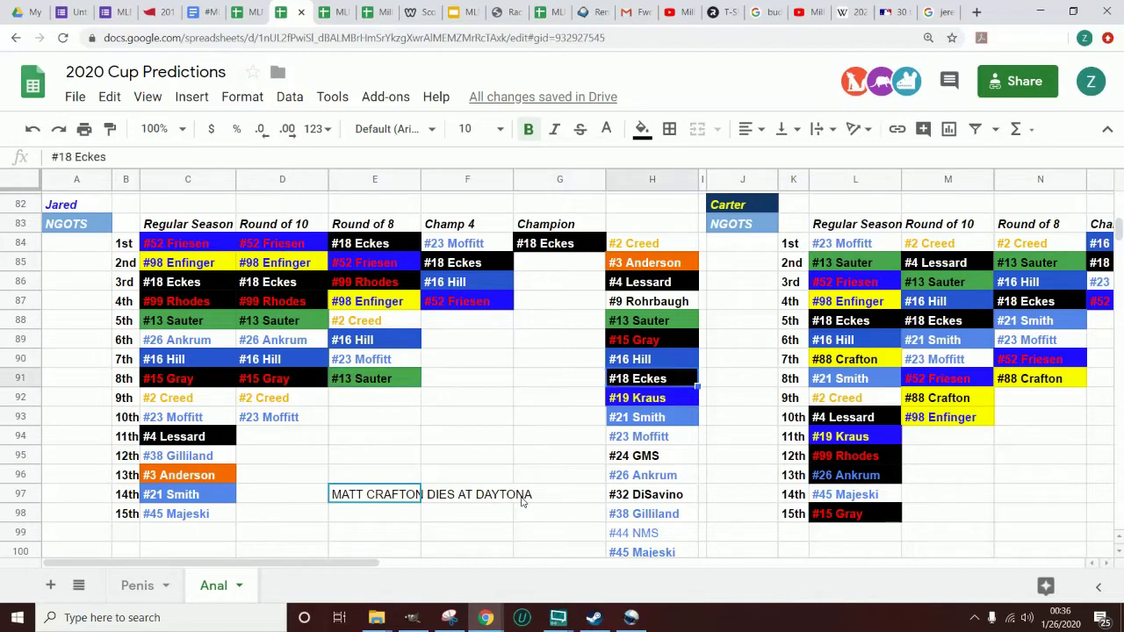
{"action": "key", "text": "Right"}
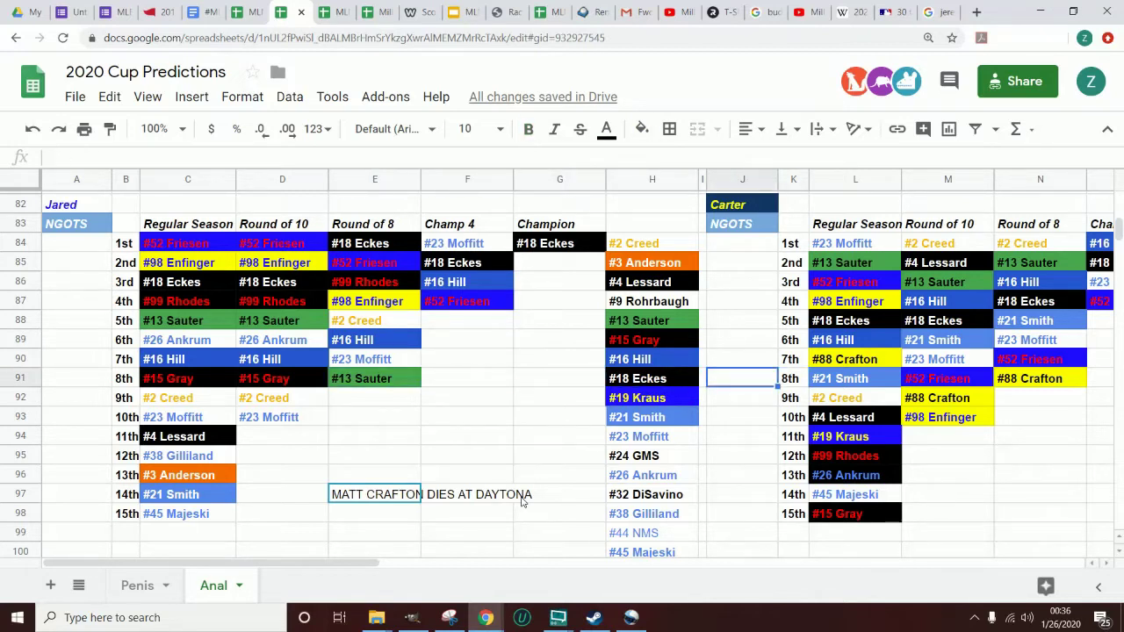
{"action": "key", "text": "Left"}
{"action": "key", "text": "Left"}
{"action": "key", "text": "Left"}
{"action": "key", "text": "Left"}
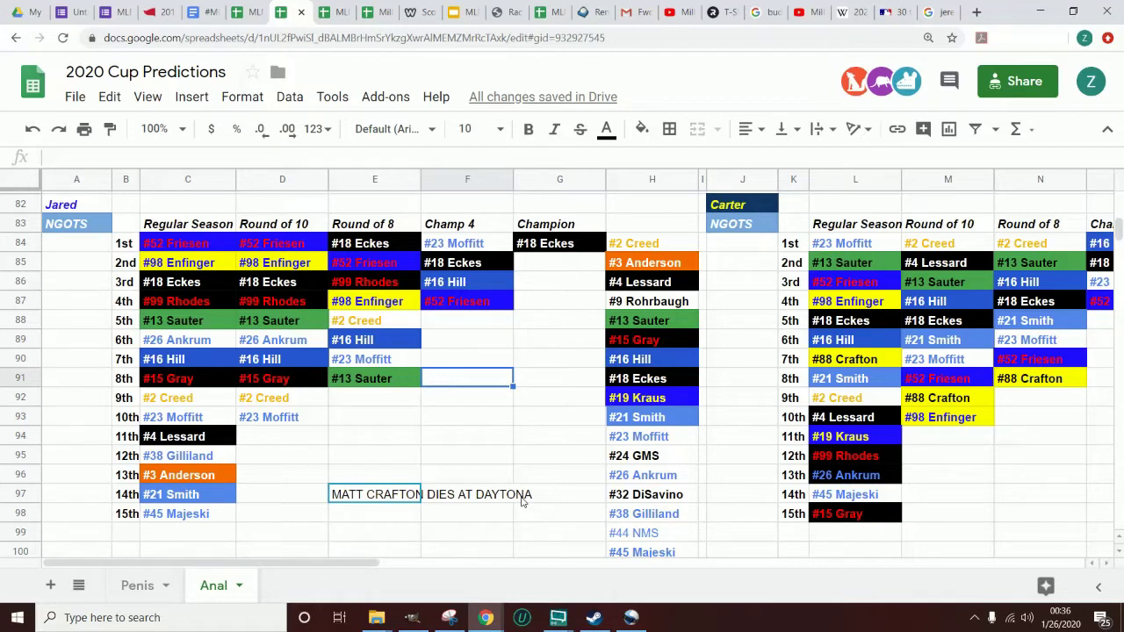
{"action": "key", "text": "Up"}
{"action": "key", "text": "Up"}
{"action": "key", "text": "Up"}
{"action": "key", "text": "Right"}
{"action": "key", "text": "Down"}
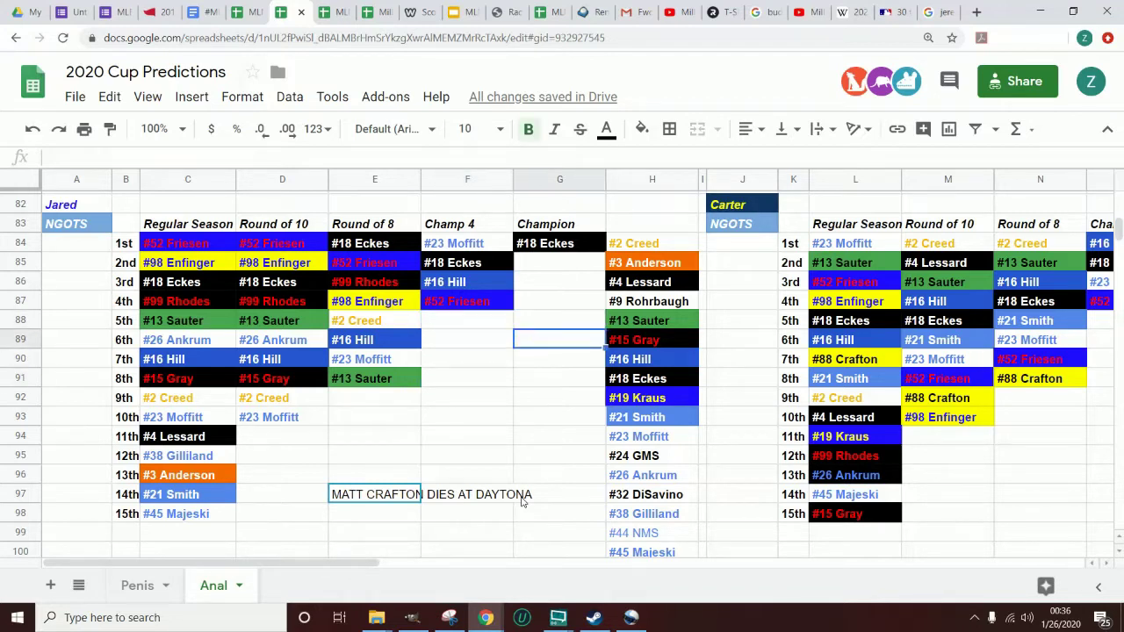
{"action": "key", "text": "Up"}
{"action": "key", "text": "Up"}
{"action": "key", "text": "Up"}
{"action": "key", "text": "Up"}
{"action": "key", "text": "Down"}
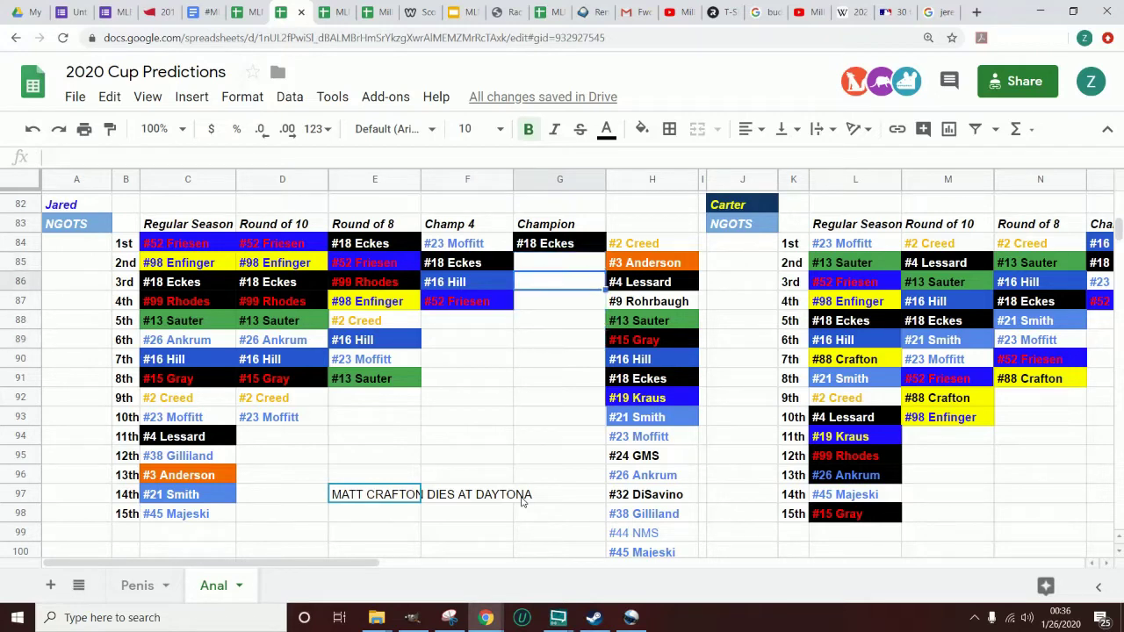
{"action": "key", "text": "Down"}
{"action": "key", "text": "Down"}
{"action": "key", "text": "Down"}
{"action": "key", "text": "Down"}
{"action": "key", "text": "Down"}
{"action": "key", "text": "Down"}
{"action": "key", "text": "Down"}
{"action": "key", "text": "Down"}
{"action": "key", "text": "Down"}
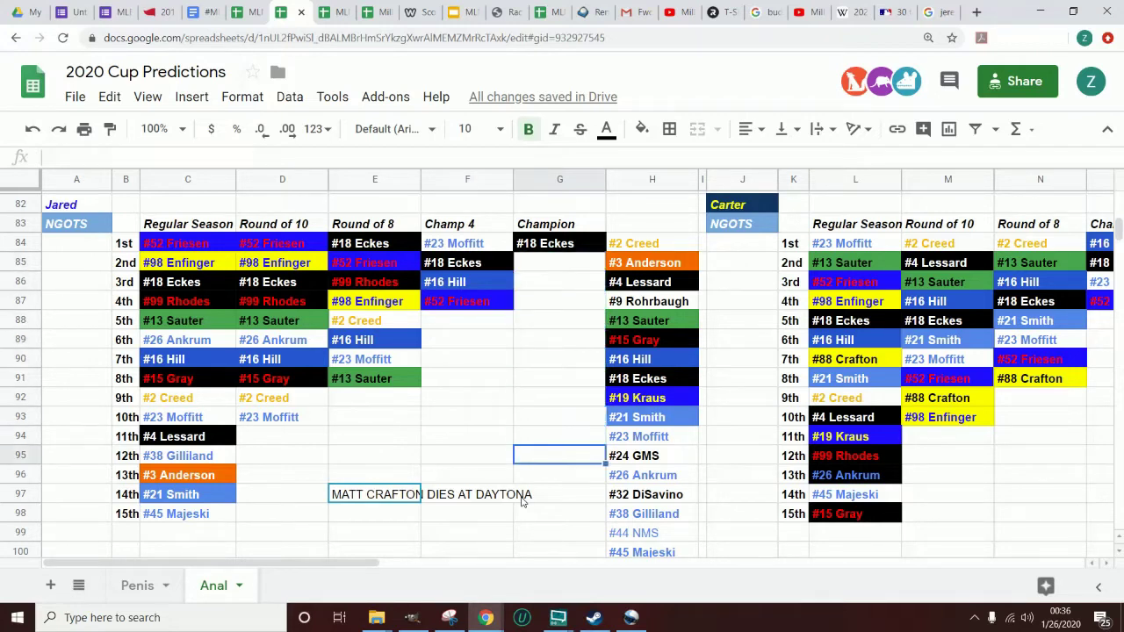
{"action": "key", "text": "Up"}
{"action": "key", "text": "Up"}
{"action": "key", "text": "Up"}
{"action": "key", "text": "Up"}
{"action": "key", "text": "Up"}
{"action": "key", "text": "Up"}
{"action": "key", "text": "Up"}
{"action": "key", "text": "Up"}
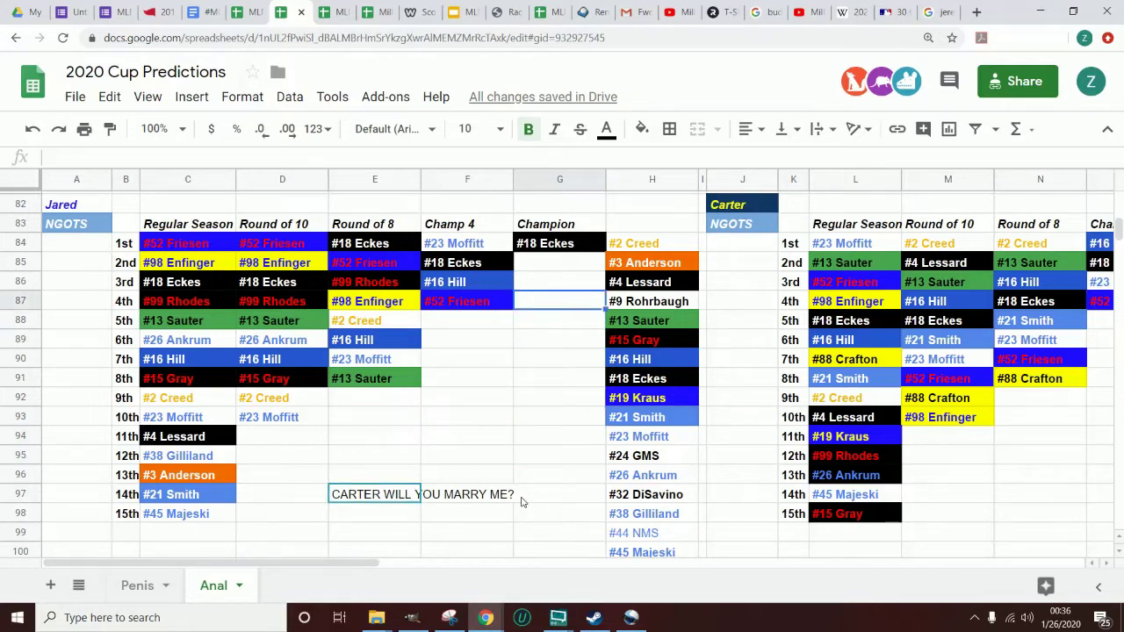
{"action": "key", "text": "Down"}
{"action": "key", "text": "Down"}
{"action": "key", "text": "Down"}
{"action": "key", "text": "Down"}
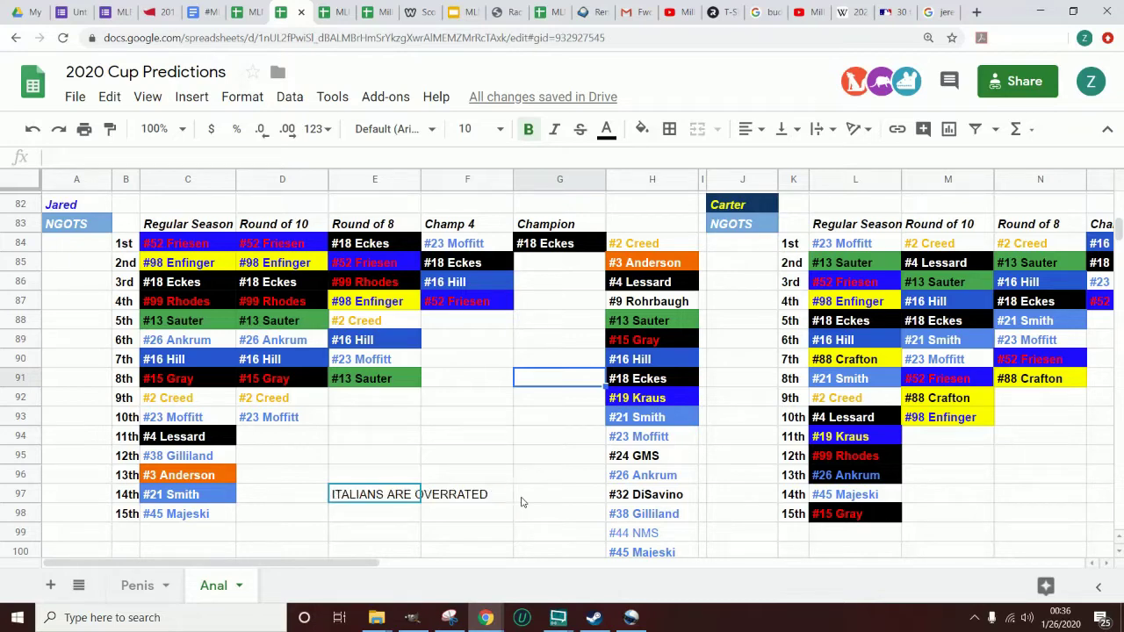
{"action": "key", "text": "Down"}
{"action": "key", "text": "Down"}
{"action": "key", "text": "Down"}
{"action": "key", "text": "Down"}
{"action": "key", "text": "Down"}
{"action": "key", "text": "Down"}
{"action": "key", "text": "Down"}
{"action": "key", "text": "Down"}
{"action": "key", "text": "Down"}
{"action": "key", "text": "Down"}
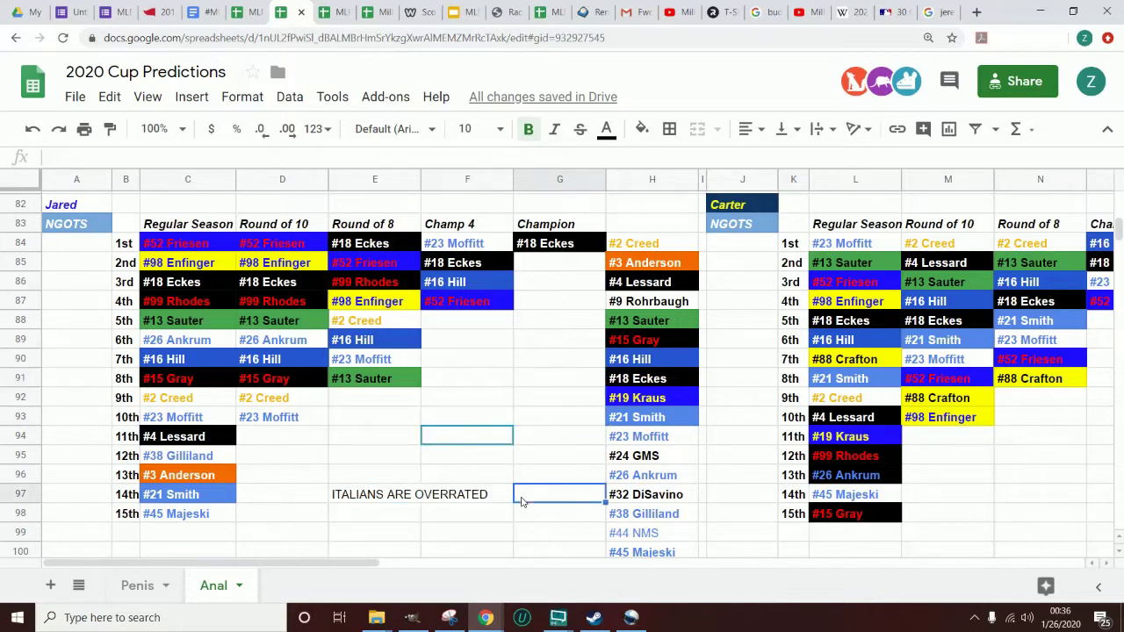
{"action": "key", "text": "Up"}
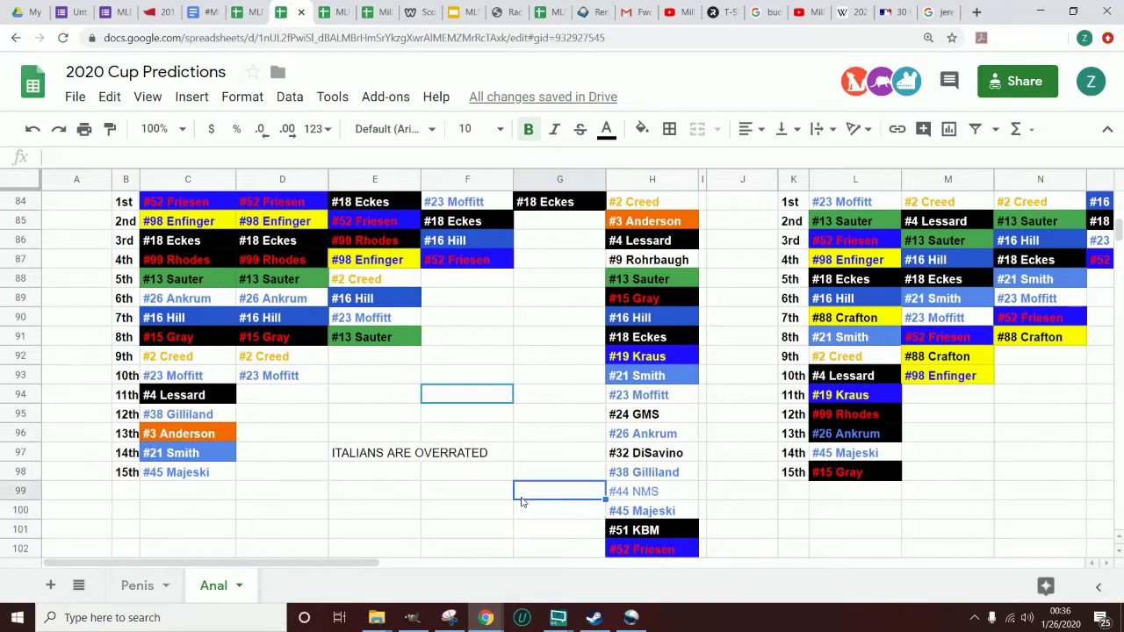
Examine the Champ 4 picks in column F of the first NGOTS prediction block, from the header down to 4th place
{"action": "key", "text": "Left"}
{"action": "key", "text": "Left"}
{"action": "key", "text": "Up"}
{"action": "key", "text": "Up"}
{"action": "key", "text": "Up"}
{"action": "key", "text": "Up"}
{"action": "key", "text": "Up"}
{"action": "key", "text": "Up"}
{"action": "key", "text": "Up"}
{"action": "key", "text": "Up"}
{"action": "key", "text": "Up"}
{"action": "key", "text": "Up"}
{"action": "key", "text": "Up"}
{"action": "key", "text": "Up"}
{"action": "key", "text": "Up"}
{"action": "key", "text": "Up"}
{"action": "key", "text": "Up"}
{"action": "key", "text": "Up"}
{"action": "key", "text": "Up"}
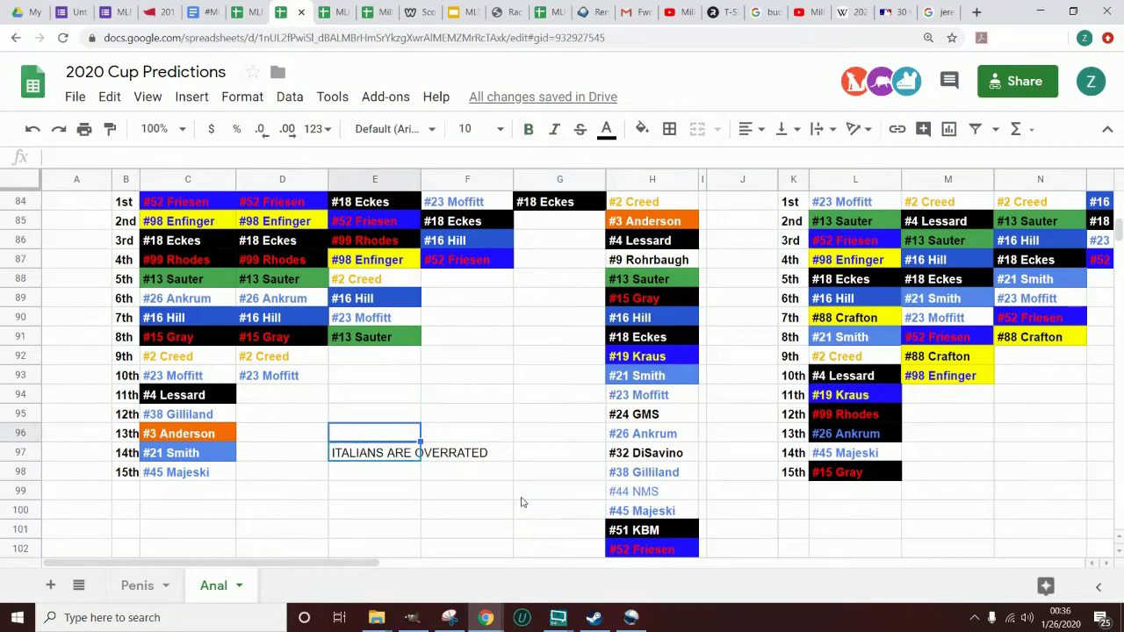
{"action": "key", "text": "Right"}
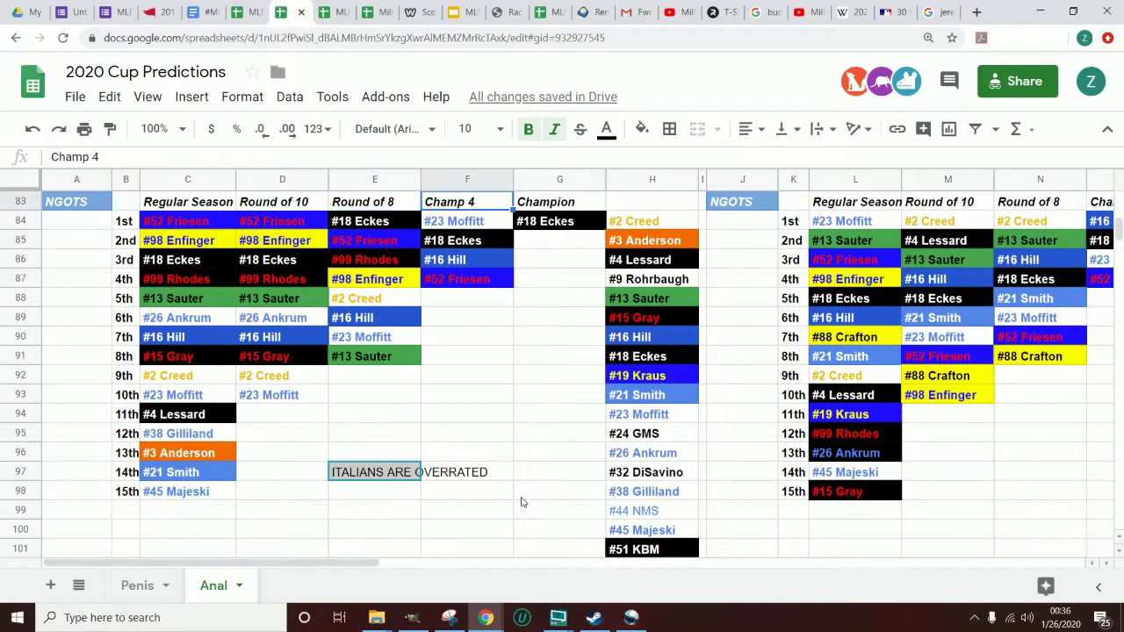
{"action": "key", "text": "Down"}
{"action": "key", "text": "Down"}
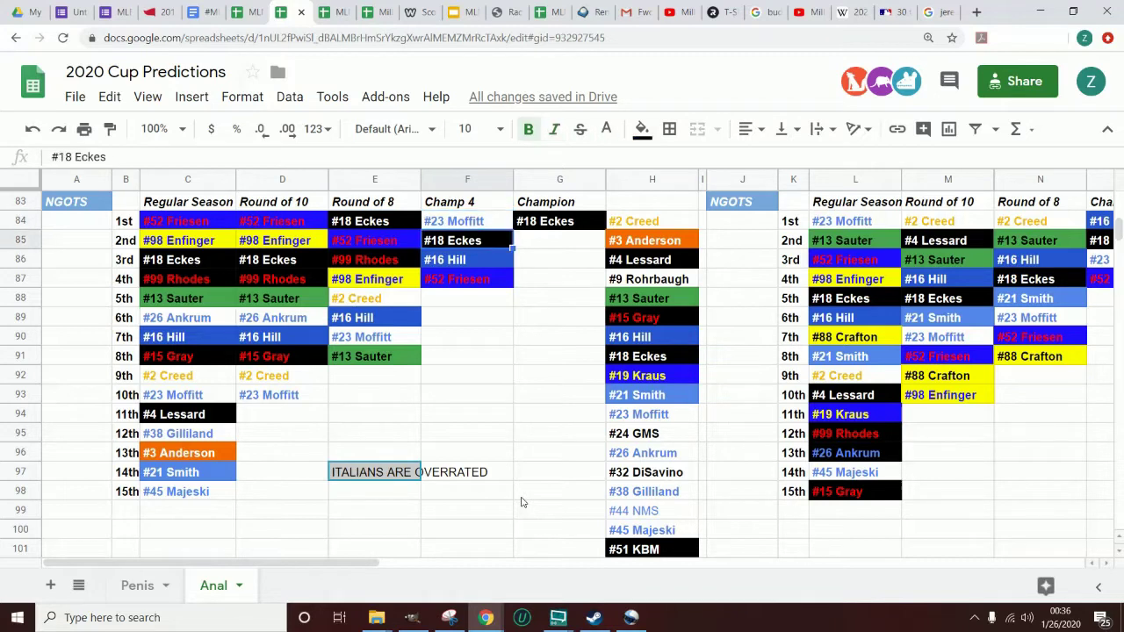
{"action": "key", "text": "Down"}
{"action": "key", "text": "Down"}
{"action": "key", "text": "Down"}
{"action": "key", "text": "Down"}
{"action": "key", "text": "Up"}
{"action": "key", "text": "Up"}
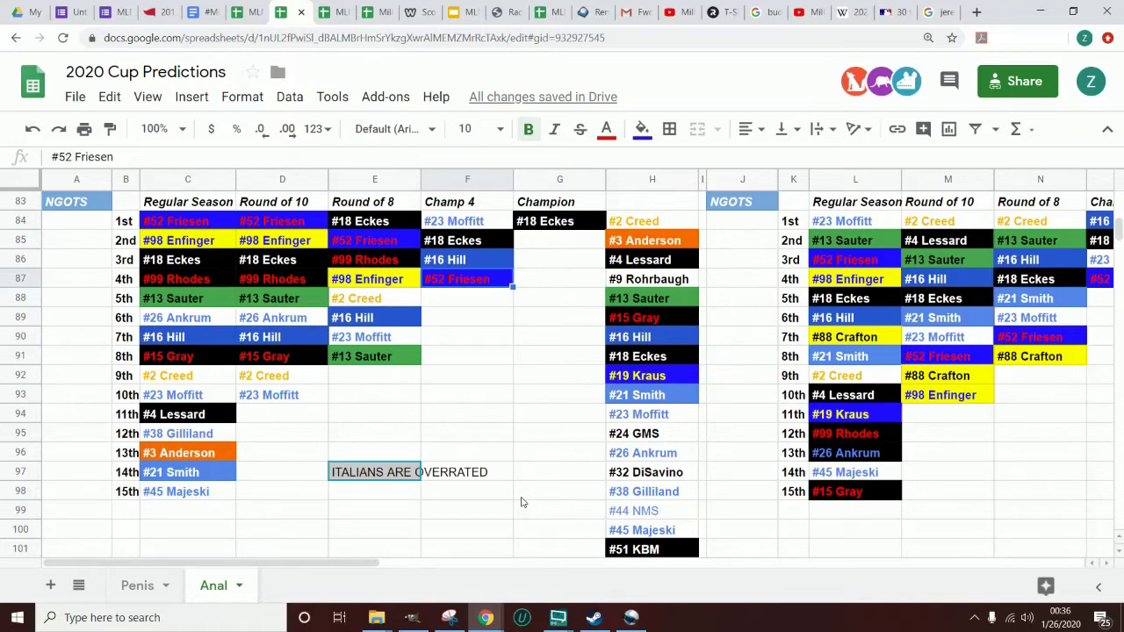
{"action": "key", "text": "Up"}
{"action": "key", "text": "Up"}
{"action": "key", "text": "Up"}
{"action": "key", "text": "Up"}
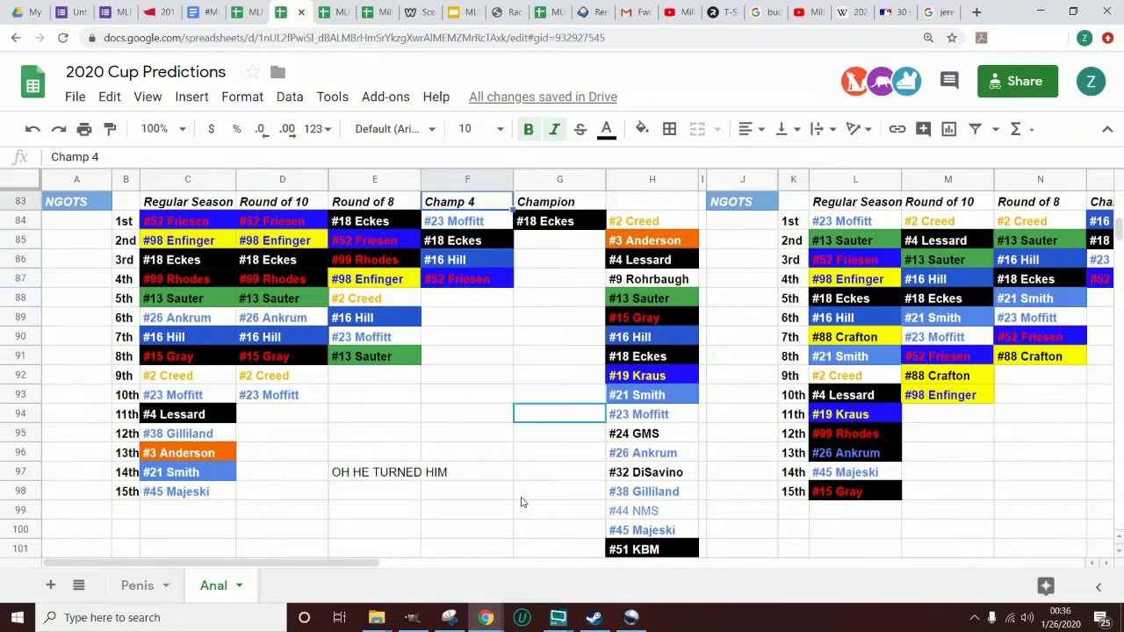
Bring the second NGOTS prediction block, in columns J to Q, fully into view
{"action": "key", "text": "Up"}
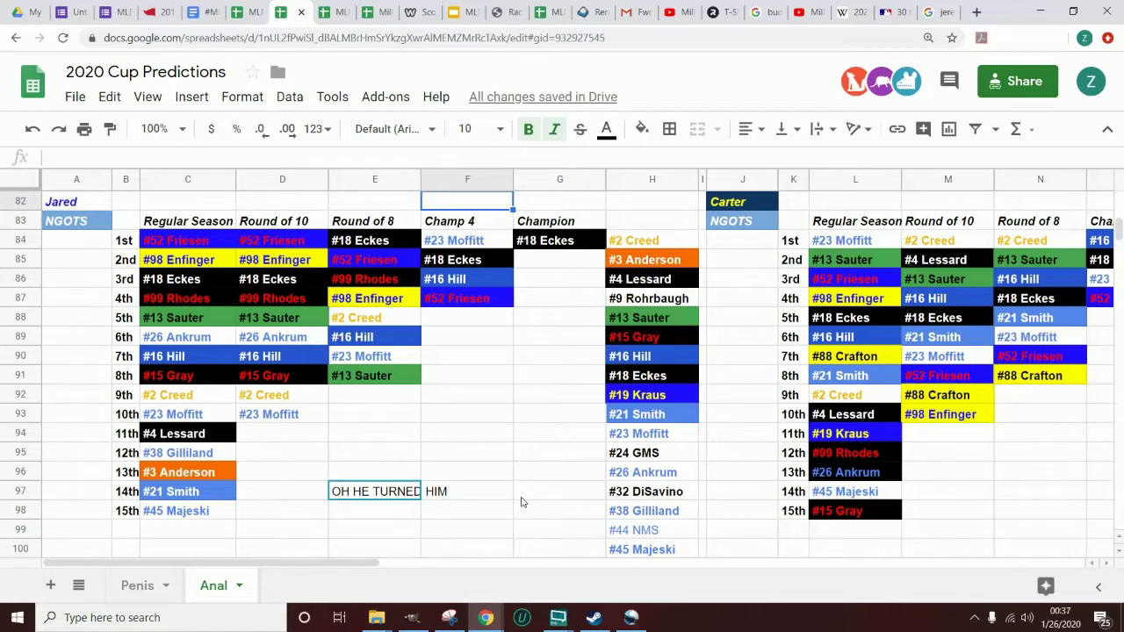
{"action": "key", "text": "Right"}
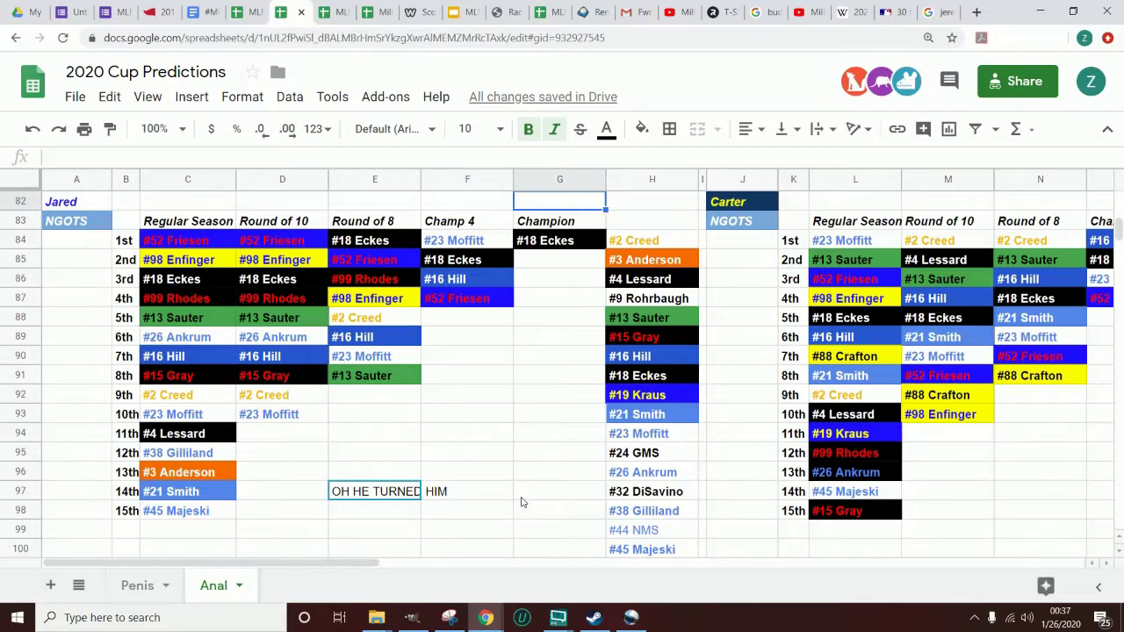
{"action": "key", "text": "Right"}
{"action": "key", "text": "Right"}
{"action": "key", "text": "Right"}
{"action": "key", "text": "Right"}
{"action": "key", "text": "Right"}
{"action": "key", "text": "Right"}
{"action": "key", "text": "Right"}
{"action": "key", "text": "Right"}
{"action": "key", "text": "Right"}
{"action": "key", "text": "Right"}
{"action": "key", "text": "Right"}
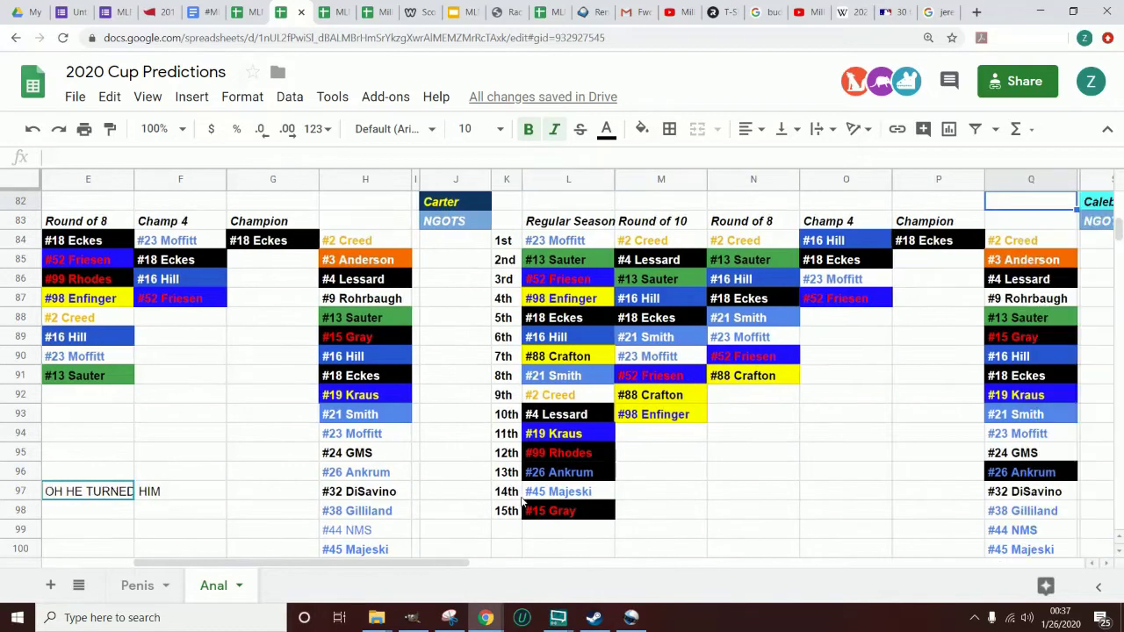
{"action": "key", "text": "Right"}
{"action": "key", "text": "Right"}
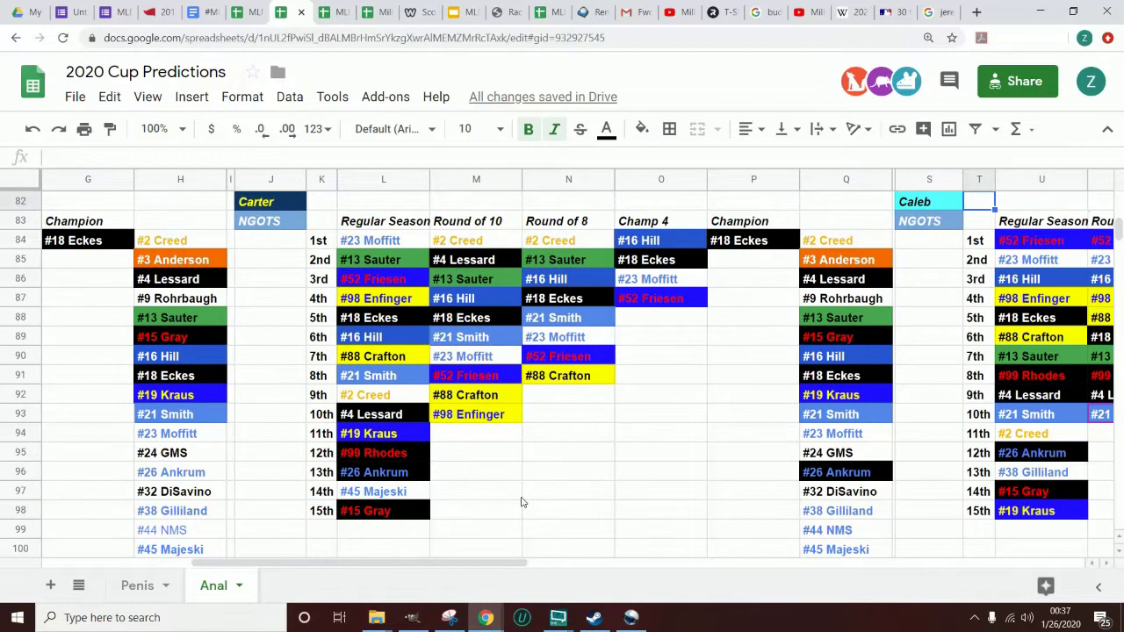
Look over the second NGOTS block's predictions across the Regular Season, playoff round and Champion columns
{"action": "key", "text": "Left"}
{"action": "key", "text": "Left"}
{"action": "key", "text": "Left"}
{"action": "key", "text": "Left"}
{"action": "key", "text": "Left"}
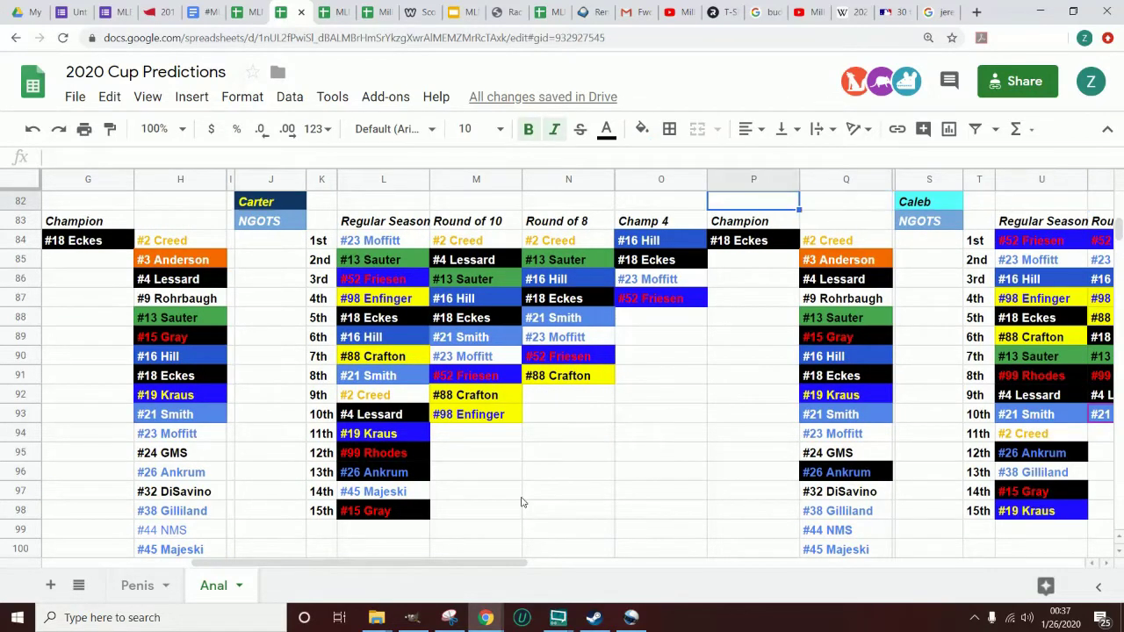
{"action": "key", "text": "Left"}
{"action": "key", "text": "Left"}
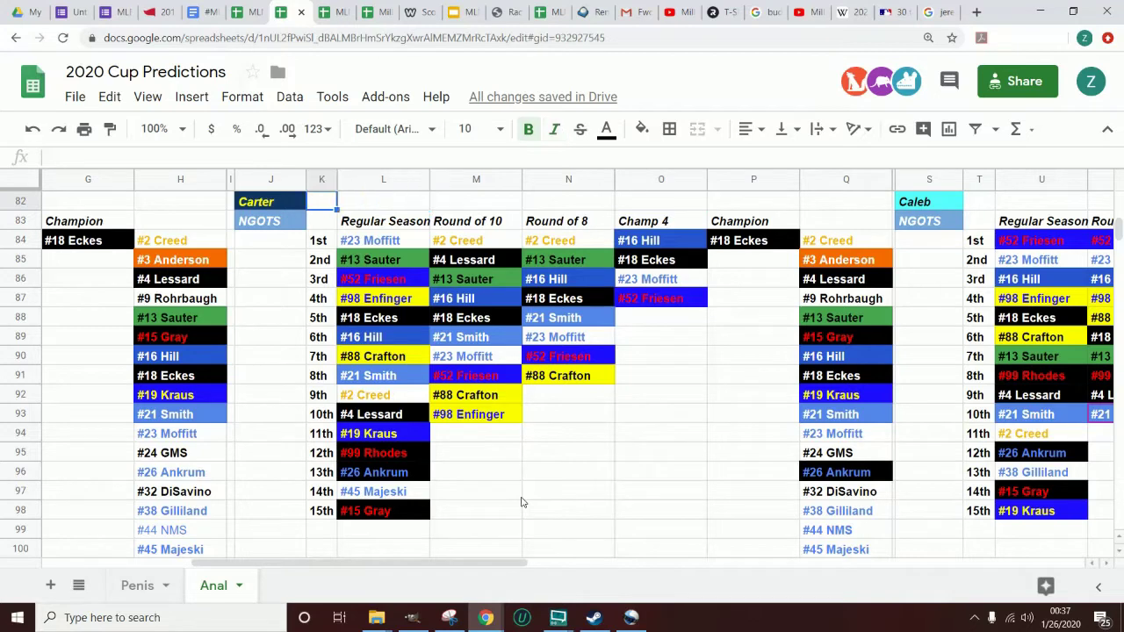
{"action": "key", "text": "Right"}
{"action": "key", "text": "Right"}
{"action": "key", "text": "Right"}
{"action": "key", "text": "Right"}
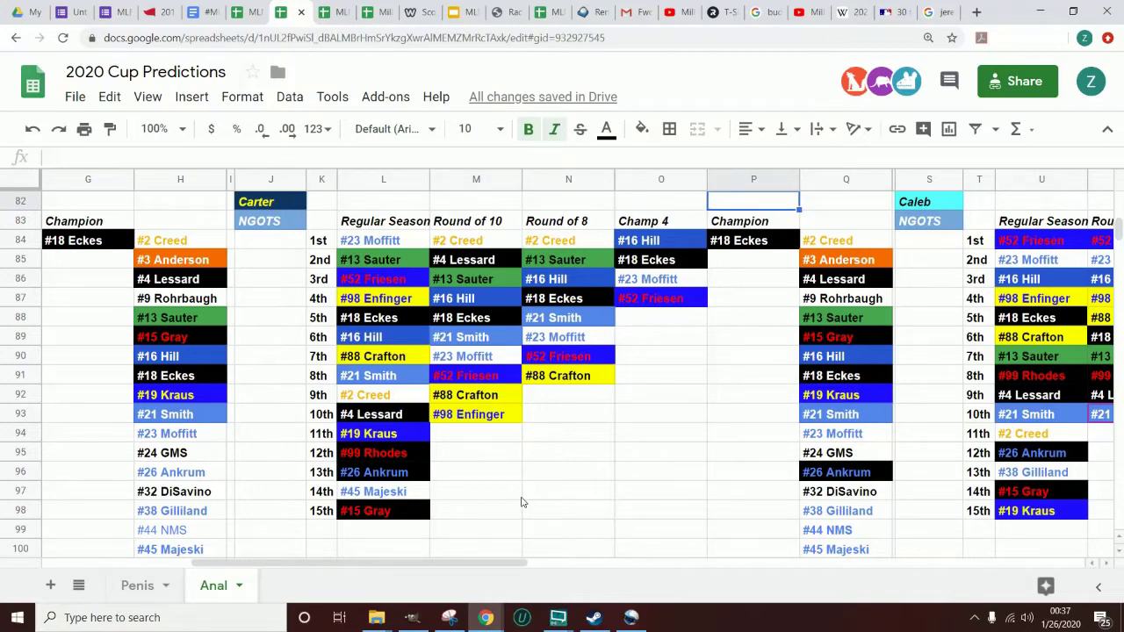
Examine the Champion pick in column P of the second NGOTS prediction block
{"action": "key", "text": "Down"}
{"action": "key", "text": "Down"}
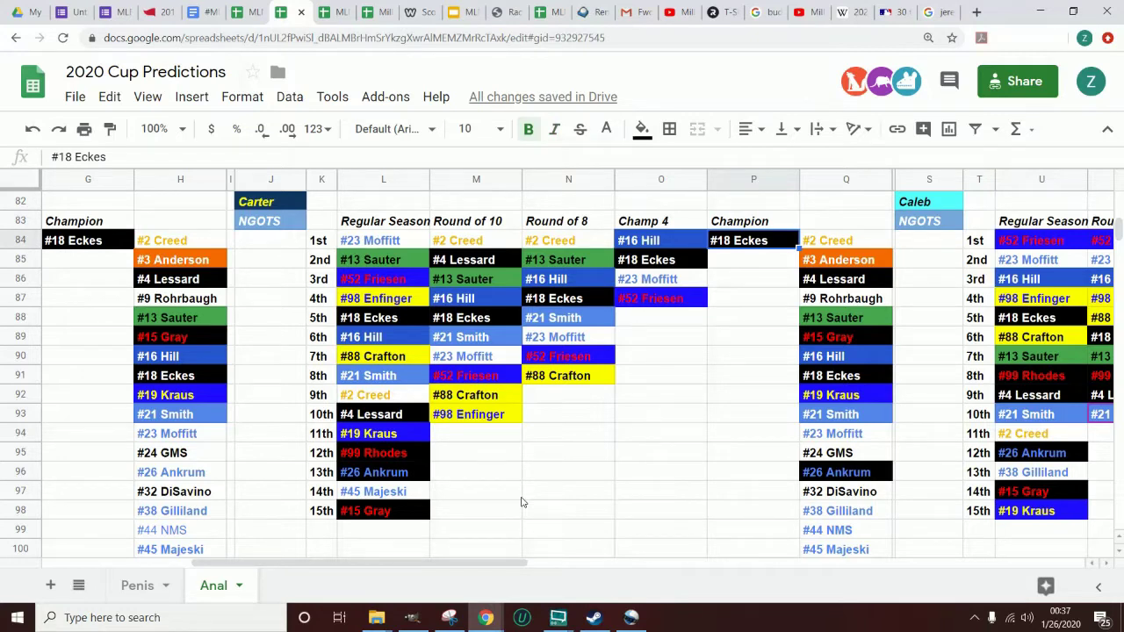
{"action": "key", "text": "Down"}
{"action": "key", "text": "Down"}
{"action": "key", "text": "Down"}
{"action": "key", "text": "Down"}
{"action": "key", "text": "Down"}
{"action": "key", "text": "Down"}
{"action": "key", "text": "Down"}
{"action": "key", "text": "Down"}
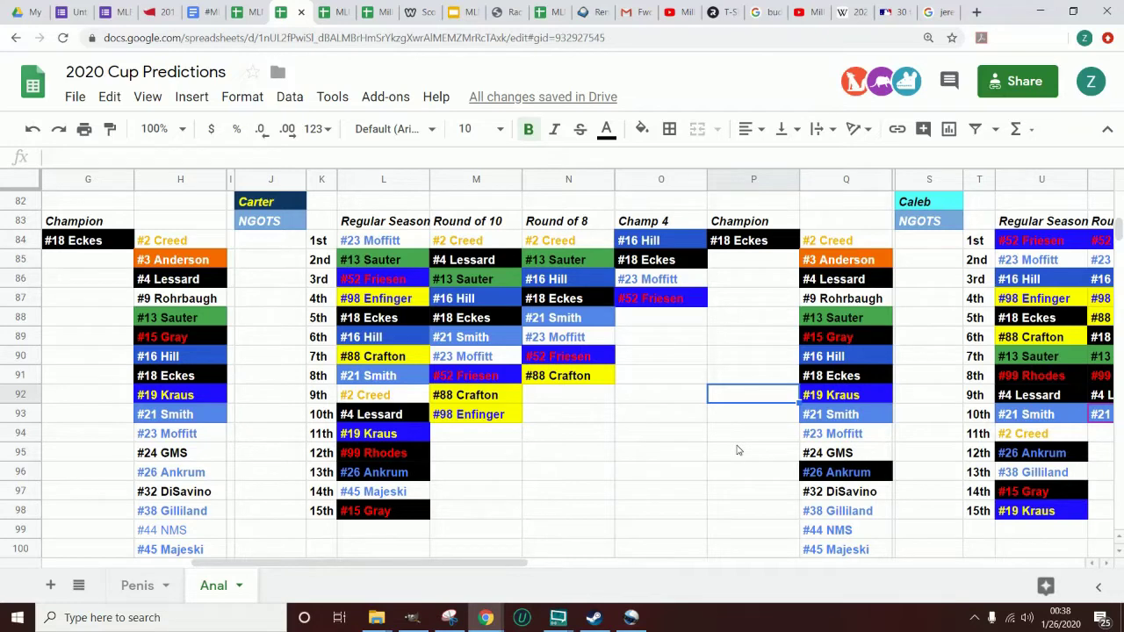
Compare the lowest-ranked Round of 10 and Round of 8 picks in the second NGOTS block
{"action": "key", "text": "Left"}
{"action": "key", "text": "Left"}
{"action": "key", "text": "Left"}
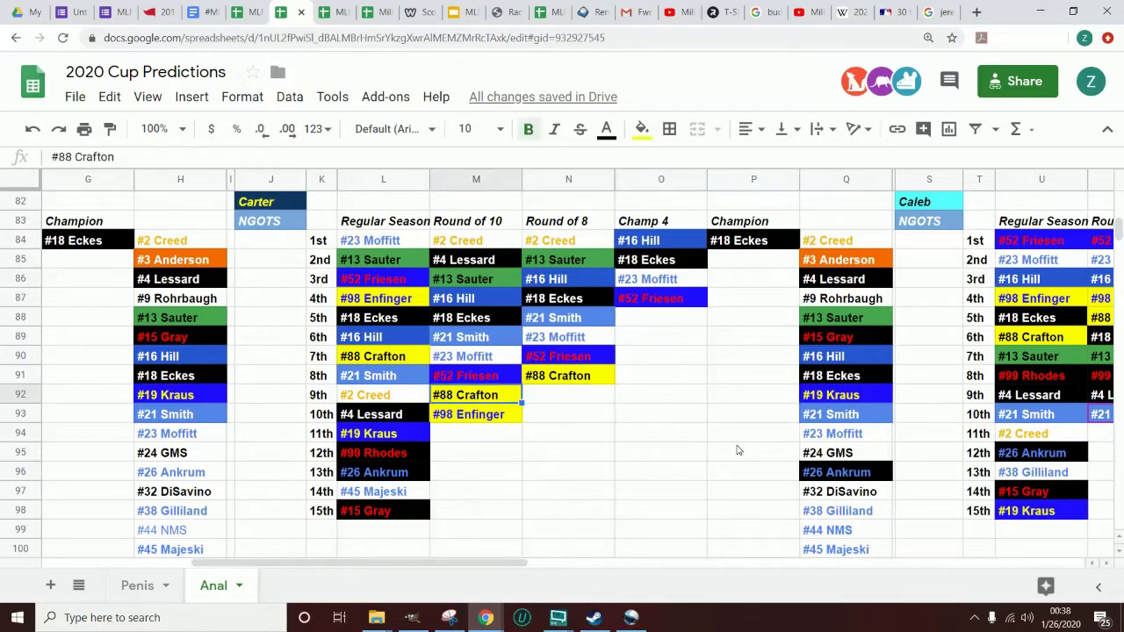
{"action": "key", "text": "Down"}
{"action": "key", "text": "Down"}
{"action": "key", "text": "Right"}
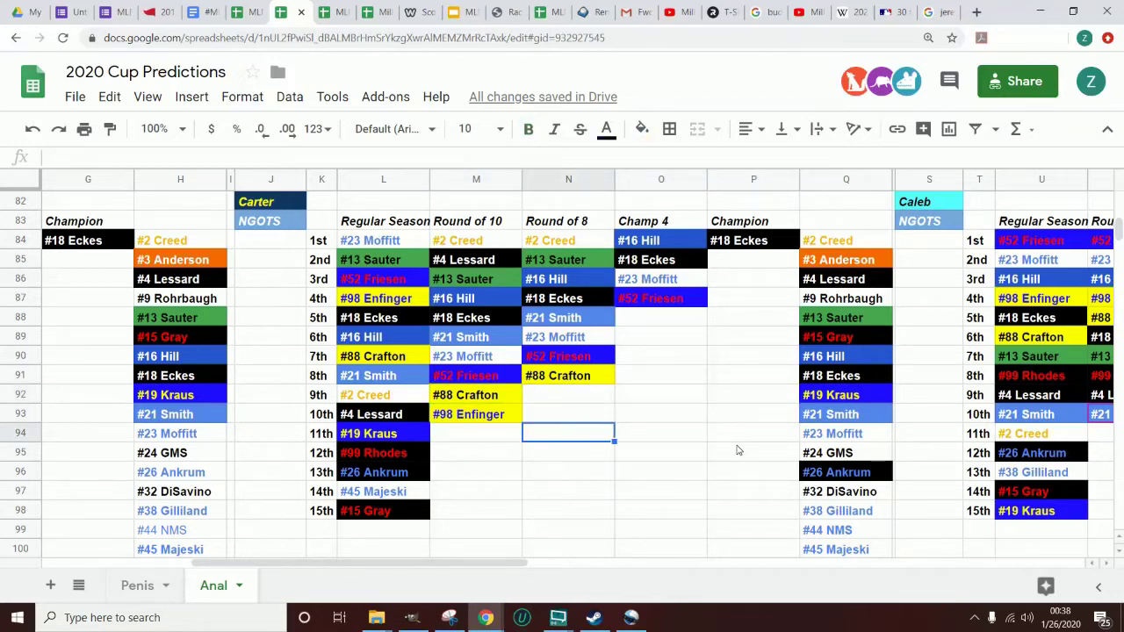
{"action": "key", "text": "Up"}
{"action": "key", "text": "Up"}
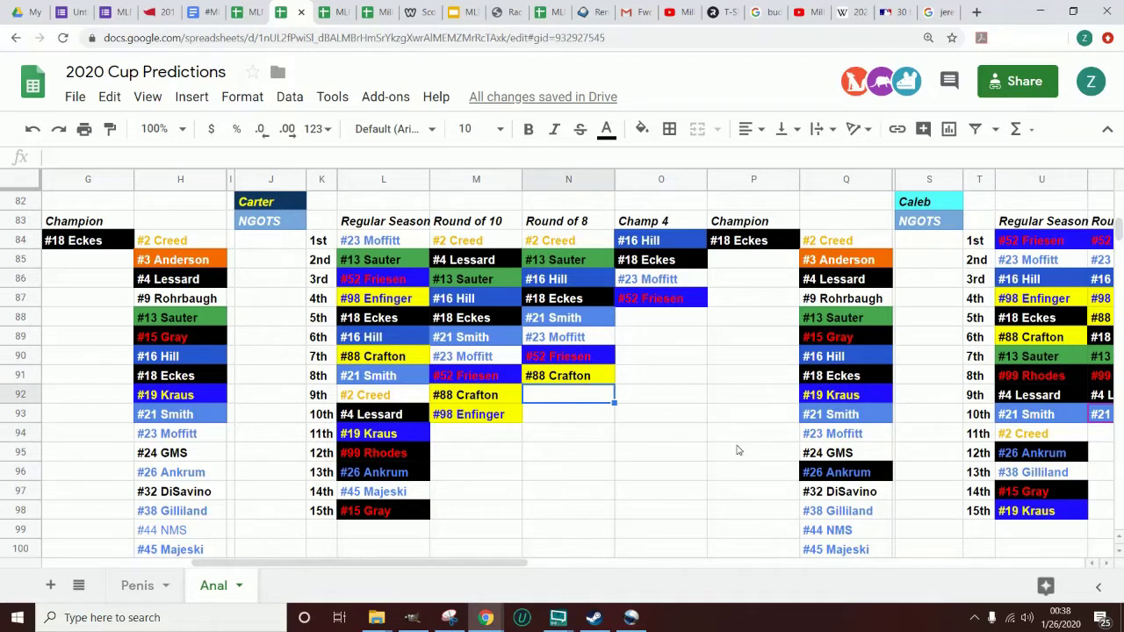
{"action": "key", "text": "Up"}
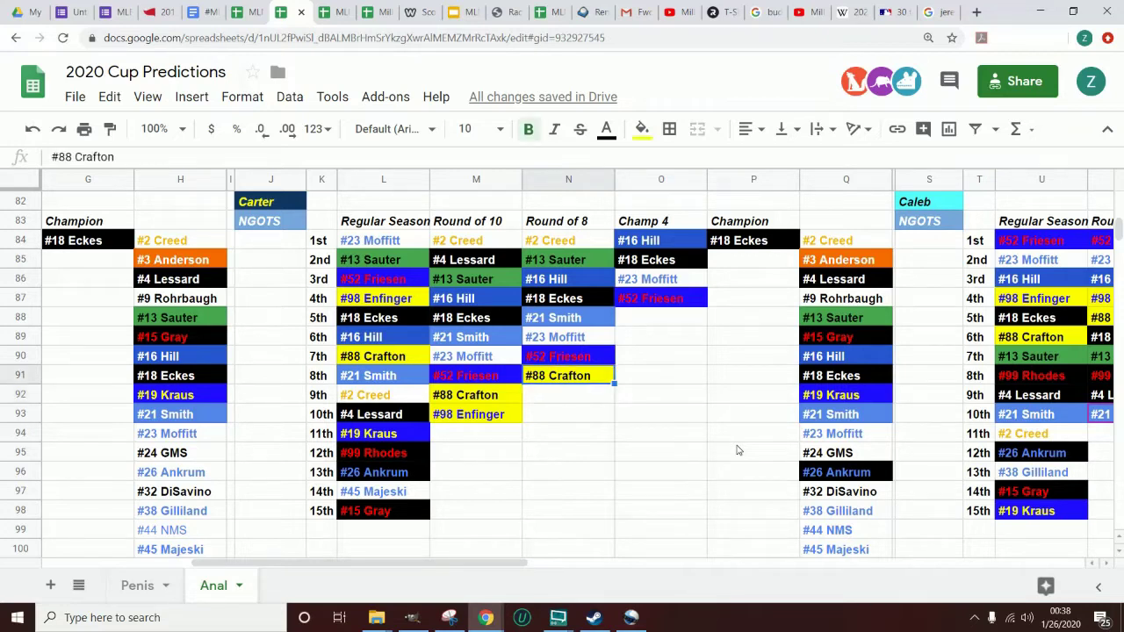
Check the Champ 4 picks in column O of the second NGOTS prediction block
{"action": "key", "text": "Right"}
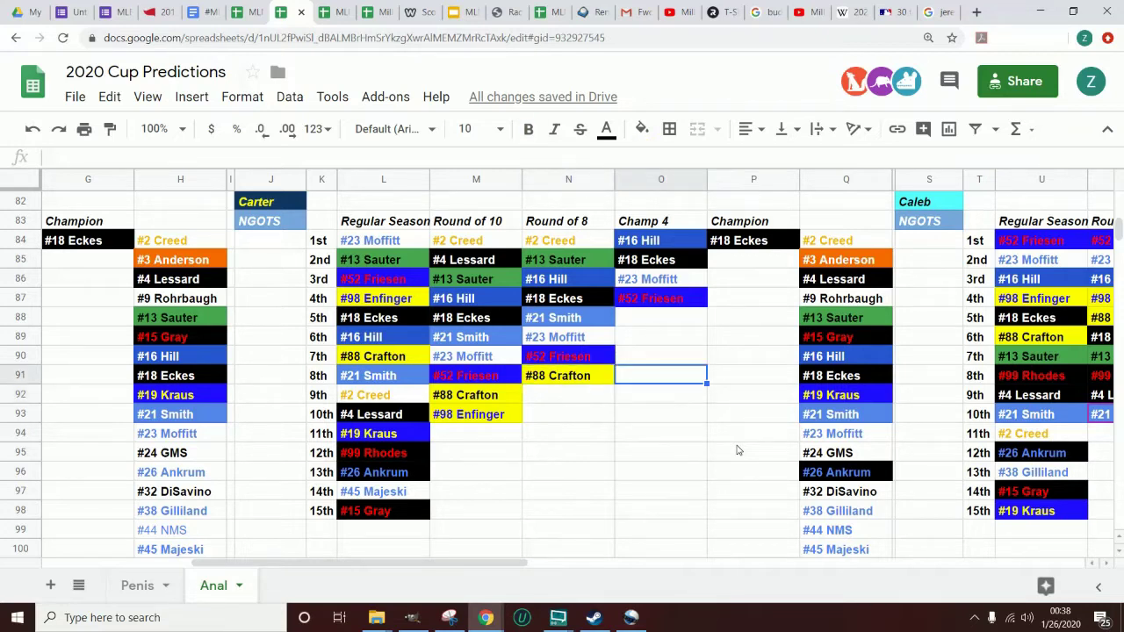
{"action": "key", "text": "Up"}
{"action": "key", "text": "Up"}
{"action": "key", "text": "Up"}
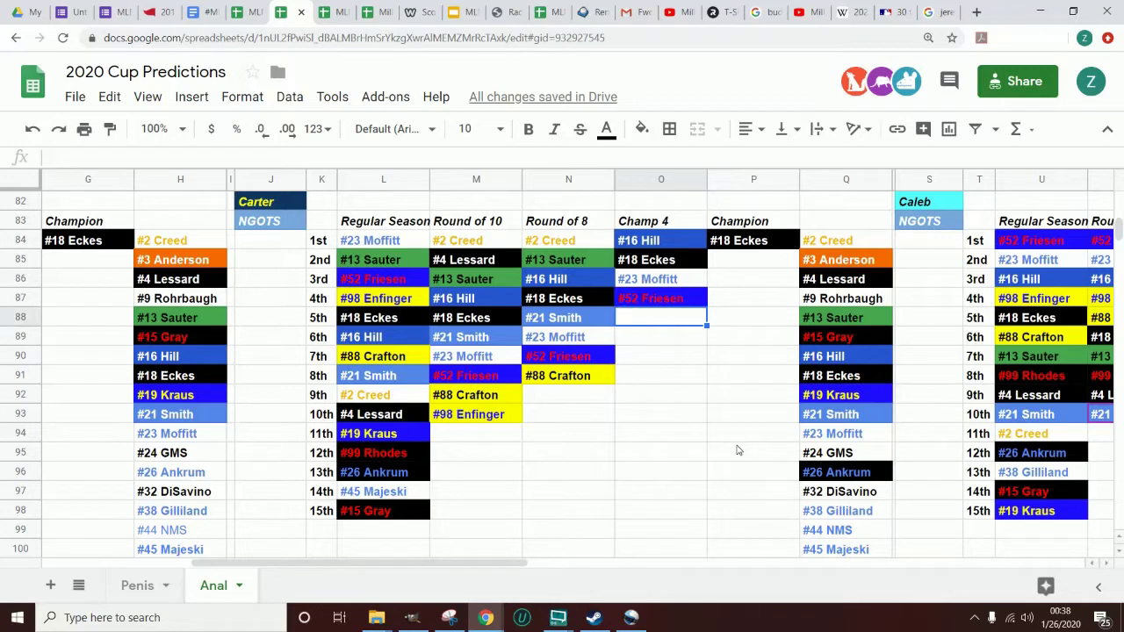
{"action": "key", "text": "Up"}
{"action": "key", "text": "Right"}
{"action": "key", "text": "Right"}
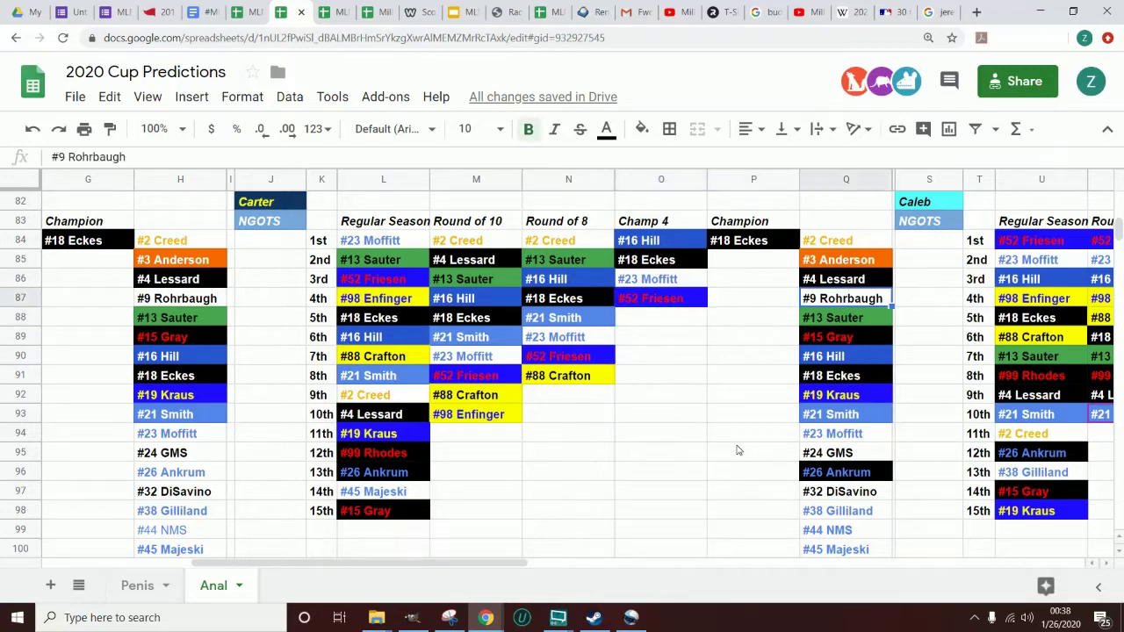
{"action": "key", "text": "Left"}
{"action": "key", "text": "Down"}
{"action": "key", "text": "Down"}
{"action": "key", "text": "Down"}
{"action": "key", "text": "Down"}
{"action": "key", "text": "Down"}
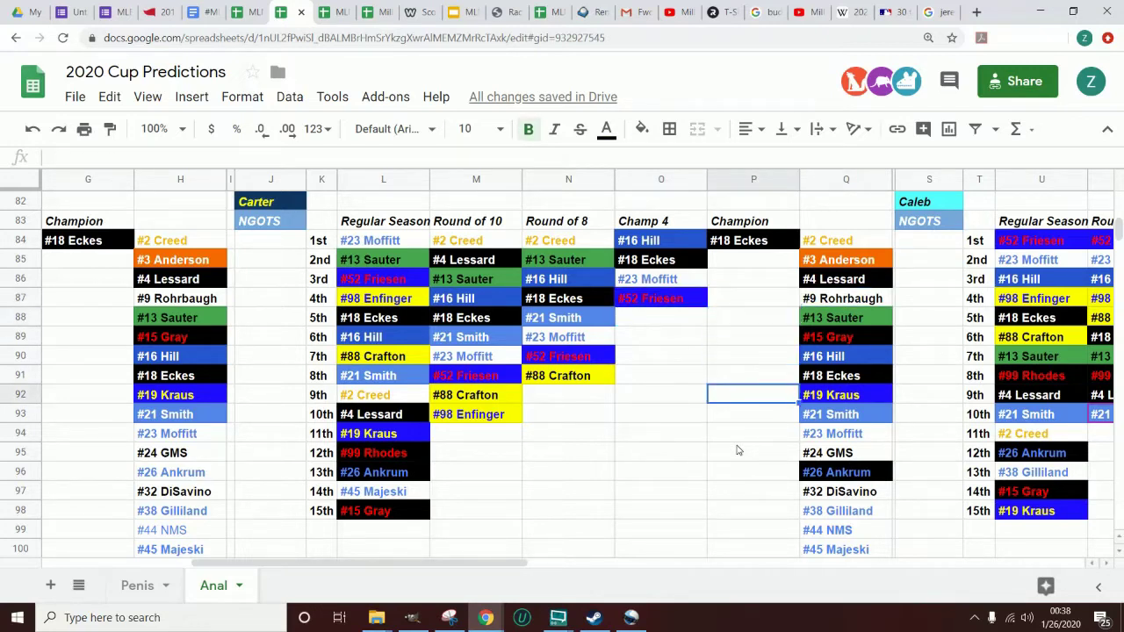
{"action": "key", "text": "Down"}
{"action": "key", "text": "Down"}
{"action": "key", "text": "Left"}
{"action": "key", "text": "Up"}
{"action": "key", "text": "Right"}
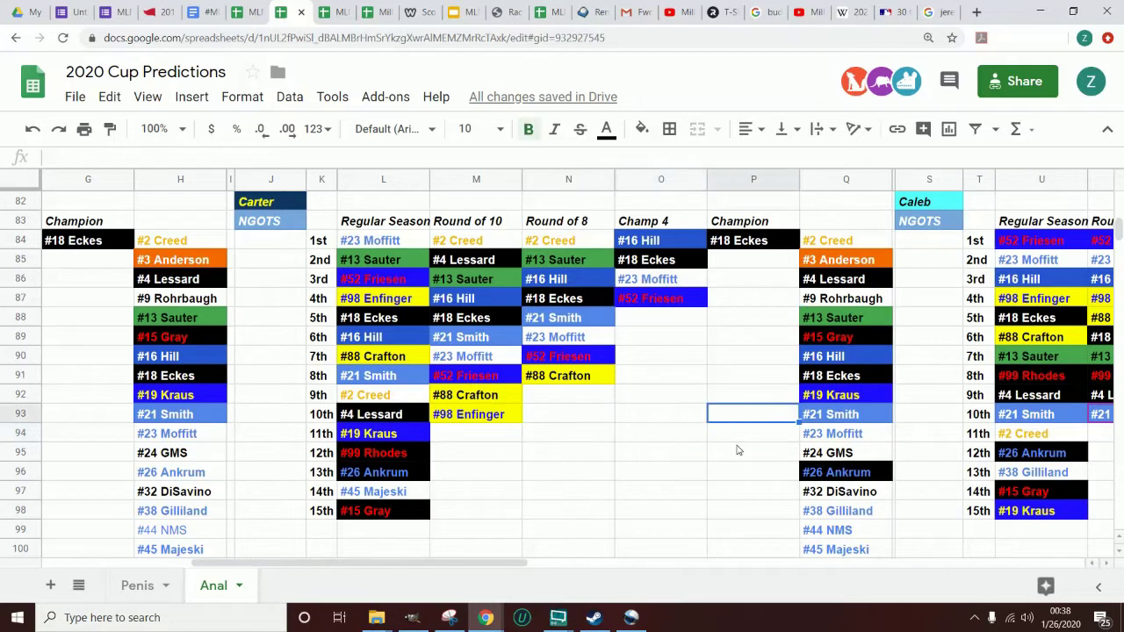
{"action": "key", "text": "Up"}
{"action": "key", "text": "Up"}
{"action": "key", "text": "Left"}
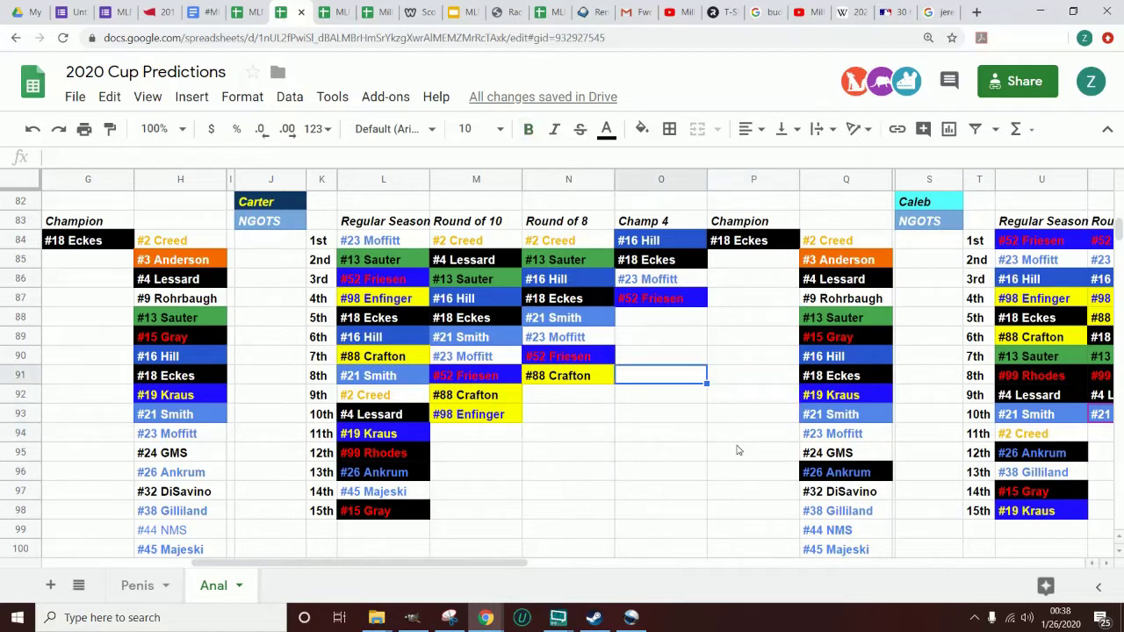
{"action": "key", "text": "Down"}
{"action": "key", "text": "Down"}
{"action": "key", "text": "Left"}
{"action": "key", "text": "Down"}
{"action": "key", "text": "Right"}
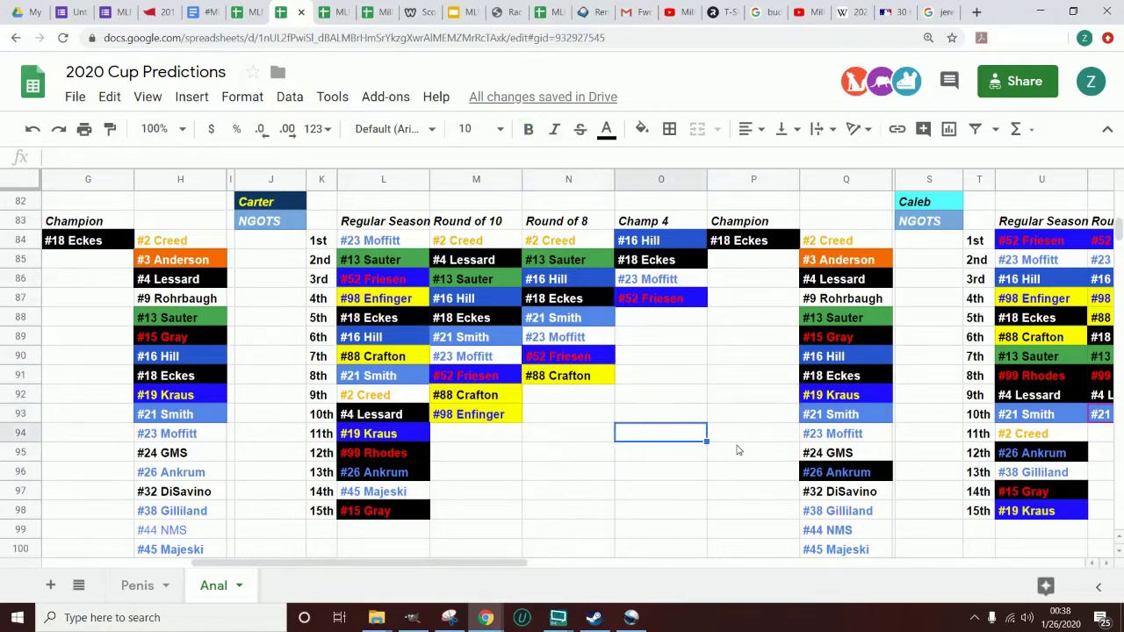
{"action": "key", "text": "Right"}
{"action": "key", "text": "Left"}
{"action": "key", "text": "Left"}
{"action": "key", "text": "Right"}
{"action": "key", "text": "Up"}
{"action": "key", "text": "Up"}
{"action": "key", "text": "Right"}
{"action": "key", "text": "Up"}
{"action": "key", "text": "Up"}
{"action": "key", "text": "Up"}
{"action": "key", "text": "Up"}
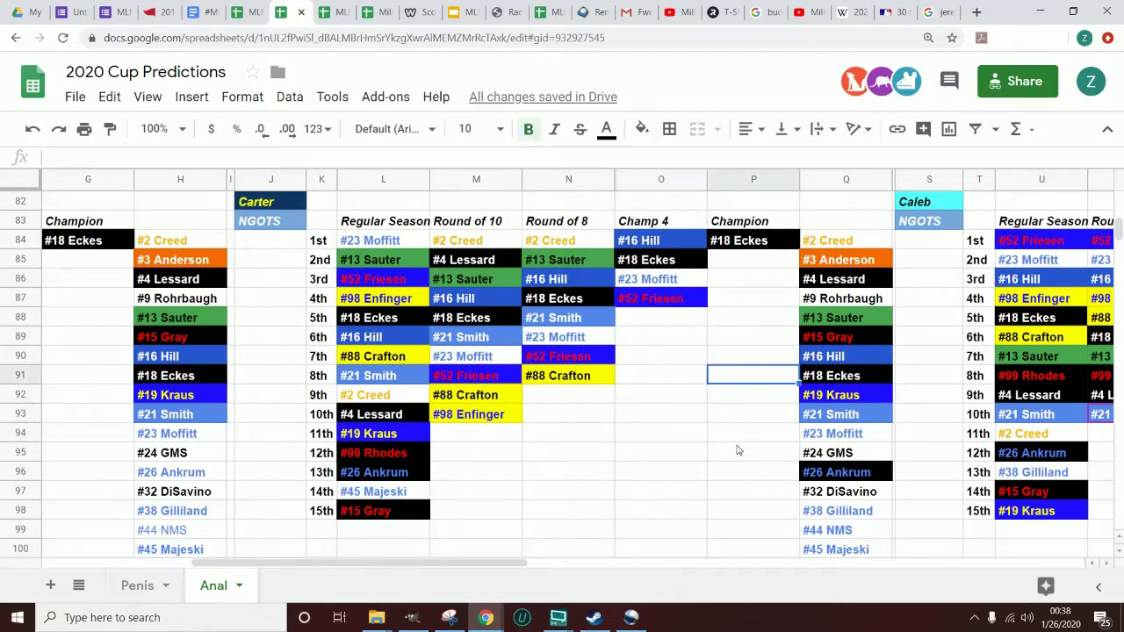
{"action": "key", "text": "Down"}
{"action": "key", "text": "Down"}
{"action": "key", "text": "Down"}
{"action": "key", "text": "Down"}
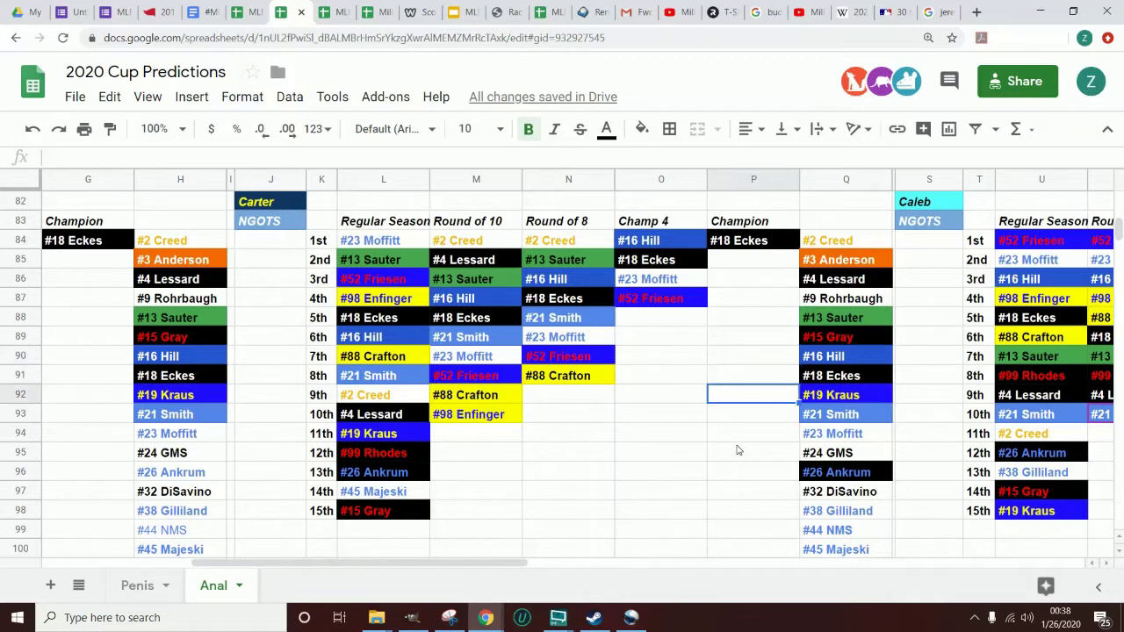
{"action": "key", "text": "Left"}
{"action": "key", "text": "Down"}
{"action": "key", "text": "Down"}
{"action": "key", "text": "Left"}
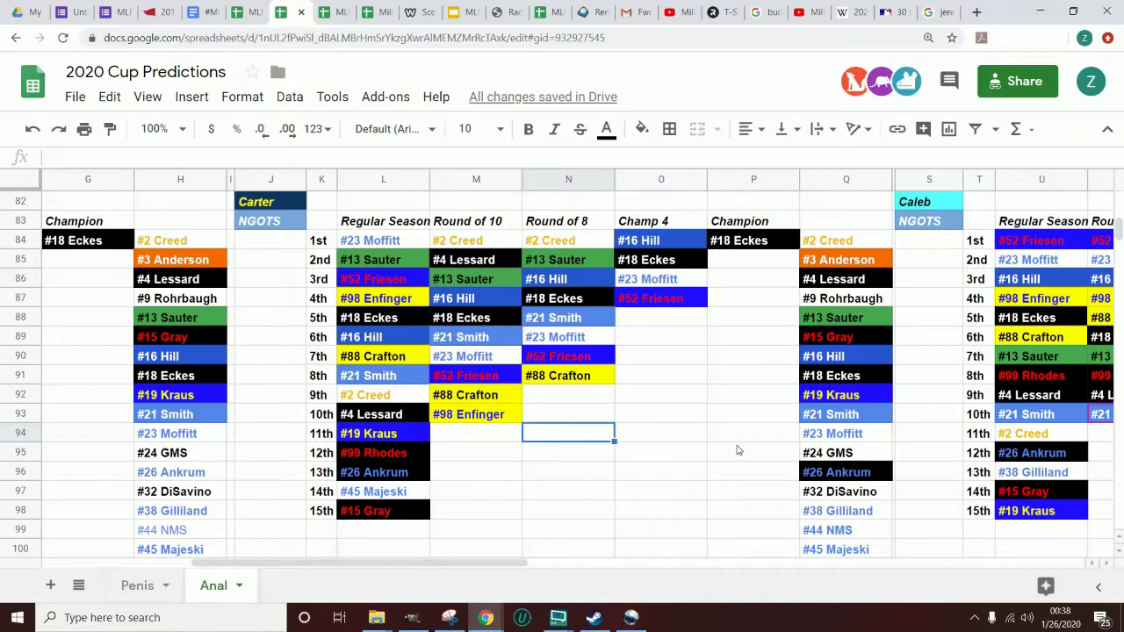
Check the lowest-ranked Regular Season picks in column L of the second NGOTS prediction block
{"action": "key", "text": "Down"}
{"action": "key", "text": "Down"}
{"action": "key", "text": "Down"}
{"action": "key", "text": "Down"}
{"action": "key", "text": "Left"}
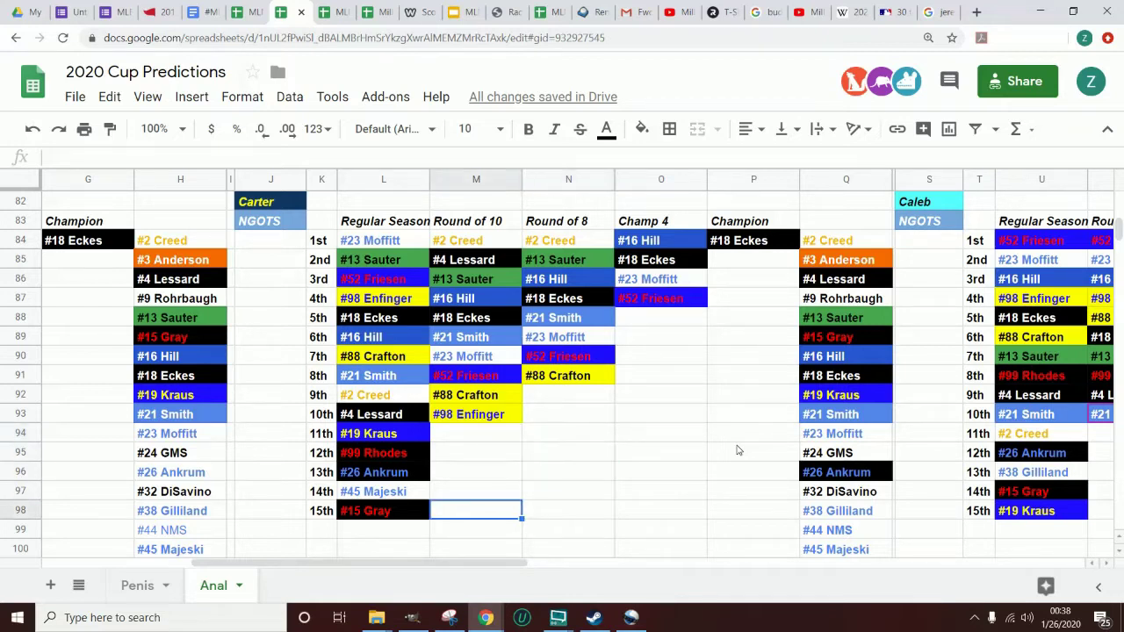
{"action": "key", "text": "Down"}
{"action": "key", "text": "Left"}
{"action": "key", "text": "Right"}
{"action": "key", "text": "Right"}
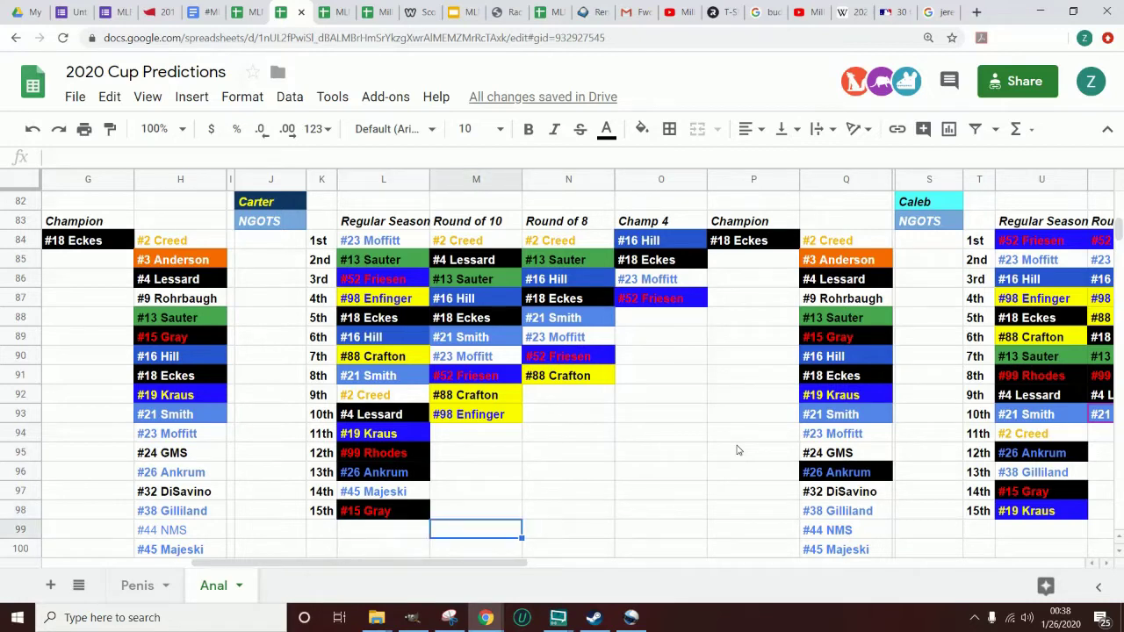
{"action": "key", "text": "Up"}
{"action": "key", "text": "Left"}
{"action": "key", "text": "Down"}
{"action": "key", "text": "Right"}
{"action": "key", "text": "Up"}
{"action": "key", "text": "Up"}
{"action": "key", "text": "Up"}
{"action": "key", "text": "Up"}
{"action": "key", "text": "Up"}
{"action": "key", "text": "Right"}
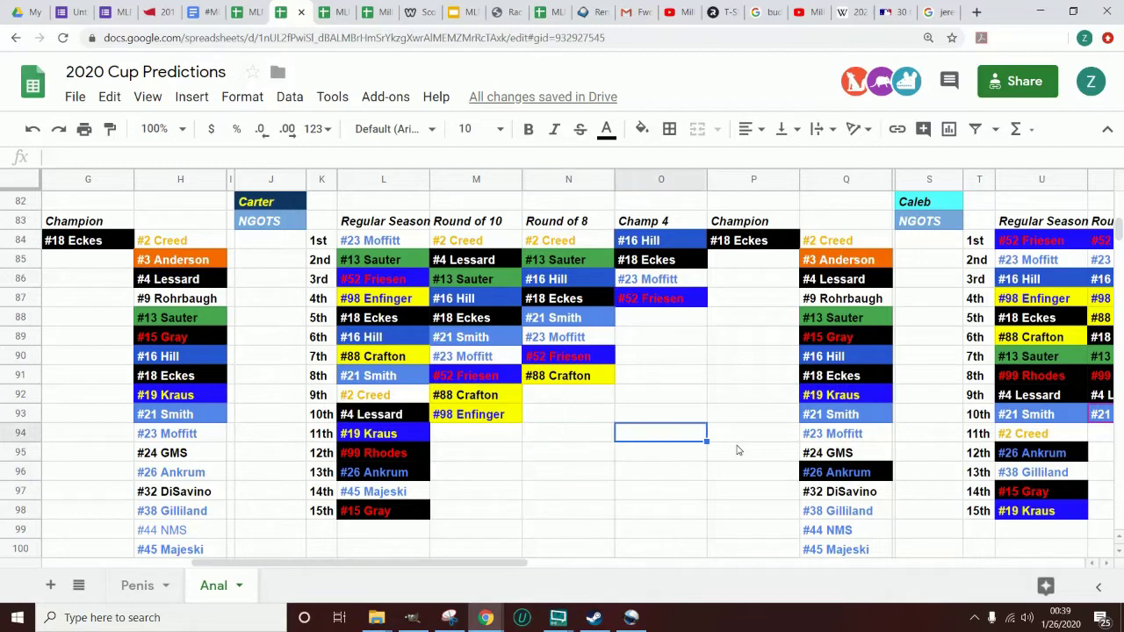
{"action": "key", "text": "Up"}
{"action": "key", "text": "Up"}
{"action": "key", "text": "Right"}
{"action": "key", "text": "Up"}
{"action": "key", "text": "Up"}
{"action": "key", "text": "Up"}
{"action": "key", "text": "Up"}
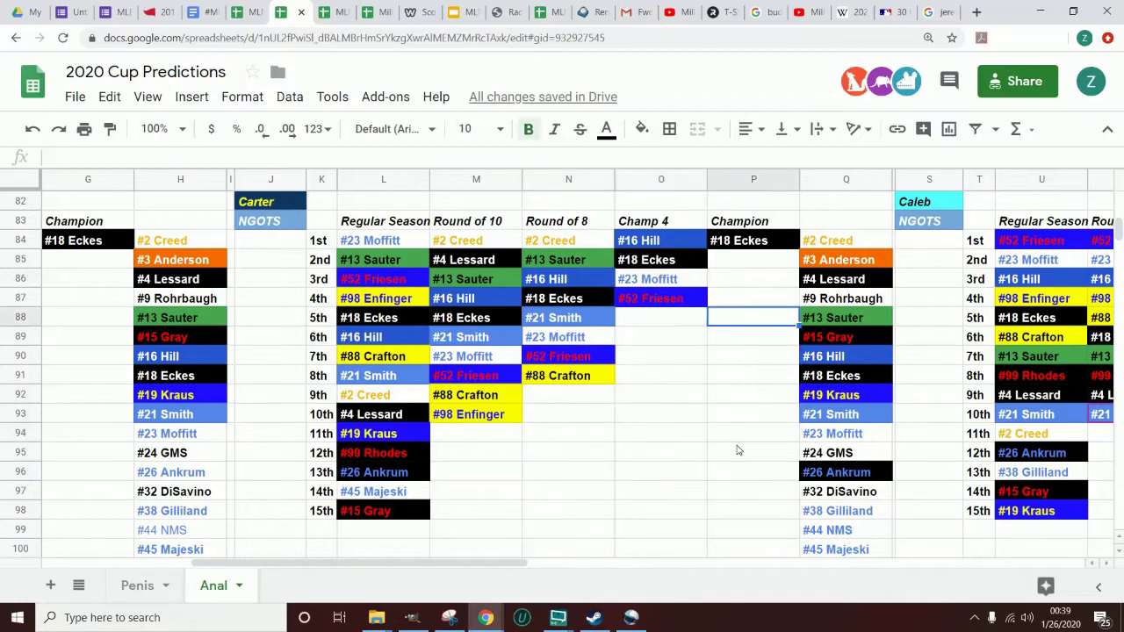
{"action": "key", "text": "Down"}
{"action": "key", "text": "Down"}
{"action": "key", "text": "Down"}
{"action": "key", "text": "Down"}
{"action": "key", "text": "Left"}
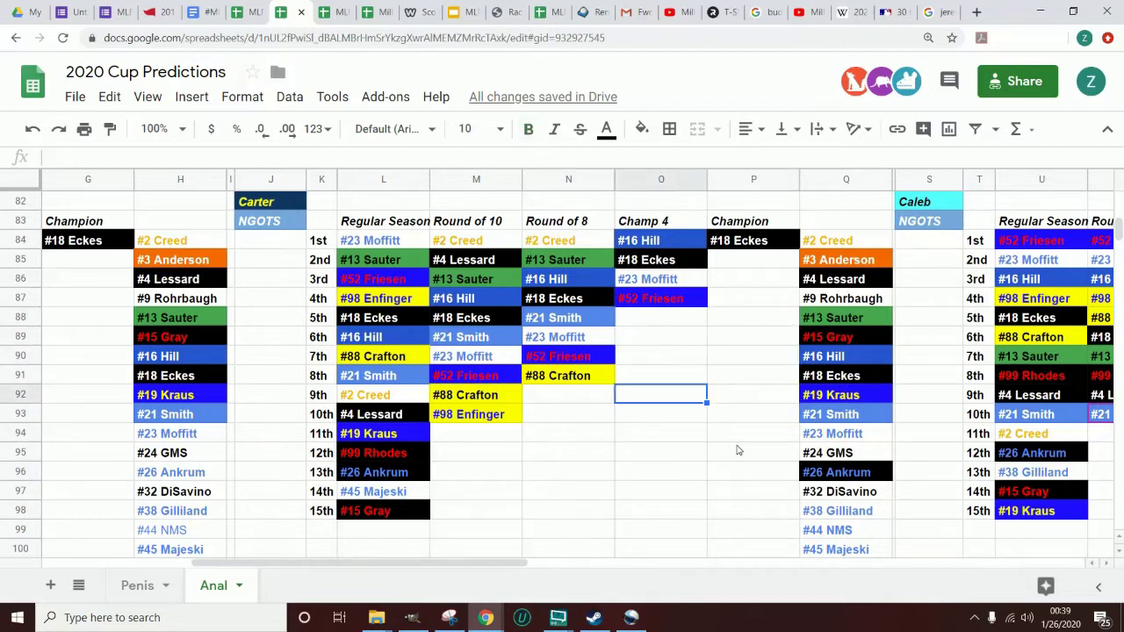
{"action": "key", "text": "Down"}
{"action": "key", "text": "Down"}
{"action": "key", "text": "Left"}
{"action": "key", "text": "Left"}
{"action": "key", "text": "Right"}
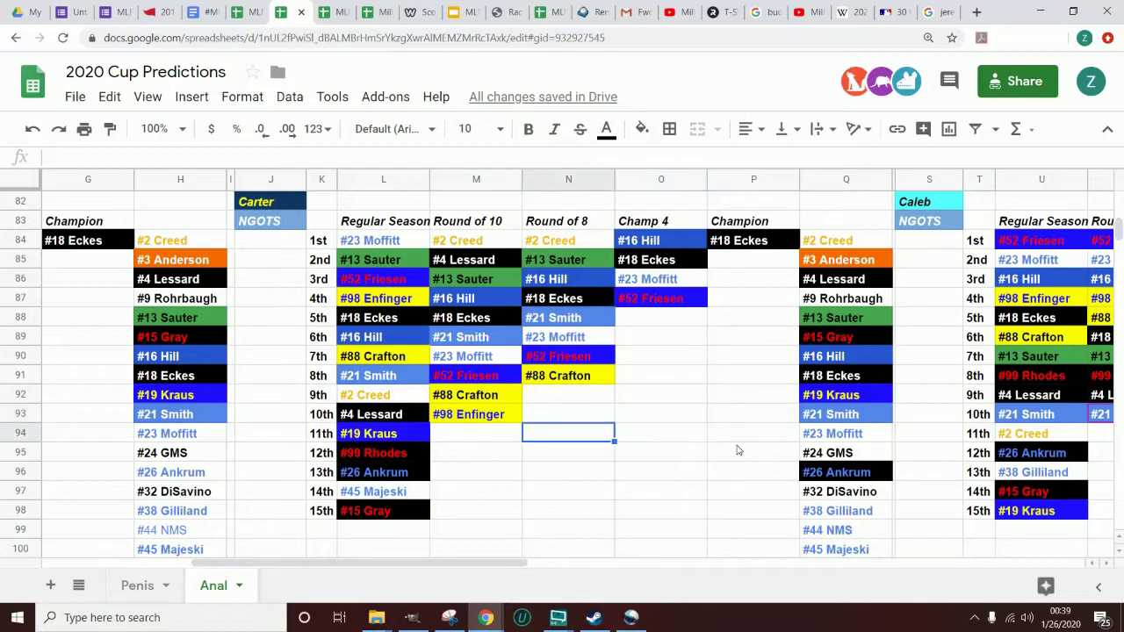
{"action": "key", "text": "Down"}
{"action": "key", "text": "Down"}
{"action": "key", "text": "Down"}
{"action": "key", "text": "Down"}
{"action": "key", "text": "Down"}
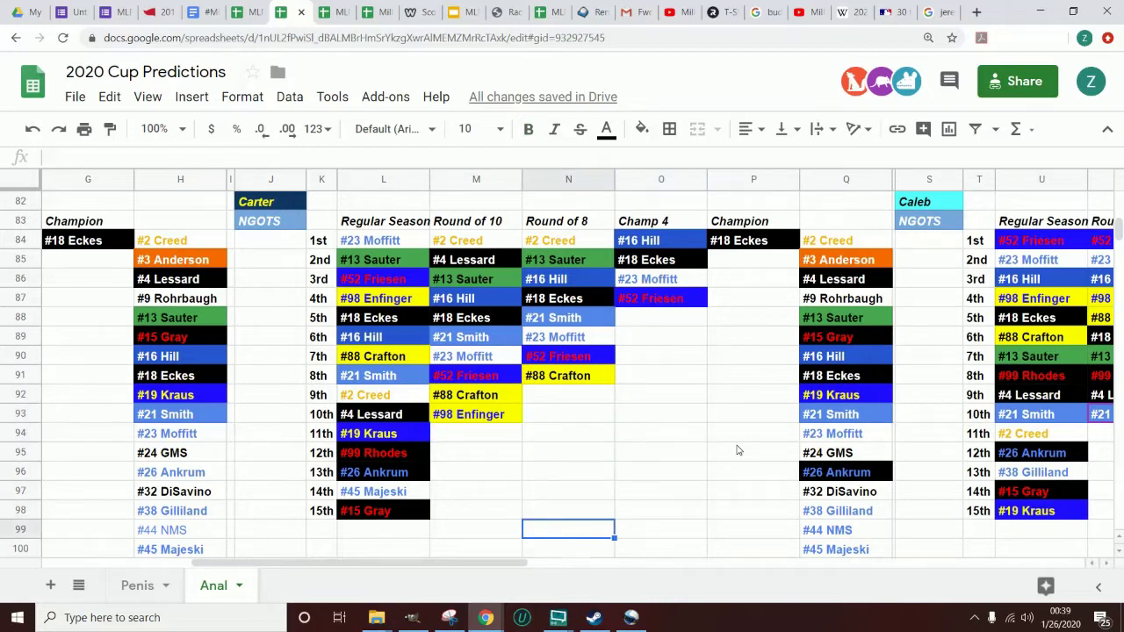
{"action": "key", "text": "Left"}
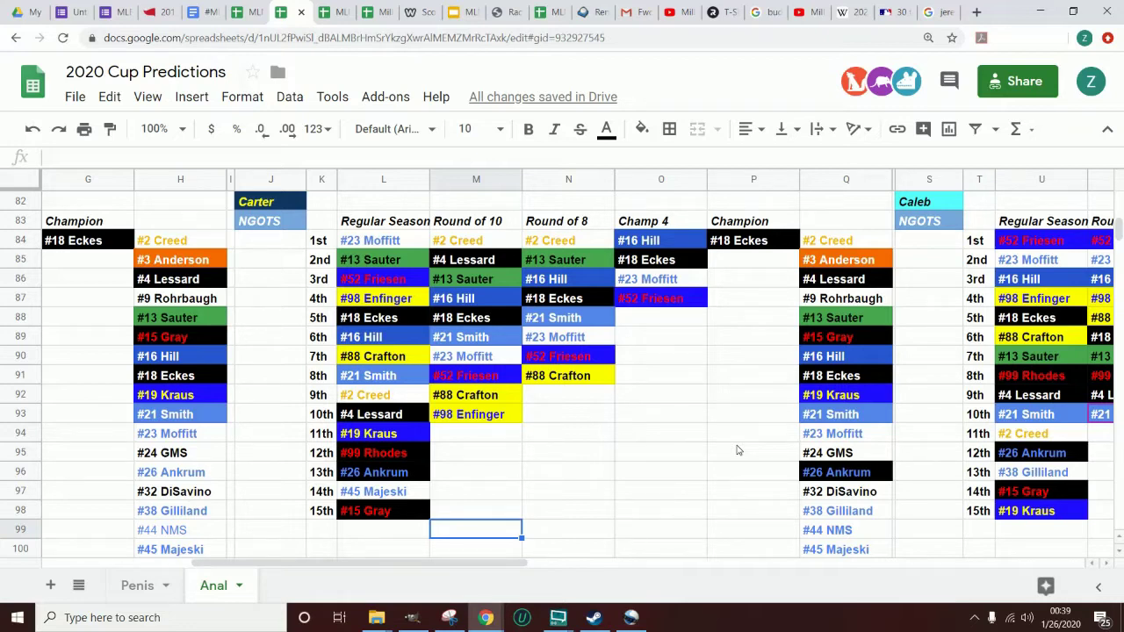
Go through the Round of 8 picks in column N of the second NGOTS block up to the 1st-place row
{"action": "key", "text": "Right"}
{"action": "key", "text": "Up"}
{"action": "key", "text": "Up"}
{"action": "key", "text": "Up"}
{"action": "key", "text": "Up"}
{"action": "key", "text": "Up"}
{"action": "key", "text": "Up"}
{"action": "key", "text": "Up"}
{"action": "key", "text": "Up"}
{"action": "key", "text": "Up"}
{"action": "key", "text": "Up"}
{"action": "key", "text": "Up"}
{"action": "key", "text": "Up"}
{"action": "key", "text": "Up"}
{"action": "key", "text": "Up"}
{"action": "key", "text": "Up"}
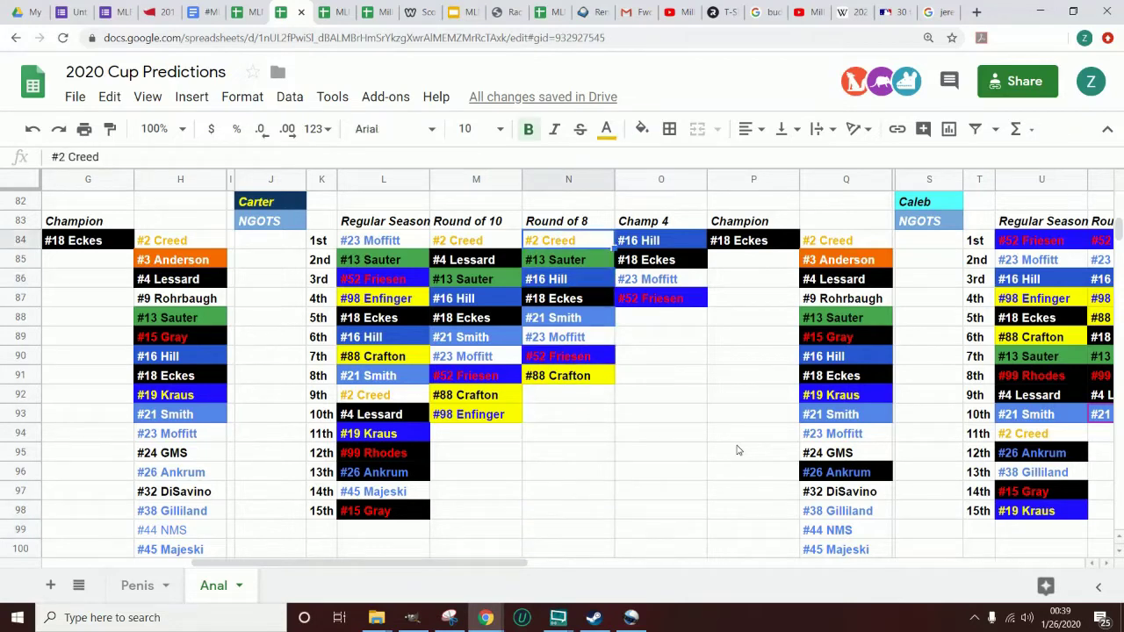
Go through the Round of 10 picks in column M of the second NGOTS block from 1st to 7th
{"action": "key", "text": "Left"}
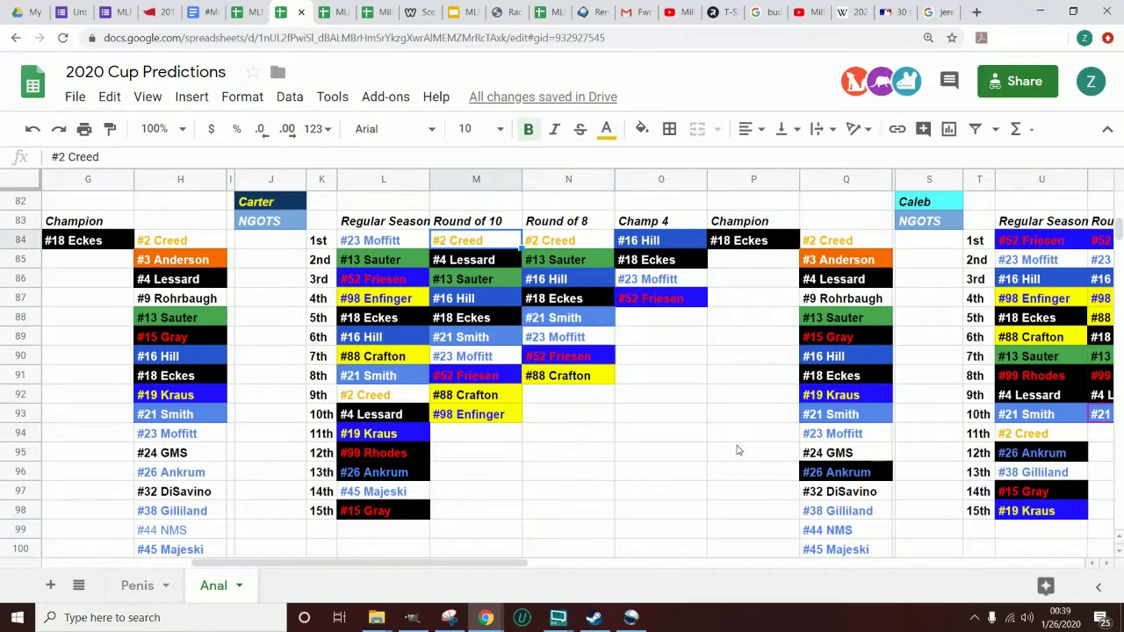
{"action": "key", "text": "Down"}
{"action": "key", "text": "Down"}
{"action": "key", "text": "Down"}
{"action": "key", "text": "Down"}
{"action": "key", "text": "Down"}
{"action": "key", "text": "Down"}
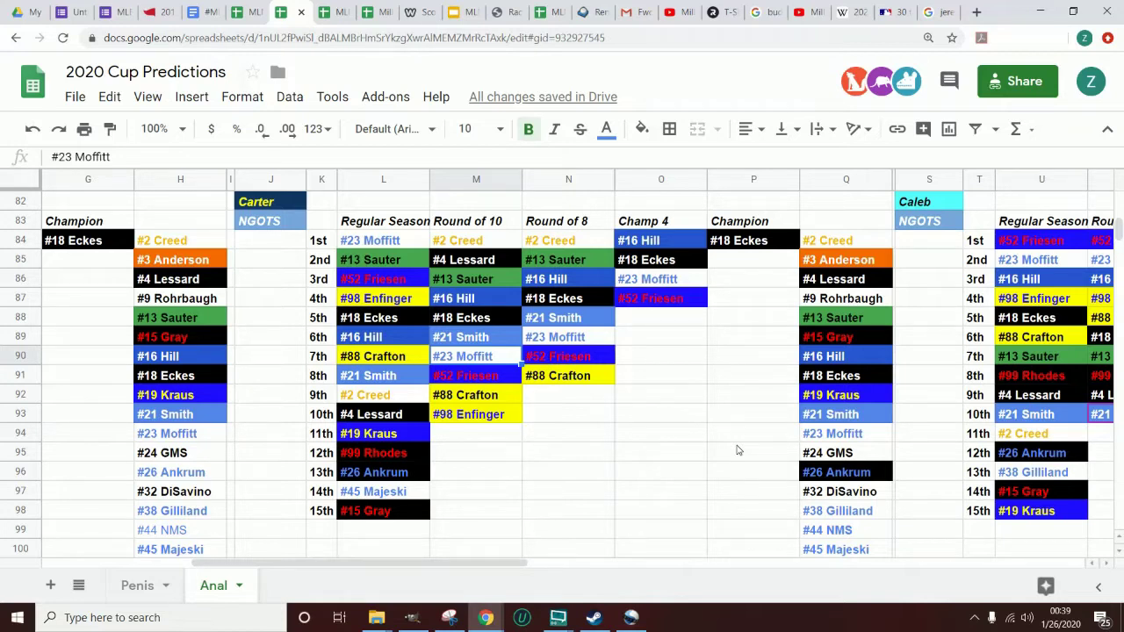
{"action": "key", "text": "Right"}
{"action": "key", "text": "Right"}
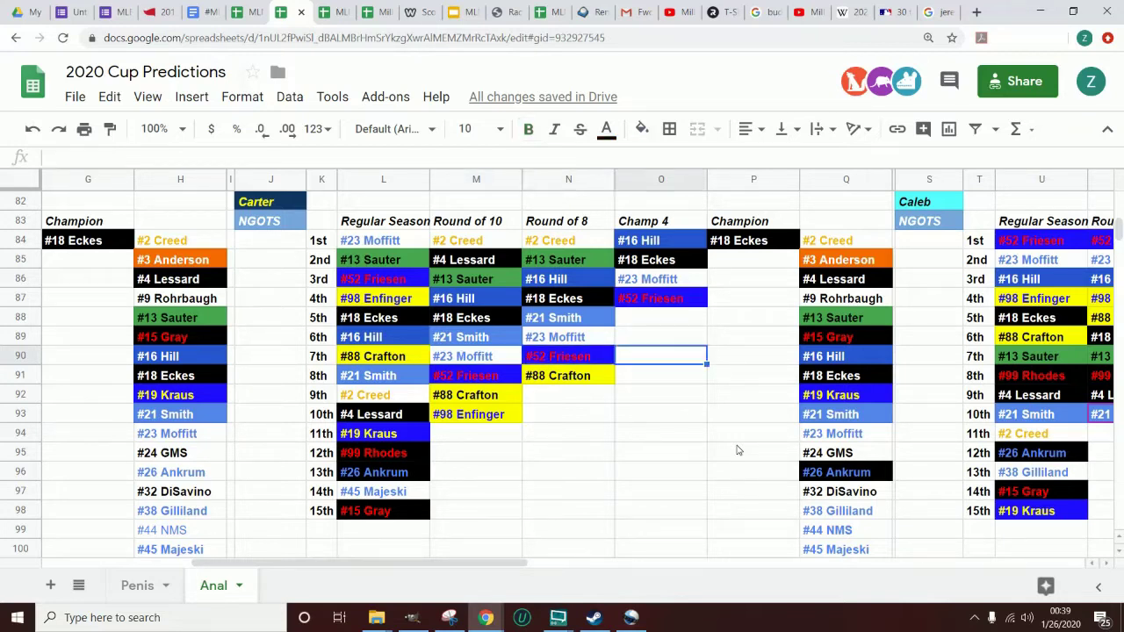
{"action": "key", "text": "Down"}
{"action": "key", "text": "Down"}
{"action": "key", "text": "Down"}
{"action": "key", "text": "Down"}
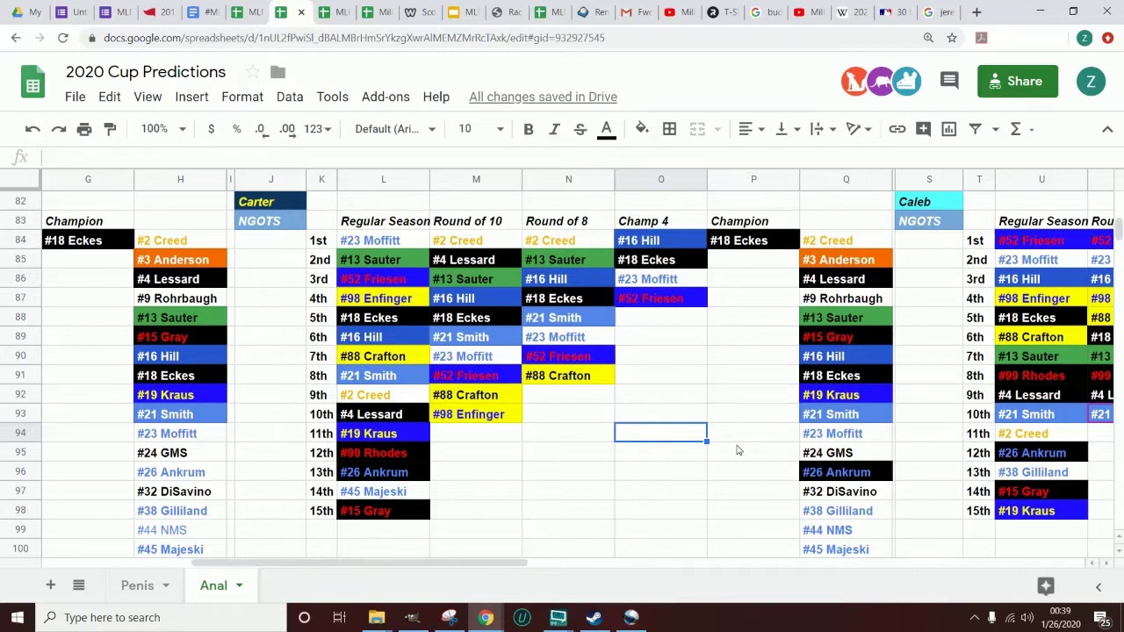
{"action": "key", "text": "Up"}
{"action": "key", "text": "Up"}
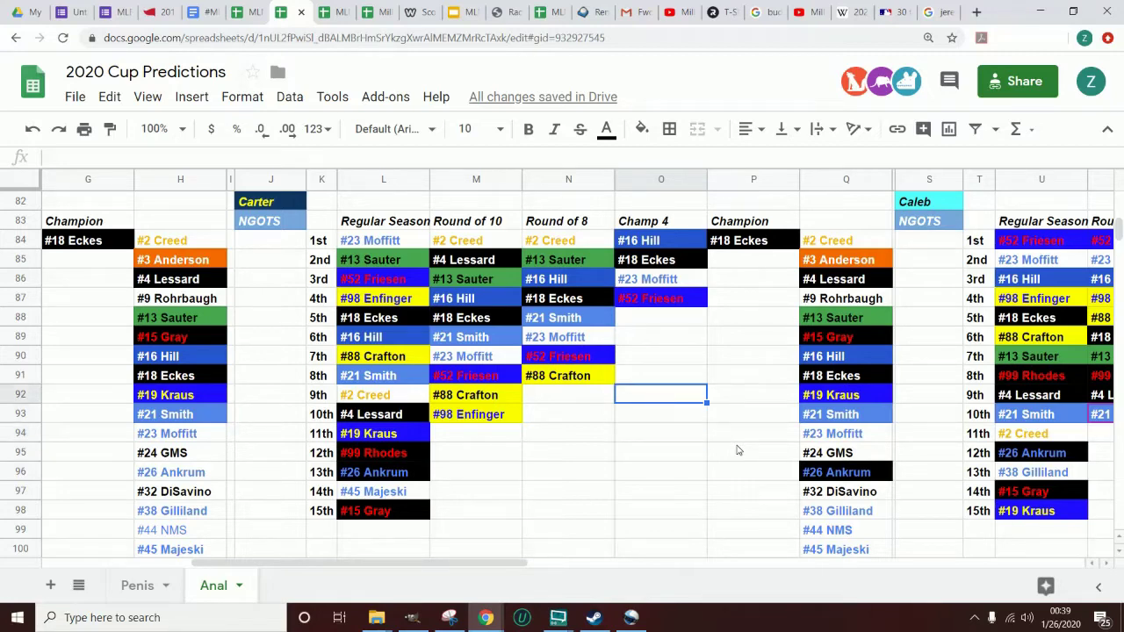
Move on to the third NGOTS prediction block in columns U to Y and look over its picks
{"action": "key", "text": "Right"}
{"action": "key", "text": "Right"}
{"action": "key", "text": "Right"}
{"action": "key", "text": "Right"}
{"action": "key", "text": "Right"}
{"action": "key", "text": "Right"}
{"action": "key", "text": "Right"}
{"action": "key", "text": "Right"}
{"action": "key", "text": "Right"}
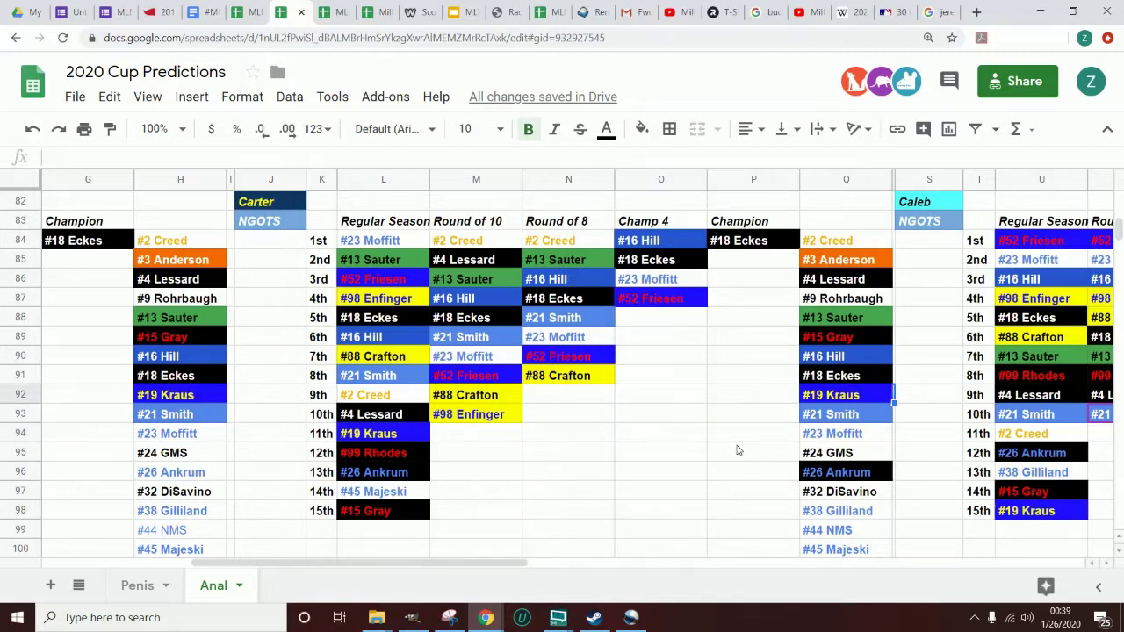
{"action": "key", "text": "Right"}
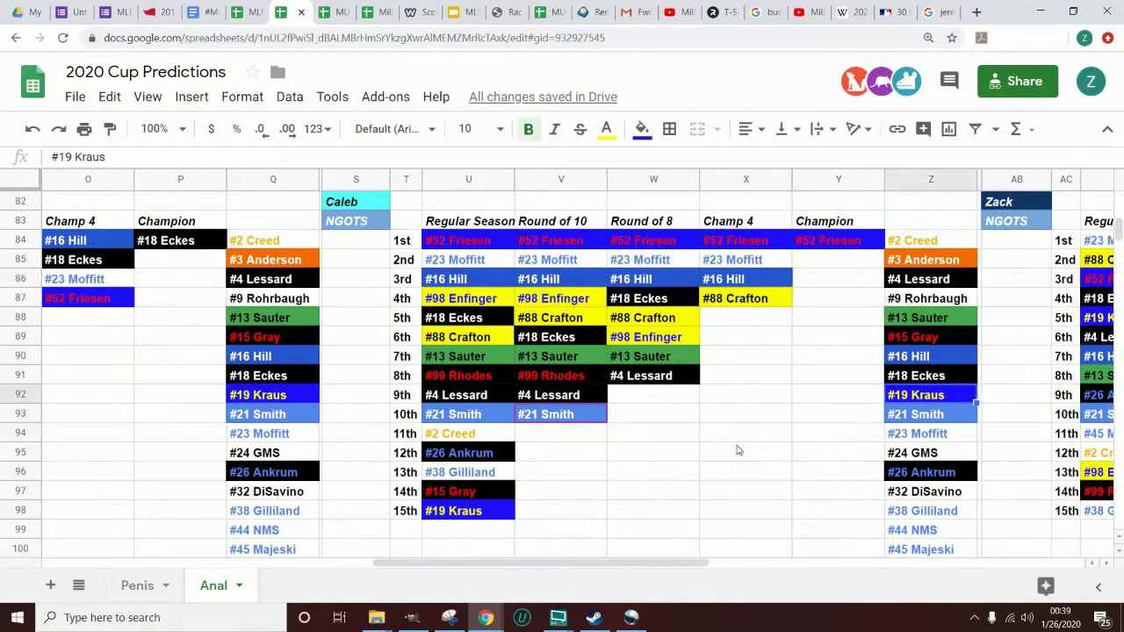
{"action": "key", "text": "Left"}
{"action": "key", "text": "Left"}
{"action": "key", "text": "Right"}
{"action": "key", "text": "Right"}
{"action": "key", "text": "Right"}
{"action": "key", "text": "Right"}
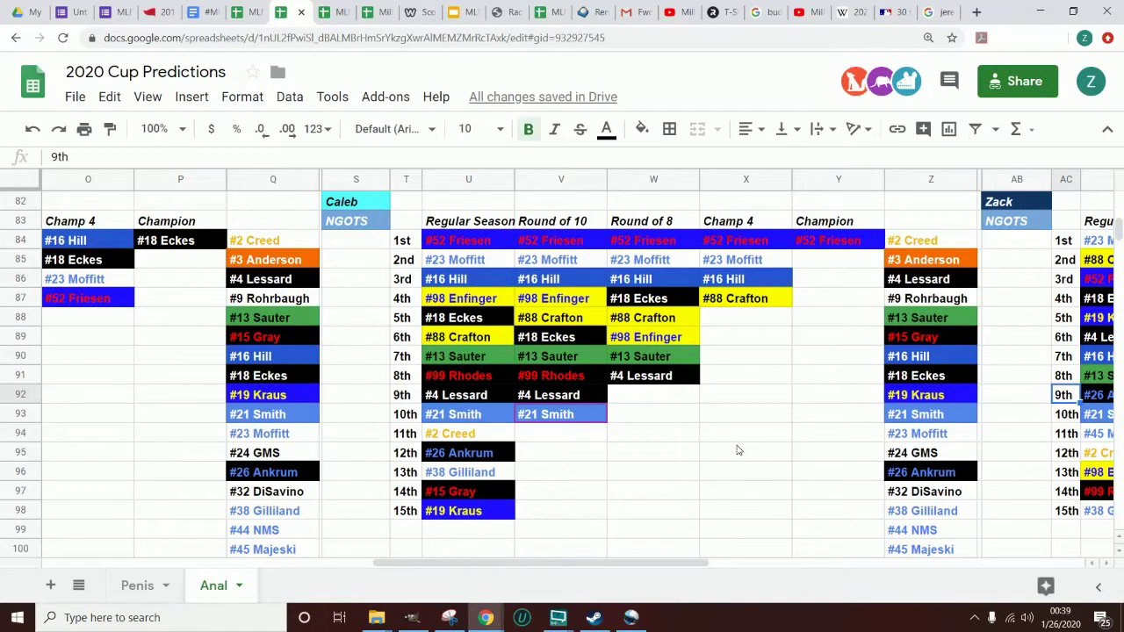
{"action": "key", "text": "Right"}
{"action": "key", "text": "Left"}
{"action": "key", "text": "Left"}
{"action": "key", "text": "Left"}
{"action": "key", "text": "Left"}
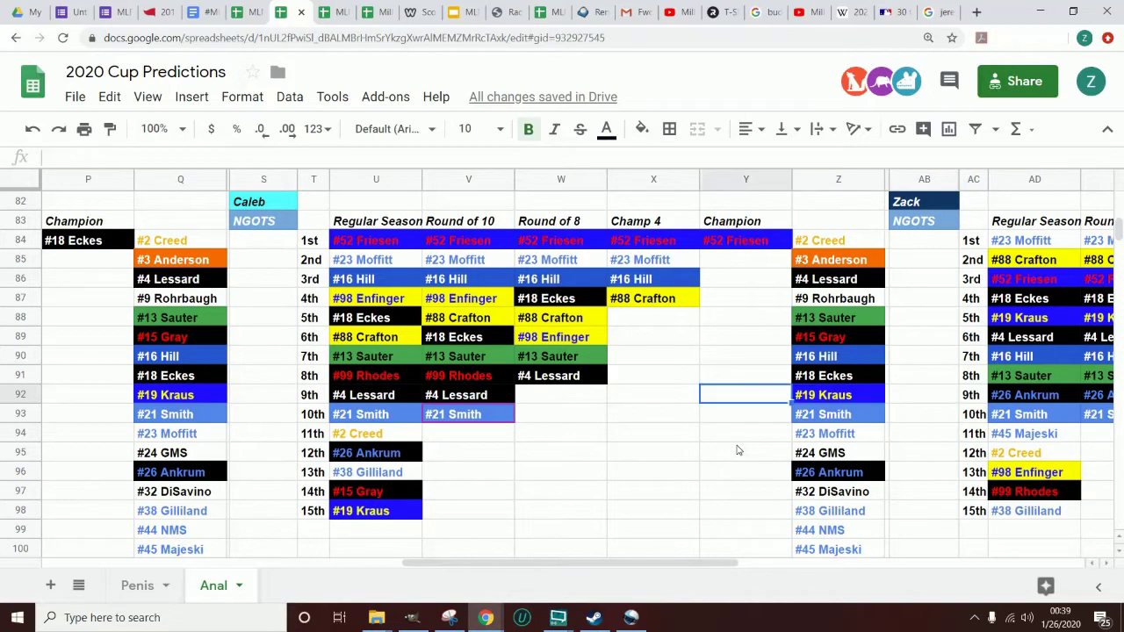
{"action": "key", "text": "Left"}
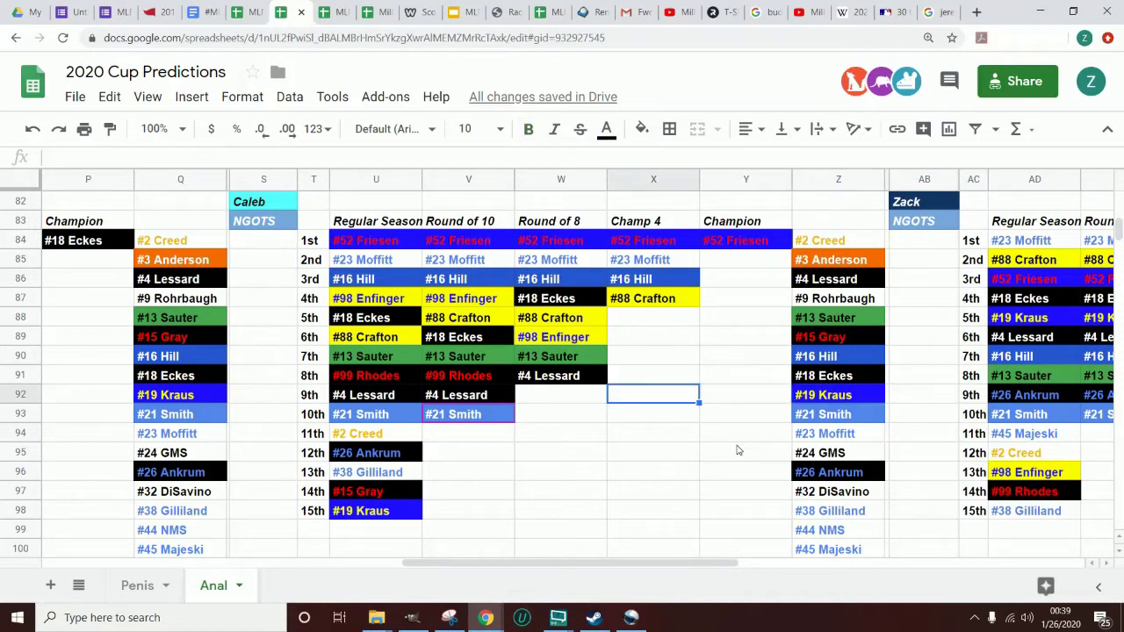
Check the Champ 4 picks in column X of the third NGOTS prediction block
{"action": "key", "text": "Up"}
{"action": "key", "text": "Up"}
{"action": "key", "text": "Up"}
{"action": "key", "text": "Up"}
{"action": "key", "text": "Up"}
{"action": "key", "text": "Up"}
{"action": "key", "text": "Up"}
{"action": "key", "text": "Up"}
{"action": "key", "text": "Up"}
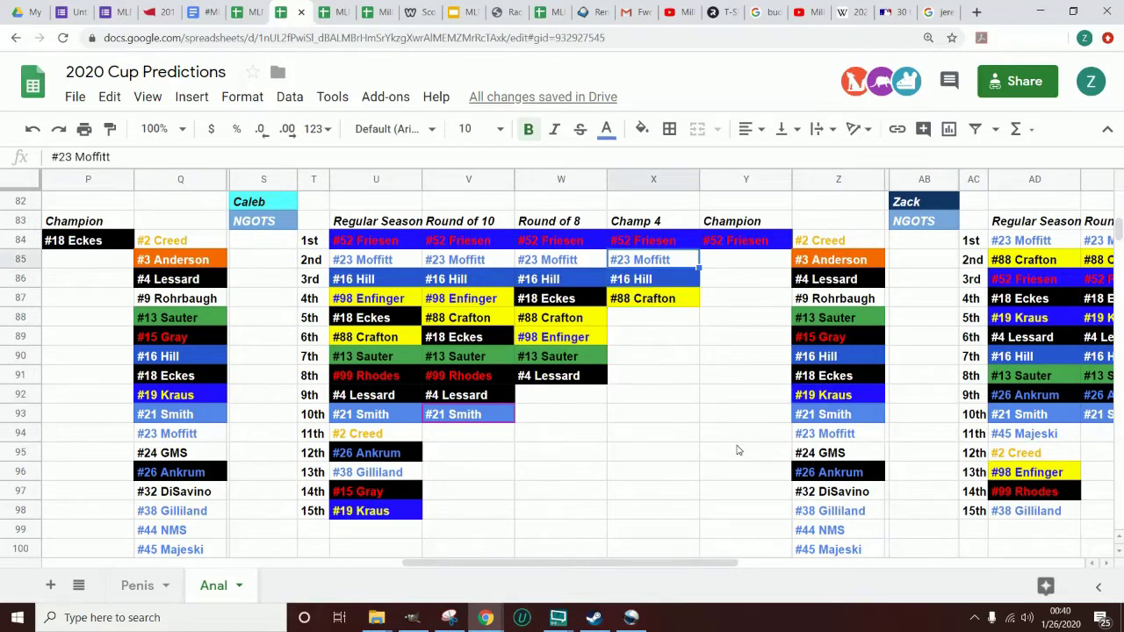
{"action": "key", "text": "Up"}
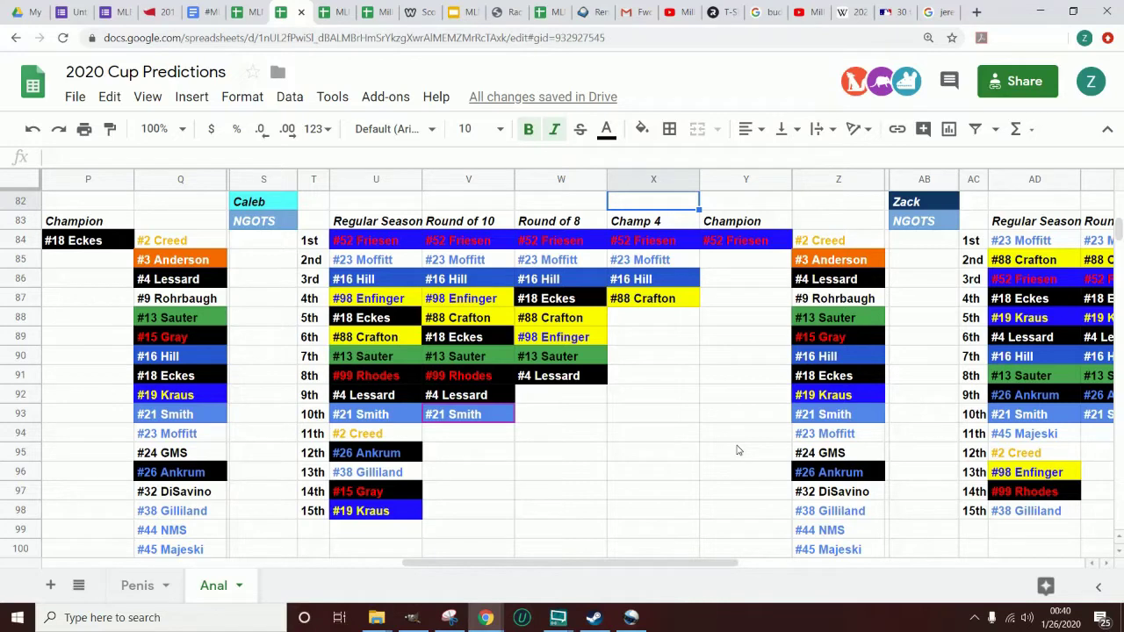
Trace the 1st-place picks along row 84 of the third NGOTS block from Regular Season to Champion
{"action": "key", "text": "Down"}
{"action": "key", "text": "Down"}
{"action": "key", "text": "Left"}
{"action": "key", "text": "Left"}
{"action": "key", "text": "Left"}
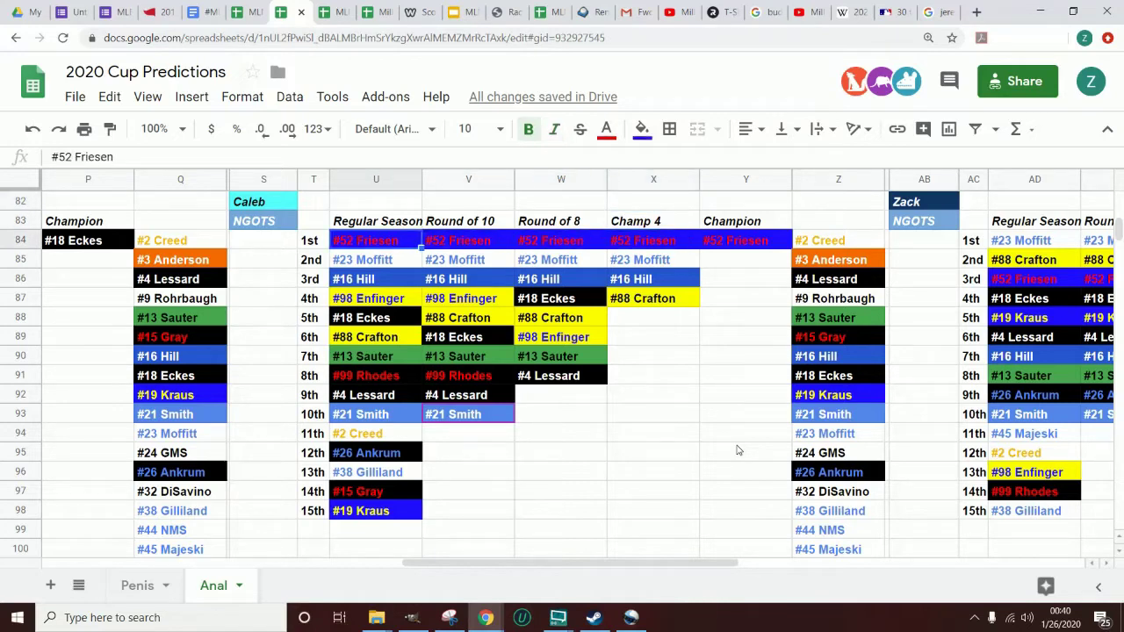
{"action": "key", "text": "Right"}
{"action": "key", "text": "Right"}
{"action": "key", "text": "Right"}
{"action": "key", "text": "Right"}
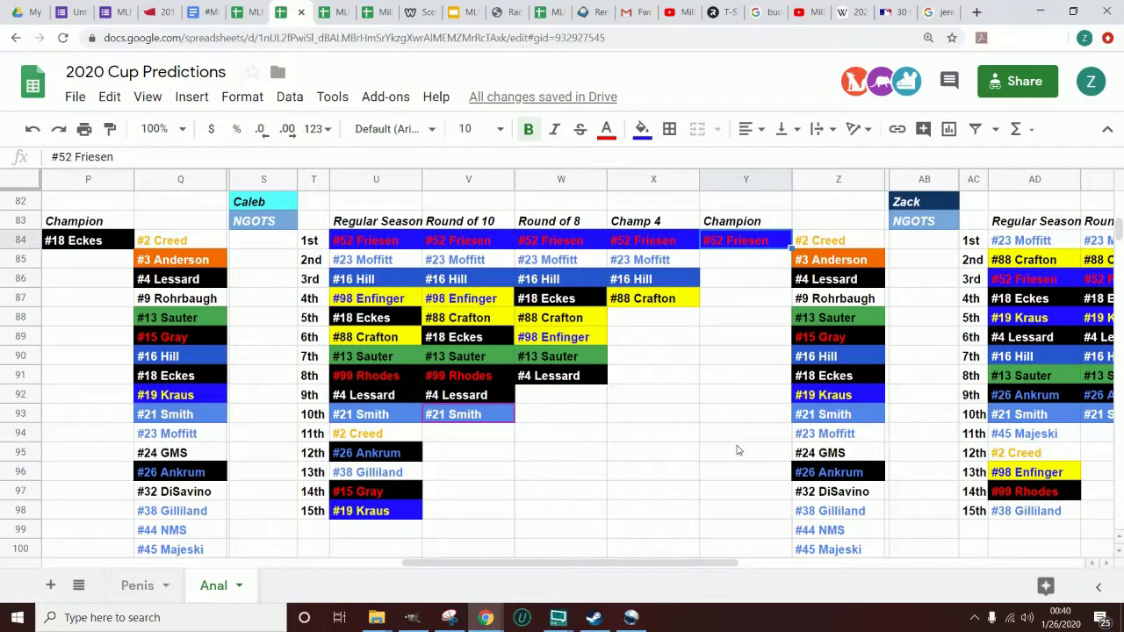
{"action": "key", "text": "Down"}
{"action": "key", "text": "Down"}
{"action": "key", "text": "Down"}
{"action": "key", "text": "Down"}
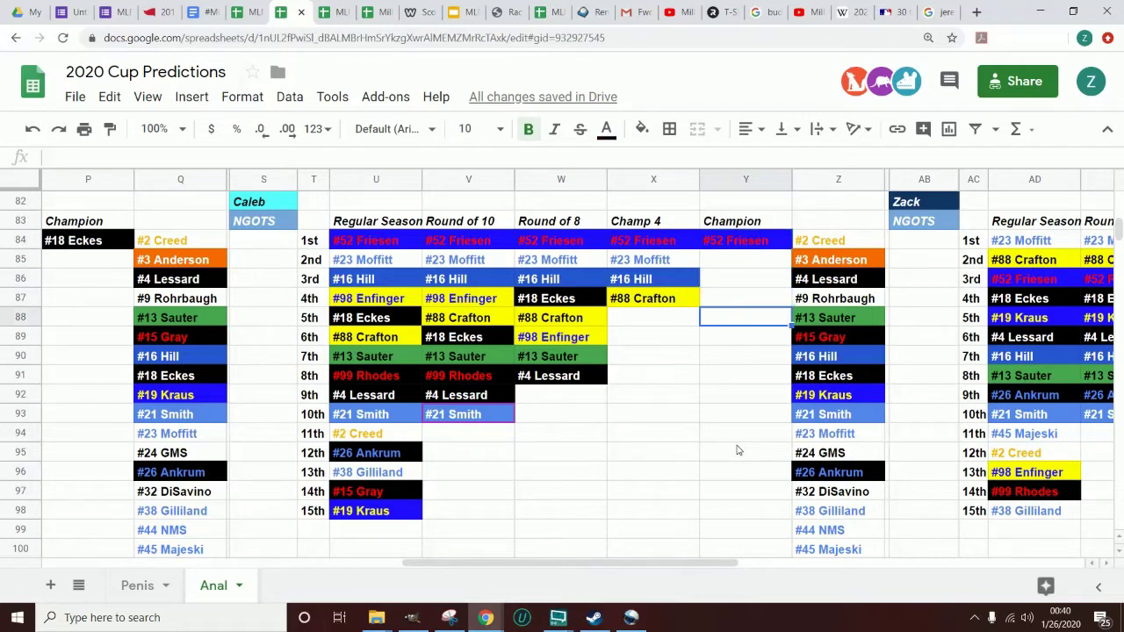
{"action": "key", "text": "Left"}
{"action": "key", "text": "Down"}
{"action": "key", "text": "Down"}
{"action": "key", "text": "Down"}
{"action": "key", "text": "Down"}
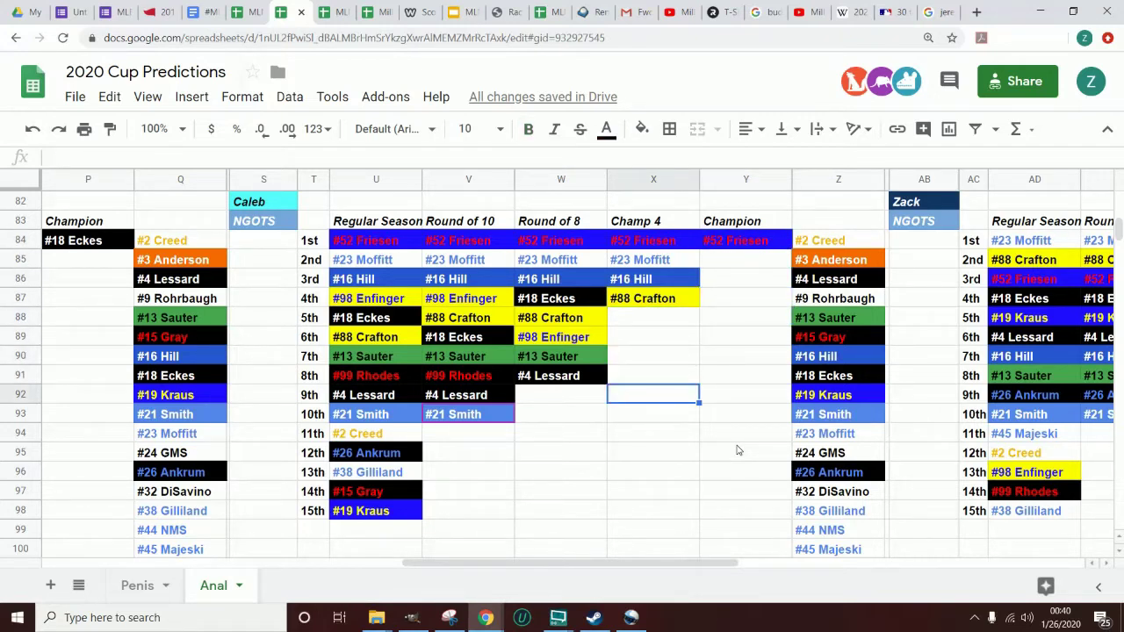
{"action": "key", "text": "Left"}
{"action": "key", "text": "Down"}
{"action": "key", "text": "Down"}
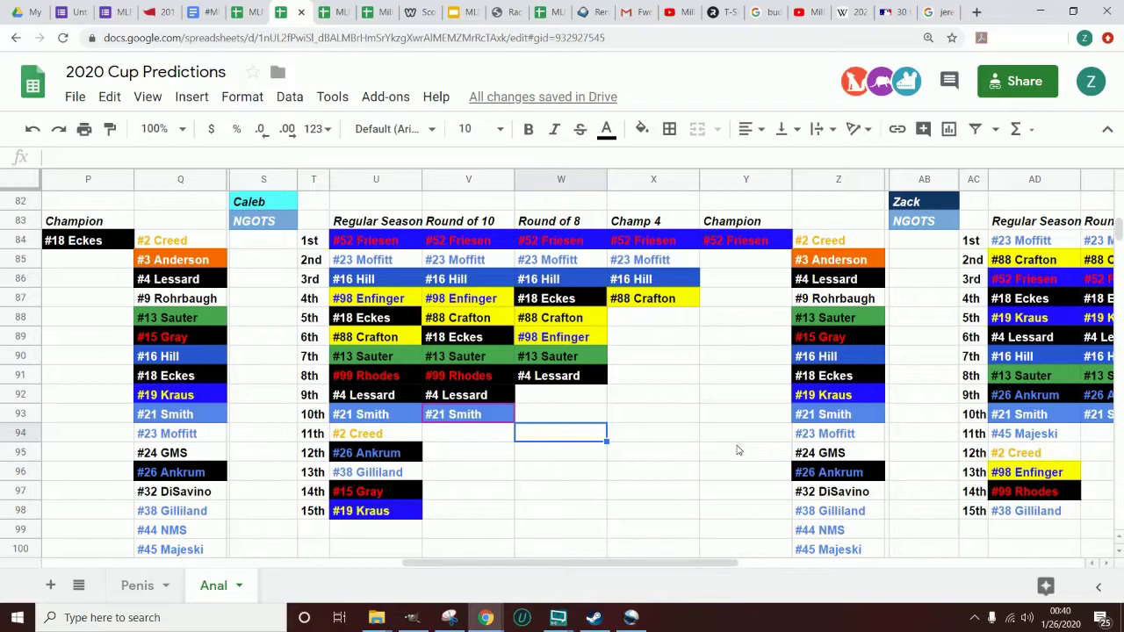
{"action": "key", "text": "Down"}
{"action": "key", "text": "Down"}
{"action": "key", "text": "Down"}
{"action": "key", "text": "Up"}
{"action": "key", "text": "Up"}
{"action": "key", "text": "Up"}
{"action": "key", "text": "Left"}
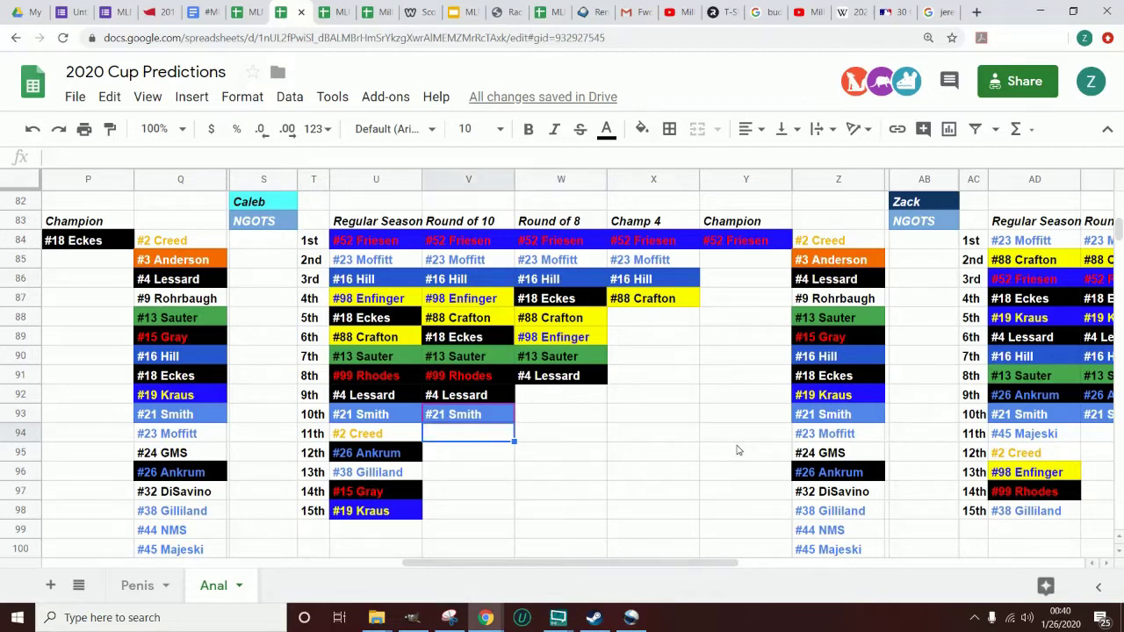
{"action": "key", "text": "Left"}
{"action": "key", "text": "Left"}
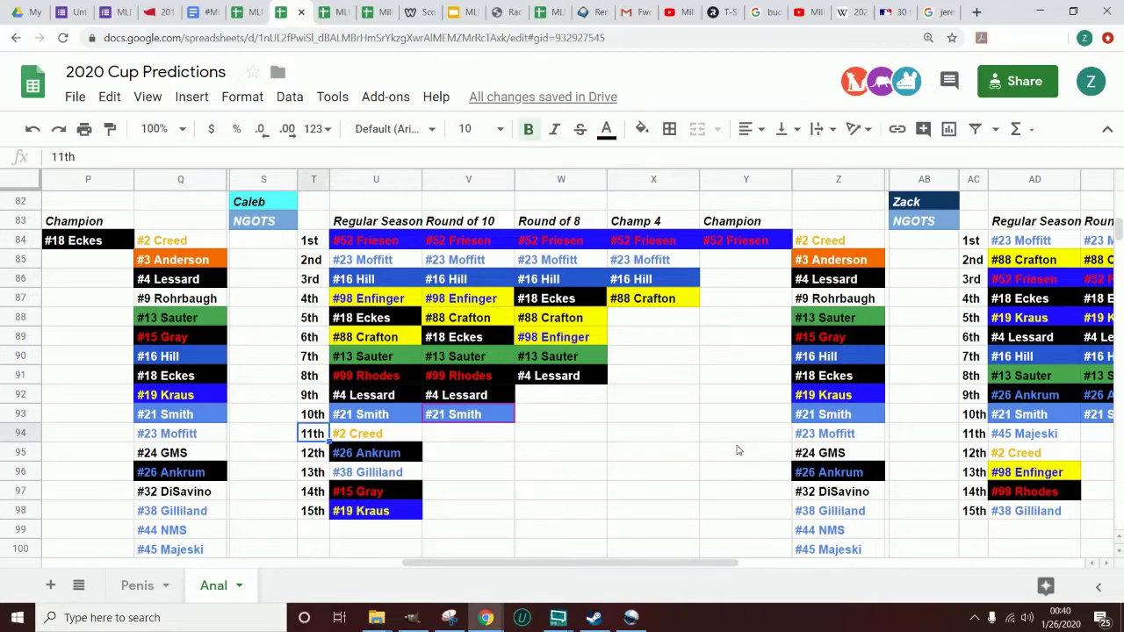
{"action": "key", "text": "Right"}
{"action": "key", "text": "Right"}
{"action": "key", "text": "Right"}
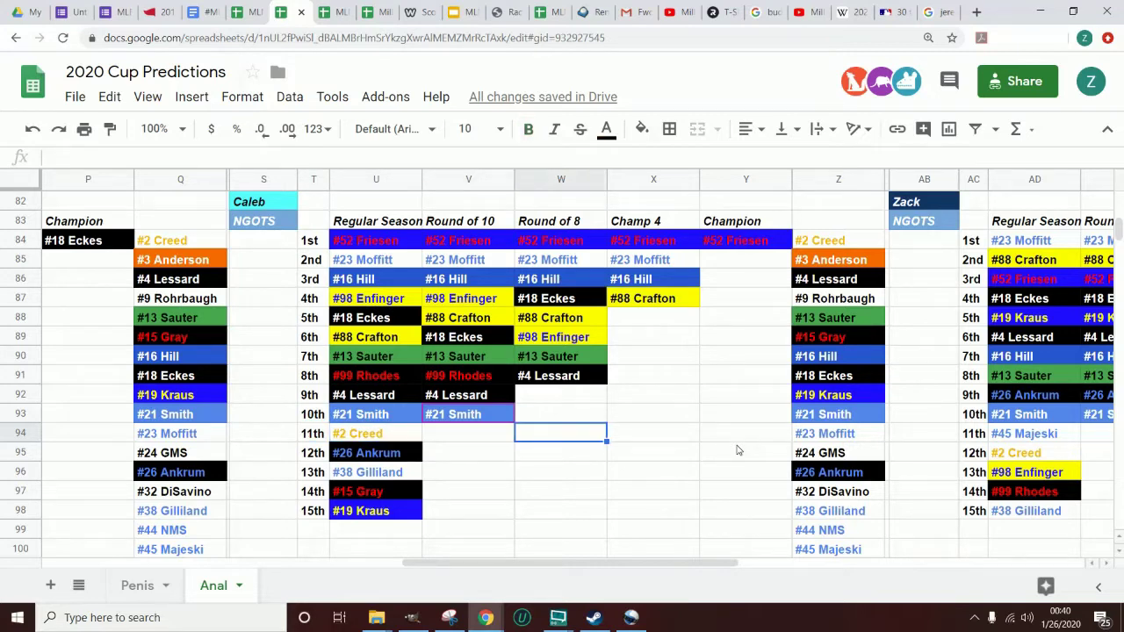
{"action": "key", "text": "Right"}
{"action": "key", "text": "Down"}
{"action": "key", "text": "Down"}
{"action": "key", "text": "Left"}
{"action": "key", "text": "Left"}
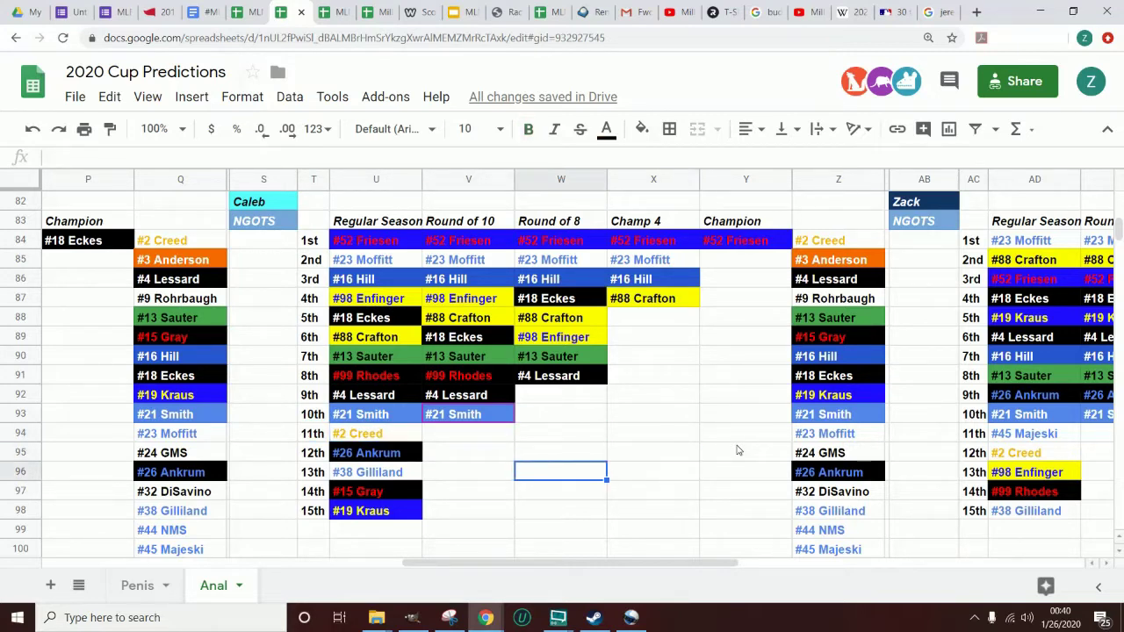
Go through the Regular Season picks in column U of the third NGOTS block down to 13th place
{"action": "key", "text": "Up"}
{"action": "key", "text": "Up"}
{"action": "key", "text": "Up"}
{"action": "key", "text": "Up"}
{"action": "key", "text": "Up"}
{"action": "key", "text": "Up"}
{"action": "key", "text": "Up"}
{"action": "key", "text": "Up"}
{"action": "key", "text": "Up"}
{"action": "key", "text": "Up"}
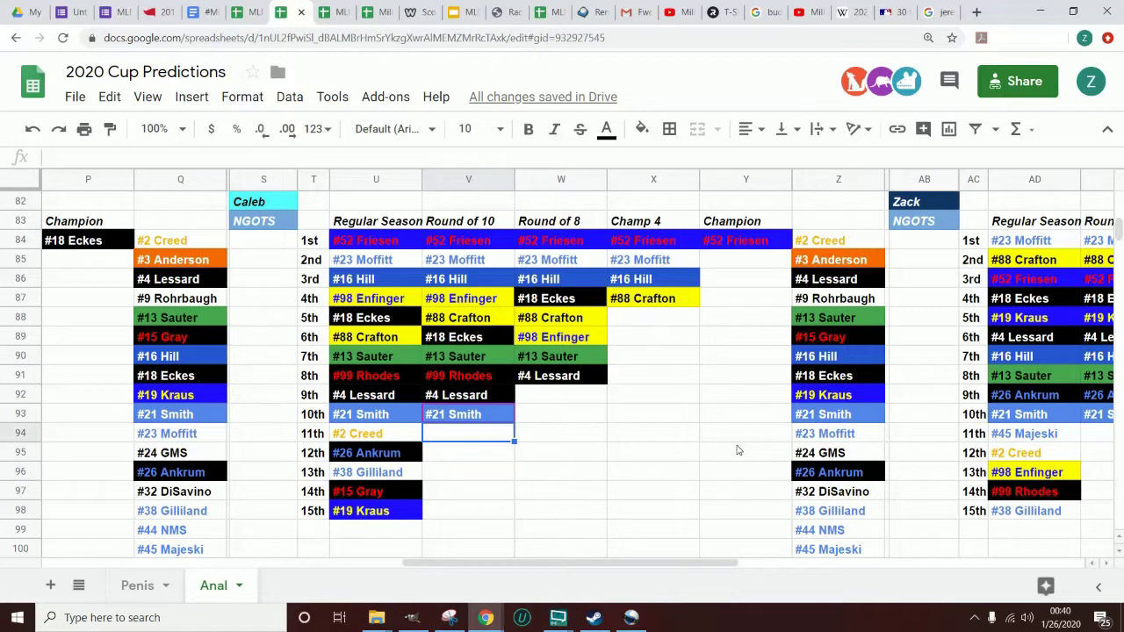
{"action": "key", "text": "Left"}
{"action": "key", "text": "Down"}
{"action": "key", "text": "Down"}
{"action": "key", "text": "Down"}
{"action": "key", "text": "Down"}
{"action": "key", "text": "Down"}
{"action": "key", "text": "Down"}
{"action": "key", "text": "Down"}
{"action": "key", "text": "Down"}
{"action": "key", "text": "Down"}
{"action": "key", "text": "Down"}
{"action": "key", "text": "Down"}
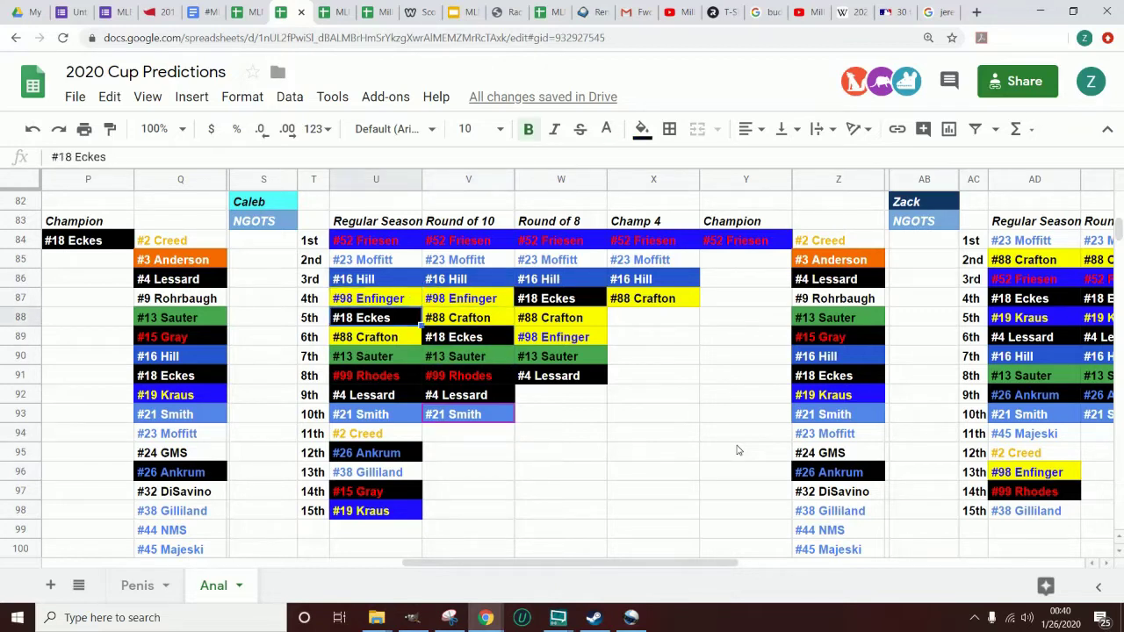
{"action": "key", "text": "Up"}
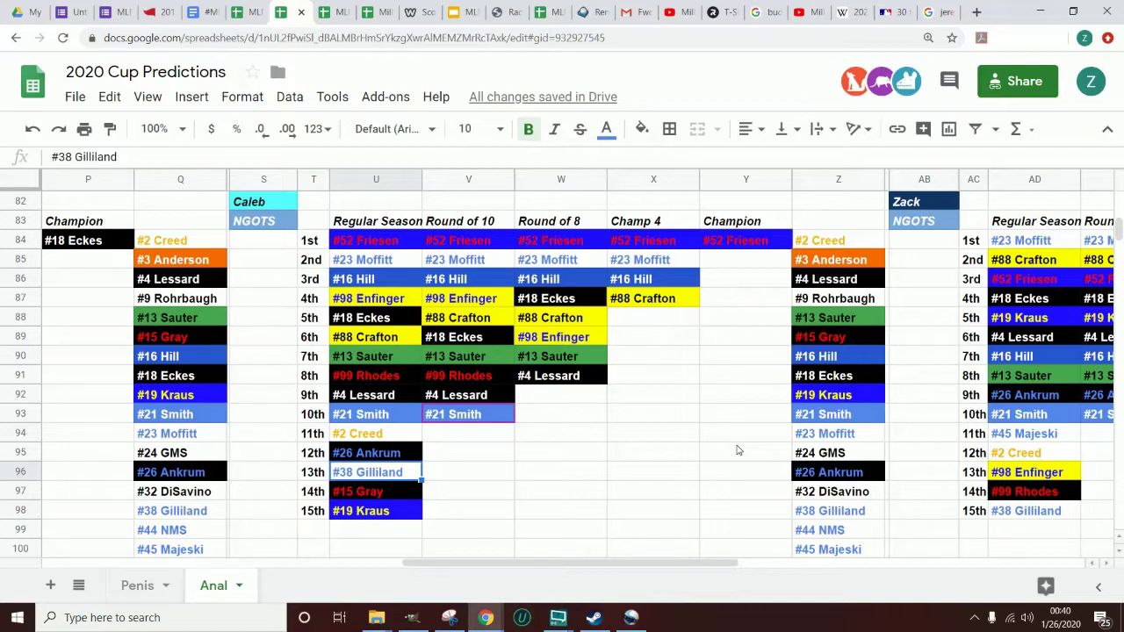
Check the 13th- and 14th-place Regular Season picks at the lower end of the third NGOTS block
{"action": "key", "text": "Right"}
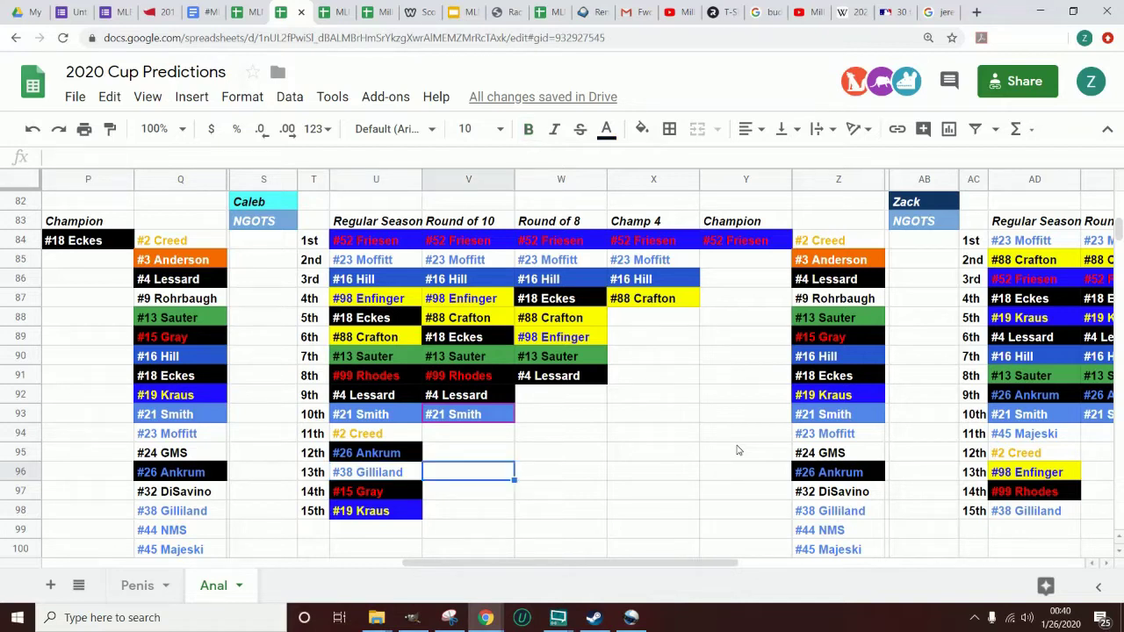
{"action": "key", "text": "Up"}
{"action": "key", "text": "Up"}
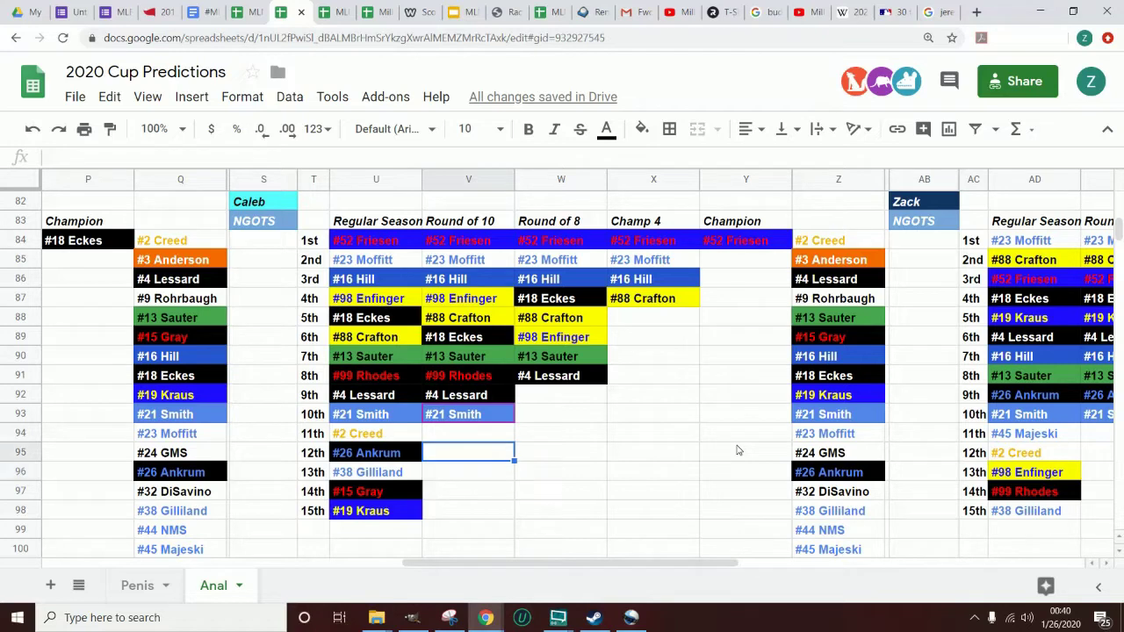
{"action": "key", "text": "Down"}
{"action": "key", "text": "Down"}
{"action": "key", "text": "Left"}
{"action": "key", "text": "Down"}
{"action": "key", "text": "Down"}
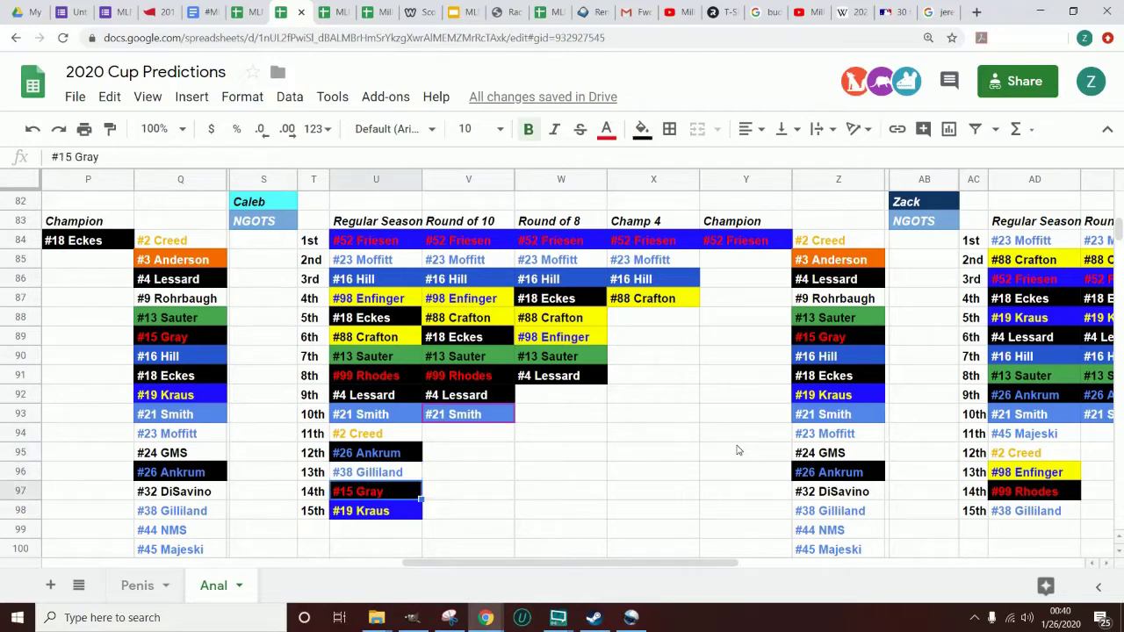
{"action": "key", "text": "Up"}
{"action": "key", "text": "Up"}
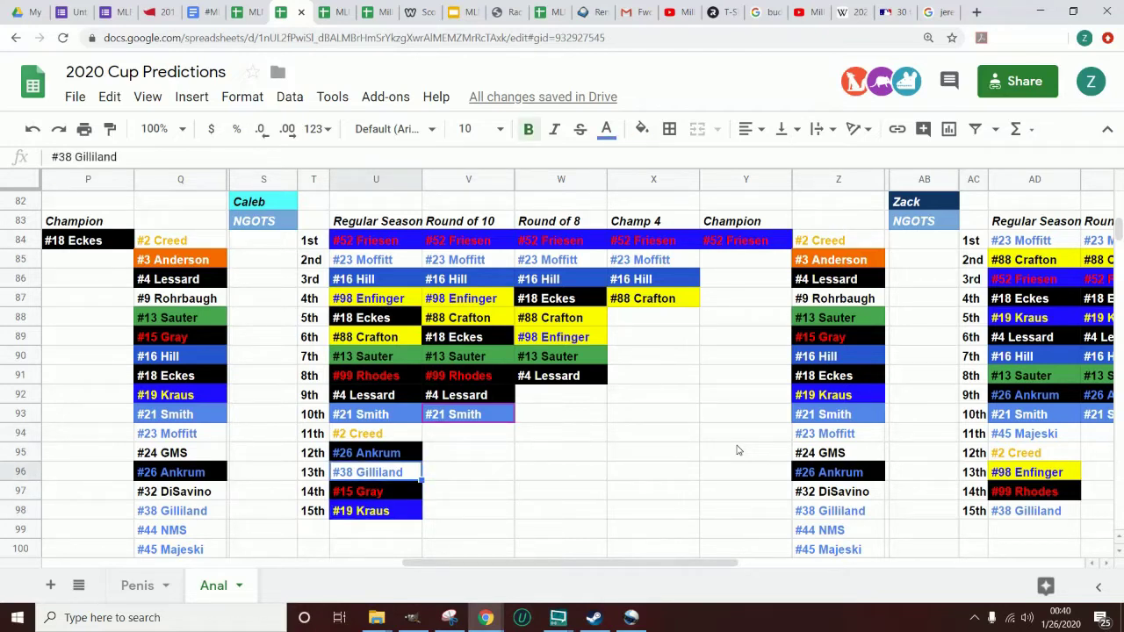
{"action": "key", "text": "Right"}
{"action": "key", "text": "Right"}
{"action": "key", "text": "Up"}
{"action": "key", "text": "Up"}
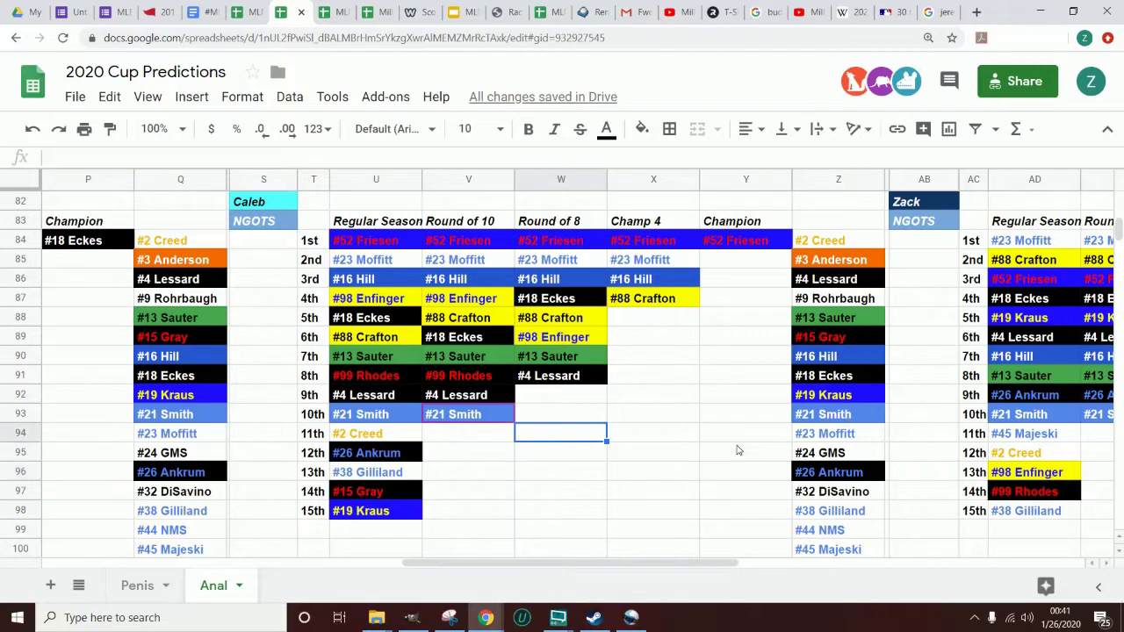
{"action": "key", "text": "Right"}
{"action": "key", "text": "Up"}
{"action": "key", "text": "Up"}
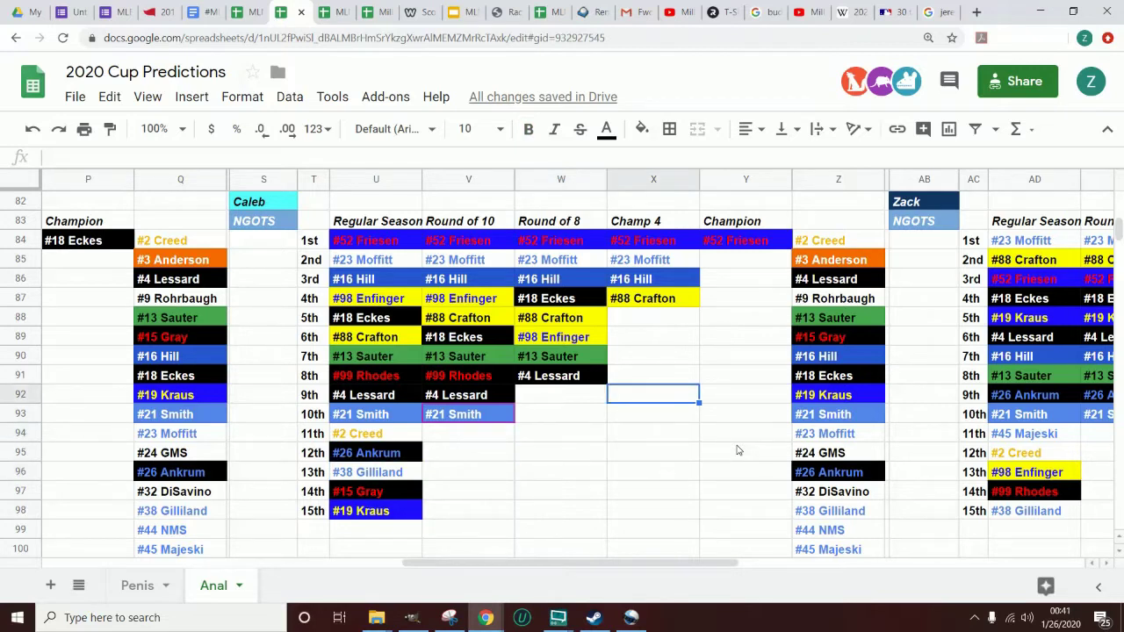
{"action": "key", "text": "Down"}
{"action": "key", "text": "Down"}
{"action": "key", "text": "Down"}
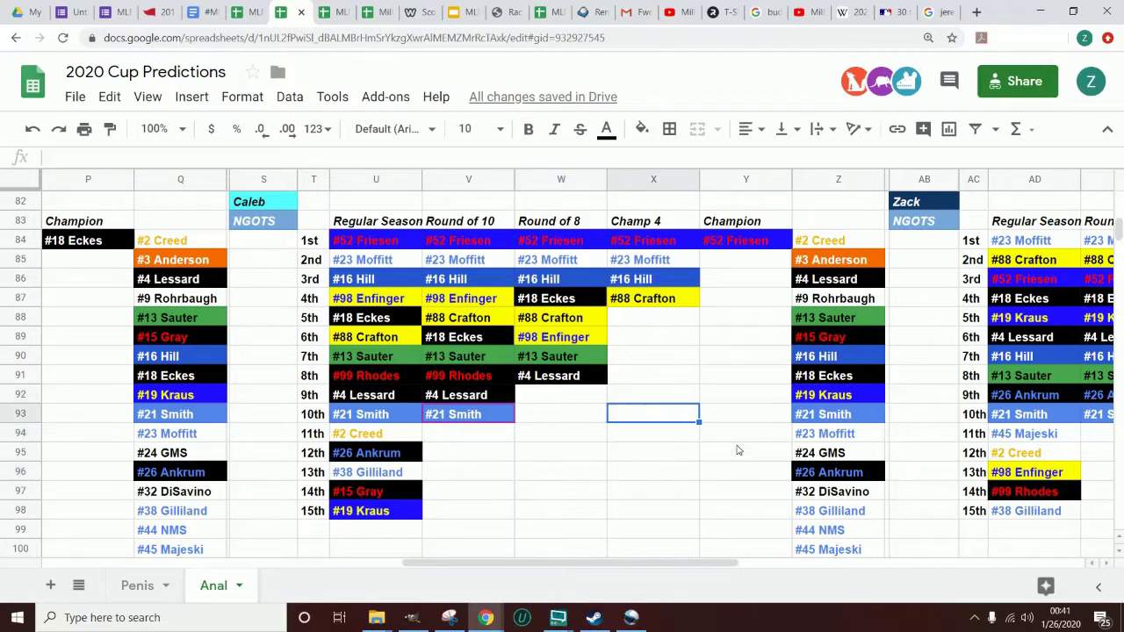
{"action": "key", "text": "Left"}
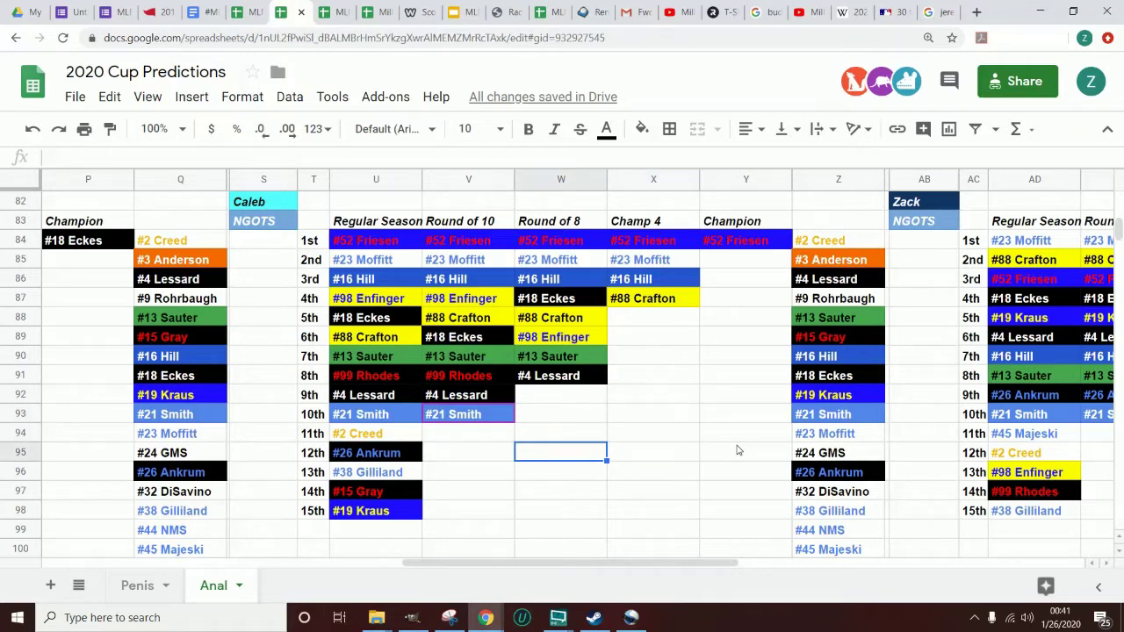
{"action": "key", "text": "Up"}
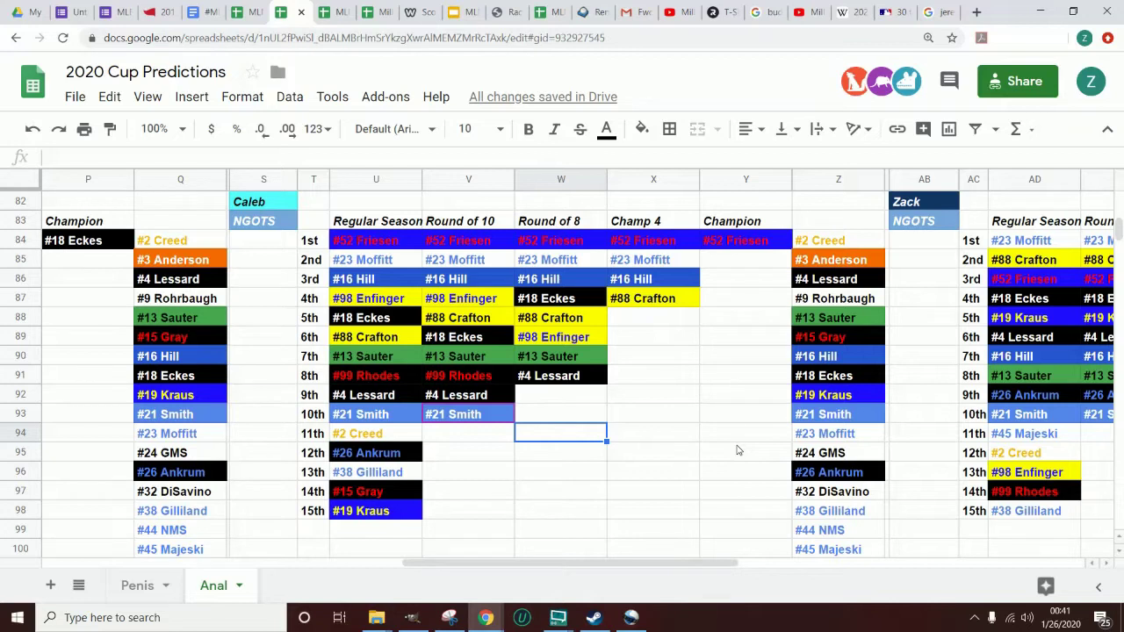
{"action": "key", "text": "Down"}
{"action": "key", "text": "Down"}
{"action": "key", "text": "Down"}
{"action": "key", "text": "Down"}
{"action": "key", "text": "Down"}
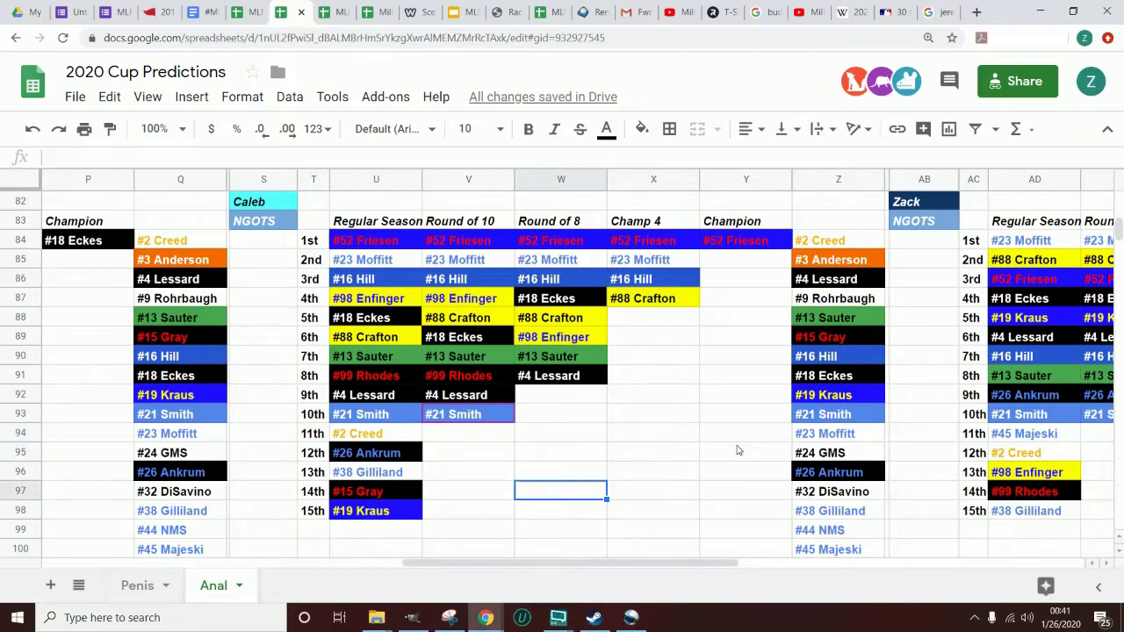
{"action": "key", "text": "Left"}
{"action": "key", "text": "Right"}
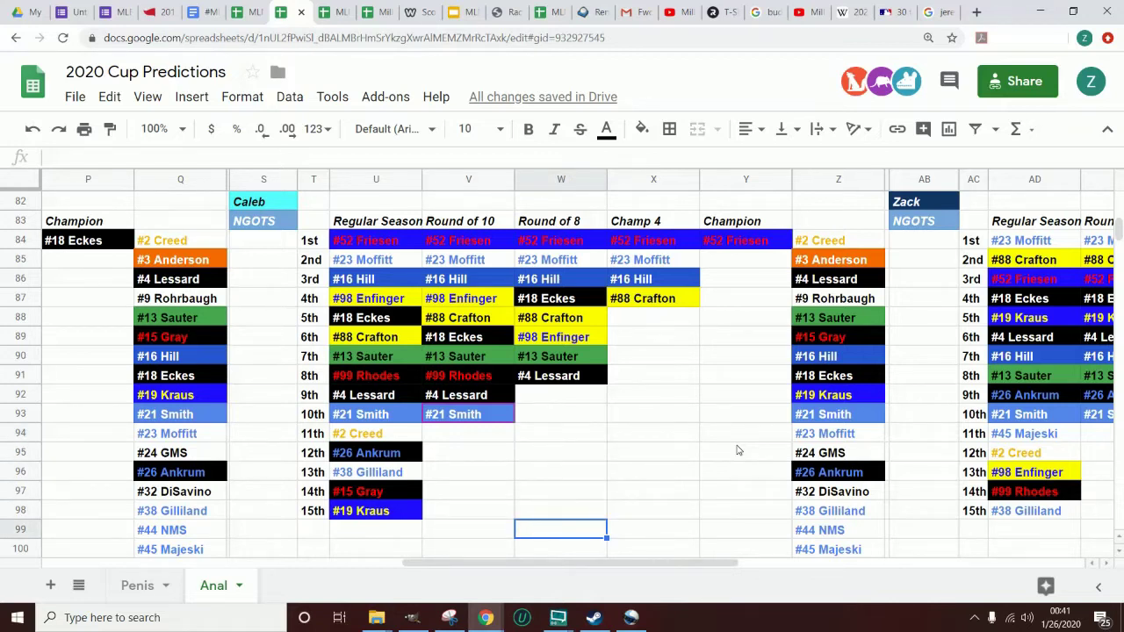
{"action": "key", "text": "Up"}
{"action": "key", "text": "Up"}
{"action": "key", "text": "Up"}
{"action": "key", "text": "Up"}
{"action": "key", "text": "Up"}
{"action": "key", "text": "Right"}
{"action": "key", "text": "Up"}
{"action": "key", "text": "Up"}
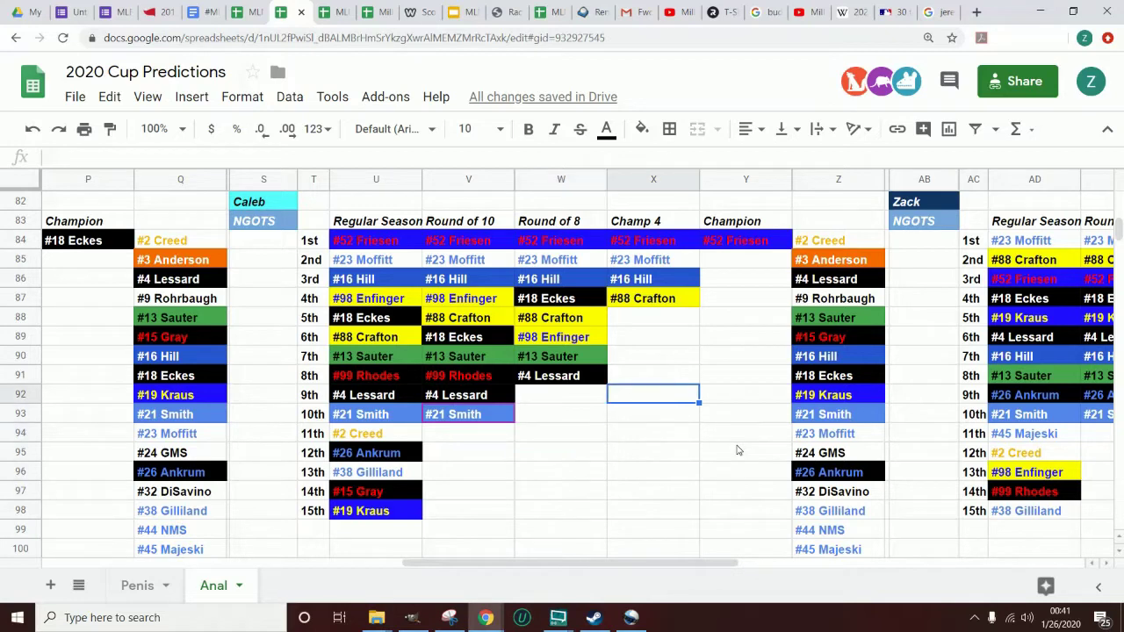
{"action": "key", "text": "Right"}
{"action": "key", "text": "Up"}
{"action": "key", "text": "Up"}
{"action": "key", "text": "Up"}
{"action": "key", "text": "Up"}
{"action": "key", "text": "Down"}
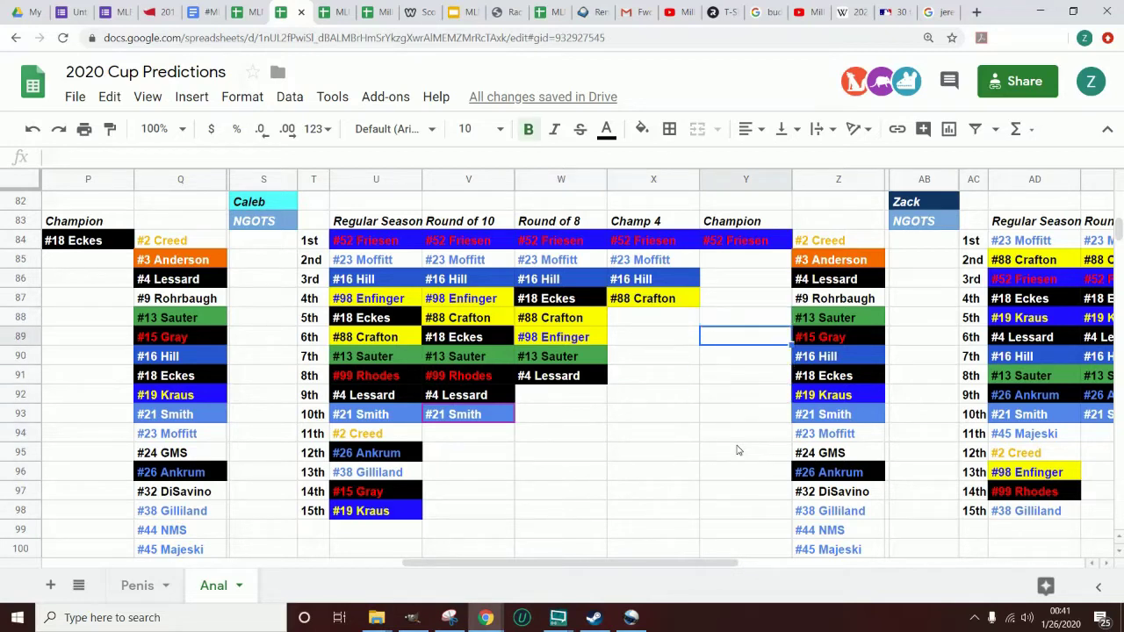
{"action": "key", "text": "Down"}
{"action": "key", "text": "Down"}
{"action": "key", "text": "Down"}
{"action": "key", "text": "Down"}
{"action": "key", "text": "Left"}
{"action": "key", "text": "Down"}
{"action": "key", "text": "Left"}
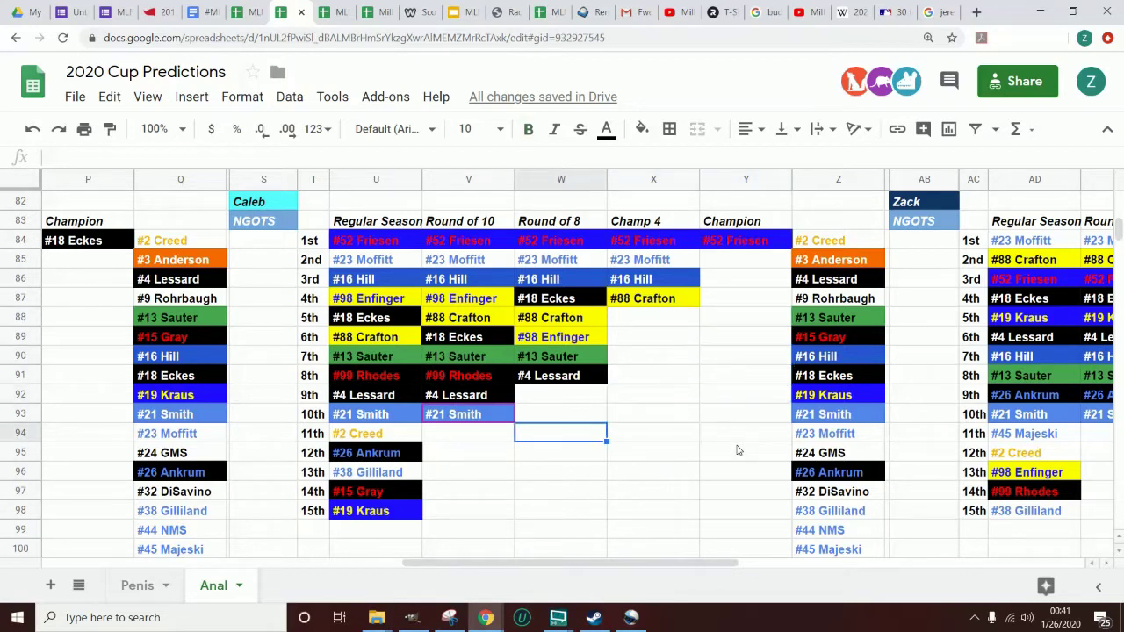
{"action": "key", "text": "Down"}
{"action": "key", "text": "Down"}
{"action": "key", "text": "Down"}
{"action": "key", "text": "Down"}
{"action": "key", "text": "Down"}
{"action": "key", "text": "Left"}
{"action": "key", "text": "Right"}
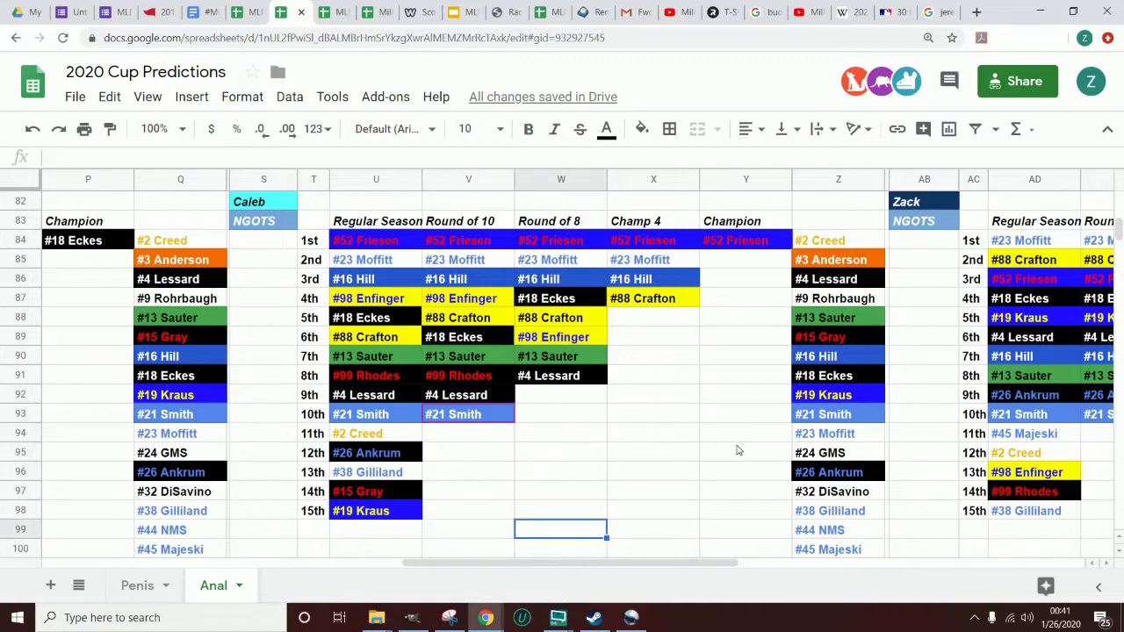
{"action": "key", "text": "Up"}
{"action": "key", "text": "Up"}
{"action": "key", "text": "Up"}
{"action": "key", "text": "Up"}
{"action": "key", "text": "Up"}
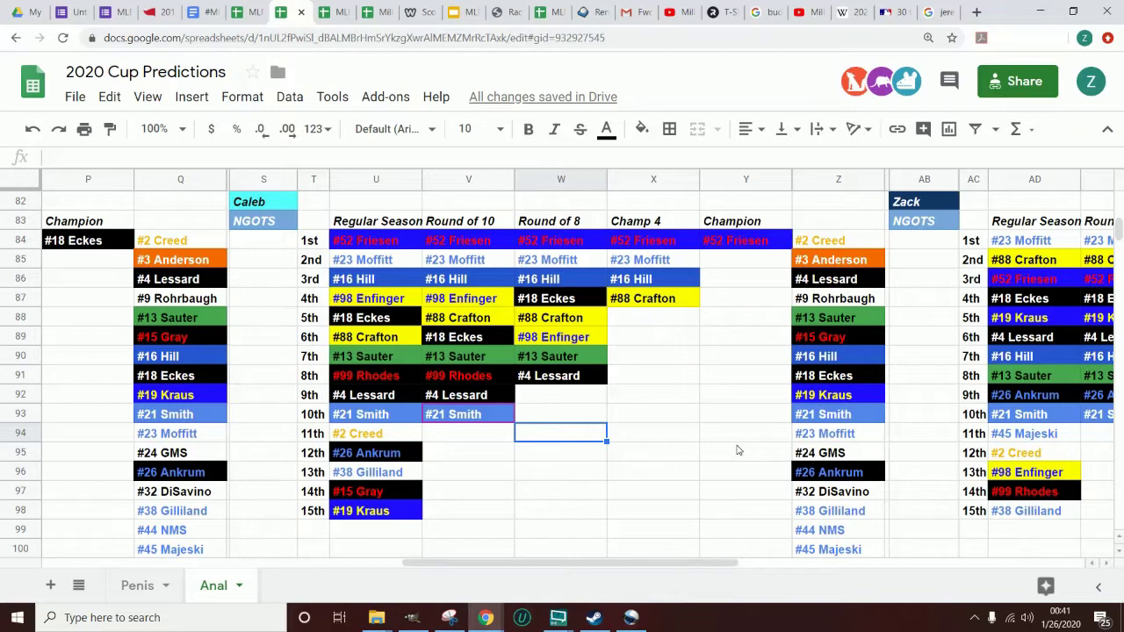
{"action": "key", "text": "Right"}
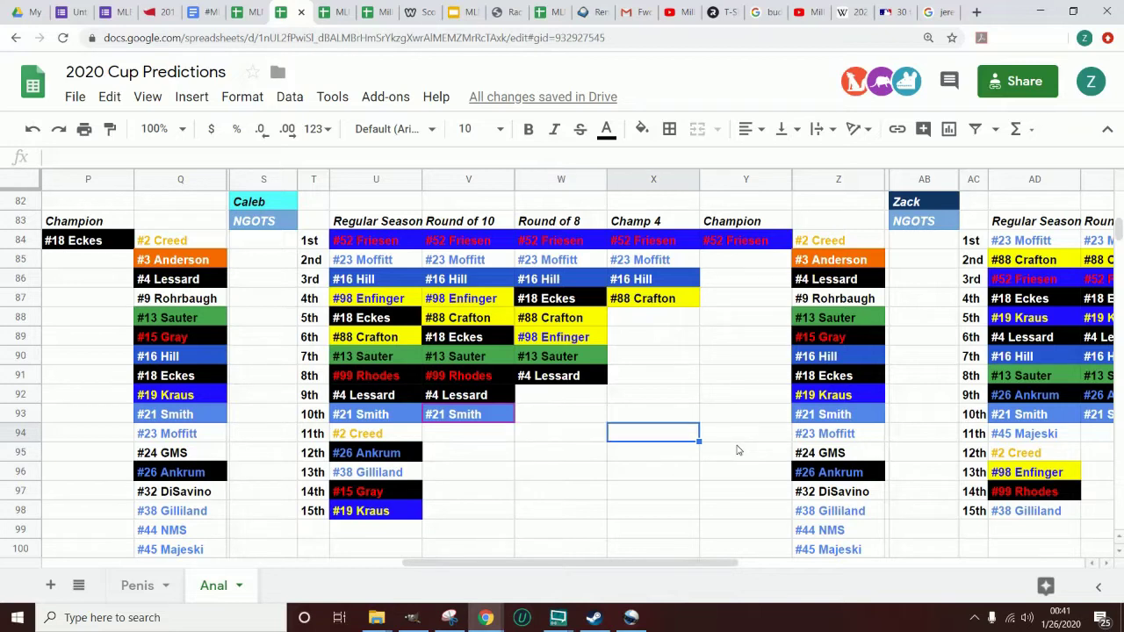
{"action": "key", "text": "Up"}
{"action": "key", "text": "Up"}
{"action": "key", "text": "Right"}
{"action": "key", "text": "Up"}
{"action": "key", "text": "Up"}
{"action": "key", "text": "Up"}
{"action": "key", "text": "Up"}
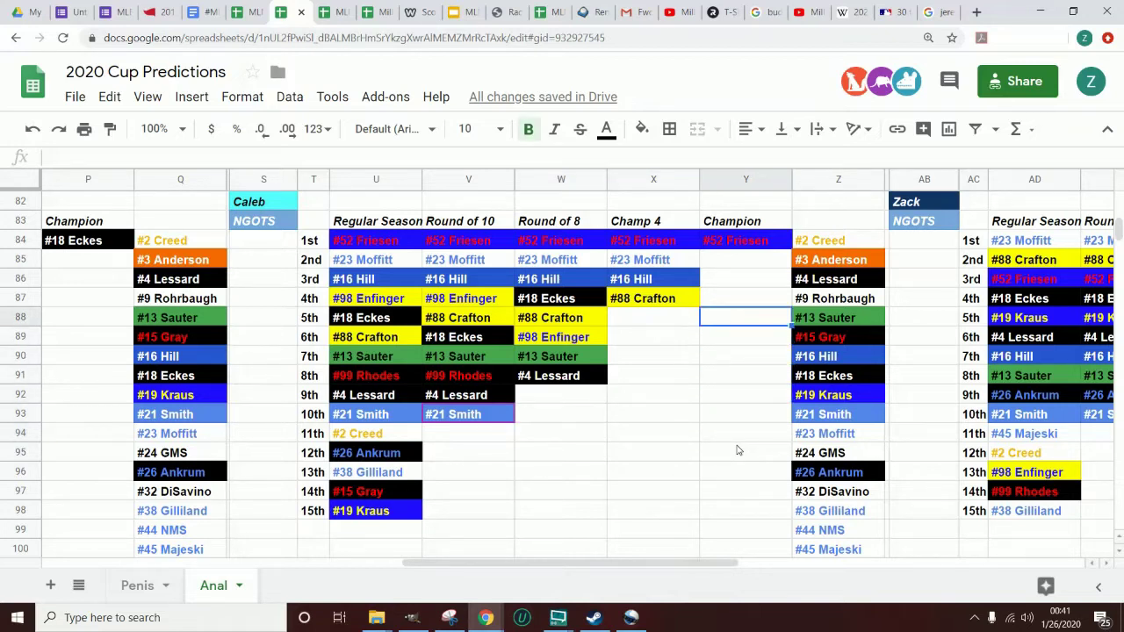
{"action": "key", "text": "Down"}
{"action": "key", "text": "Down"}
{"action": "key", "text": "Down"}
{"action": "key", "text": "Down"}
{"action": "key", "text": "Down"}
{"action": "key", "text": "Up"}
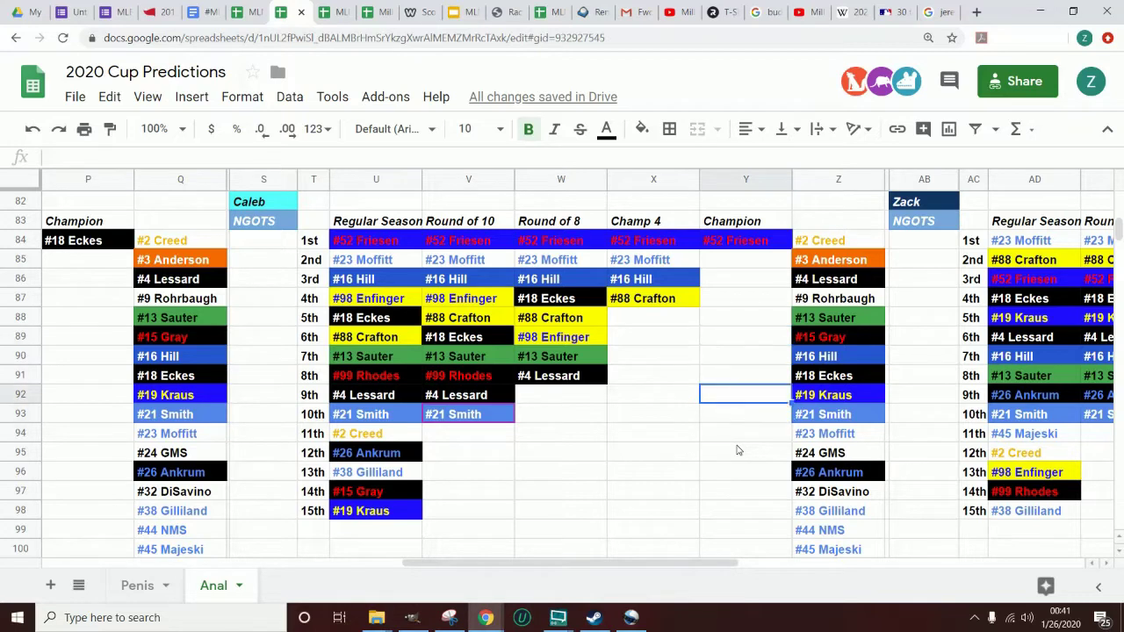
{"action": "key", "text": "Left"}
{"action": "key", "text": "Down"}
{"action": "key", "text": "Down"}
{"action": "key", "text": "Left"}
{"action": "key", "text": "Down"}
{"action": "key", "text": "Down"}
{"action": "key", "text": "Down"}
{"action": "key", "text": "Down"}
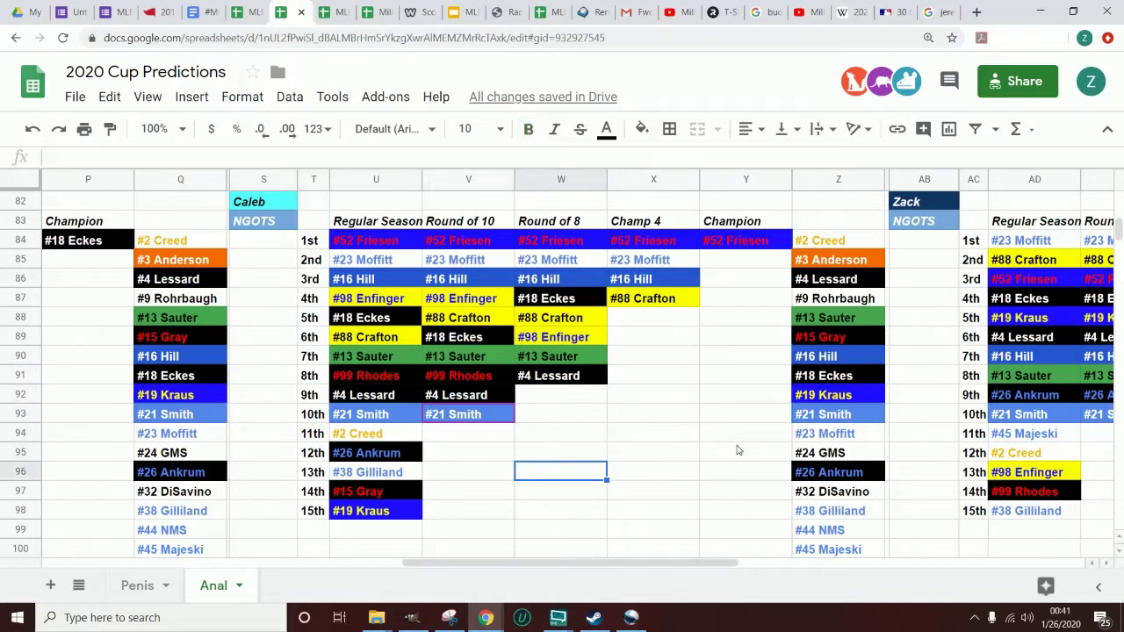
{"action": "key", "text": "Down"}
{"action": "key", "text": "Left"}
{"action": "key", "text": "Right"}
{"action": "key", "text": "Up"}
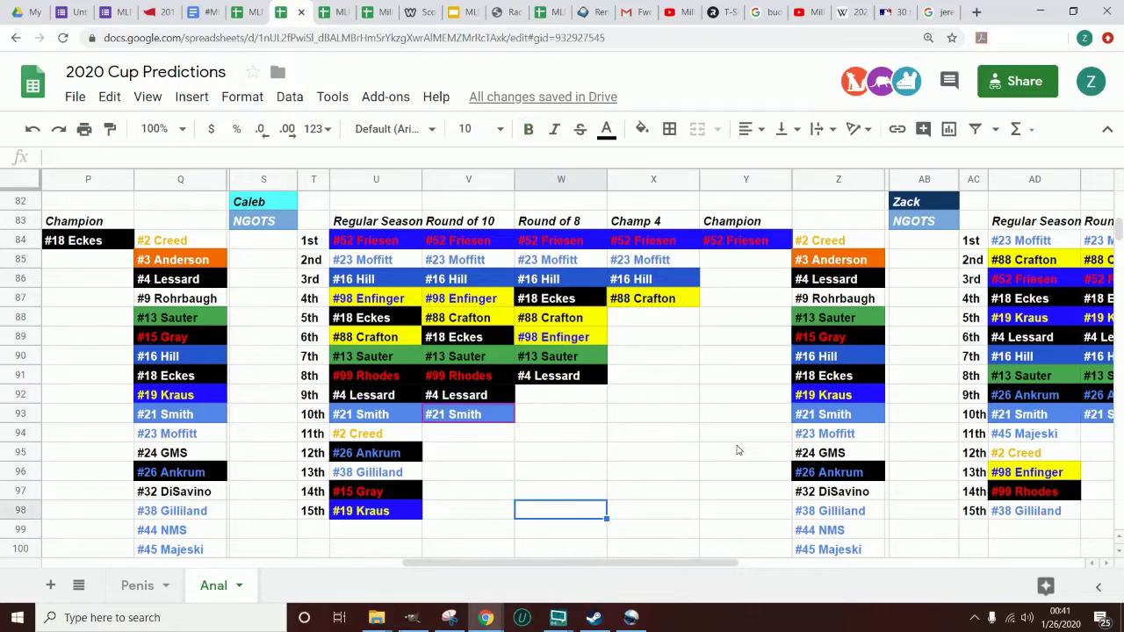
{"action": "key", "text": "Up"}
{"action": "key", "text": "Up"}
{"action": "key", "text": "Up"}
{"action": "key", "text": "Up"}
{"action": "key", "text": "Right"}
{"action": "key", "text": "Up"}
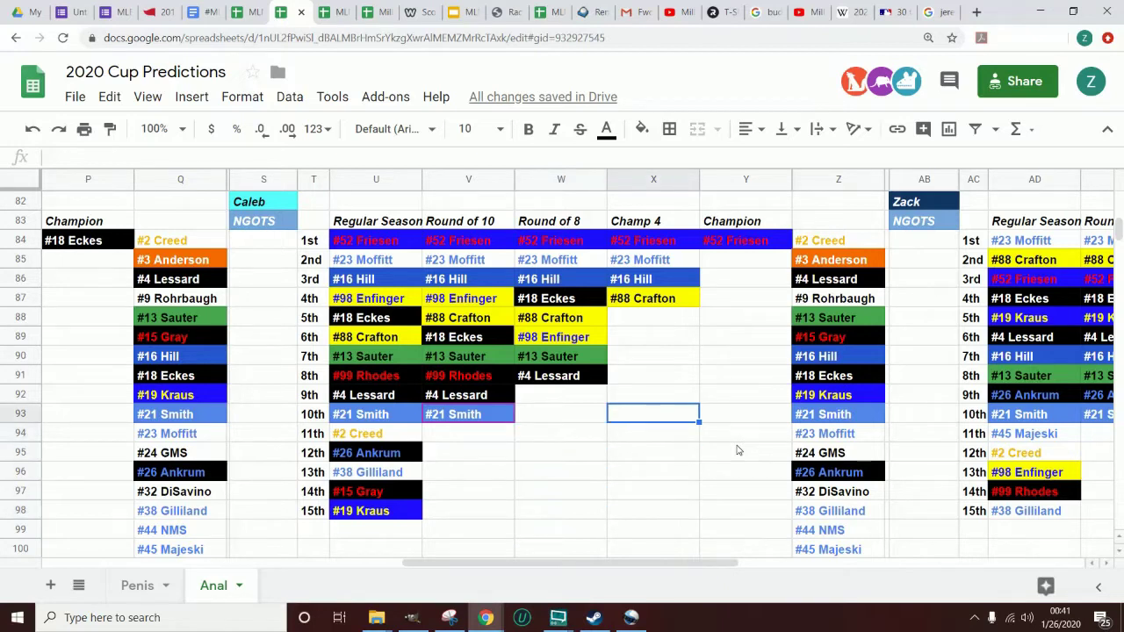
{"action": "key", "text": "Up"}
{"action": "key", "text": "Right"}
{"action": "key", "text": "Up"}
{"action": "key", "text": "Up"}
{"action": "key", "text": "Up"}
{"action": "key", "text": "Up"}
{"action": "key", "text": "Down"}
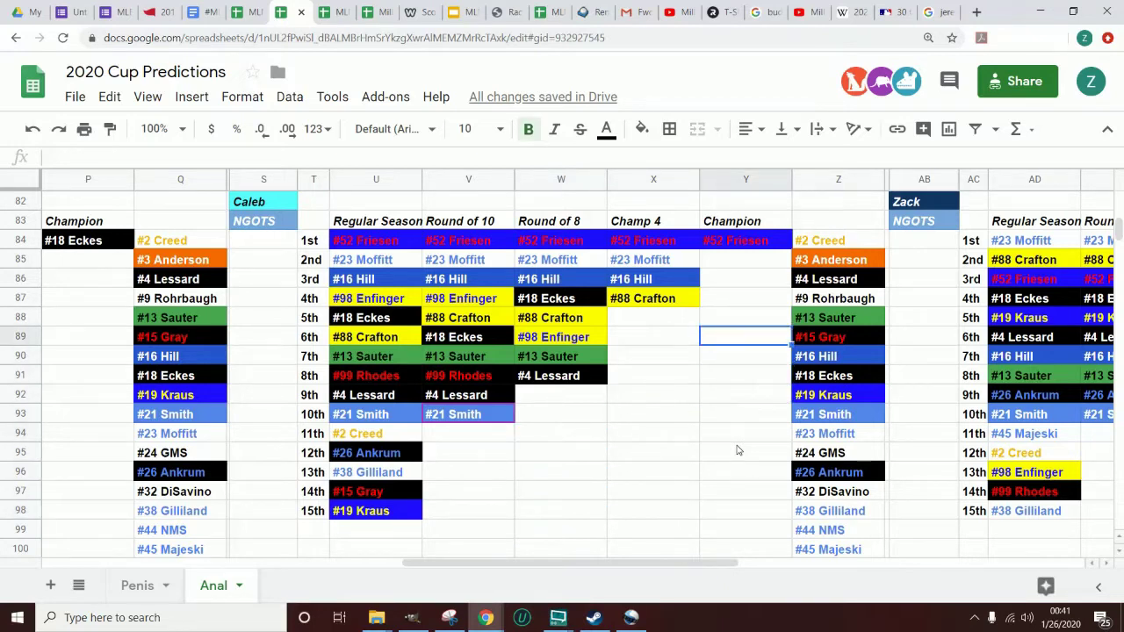
{"action": "key", "text": "Down"}
{"action": "key", "text": "Down"}
{"action": "key", "text": "Down"}
{"action": "key", "text": "Left"}
{"action": "key", "text": "Down"}
{"action": "key", "text": "Down"}
{"action": "key", "text": "Left"}
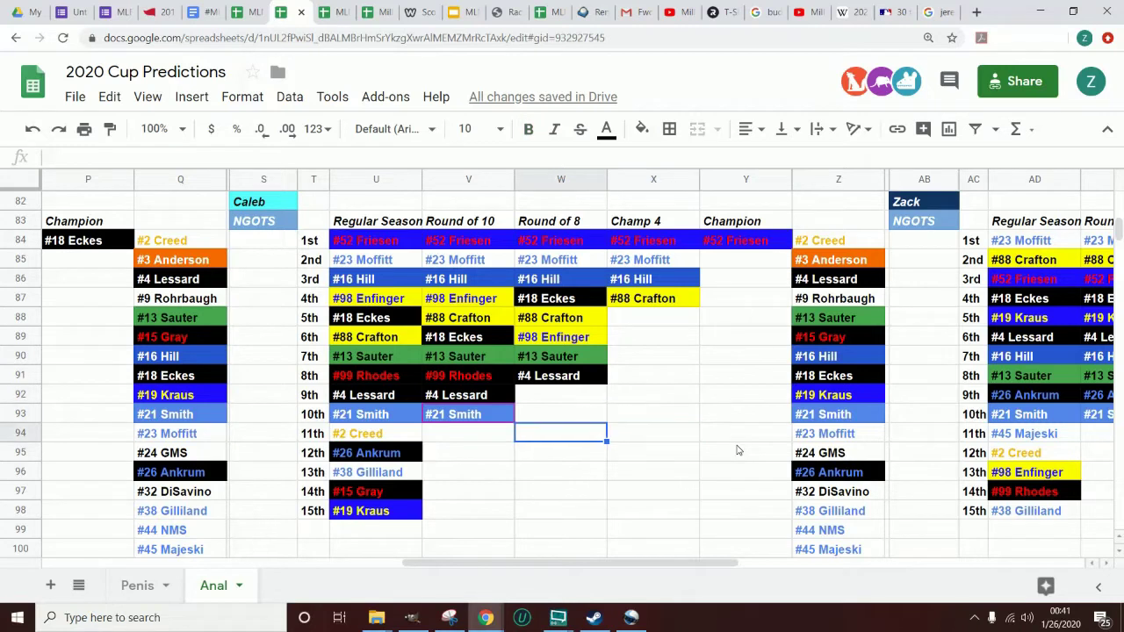
{"action": "key", "text": "Down"}
{"action": "key", "text": "Down"}
{"action": "key", "text": "Down"}
{"action": "key", "text": "Down"}
{"action": "key", "text": "Down"}
{"action": "key", "text": "Left"}
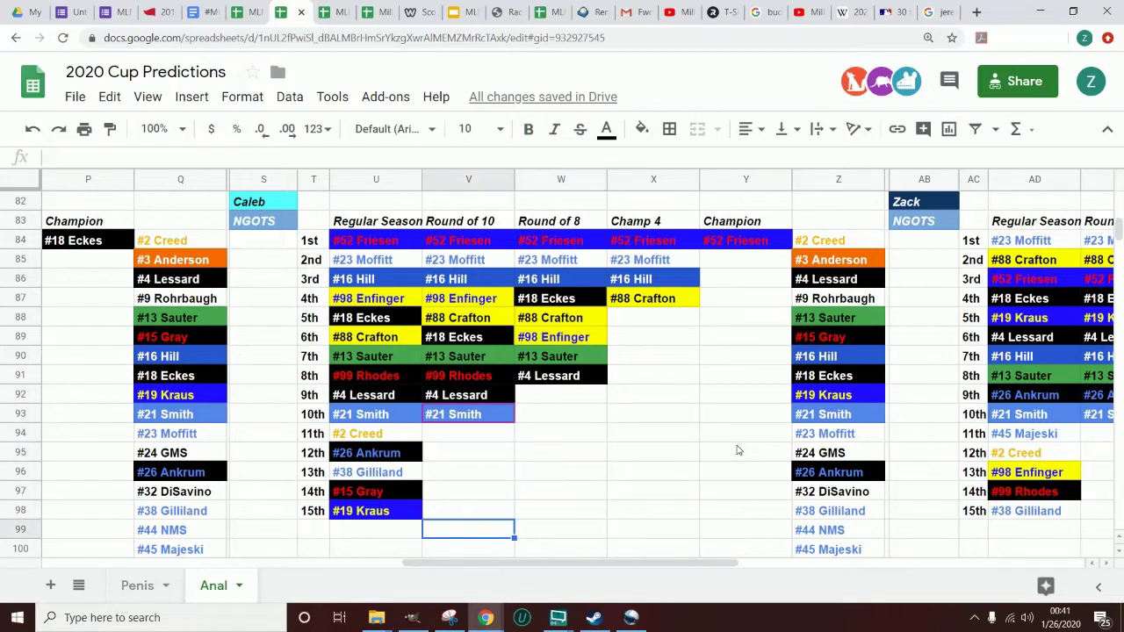
{"action": "key", "text": "Right"}
{"action": "key", "text": "Up"}
{"action": "key", "text": "Up"}
{"action": "key", "text": "Up"}
{"action": "key", "text": "Up"}
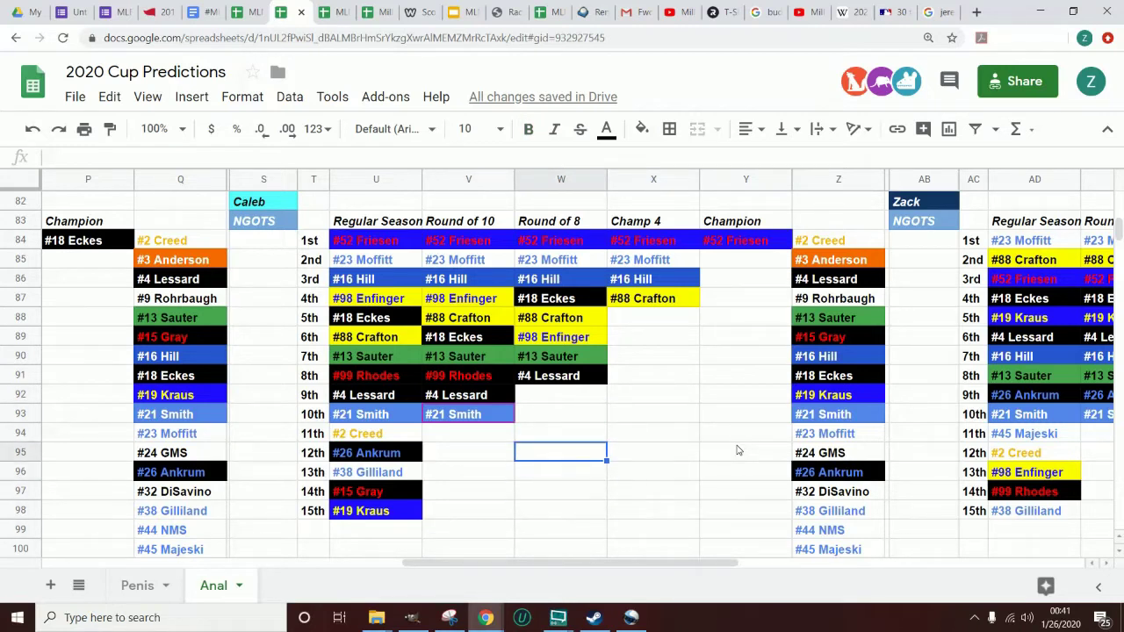
{"action": "key", "text": "Up"}
{"action": "key", "text": "Right"}
{"action": "key", "text": "Up"}
{"action": "key", "text": "Up"}
{"action": "key", "text": "Right"}
{"action": "key", "text": "Up"}
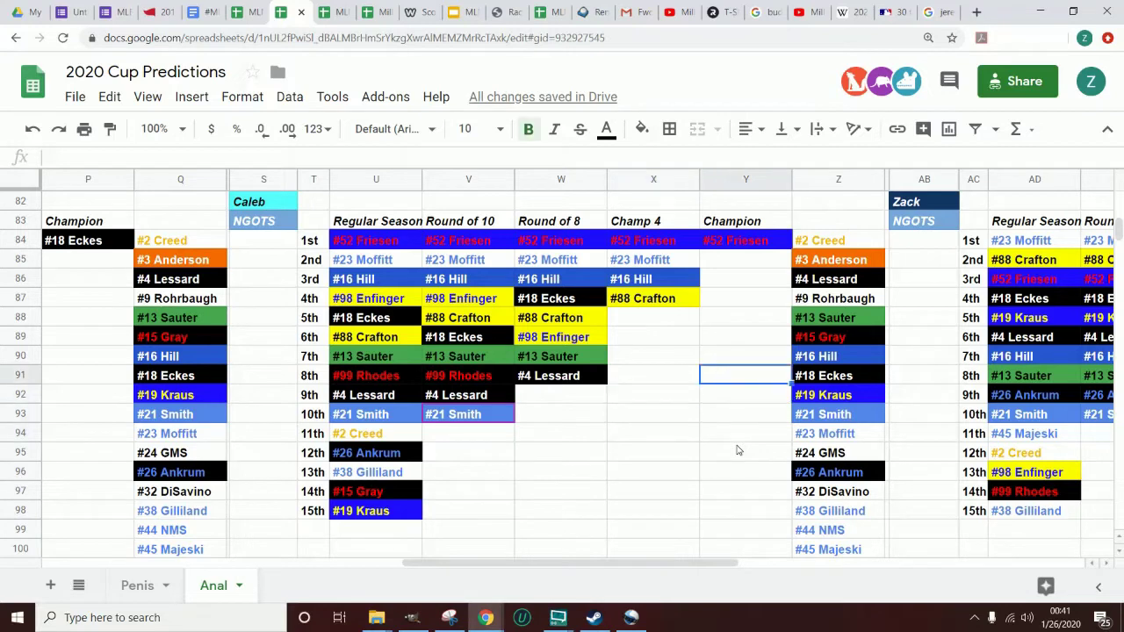
{"action": "key", "text": "Up"}
{"action": "key", "text": "Up"}
{"action": "key", "text": "Up"}
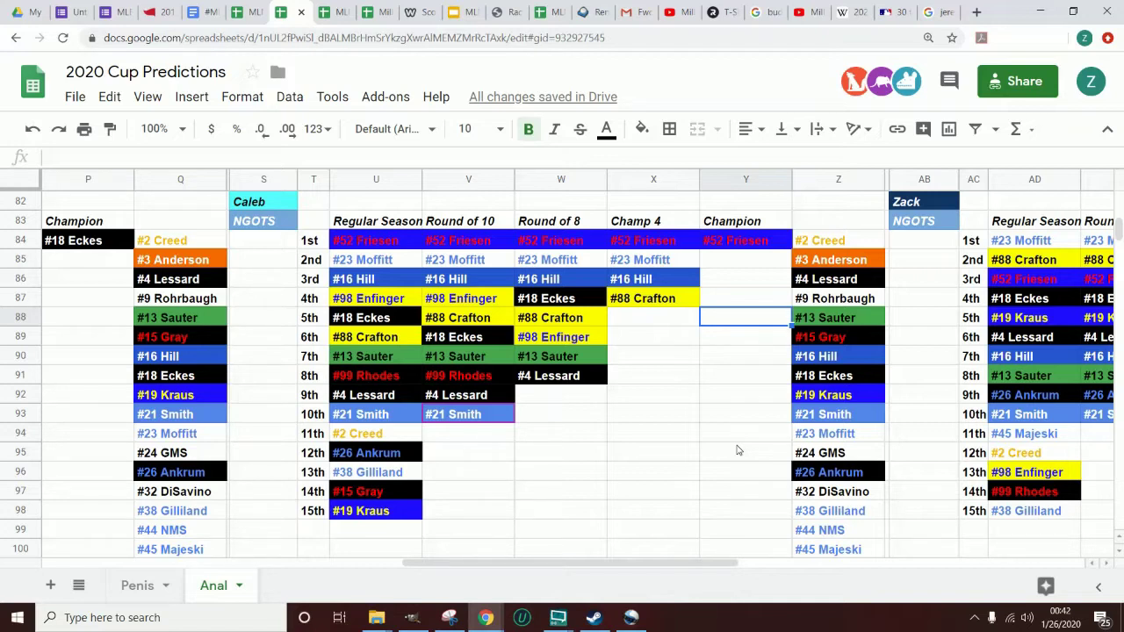
{"action": "key", "text": "Down"}
{"action": "key", "text": "Down"}
{"action": "key", "text": "Down"}
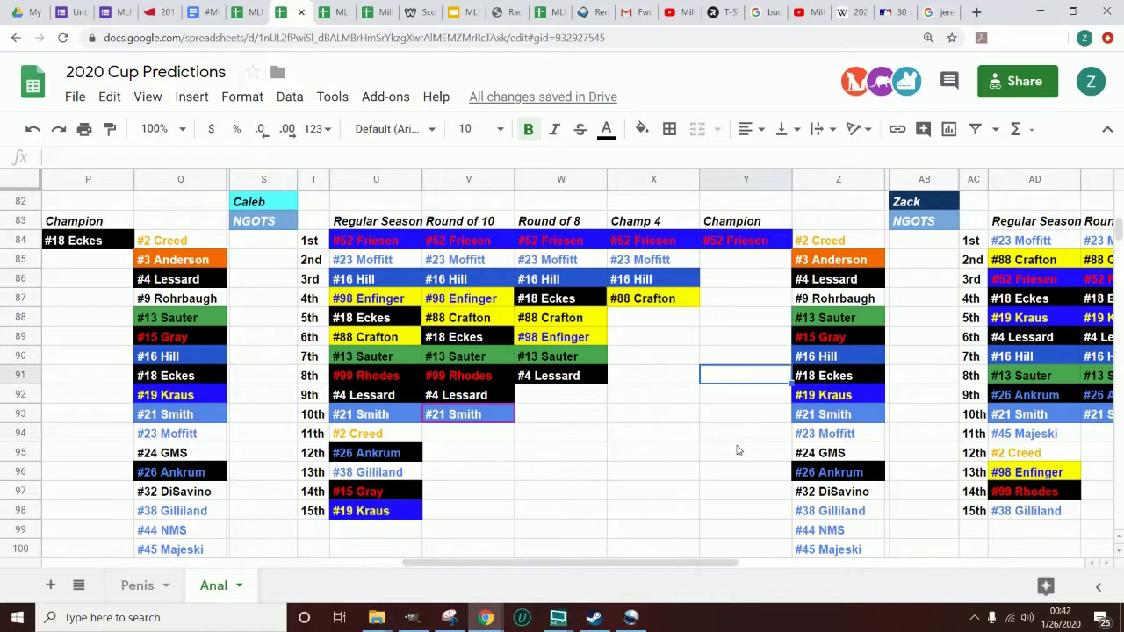
{"action": "key", "text": "Down"}
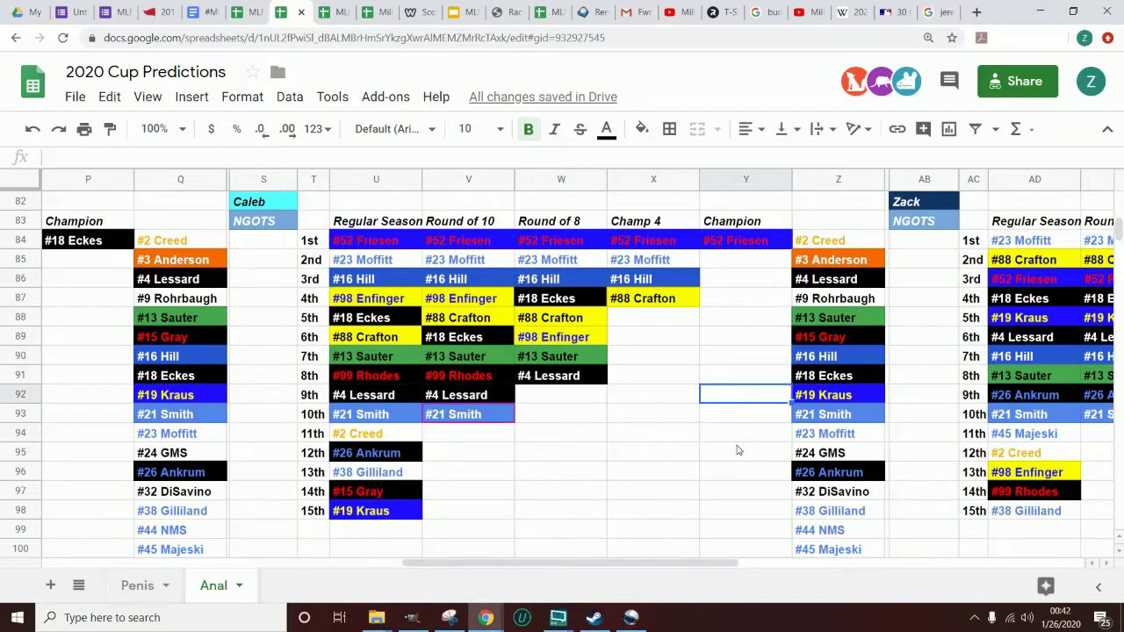
{"action": "key", "text": "Left"}
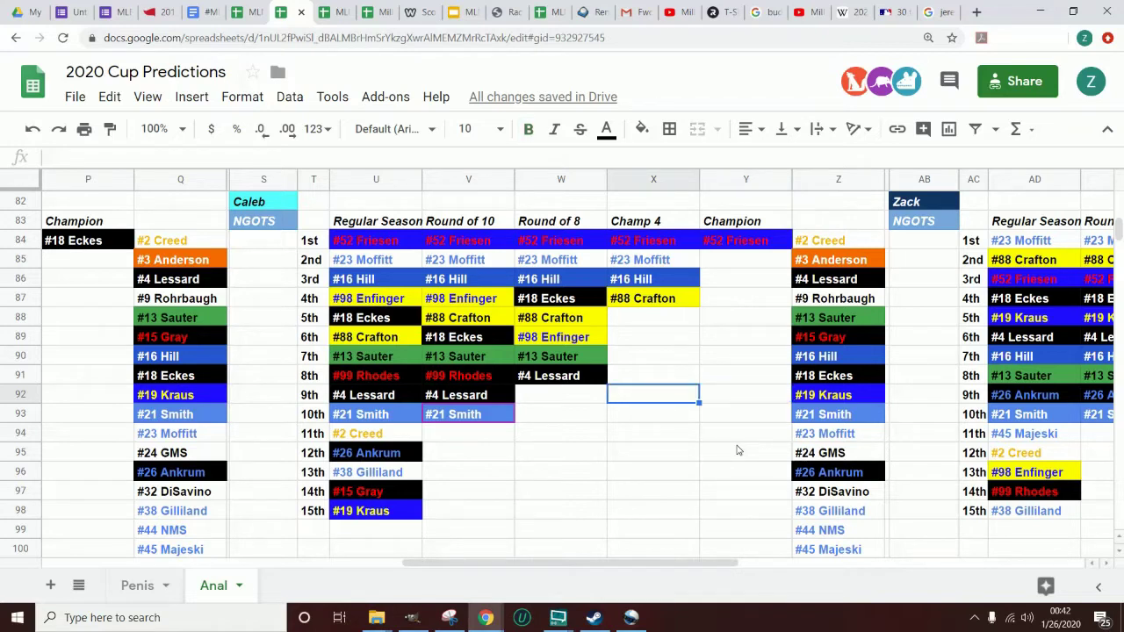
{"action": "key", "text": "Right"}
{"action": "key", "text": "Up"}
{"action": "key", "text": "Up"}
{"action": "key", "text": "Up"}
{"action": "key", "text": "Up"}
{"action": "key", "text": "Down"}
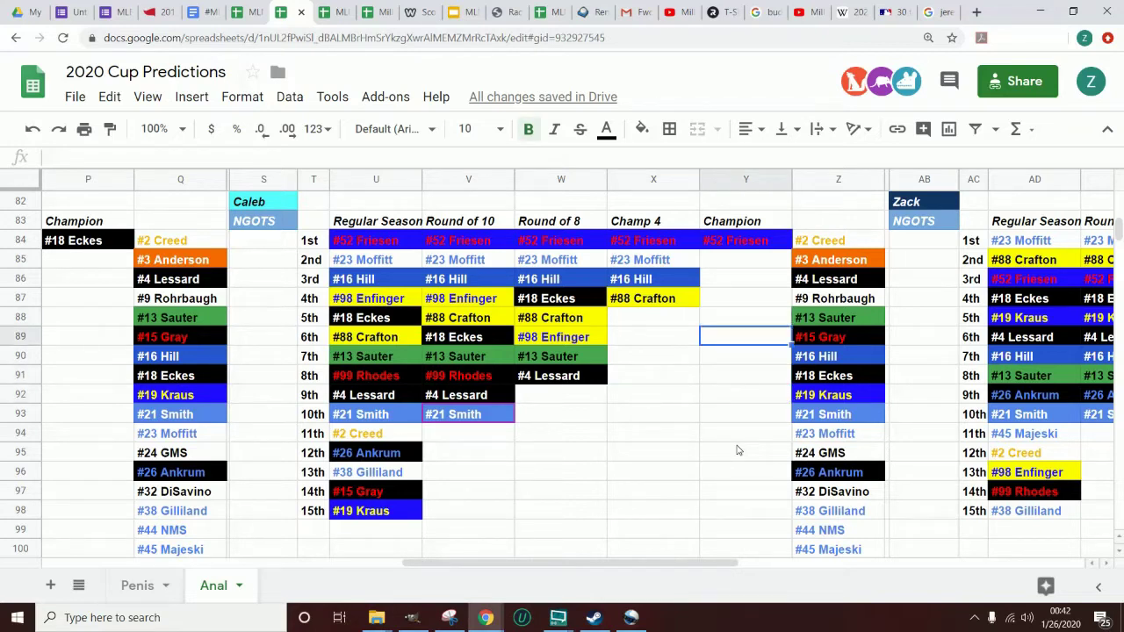
{"action": "key", "text": "Down"}
{"action": "key", "text": "Down"}
{"action": "key", "text": "Down"}
{"action": "key", "text": "Left"}
{"action": "key", "text": "Down"}
{"action": "key", "text": "Down"}
{"action": "key", "text": "Left"}
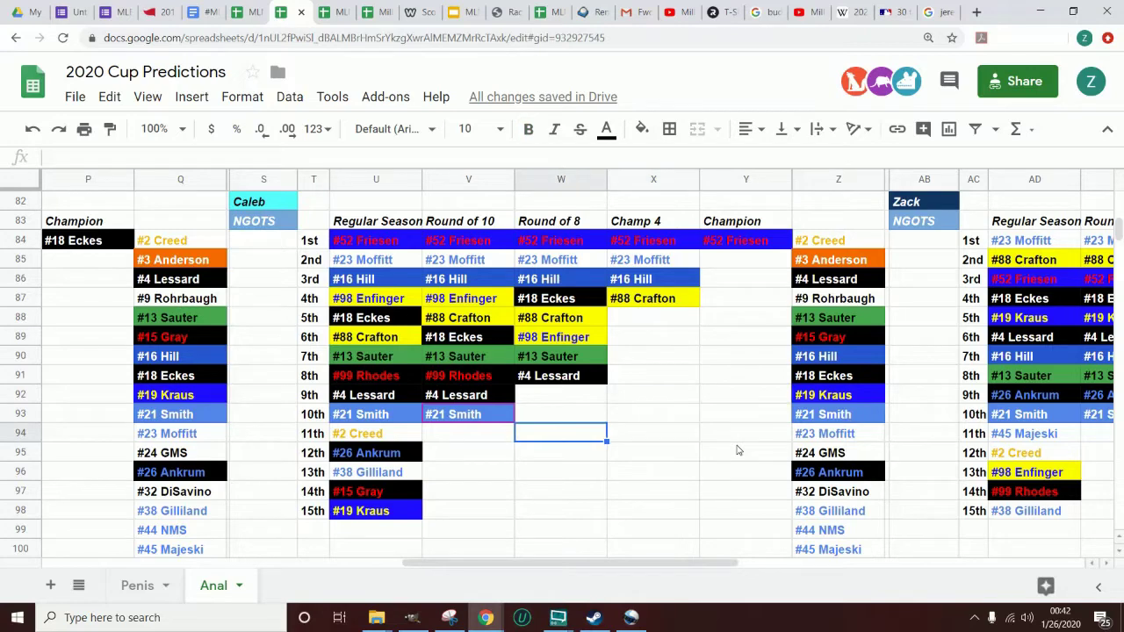
{"action": "key", "text": "Down"}
{"action": "key", "text": "Down"}
{"action": "key", "text": "Down"}
{"action": "key", "text": "Down"}
{"action": "key", "text": "Down"}
{"action": "key", "text": "Down"}
{"action": "key", "text": "Up"}
{"action": "key", "text": "Up"}
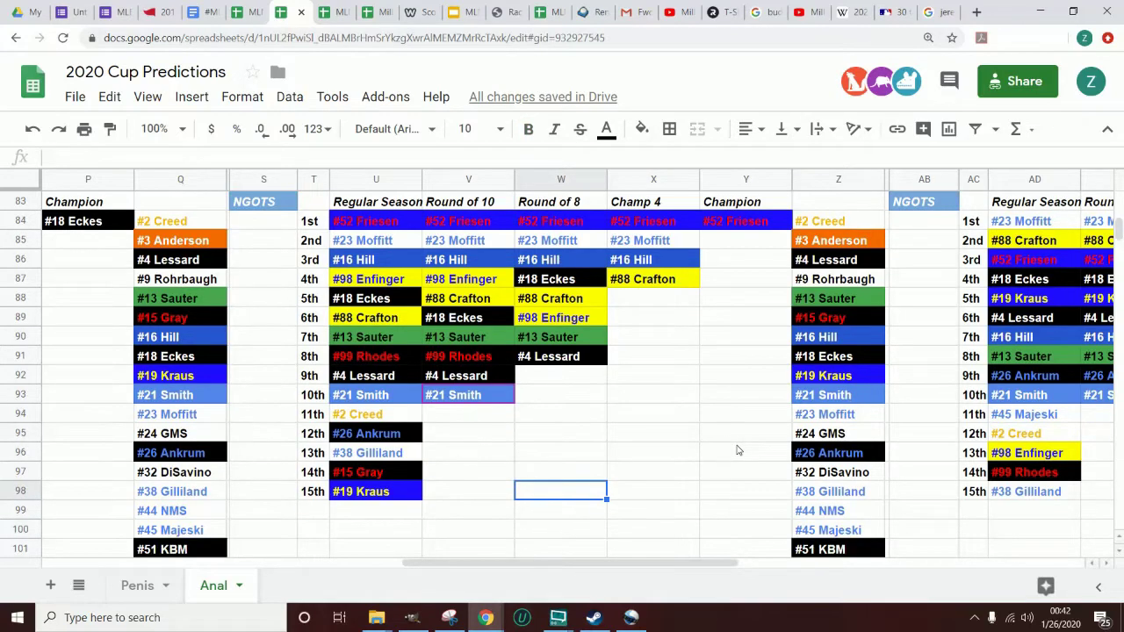
Move on from the third NGOTS block to the fourth NGOTS prediction block, which starts in column AB
{"action": "key", "text": "Up"}
{"action": "key", "text": "Up"}
{"action": "key", "text": "Up"}
{"action": "key", "text": "Up"}
{"action": "key", "text": "Up"}
{"action": "key", "text": "Up"}
{"action": "key", "text": "Up"}
{"action": "key", "text": "Up"}
{"action": "key", "text": "Up"}
{"action": "key", "text": "Up"}
{"action": "key", "text": "Up"}
{"action": "key", "text": "Up"}
{"action": "key", "text": "Up"}
{"action": "key", "text": "Up"}
{"action": "key", "text": "Up"}
{"action": "key", "text": "Up"}
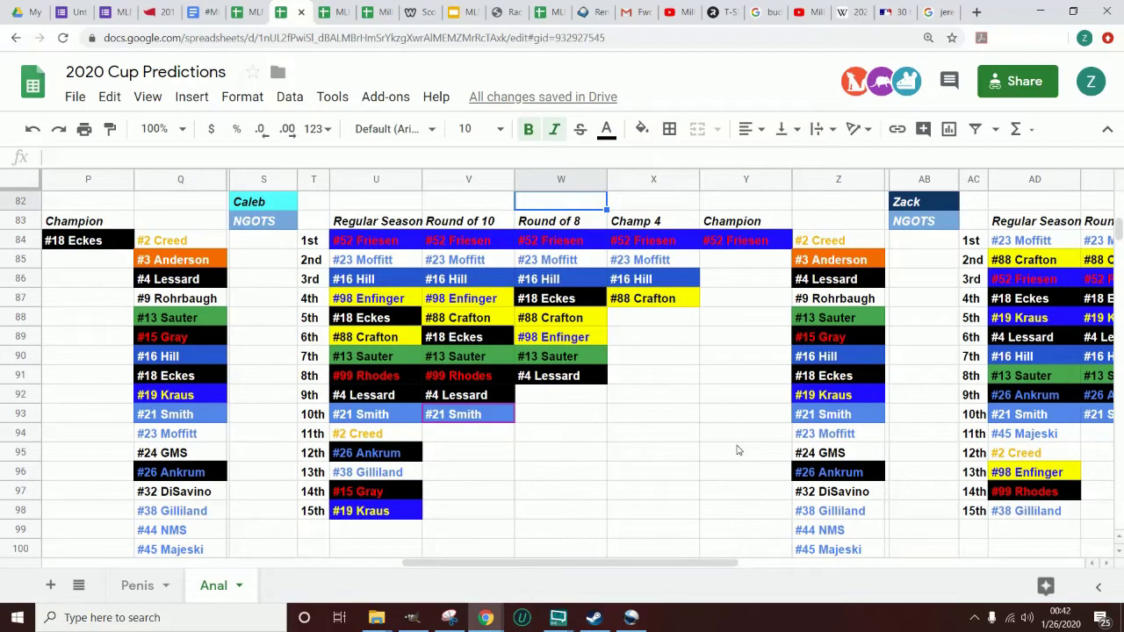
{"action": "key", "text": "Right"}
{"action": "key", "text": "Left"}
{"action": "key", "text": "Right"}
{"action": "key", "text": "Right"}
{"action": "key", "text": "Right"}
{"action": "key", "text": "Right"}
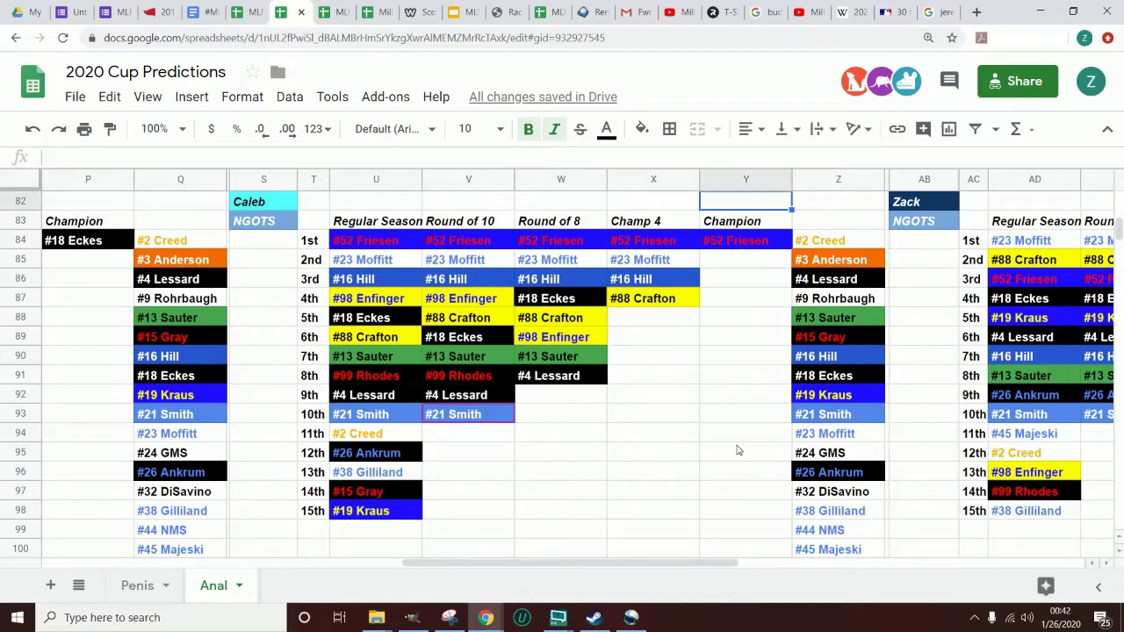
{"action": "key", "text": "Right"}
{"action": "key", "text": "Right"}
{"action": "key", "text": "Right"}
{"action": "key", "text": "Right"}
{"action": "key", "text": "Right"}
{"action": "key", "text": "Right"}
{"action": "key", "text": "Right"}
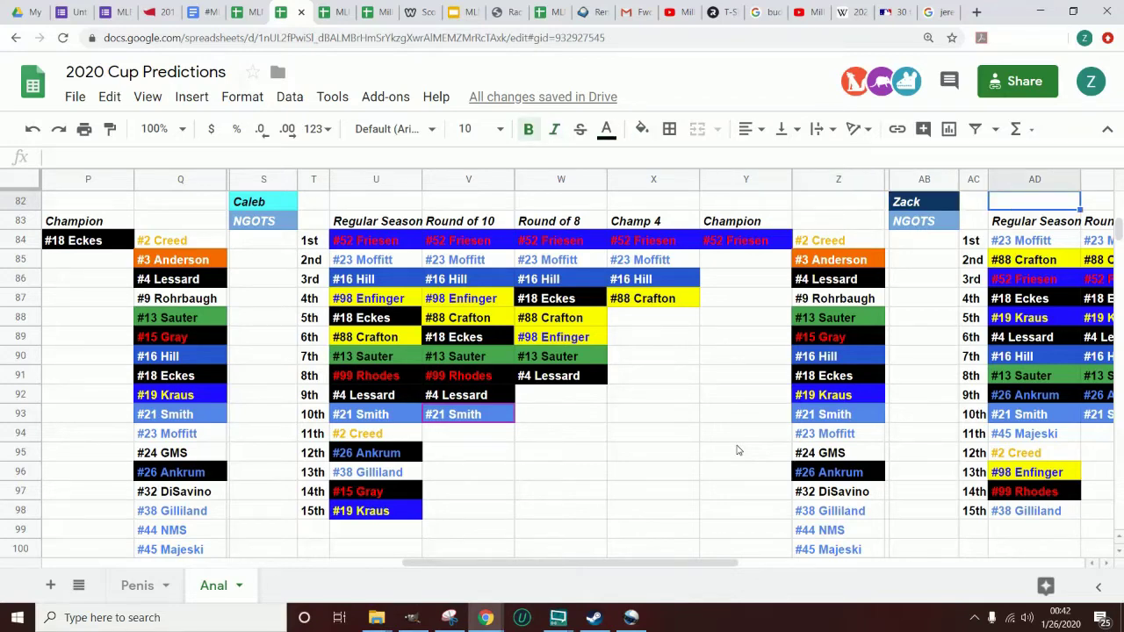
{"action": "key", "text": "Right"}
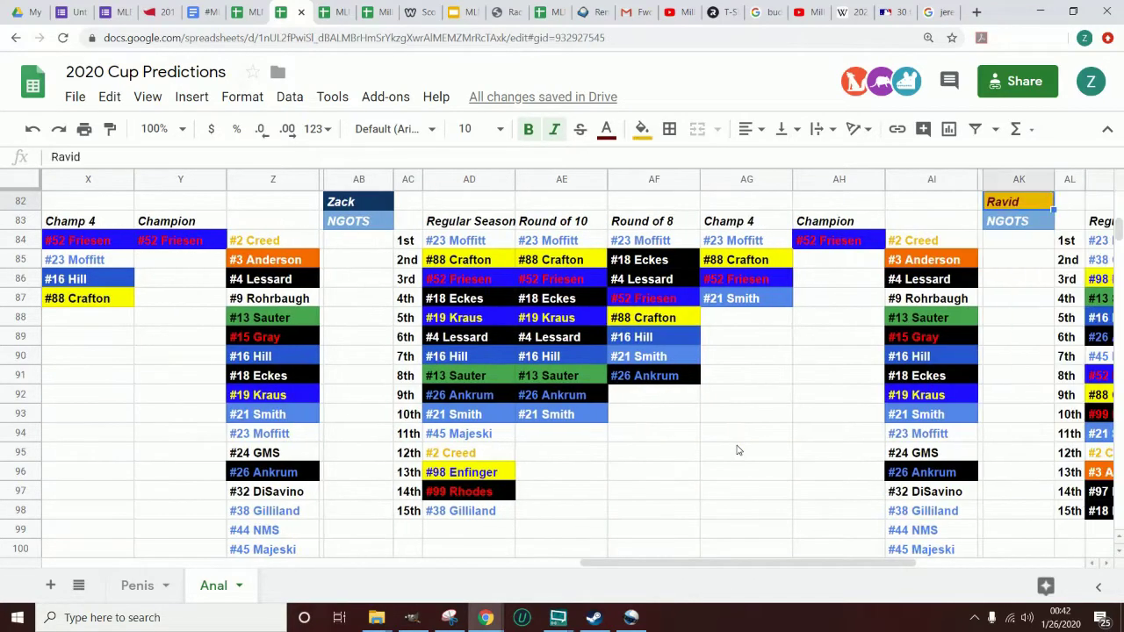
Examine the fourth NGOTS block's picks from Regular Season in column AD through Champion in column AH
{"action": "key", "text": "Left"}
{"action": "key", "text": "Left"}
{"action": "key", "text": "Left"}
{"action": "key", "text": "Left"}
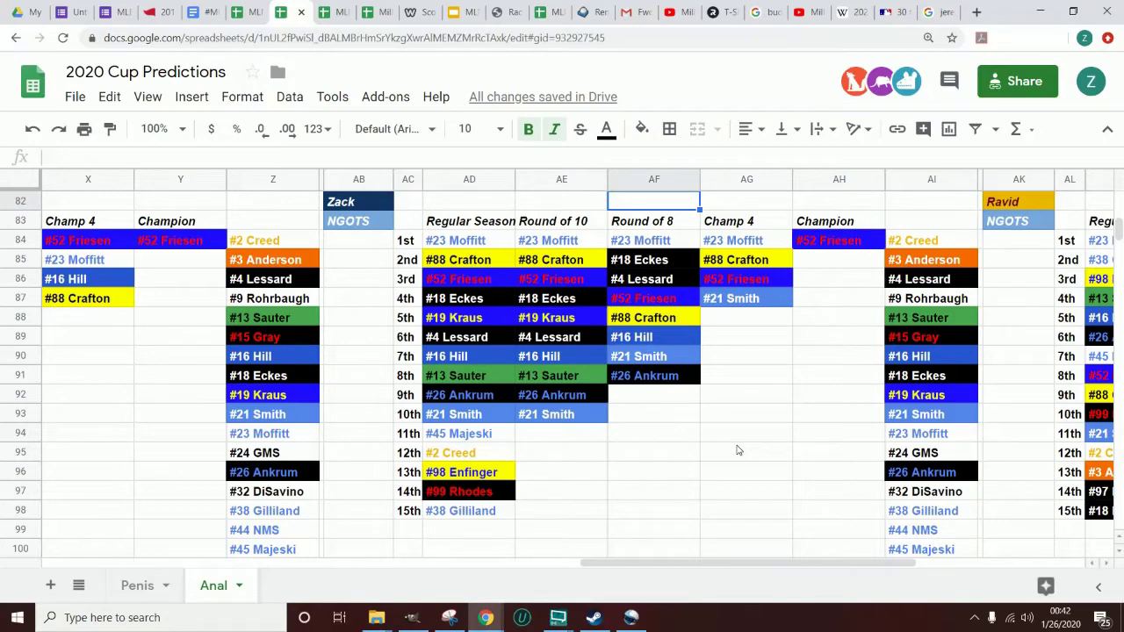
{"action": "key", "text": "Right"}
{"action": "key", "text": "Right"}
{"action": "key", "text": "Right"}
{"action": "key", "text": "Right"}
{"action": "key", "text": "Right"}
{"action": "key", "text": "Right"}
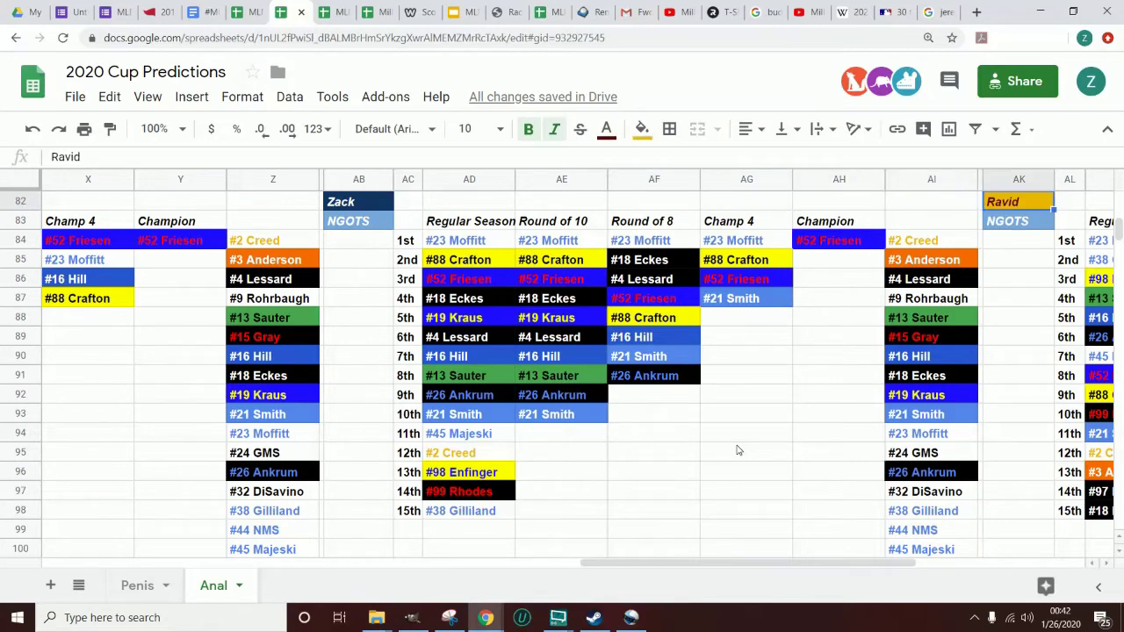
{"action": "key", "text": "Left"}
{"action": "key", "text": "Left"}
{"action": "key", "text": "Left"}
{"action": "key", "text": "Left"}
{"action": "key", "text": "Left"}
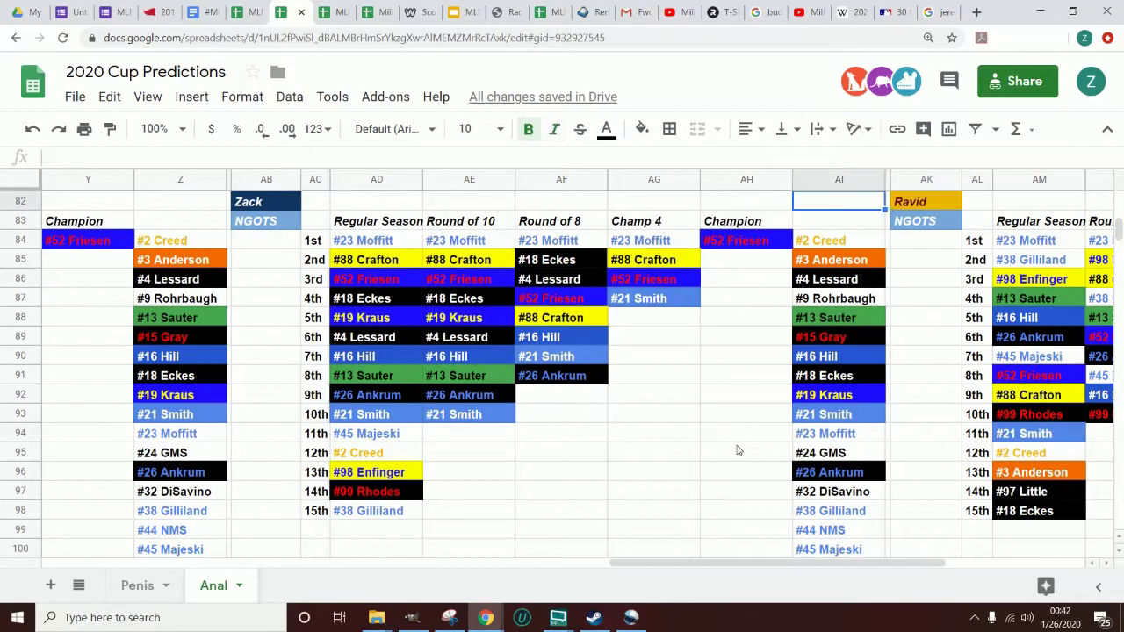
{"action": "key", "text": "Left"}
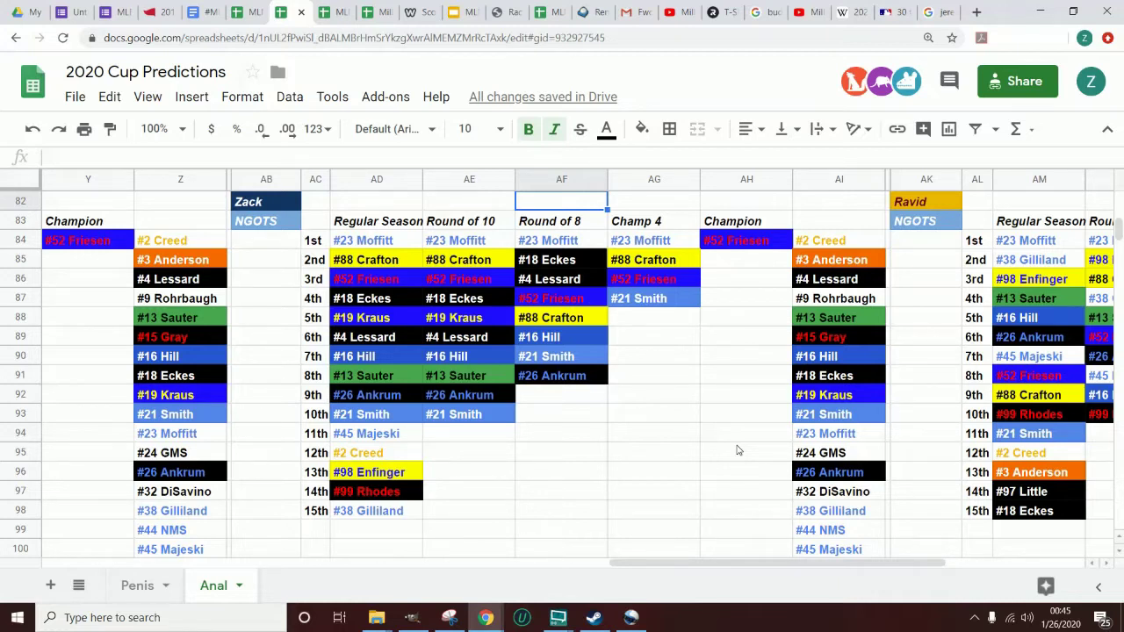
Move on to the fifth NGOTS prediction block and bring columns AK to AR fully into view
{"action": "key", "text": "Right"}
{"action": "key", "text": "Right"}
{"action": "key", "text": "Right"}
{"action": "key", "text": "Right"}
{"action": "key", "text": "Right"}
{"action": "key", "text": "Right"}
{"action": "key", "text": "Right"}
{"action": "key", "text": "Right"}
{"action": "key", "text": "Right"}
{"action": "key", "text": "Right"}
{"action": "key", "text": "Right"}
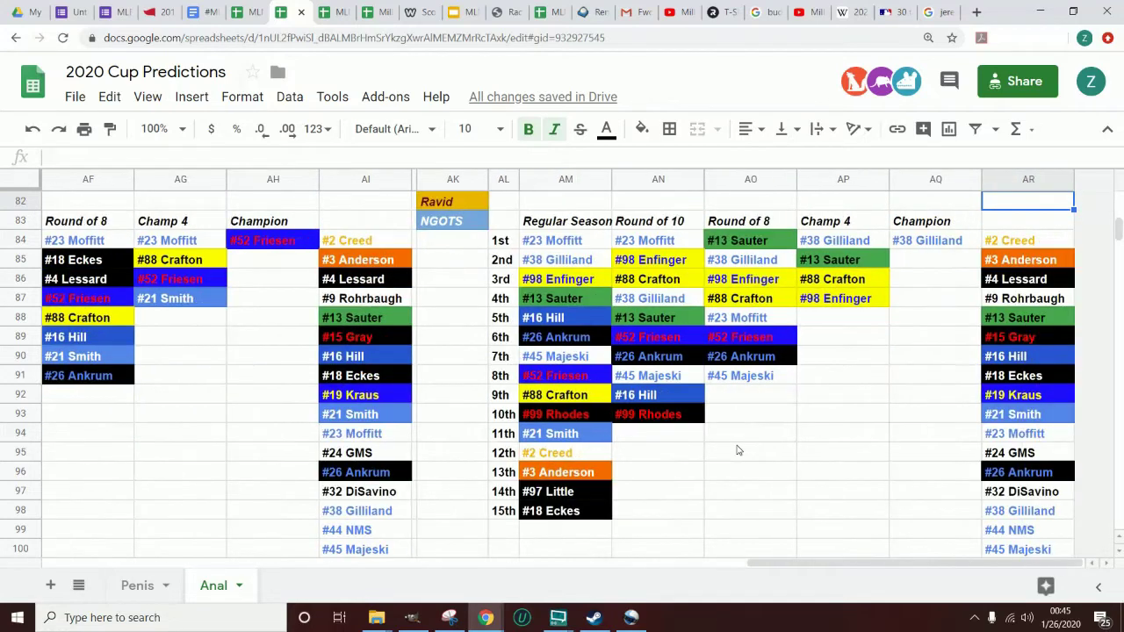
{"action": "key", "text": "Left"}
{"action": "key", "text": "Left"}
{"action": "key", "text": "Left"}
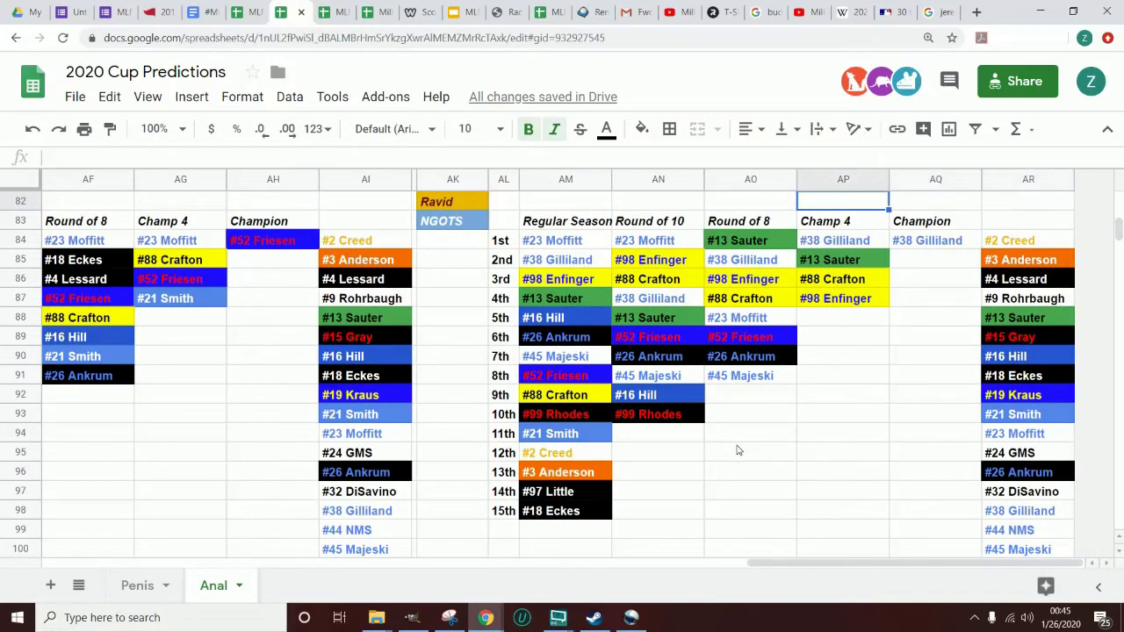
Check the upper Champ 4 and Champion picks in columns AP and AQ of the fifth NGOTS block
{"action": "key", "text": "Down"}
{"action": "key", "text": "Down"}
{"action": "key", "text": "Down"}
{"action": "key", "text": "Right"}
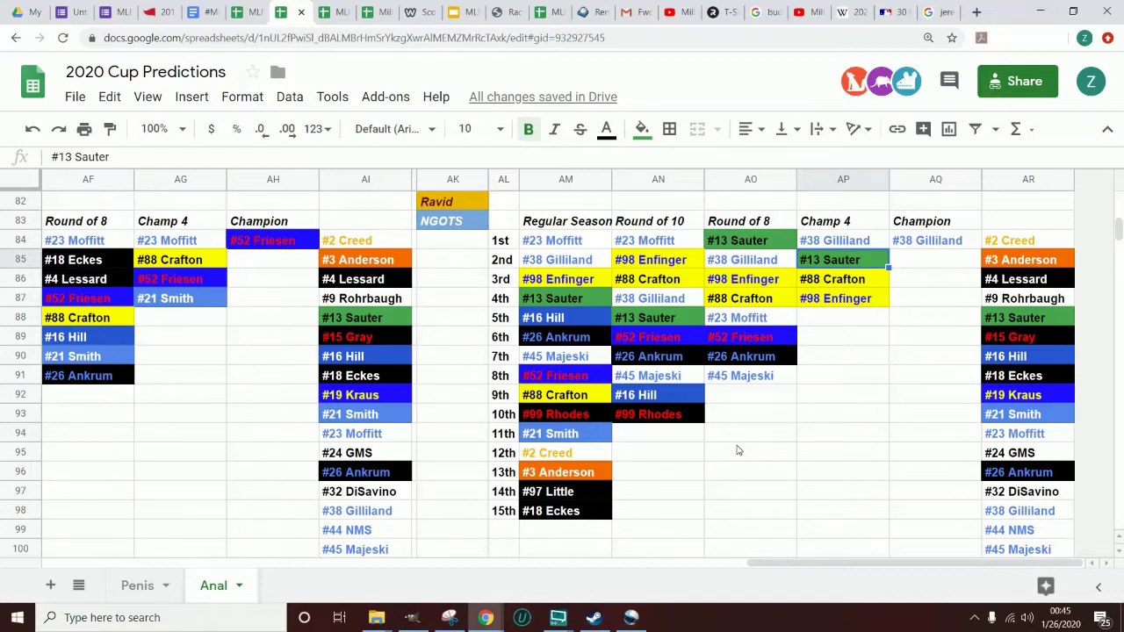
Check the 13th- to 15th-place Regular Season picks in column AM of the fifth NGOTS block
{"action": "key", "text": "Down"}
{"action": "key", "text": "Down"}
{"action": "key", "text": "Down"}
{"action": "key", "text": "Down"}
{"action": "key", "text": "Down"}
{"action": "key", "text": "Down"}
{"action": "key", "text": "Down"}
{"action": "key", "text": "Down"}
{"action": "key", "text": "Down"}
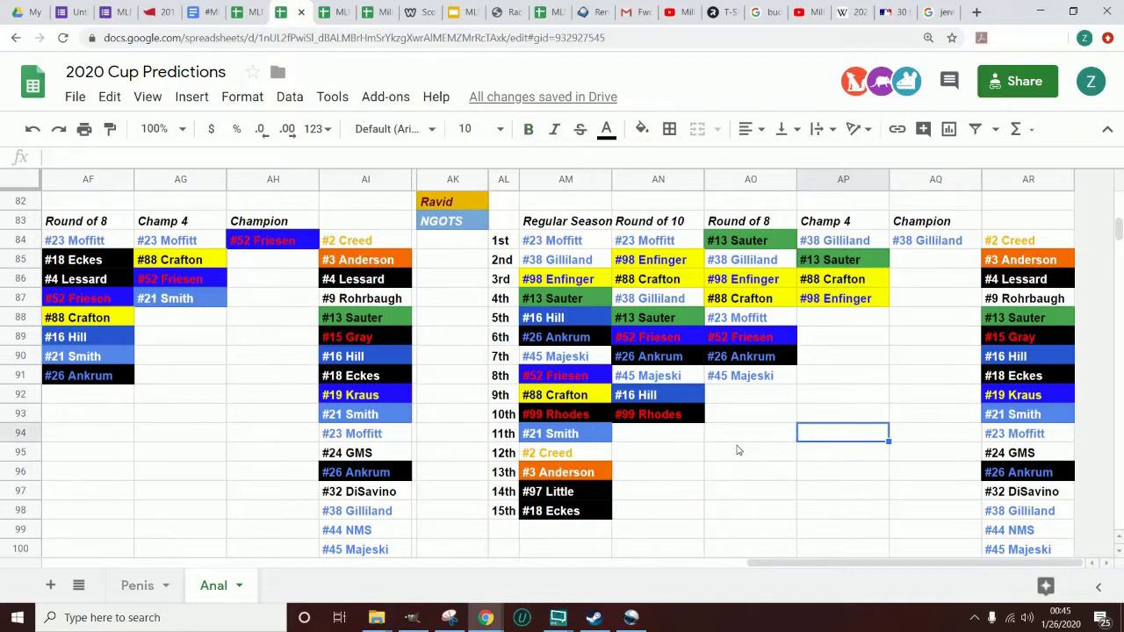
{"action": "key", "text": "Down"}
{"action": "key", "text": "Down"}
{"action": "key", "text": "Left"}
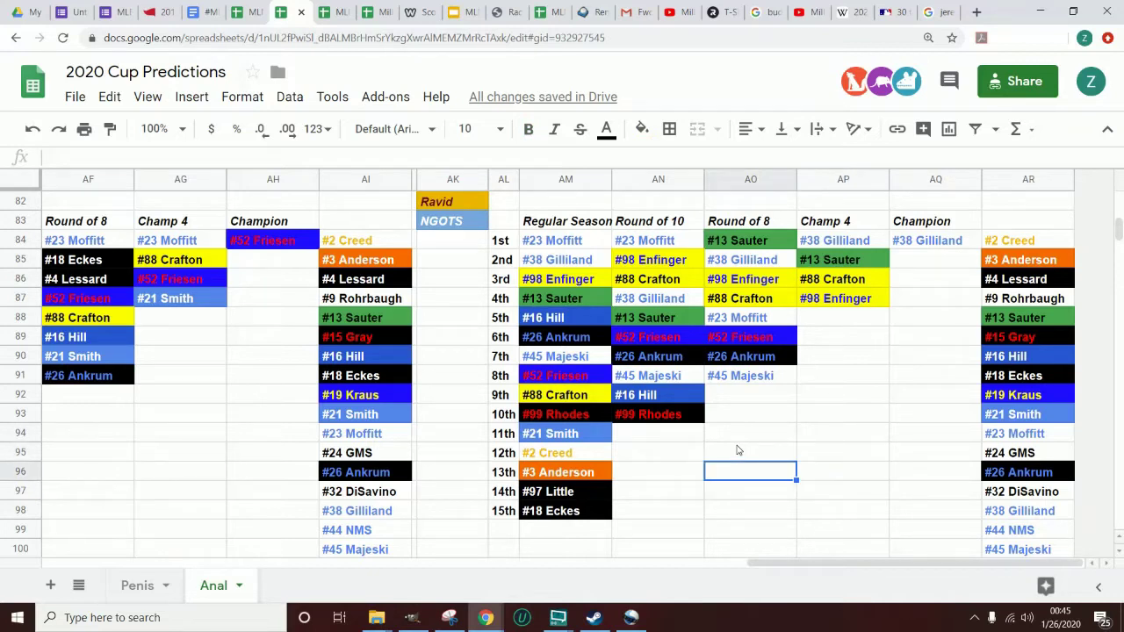
{"action": "key", "text": "Left"}
{"action": "key", "text": "Left"}
{"action": "key", "text": "Right"}
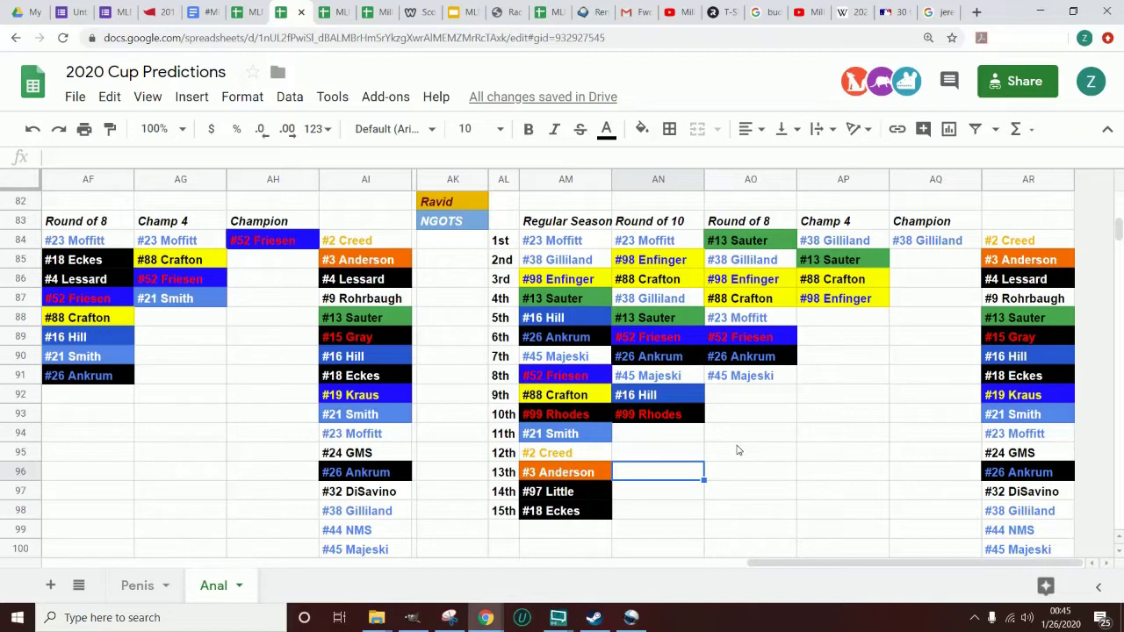
{"action": "key", "text": "Left"}
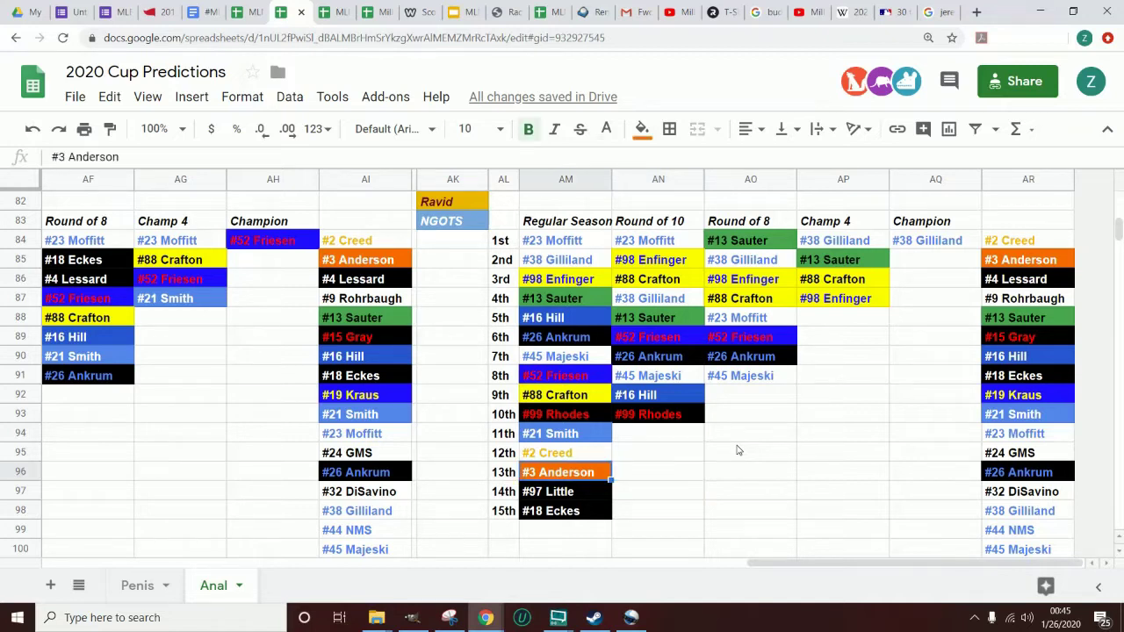
{"action": "key", "text": "Down"}
{"action": "key", "text": "Down"}
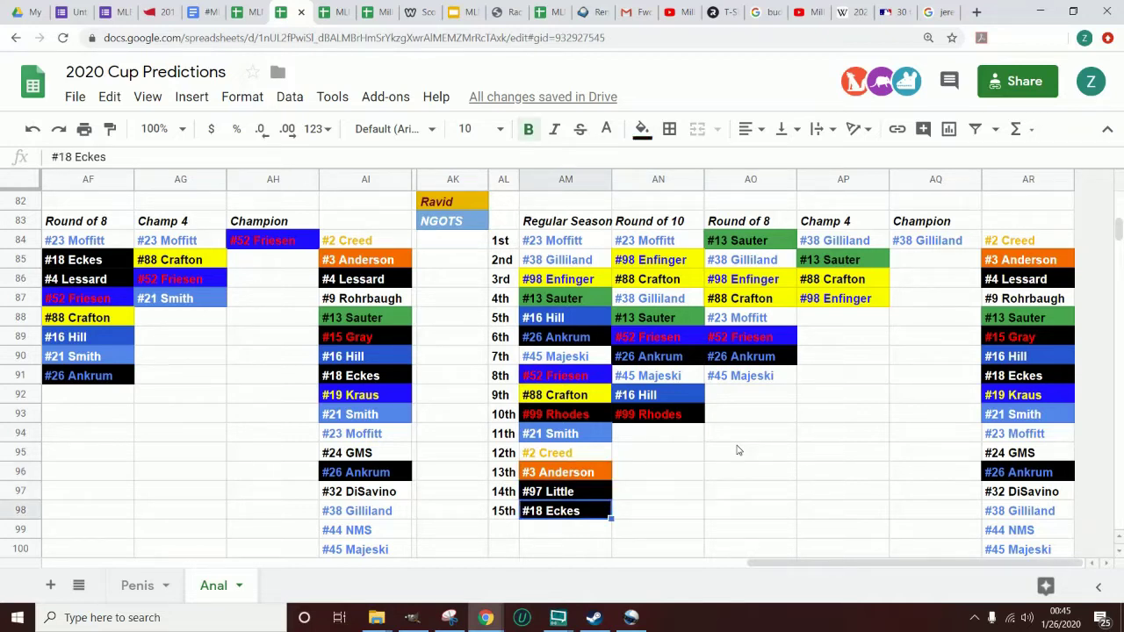
{"action": "key", "text": "Down"}
{"action": "key", "text": "Right"}
{"action": "key", "text": "Right"}
{"action": "key", "text": "Right"}
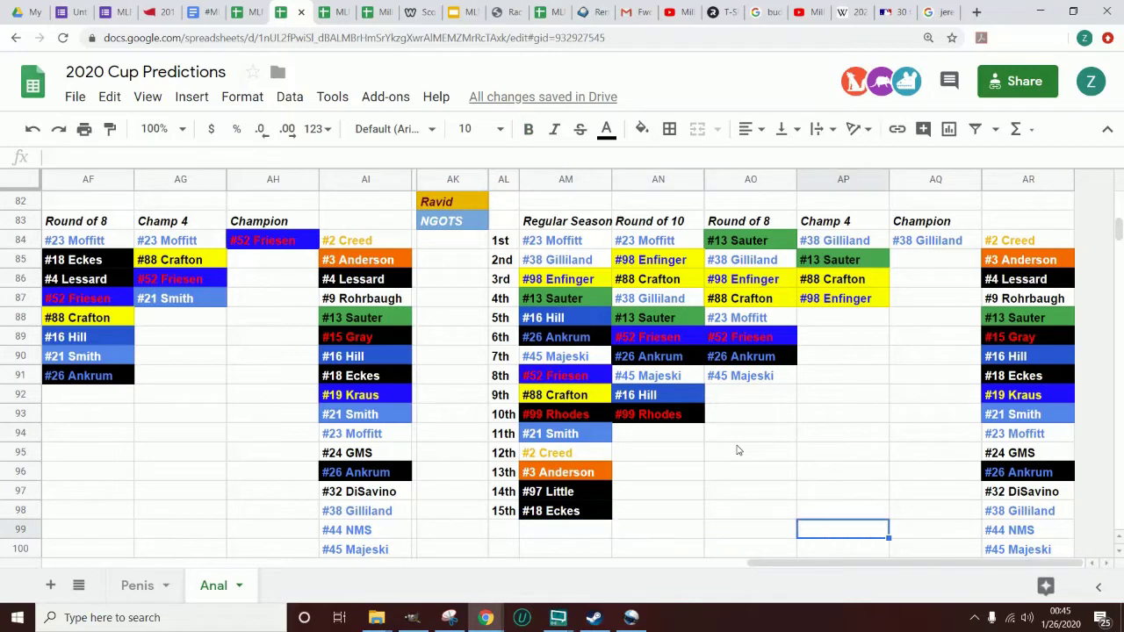
{"action": "key", "text": "Left"}
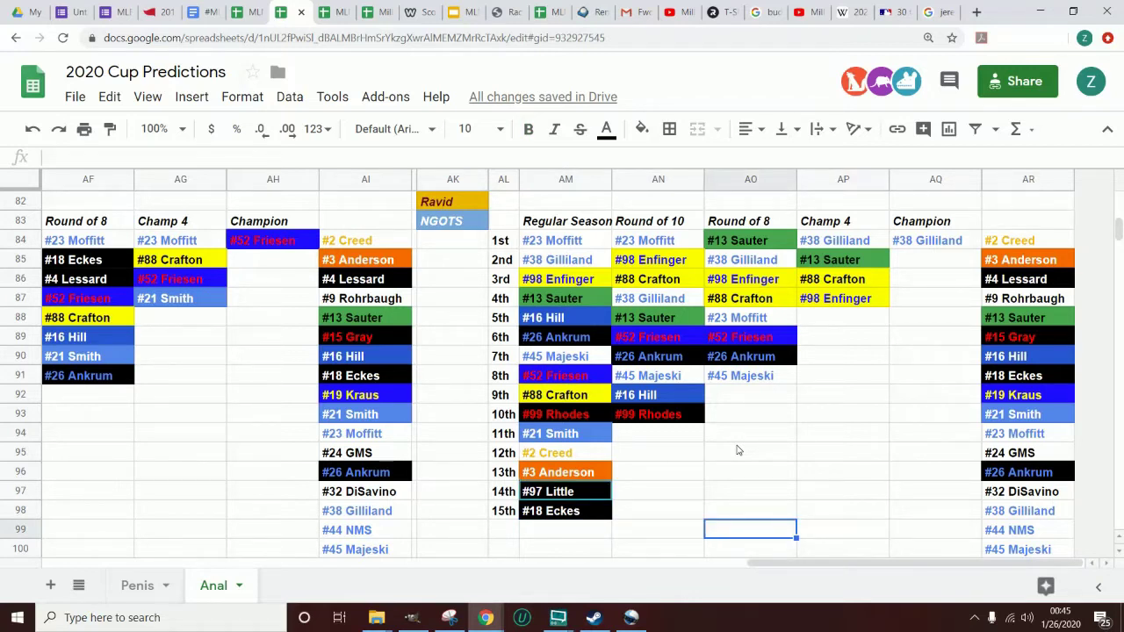
{"action": "key", "text": "Left"}
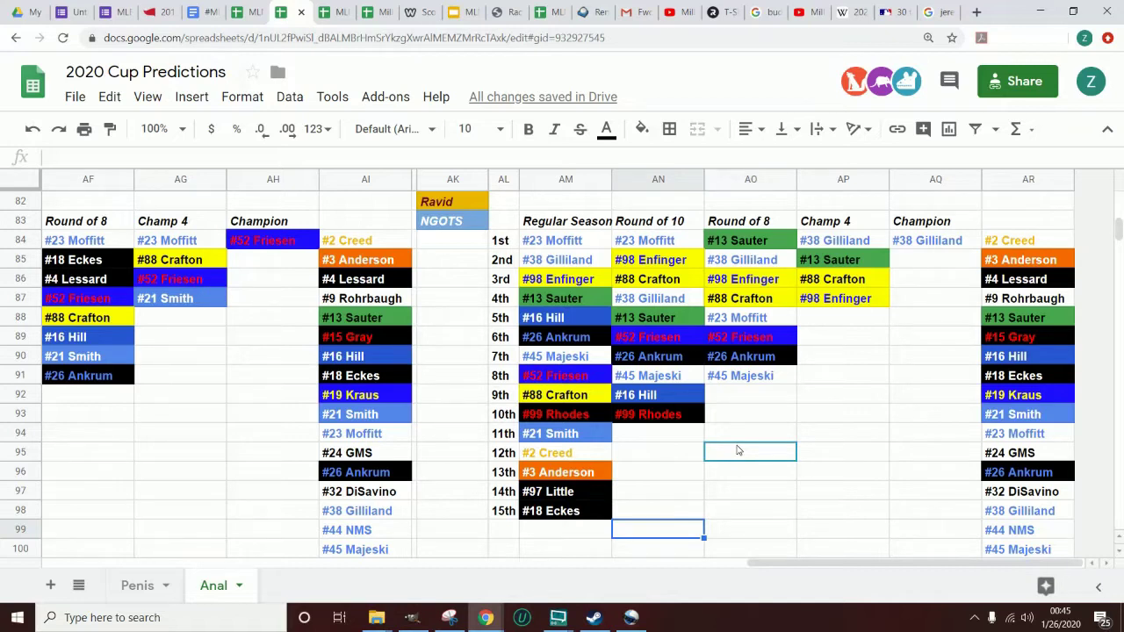
{"action": "key", "text": "Right"}
{"action": "key", "text": "Right"}
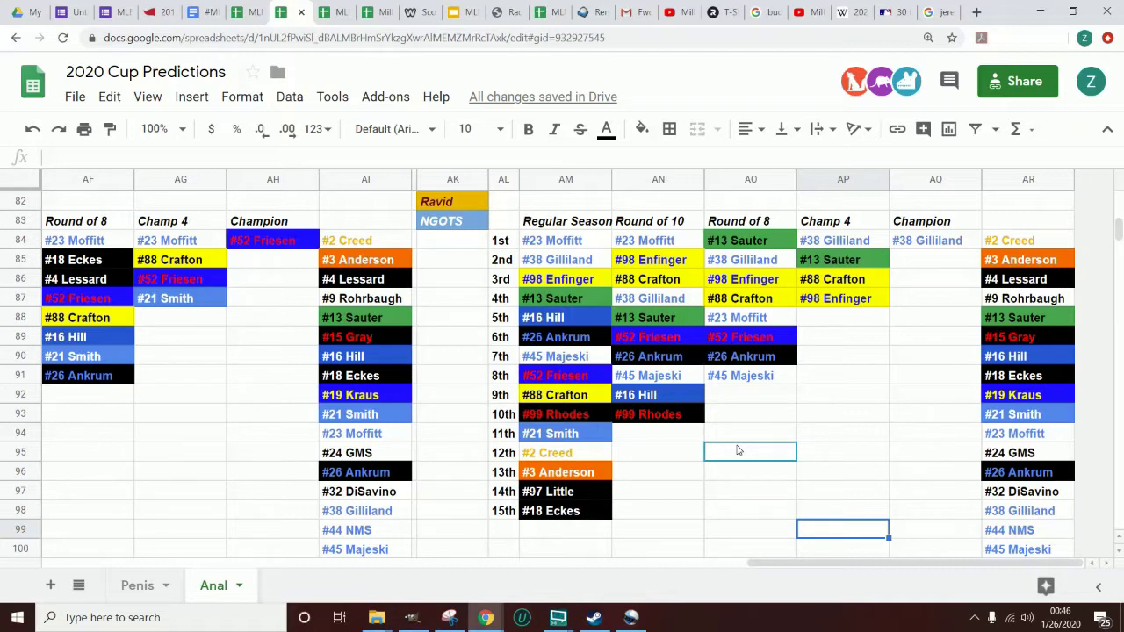
{"action": "key", "text": "Right"}
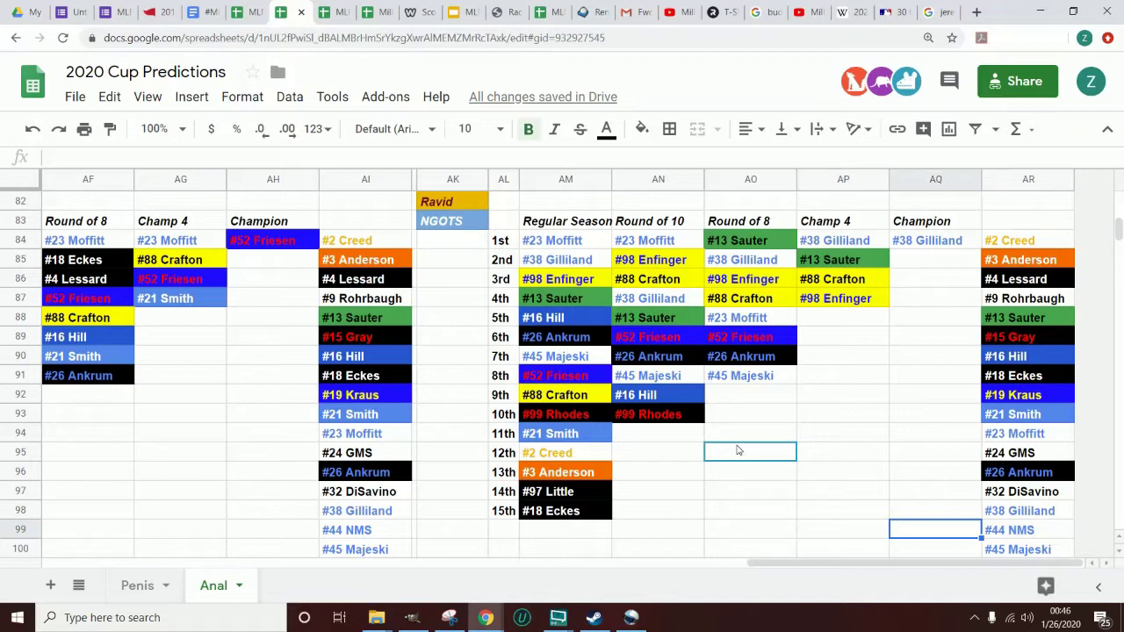
{"action": "key", "text": "Left"}
{"action": "key", "text": "Up"}
{"action": "key", "text": "Up"}
{"action": "key", "text": "Up"}
{"action": "key", "text": "Up"}
{"action": "key", "text": "Up"}
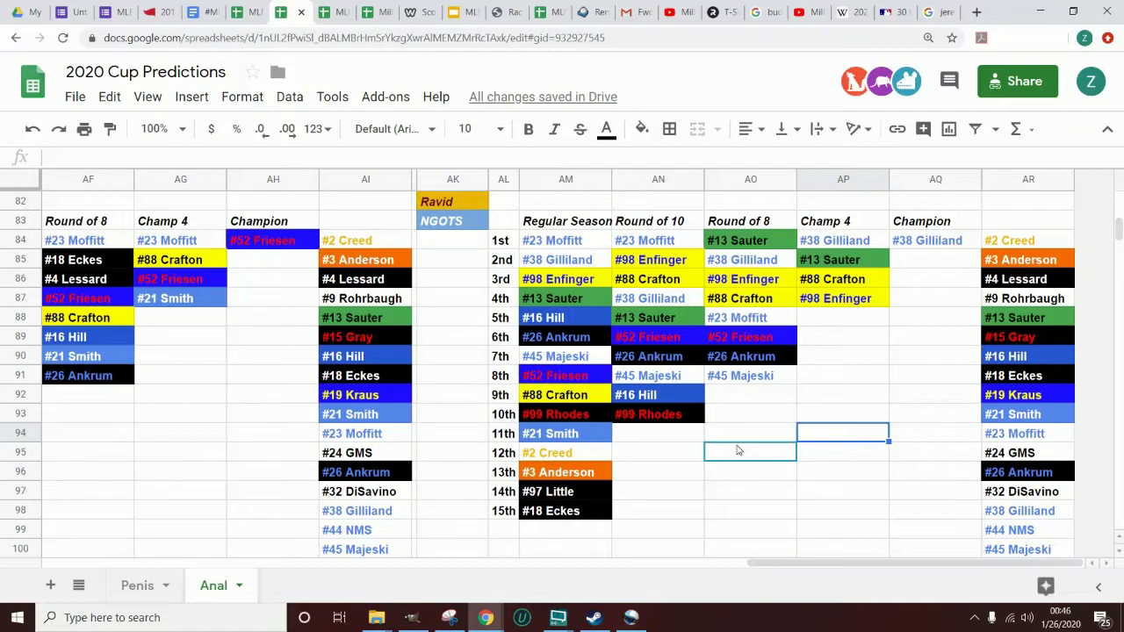
{"action": "key", "text": "Left"}
{"action": "key", "text": "Right"}
{"action": "key", "text": "Up"}
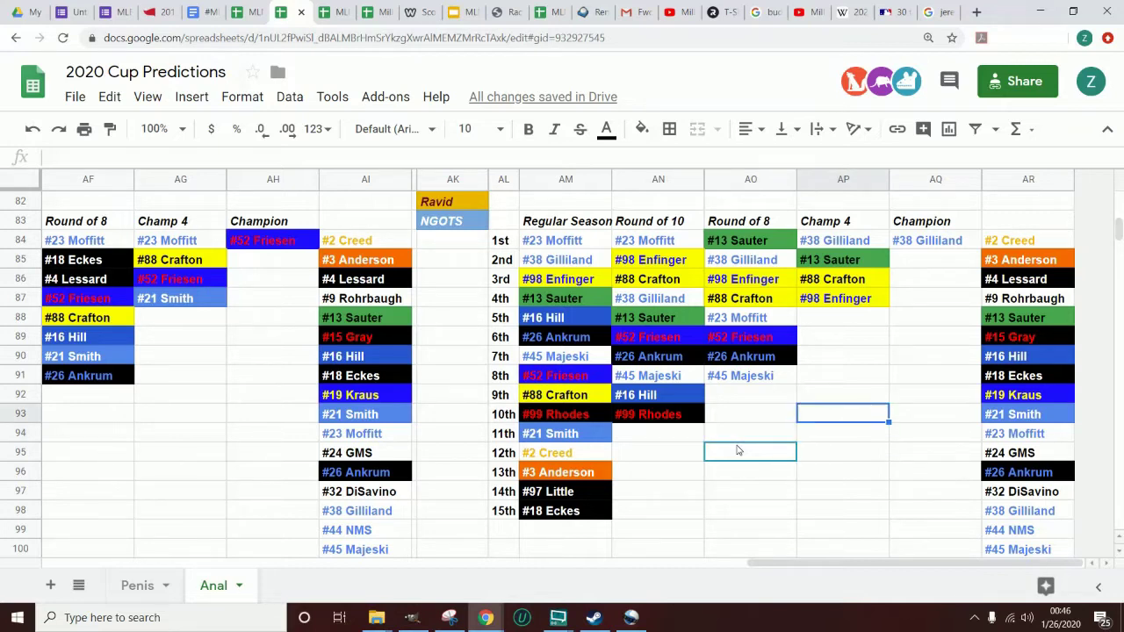
{"action": "key", "text": "Up"}
{"action": "key", "text": "Down"}
{"action": "key", "text": "Down"}
{"action": "key", "text": "Left"}
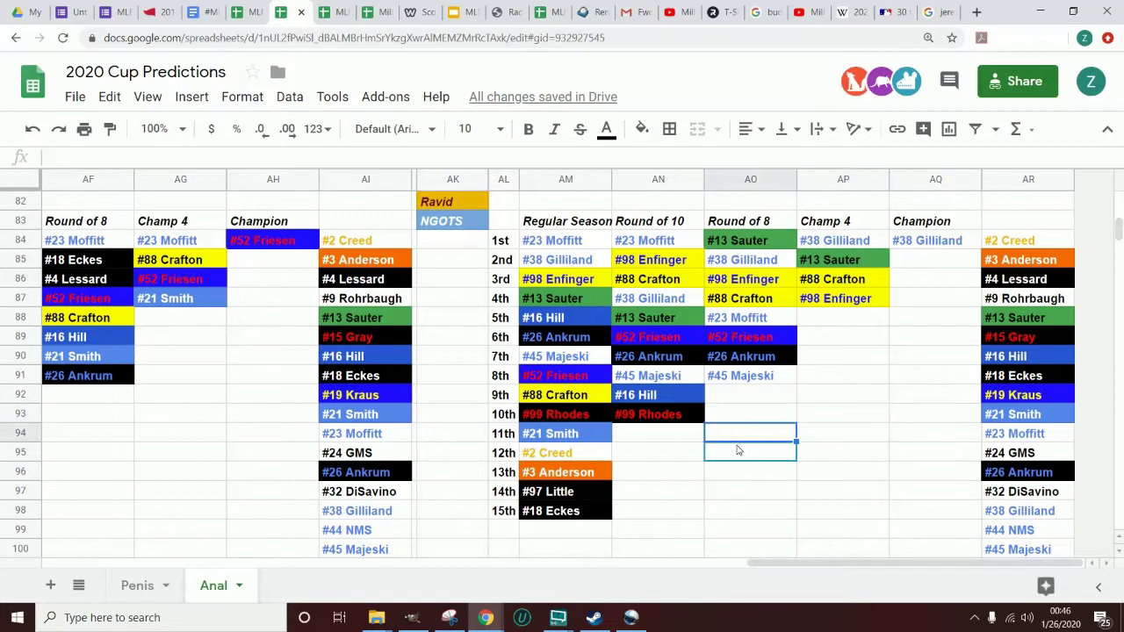
{"action": "key", "text": "Right"}
{"action": "key", "text": "Up"}
{"action": "key", "text": "Up"}
{"action": "key", "text": "Right"}
{"action": "key", "text": "Up"}
{"action": "key", "text": "Up"}
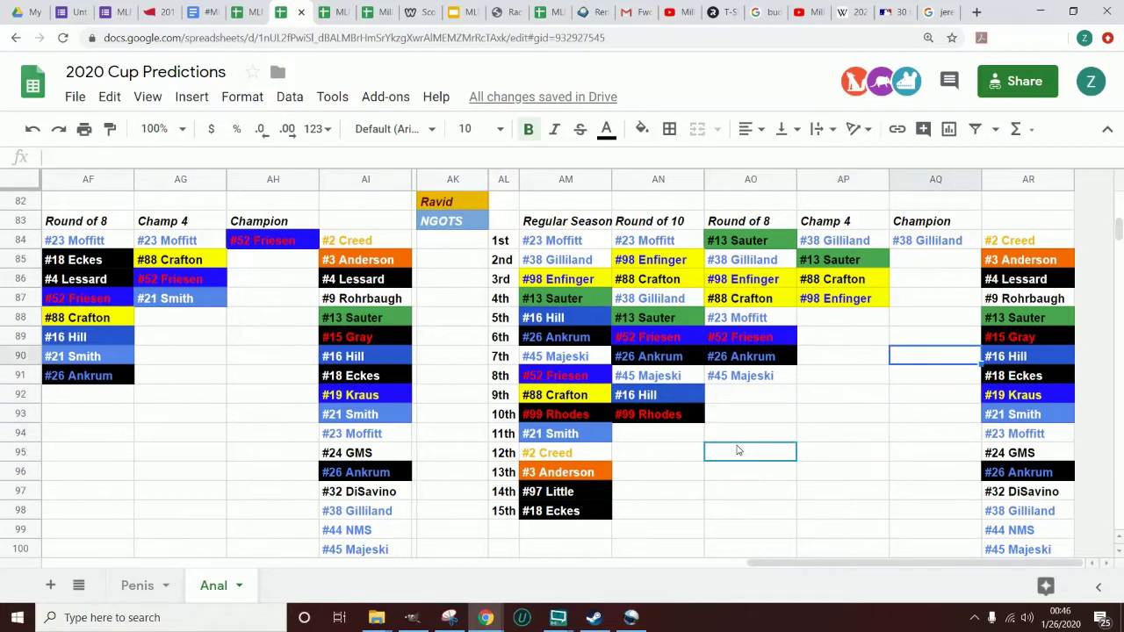
{"action": "key", "text": "Up"}
{"action": "key", "text": "Up"}
{"action": "key", "text": "Down"}
{"action": "key", "text": "Down"}
{"action": "key", "text": "Down"}
{"action": "key", "text": "Down"}
{"action": "key", "text": "Down"}
{"action": "key", "text": "Up"}
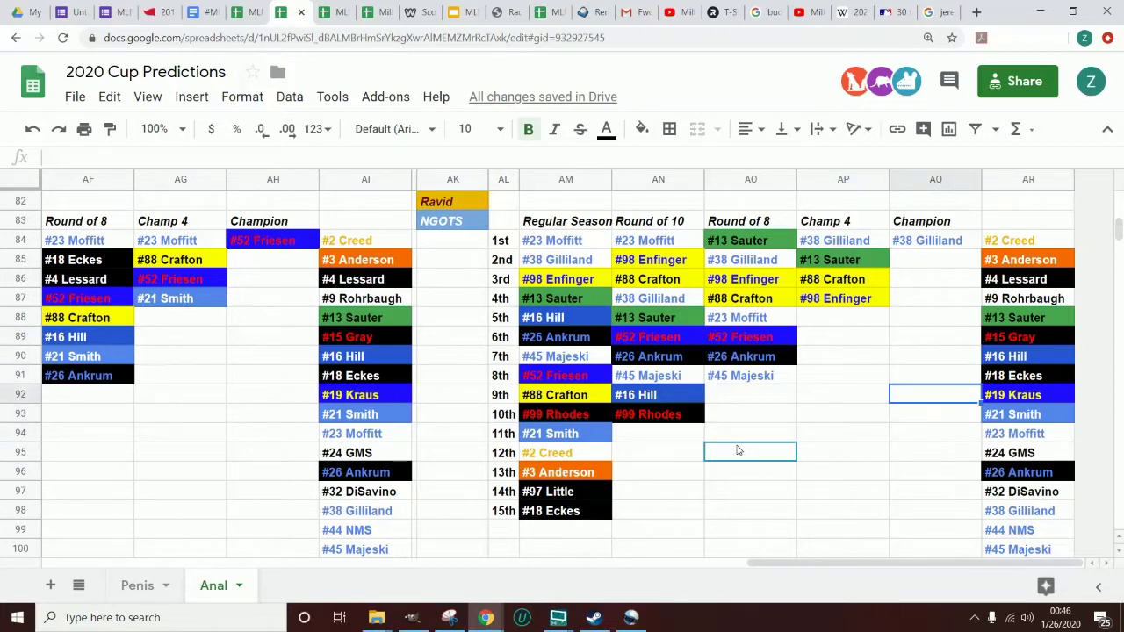
{"action": "key", "text": "Left"}
{"action": "key", "text": "Down"}
{"action": "key", "text": "Down"}
{"action": "key", "text": "Left"}
{"action": "key", "text": "Down"}
{"action": "key", "text": "Down"}
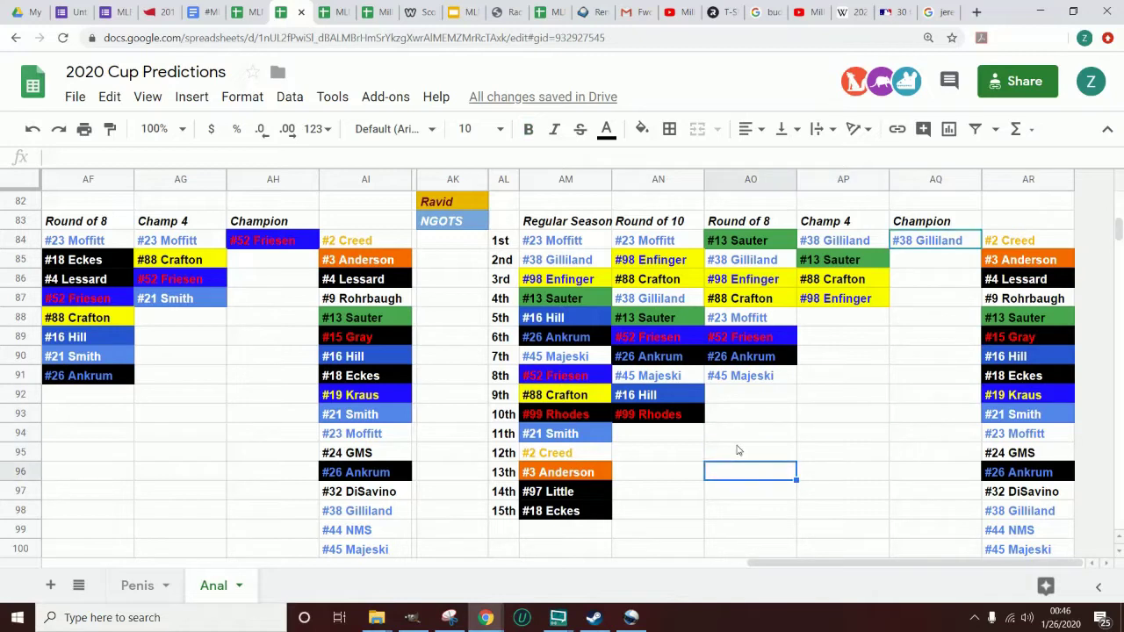
{"action": "key", "text": "Down"}
{"action": "key", "text": "Down"}
{"action": "key", "text": "Down"}
{"action": "key", "text": "Left"}
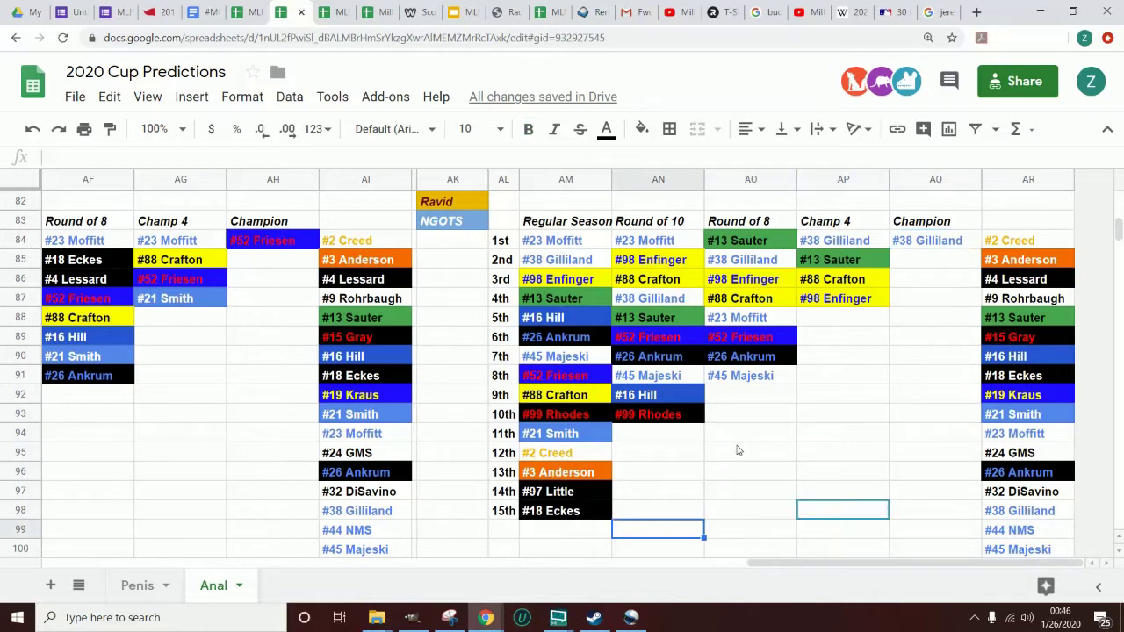
{"action": "key", "text": "Right"}
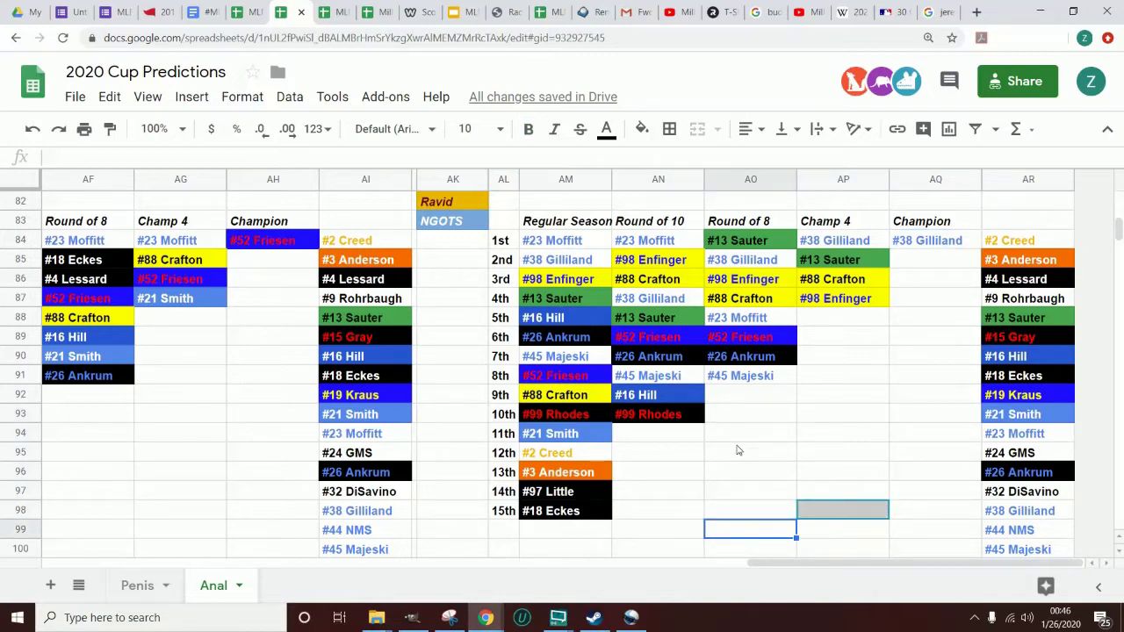
{"action": "key", "text": "Up"}
{"action": "key", "text": "Up"}
{"action": "key", "text": "Up"}
{"action": "key", "text": "Up"}
{"action": "key", "text": "Up"}
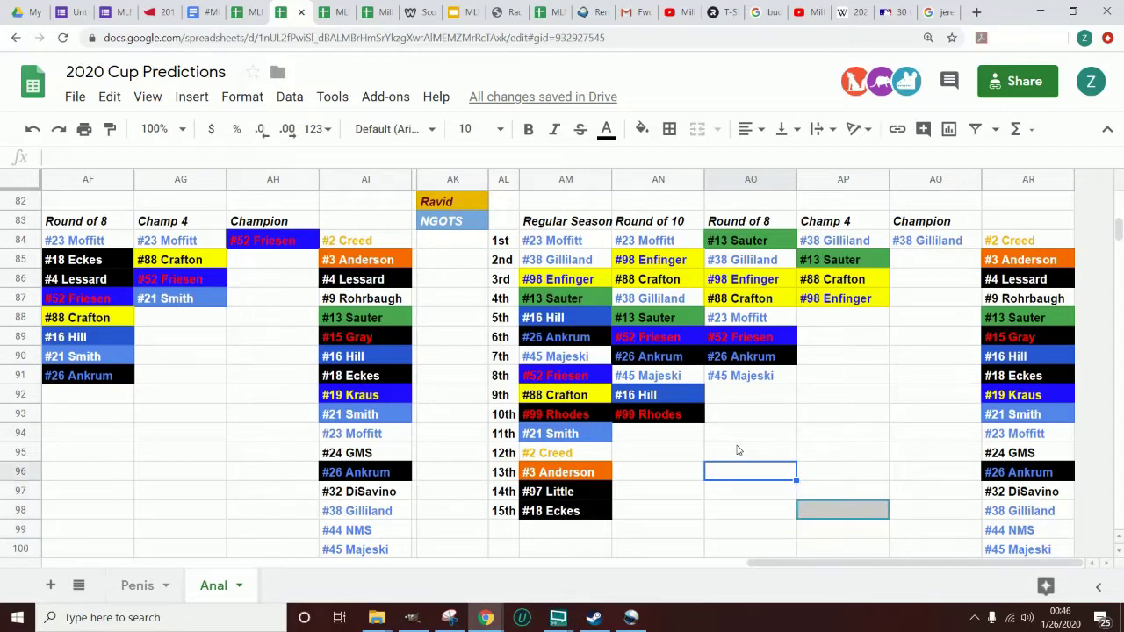
{"action": "key", "text": "Left"}
{"action": "key", "text": "Left"}
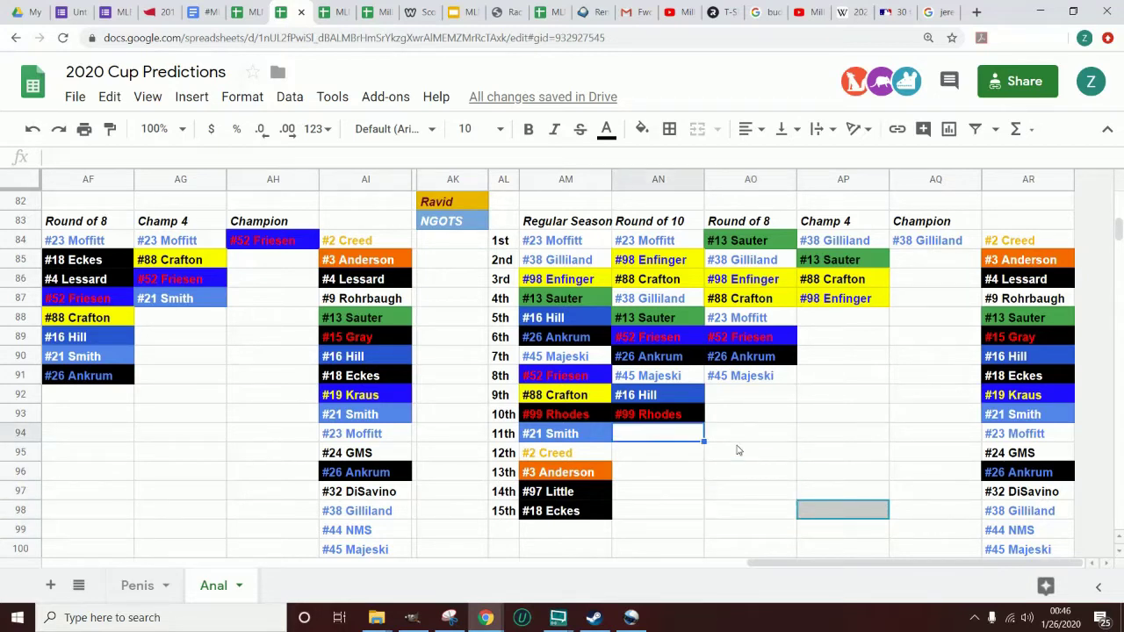
{"action": "key", "text": "Right"}
{"action": "key", "text": "Right"}
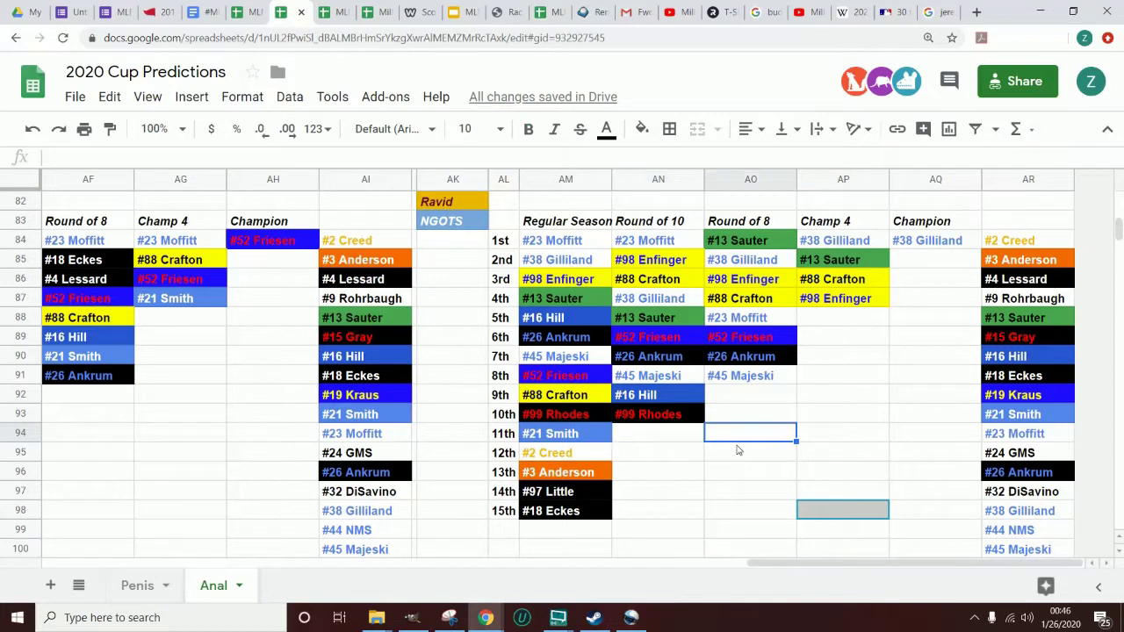
{"action": "key", "text": "Left"}
{"action": "key", "text": "Left"}
{"action": "key", "text": "Right"}
{"action": "key", "text": "Right"}
{"action": "key", "text": "Right"}
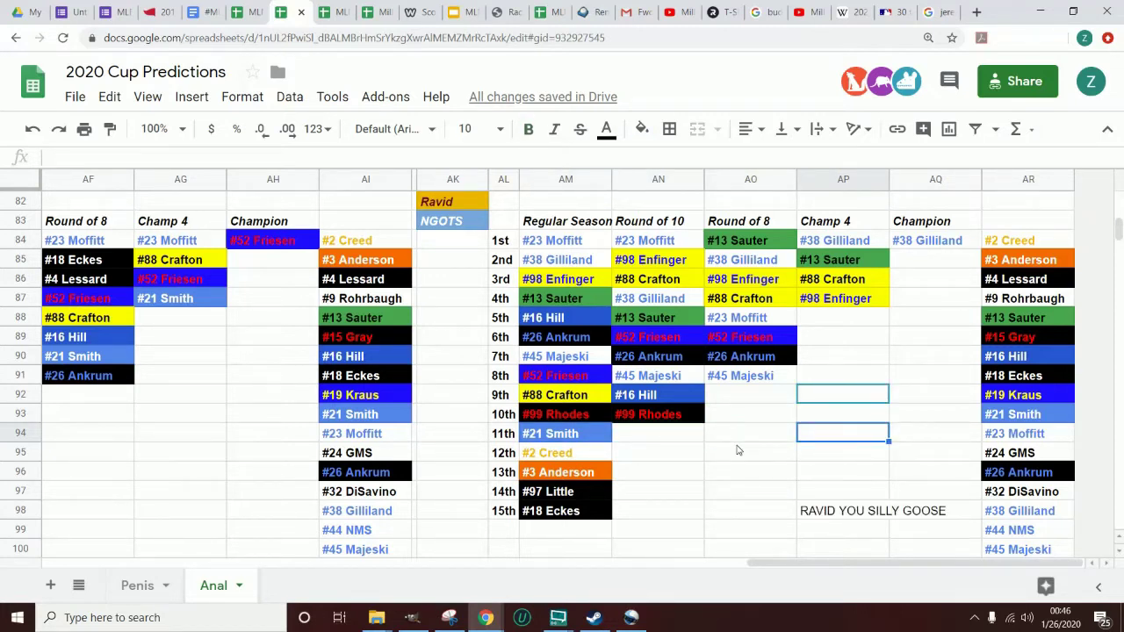
Check the 11th- to 15th-place Regular Season picks in column AM of the fifth NGOTS block
{"action": "key", "text": "Left"}
{"action": "key", "text": "Left"}
{"action": "key", "text": "Left"}
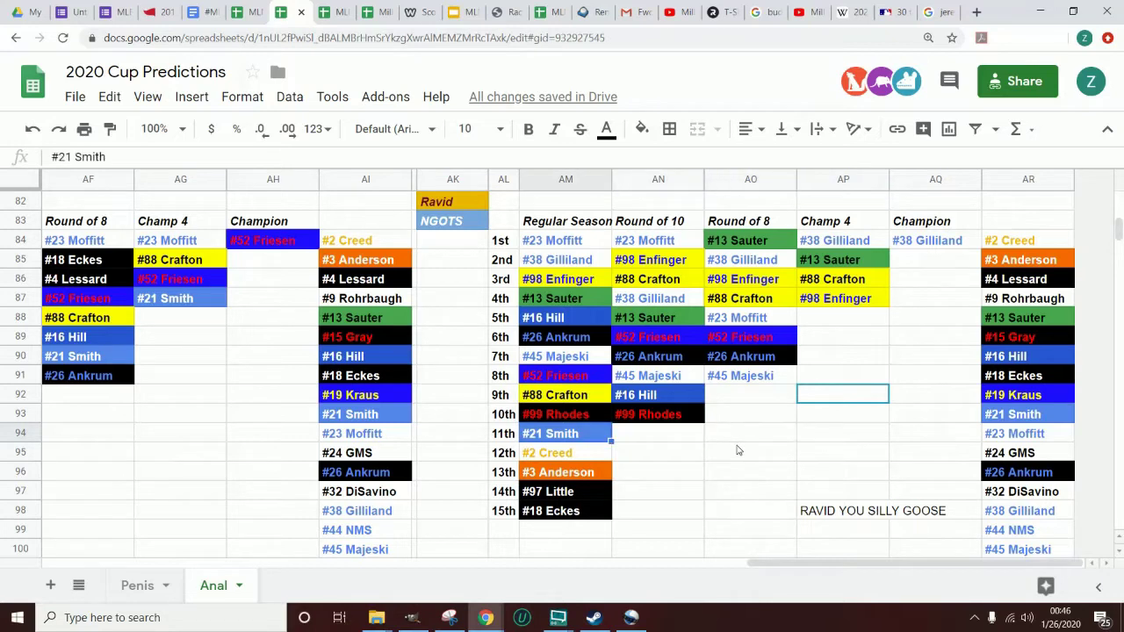
{"action": "key", "text": "Left"}
{"action": "key", "text": "Right"}
{"action": "key", "text": "Down"}
{"action": "key", "text": "Down"}
{"action": "key", "text": "Down"}
{"action": "key", "text": "Down"}
{"action": "key", "text": "Down"}
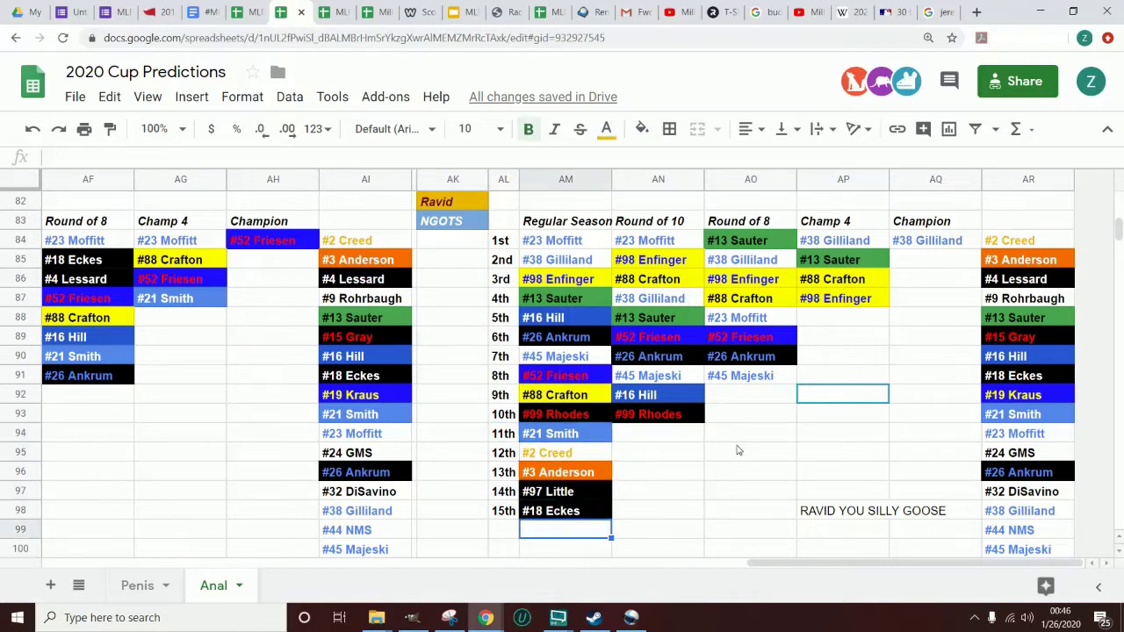
Check the driver list in column AR beside the fifth NGOTS block, from row 99 up to row 92
{"action": "key", "text": "Right"}
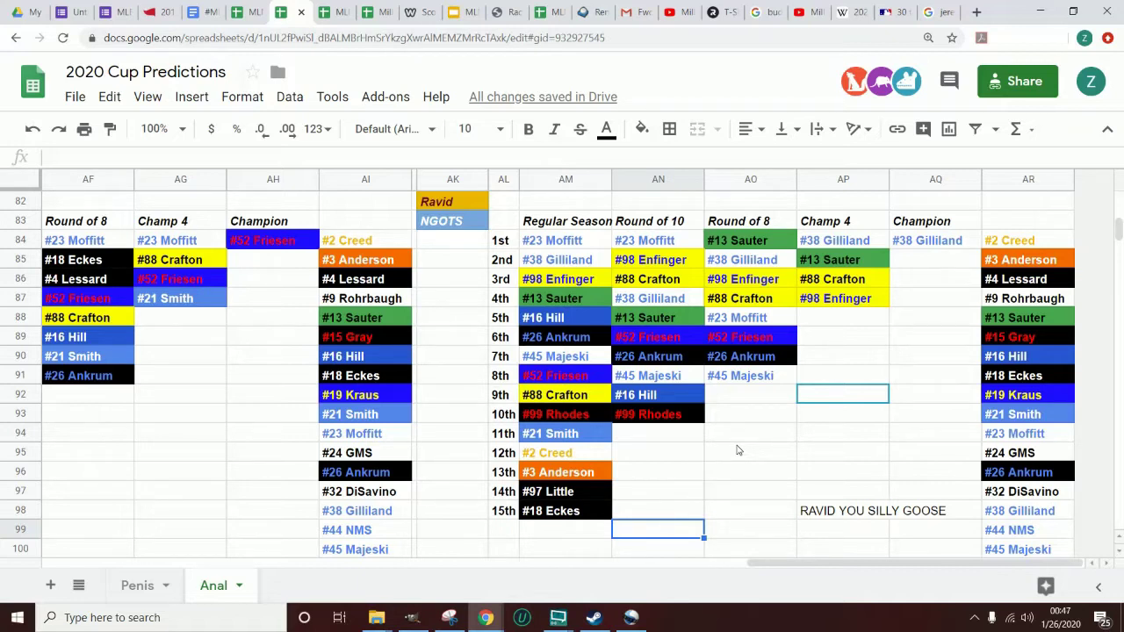
{"action": "key", "text": "Right"}
{"action": "key", "text": "Right"}
{"action": "key", "text": "Right"}
{"action": "key", "text": "Right"}
{"action": "key", "text": "Up"}
{"action": "key", "text": "Up"}
{"action": "key", "text": "Up"}
{"action": "key", "text": "Up"}
{"action": "key", "text": "Up"}
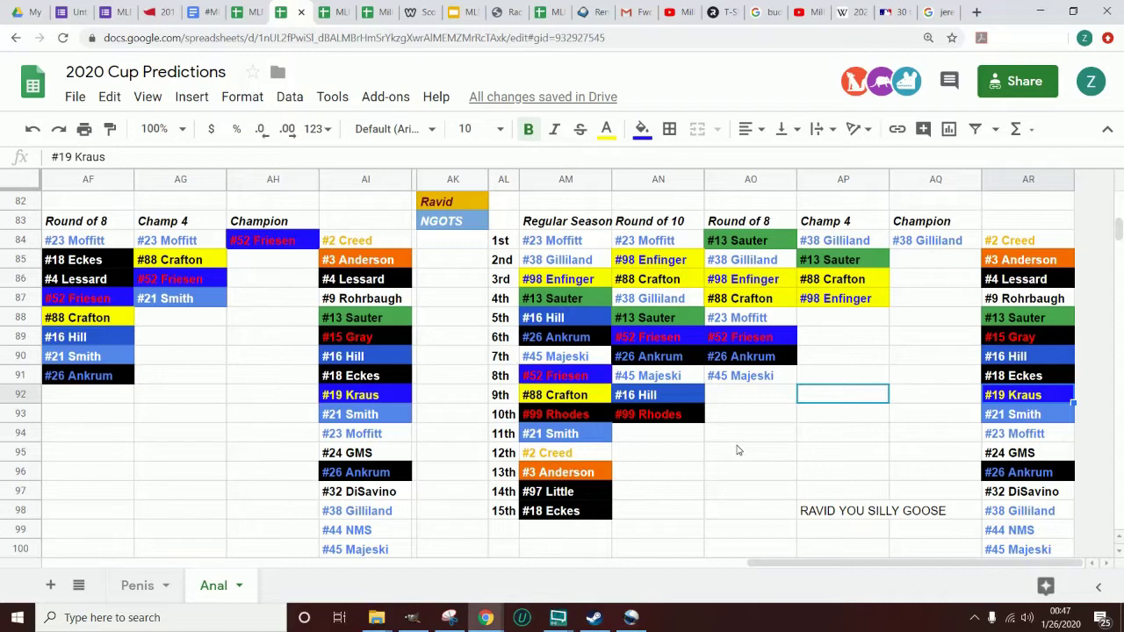
{"action": "key", "text": "Left"}
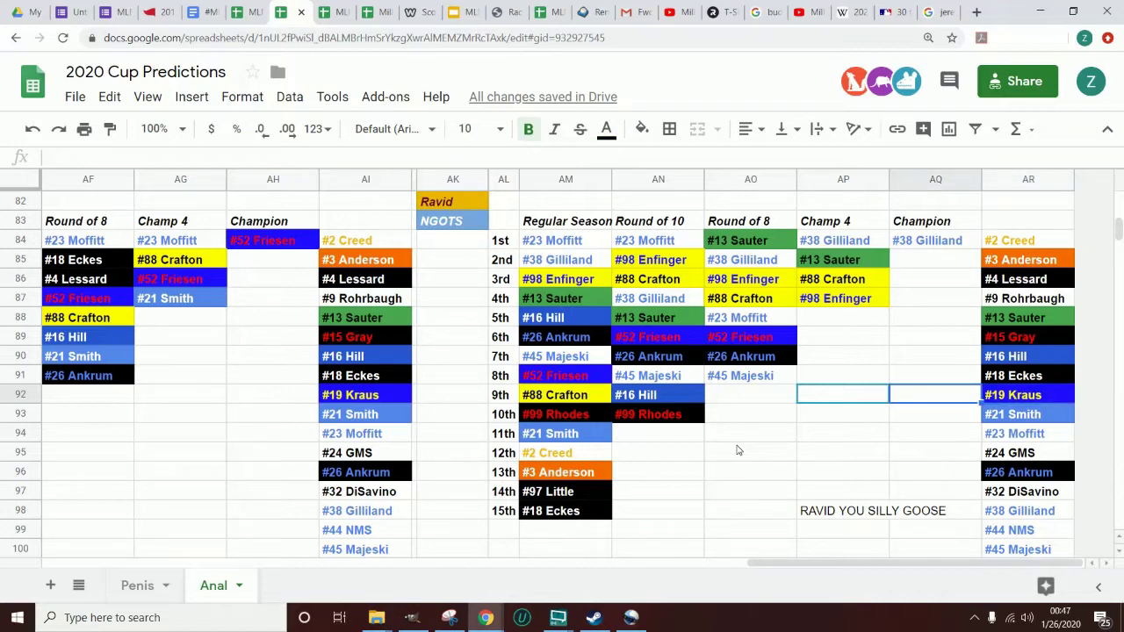
{"action": "key", "text": "Down"}
{"action": "key", "text": "Down"}
{"action": "key", "text": "Down"}
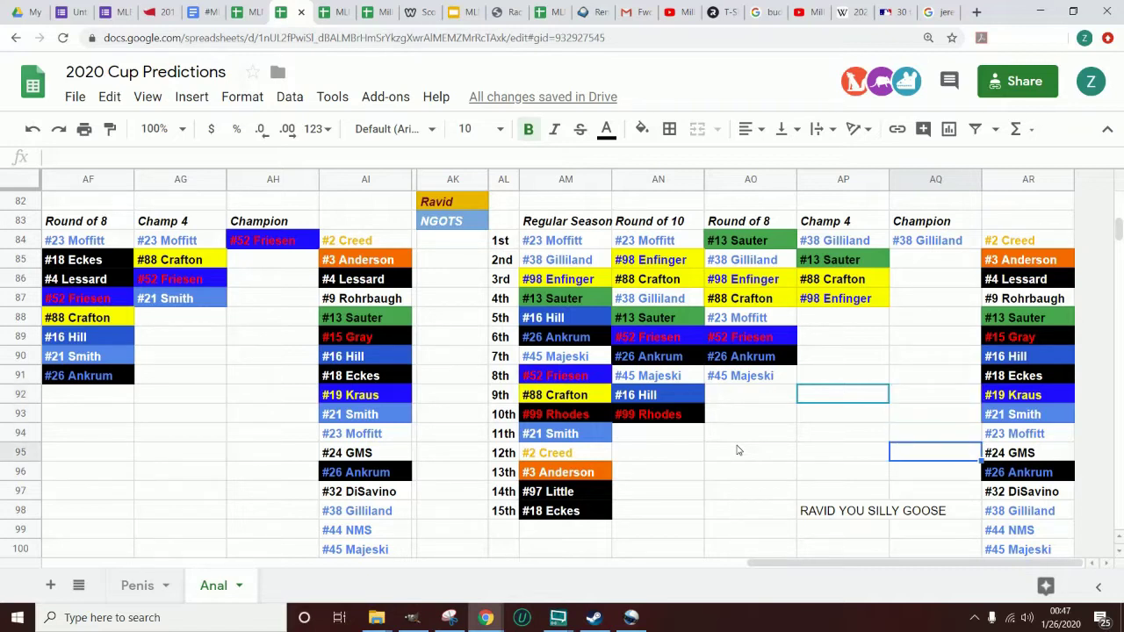
{"action": "key", "text": "Left"}
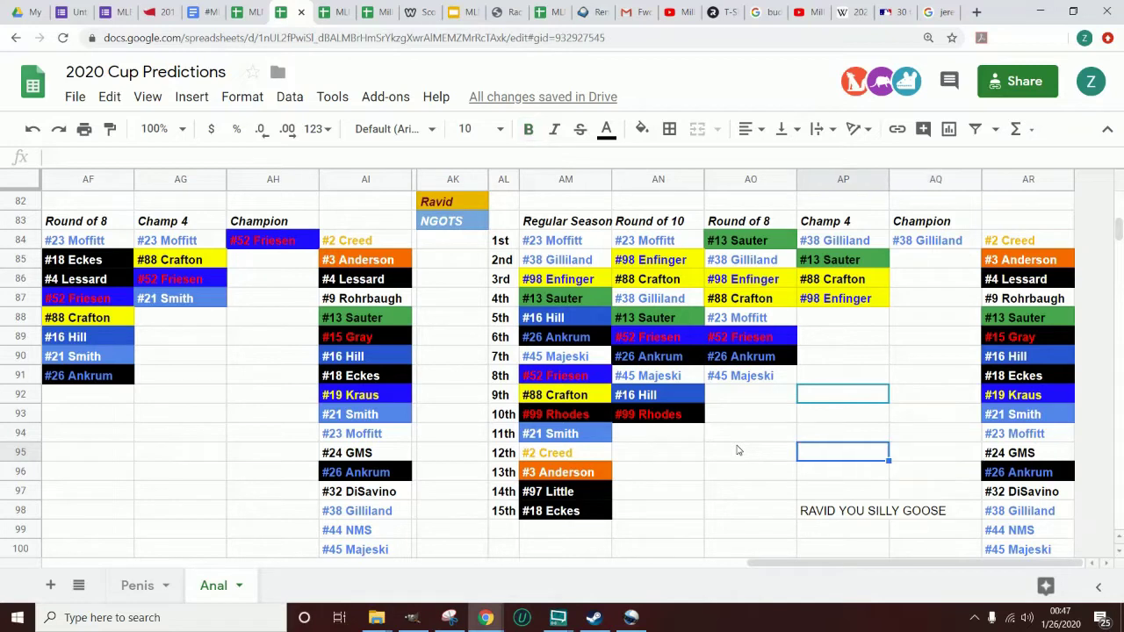
{"action": "key", "text": "Left"}
{"action": "key", "text": "Left"}
{"action": "key", "text": "Right"}
{"action": "key", "text": "Up"}
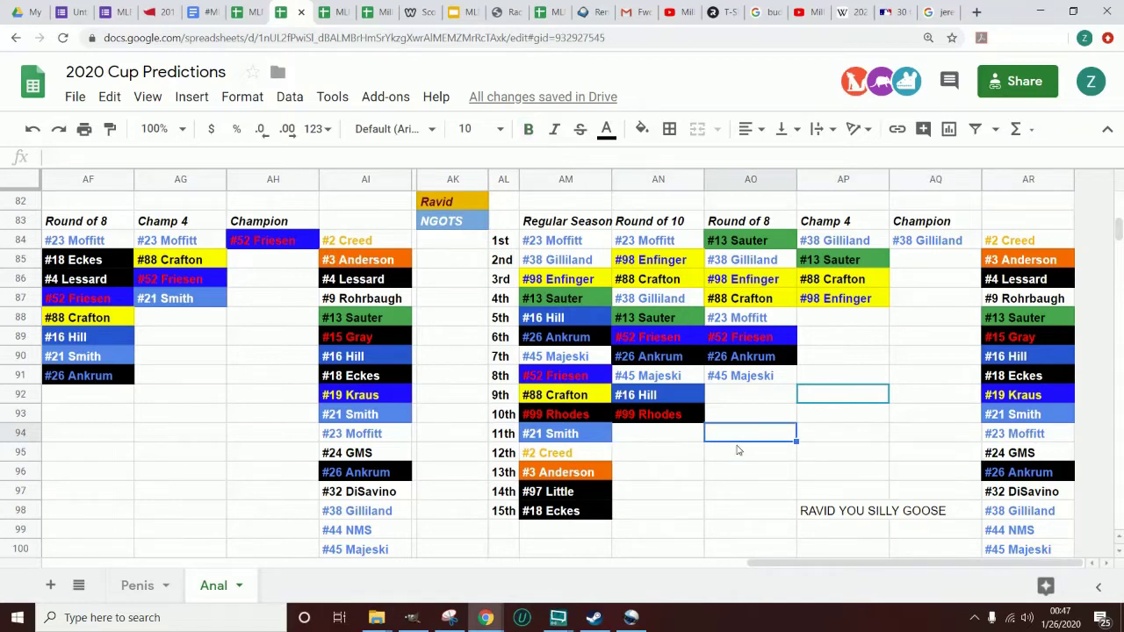
{"action": "key", "text": "Down"}
{"action": "key", "text": "Down"}
{"action": "key", "text": "Down"}
{"action": "key", "text": "Down"}
{"action": "key", "text": "Down"}
{"action": "key", "text": "Left"}
{"action": "key", "text": "Right"}
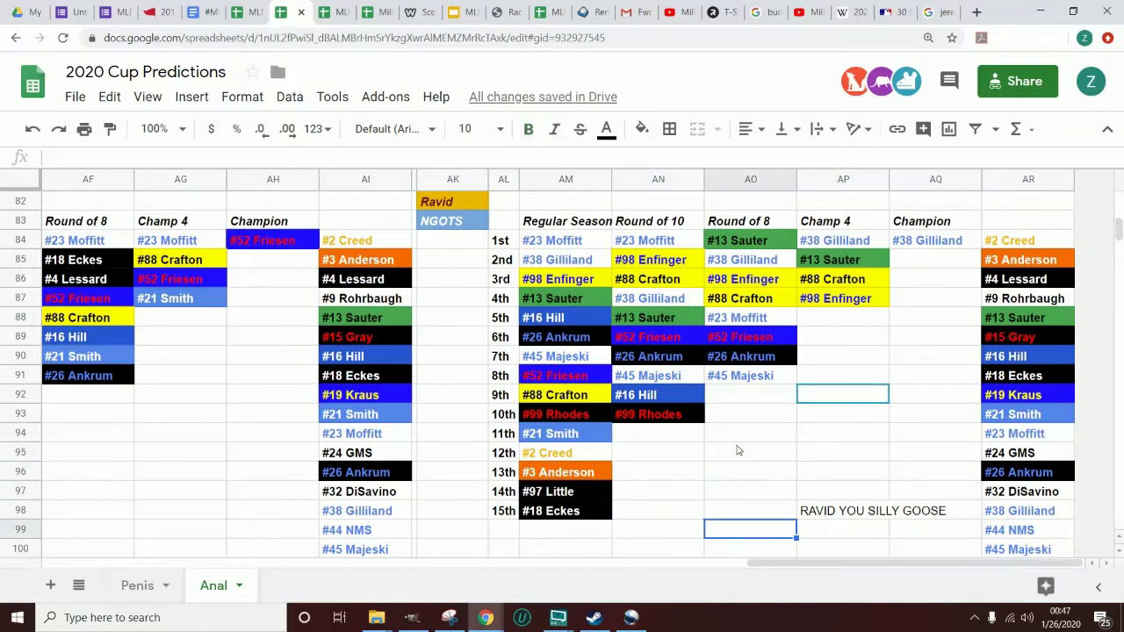
{"action": "key", "text": "Up"}
{"action": "key", "text": "Up"}
{"action": "key", "text": "Up"}
{"action": "key", "text": "Up"}
{"action": "key", "text": "Up"}
{"action": "key", "text": "Right"}
{"action": "key", "text": "Right"}
{"action": "key", "text": "Left"}
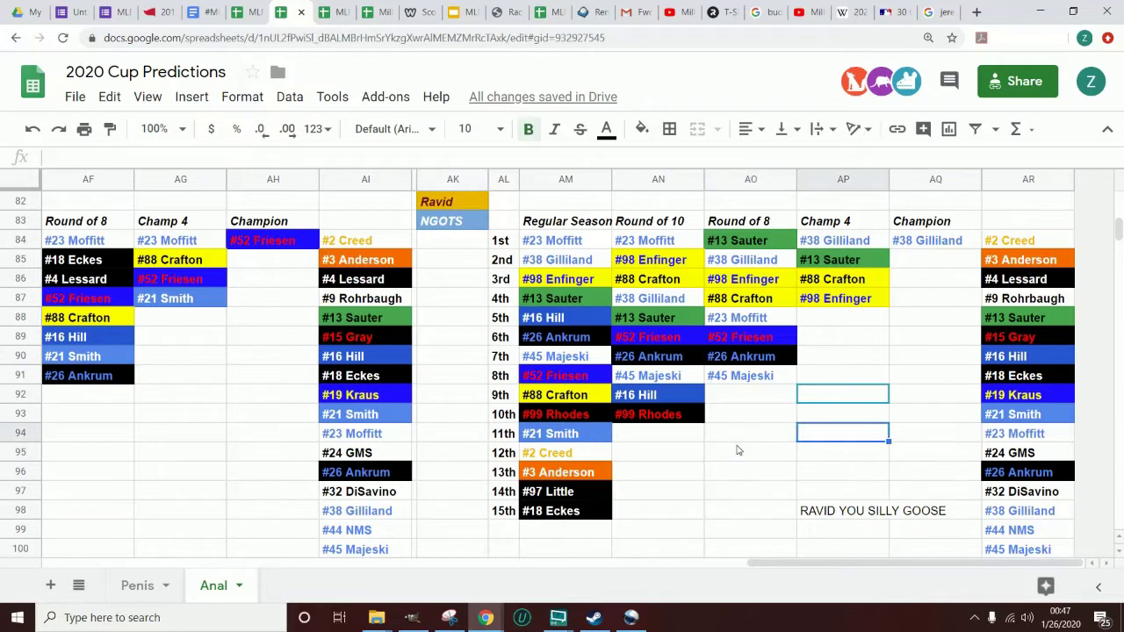
{"action": "key", "text": "Up"}
{"action": "key", "text": "Up"}
{"action": "key", "text": "Right"}
{"action": "key", "text": "Up"}
{"action": "key", "text": "Up"}
{"action": "key", "text": "Up"}
{"action": "key", "text": "Up"}
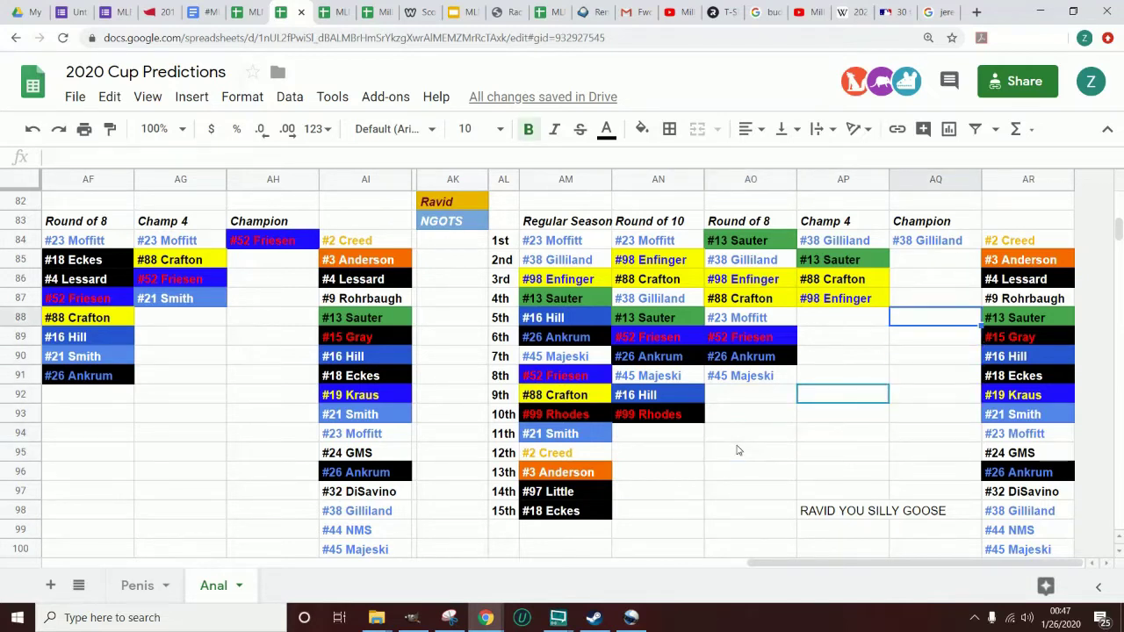
{"action": "key", "text": "Down"}
{"action": "key", "text": "Down"}
{"action": "key", "text": "Down"}
{"action": "key", "text": "Down"}
{"action": "key", "text": "Left"}
{"action": "key", "text": "Down"}
{"action": "key", "text": "Down"}
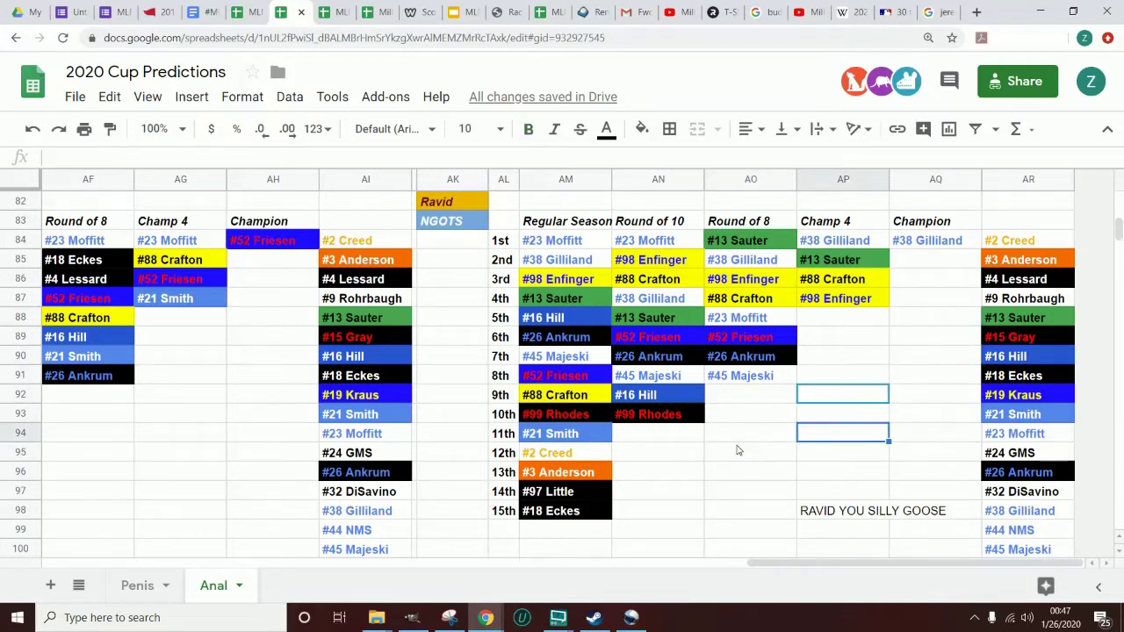
{"action": "key", "text": "Left"}
{"action": "key", "text": "Down"}
{"action": "key", "text": "Down"}
{"action": "key", "text": "Down"}
{"action": "key", "text": "Down"}
{"action": "key", "text": "Down"}
{"action": "key", "text": "Left"}
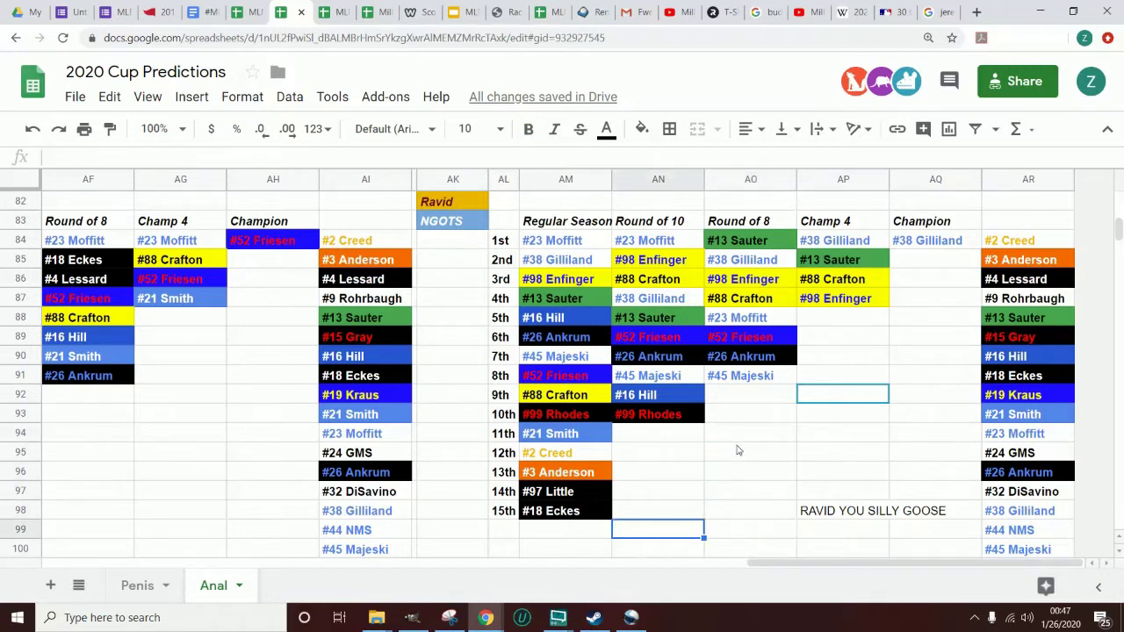
{"action": "key", "text": "Right"}
{"action": "key", "text": "Up"}
{"action": "key", "text": "Up"}
{"action": "key", "text": "Up"}
{"action": "key", "text": "Up"}
{"action": "key", "text": "Up"}
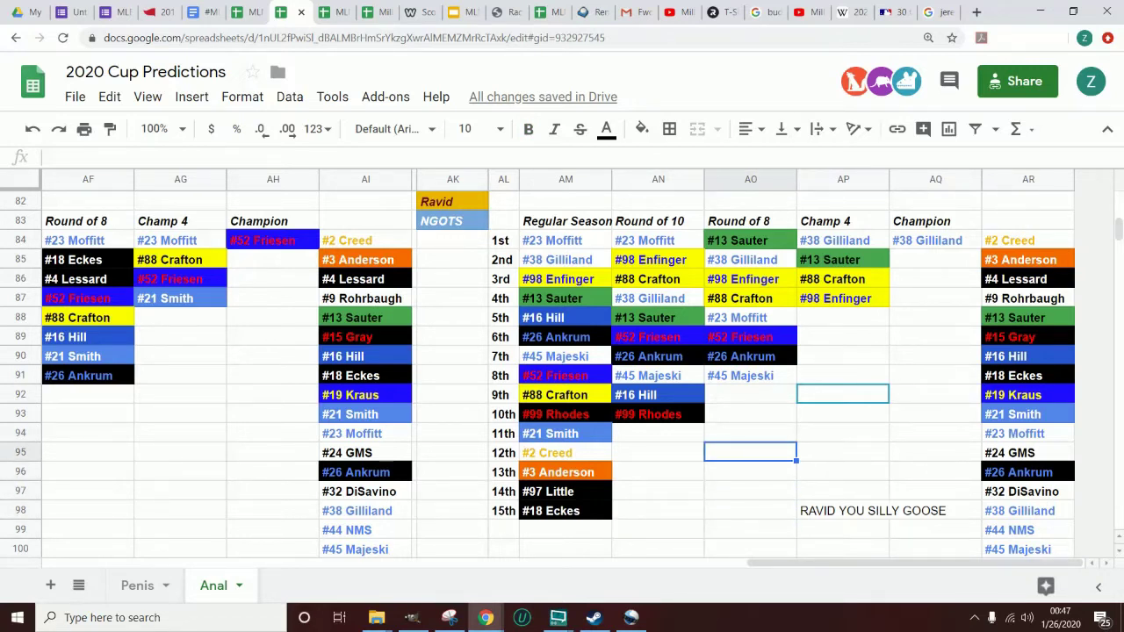
{"action": "key", "text": "Right"}
{"action": "key", "text": "Up"}
{"action": "key", "text": "Up"}
{"action": "key", "text": "Right"}
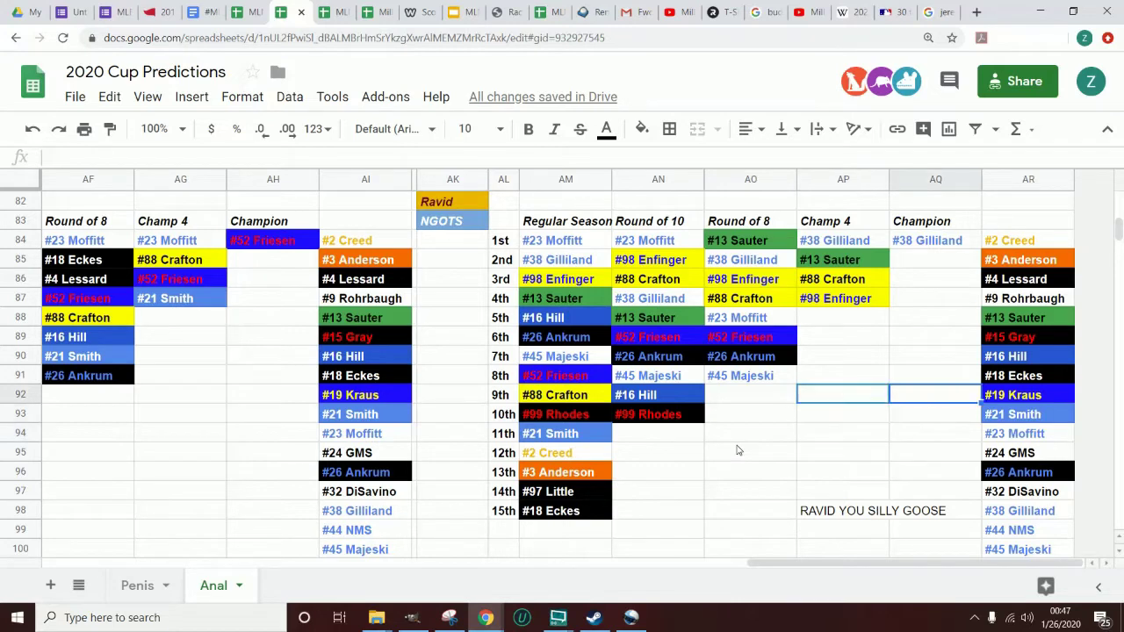
{"action": "key", "text": "Up"}
{"action": "key", "text": "Up"}
{"action": "key", "text": "Up"}
{"action": "key", "text": "Up"}
{"action": "key", "text": "Down"}
{"action": "key", "text": "Down"}
{"action": "key", "text": "Down"}
{"action": "key", "text": "Down"}
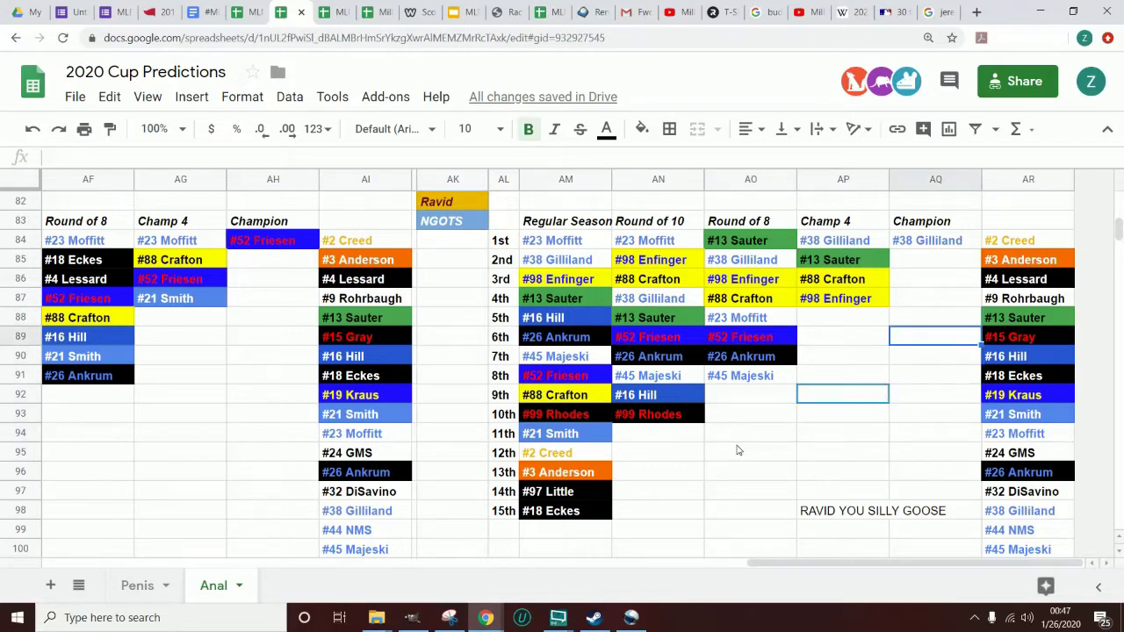
{"action": "key", "text": "Left"}
{"action": "key", "text": "Down"}
{"action": "key", "text": "Down"}
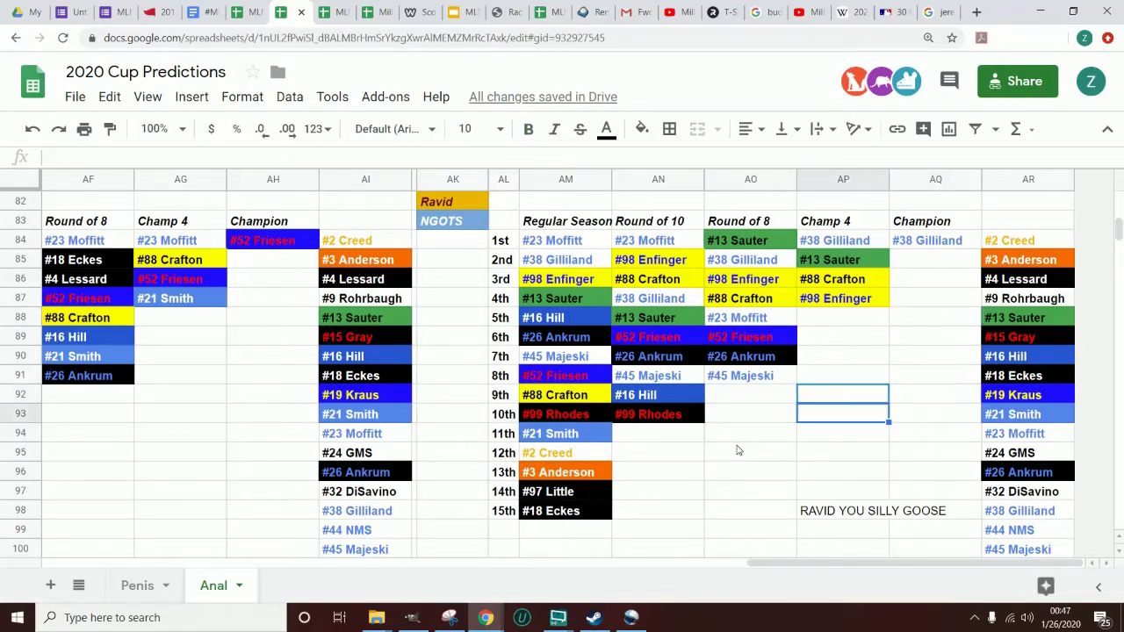
{"action": "key", "text": "Left"}
{"action": "key", "text": "Down"}
{"action": "key", "text": "Down"}
{"action": "key", "text": "Down"}
{"action": "key", "text": "Down"}
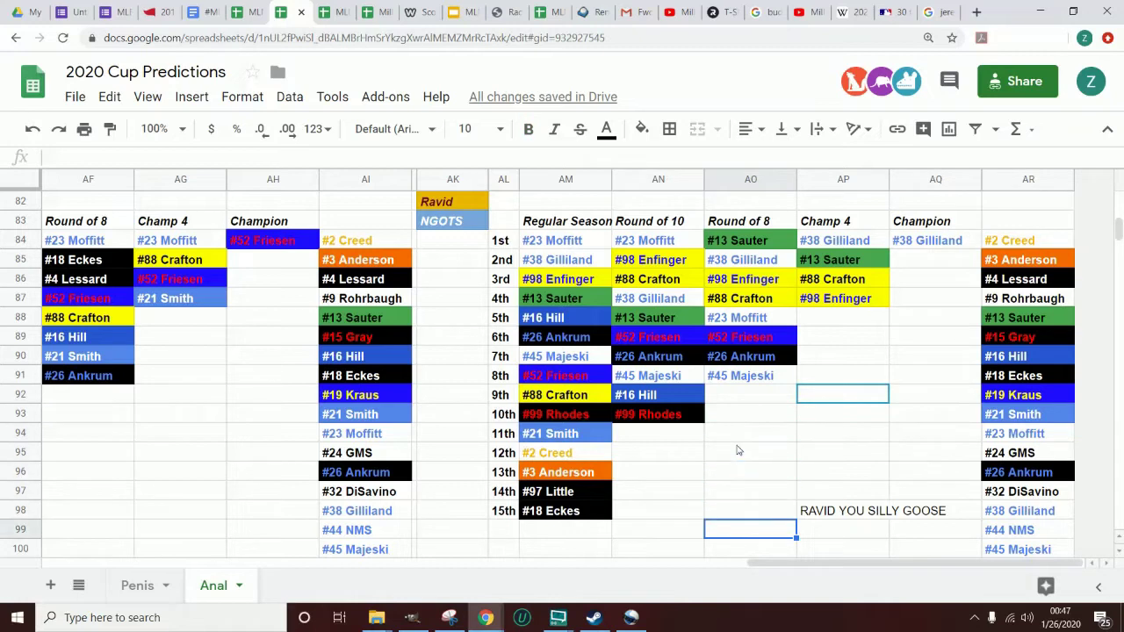
{"action": "key", "text": "Down"}
{"action": "key", "text": "Left"}
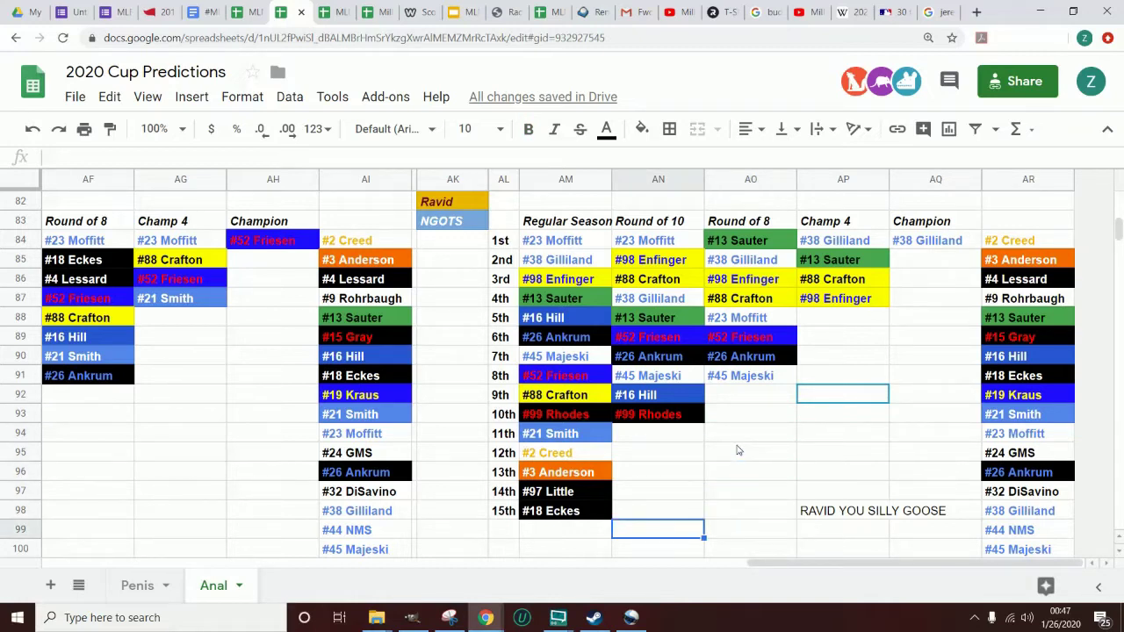
{"action": "key", "text": "Right"}
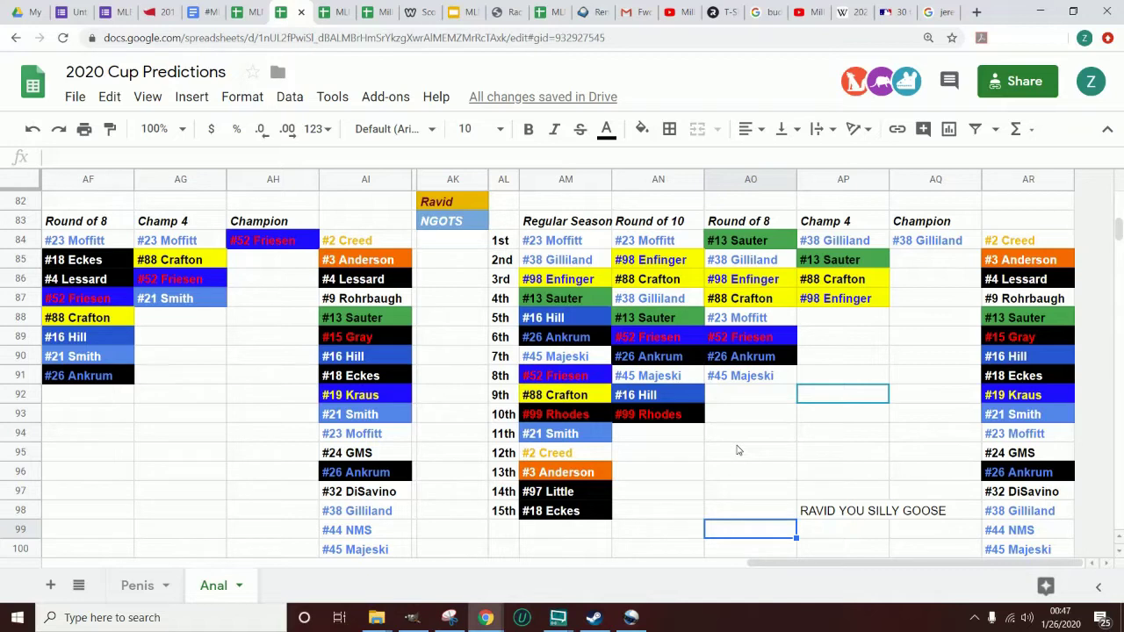
{"action": "key", "text": "Left"}
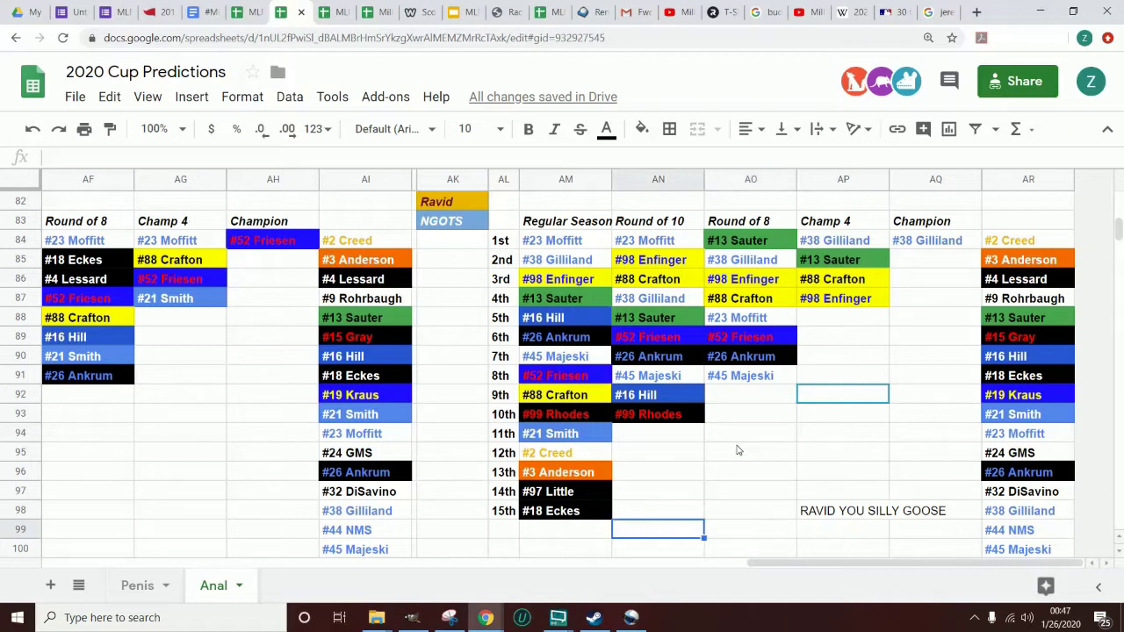
Review the fifth NGOTS block's Round of 10 picks in column AN, from the 10th up to the 1st
{"action": "key", "text": "Up"}
{"action": "key", "text": "Up"}
{"action": "key", "text": "Up"}
{"action": "key", "text": "Up"}
{"action": "key", "text": "Up"}
{"action": "key", "text": "Up"}
{"action": "key", "text": "Up"}
{"action": "key", "text": "Up"}
{"action": "key", "text": "Up"}
{"action": "key", "text": "Up"}
{"action": "key", "text": "Up"}
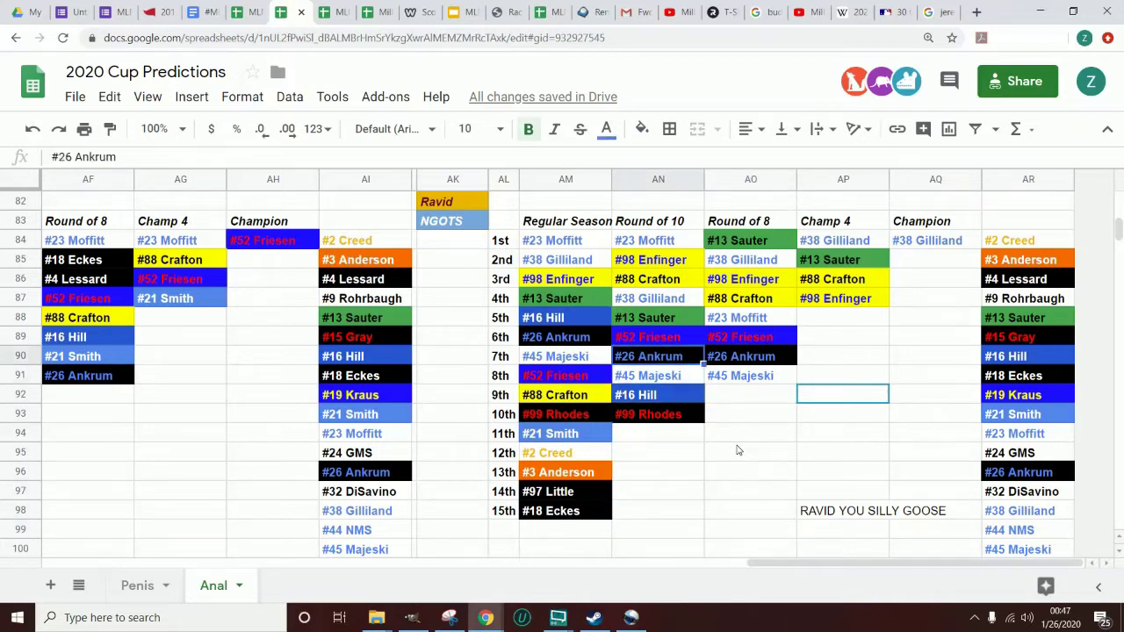
{"action": "key", "text": "Up"}
{"action": "key", "text": "Up"}
{"action": "key", "text": "Up"}
{"action": "key", "text": "Up"}
{"action": "key", "text": "Up"}
{"action": "key", "text": "Up"}
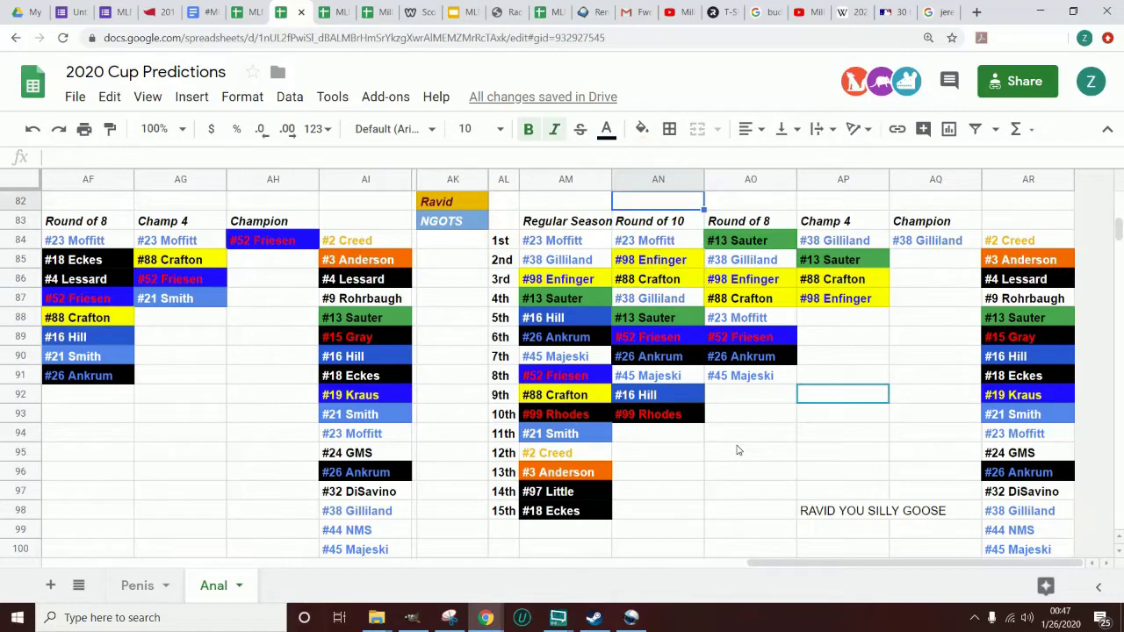
Go from the fifth NGOTS block back to the first predictor's Xfinity block, starting at cell A43
{"action": "key", "text": "Left"}
{"action": "key", "text": "Left"}
{"action": "key", "text": "Left"}
{"action": "key", "text": "Left"}
{"action": "key", "text": "Left"}
{"action": "key", "text": "Left"}
{"action": "key", "text": "Left"}
{"action": "key", "text": "Left"}
{"action": "key", "text": "Left"}
{"action": "key", "text": "Left"}
{"action": "key", "text": "Left"}
{"action": "key", "text": "Left"}
{"action": "key", "text": "Left"}
{"action": "key", "text": "Left"}
{"action": "key", "text": "Left"}
{"action": "key", "text": "Left"}
{"action": "key", "text": "Left"}
{"action": "key", "text": "Left"}
{"action": "key", "text": "Left"}
{"action": "key", "text": "Left"}
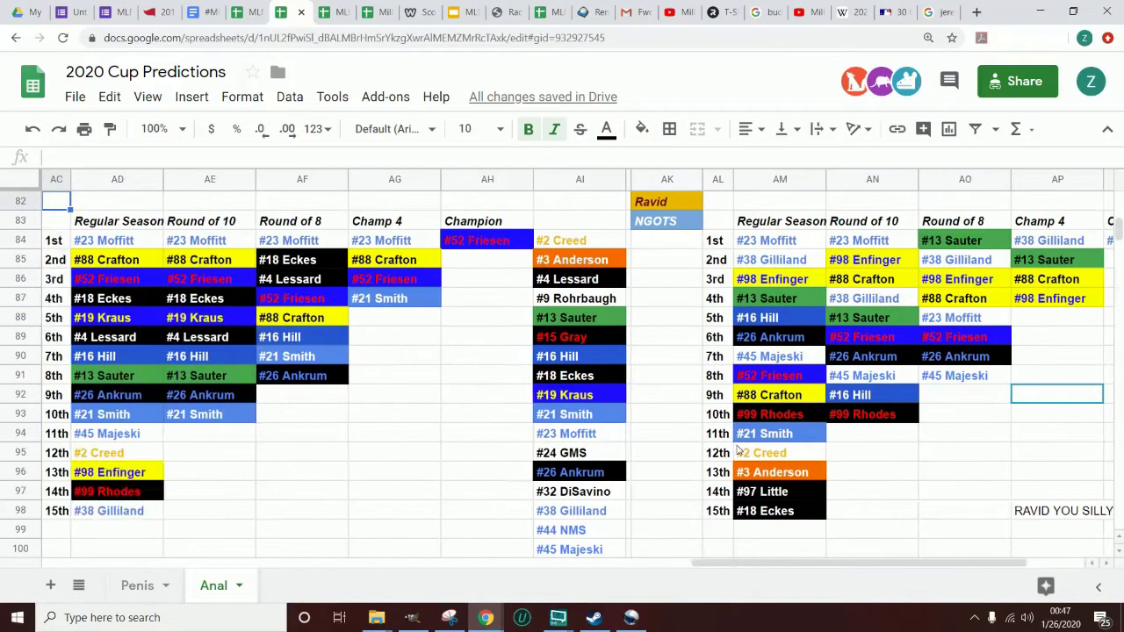
{"action": "key", "text": "Up"}
{"action": "key", "text": "Up"}
{"action": "key", "text": "Up"}
{"action": "key", "text": "Up"}
{"action": "key", "text": "Up"}
{"action": "key", "text": "Up"}
{"action": "key", "text": "Up"}
{"action": "key", "text": "Up"}
{"action": "key", "text": "Up"}
{"action": "key", "text": "Up"}
{"action": "key", "text": "Up"}
{"action": "key", "text": "Up"}
{"action": "key", "text": "Up"}
{"action": "key", "text": "Up"}
{"action": "key", "text": "Up"}
{"action": "key", "text": "Up"}
{"action": "key", "text": "Up"}
{"action": "key", "text": "Up"}
{"action": "key", "text": "Up"}
{"action": "key", "text": "Up"}
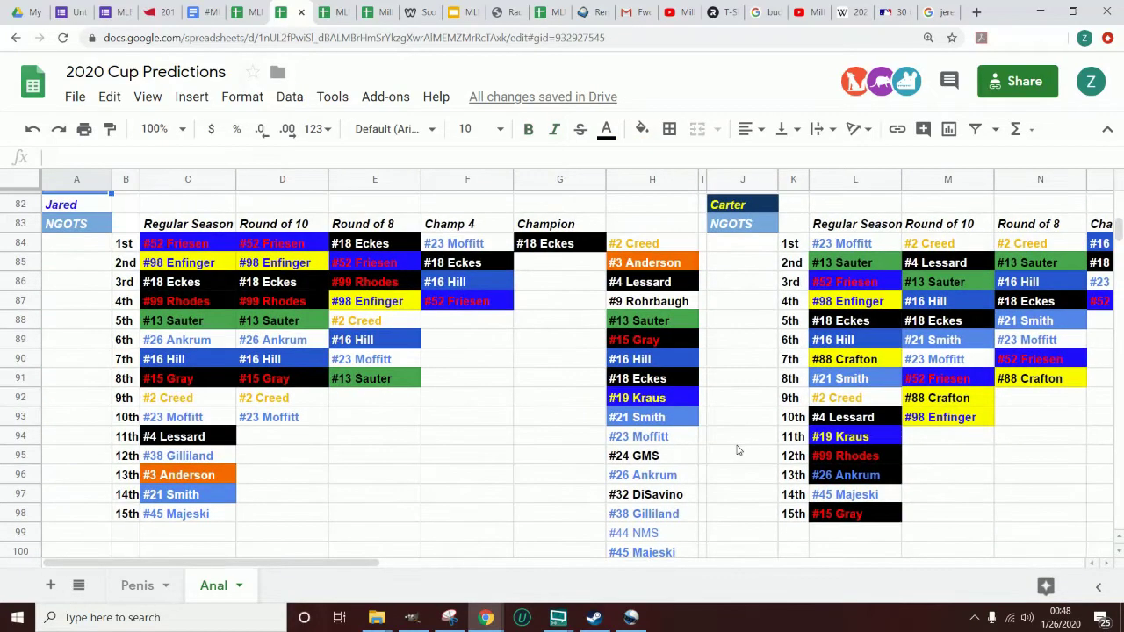
{"action": "key", "text": "Up"}
{"action": "key", "text": "Up"}
{"action": "key", "text": "Up"}
{"action": "key", "text": "Up"}
{"action": "key", "text": "Up"}
{"action": "key", "text": "Up"}
{"action": "key", "text": "Up"}
{"action": "key", "text": "Up"}
{"action": "key", "text": "Up"}
{"action": "key", "text": "Up"}
{"action": "key", "text": "Up"}
{"action": "key", "text": "Up"}
{"action": "key", "text": "Up"}
{"action": "key", "text": "Up"}
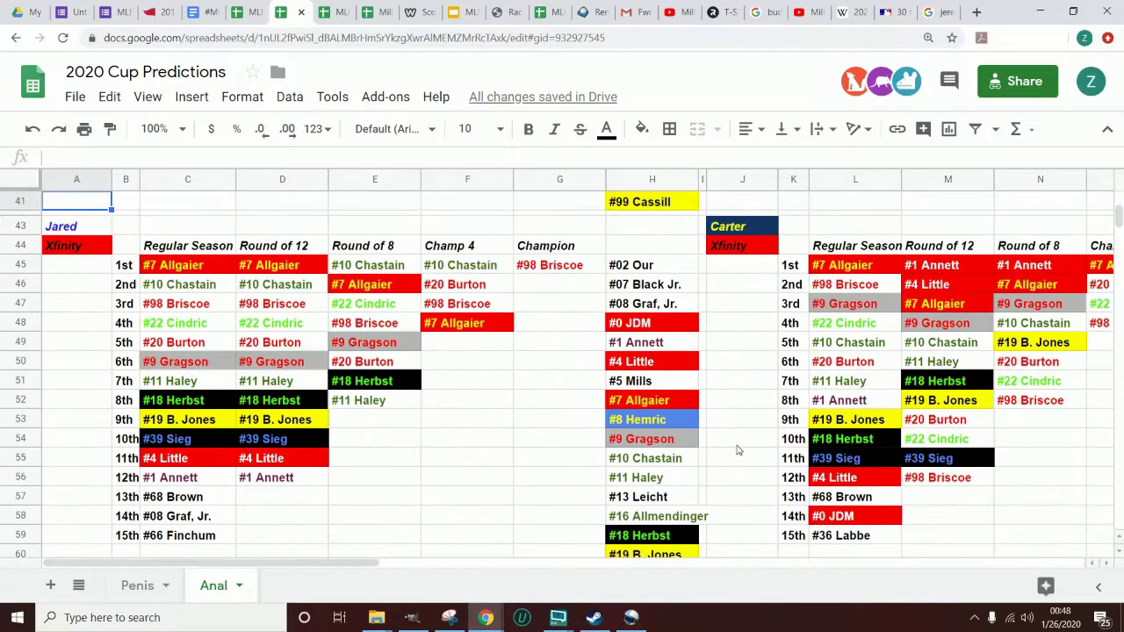
{"action": "key", "text": "Down"}
{"action": "key", "text": "Down"}
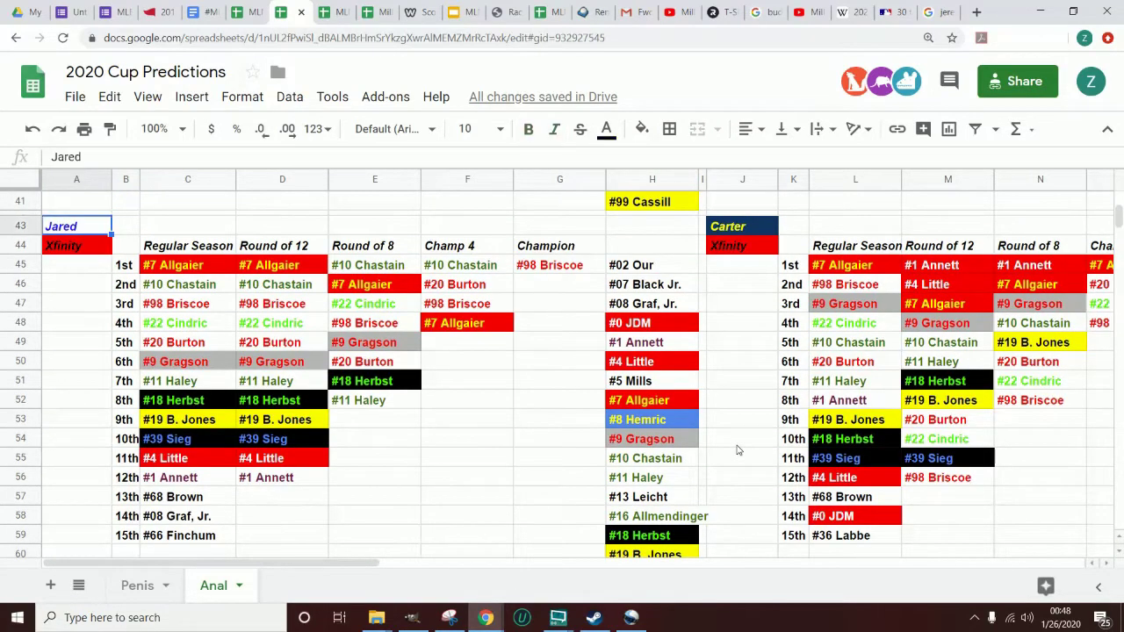
Review the first Xfinity block's Regular Season picks, from the 1st down to the 12th
{"action": "key", "text": "Down"}
{"action": "key", "text": "Down"}
{"action": "key", "text": "Down"}
{"action": "key", "text": "Down"}
{"action": "key", "text": "Down"}
{"action": "key", "text": "Down"}
{"action": "key", "text": "Down"}
{"action": "key", "text": "Down"}
{"action": "key", "text": "Down"}
{"action": "key", "text": "Down"}
{"action": "key", "text": "Down"}
{"action": "key", "text": "Down"}
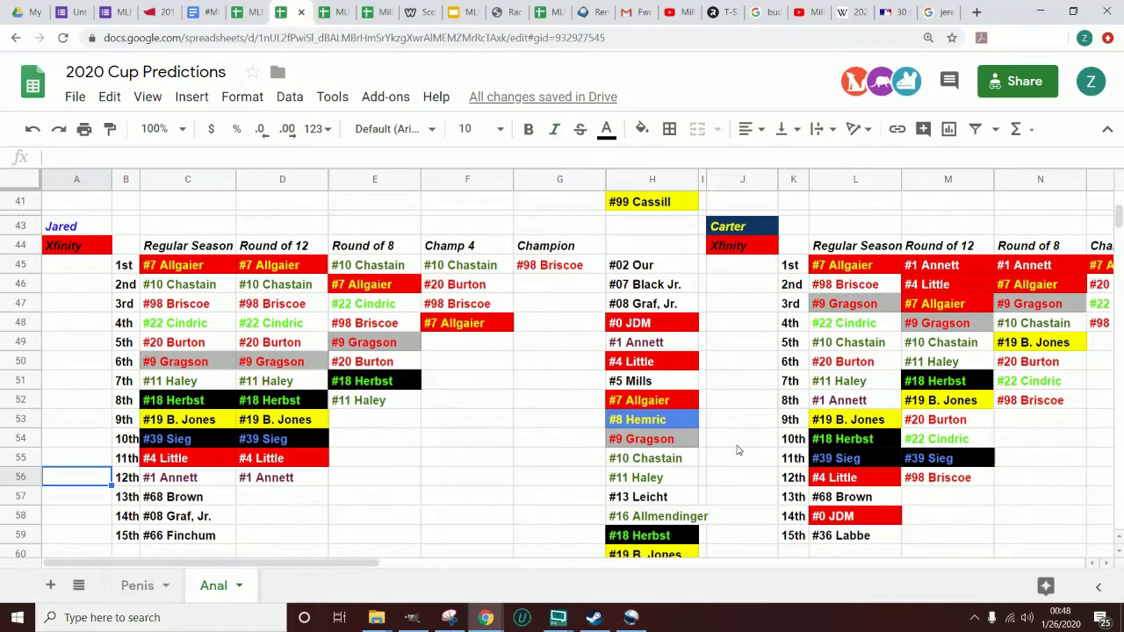
{"action": "key", "text": "Up"}
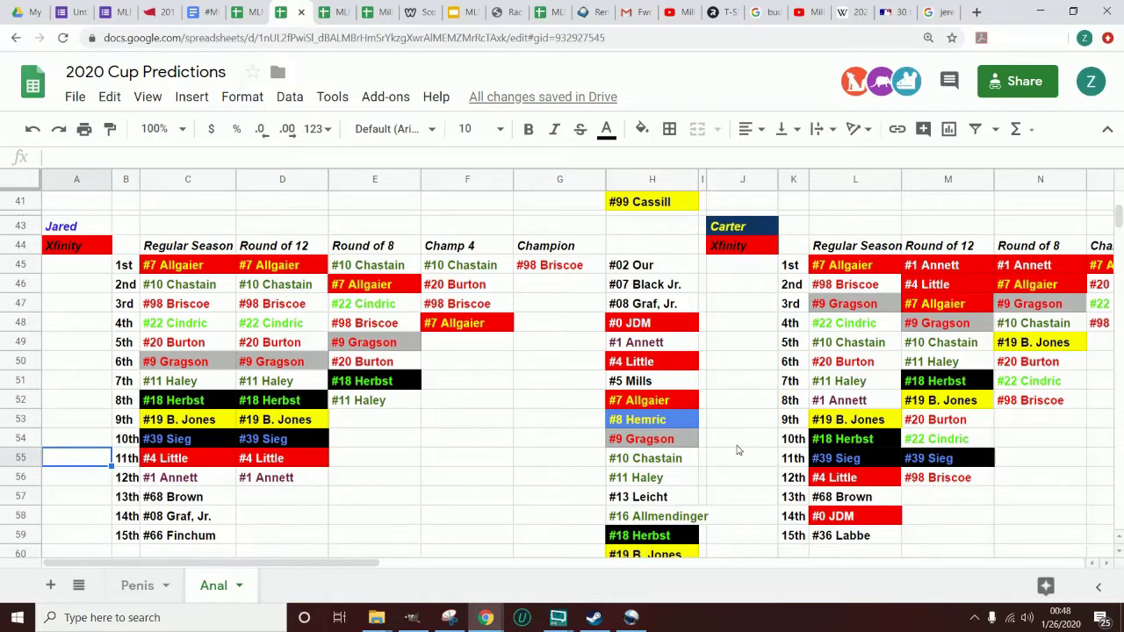
Check the 11th- to 14th-place Regular Season picks and the last Round of 12 picks in the first Xfinity block
{"action": "key", "text": "Right"}
{"action": "key", "text": "Right"}
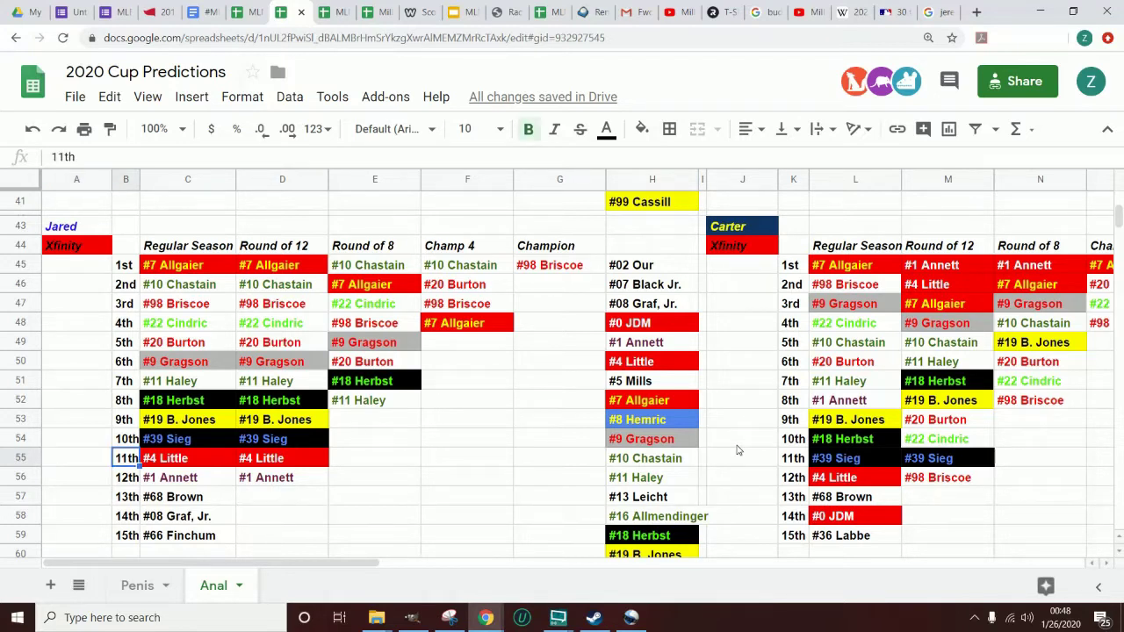
{"action": "key", "text": "Down"}
{"action": "key", "text": "Down"}
{"action": "key", "text": "Down"}
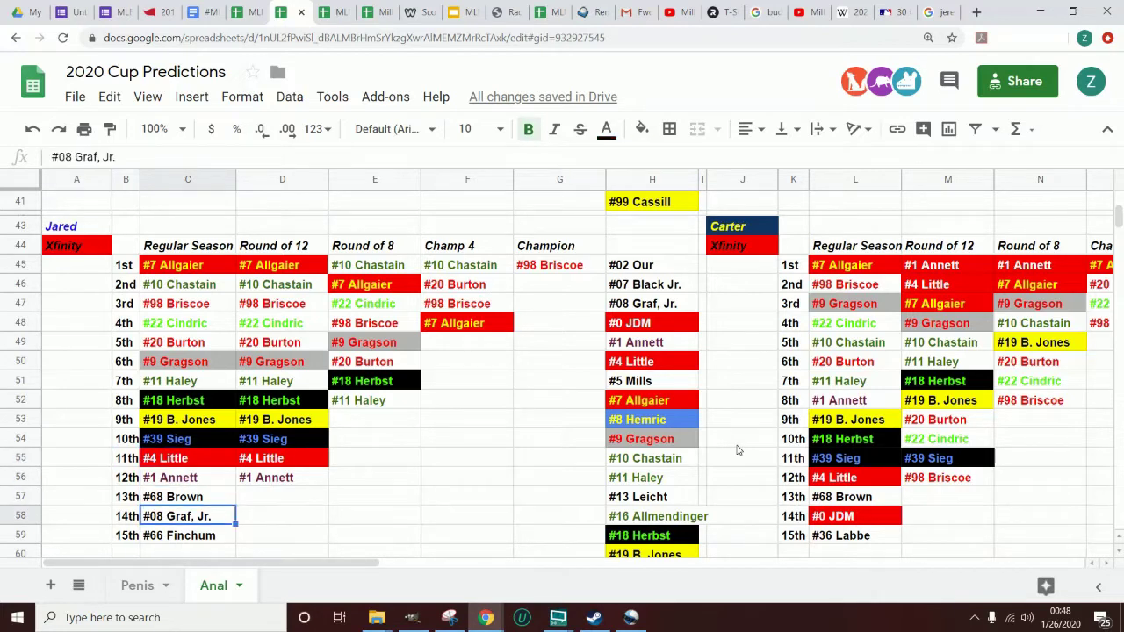
{"action": "key", "text": "Up"}
{"action": "key", "text": "Up"}
{"action": "key", "text": "Up"}
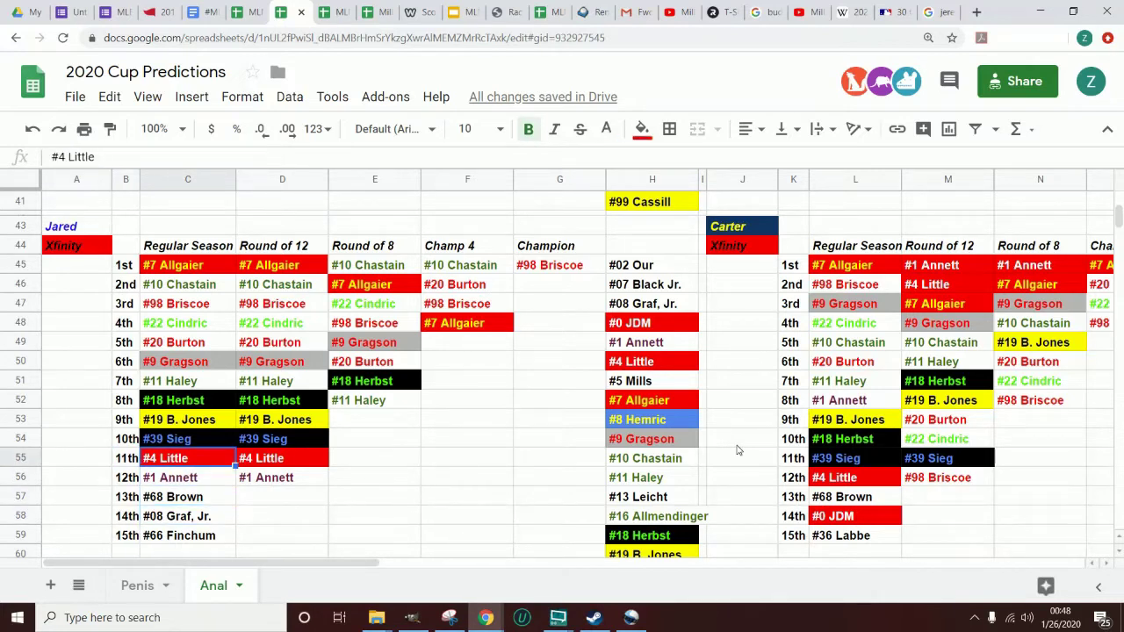
{"action": "key", "text": "Right"}
{"action": "key", "text": "Down"}
{"action": "key", "text": "Down"}
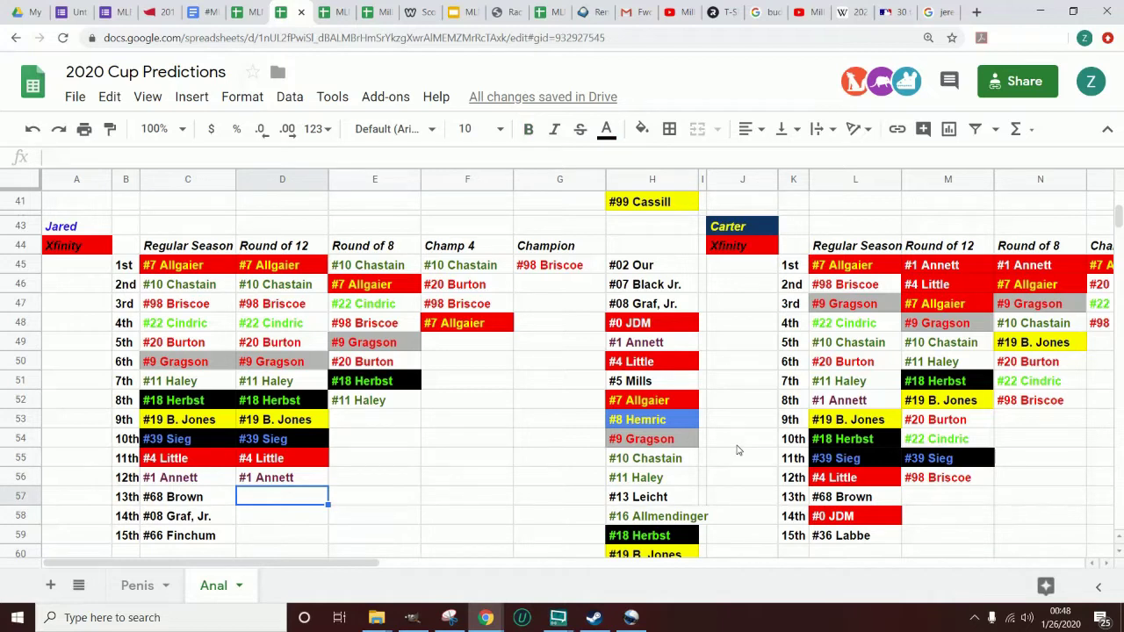
{"action": "key", "text": "Left"}
{"action": "key", "text": "Left"}
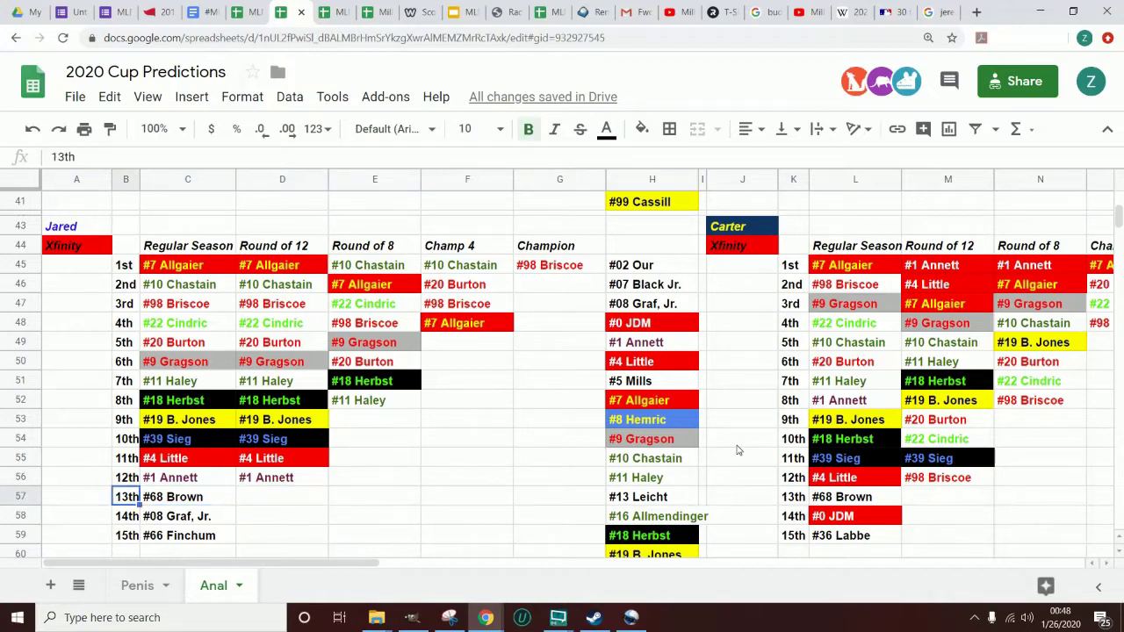
Review the first Xfinity block's Round of 8, Champ 4 and Champion picks in columns E to G
{"action": "key", "text": "Left"}
{"action": "key", "text": "Up"}
{"action": "key", "text": "Up"}
{"action": "key", "text": "Up"}
{"action": "key", "text": "Up"}
{"action": "key", "text": "Up"}
{"action": "key", "text": "Up"}
{"action": "key", "text": "Up"}
{"action": "key", "text": "Up"}
{"action": "key", "text": "Up"}
{"action": "key", "text": "Up"}
{"action": "key", "text": "Up"}
{"action": "key", "text": "Up"}
{"action": "key", "text": "Up"}
{"action": "key", "text": "Up"}
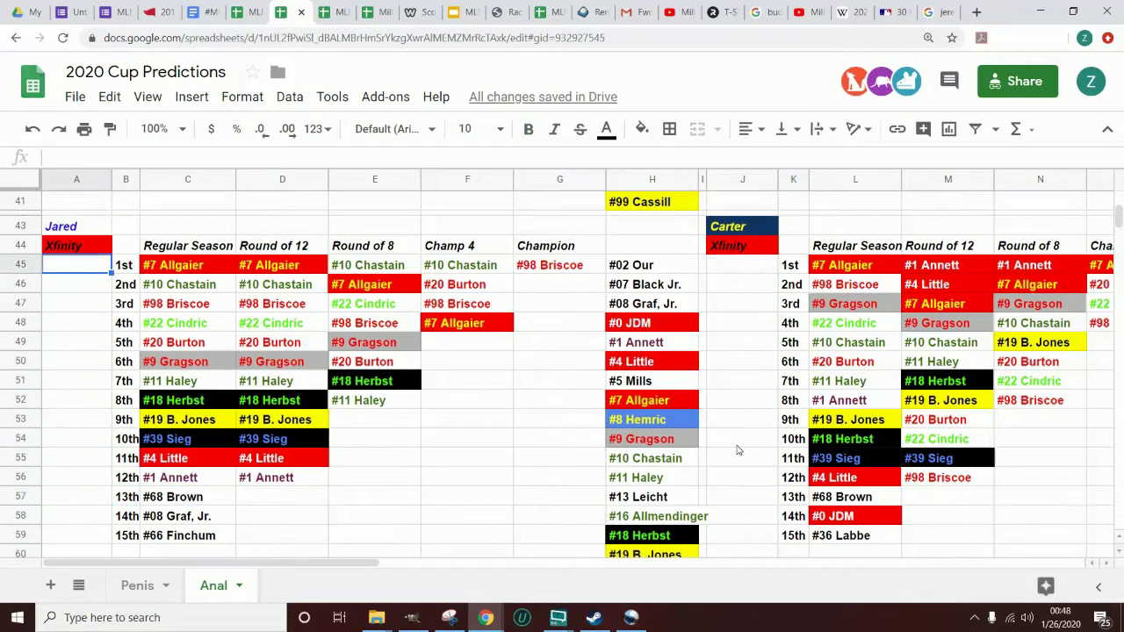
{"action": "key", "text": "Right"}
{"action": "key", "text": "Right"}
{"action": "key", "text": "Right"}
{"action": "key", "text": "Right"}
{"action": "key", "text": "Right"}
{"action": "key", "text": "Right"}
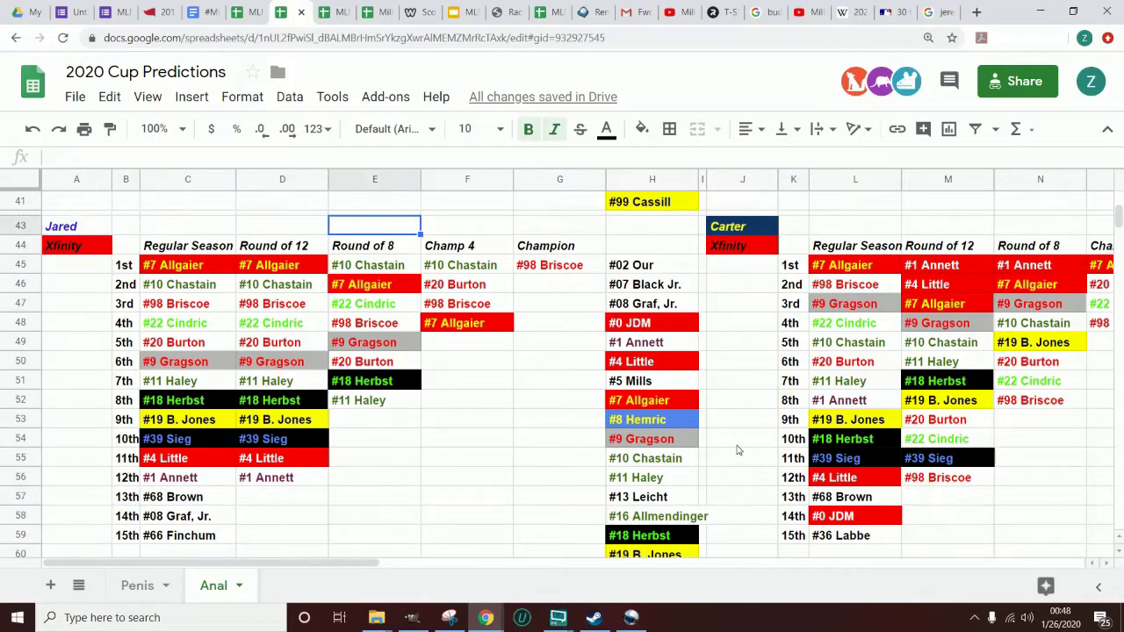
{"action": "key", "text": "Down"}
{"action": "key", "text": "Down"}
{"action": "key", "text": "Down"}
{"action": "key", "text": "Down"}
{"action": "key", "text": "Down"}
{"action": "key", "text": "Down"}
{"action": "key", "text": "Down"}
{"action": "key", "text": "Down"}
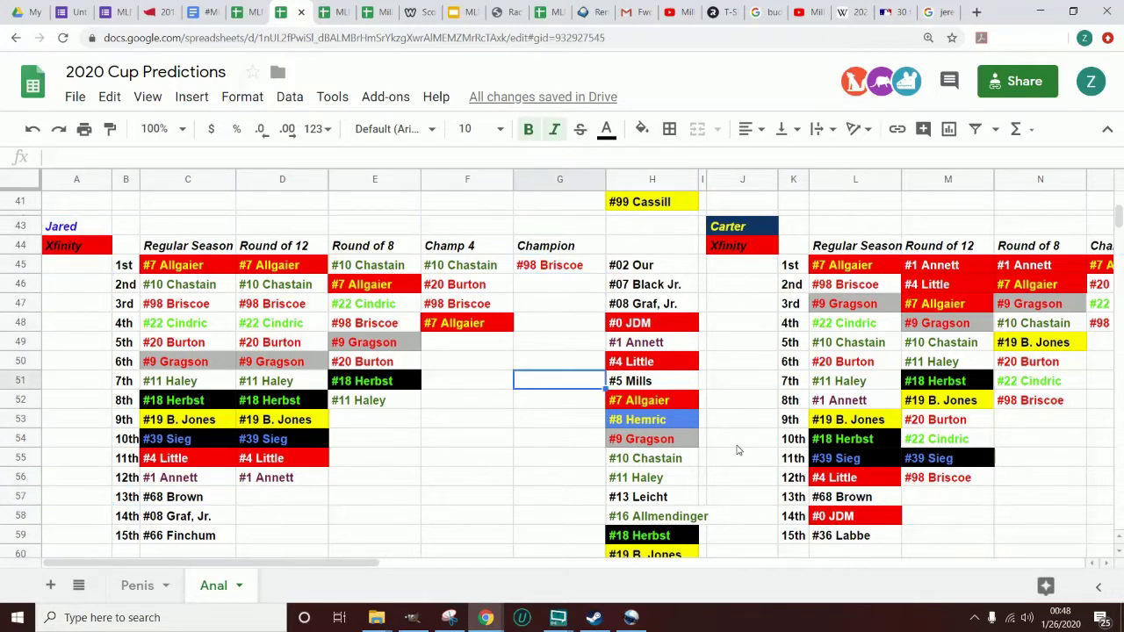
{"action": "key", "text": "Left"}
{"action": "key", "text": "Down"}
{"action": "key", "text": "Down"}
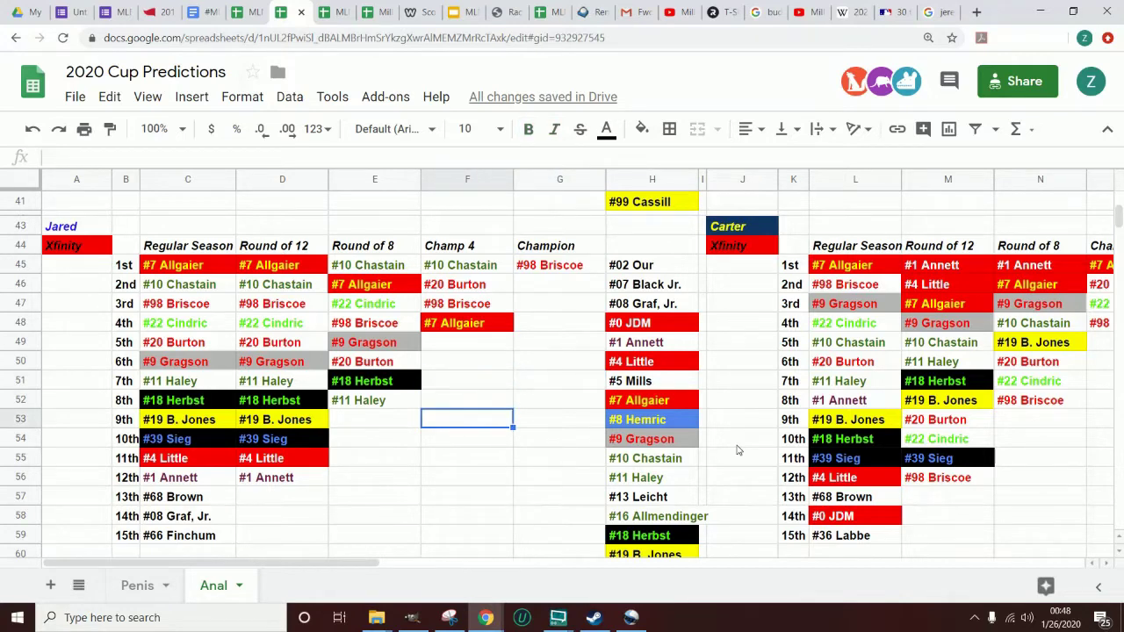
{"action": "key", "text": "Left"}
{"action": "key", "text": "Down"}
{"action": "key", "text": "Down"}
{"action": "key", "text": "Down"}
{"action": "key", "text": "Down"}
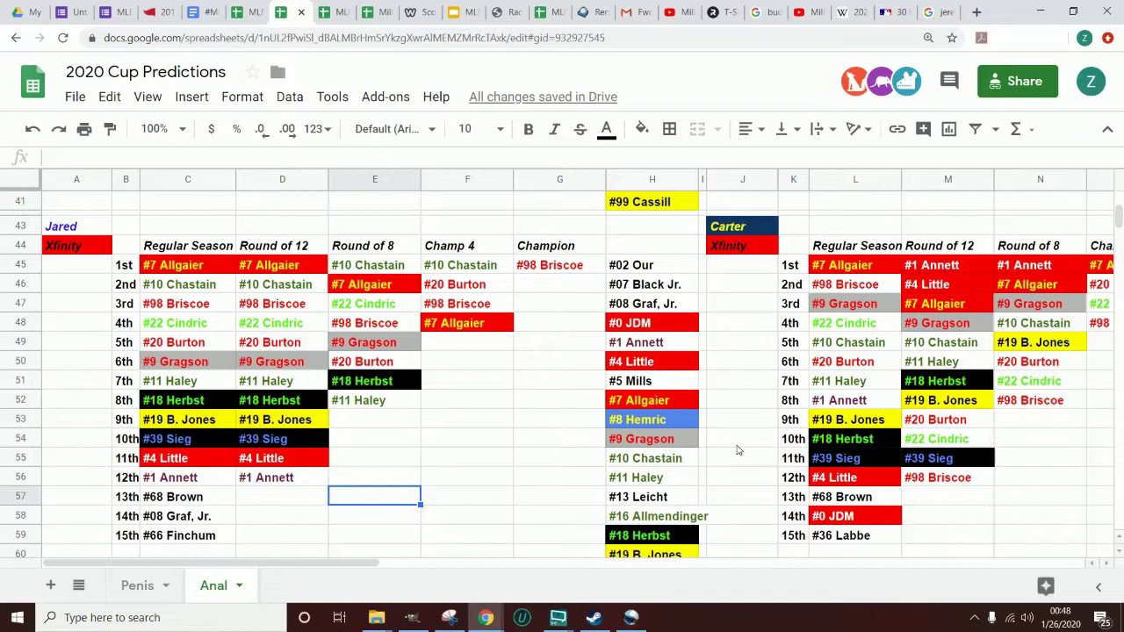
{"action": "key", "text": "Right"}
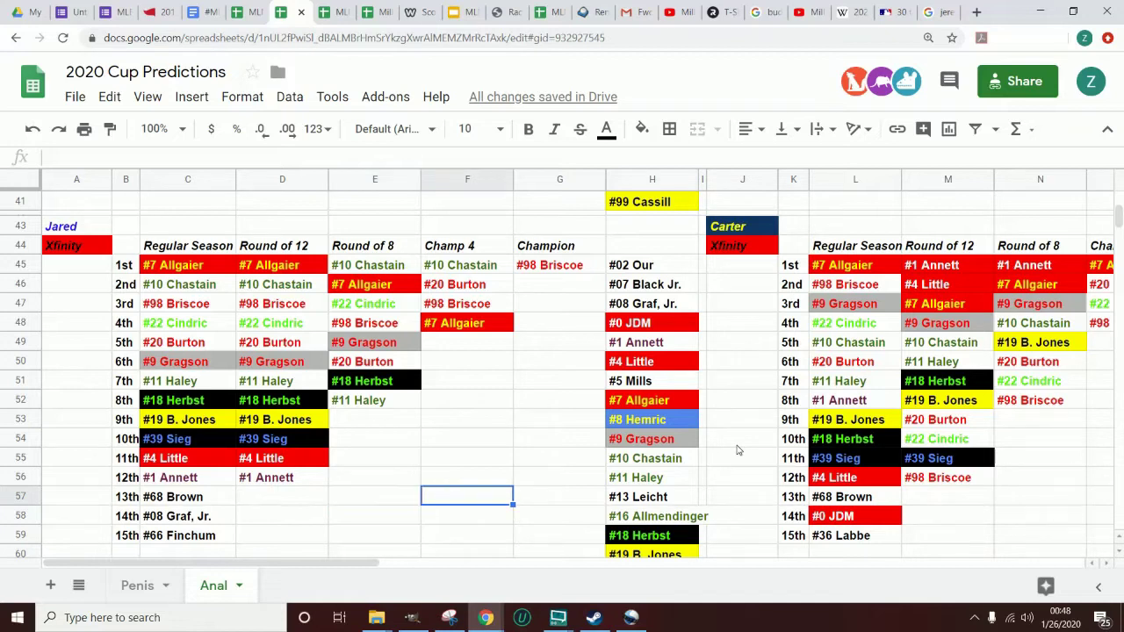
{"action": "key", "text": "Up"}
{"action": "key", "text": "Up"}
{"action": "key", "text": "Up"}
{"action": "key", "text": "Up"}
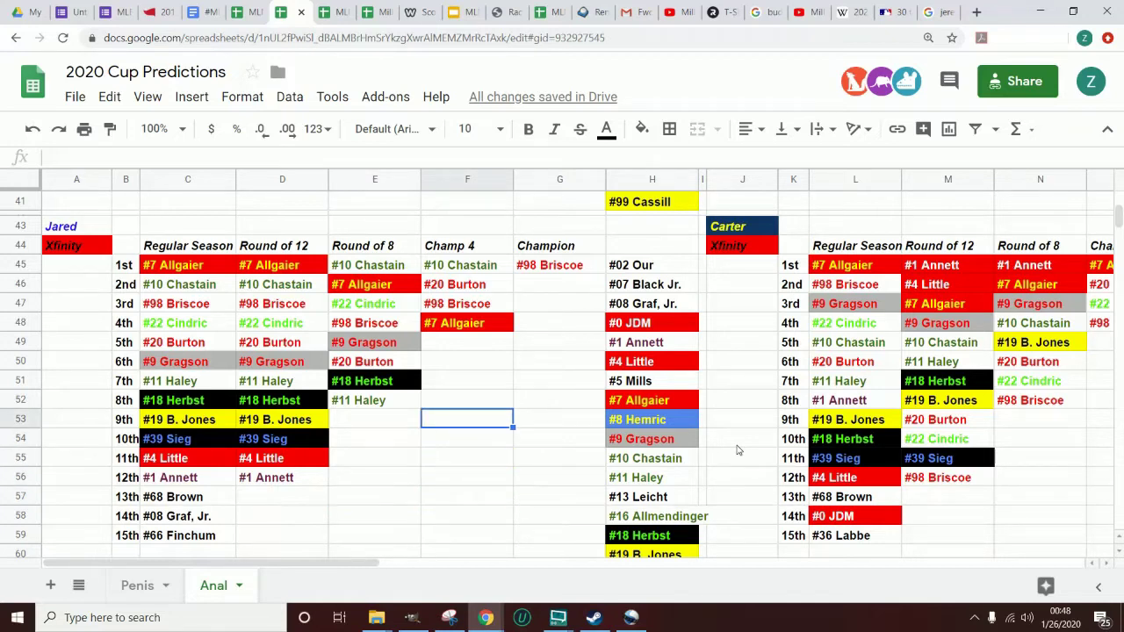
{"action": "key", "text": "Right"}
{"action": "key", "text": "Up"}
{"action": "key", "text": "Up"}
{"action": "key", "text": "Up"}
{"action": "key", "text": "Up"}
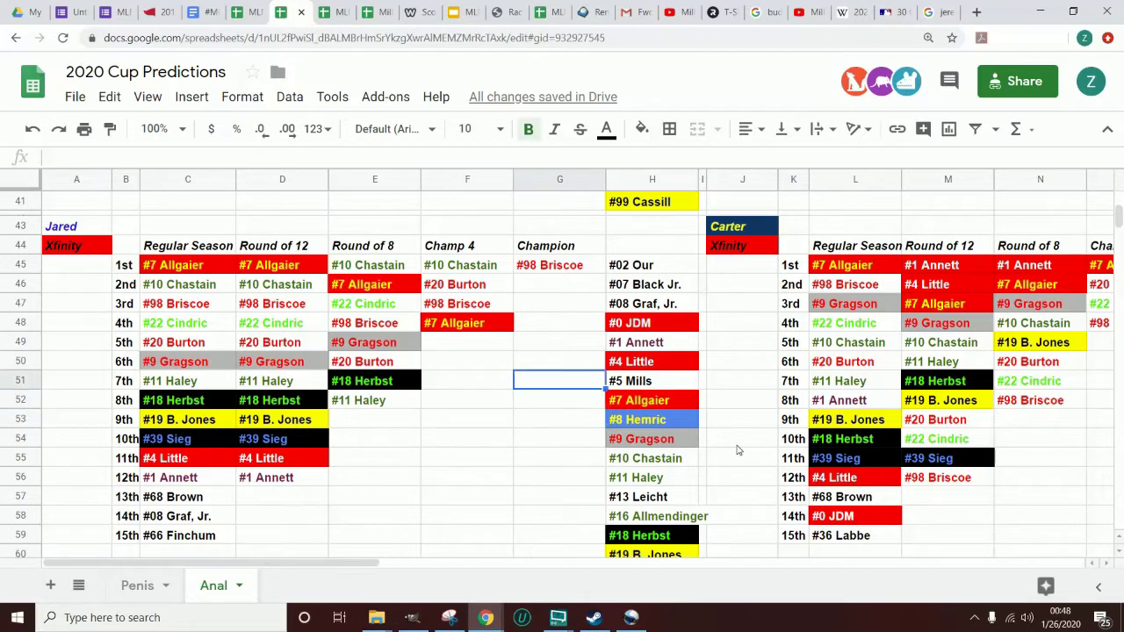
{"action": "key", "text": "Down"}
{"action": "key", "text": "Down"}
{"action": "key", "text": "Down"}
{"action": "key", "text": "Down"}
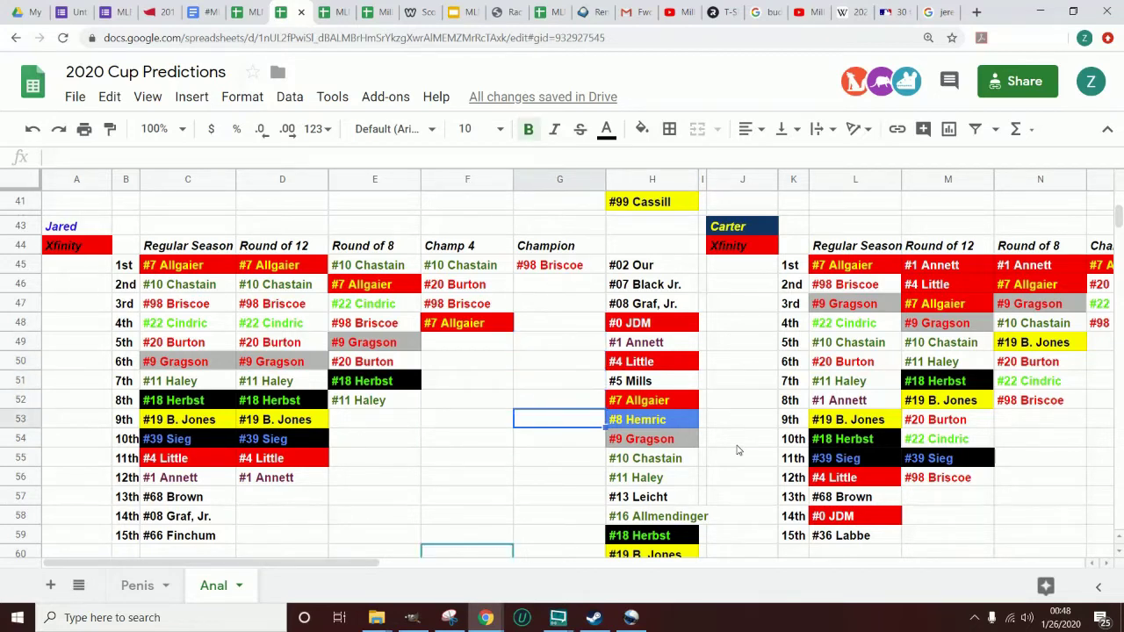
{"action": "key", "text": "Left"}
{"action": "key", "text": "Down"}
{"action": "key", "text": "Down"}
{"action": "key", "text": "Down"}
{"action": "key", "text": "Down"}
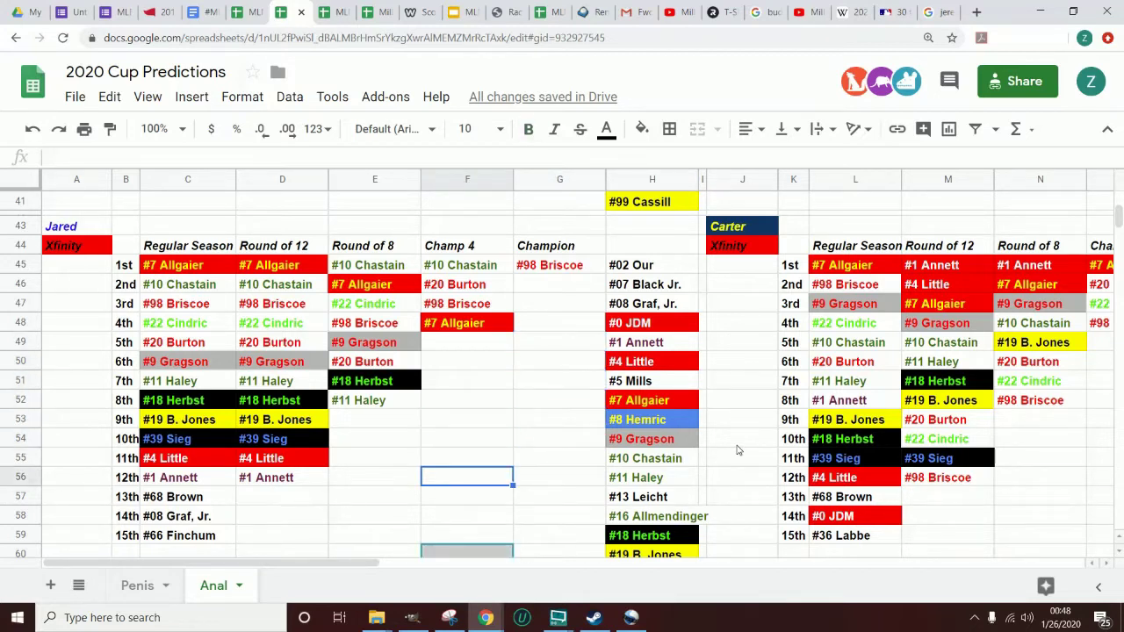
{"action": "key", "text": "Left"}
{"action": "key", "text": "Down"}
{"action": "key", "text": "Down"}
{"action": "key", "text": "Down"}
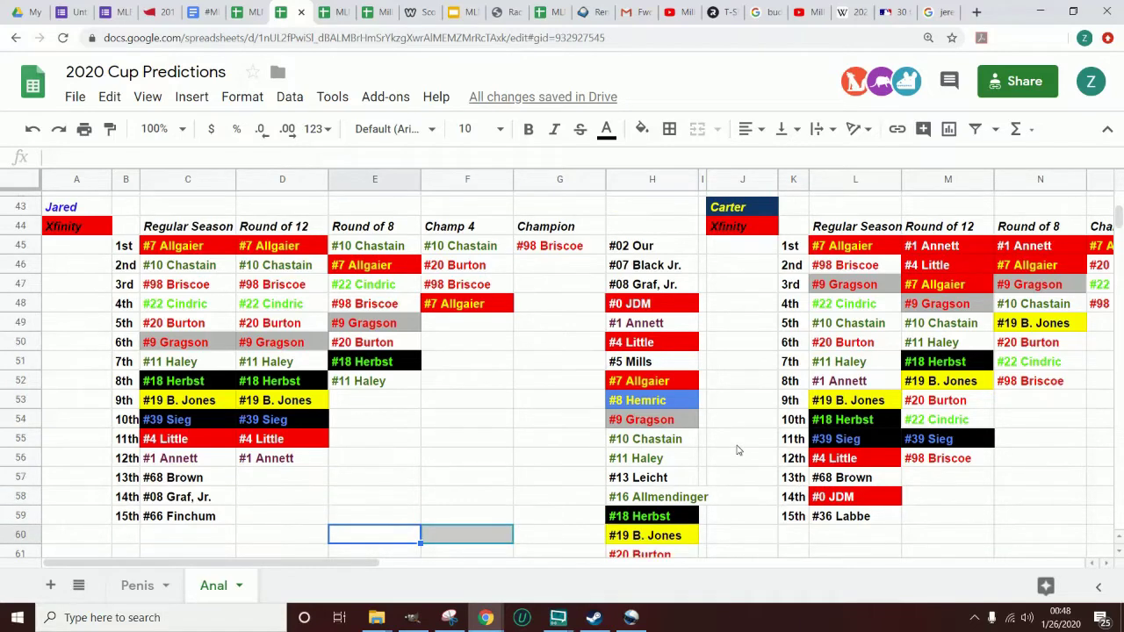
Review the first Xfinity block's Round of 8 picks in column E, from the 8th up to the 1st
{"action": "key", "text": "Up"}
{"action": "key", "text": "Up"}
{"action": "key", "text": "Up"}
{"action": "key", "text": "Up"}
{"action": "key", "text": "Up"}
{"action": "key", "text": "Up"}
{"action": "key", "text": "Up"}
{"action": "key", "text": "Up"}
{"action": "key", "text": "Up"}
{"action": "key", "text": "Up"}
{"action": "key", "text": "Up"}
{"action": "key", "text": "Up"}
{"action": "key", "text": "Up"}
{"action": "key", "text": "Up"}
{"action": "key", "text": "Up"}
{"action": "key", "text": "Up"}
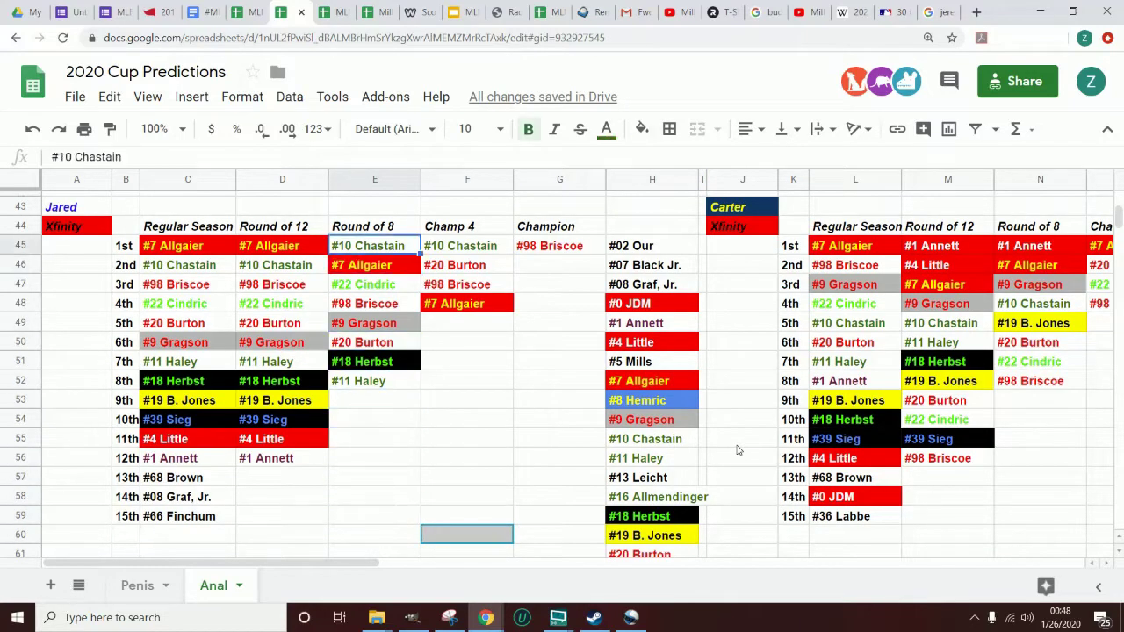
{"action": "key", "text": "Up"}
{"action": "key", "text": "Up"}
{"action": "key", "text": "Up"}
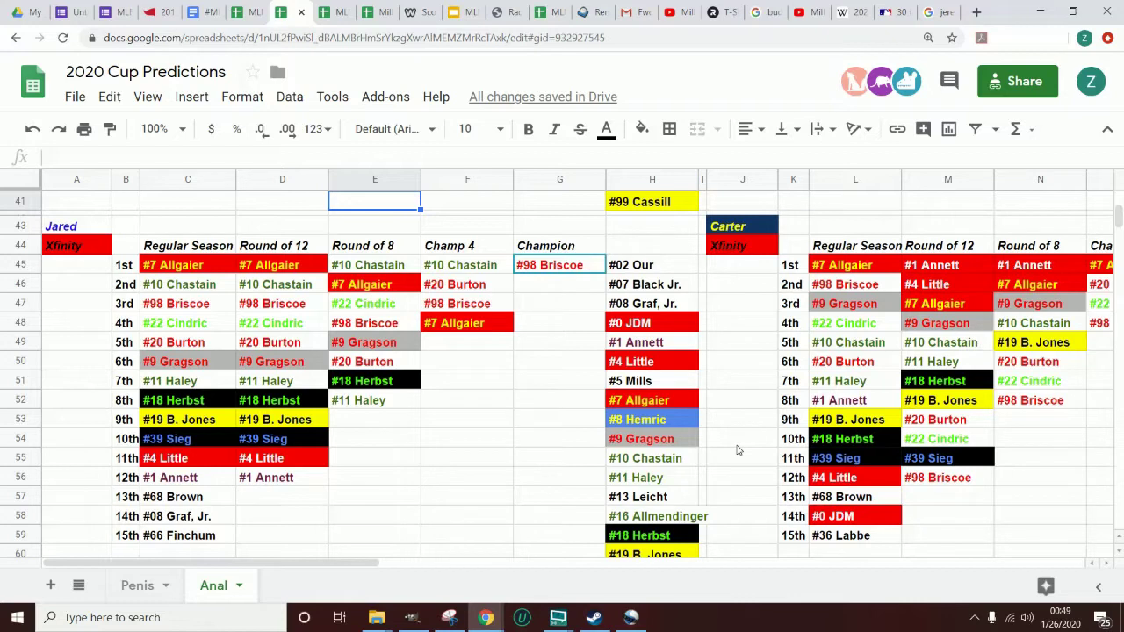
{"action": "key", "text": "Left"}
{"action": "key", "text": "Left"}
{"action": "key", "text": "Left"}
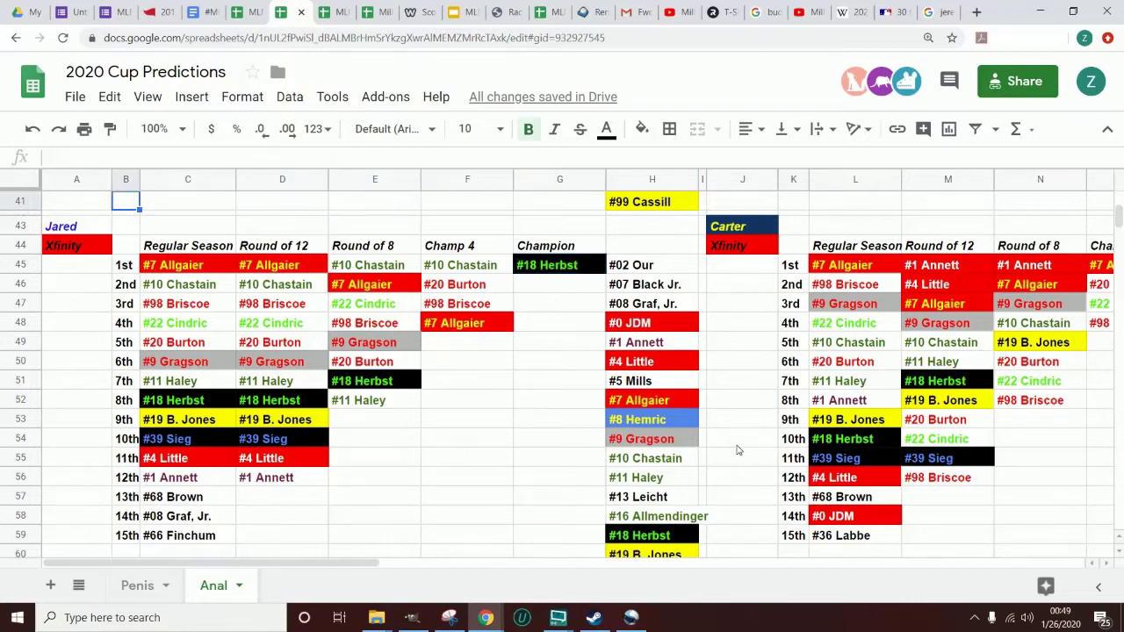
{"action": "key", "text": "Right"}
{"action": "key", "text": "Right"}
{"action": "key", "text": "Right"}
{"action": "key", "text": "Right"}
{"action": "key", "text": "Right"}
{"action": "key", "text": "Right"}
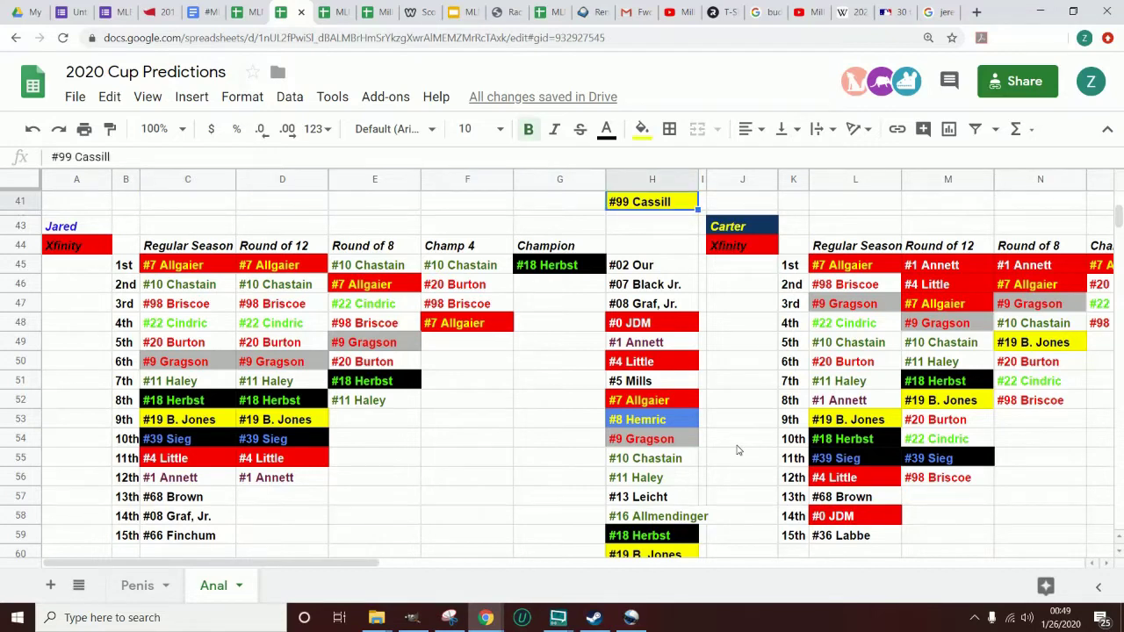
{"action": "key", "text": "Left"}
{"action": "key", "text": "Left"}
{"action": "key", "text": "Left"}
{"action": "key", "text": "Left"}
{"action": "key", "text": "Left"}
{"action": "key", "text": "Left"}
{"action": "key", "text": "Left"}
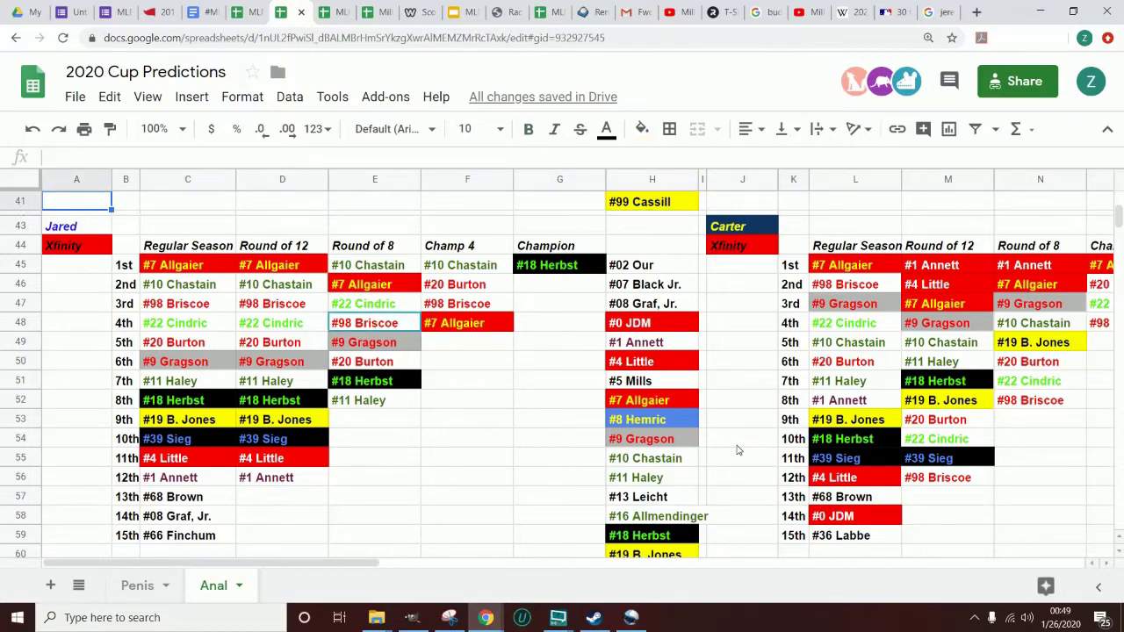
{"action": "key", "text": "Right"}
{"action": "key", "text": "Right"}
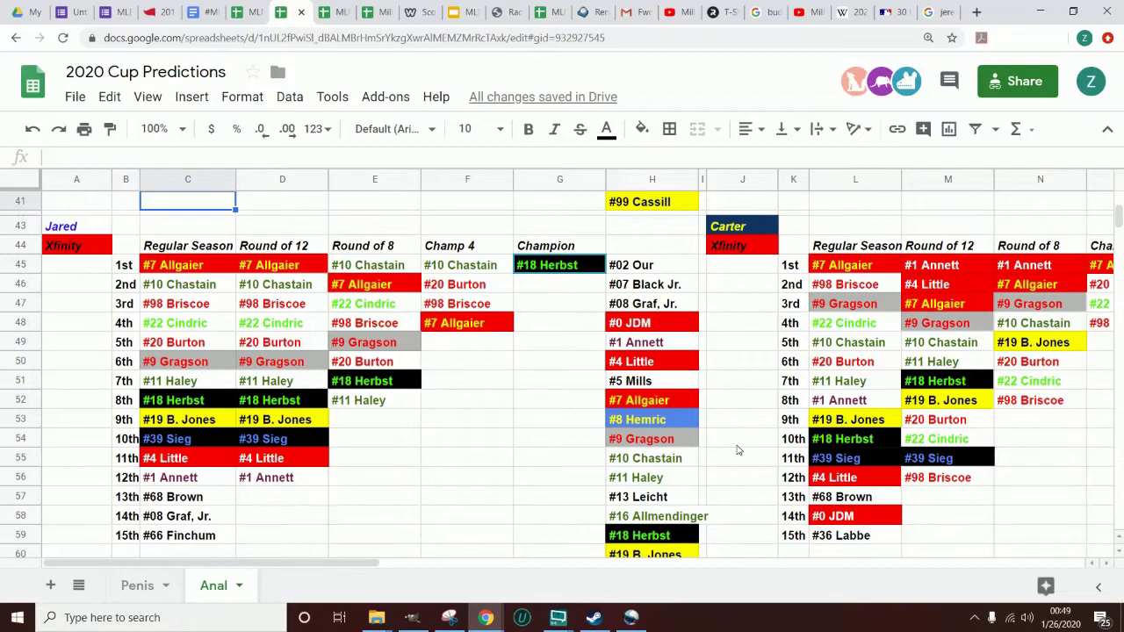
{"action": "key", "text": "Right"}
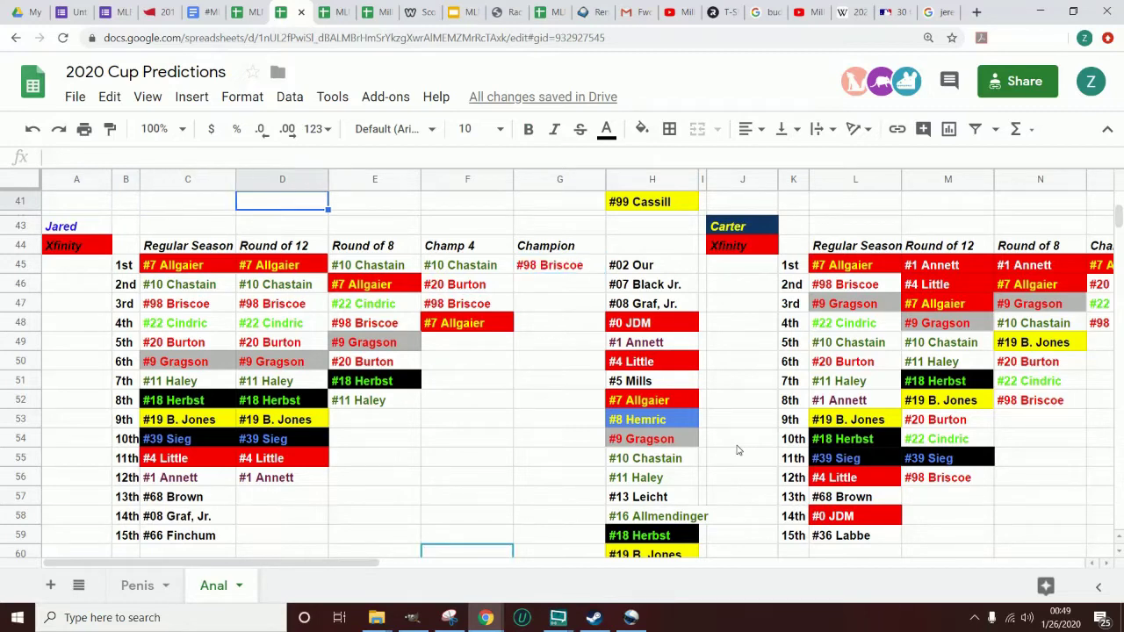
{"action": "key", "text": "Right"}
{"action": "key", "text": "Right"}
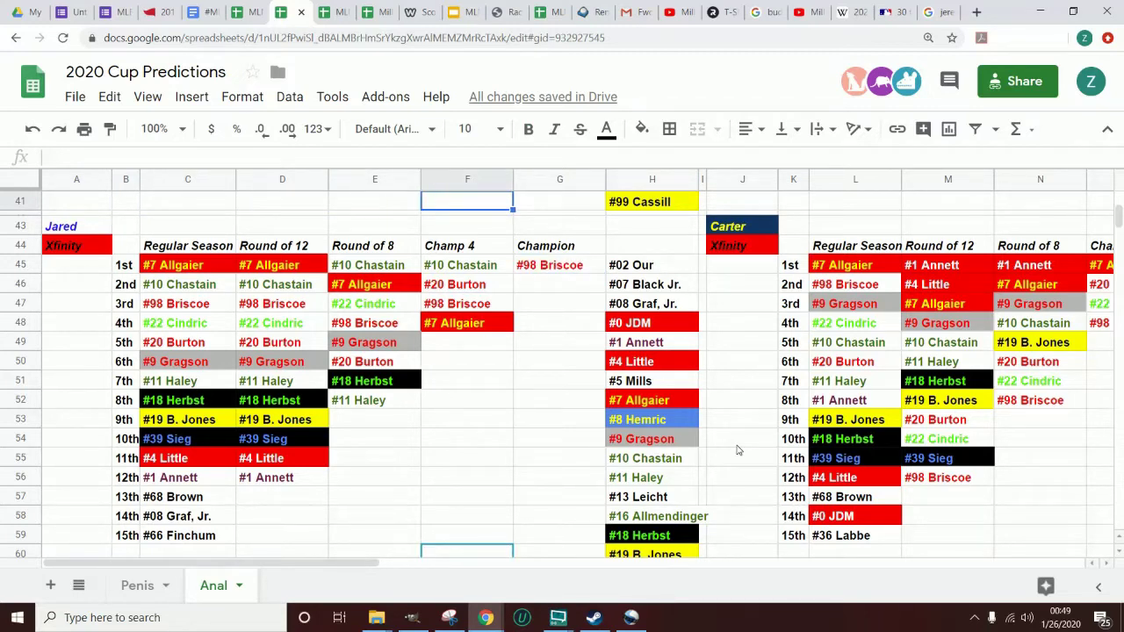
Check the #18 Herbst picks in the Round of 8 and Round of 12 columns of the first Xfinity block
{"action": "key", "text": "Down"}
{"action": "key", "text": "Down"}
{"action": "key", "text": "Down"}
{"action": "key", "text": "Down"}
{"action": "key", "text": "Down"}
{"action": "key", "text": "Down"}
{"action": "key", "text": "Down"}
{"action": "key", "text": "Down"}
{"action": "key", "text": "Down"}
{"action": "key", "text": "Left"}
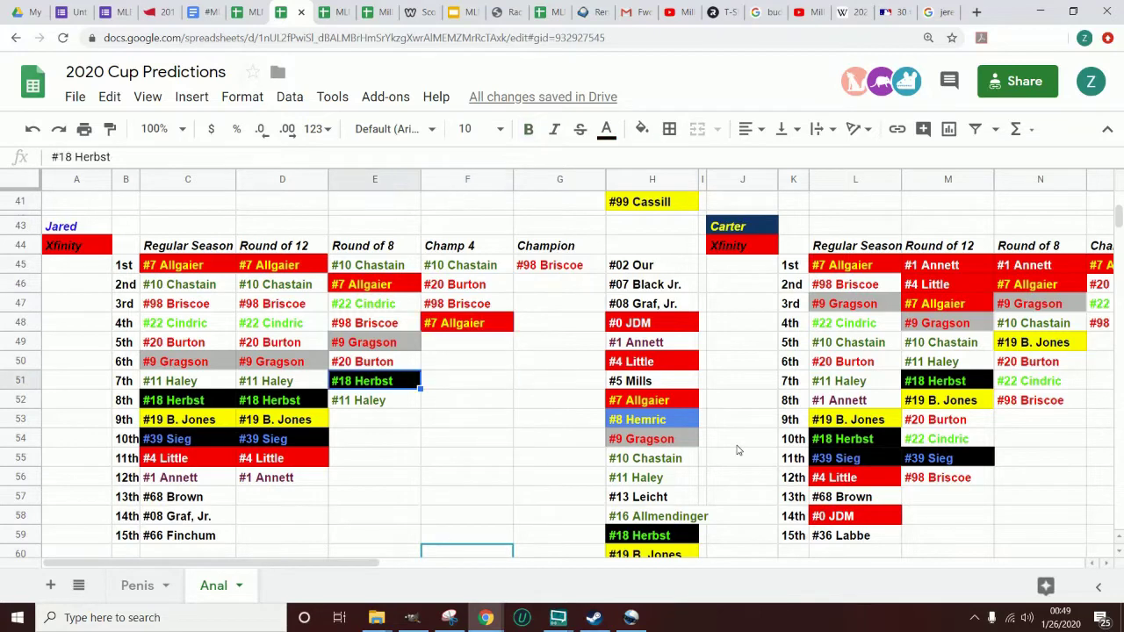
{"action": "key", "text": "Home"}
{"action": "key", "text": "Right"}
{"action": "key", "text": "Right"}
{"action": "key", "text": "Right"}
{"action": "key", "text": "Down"}
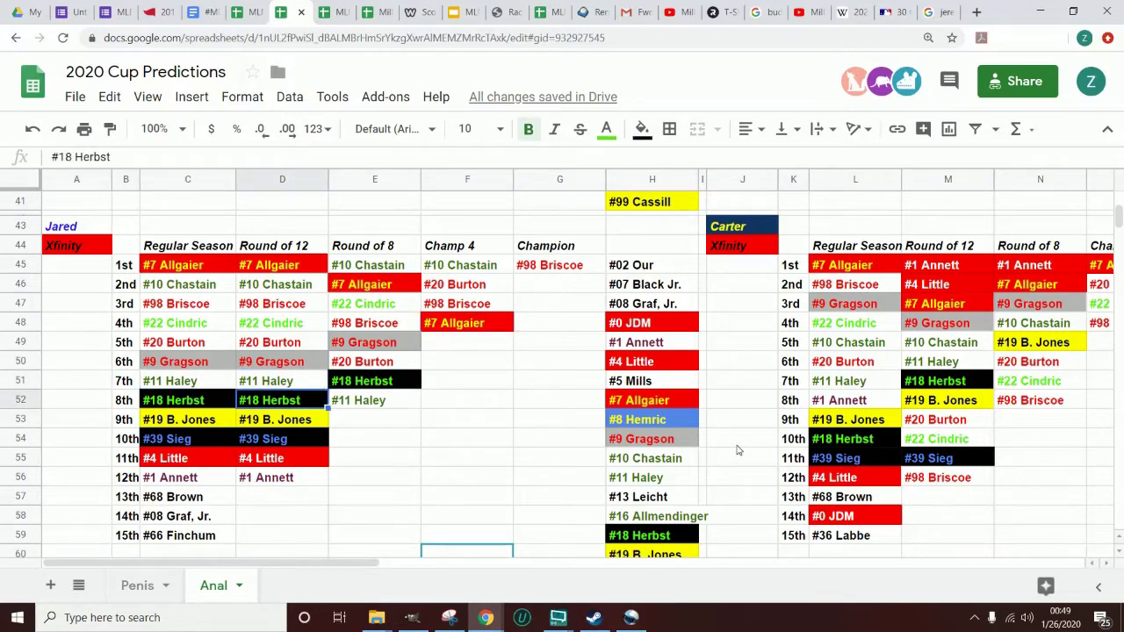
Review the first Xfinity block's Round of 12 picks from the 9th to the 12th
{"action": "key", "text": "Down"}
{"action": "key", "text": "Down"}
{"action": "key", "text": "Down"}
{"action": "key", "text": "Down"}
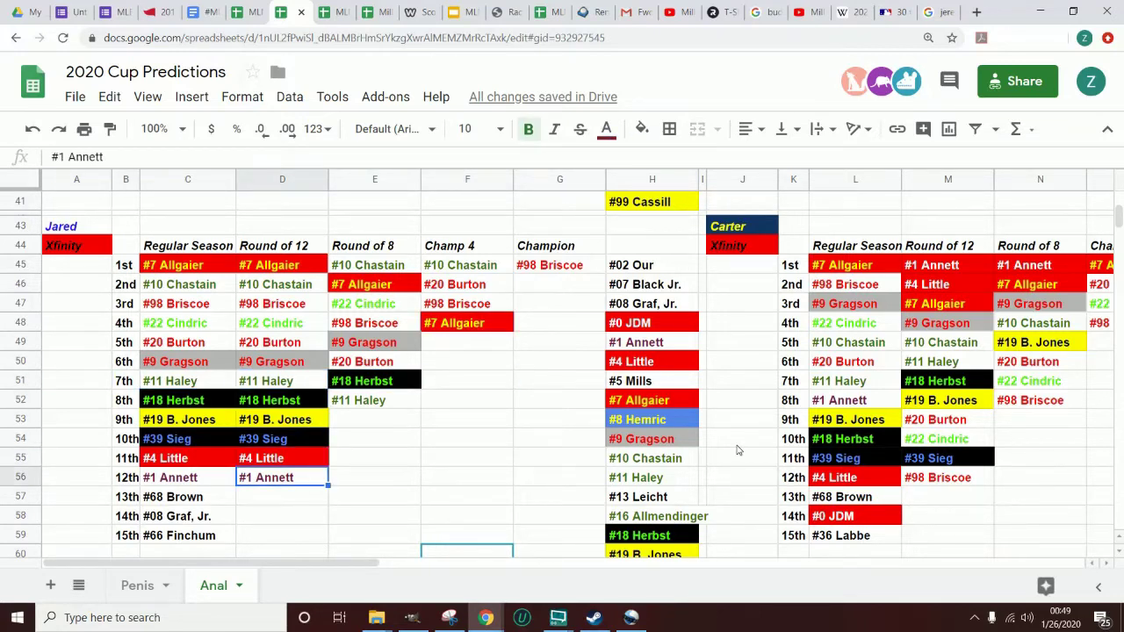
{"action": "key", "text": "Up"}
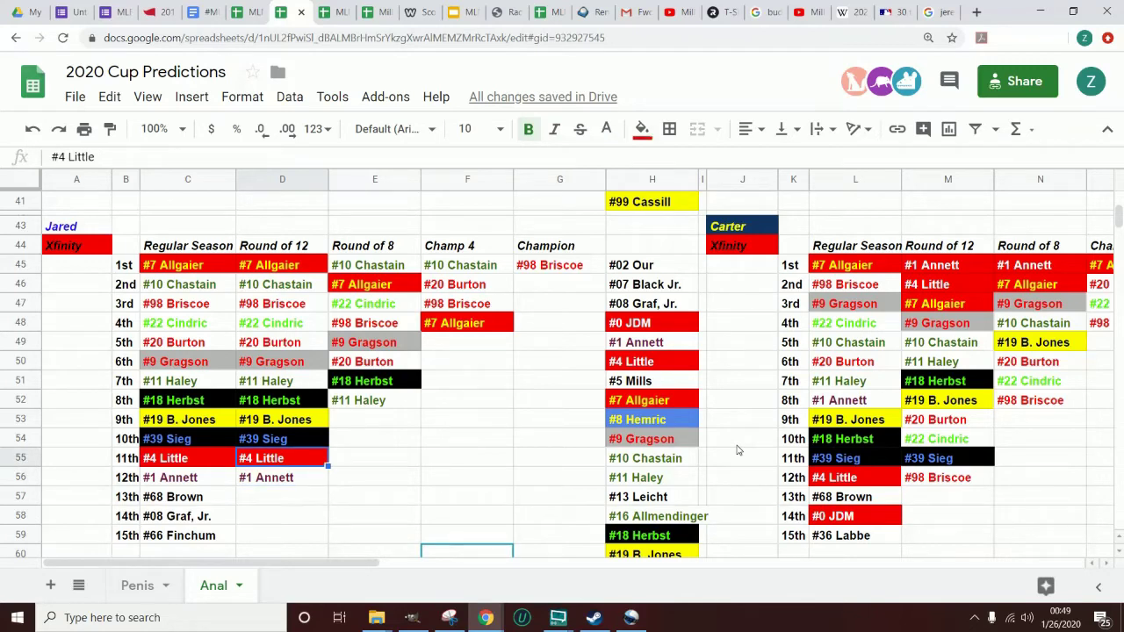
{"action": "key", "text": "Up"}
{"action": "key", "text": "Up"}
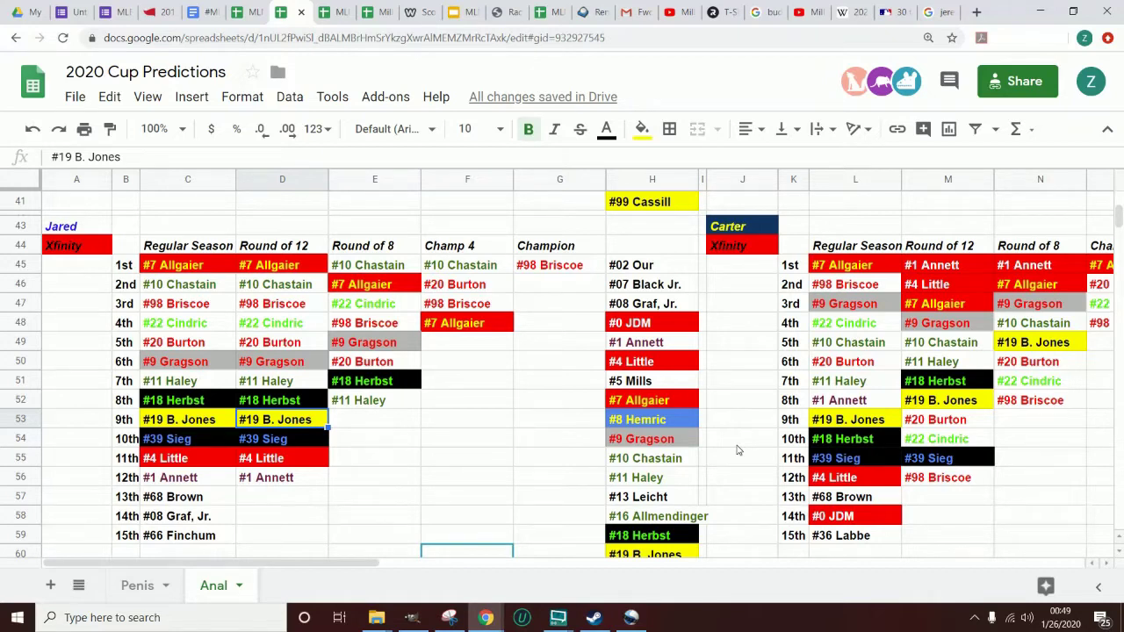
{"action": "key", "text": "Right"}
{"action": "key", "text": "Right"}
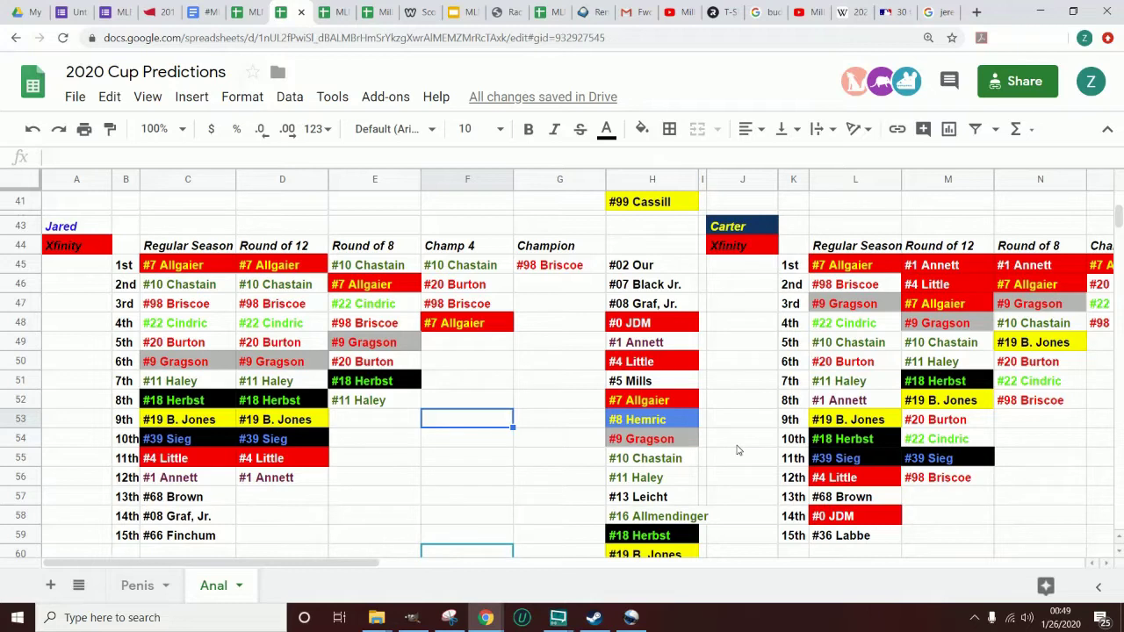
{"action": "key", "text": "Down"}
{"action": "key", "text": "Down"}
{"action": "key", "text": "Down"}
{"action": "key", "text": "Down"}
{"action": "key", "text": "Left"}
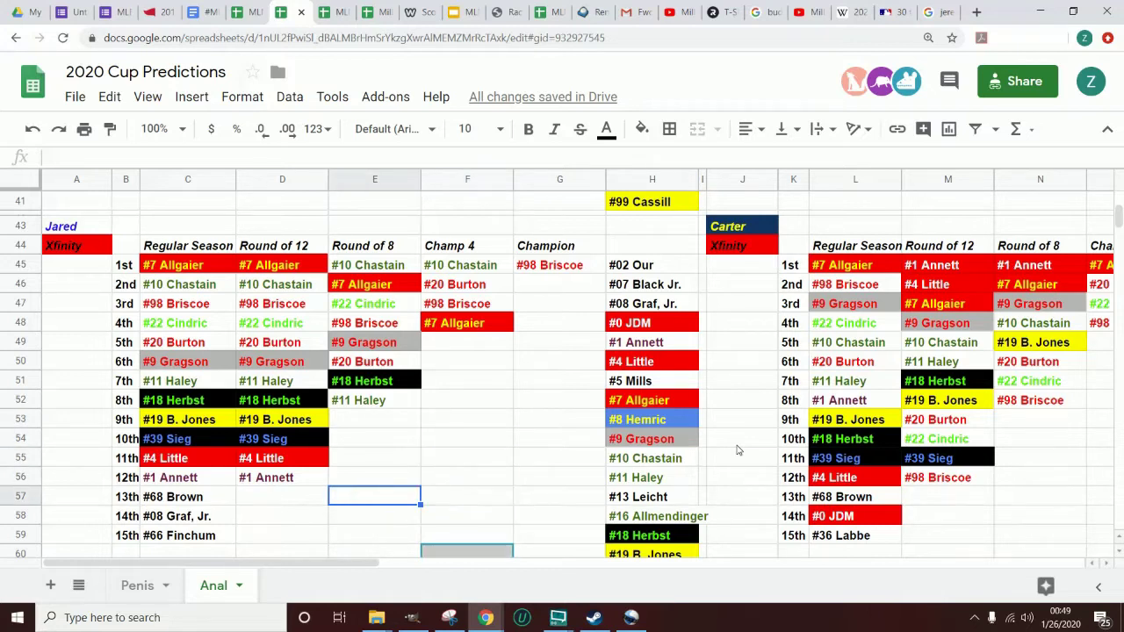
{"action": "key", "text": "Right"}
{"action": "key", "text": "Up"}
{"action": "key", "text": "Up"}
{"action": "key", "text": "Up"}
{"action": "key", "text": "Up"}
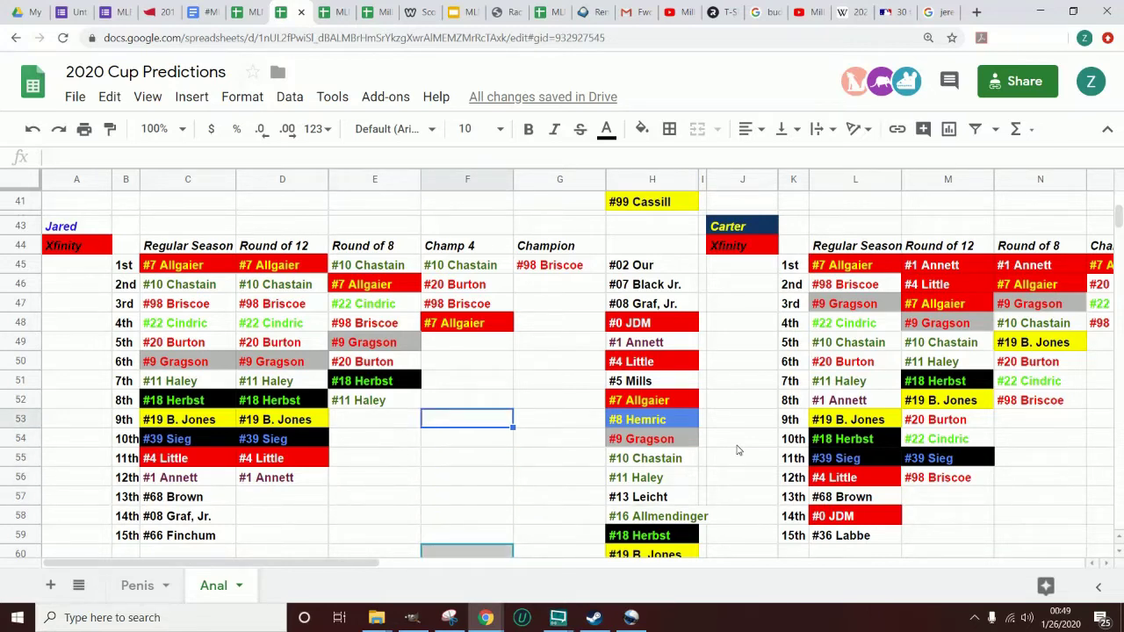
{"action": "key", "text": "Right"}
{"action": "key", "text": "Up"}
{"action": "key", "text": "Up"}
{"action": "key", "text": "Up"}
{"action": "key", "text": "Up"}
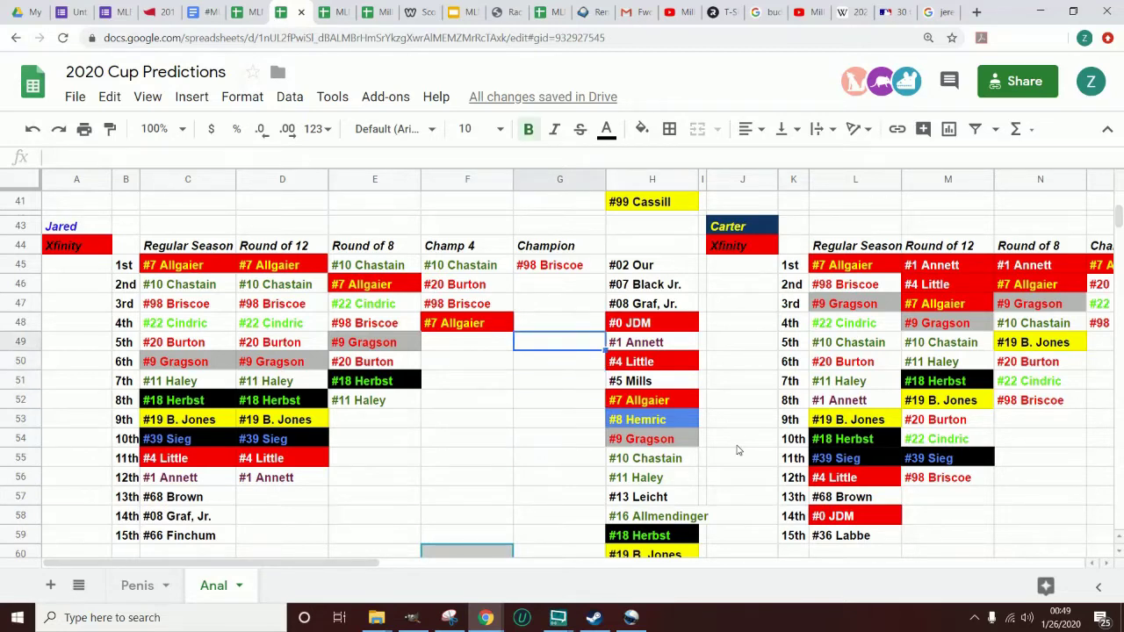
{"action": "key", "text": "Down"}
{"action": "key", "text": "Down"}
{"action": "key", "text": "Down"}
{"action": "key", "text": "Down"}
{"action": "key", "text": "Left"}
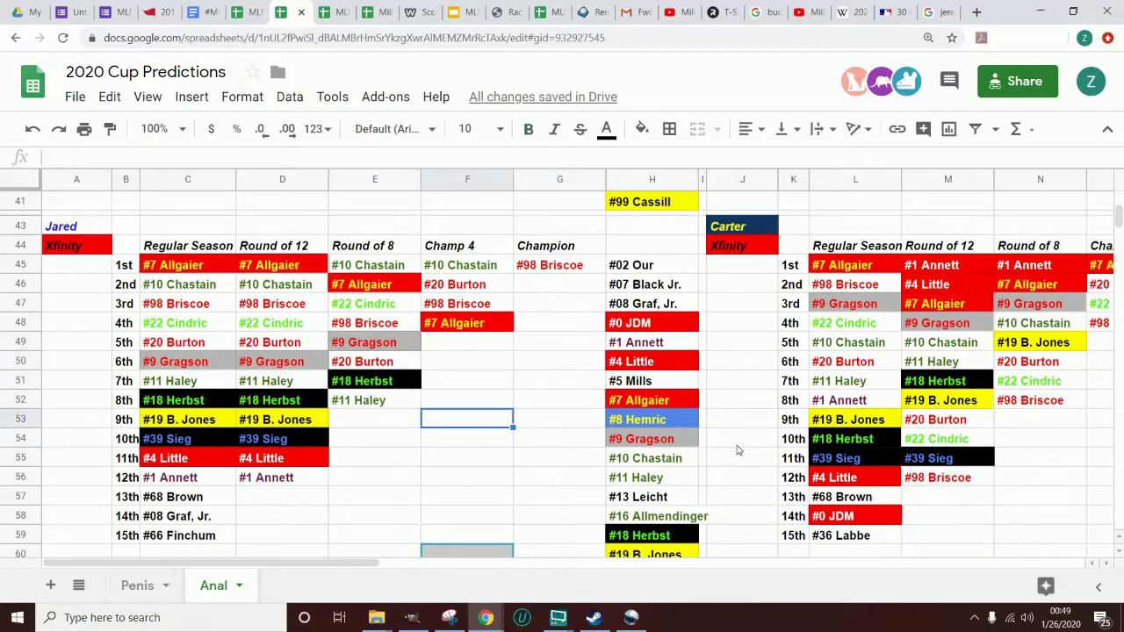
{"action": "key", "text": "Down"}
{"action": "key", "text": "Down"}
{"action": "key", "text": "Down"}
{"action": "key", "text": "Down"}
{"action": "key", "text": "Left"}
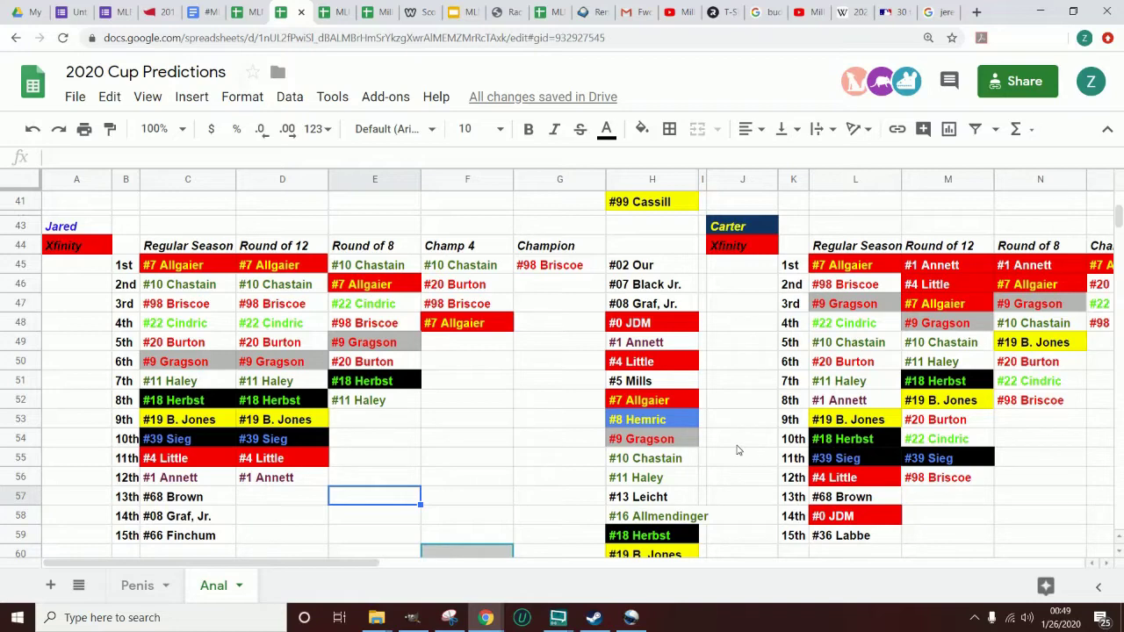
Hide the spreadsheet's header area to show more rows, keeping cell E57 selected
{"action": "left_click", "coordinate": [1108, 129]}
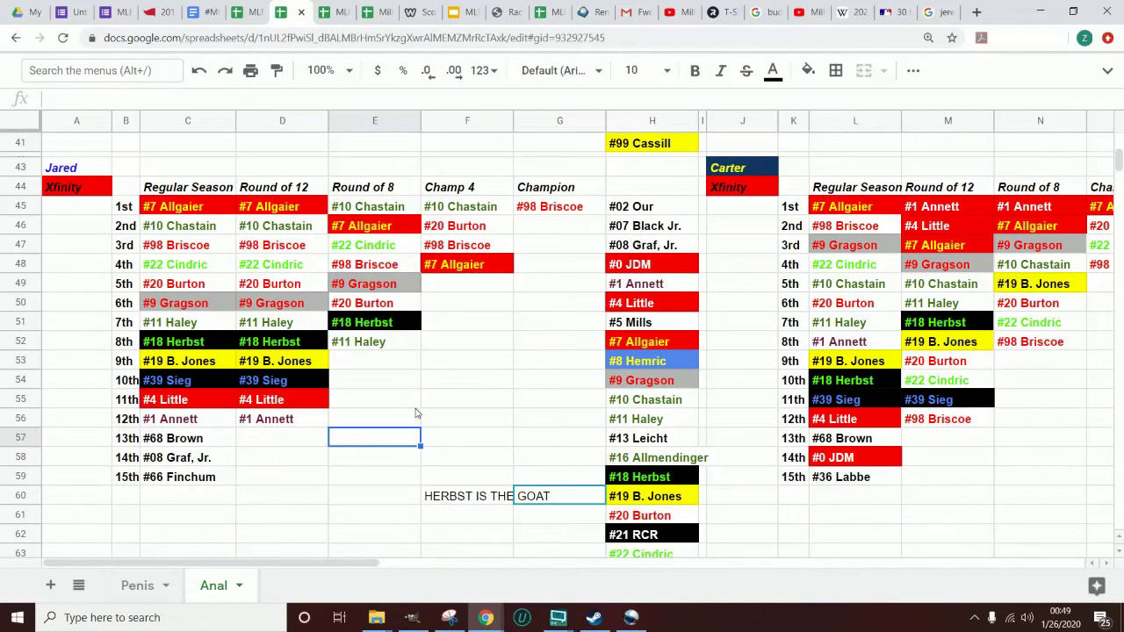
{"action": "right_click", "coordinate": [416, 413]}
{"action": "left_click", "coordinate": [382, 438]}
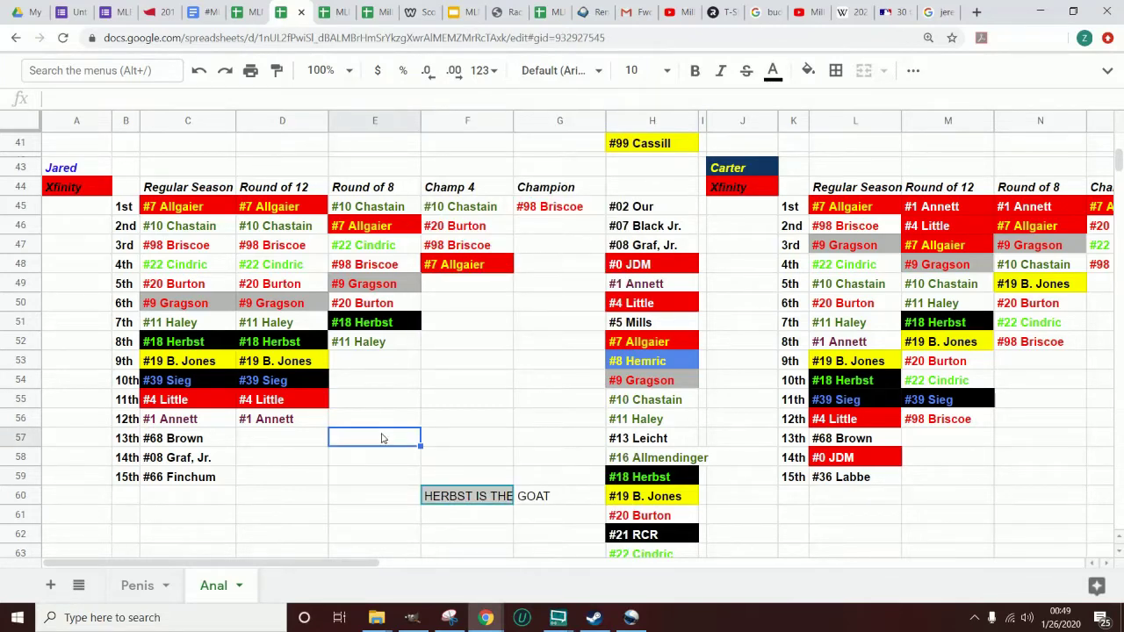
{"action": "key", "text": "Right"}
{"action": "key", "text": "Up"}
{"action": "key", "text": "Up"}
{"action": "key", "text": "Up"}
{"action": "key", "text": "Up"}
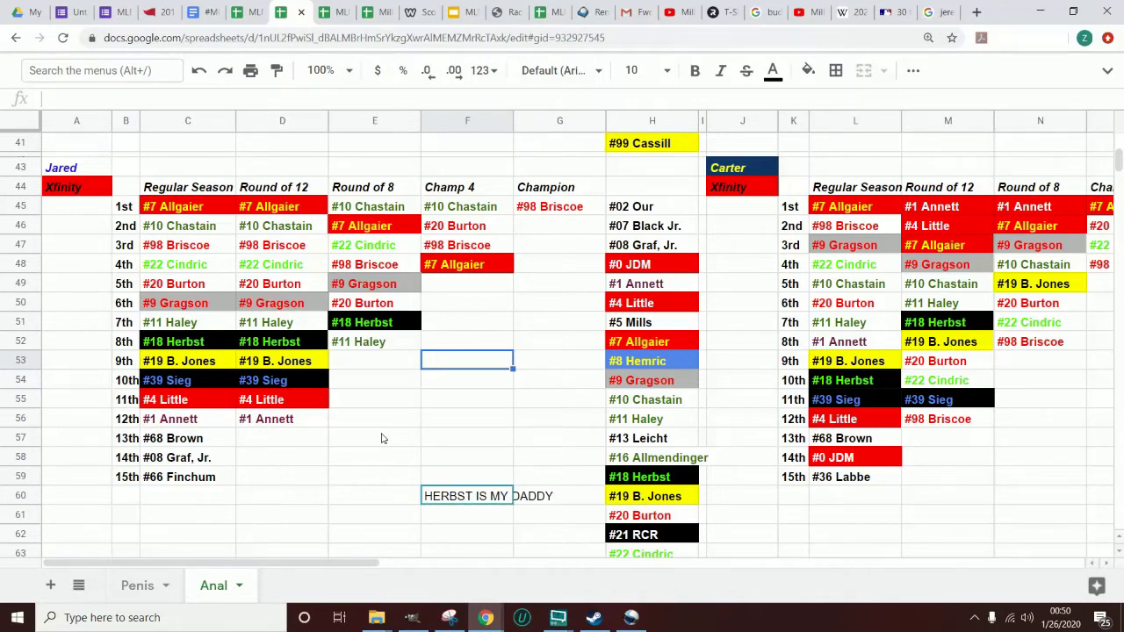
{"action": "key", "text": "Right"}
{"action": "key", "text": "Up"}
{"action": "key", "text": "Up"}
{"action": "key", "text": "Up"}
{"action": "key", "text": "Up"}
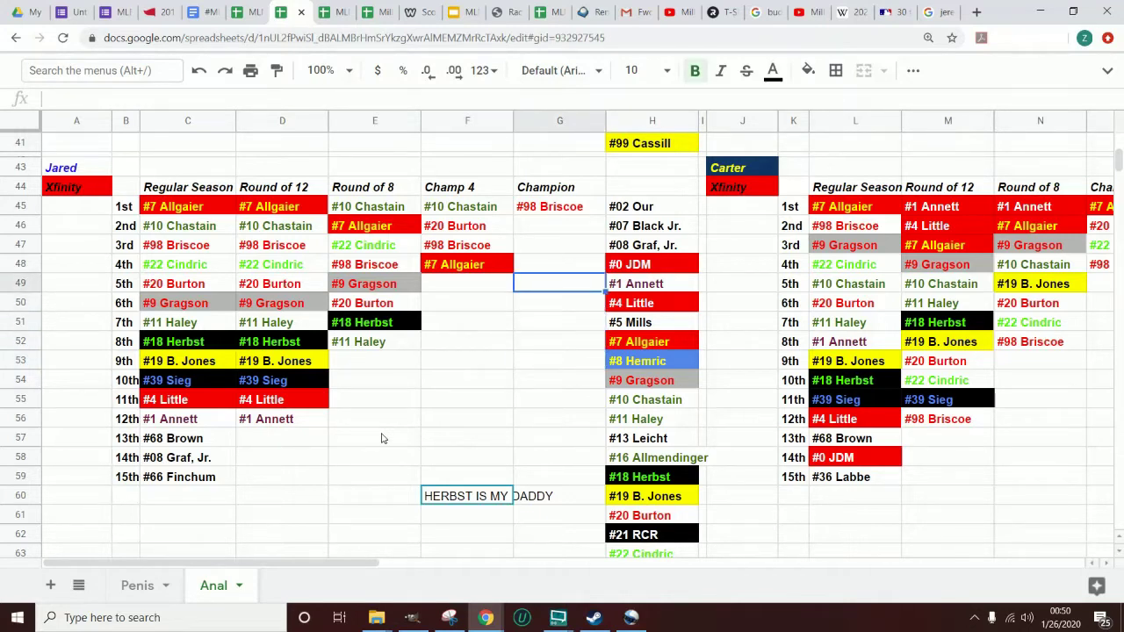
{"action": "key", "text": "Down"}
{"action": "key", "text": "Down"}
{"action": "key", "text": "Down"}
{"action": "key", "text": "Down"}
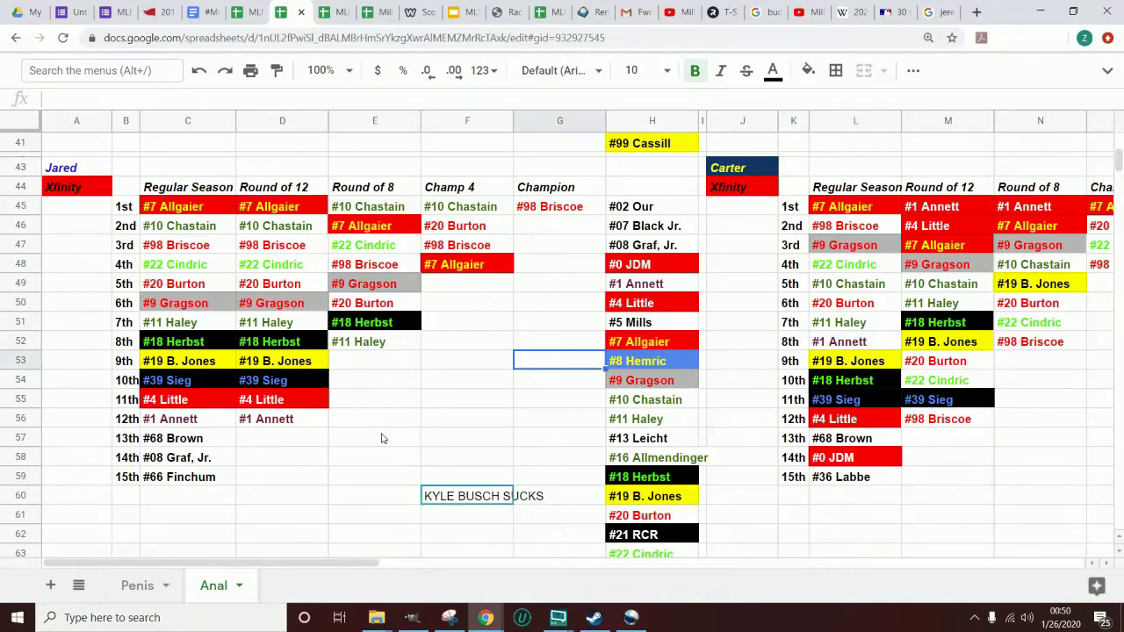
{"action": "key", "text": "Left"}
{"action": "key", "text": "Right"}
{"action": "key", "text": "Up"}
{"action": "key", "text": "Up"}
{"action": "key", "text": "Up"}
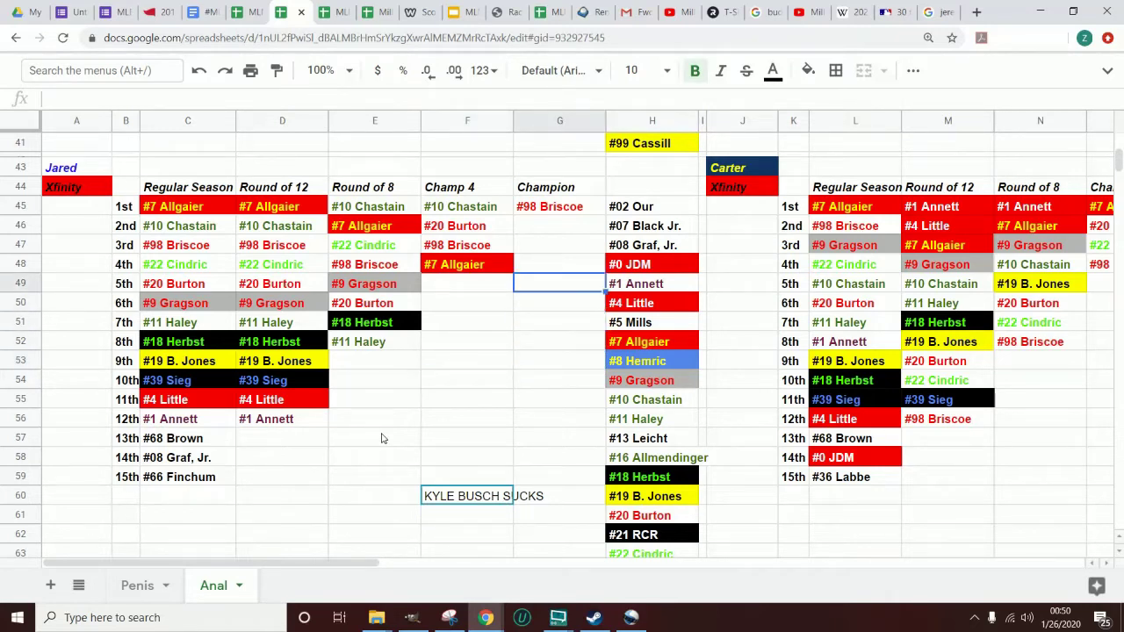
{"action": "key", "text": "Down"}
{"action": "key", "text": "Down"}
{"action": "key", "text": "Down"}
{"action": "key", "text": "Down"}
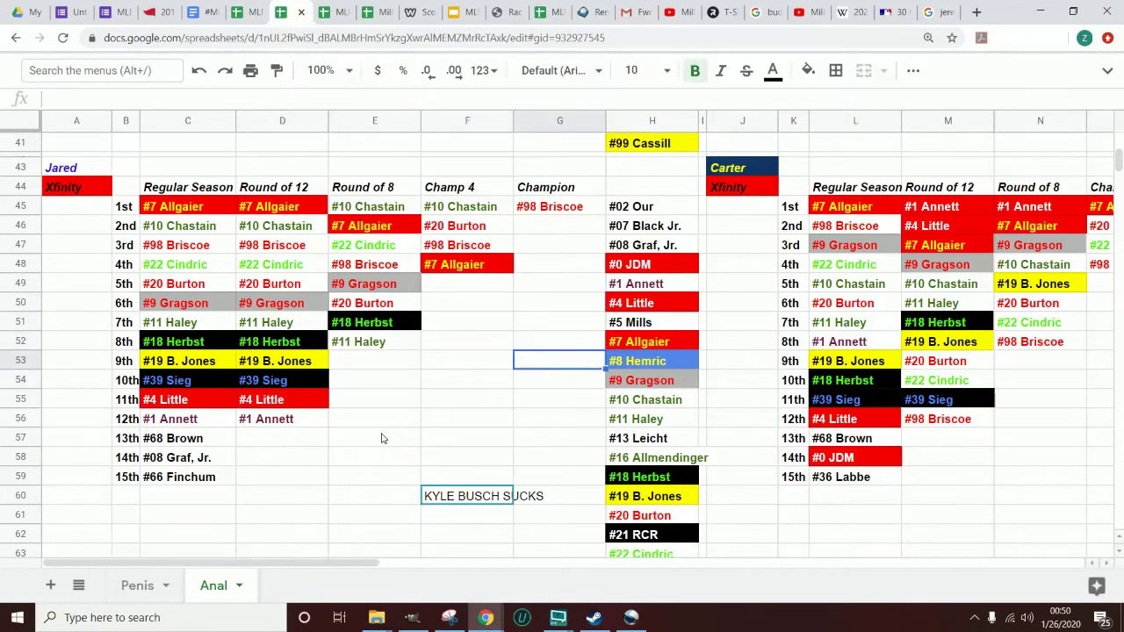
{"action": "key", "text": "Left"}
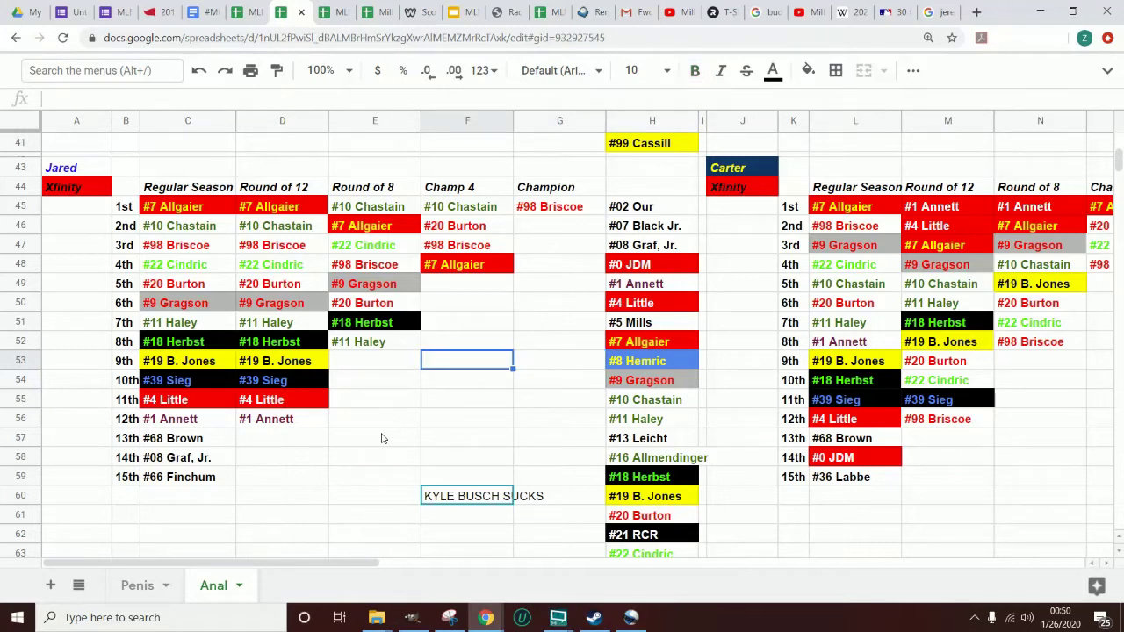
{"action": "key", "text": "Down"}
{"action": "key", "text": "Down"}
{"action": "key", "text": "Down"}
{"action": "key", "text": "Down"}
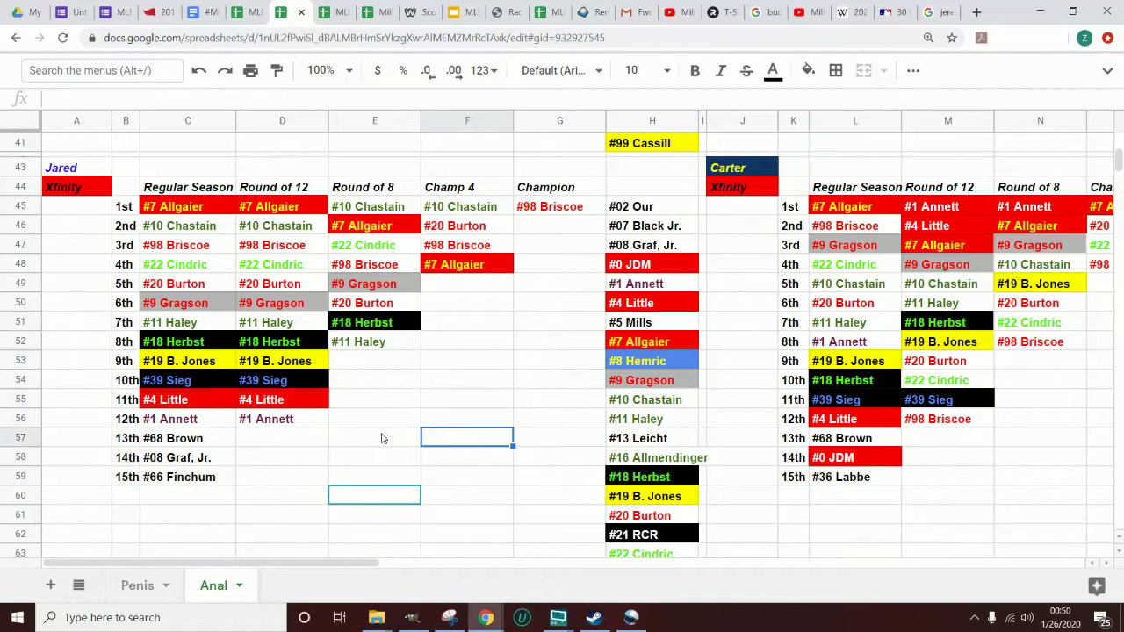
{"action": "key", "text": "Left"}
{"action": "key", "text": "Down"}
{"action": "key", "text": "Down"}
{"action": "key", "text": "Down"}
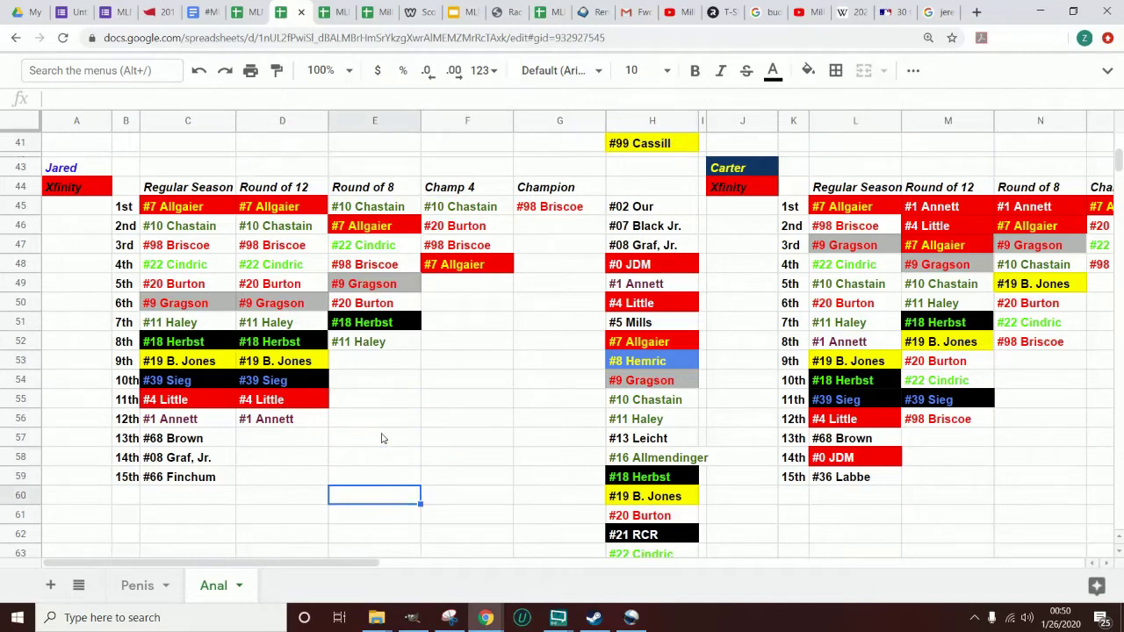
{"action": "key", "text": "Left"}
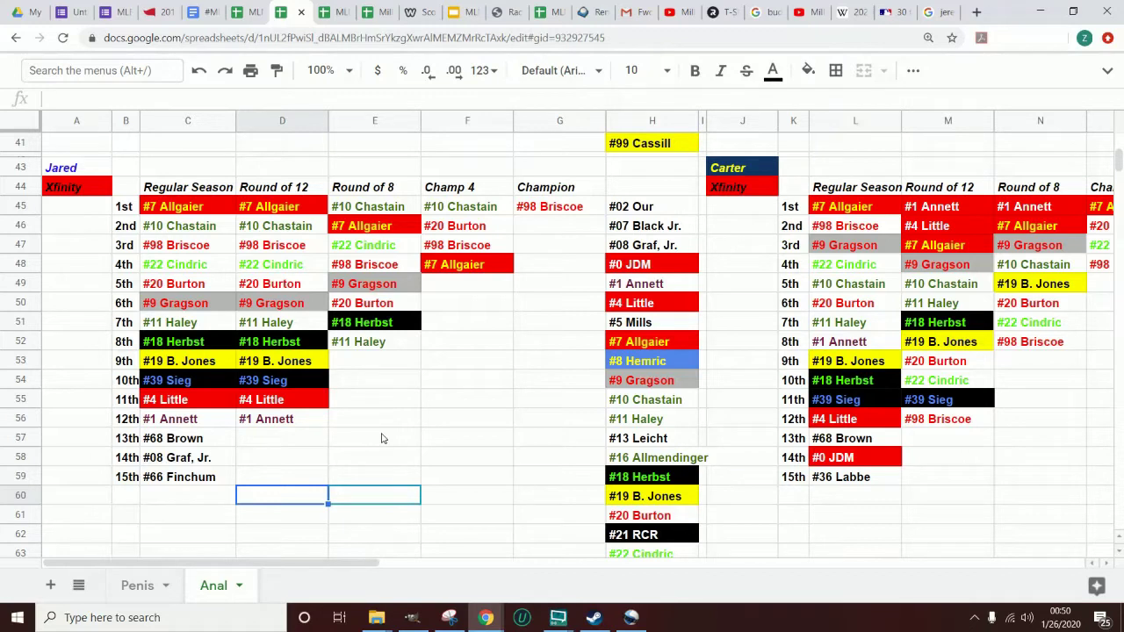
{"action": "key", "text": "Right"}
{"action": "key", "text": "Up"}
{"action": "key", "text": "Up"}
{"action": "key", "text": "Up"}
{"action": "key", "text": "Right"}
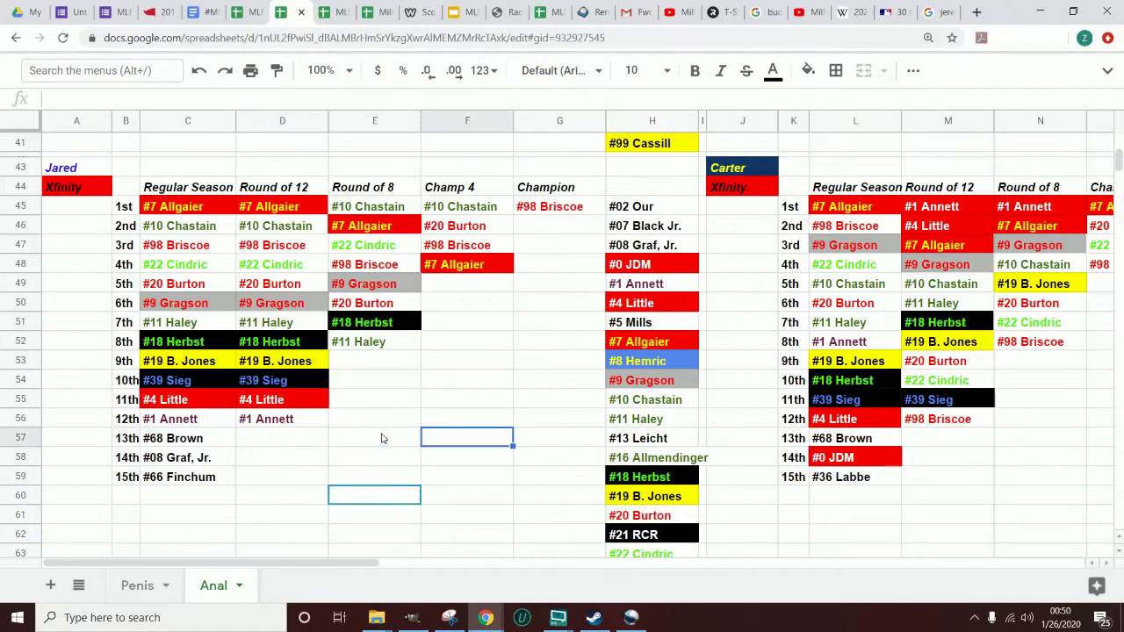
{"action": "key", "text": "Up"}
{"action": "key", "text": "Up"}
{"action": "key", "text": "Up"}
{"action": "key", "text": "Up"}
{"action": "key", "text": "Right"}
{"action": "key", "text": "Up"}
{"action": "key", "text": "Up"}
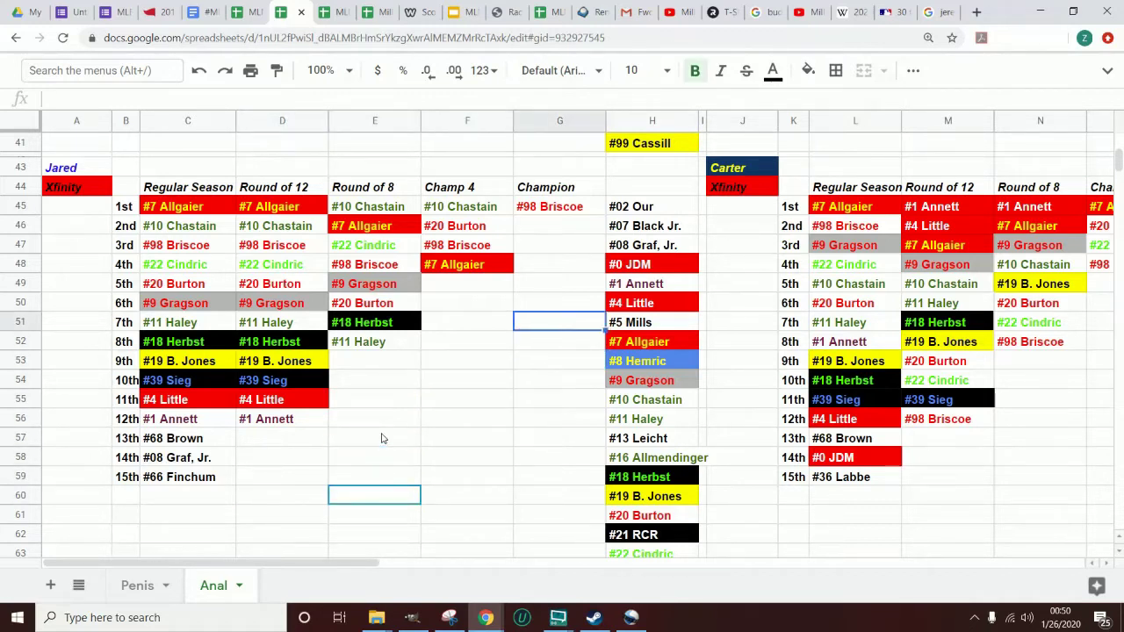
{"action": "key", "text": "Up"}
{"action": "key", "text": "Up"}
{"action": "key", "text": "Down"}
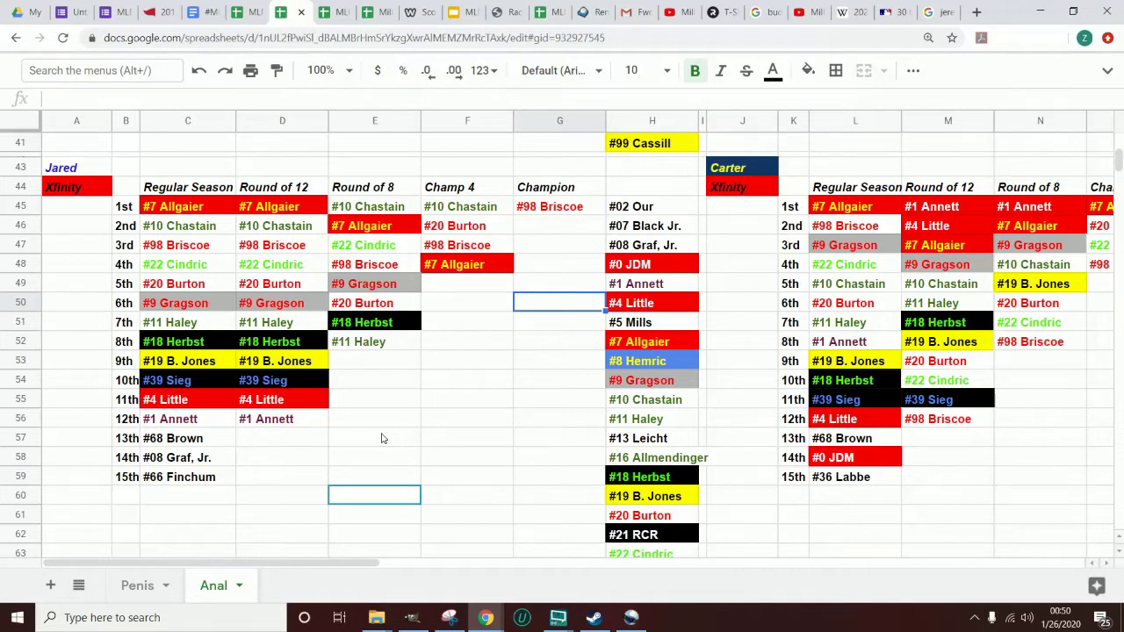
{"action": "key", "text": "Down"}
{"action": "key", "text": "Down"}
{"action": "key", "text": "Down"}
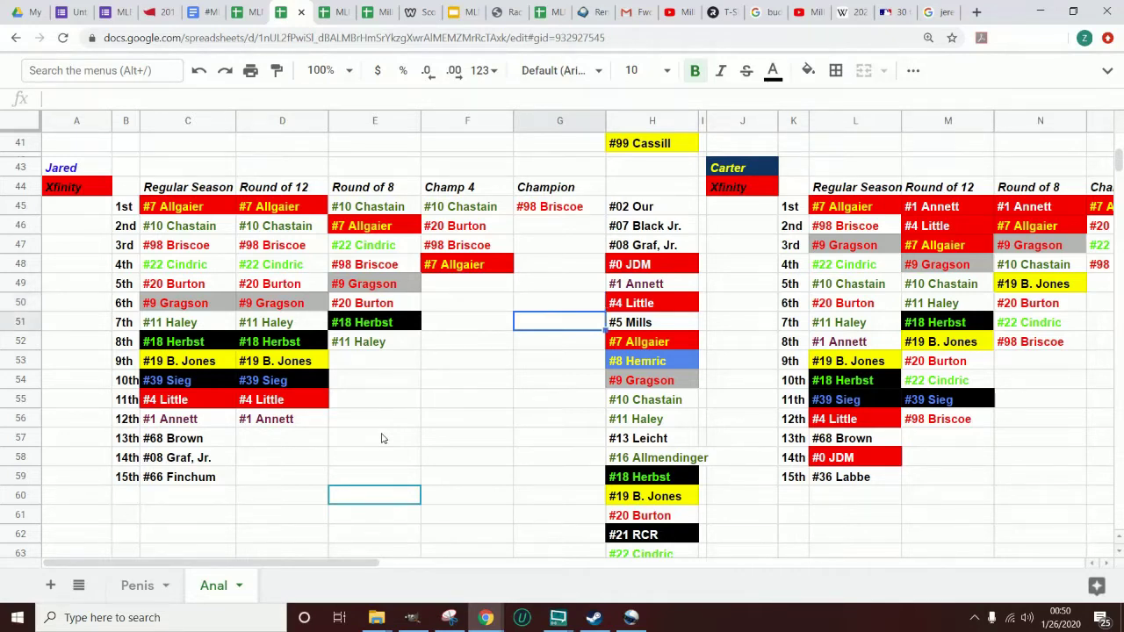
{"action": "key", "text": "Left"}
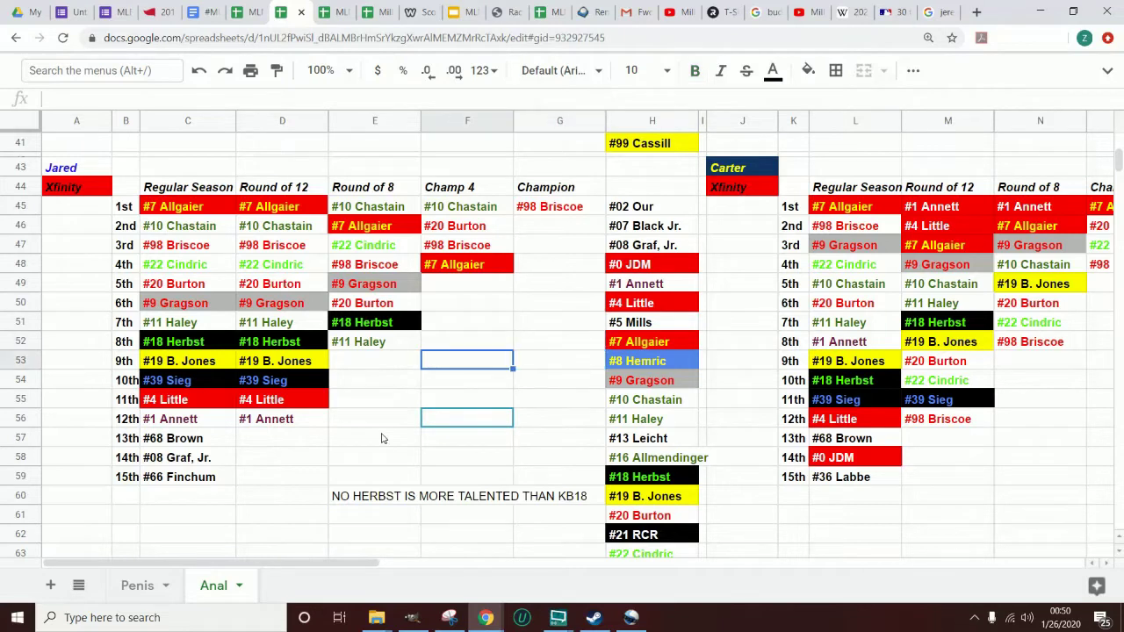
{"action": "key", "text": "Down"}
{"action": "key", "text": "Down"}
{"action": "key", "text": "Down"}
{"action": "key", "text": "Down"}
{"action": "key", "text": "Left"}
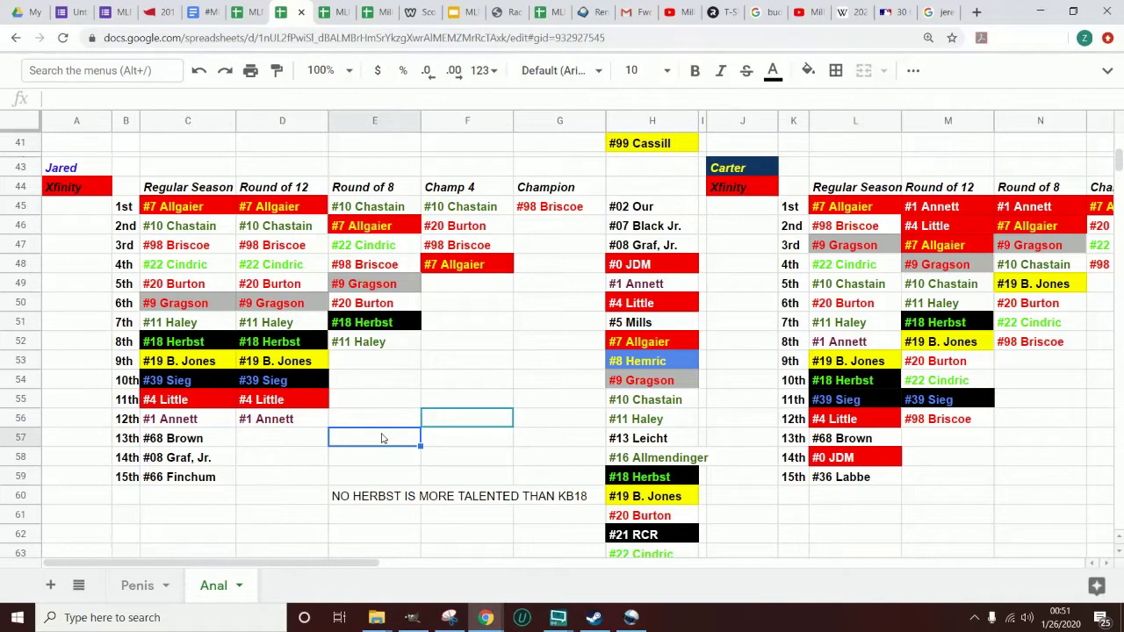
{"action": "key", "text": "Down"}
{"action": "key", "text": "Down"}
{"action": "key", "text": "Down"}
{"action": "key", "text": "Up"}
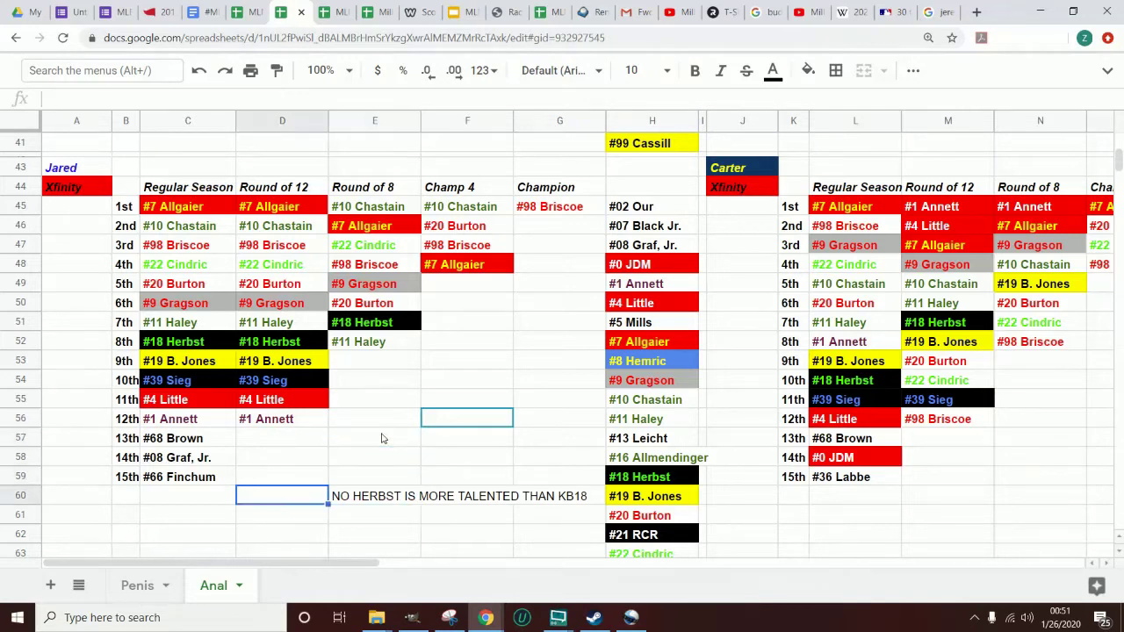
{"action": "key", "text": "Down"}
{"action": "key", "text": "Up"}
{"action": "key", "text": "Up"}
{"action": "key", "text": "Up"}
{"action": "key", "text": "Right"}
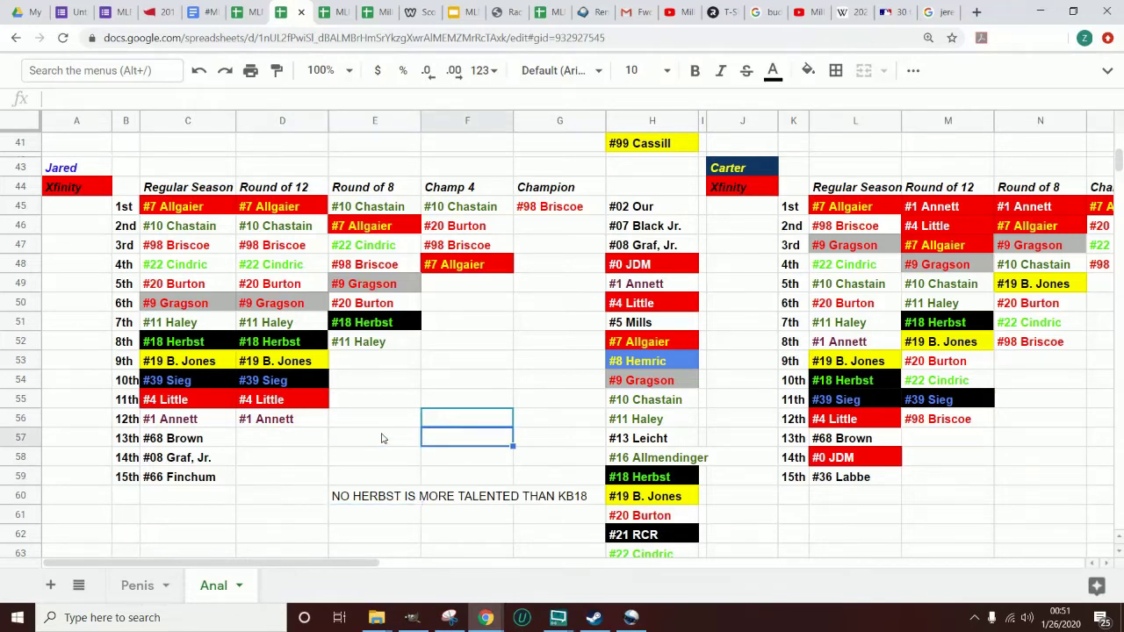
{"action": "key", "text": "Up"}
{"action": "key", "text": "Up"}
{"action": "key", "text": "Up"}
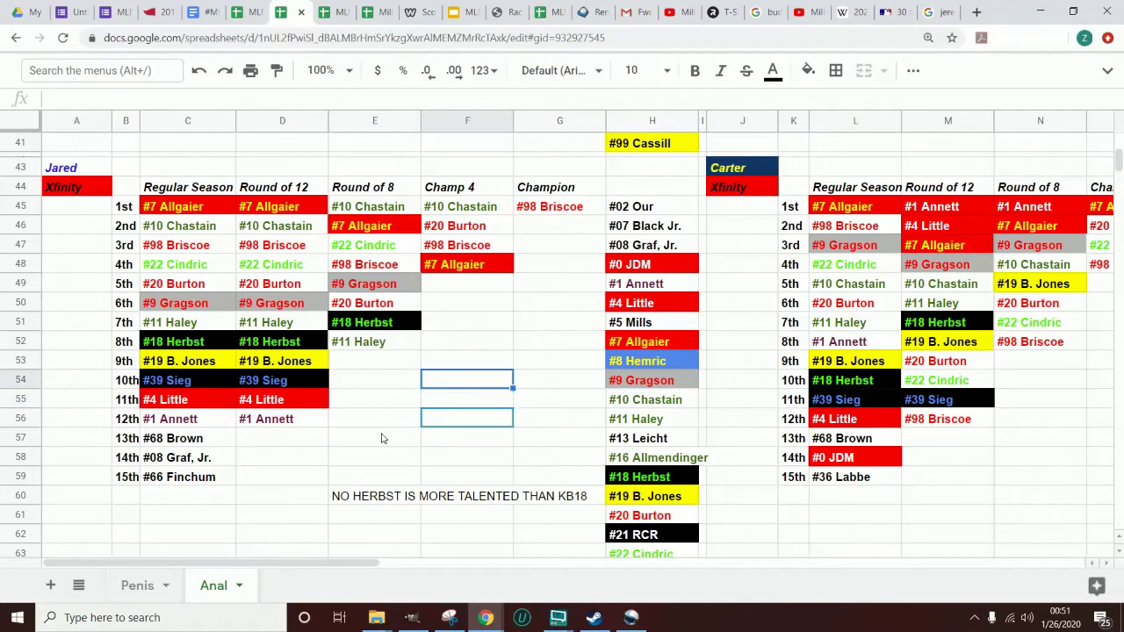
{"action": "key", "text": "Up"}
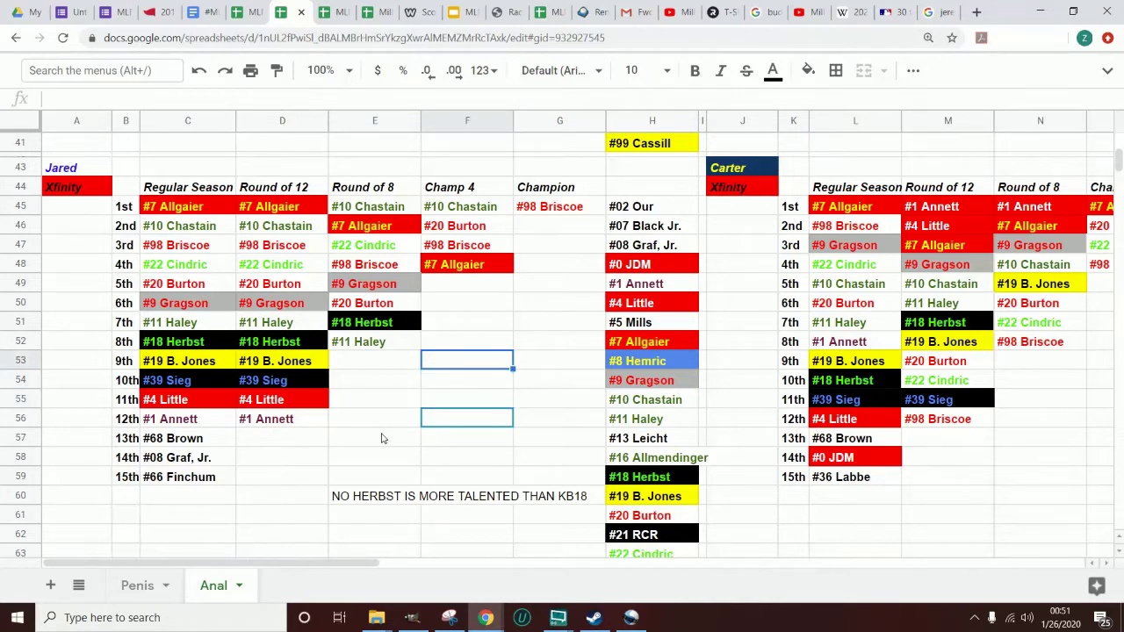
{"action": "key", "text": "Right"}
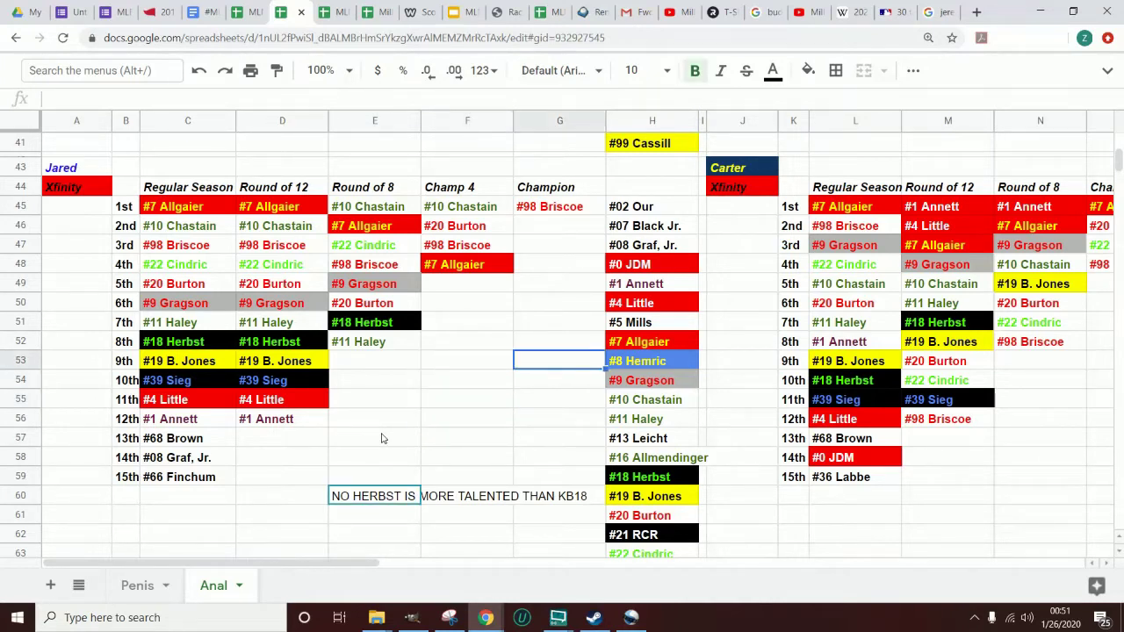
{"action": "key", "text": "Up"}
{"action": "key", "text": "Up"}
{"action": "key", "text": "Up"}
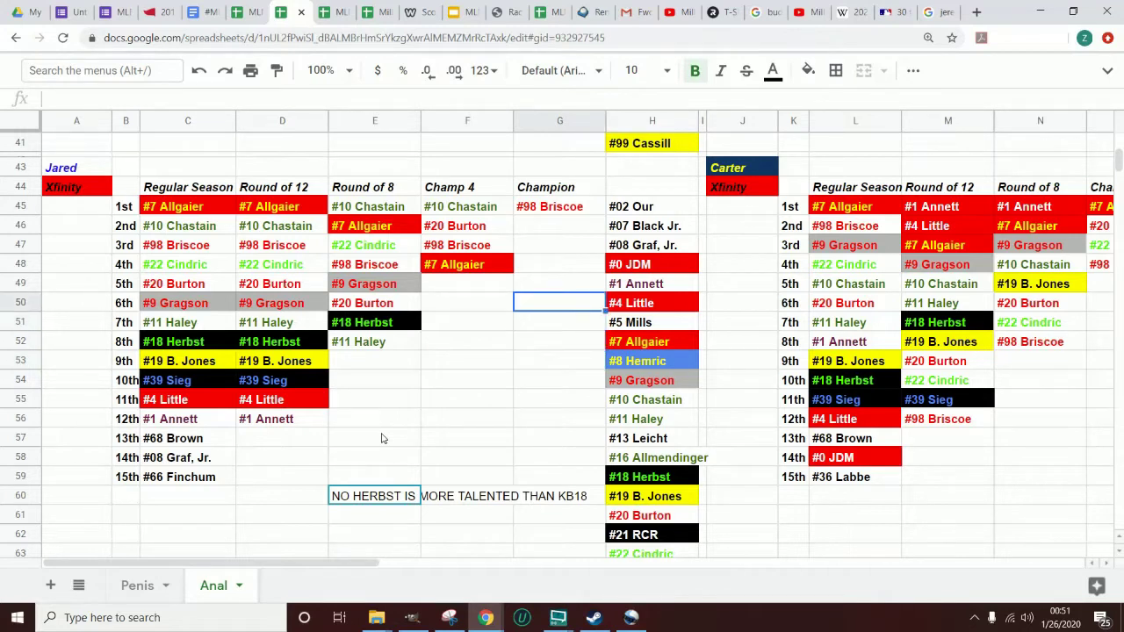
{"action": "key", "text": "Up"}
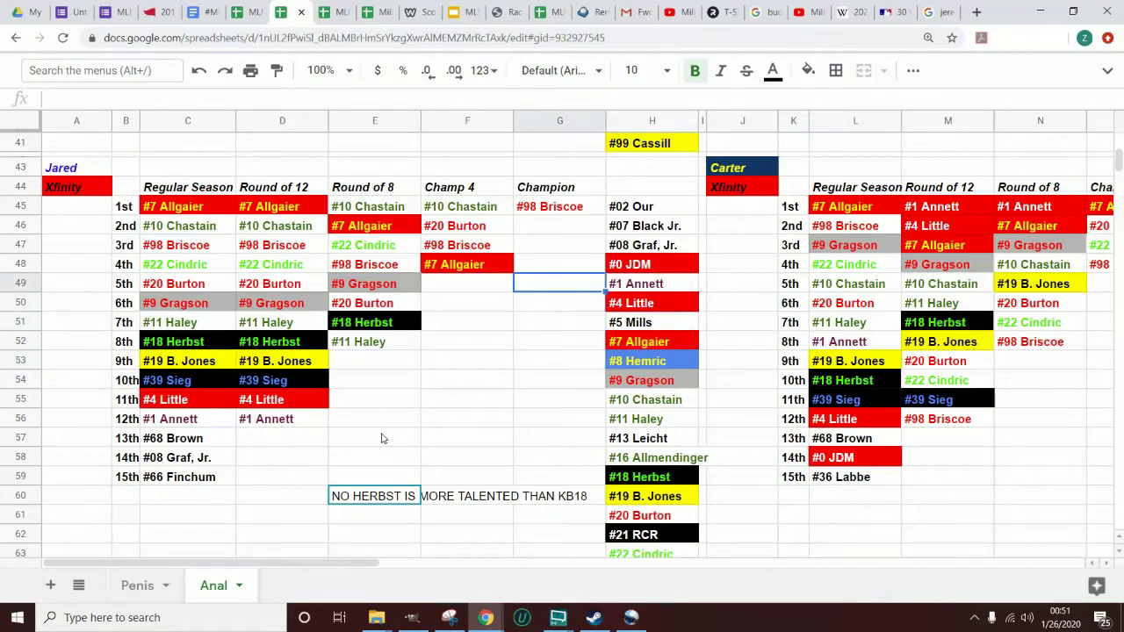
{"action": "key", "text": "Down"}
{"action": "key", "text": "Down"}
{"action": "key", "text": "Down"}
{"action": "key", "text": "Down"}
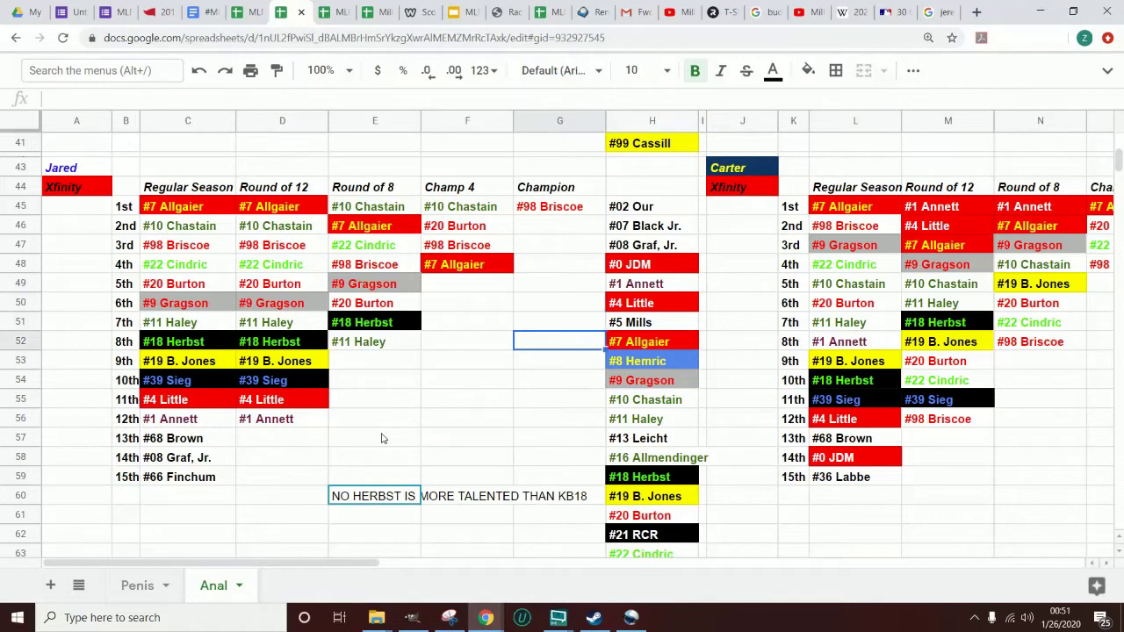
{"action": "key", "text": "Left"}
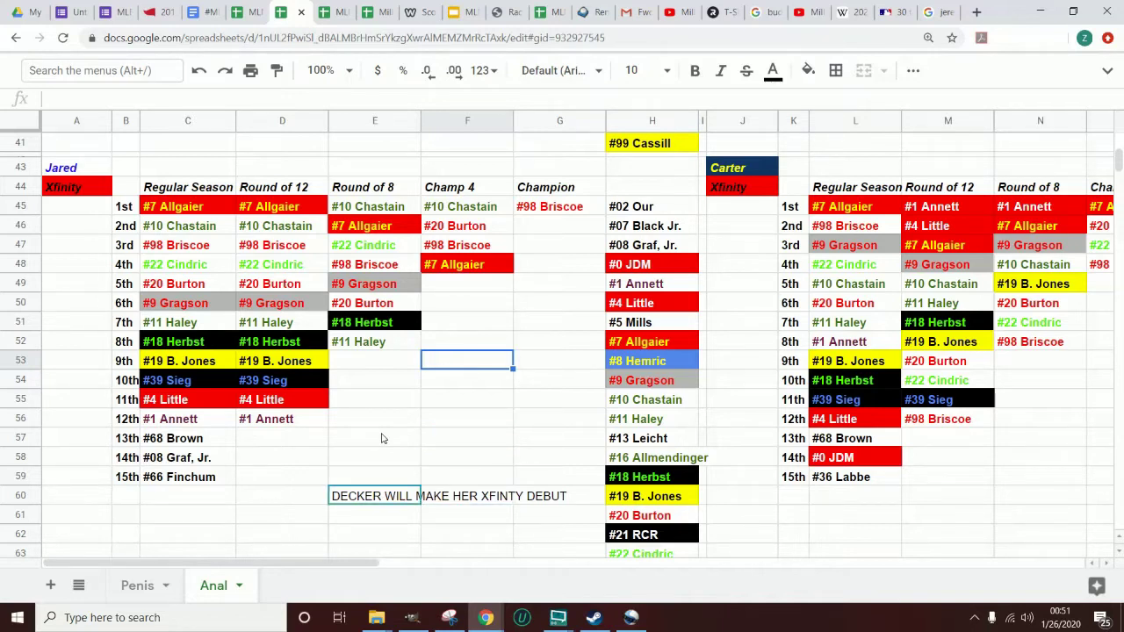
{"action": "key", "text": "Right"}
{"action": "key", "text": "Up"}
{"action": "key", "text": "Up"}
{"action": "key", "text": "Up"}
{"action": "key", "text": "Up"}
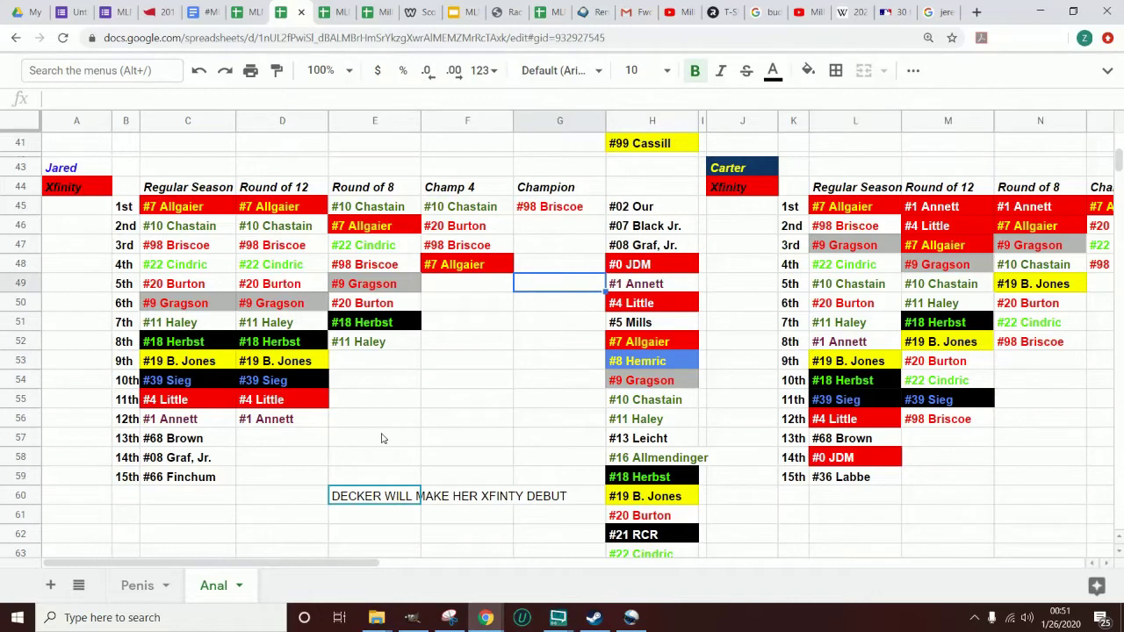
{"action": "key", "text": "Down"}
{"action": "key", "text": "Down"}
{"action": "key", "text": "Down"}
{"action": "key", "text": "Down"}
{"action": "key", "text": "Left"}
{"action": "key", "text": "Down"}
{"action": "key", "text": "Down"}
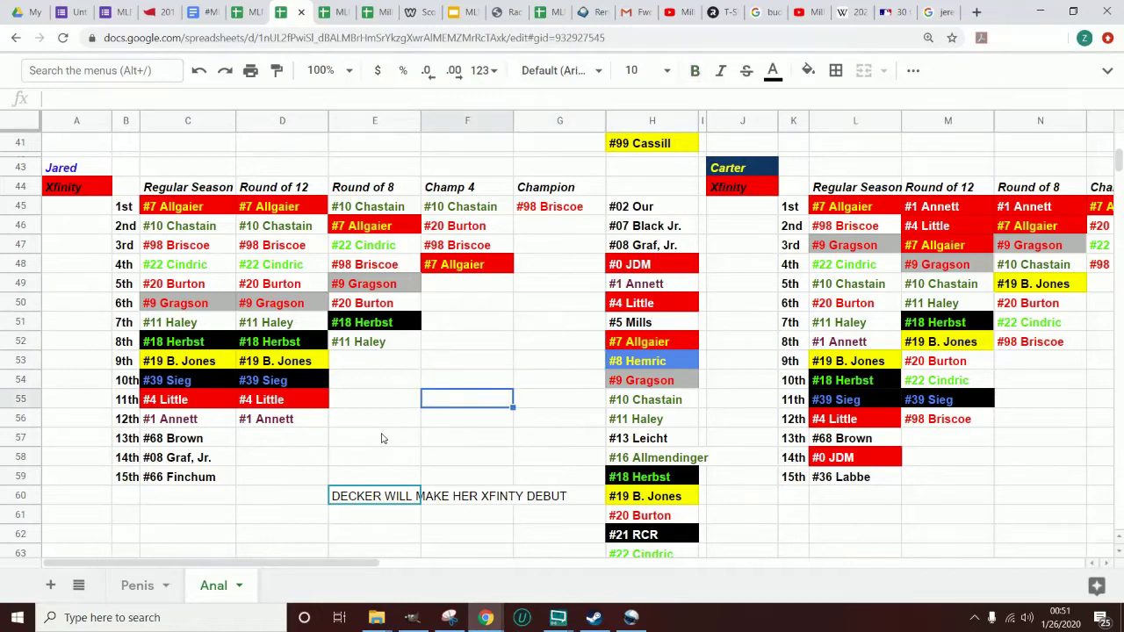
{"action": "key", "text": "Down"}
{"action": "key", "text": "Down"}
{"action": "key", "text": "Left"}
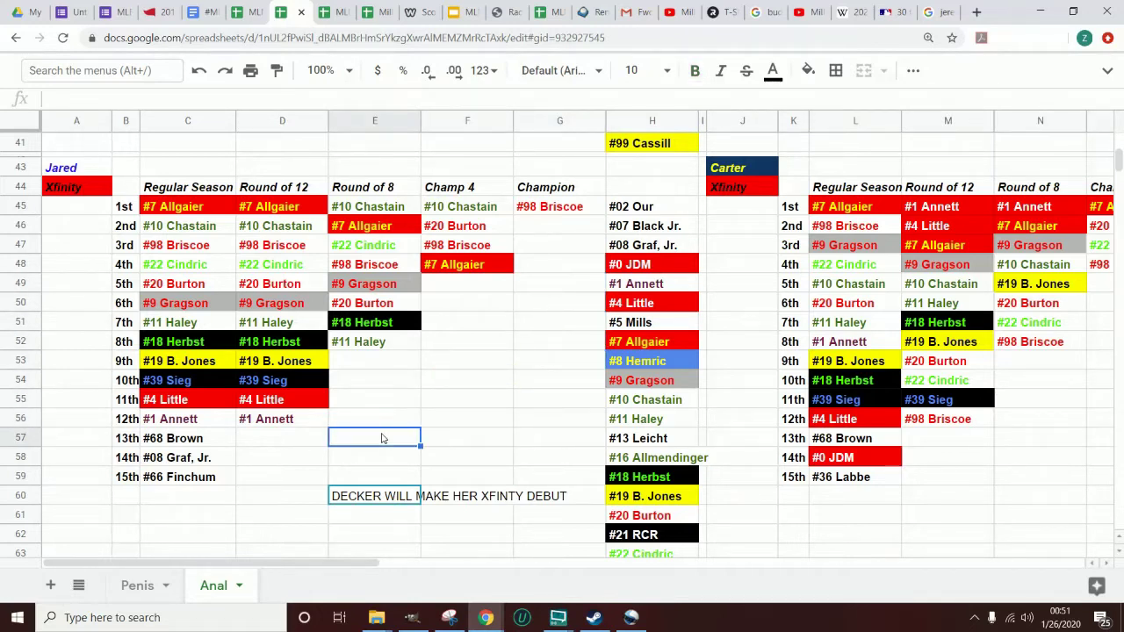
{"action": "key", "text": "Down"}
{"action": "key", "text": "Down"}
{"action": "key", "text": "Down"}
{"action": "key", "text": "Up"}
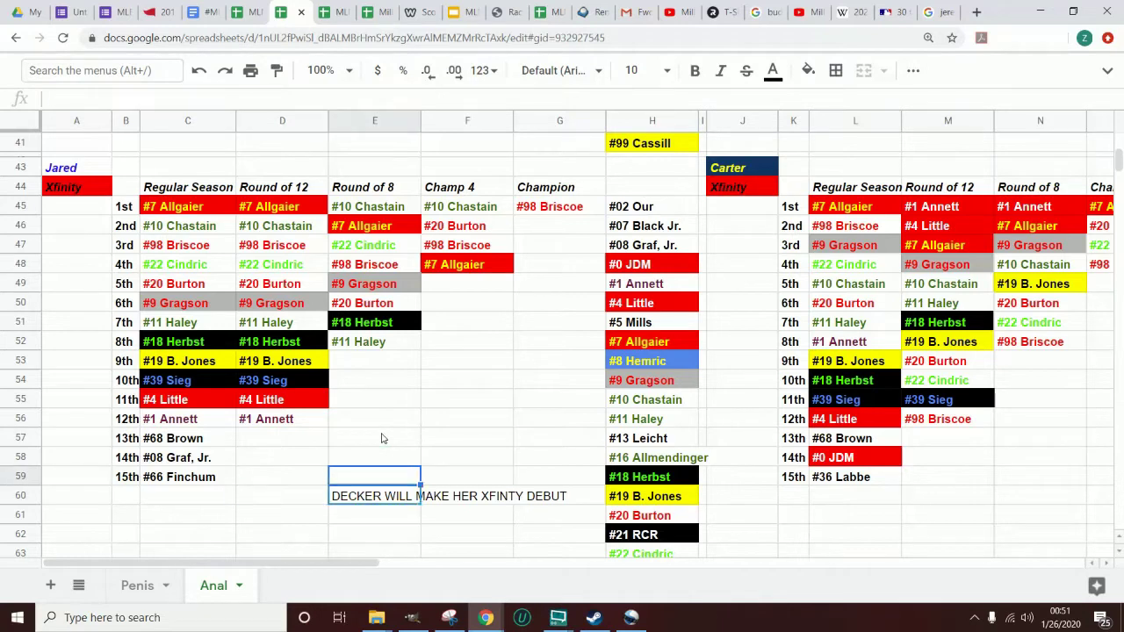
{"action": "key", "text": "Up"}
{"action": "key", "text": "Up"}
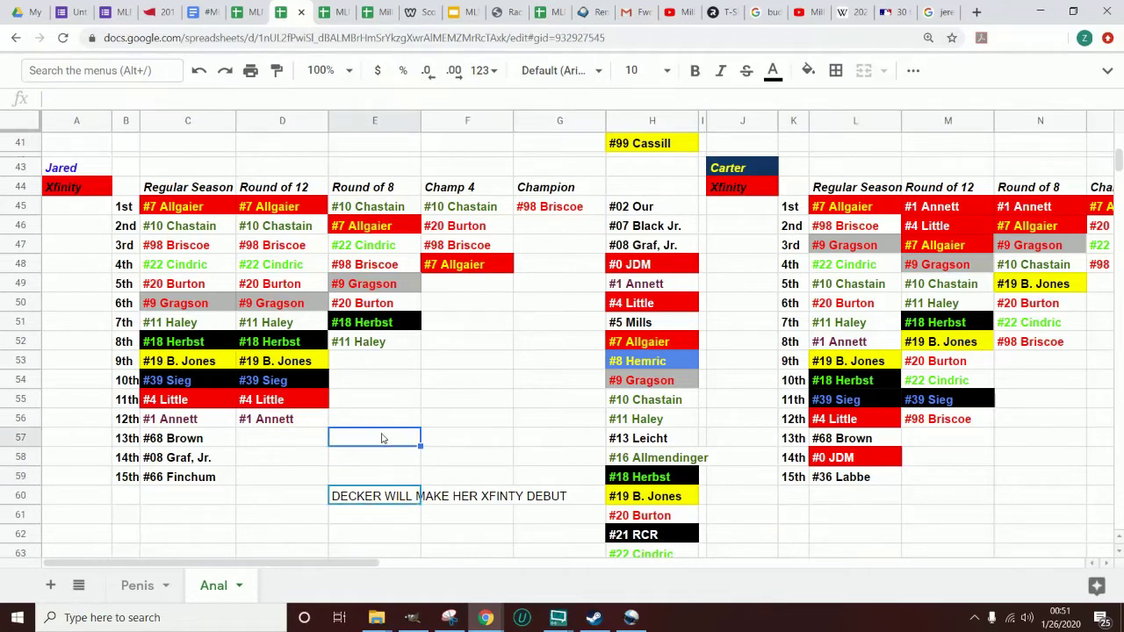
{"action": "key", "text": "Right"}
{"action": "key", "text": "Left"}
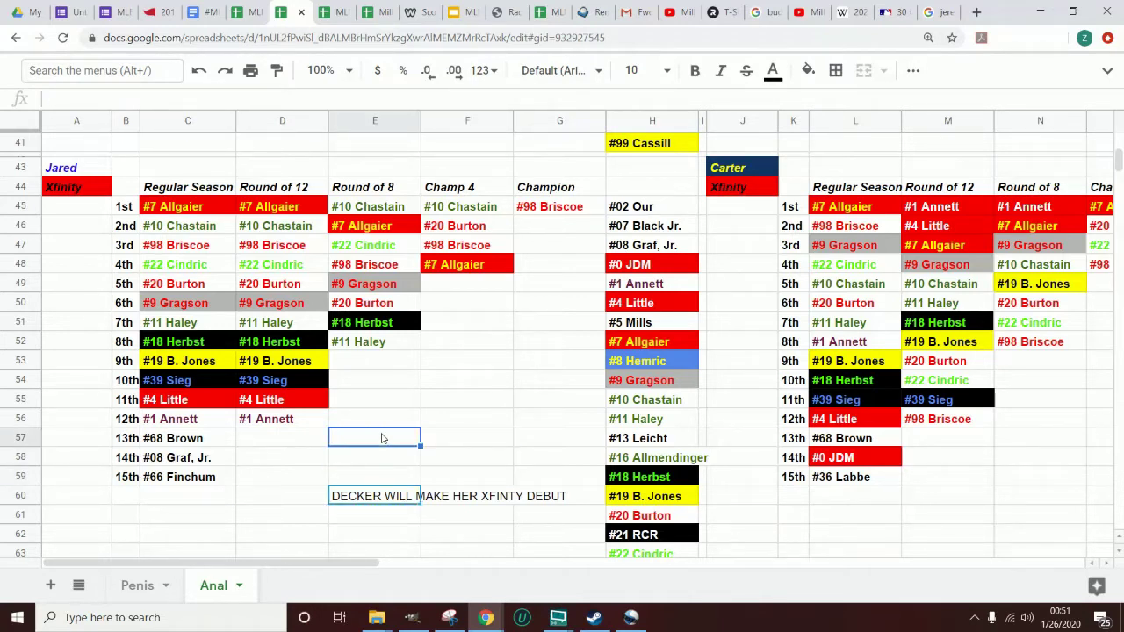
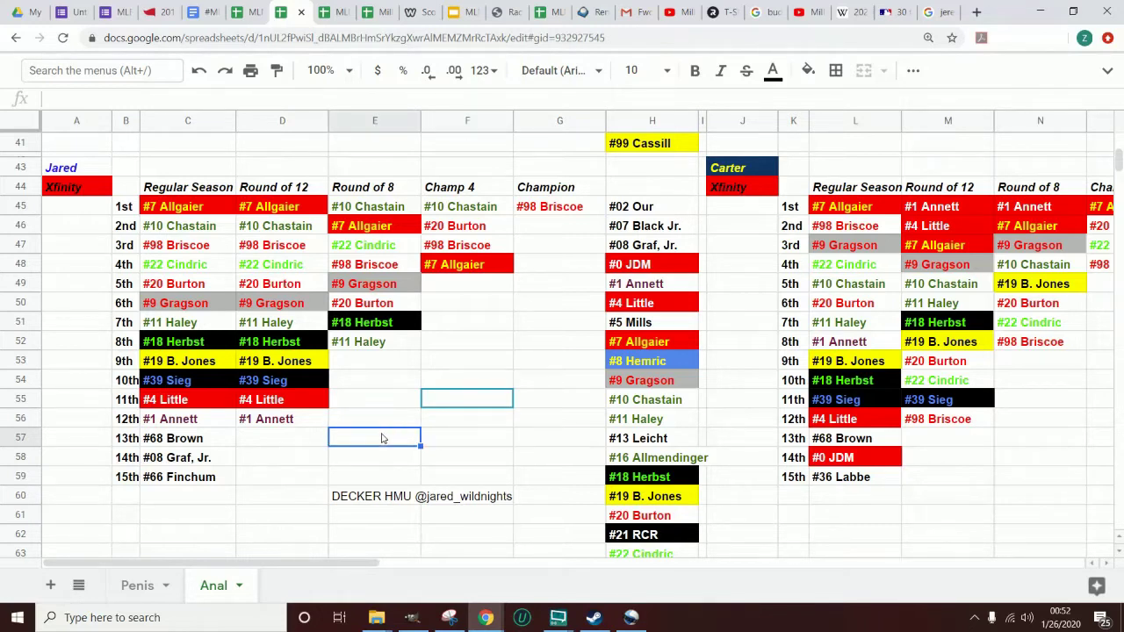
{"action": "key", "text": "Right"}
{"action": "key", "text": "Up"}
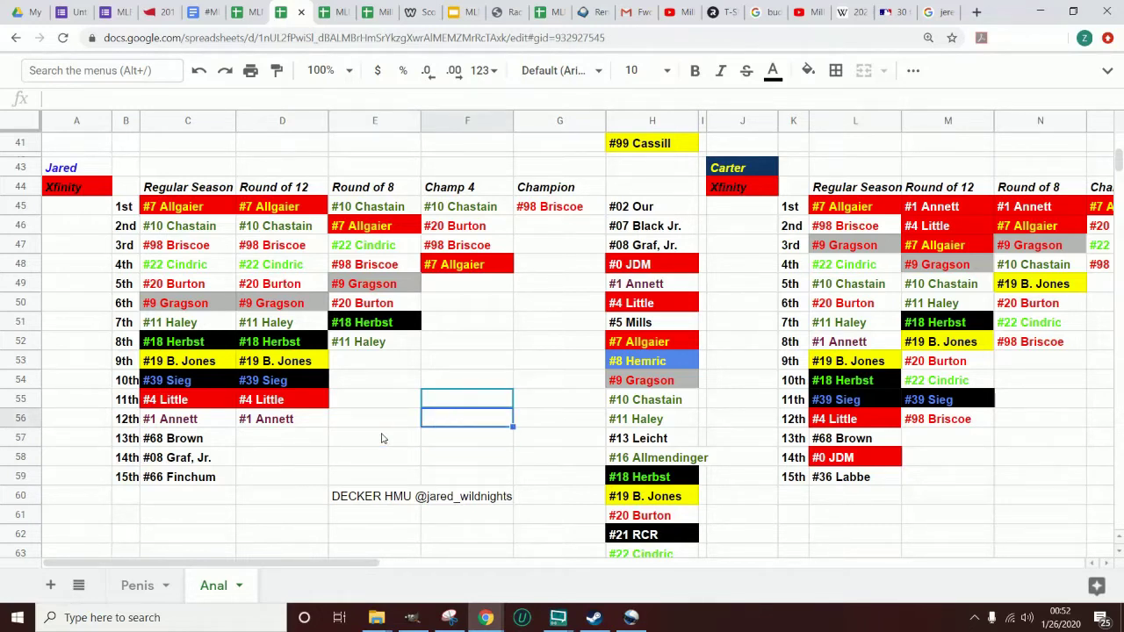
{"action": "key", "text": "Up"}
{"action": "key", "text": "Up"}
{"action": "key", "text": "Up"}
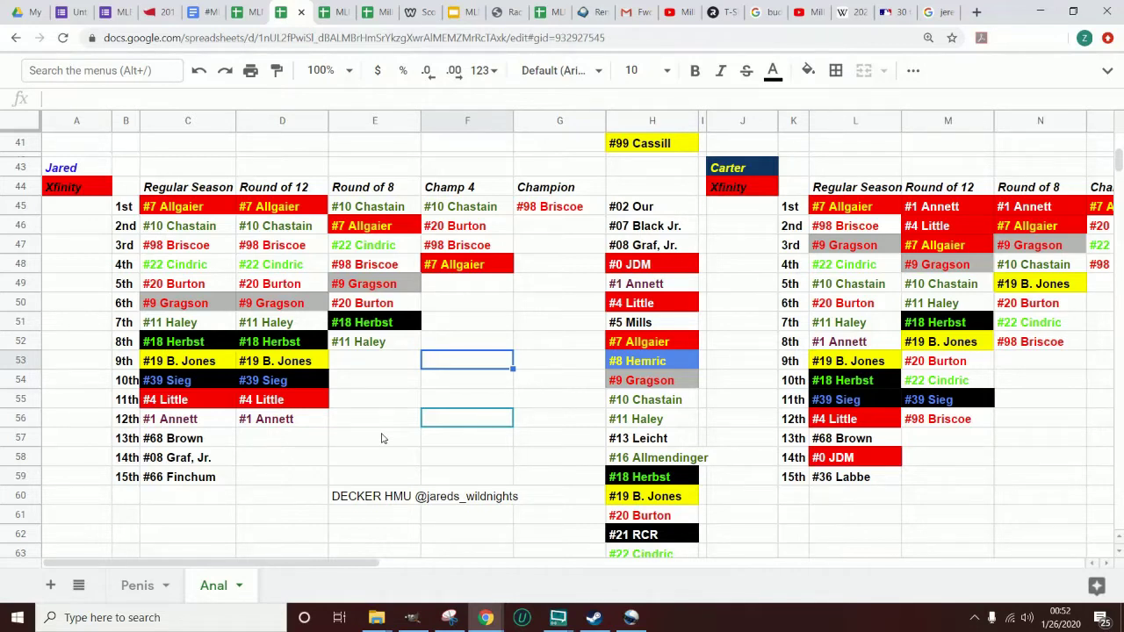
Move on to the second Xfinity block, bringing its Regular Season through Champion columns into view
{"action": "key", "text": "Right"}
{"action": "key", "text": "Right"}
{"action": "key", "text": "Right"}
{"action": "key", "text": "Right"}
{"action": "key", "text": "Right"}
{"action": "key", "text": "Right"}
{"action": "key", "text": "Right"}
{"action": "key", "text": "Right"}
{"action": "key", "text": "Right"}
{"action": "key", "text": "Right"}
{"action": "key", "text": "Right"}
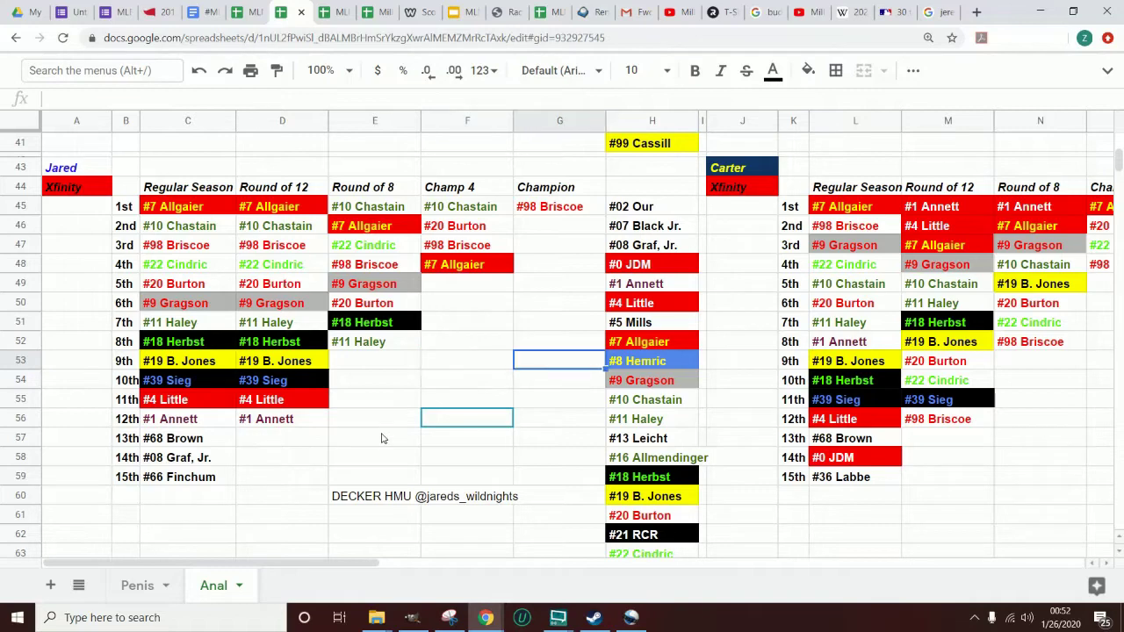
{"action": "key", "text": "Right"}
{"action": "key", "text": "Right"}
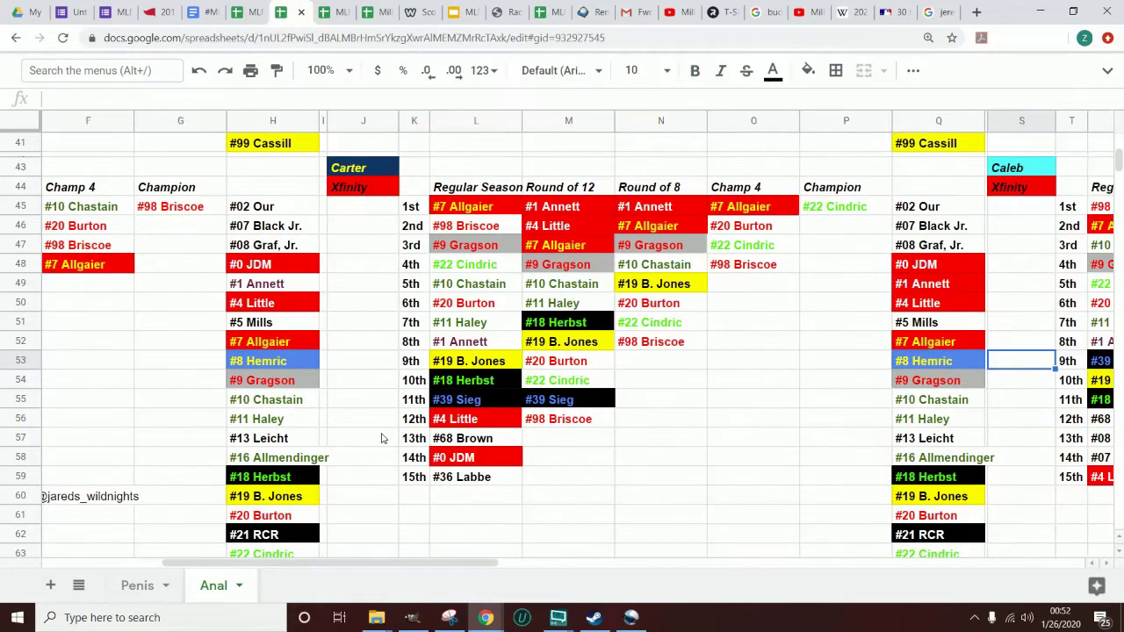
{"action": "key", "text": "Right"}
{"action": "key", "text": "Left"}
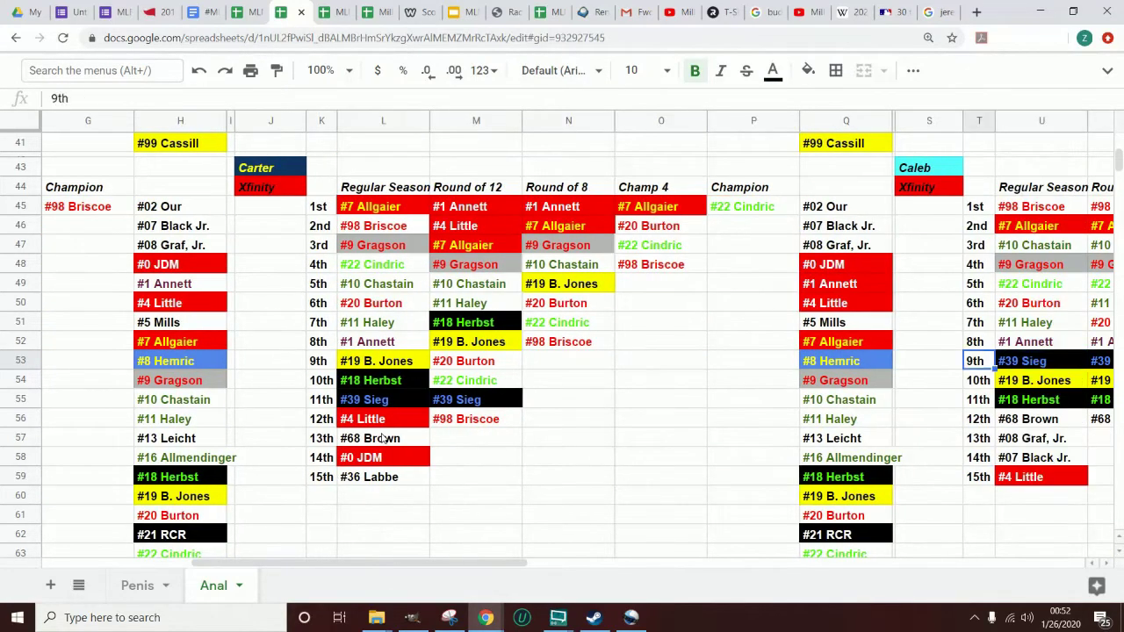
{"action": "key", "text": "Left"}
{"action": "key", "text": "Left"}
{"action": "key", "text": "Left"}
{"action": "key", "text": "Left"}
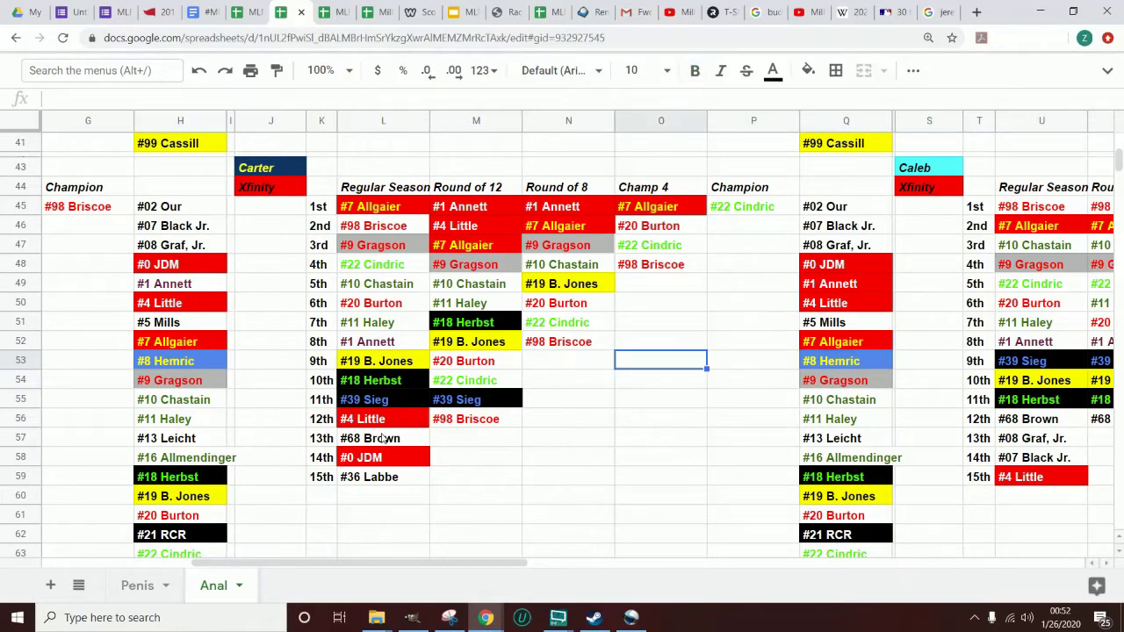
Examine the 12th-place row of the second Xfinity block, from the Regular Season column across to the Champion column
{"action": "key", "text": "Left"}
{"action": "key", "text": "Down"}
{"action": "key", "text": "Down"}
{"action": "key", "text": "Down"}
{"action": "key", "text": "Left"}
{"action": "key", "text": "Left"}
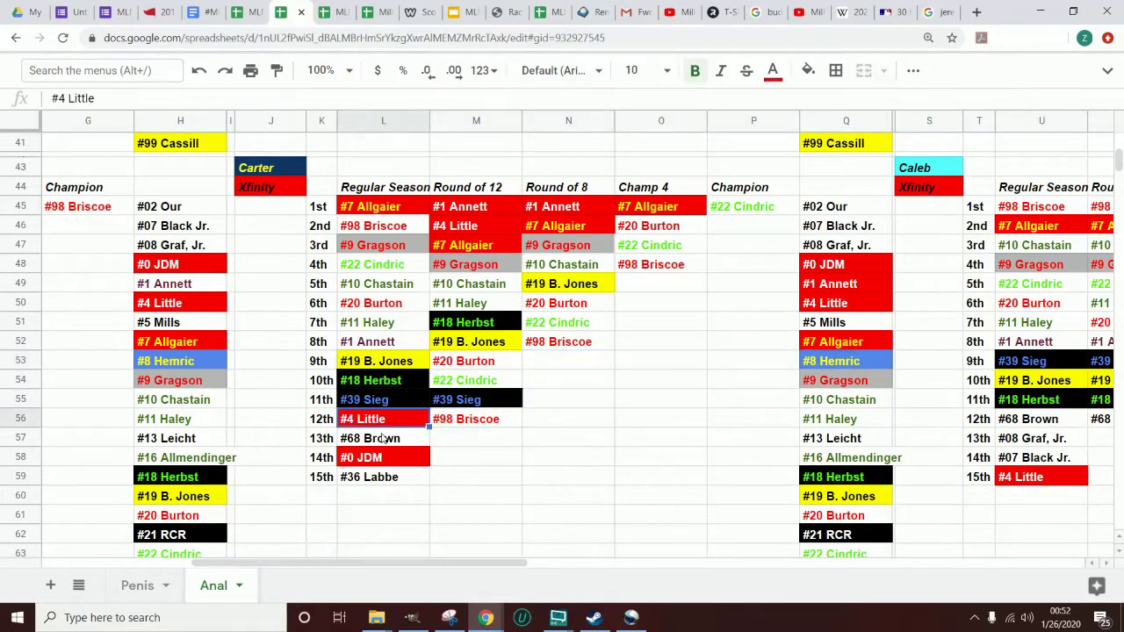
{"action": "key", "text": "Right"}
{"action": "key", "text": "Right"}
{"action": "key", "text": "Right"}
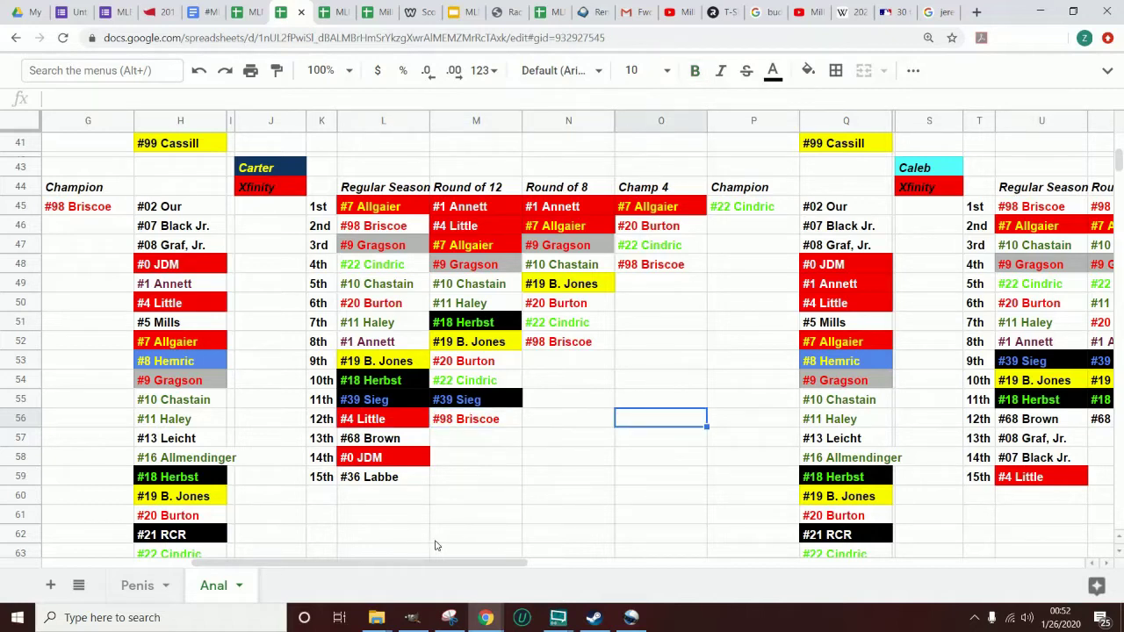
{"action": "key", "text": "Left"}
{"action": "key", "text": "Left"}
{"action": "key", "text": "Left"}
{"action": "key", "text": "Left"}
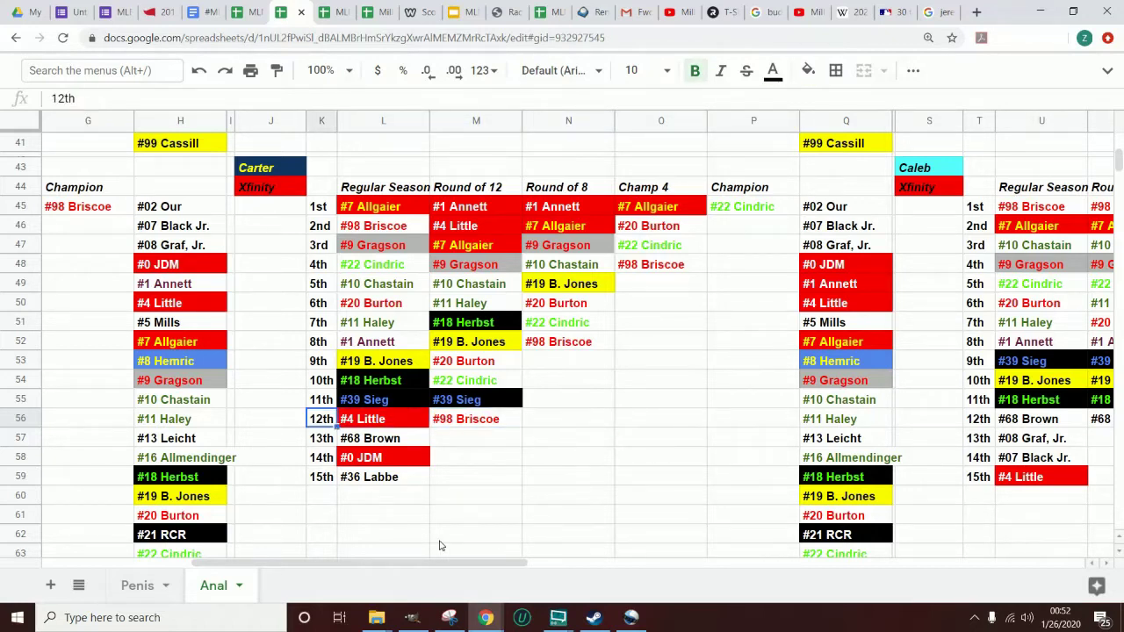
{"action": "key", "text": "Right"}
{"action": "key", "text": "Right"}
{"action": "key", "text": "Right"}
{"action": "key", "text": "Right"}
{"action": "key", "text": "Right"}
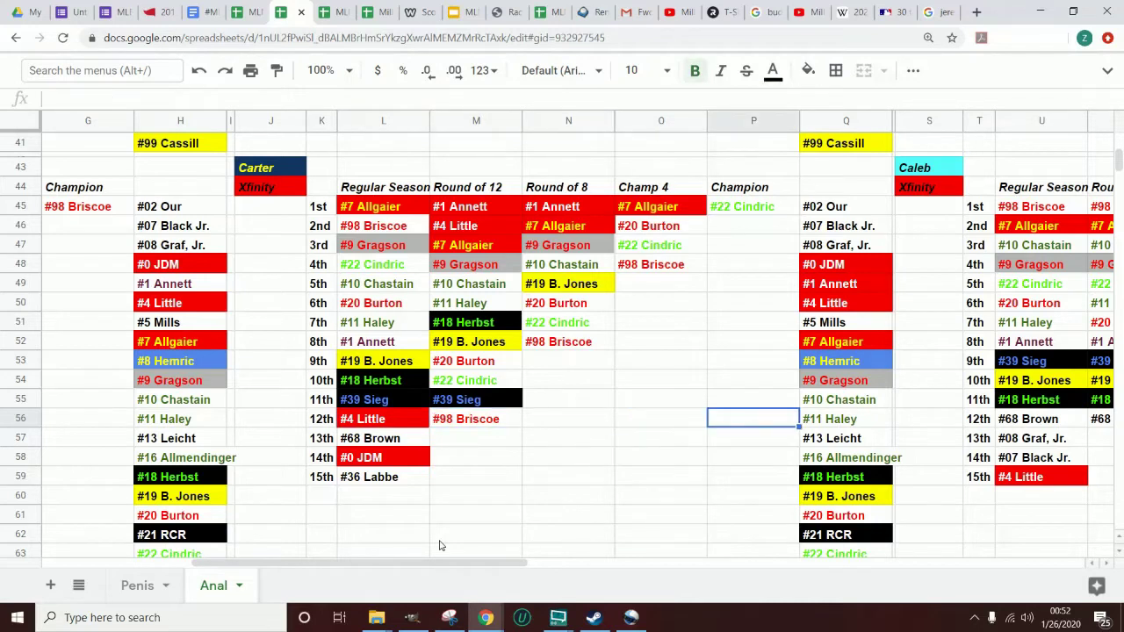
Check the second Xfinity block's Champion pick in cell P45
{"action": "key", "text": "Up"}
{"action": "key", "text": "Up"}
{"action": "key", "text": "Up"}
{"action": "key", "text": "Up"}
{"action": "key", "text": "Up"}
{"action": "key", "text": "Up"}
{"action": "key", "text": "Up"}
{"action": "key", "text": "Up"}
{"action": "key", "text": "Up"}
{"action": "key", "text": "Up"}
{"action": "key", "text": "Up"}
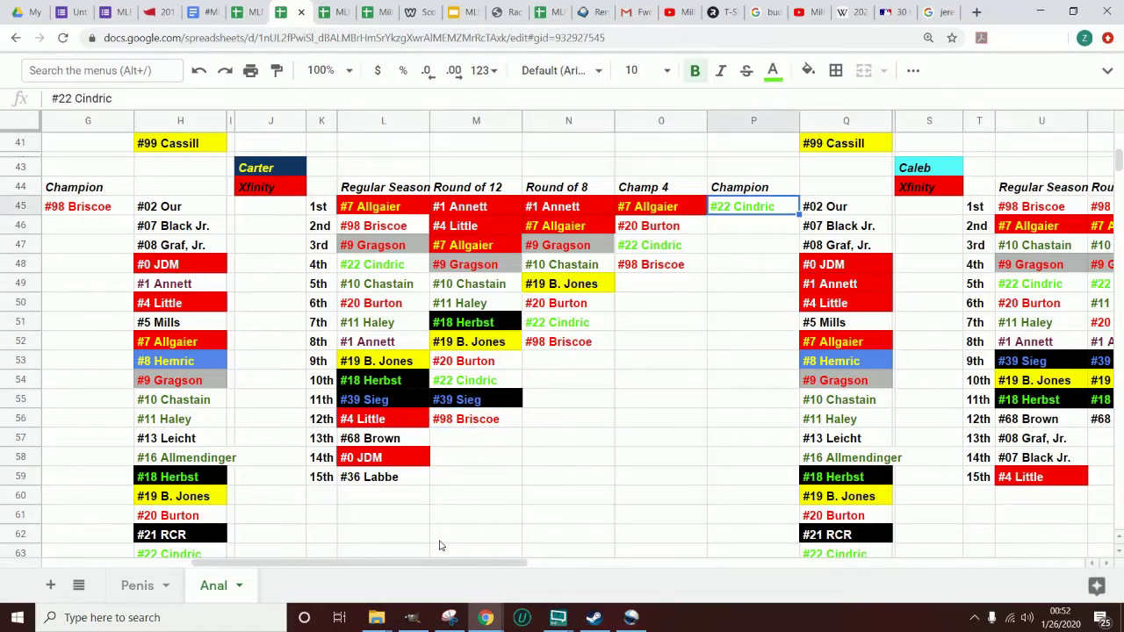
Check the 4th pick in the Champ 4 column of the second Xfinity block
{"action": "key", "text": "Down"}
{"action": "key", "text": "Down"}
{"action": "key", "text": "Down"}
{"action": "key", "text": "Down"}
{"action": "key", "text": "Down"}
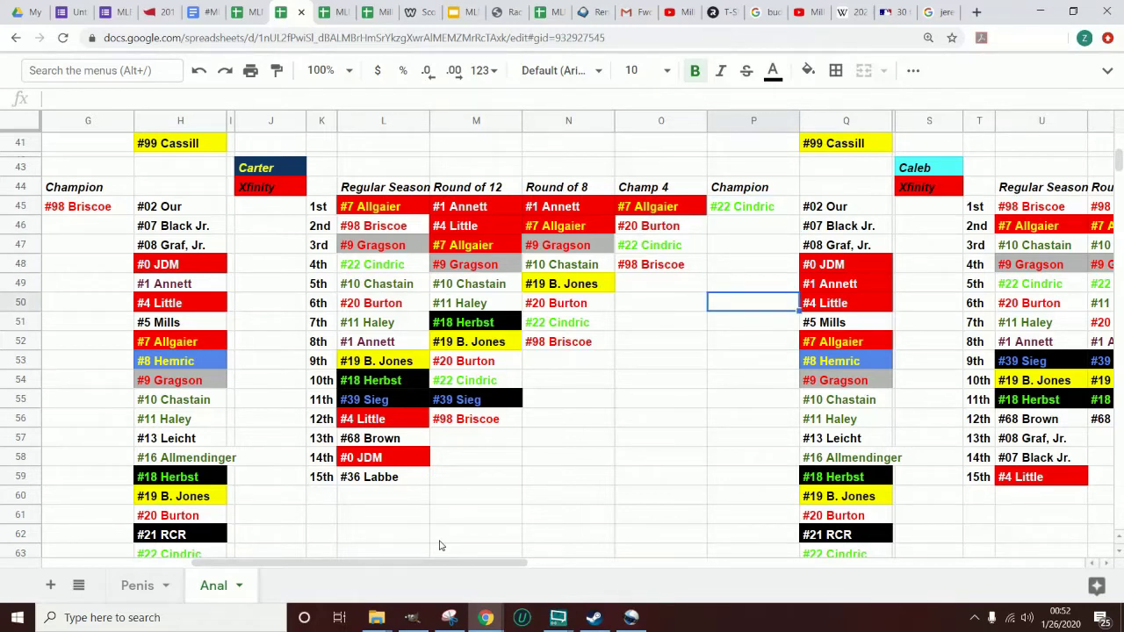
{"action": "key", "text": "Left"}
{"action": "key", "text": "Down"}
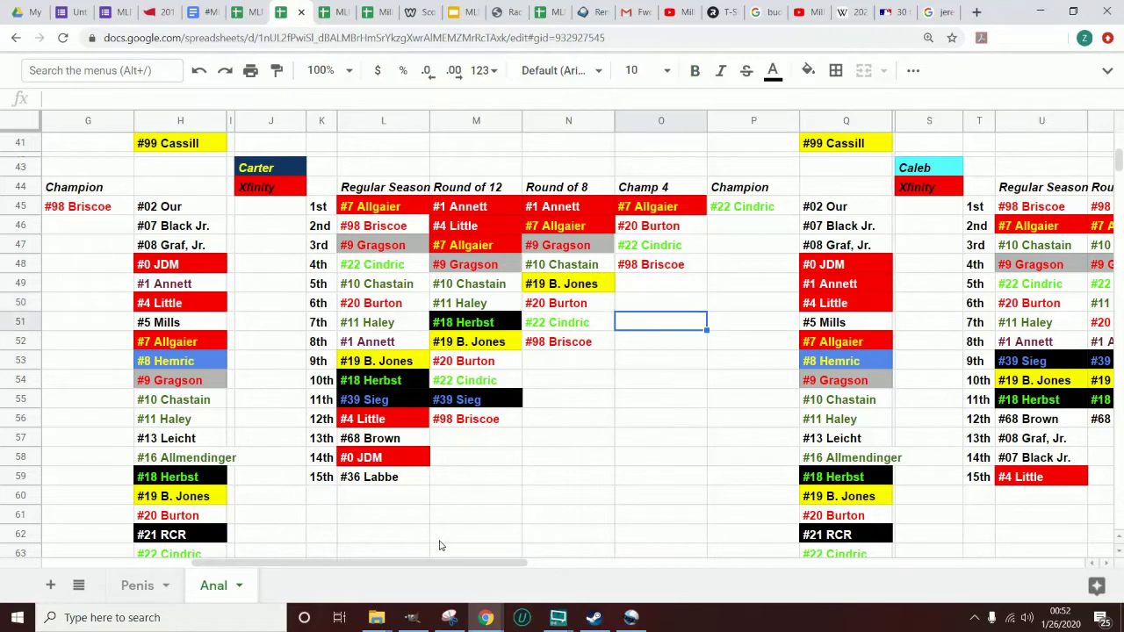
{"action": "key", "text": "Up"}
{"action": "key", "text": "Up"}
{"action": "key", "text": "Up"}
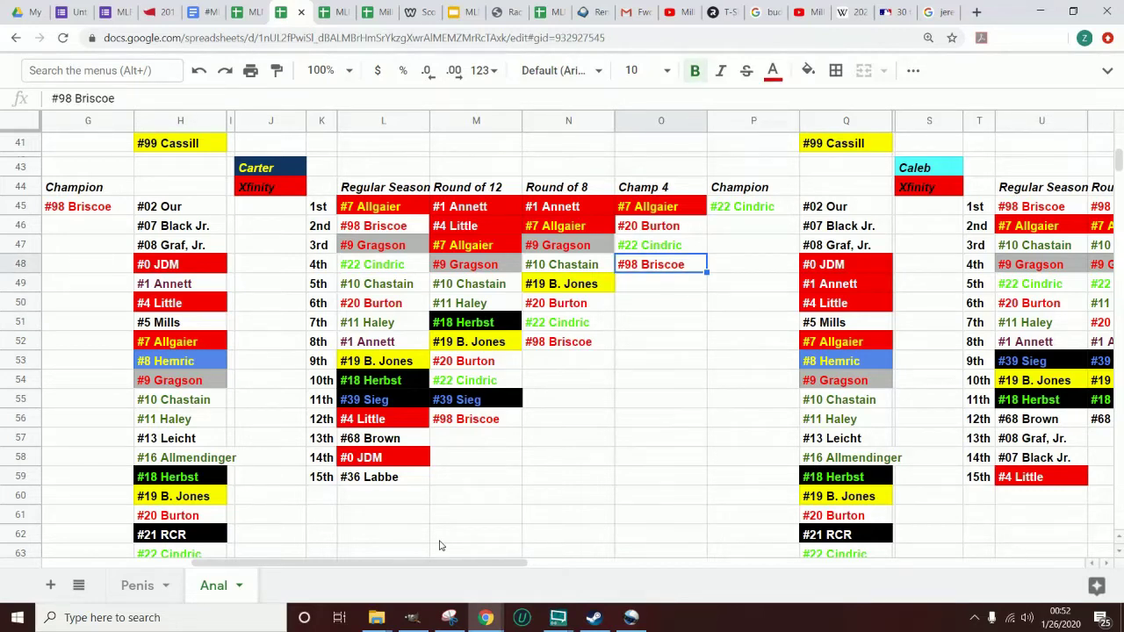
Review the second Xfinity block's Round of 8 picks from the 4th to the 8th
{"action": "key", "text": "Left"}
{"action": "key", "text": "Down"}
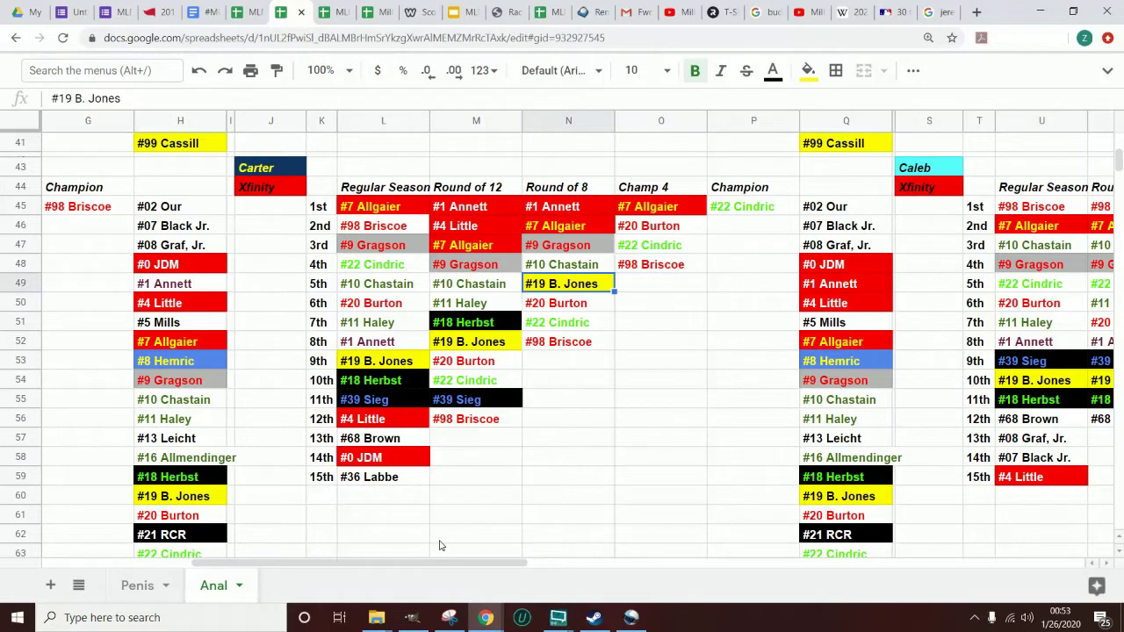
{"action": "key", "text": "Down"}
{"action": "key", "text": "Down"}
{"action": "key", "text": "Down"}
{"action": "key", "text": "Down"}
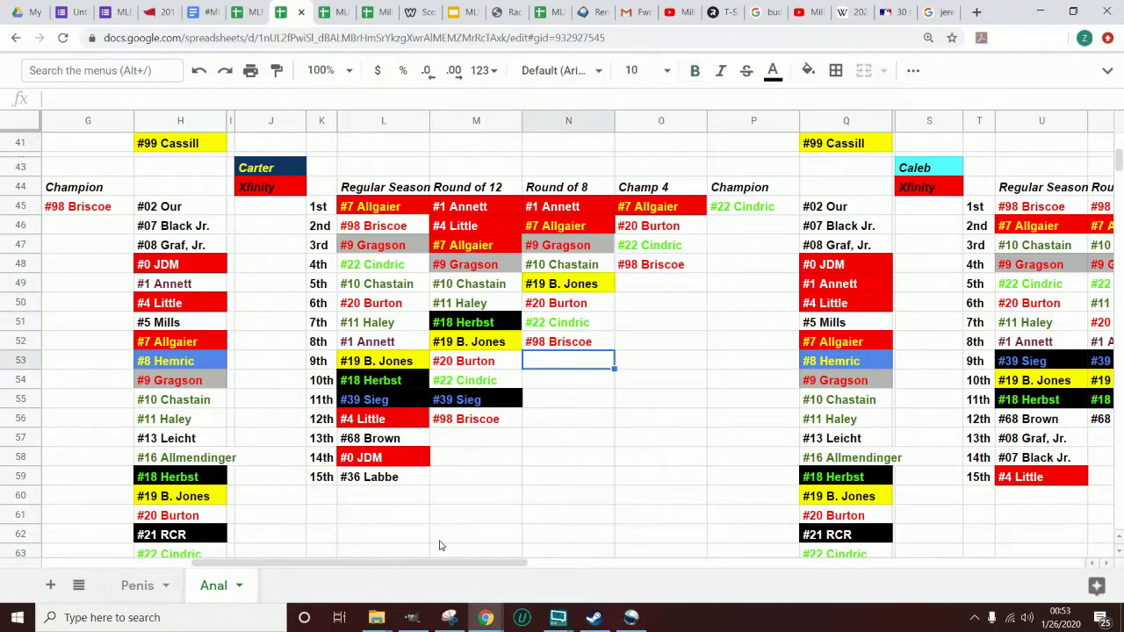
{"action": "key", "text": "Up"}
{"action": "key", "text": "Up"}
{"action": "key", "text": "Up"}
{"action": "key", "text": "Up"}
{"action": "key", "text": "Up"}
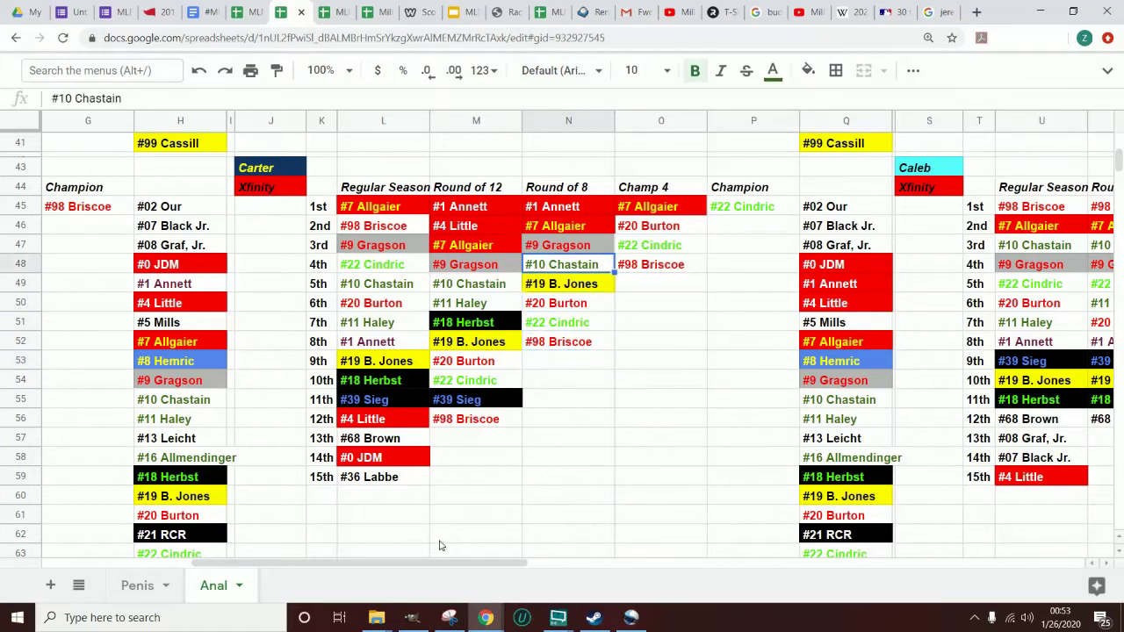
Compare the #22 Cindric pick in Champ 4 with the #10 Chastain pick in the second Xfinity block's Round of 8
{"action": "key", "text": "Right"}
{"action": "key", "text": "Up"}
{"action": "key", "text": "Up"}
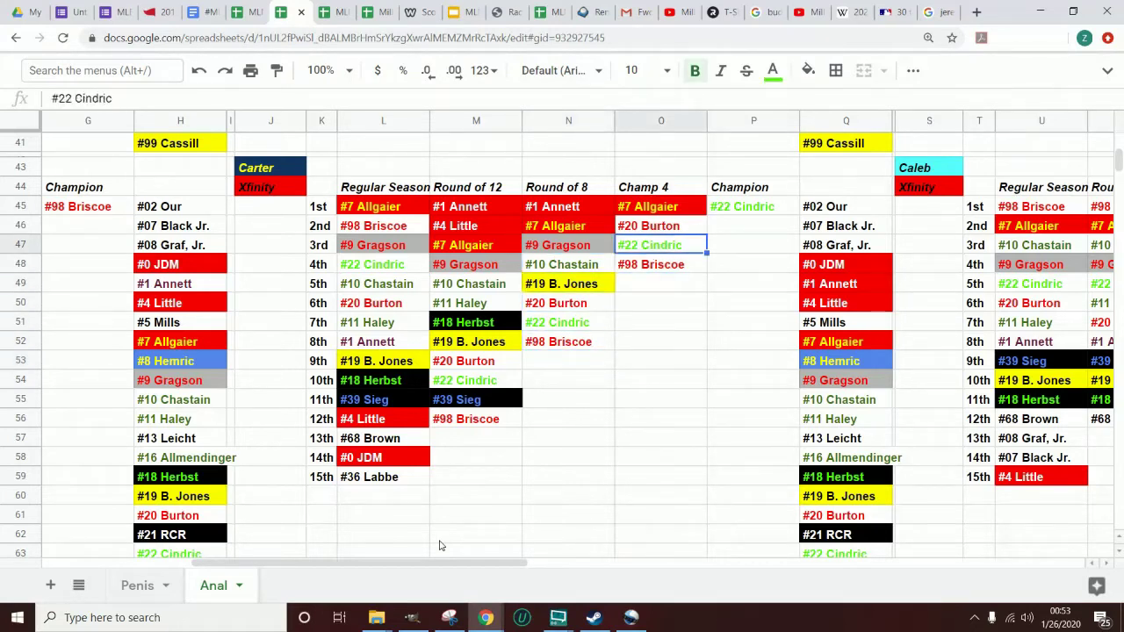
{"action": "key", "text": "Down"}
{"action": "key", "text": "Down"}
{"action": "key", "text": "Left"}
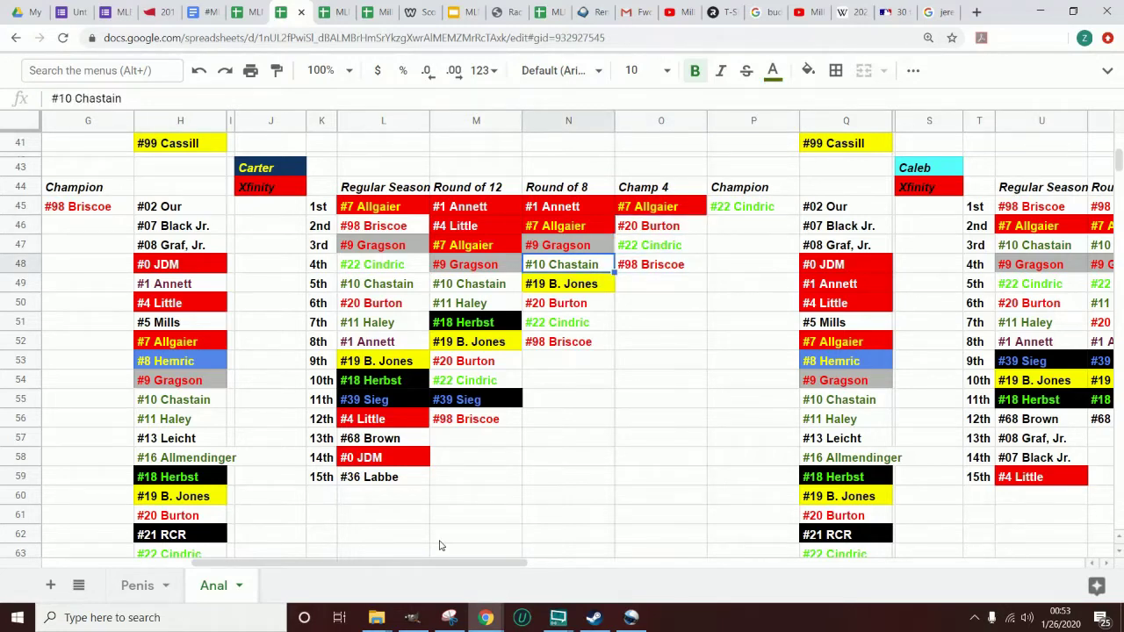
{"action": "key", "text": "Right"}
{"action": "key", "text": "Down"}
{"action": "key", "text": "Down"}
{"action": "key", "text": "Down"}
{"action": "key", "text": "Down"}
{"action": "key", "text": "Down"}
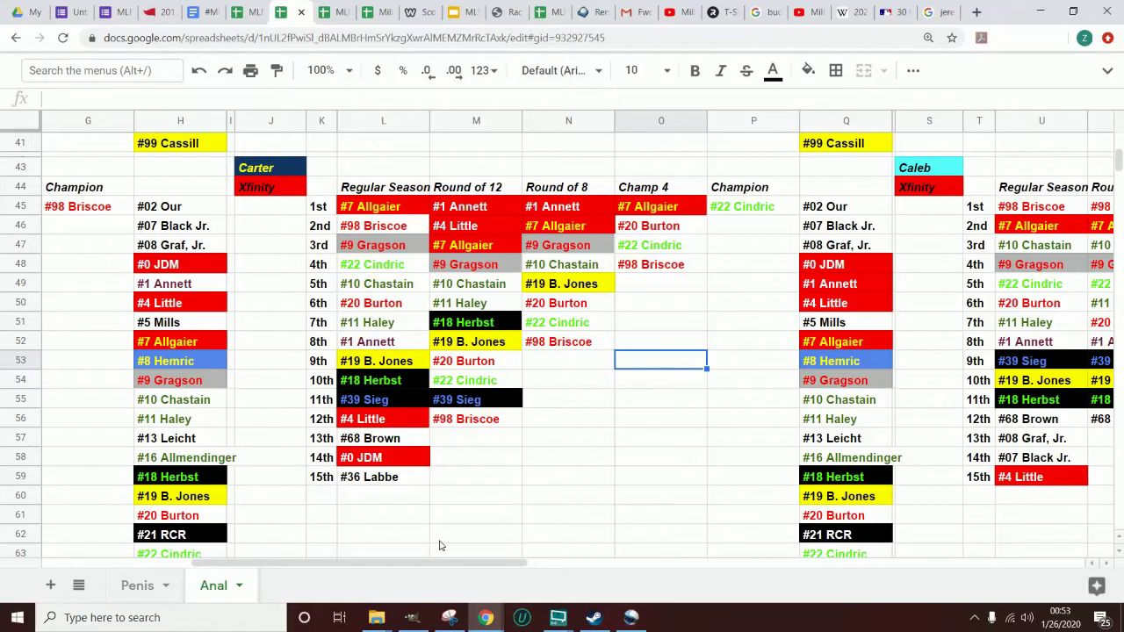
{"action": "key", "text": "Down"}
{"action": "key", "text": "Down"}
{"action": "key", "text": "Down"}
{"action": "key", "text": "Down"}
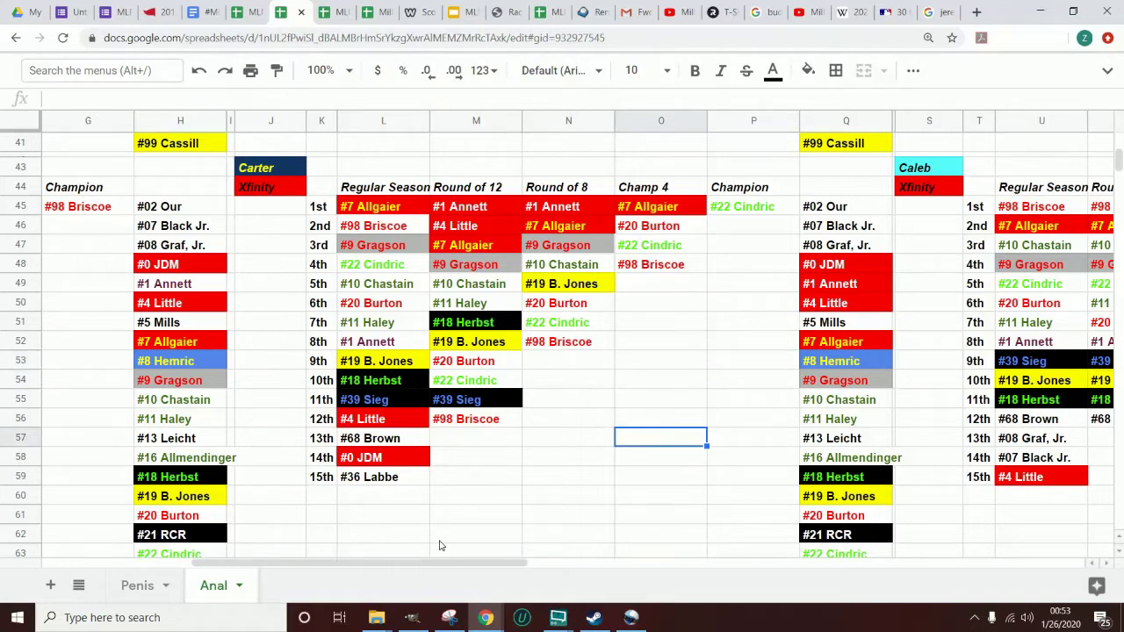
{"action": "key", "text": "Left"}
{"action": "key", "text": "Right"}
{"action": "key", "text": "Up"}
{"action": "key", "text": "Up"}
{"action": "key", "text": "Up"}
{"action": "key", "text": "Up"}
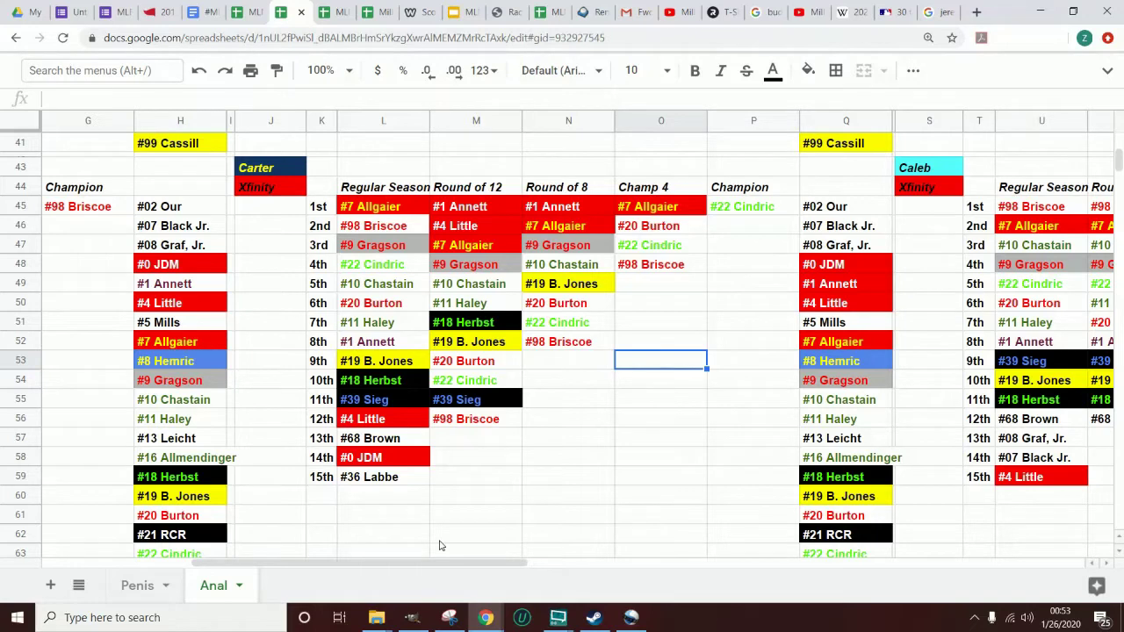
{"action": "key", "text": "Right"}
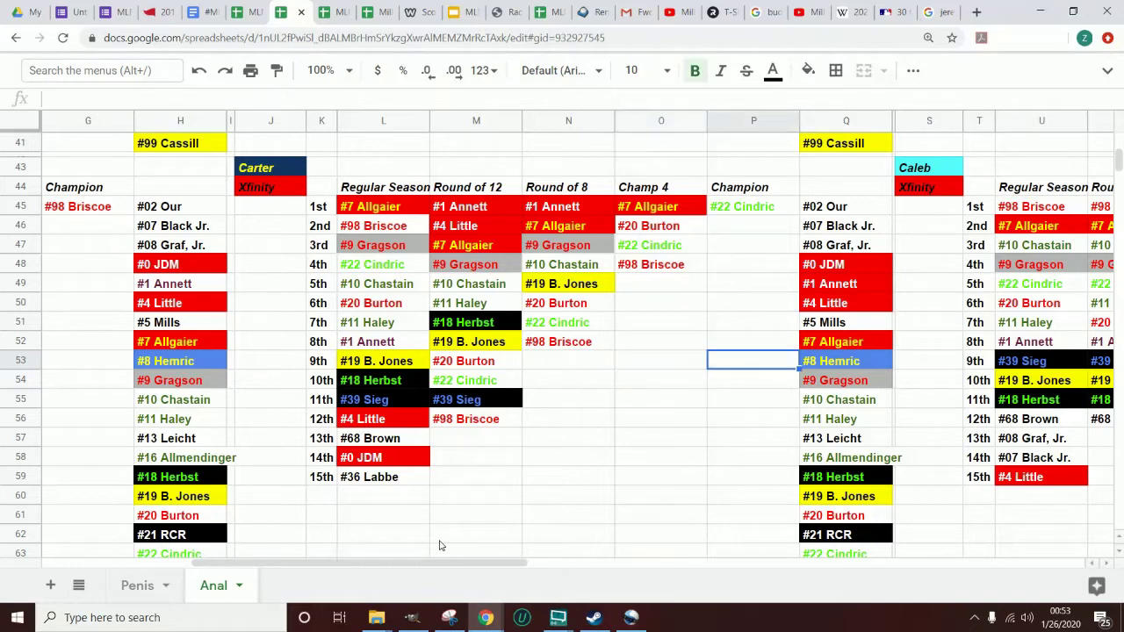
{"action": "key", "text": "Up"}
{"action": "key", "text": "Up"}
{"action": "key", "text": "Up"}
{"action": "key", "text": "Down"}
{"action": "key", "text": "Down"}
{"action": "key", "text": "Down"}
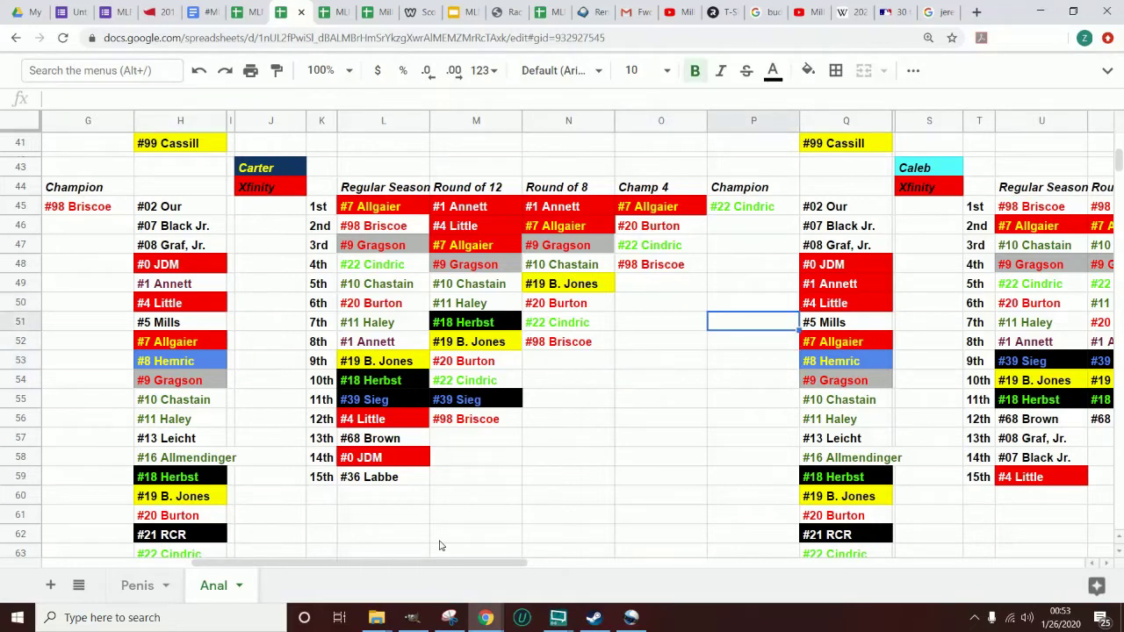
{"action": "key", "text": "Left"}
{"action": "key", "text": "Down"}
{"action": "key", "text": "Down"}
{"action": "key", "text": "Down"}
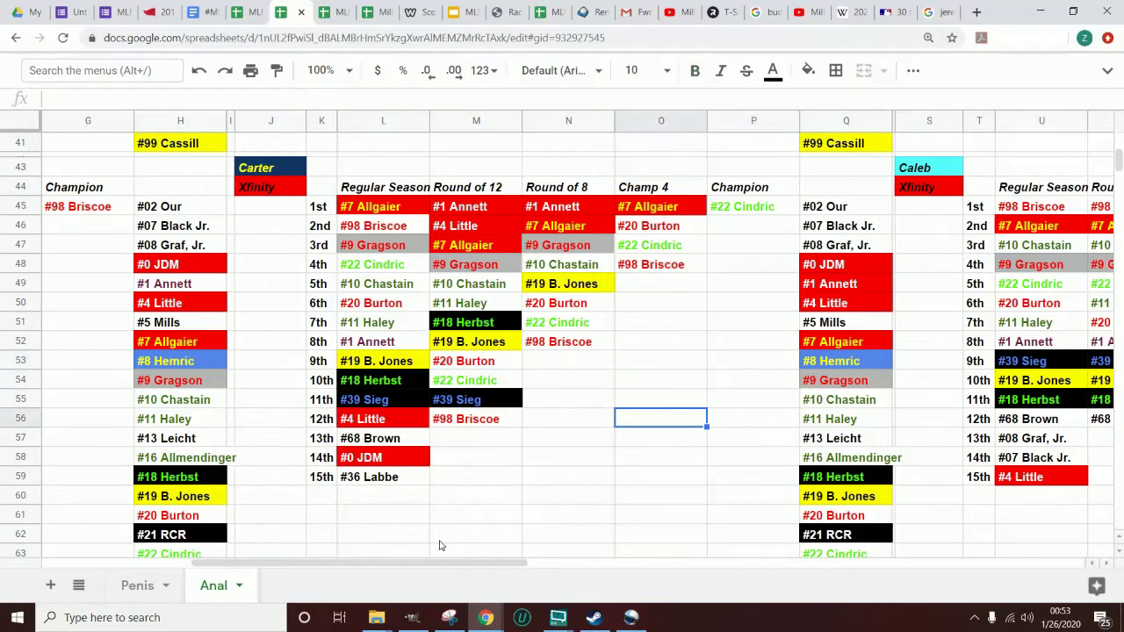
{"action": "key", "text": "Down"}
{"action": "key", "text": "Left"}
{"action": "key", "text": "Right"}
{"action": "key", "text": "Up"}
{"action": "key", "text": "Up"}
{"action": "key", "text": "Up"}
{"action": "key", "text": "Up"}
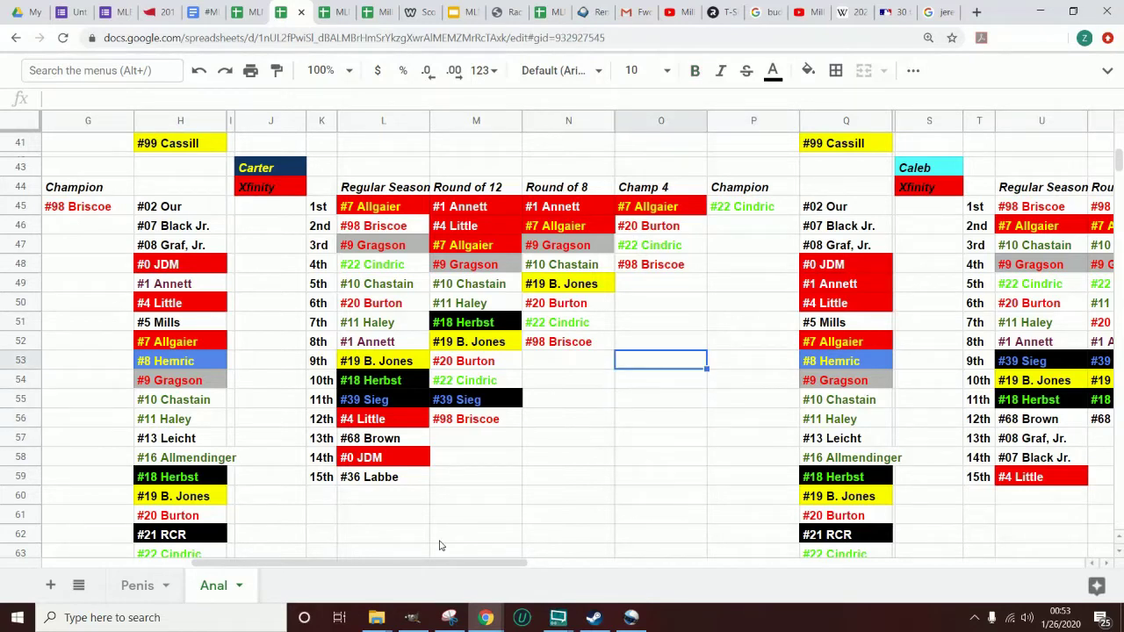
{"action": "key", "text": "Right"}
{"action": "key", "text": "Up"}
{"action": "key", "text": "Up"}
{"action": "key", "text": "Up"}
{"action": "key", "text": "Up"}
{"action": "key", "text": "Down"}
{"action": "key", "text": "Down"}
{"action": "key", "text": "Down"}
{"action": "key", "text": "Down"}
{"action": "key", "text": "Down"}
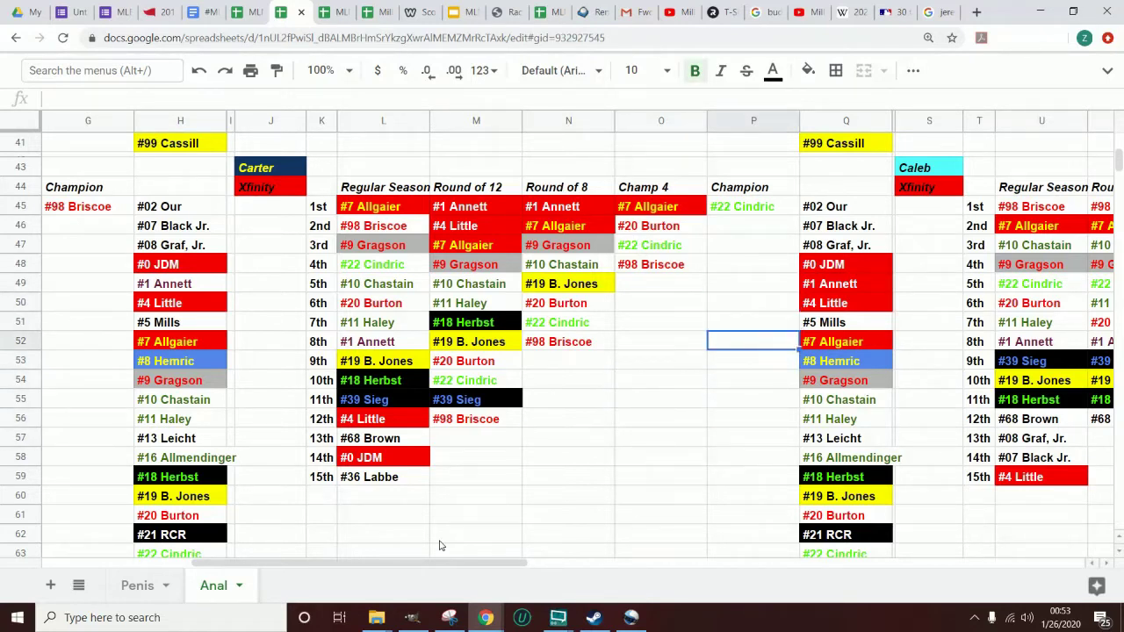
{"action": "key", "text": "Left"}
{"action": "key", "text": "Up"}
{"action": "key", "text": "Right"}
{"action": "key", "text": "Left"}
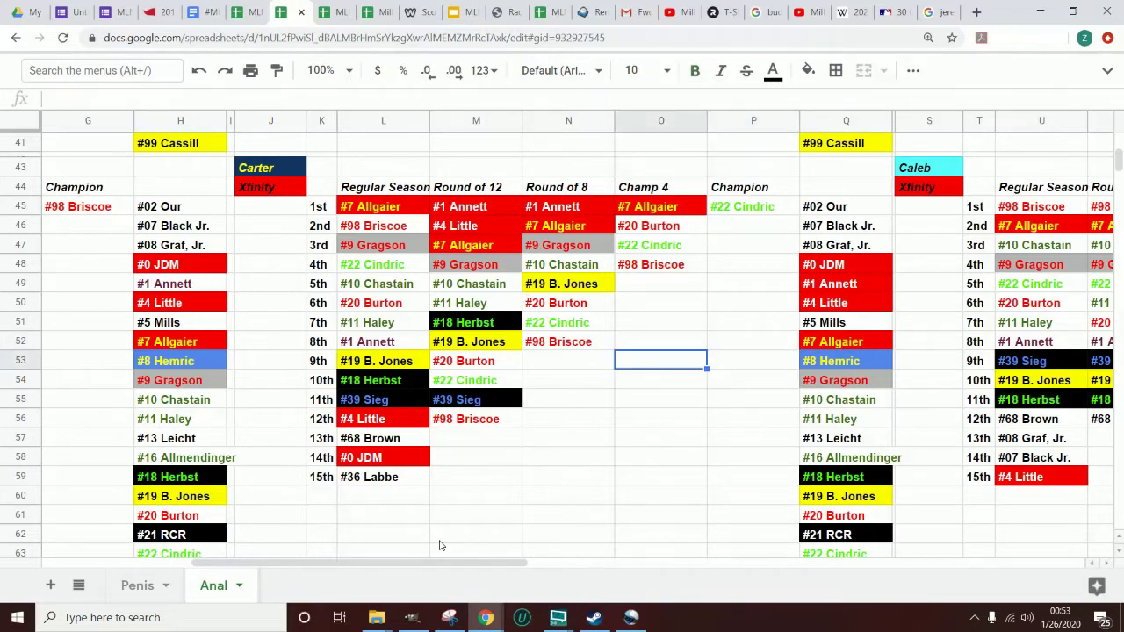
{"action": "key", "text": "Down"}
{"action": "key", "text": "Down"}
{"action": "key", "text": "Down"}
{"action": "key", "text": "Down"}
{"action": "key", "text": "Left"}
{"action": "key", "text": "Down"}
{"action": "key", "text": "Down"}
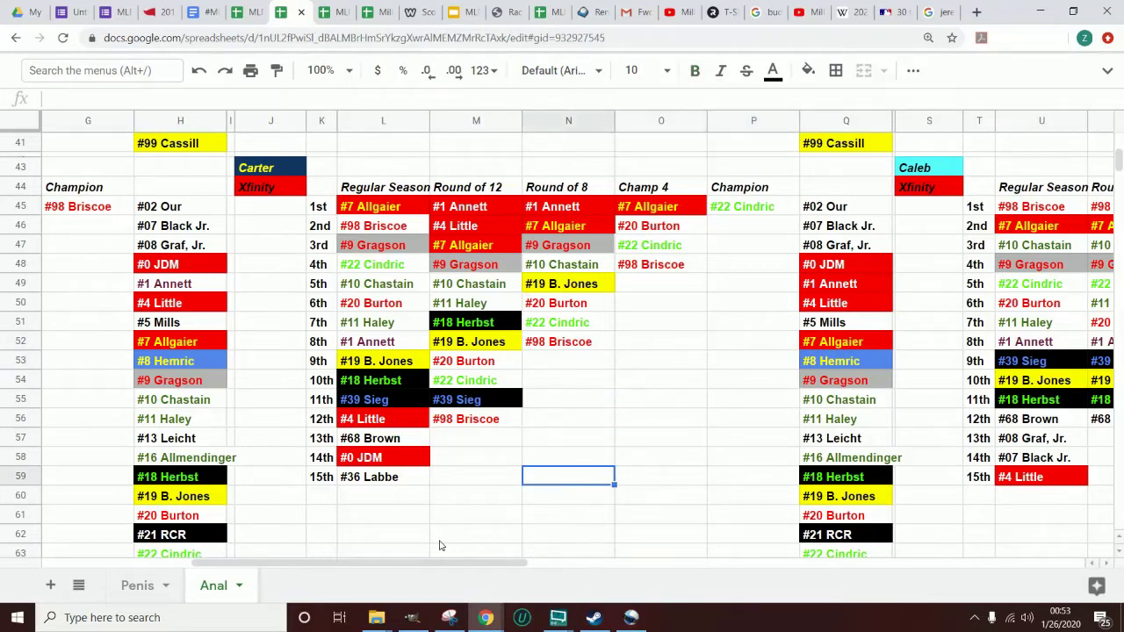
{"action": "key", "text": "Down"}
{"action": "key", "text": "Left"}
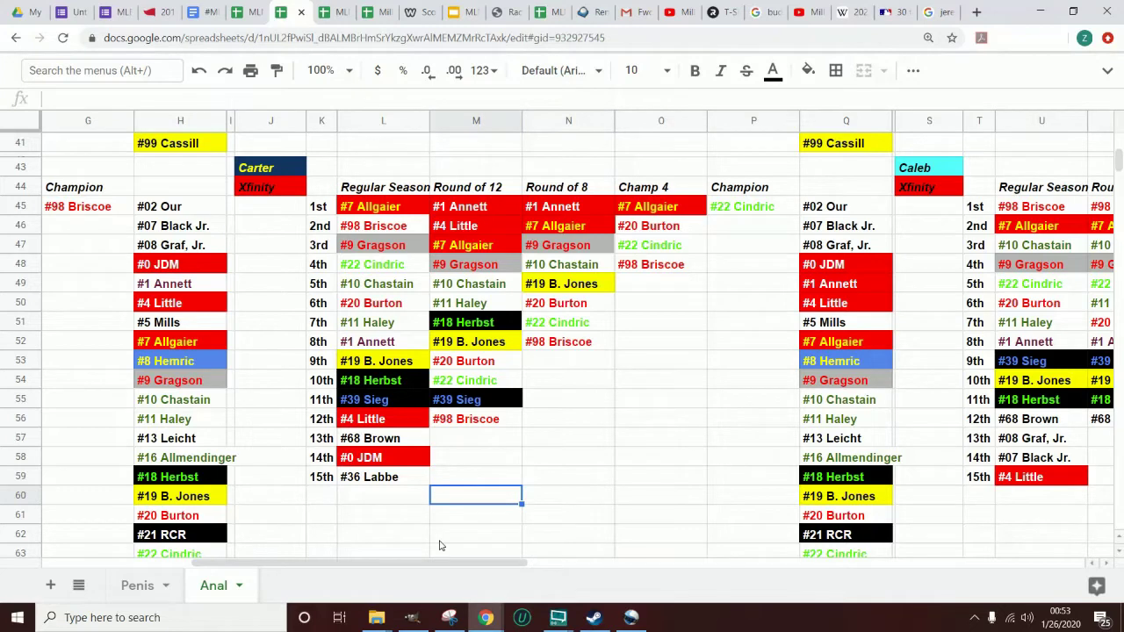
{"action": "key", "text": "Right"}
{"action": "key", "text": "Up"}
{"action": "key", "text": "Up"}
{"action": "key", "text": "Up"}
{"action": "key", "text": "Right"}
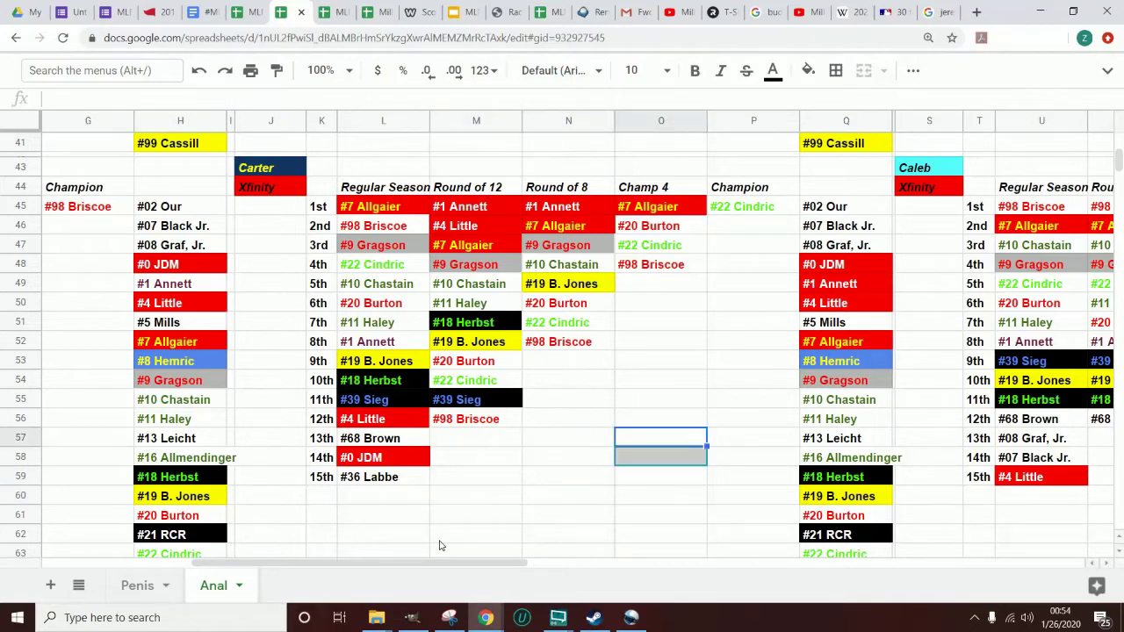
{"action": "key", "text": "Up"}
{"action": "key", "text": "Up"}
{"action": "key", "text": "Up"}
{"action": "key", "text": "Up"}
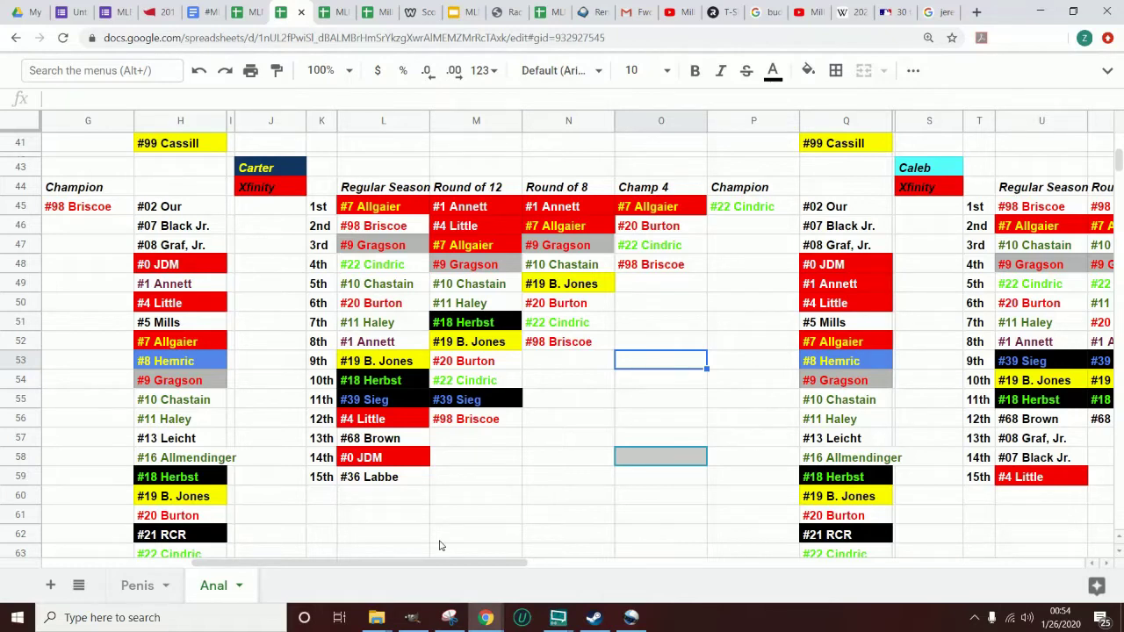
{"action": "key", "text": "Right"}
{"action": "key", "text": "Up"}
{"action": "key", "text": "Up"}
{"action": "key", "text": "Up"}
{"action": "key", "text": "Up"}
{"action": "key", "text": "Down"}
{"action": "key", "text": "Down"}
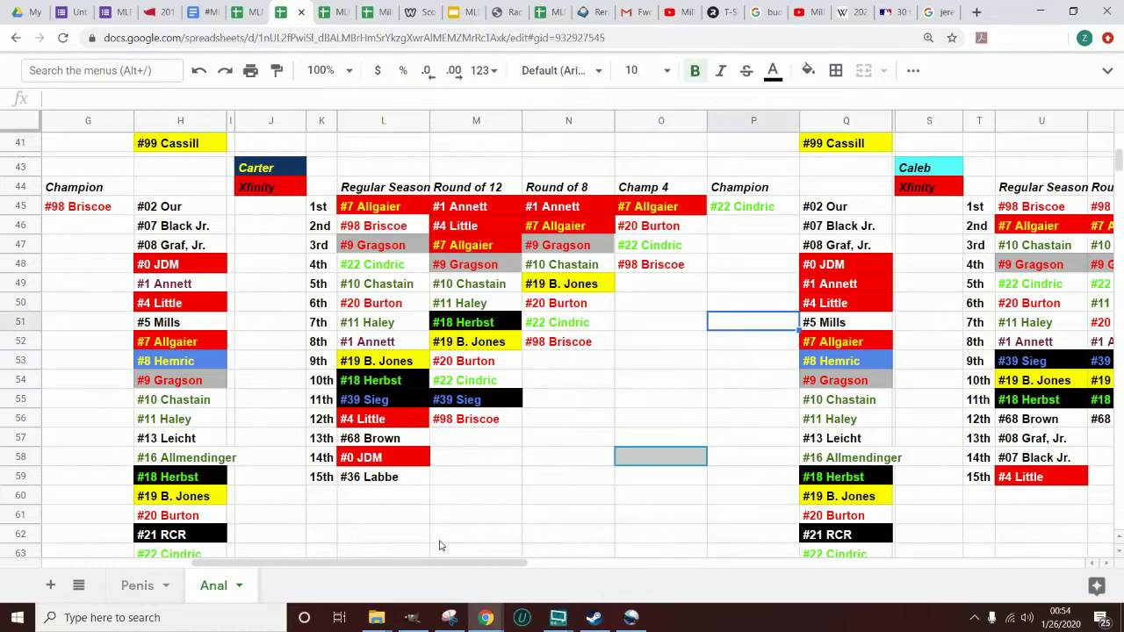
{"action": "key", "text": "Down"}
{"action": "key", "text": "Down"}
{"action": "key", "text": "Left"}
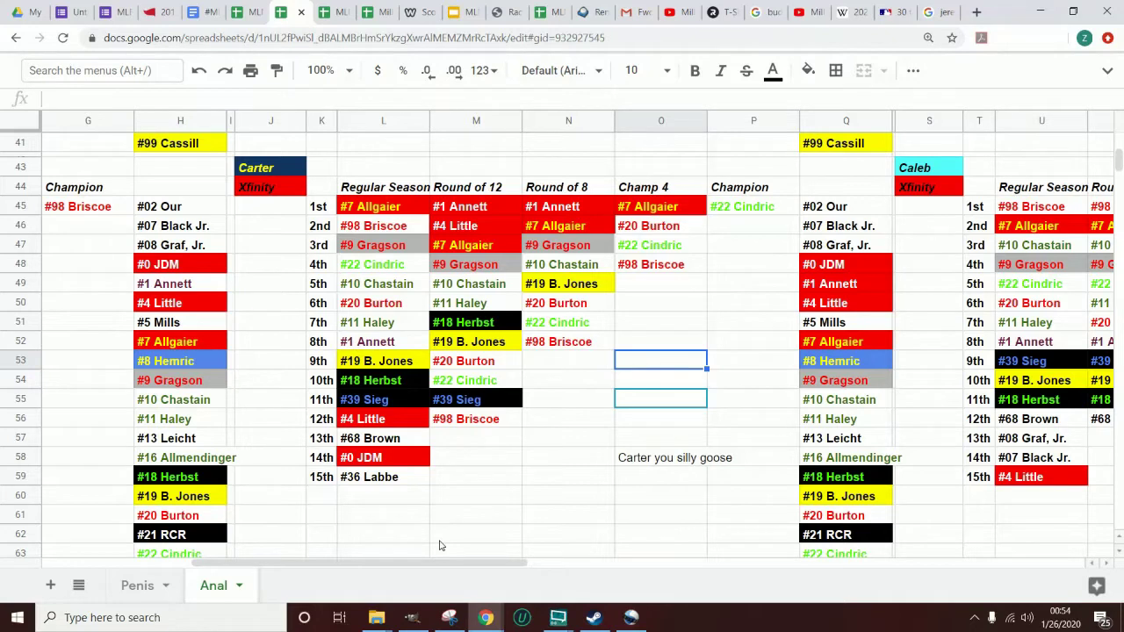
{"action": "key", "text": "Down"}
{"action": "key", "text": "Down"}
{"action": "key", "text": "Down"}
{"action": "key", "text": "Down"}
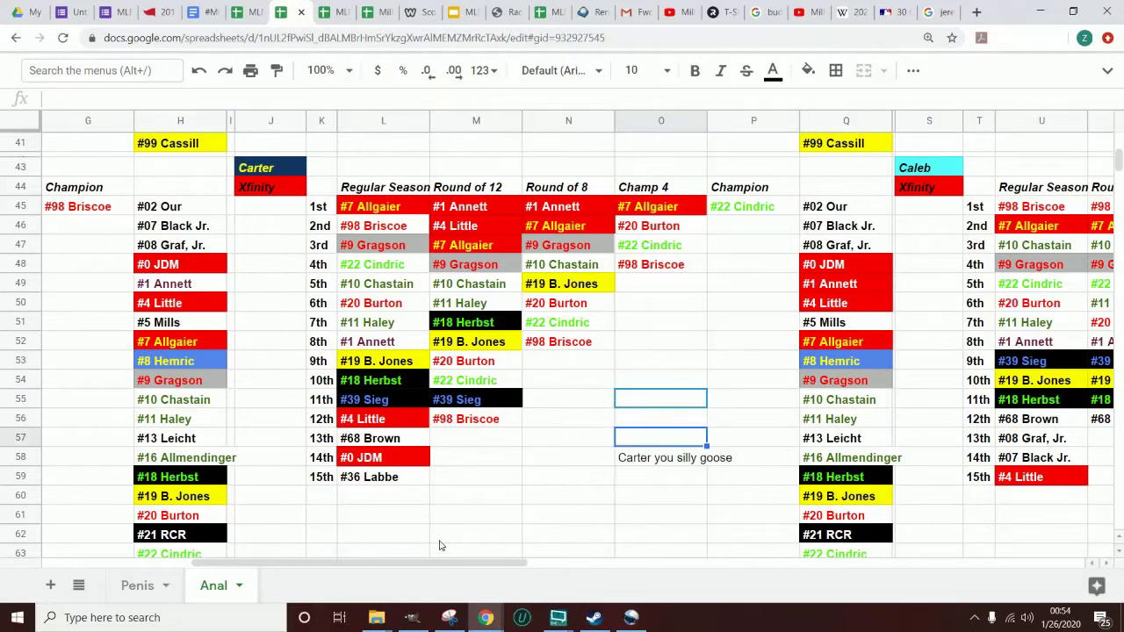
{"action": "key", "text": "Left"}
{"action": "key", "text": "Down"}
{"action": "key", "text": "Down"}
{"action": "key", "text": "Down"}
{"action": "key", "text": "Left"}
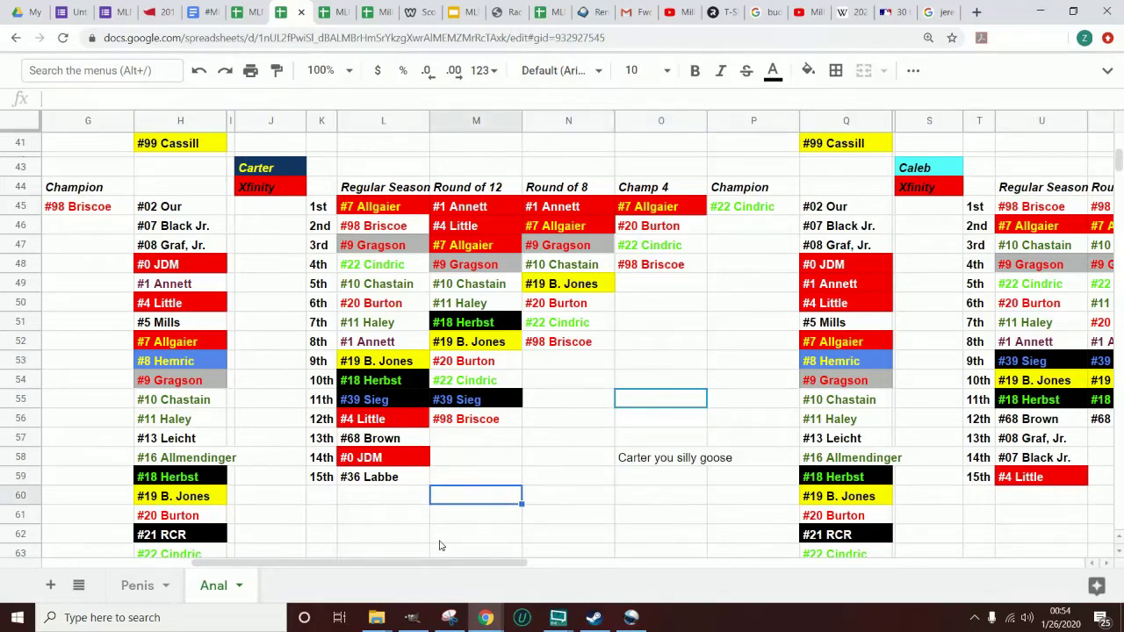
{"action": "key", "text": "Right"}
{"action": "key", "text": "Up"}
{"action": "key", "text": "Up"}
{"action": "key", "text": "Up"}
{"action": "key", "text": "Right"}
{"action": "key", "text": "Up"}
{"action": "key", "text": "Up"}
{"action": "key", "text": "Up"}
{"action": "key", "text": "Up"}
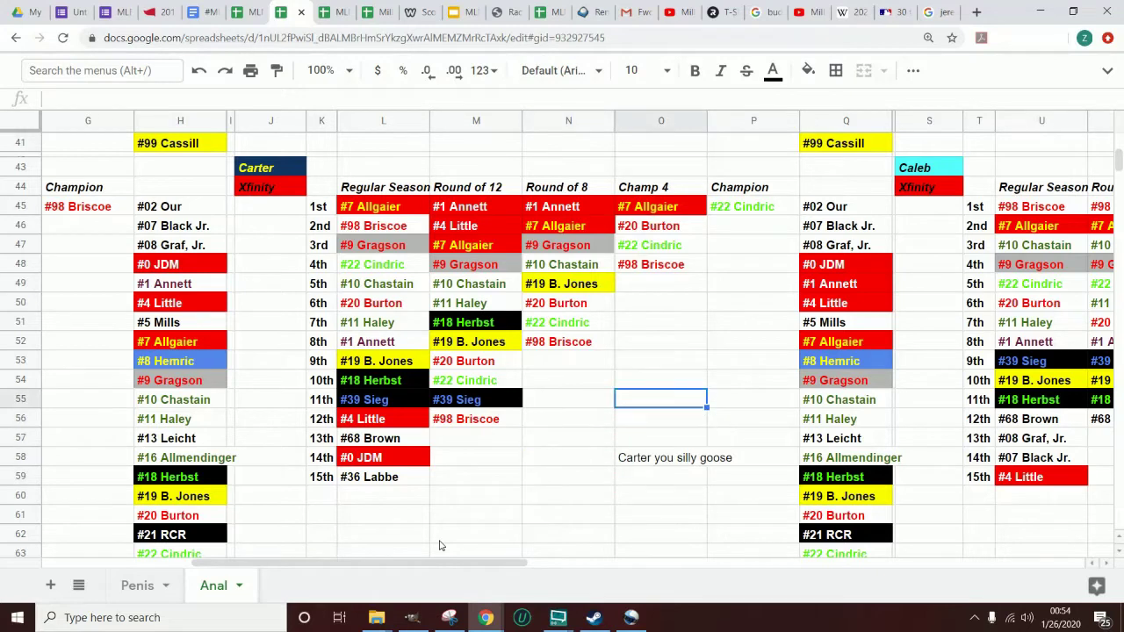
{"action": "key", "text": "Right"}
{"action": "key", "text": "Up"}
{"action": "key", "text": "Up"}
{"action": "key", "text": "Up"}
{"action": "key", "text": "Up"}
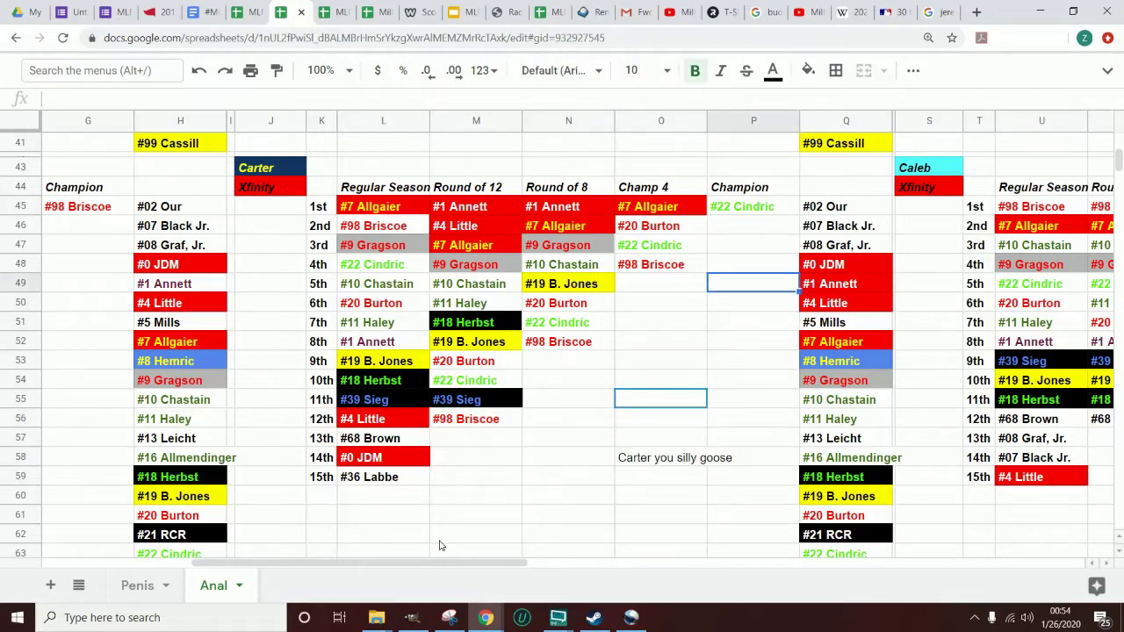
{"action": "key", "text": "Down"}
{"action": "key", "text": "Down"}
{"action": "key", "text": "Down"}
{"action": "key", "text": "Down"}
{"action": "key", "text": "Left"}
{"action": "key", "text": "Down"}
{"action": "key", "text": "Down"}
{"action": "key", "text": "Down"}
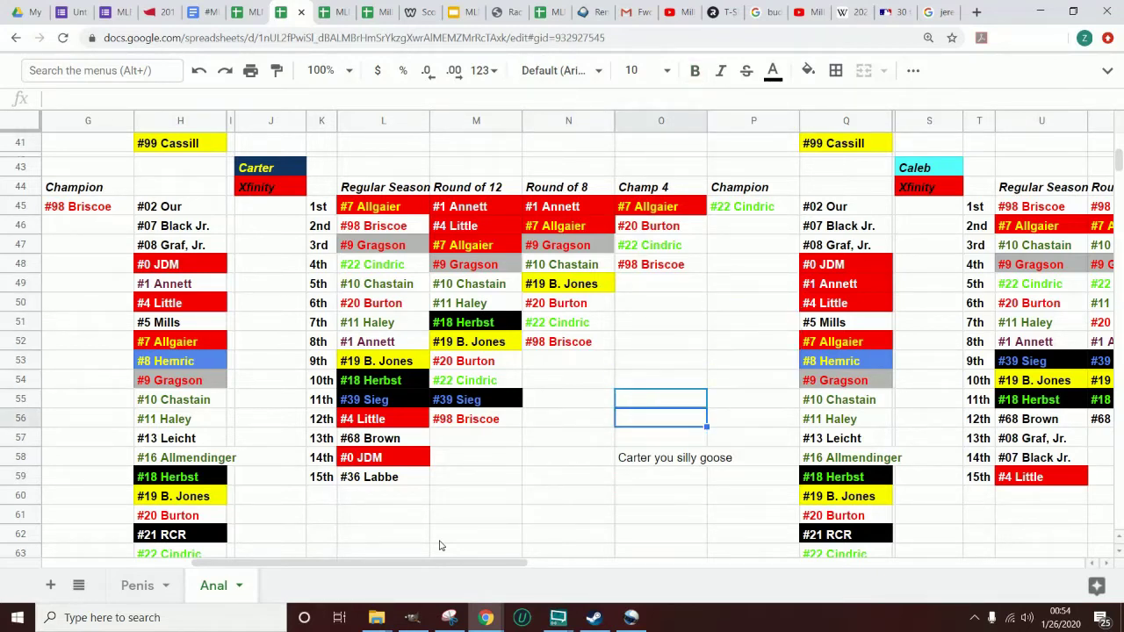
{"action": "key", "text": "Down"}
{"action": "key", "text": "Left"}
{"action": "key", "text": "Down"}
{"action": "key", "text": "Down"}
{"action": "key", "text": "Down"}
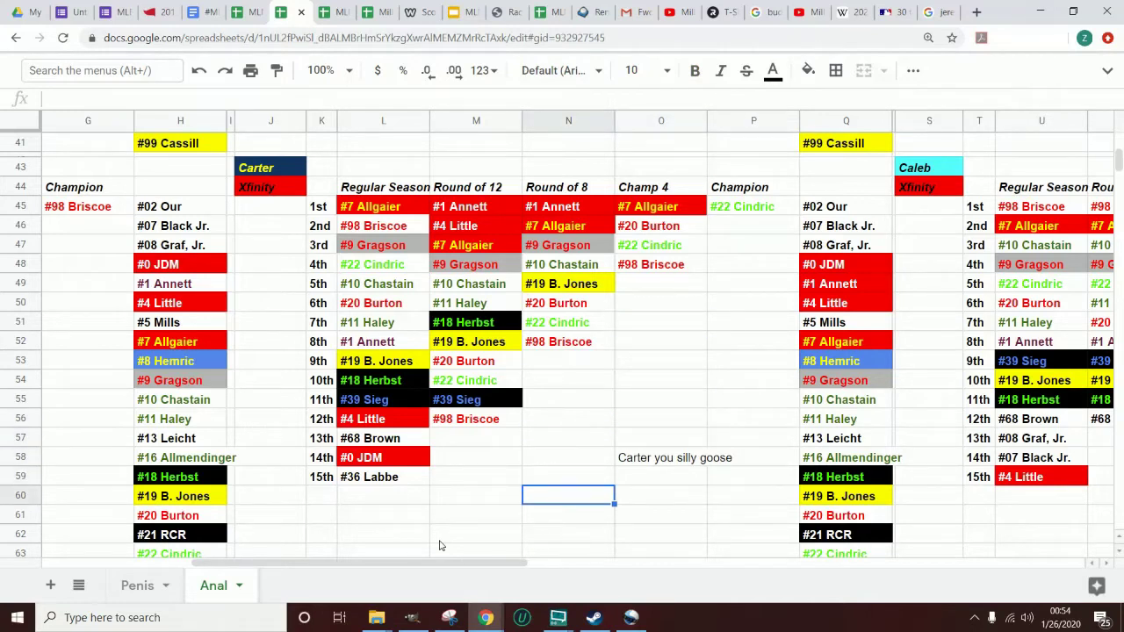
{"action": "key", "text": "Left"}
{"action": "key", "text": "Right"}
{"action": "key", "text": "Up"}
{"action": "key", "text": "Up"}
{"action": "key", "text": "Up"}
{"action": "key", "text": "Right"}
{"action": "key", "text": "Up"}
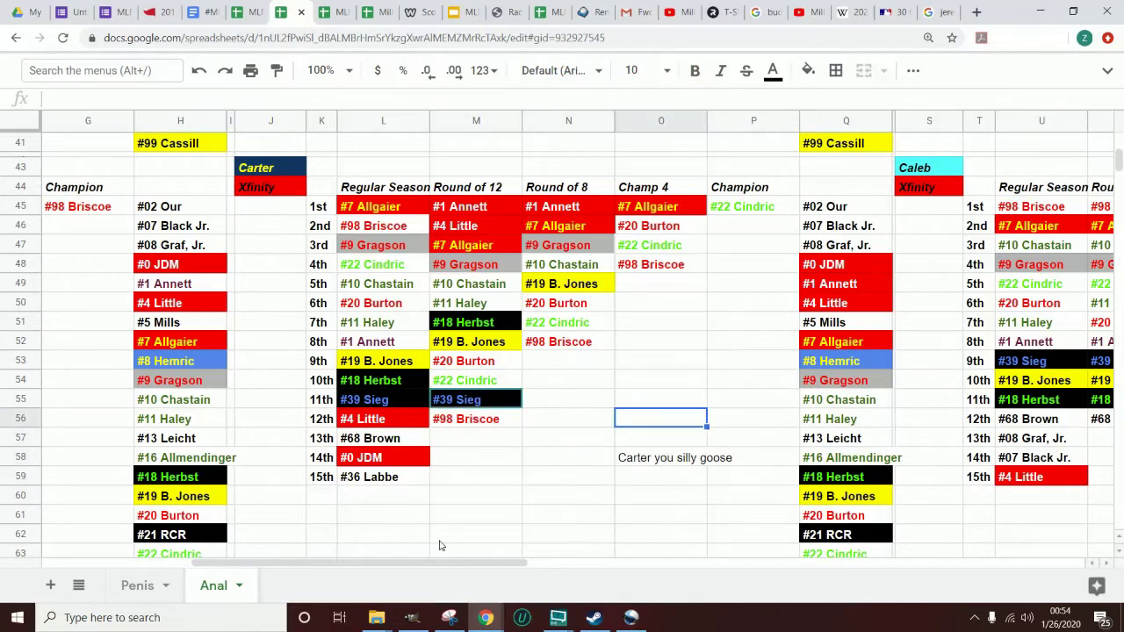
{"action": "key", "text": "Up"}
{"action": "key", "text": "Up"}
{"action": "key", "text": "Up"}
{"action": "key", "text": "Right"}
{"action": "key", "text": "Up"}
{"action": "key", "text": "Up"}
{"action": "key", "text": "Up"}
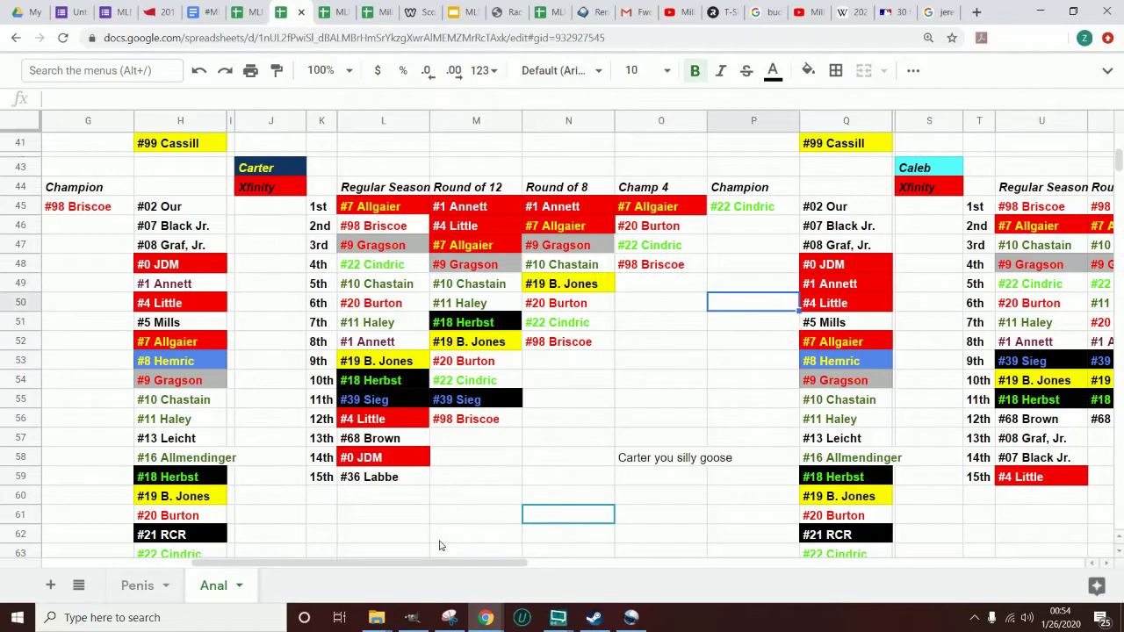
{"action": "key", "text": "Up"}
{"action": "key", "text": "Down"}
{"action": "key", "text": "Down"}
{"action": "key", "text": "Down"}
{"action": "key", "text": "Down"}
{"action": "key", "text": "Left"}
{"action": "key", "text": "Down"}
{"action": "key", "text": "Down"}
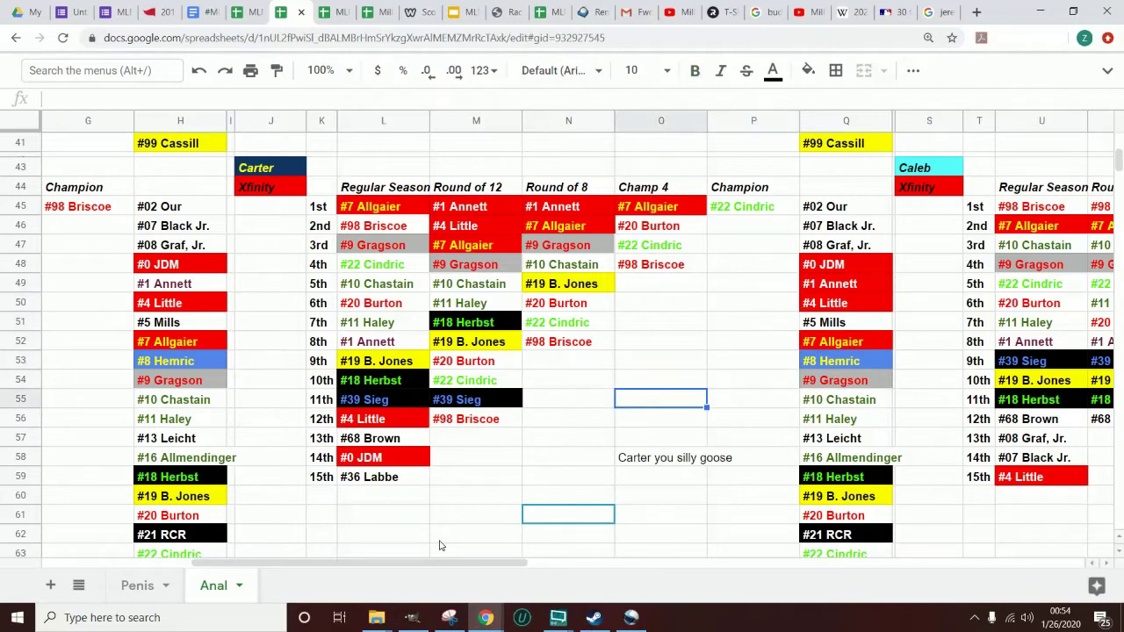
{"action": "key", "text": "Down"}
{"action": "key", "text": "Down"}
{"action": "key", "text": "Left"}
{"action": "key", "text": "Down"}
{"action": "key", "text": "Down"}
{"action": "key", "text": "Down"}
{"action": "key", "text": "Left"}
{"action": "key", "text": "Right"}
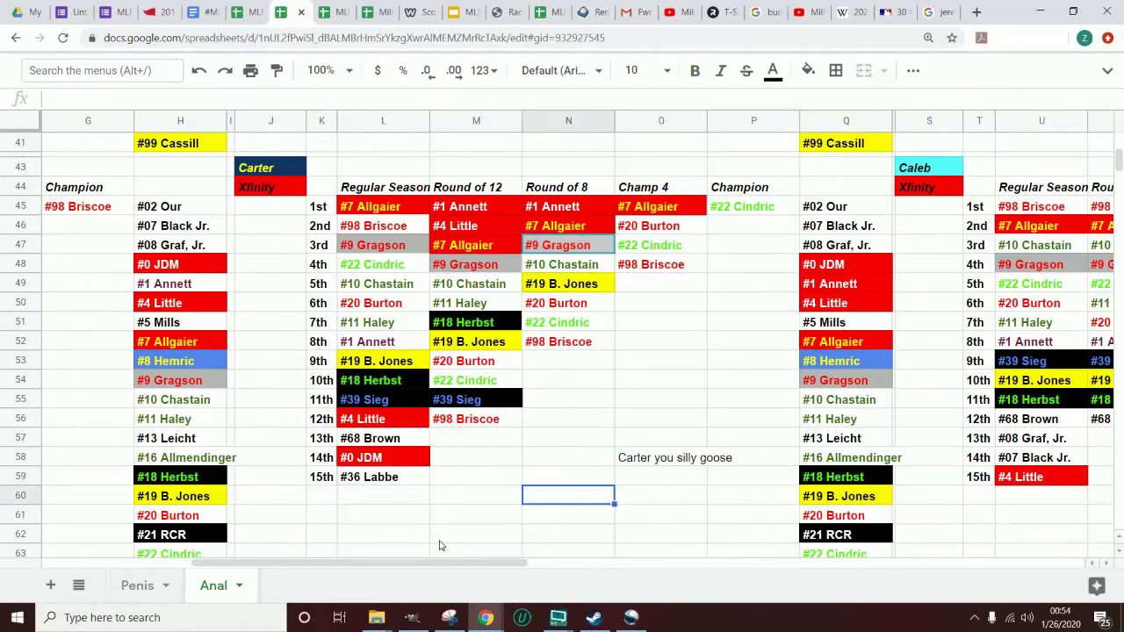
{"action": "key", "text": "Up"}
{"action": "key", "text": "Up"}
{"action": "key", "text": "Up"}
{"action": "key", "text": "Right"}
{"action": "key", "text": "Up"}
{"action": "key", "text": "Up"}
{"action": "key", "text": "Up"}
{"action": "key", "text": "Up"}
{"action": "key", "text": "Right"}
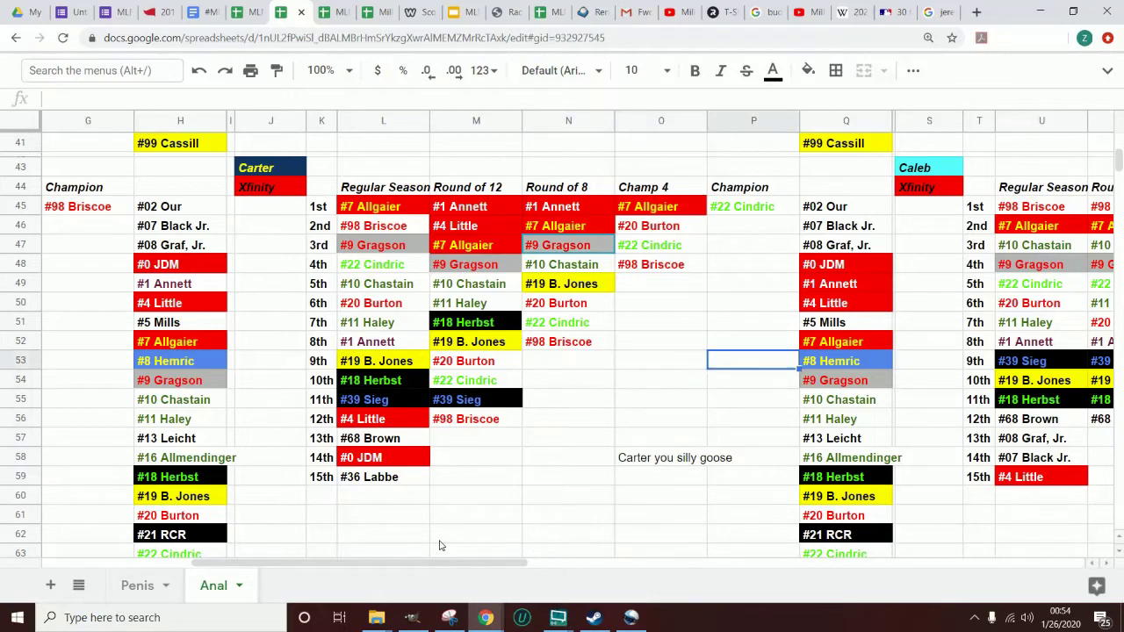
{"action": "key", "text": "Up"}
{"action": "key", "text": "Up"}
{"action": "key", "text": "Up"}
{"action": "key", "text": "Up"}
{"action": "key", "text": "Down"}
{"action": "key", "text": "Down"}
{"action": "key", "text": "Down"}
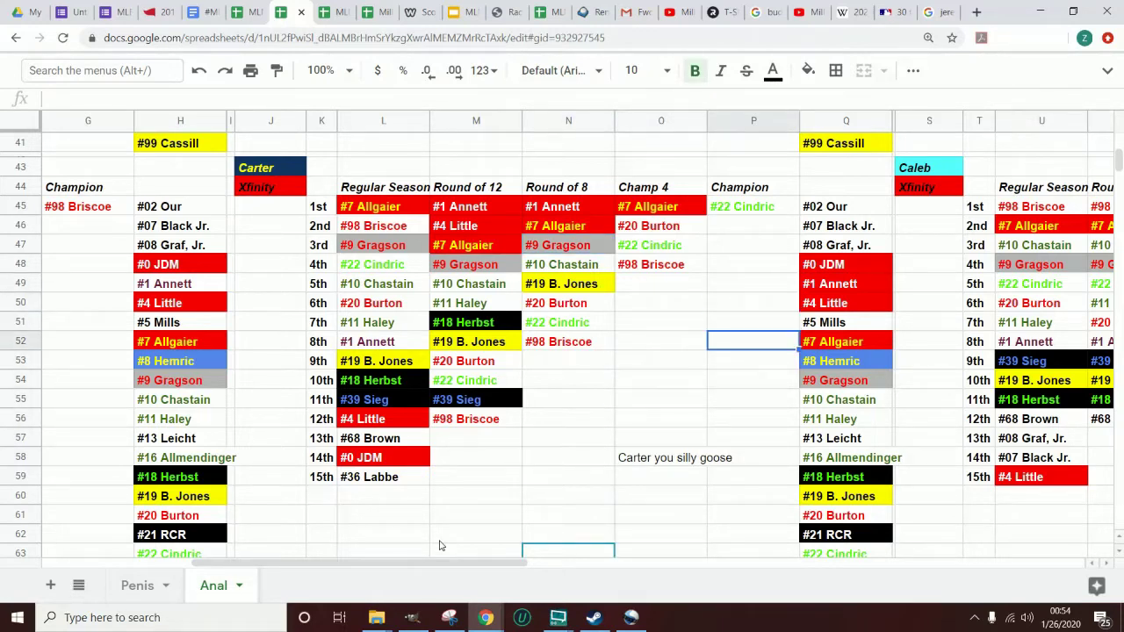
{"action": "key", "text": "Down"}
{"action": "key", "text": "Left"}
{"action": "key", "text": "Down"}
{"action": "key", "text": "Down"}
{"action": "key", "text": "Down"}
{"action": "key", "text": "Down"}
{"action": "key", "text": "Left"}
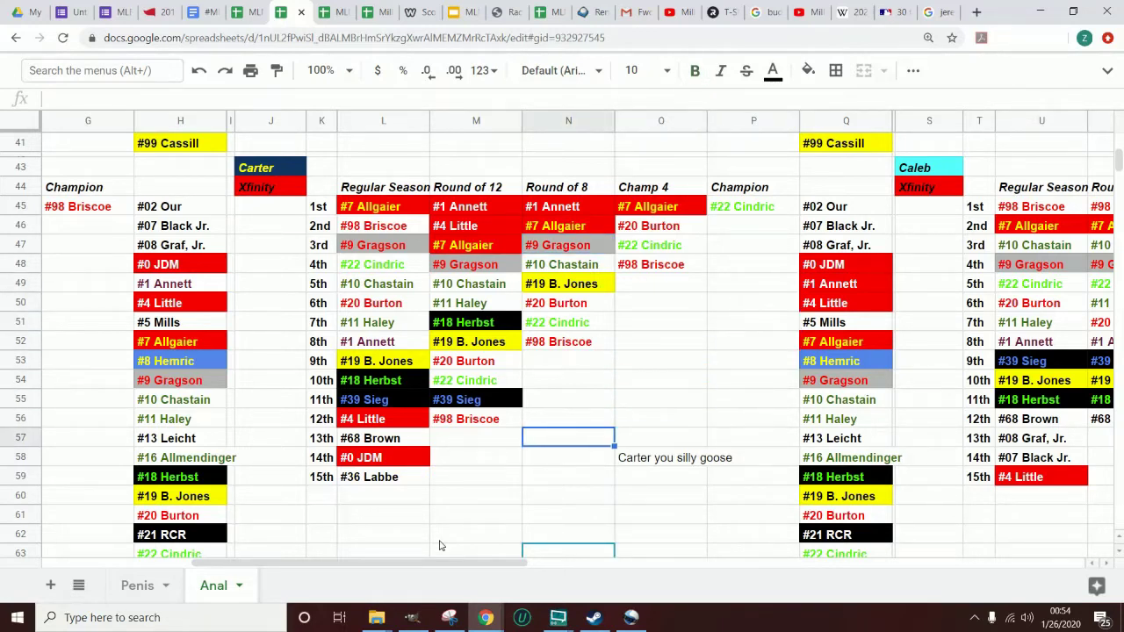
{"action": "key", "text": "Down"}
{"action": "key", "text": "Down"}
{"action": "key", "text": "Down"}
{"action": "key", "text": "Left"}
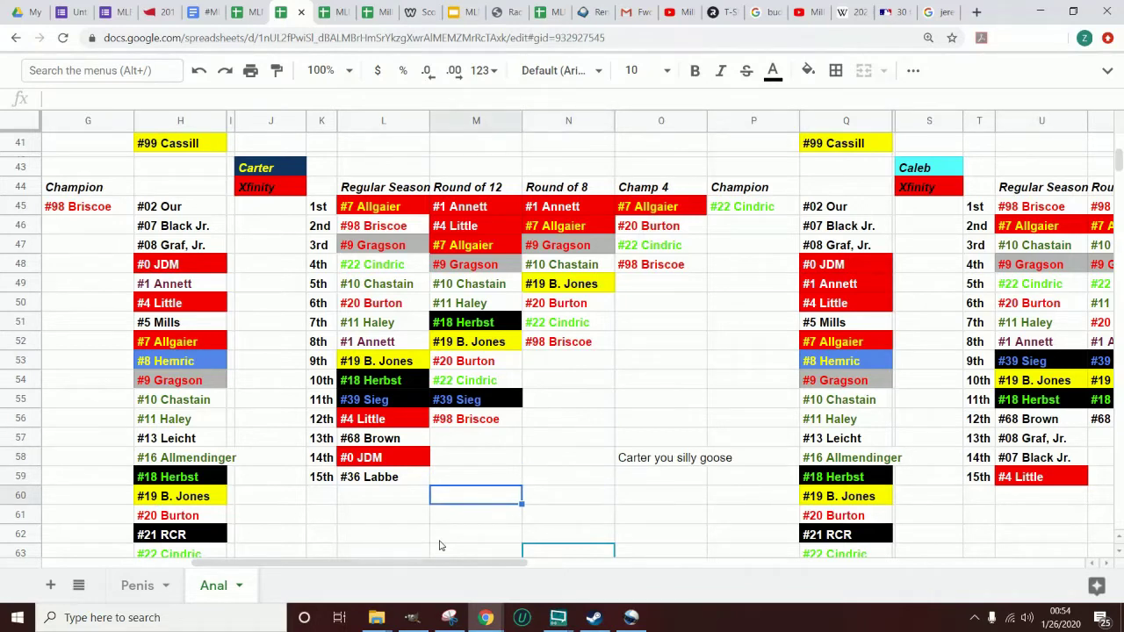
{"action": "key", "text": "Right"}
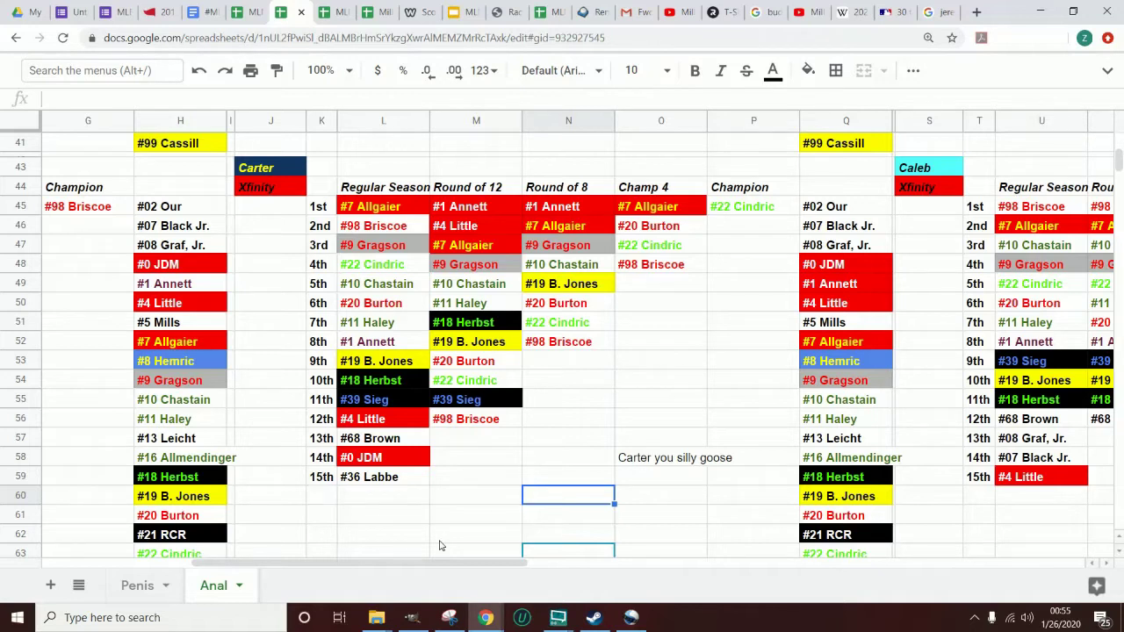
{"action": "left_click", "coordinate": [558, 618]}
{"action": "key", "text": "Up"}
{"action": "key", "text": "Up"}
{"action": "key", "text": "Up"}
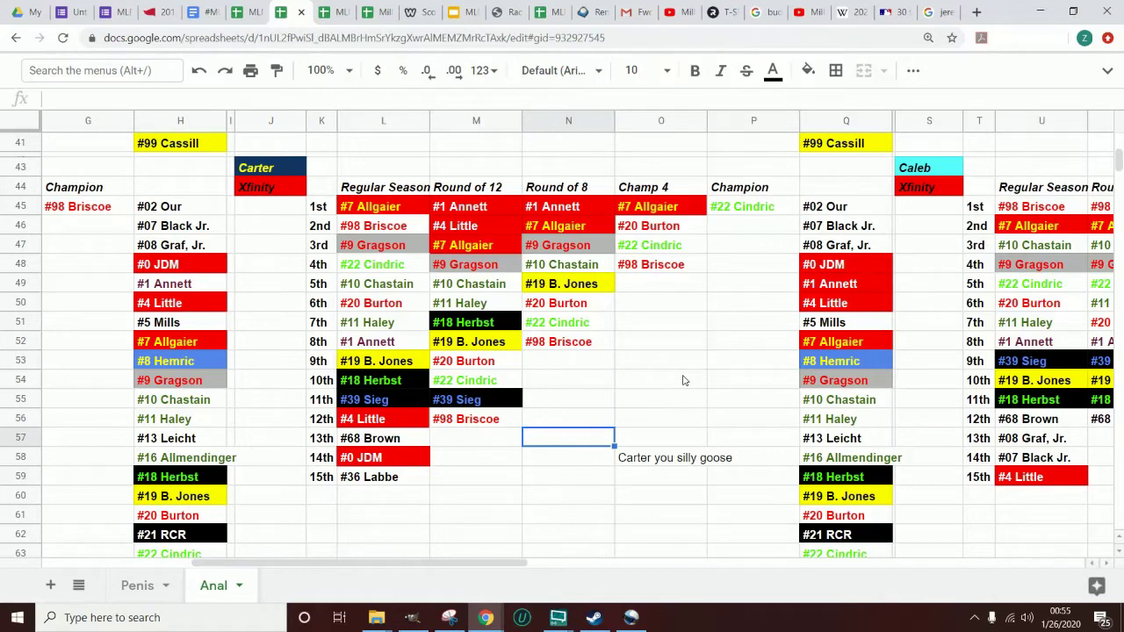
{"action": "key", "text": "Right"}
{"action": "key", "text": "Left"}
{"action": "key", "text": "Down"}
{"action": "key", "text": "Down"}
{"action": "key", "text": "Down"}
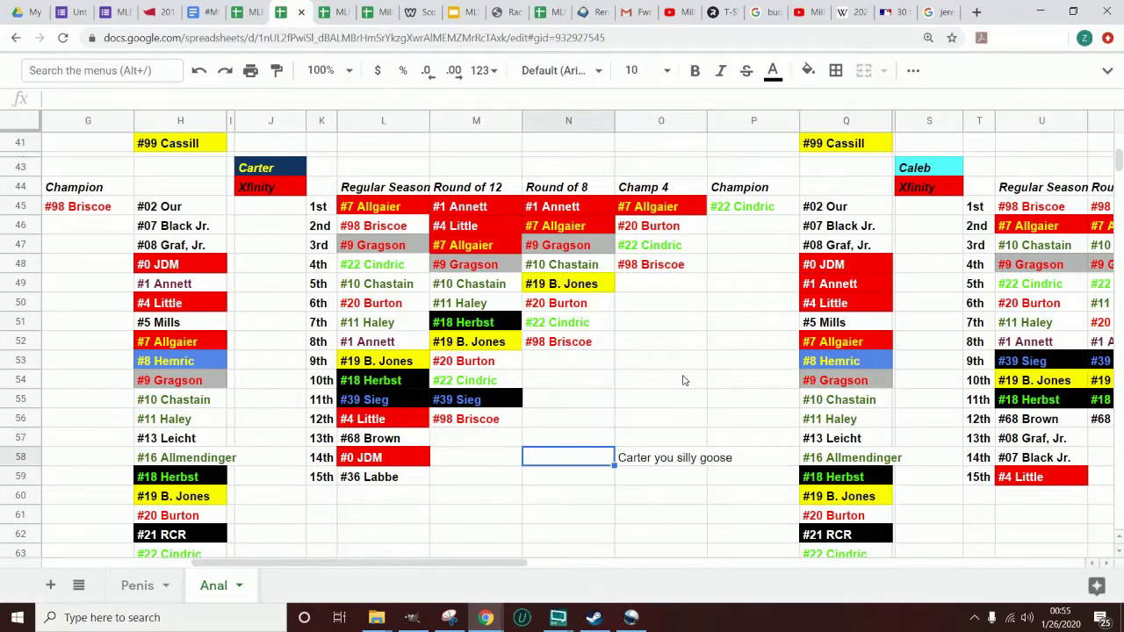
{"action": "key", "text": "Left"}
{"action": "key", "text": "Right"}
{"action": "key", "text": "Up"}
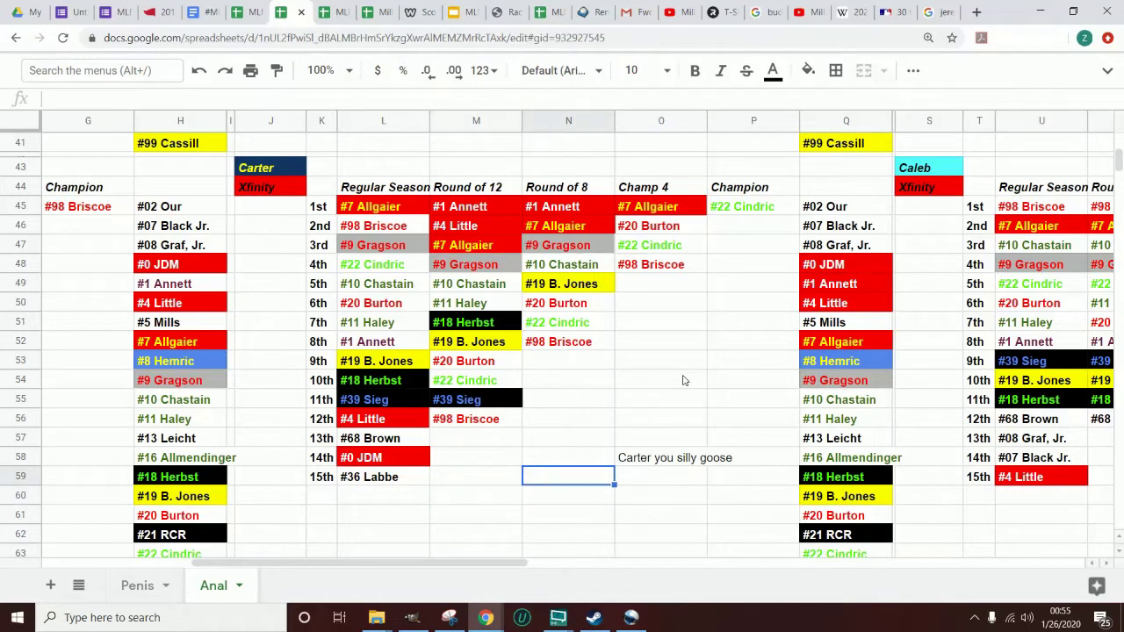
{"action": "key", "text": "Up"}
{"action": "key", "text": "Up"}
{"action": "key", "text": "Right"}
{"action": "key", "text": "Up"}
{"action": "key", "text": "Up"}
{"action": "key", "text": "Up"}
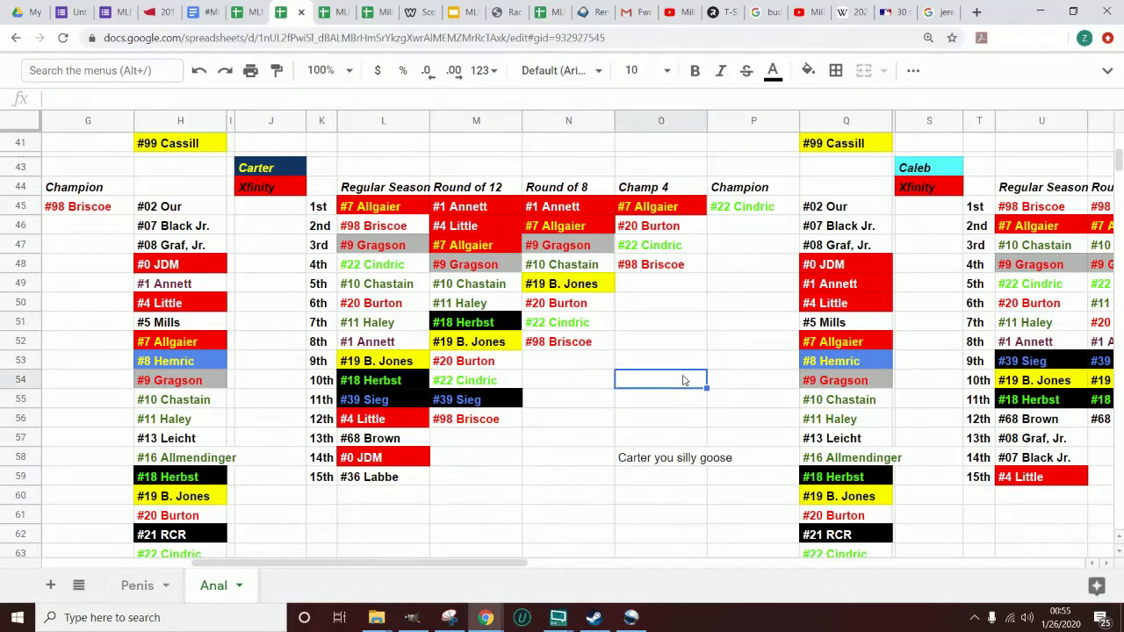
{"action": "key", "text": "Up"}
{"action": "key", "text": "Right"}
{"action": "key", "text": "Up"}
{"action": "key", "text": "Up"}
{"action": "key", "text": "Up"}
{"action": "key", "text": "Up"}
{"action": "key", "text": "Down"}
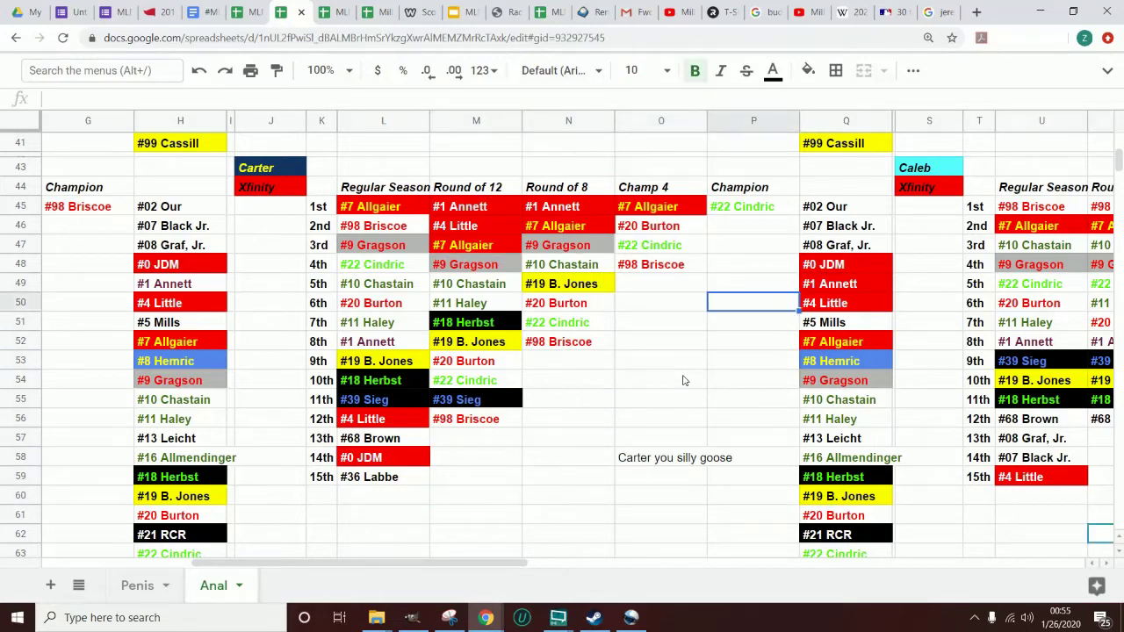
{"action": "key", "text": "Down"}
{"action": "key", "text": "Down"}
{"action": "key", "text": "Down"}
{"action": "key", "text": "Left"}
{"action": "key", "text": "Down"}
{"action": "key", "text": "Down"}
{"action": "key", "text": "Down"}
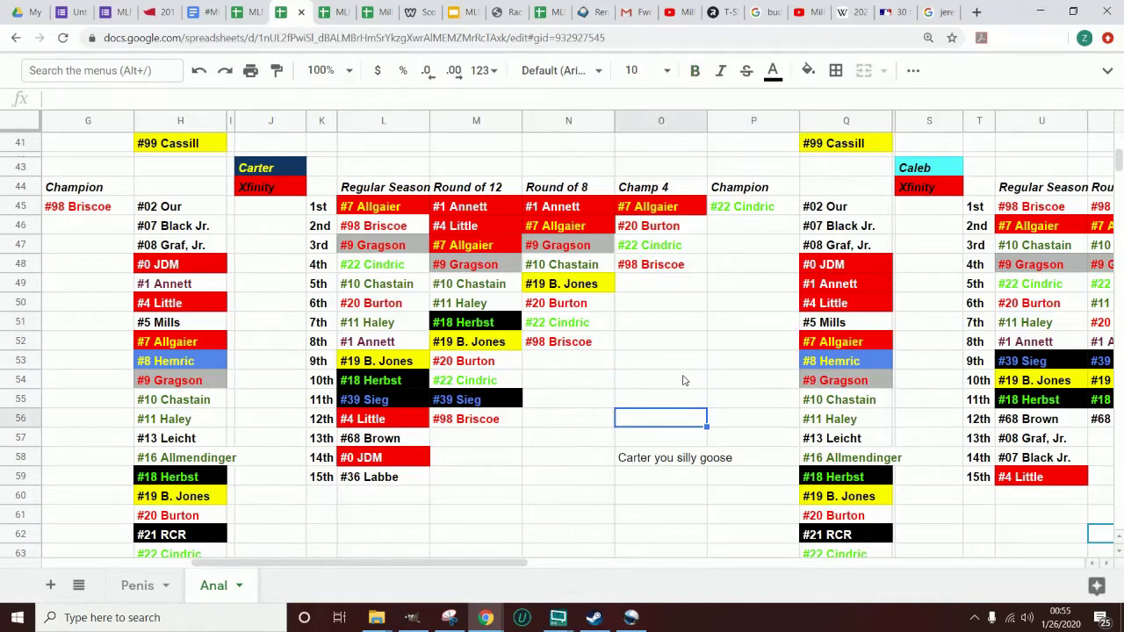
{"action": "key", "text": "Down"}
{"action": "key", "text": "Left"}
{"action": "key", "text": "Down"}
{"action": "key", "text": "Down"}
{"action": "key", "text": "Down"}
{"action": "key", "text": "Left"}
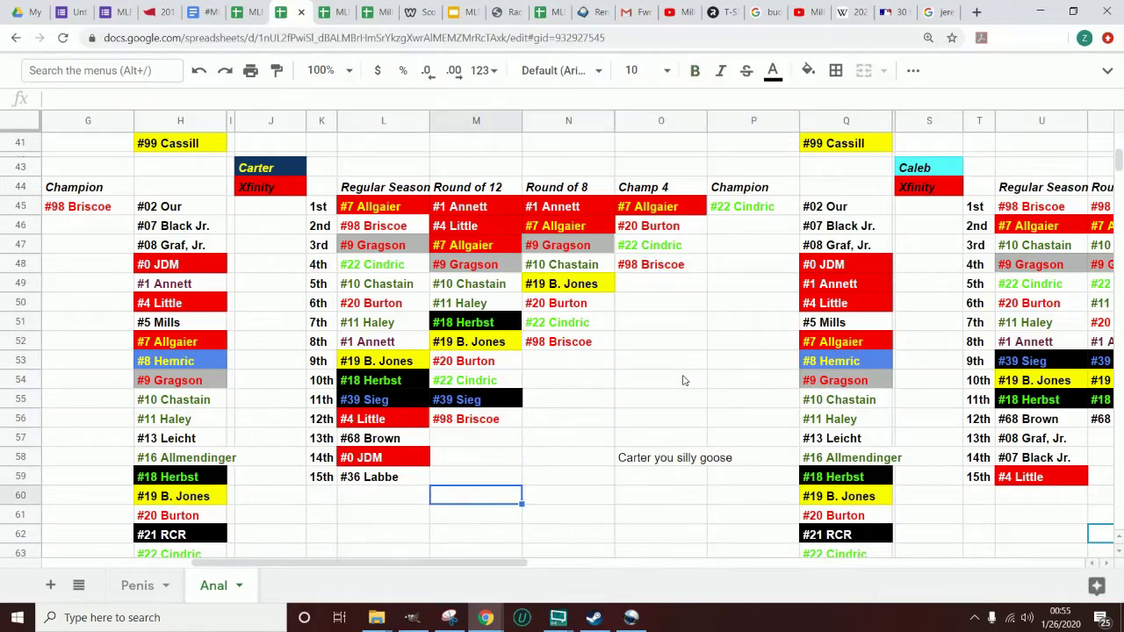
{"action": "key", "text": "Right"}
{"action": "key", "text": "Up"}
{"action": "key", "text": "Up"}
{"action": "key", "text": "Up"}
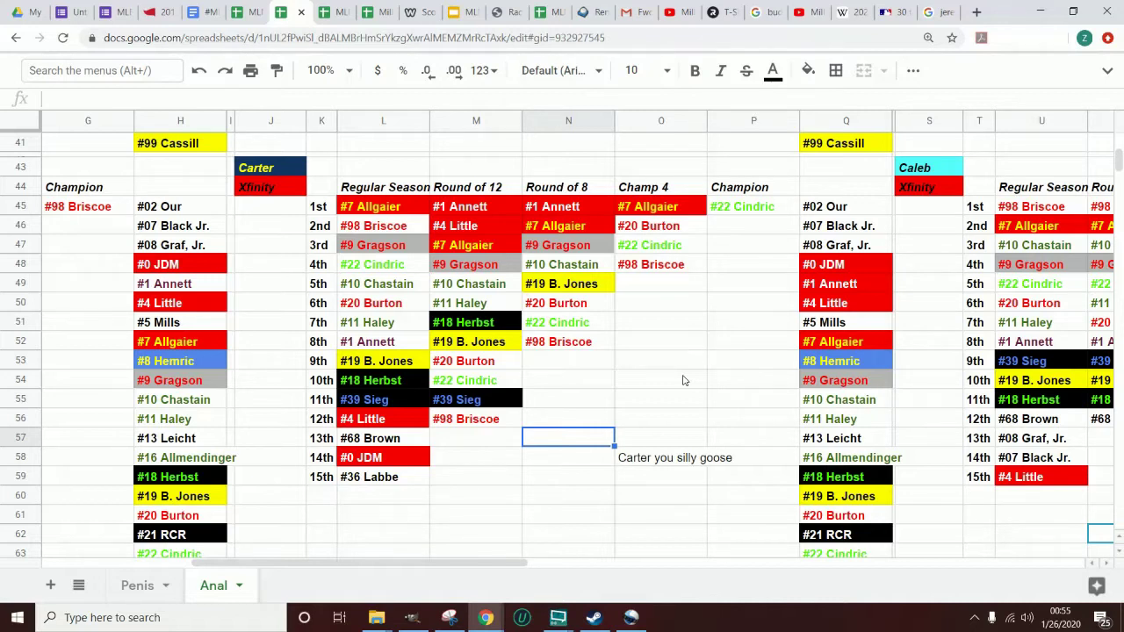
Go to the third Xfinity block and bring its Regular Season through Champion picks in columns U to Y into view
{"action": "key", "text": "Right"}
{"action": "key", "text": "Right"}
{"action": "key", "text": "Right"}
{"action": "key", "text": "Right"}
{"action": "key", "text": "Right"}
{"action": "key", "text": "Right"}
{"action": "key", "text": "Right"}
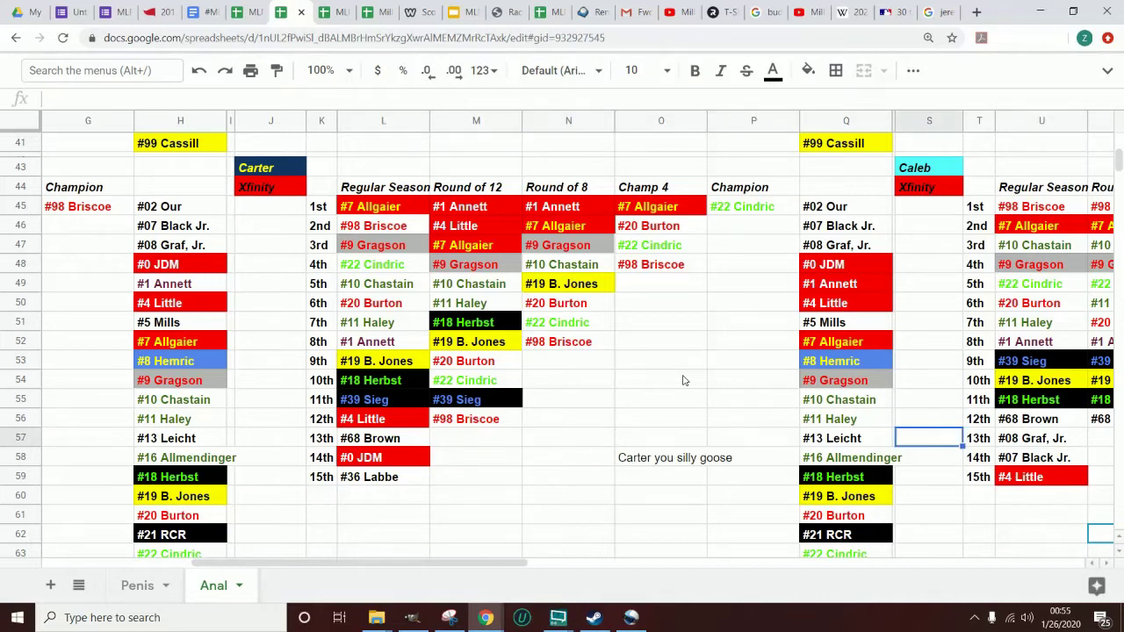
{"action": "key", "text": "Right"}
{"action": "key", "text": "Right"}
{"action": "key", "text": "Right"}
{"action": "key", "text": "Right"}
{"action": "key", "text": "Right"}
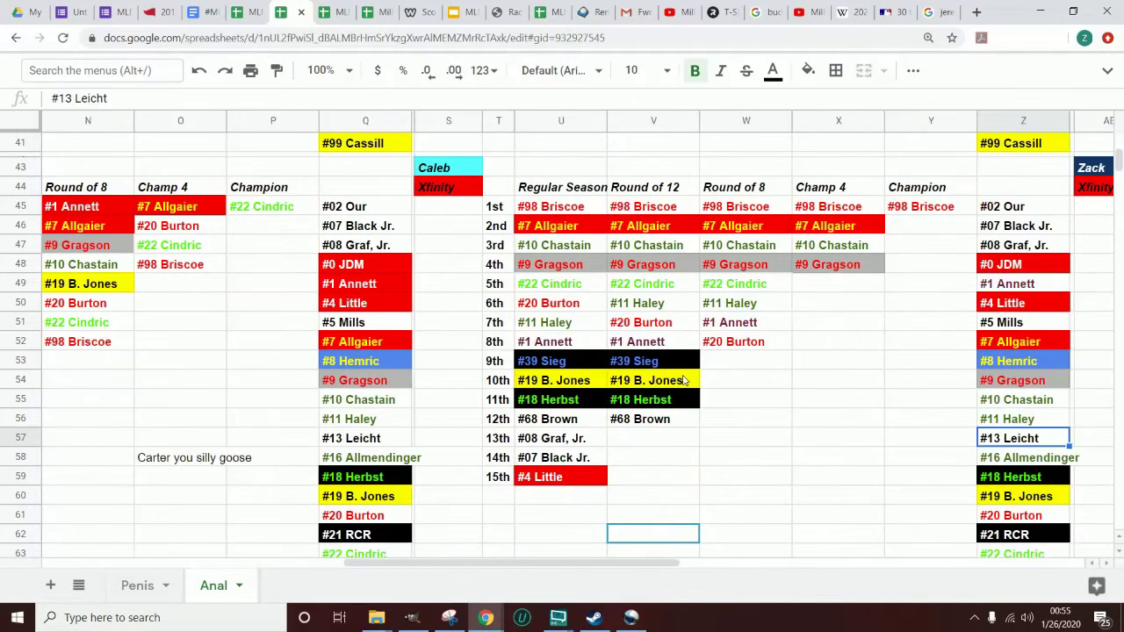
{"action": "key", "text": "Right"}
{"action": "key", "text": "Right"}
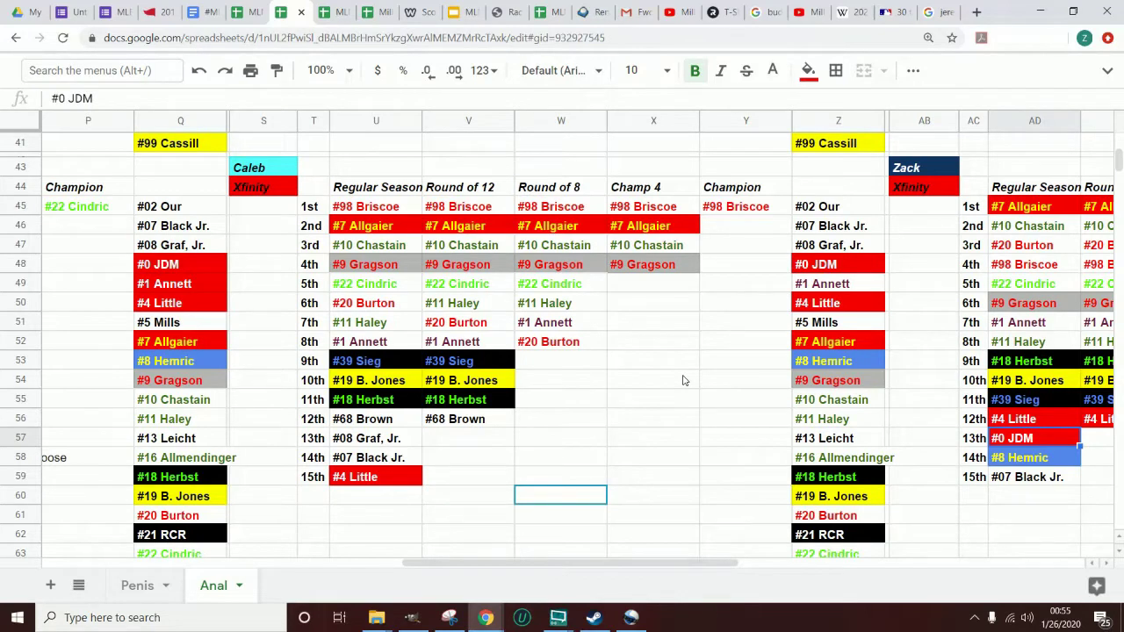
{"action": "key", "text": "Left"}
{"action": "key", "text": "Left"}
{"action": "key", "text": "Left"}
{"action": "key", "text": "Left"}
{"action": "key", "text": "Left"}
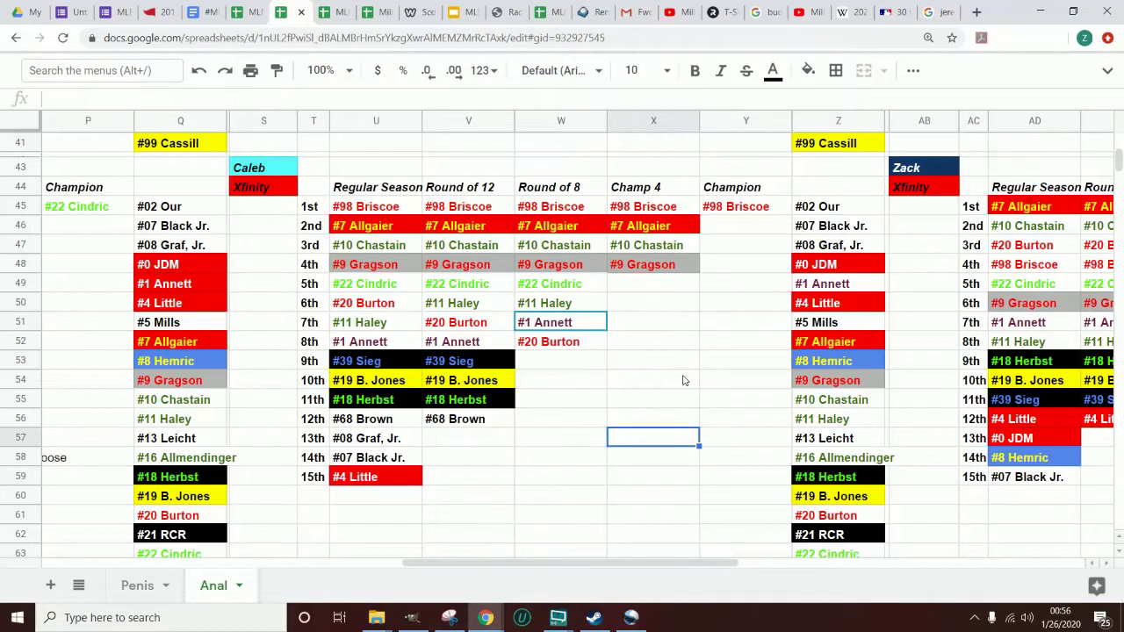
{"action": "key", "text": "Left"}
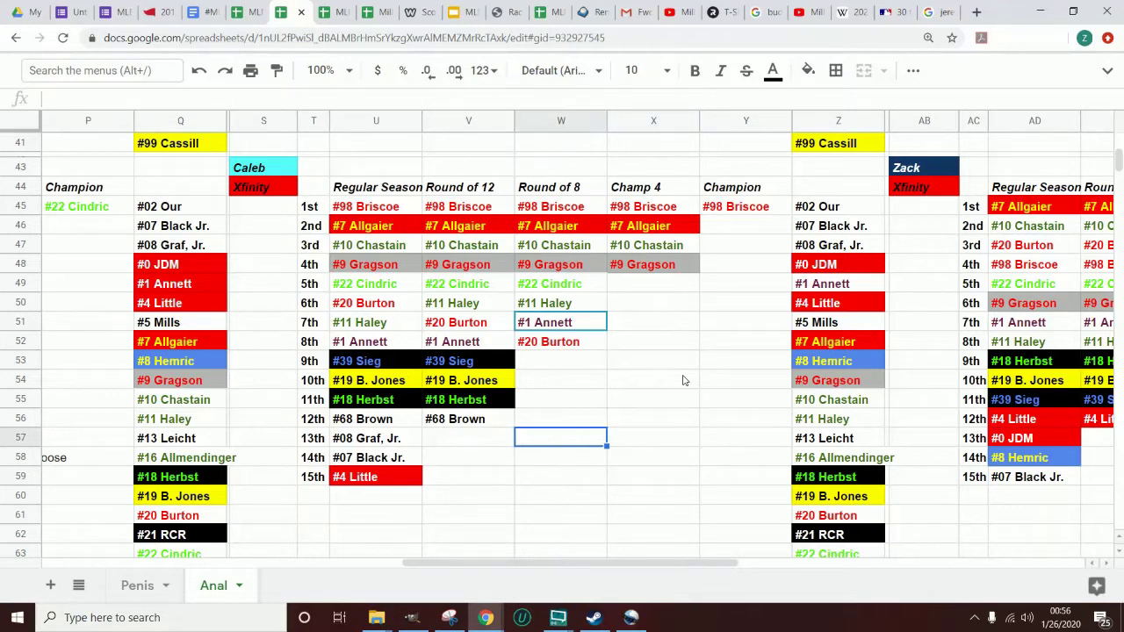
{"action": "key", "text": "Down"}
{"action": "key", "text": "Down"}
{"action": "key", "text": "Down"}
{"action": "key", "text": "Left"}
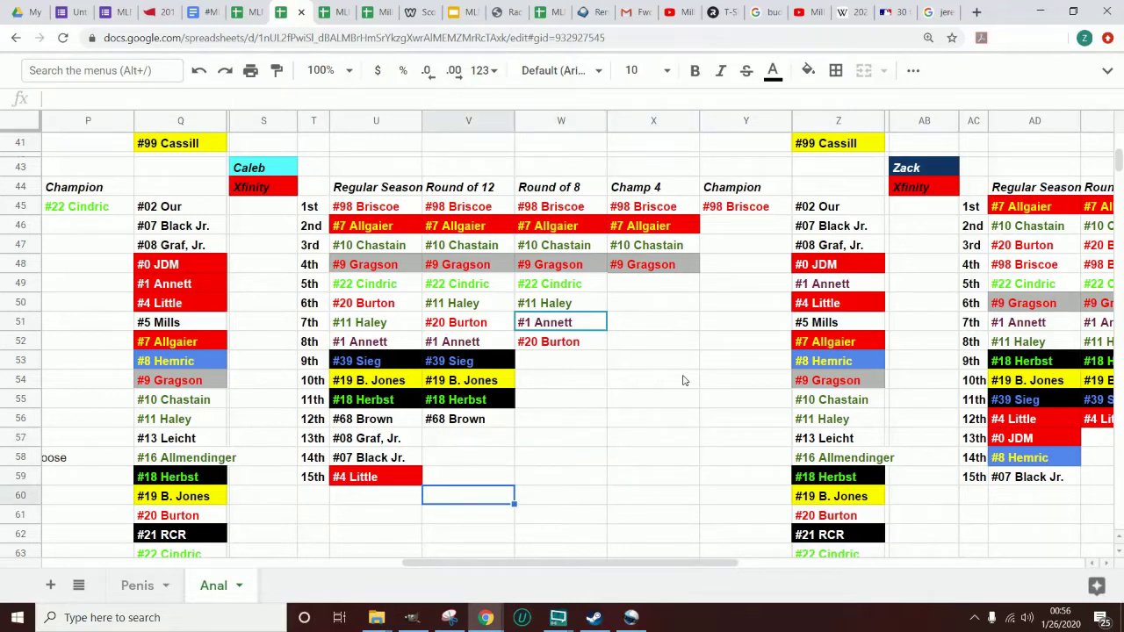
{"action": "key", "text": "Right"}
{"action": "key", "text": "Up"}
{"action": "key", "text": "Up"}
{"action": "key", "text": "Up"}
{"action": "key", "text": "Right"}
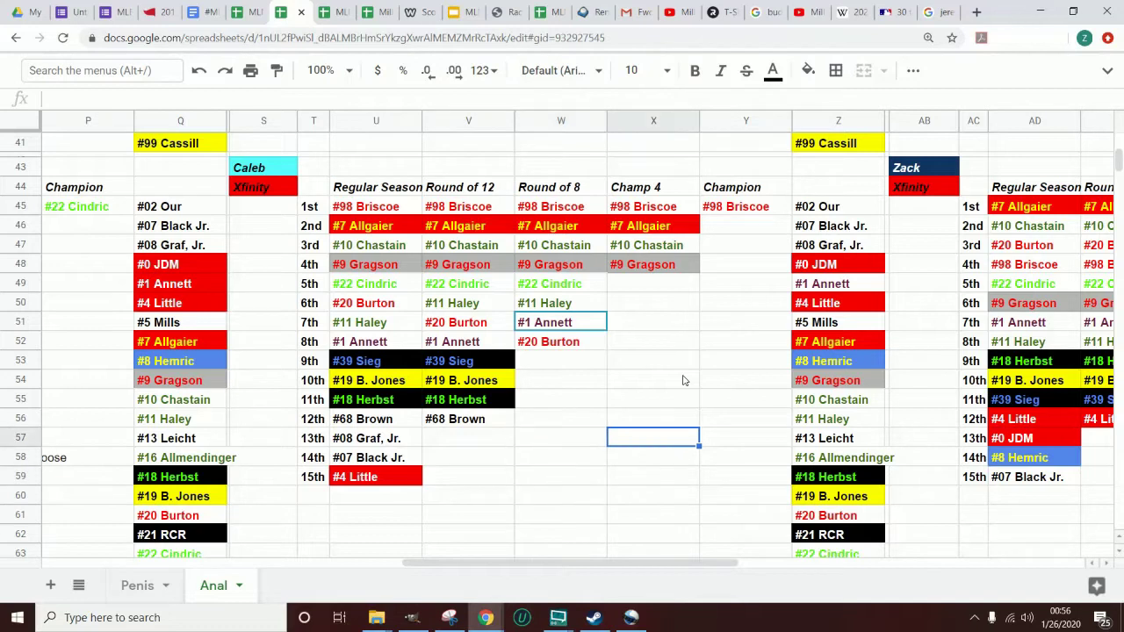
{"action": "key", "text": "Up"}
{"action": "key", "text": "Up"}
{"action": "key", "text": "Up"}
{"action": "key", "text": "Up"}
{"action": "key", "text": "Right"}
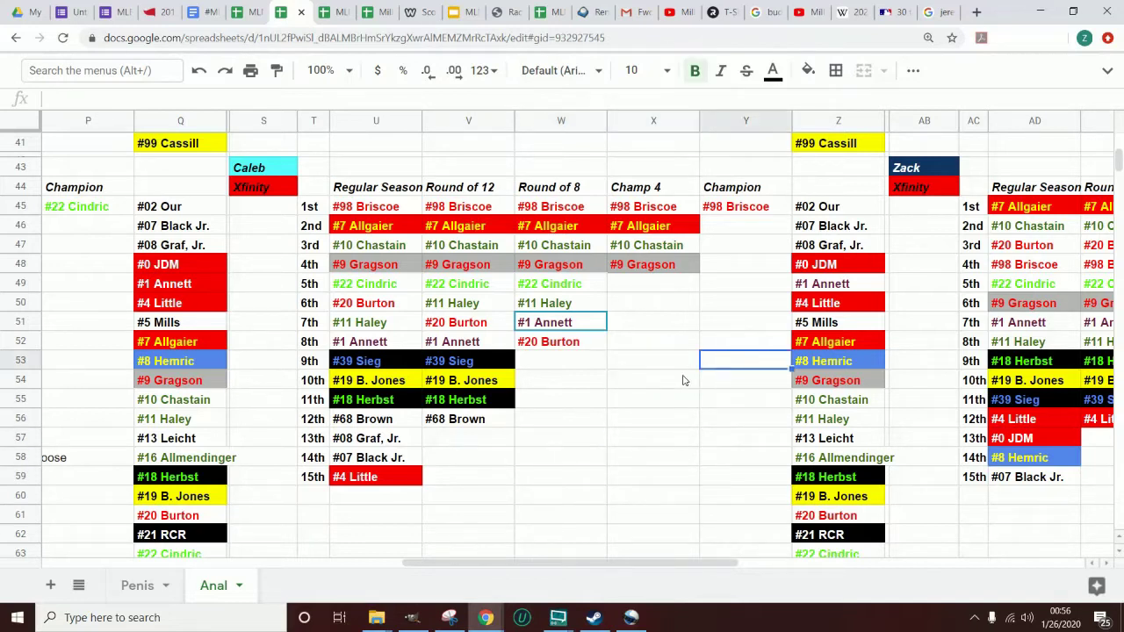
{"action": "key", "text": "Up"}
{"action": "key", "text": "Up"}
{"action": "key", "text": "Up"}
{"action": "key", "text": "Up"}
{"action": "key", "text": "Down"}
{"action": "key", "text": "Down"}
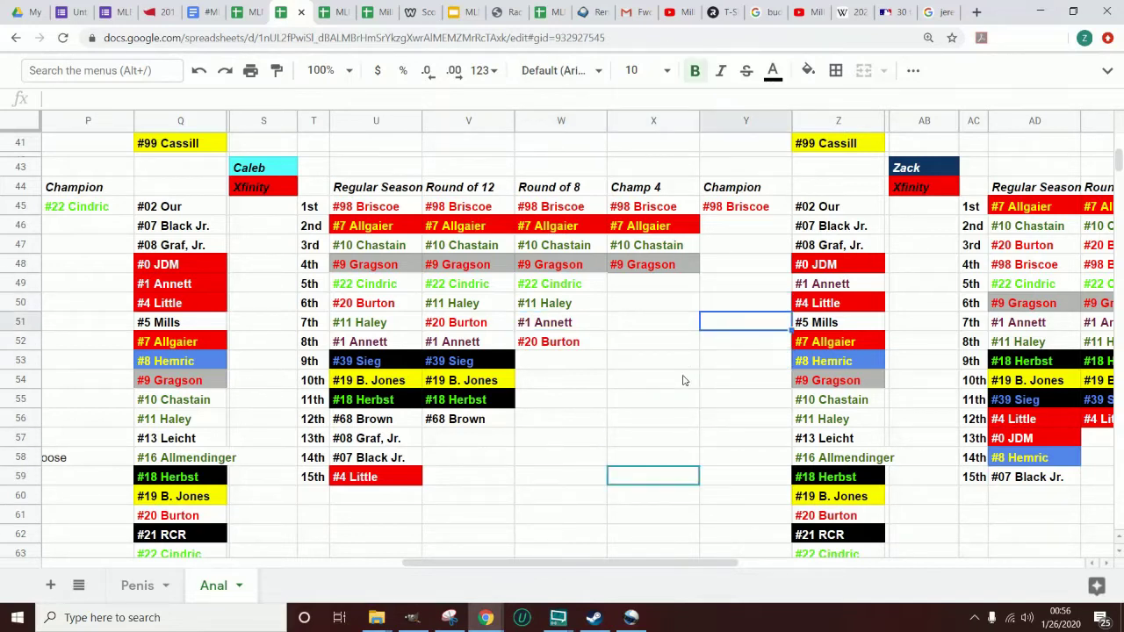
{"action": "key", "text": "Down"}
{"action": "key", "text": "Down"}
{"action": "key", "text": "Left"}
{"action": "key", "text": "Down"}
{"action": "key", "text": "Down"}
{"action": "key", "text": "Down"}
{"action": "key", "text": "Down"}
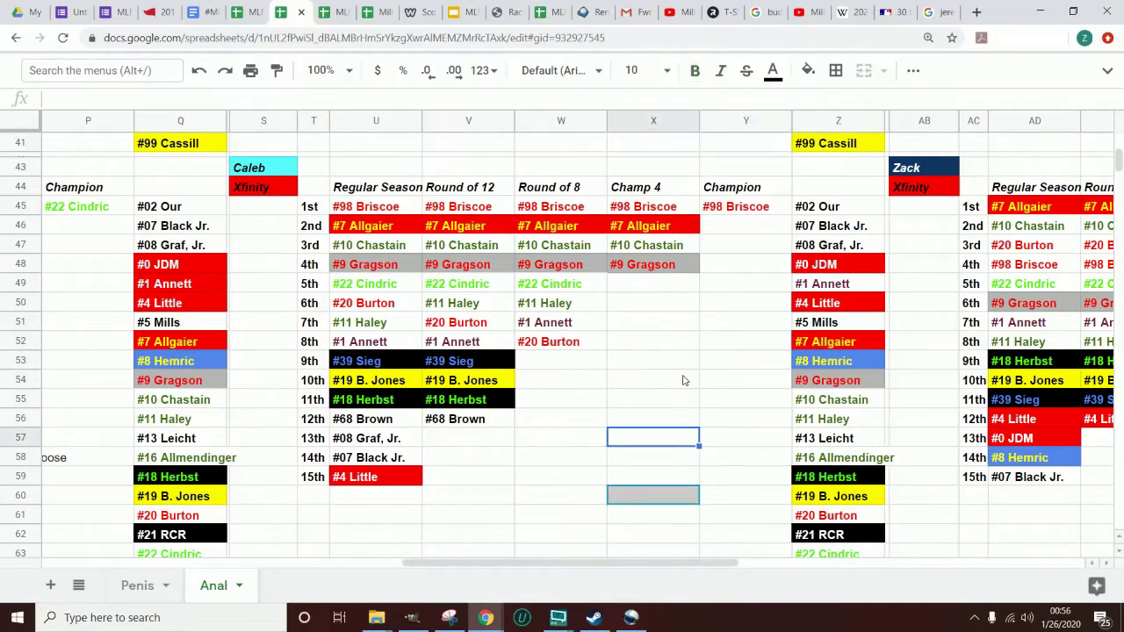
{"action": "key", "text": "Left"}
{"action": "key", "text": "Down"}
{"action": "key", "text": "Down"}
{"action": "key", "text": "Down"}
{"action": "key", "text": "Left"}
{"action": "key", "text": "Right"}
{"action": "key", "text": "Up"}
{"action": "key", "text": "Up"}
{"action": "key", "text": "Up"}
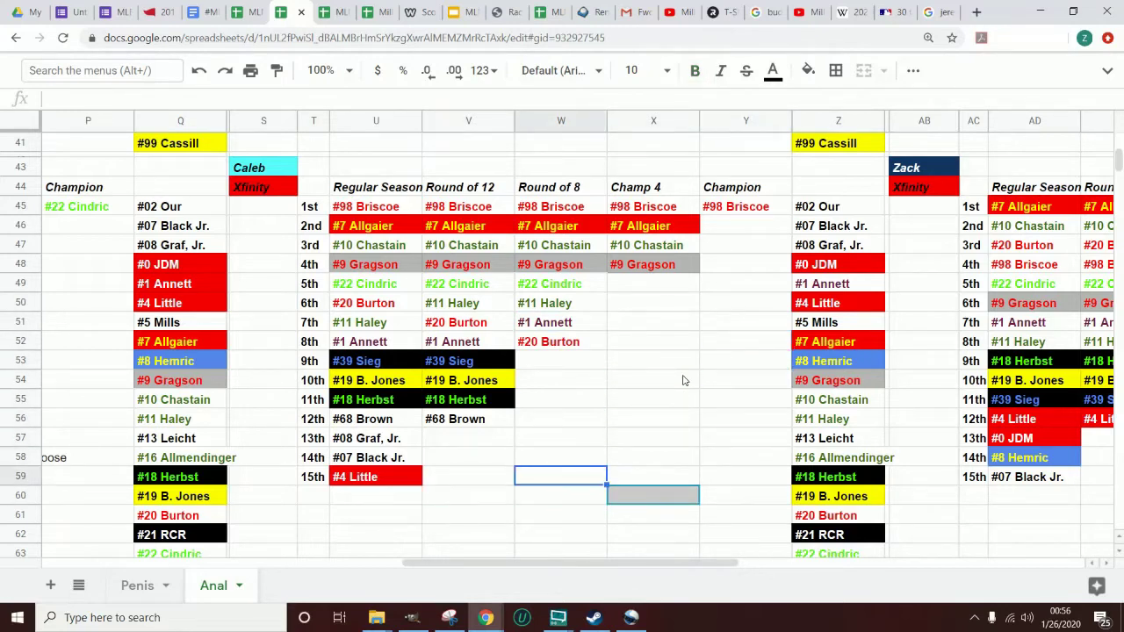
{"action": "key", "text": "Right"}
{"action": "key", "text": "Up"}
{"action": "key", "text": "Up"}
{"action": "key", "text": "Up"}
{"action": "key", "text": "Up"}
{"action": "key", "text": "Right"}
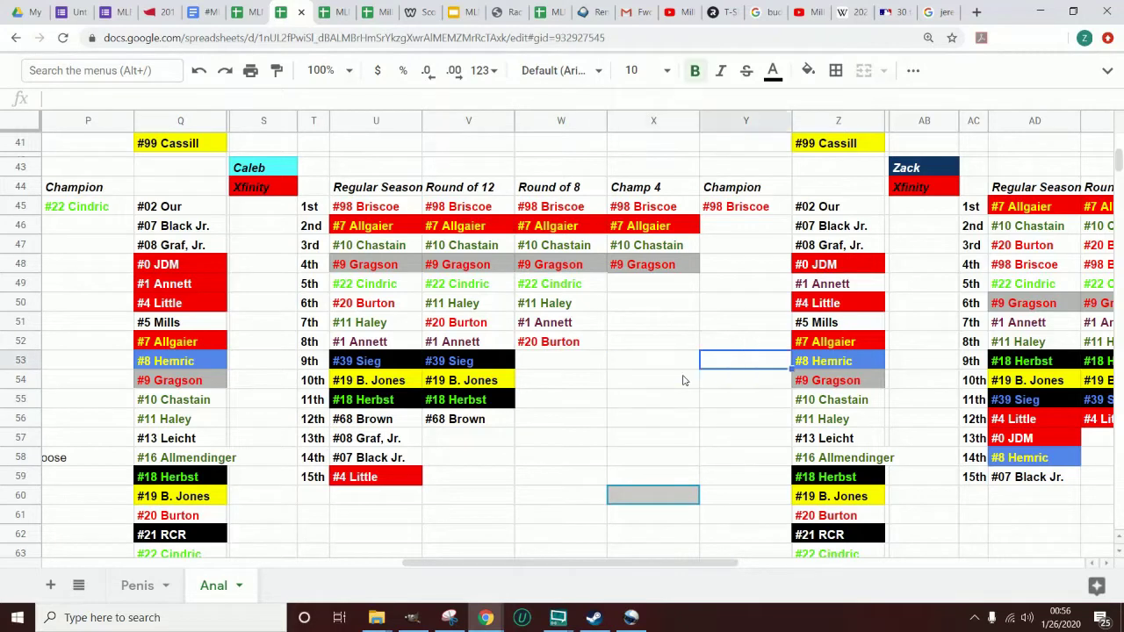
{"action": "key", "text": "Up"}
{"action": "key", "text": "Up"}
{"action": "key", "text": "Up"}
{"action": "key", "text": "Up"}
{"action": "key", "text": "Down"}
{"action": "key", "text": "Down"}
{"action": "key", "text": "Down"}
{"action": "key", "text": "Down"}
{"action": "key", "text": "Left"}
{"action": "key", "text": "Down"}
{"action": "key", "text": "Down"}
{"action": "key", "text": "Down"}
{"action": "key", "text": "Down"}
{"action": "key", "text": "Left"}
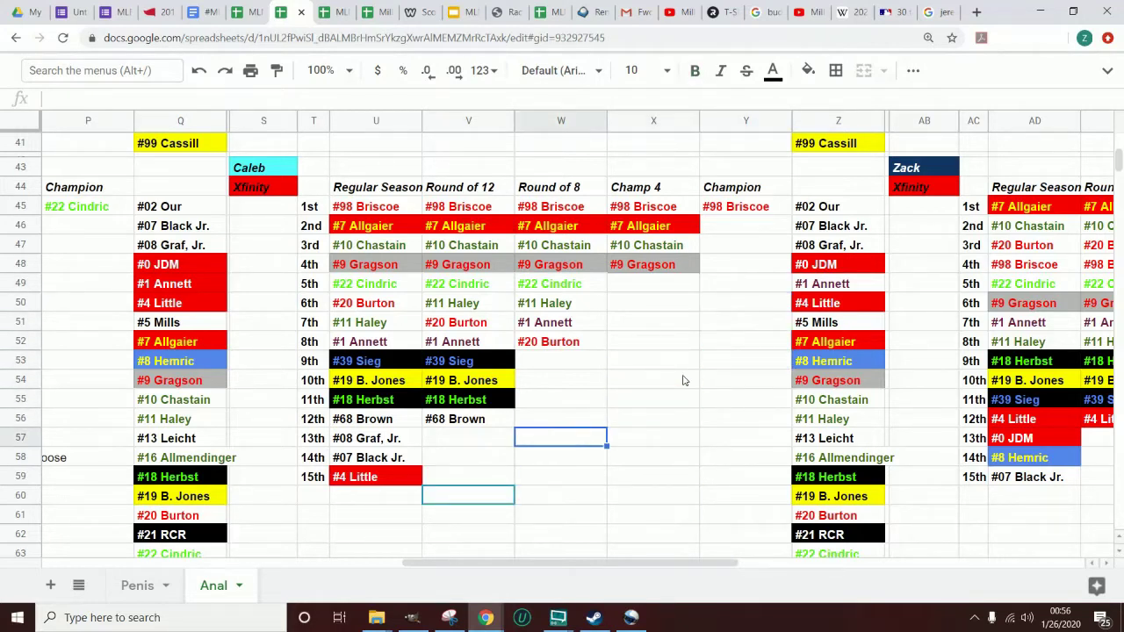
{"action": "key", "text": "Down"}
{"action": "key", "text": "Down"}
{"action": "key", "text": "Down"}
{"action": "key", "text": "Left"}
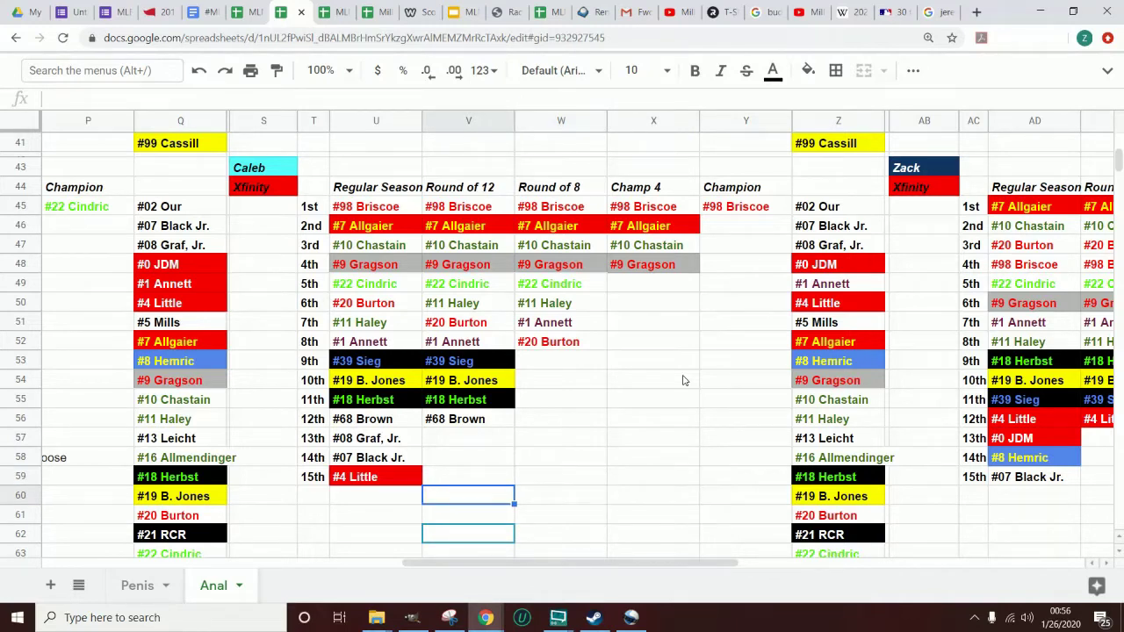
{"action": "key", "text": "Right"}
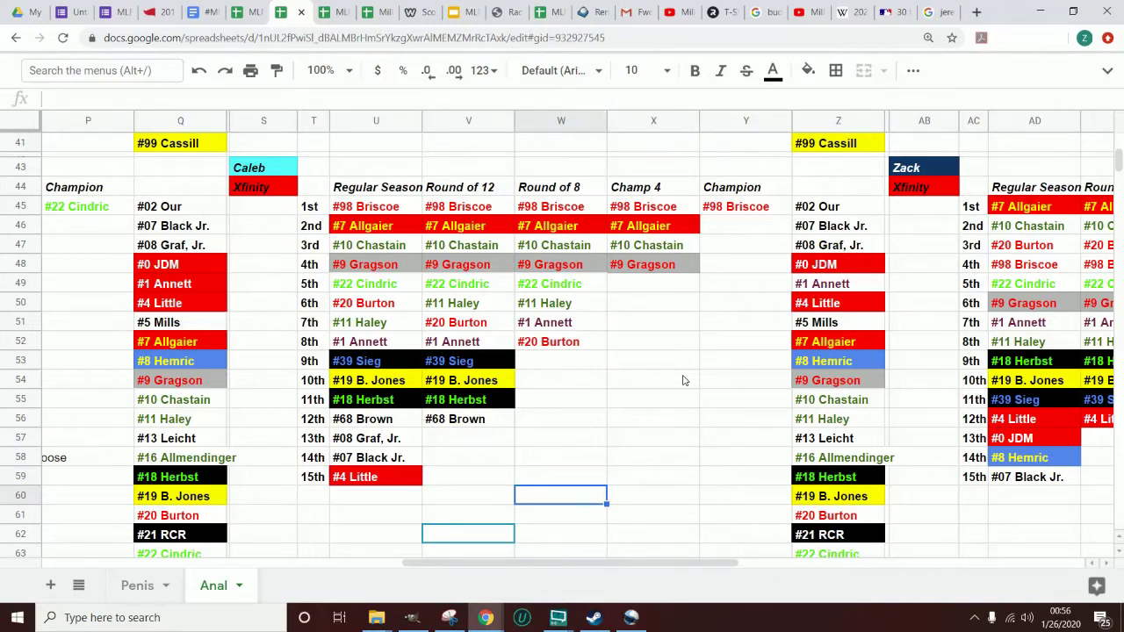
{"action": "key", "text": "Up"}
{"action": "key", "text": "Up"}
{"action": "key", "text": "Up"}
{"action": "key", "text": "Right"}
{"action": "key", "text": "Up"}
{"action": "key", "text": "Up"}
{"action": "key", "text": "Up"}
{"action": "key", "text": "Up"}
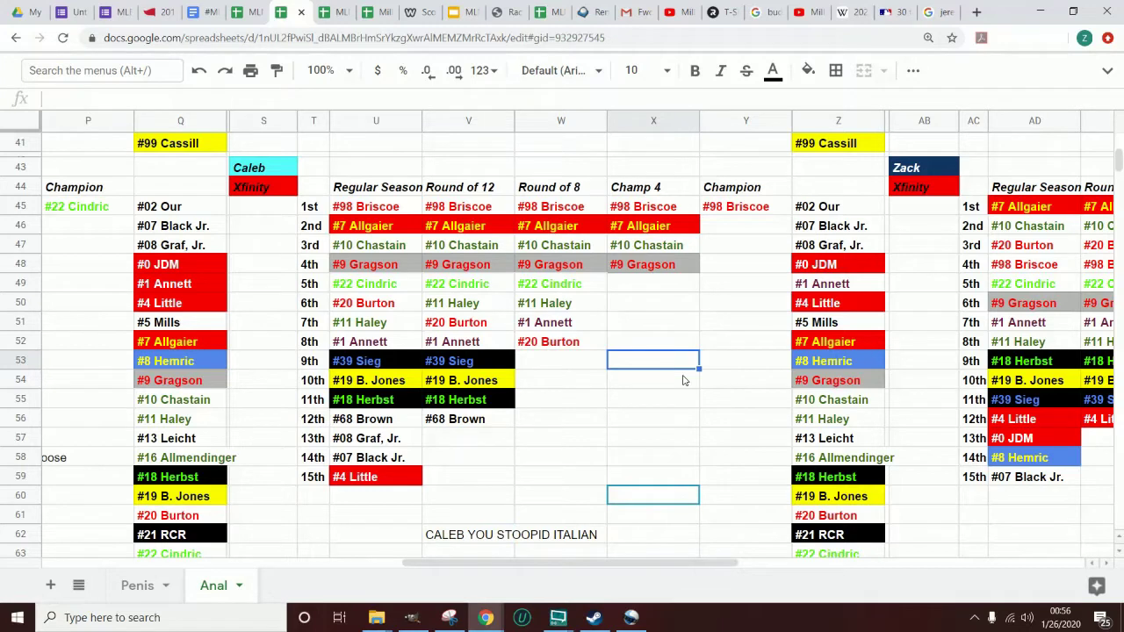
Review the 9th to 12th picks in the third Xfinity block's Regular Season column
{"action": "key", "text": "Left"}
{"action": "key", "text": "Left"}
{"action": "key", "text": "Left"}
{"action": "key", "text": "Down"}
{"action": "key", "text": "Down"}
{"action": "key", "text": "Down"}
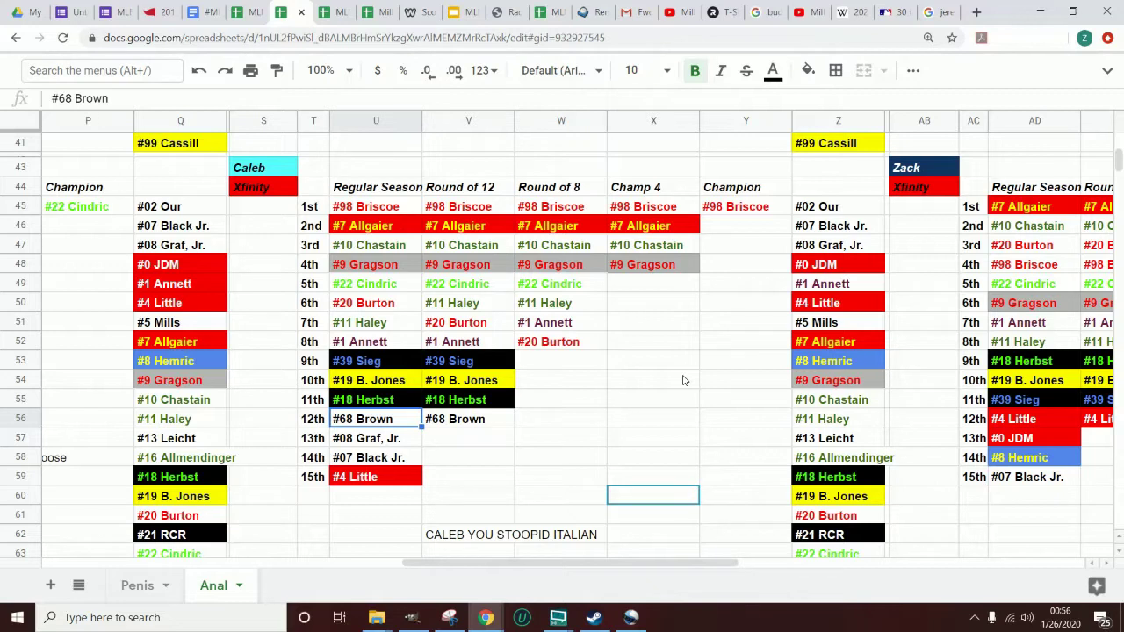
{"action": "key", "text": "Right"}
{"action": "key", "text": "Right"}
{"action": "key", "text": "Right"}
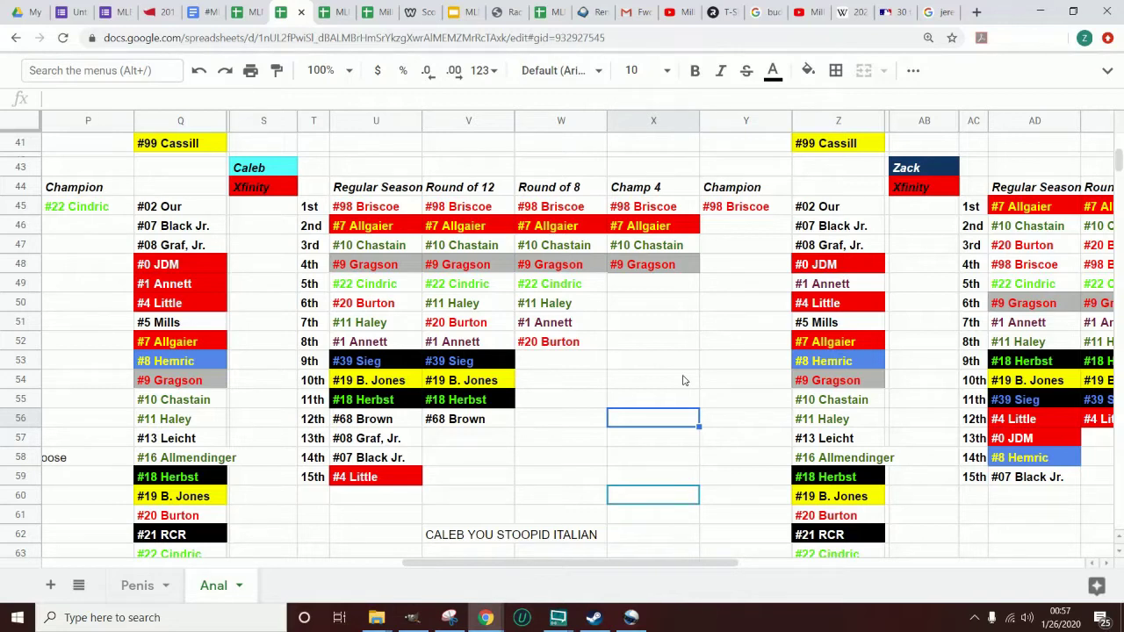
{"action": "key", "text": "Left"}
{"action": "key", "text": "Right"}
{"action": "key", "text": "Up"}
{"action": "key", "text": "Up"}
{"action": "key", "text": "Up"}
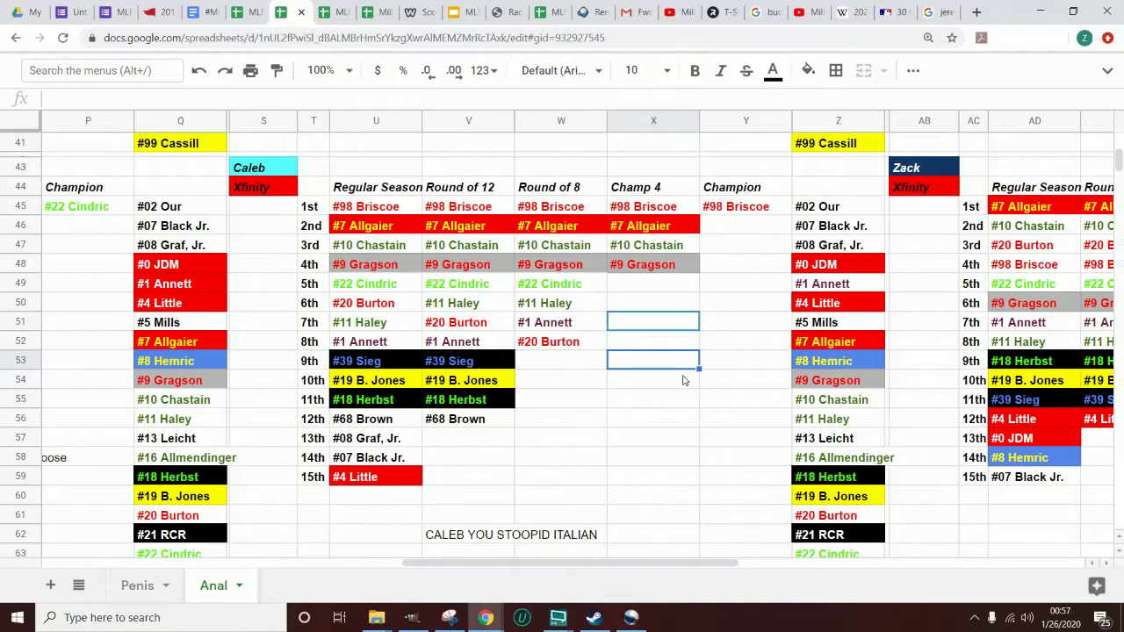
{"action": "key", "text": "Left"}
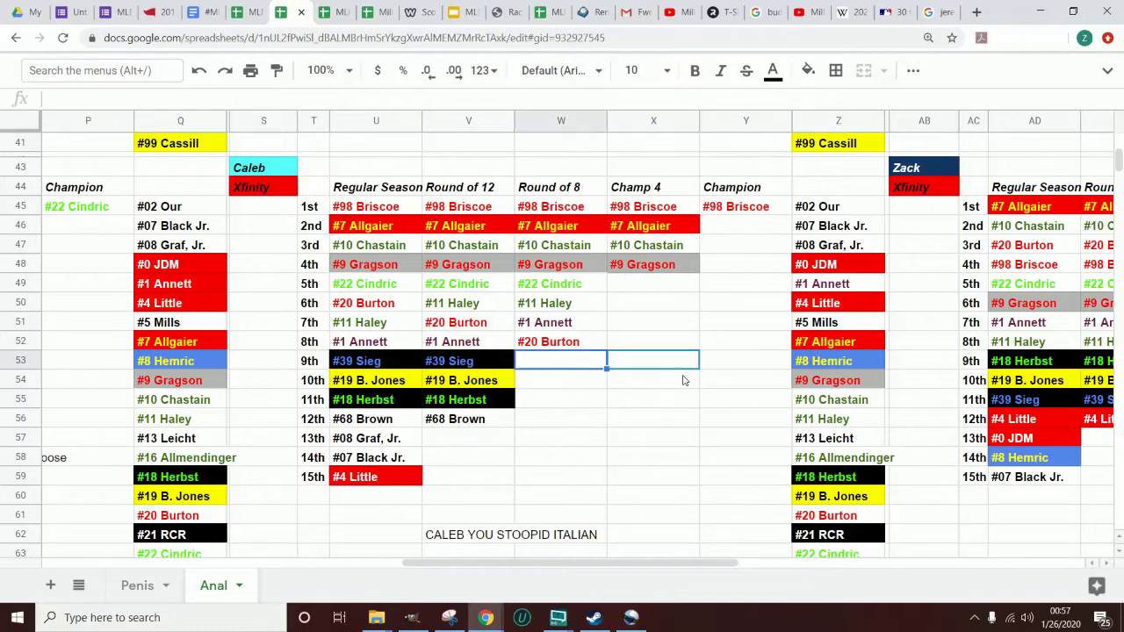
{"action": "key", "text": "Right"}
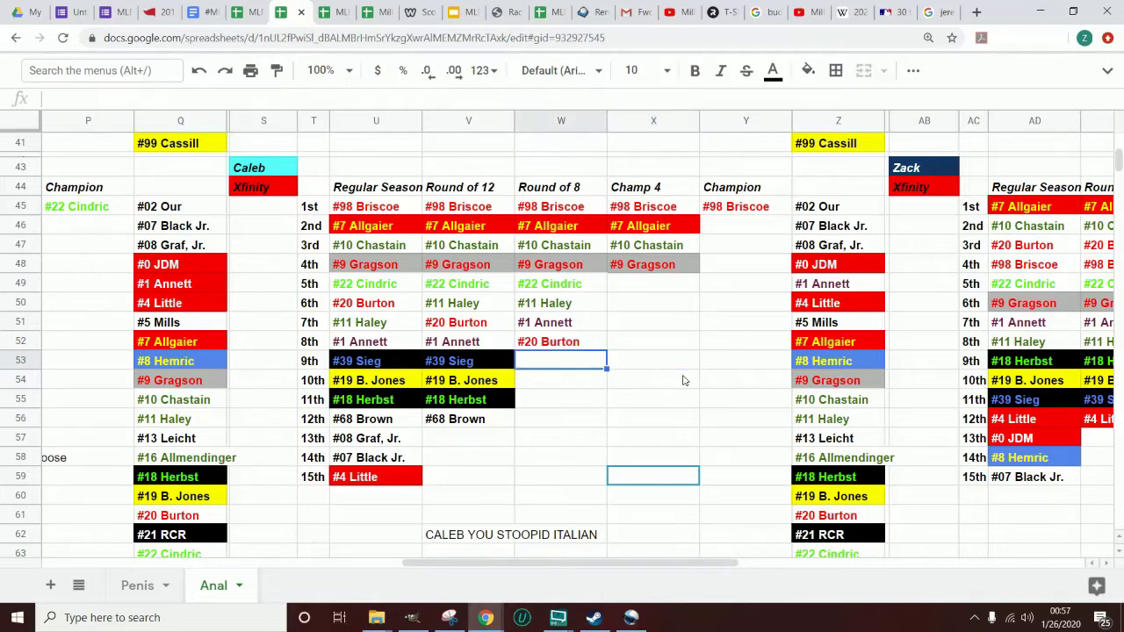
{"action": "key", "text": "Left"}
{"action": "key", "text": "Left"}
{"action": "key", "text": "Right"}
{"action": "key", "text": "Right"}
{"action": "key", "text": "Right"}
{"action": "key", "text": "Left"}
{"action": "key", "text": "Down"}
{"action": "key", "text": "Down"}
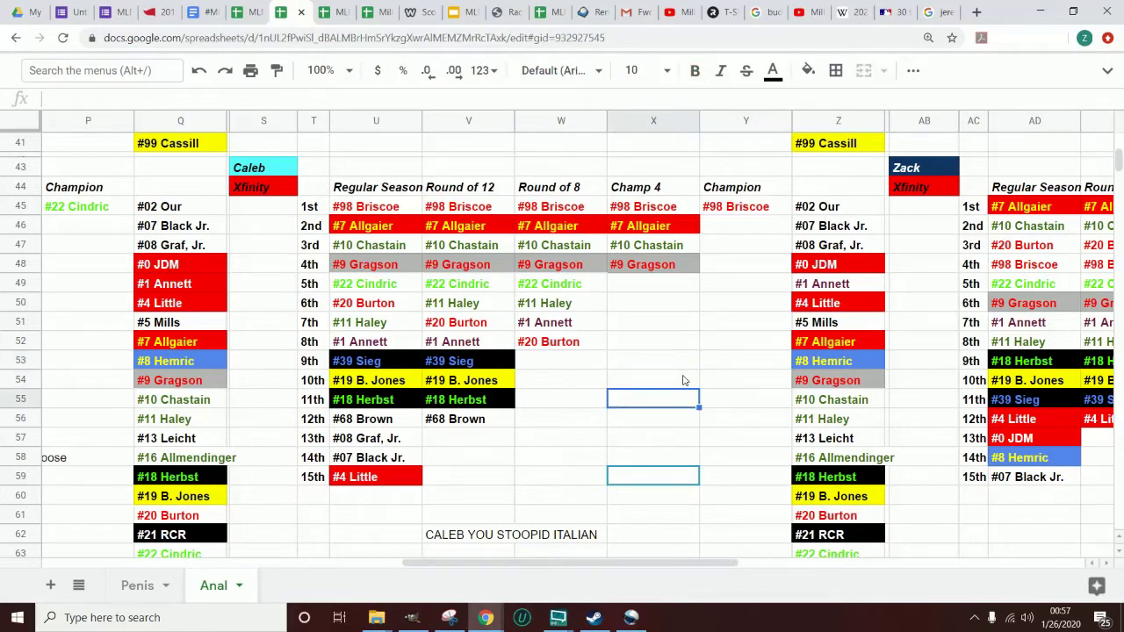
{"action": "key", "text": "Down"}
{"action": "key", "text": "Down"}
{"action": "key", "text": "Left"}
{"action": "key", "text": "Right"}
{"action": "key", "text": "Up"}
{"action": "key", "text": "Up"}
{"action": "key", "text": "Up"}
{"action": "key", "text": "Up"}
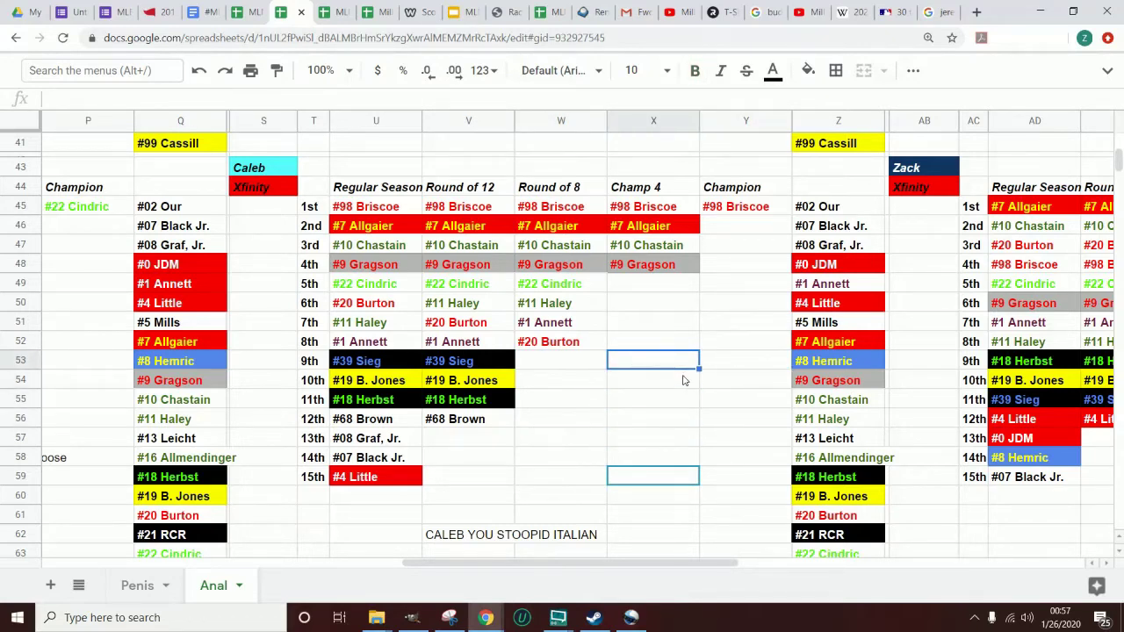
{"action": "key", "text": "Right"}
{"action": "key", "text": "Up"}
{"action": "key", "text": "Up"}
{"action": "key", "text": "Up"}
{"action": "key", "text": "Up"}
{"action": "key", "text": "Down"}
{"action": "key", "text": "Down"}
{"action": "key", "text": "Down"}
{"action": "key", "text": "Down"}
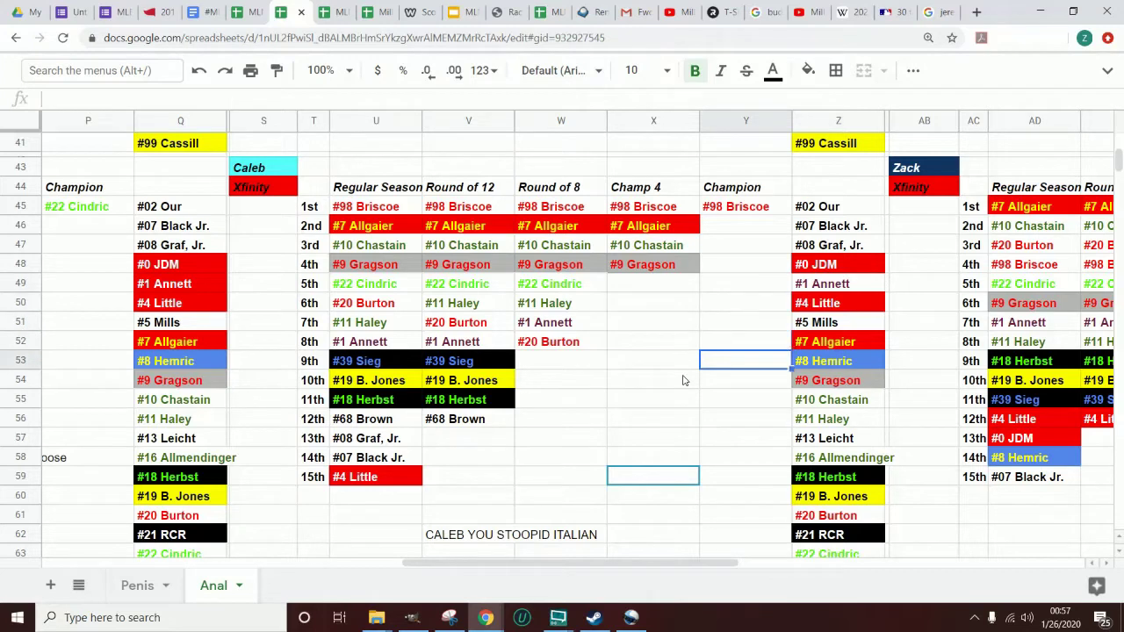
{"action": "key", "text": "Left"}
{"action": "key", "text": "Down"}
{"action": "key", "text": "Down"}
{"action": "key", "text": "Down"}
{"action": "key", "text": "Down"}
{"action": "key", "text": "Left"}
{"action": "key", "text": "Down"}
{"action": "key", "text": "Down"}
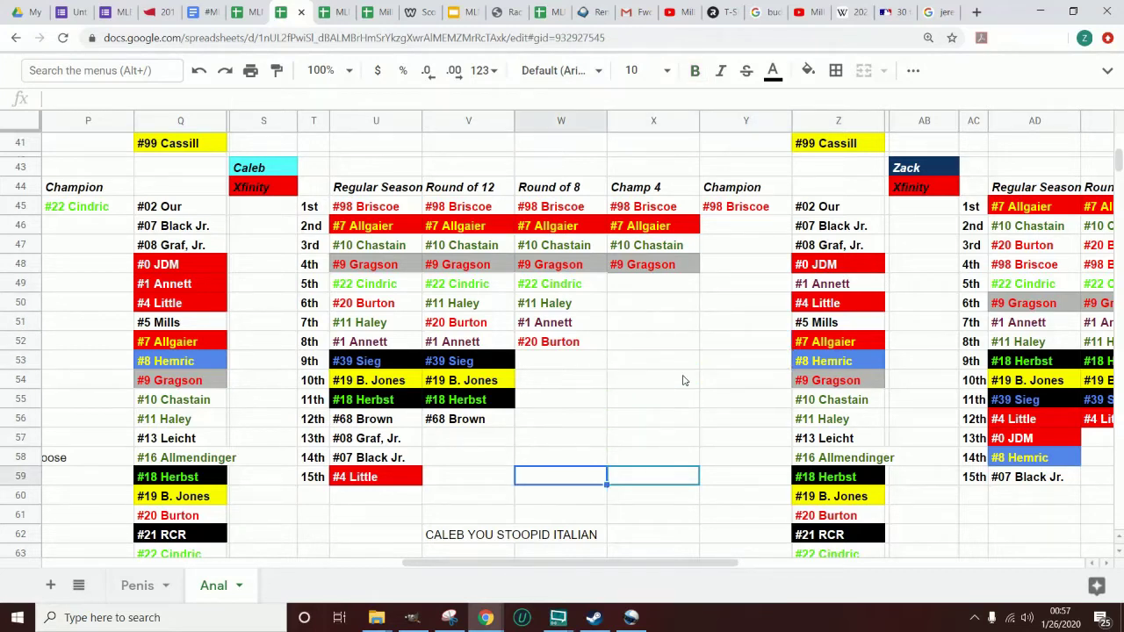
{"action": "key", "text": "Down"}
{"action": "key", "text": "Left"}
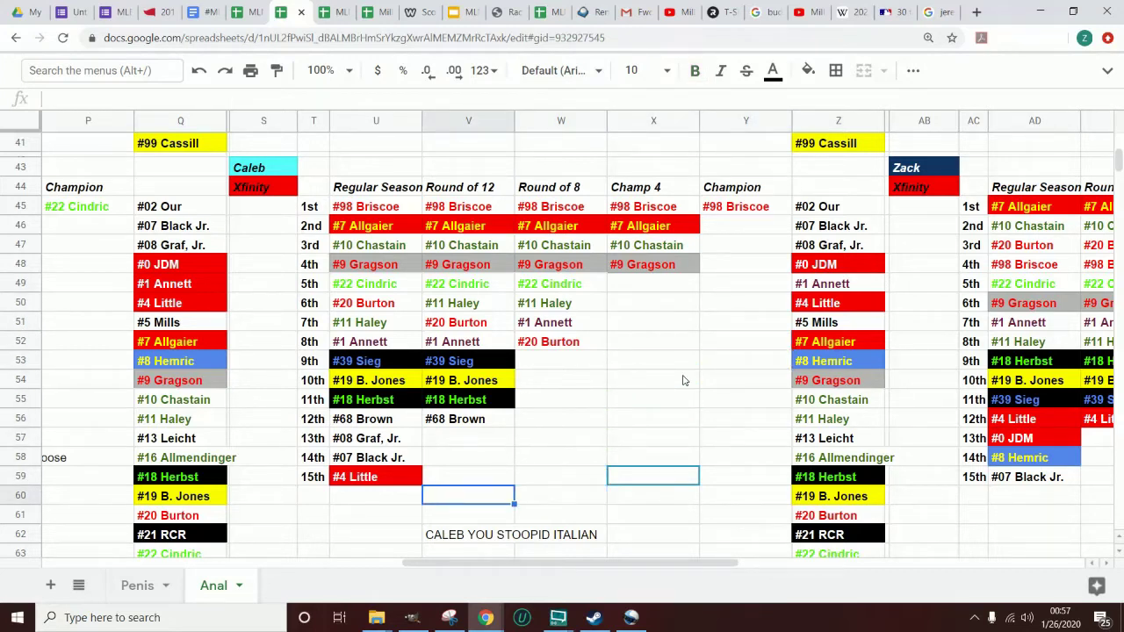
{"action": "key", "text": "Right"}
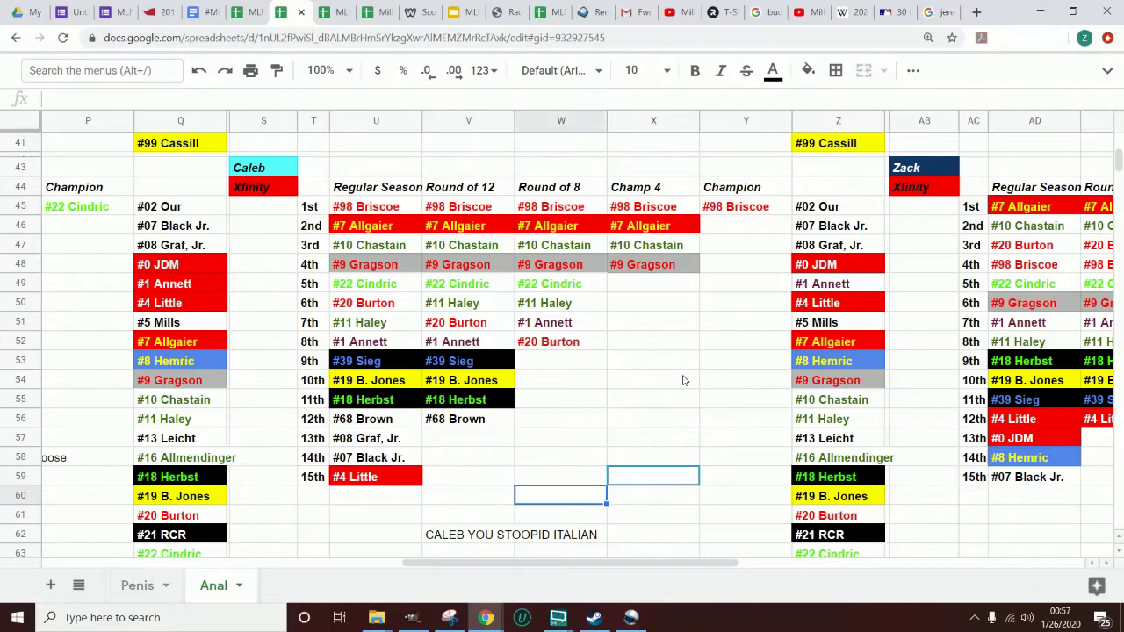
{"action": "key", "text": "Up"}
{"action": "key", "text": "Up"}
{"action": "key", "text": "Up"}
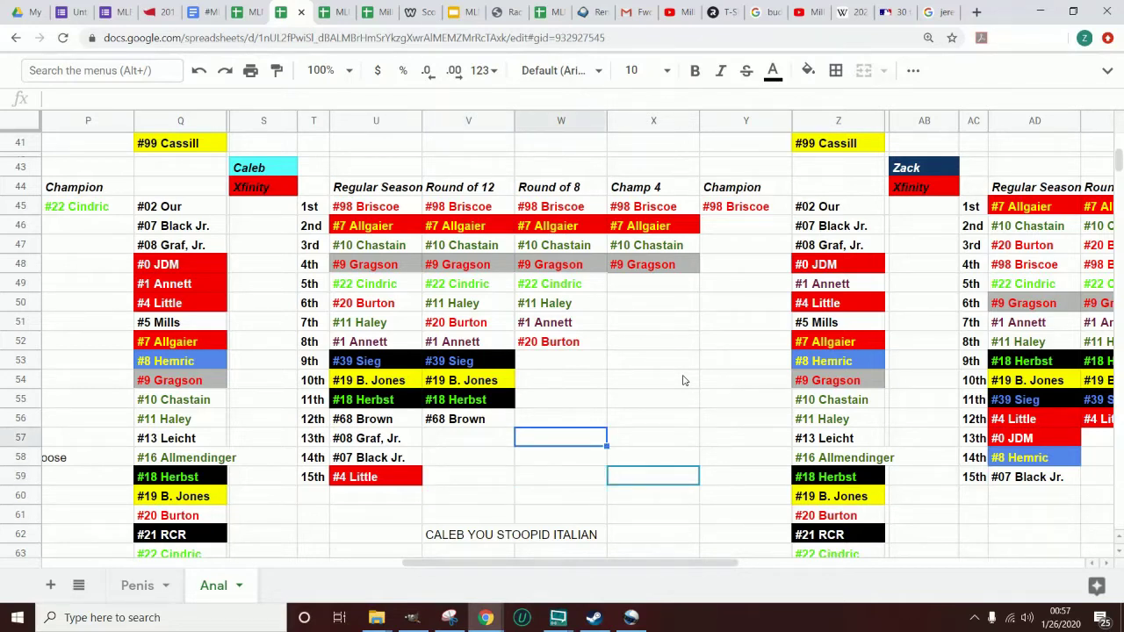
{"action": "key", "text": "Right"}
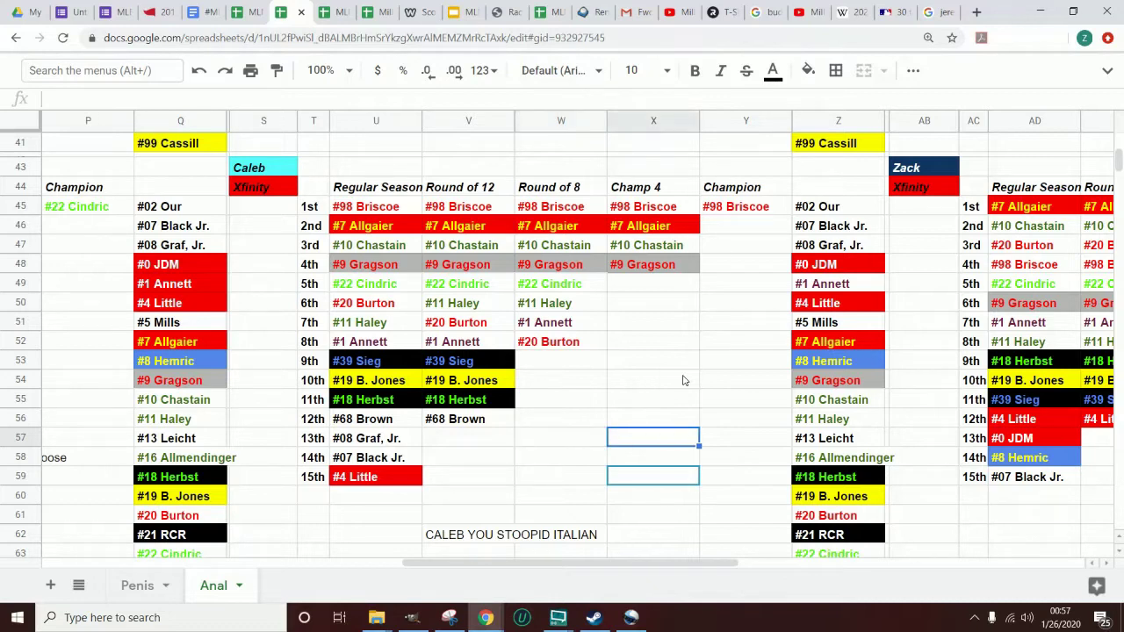
{"action": "key", "text": "Up"}
{"action": "key", "text": "Up"}
{"action": "key", "text": "Up"}
{"action": "key", "text": "Up"}
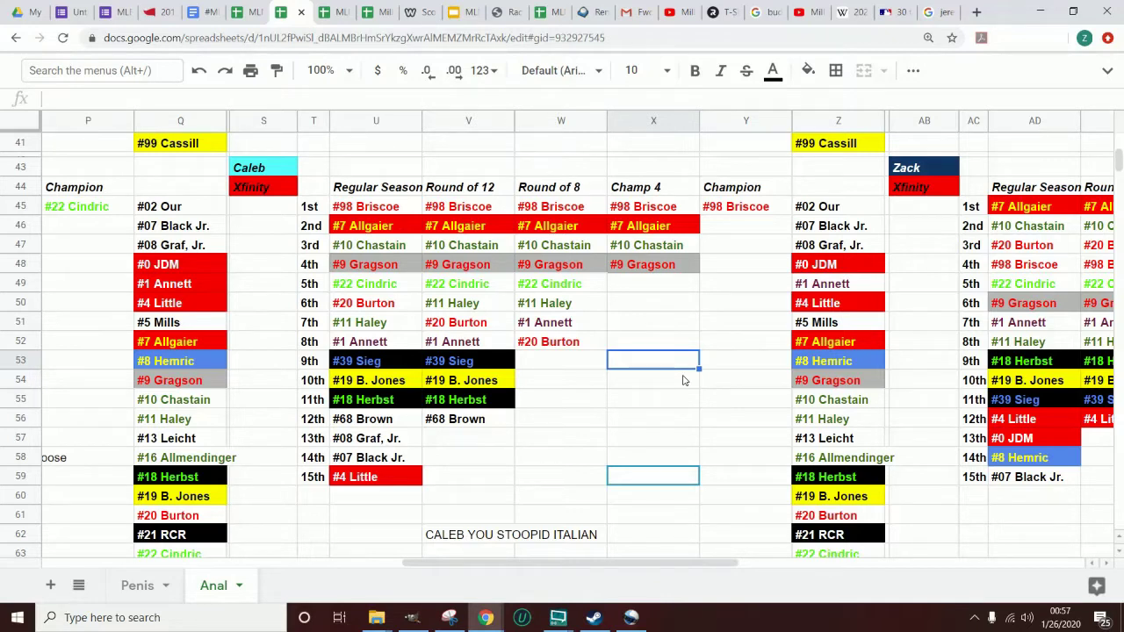
{"action": "key", "text": "Right"}
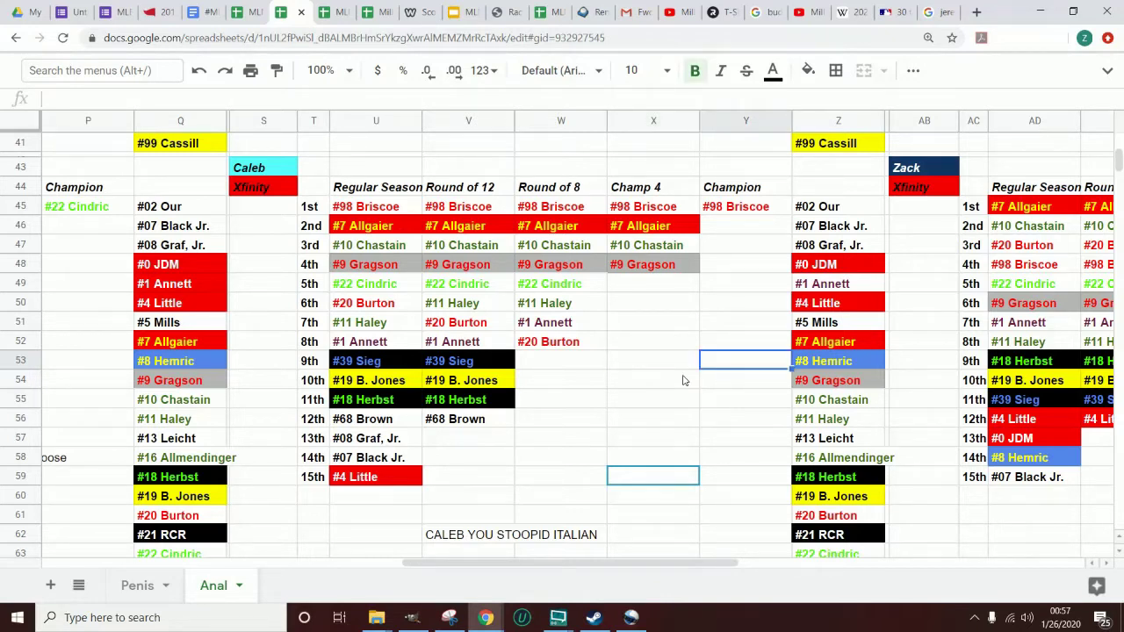
{"action": "key", "text": "Up"}
{"action": "key", "text": "Up"}
{"action": "key", "text": "Up"}
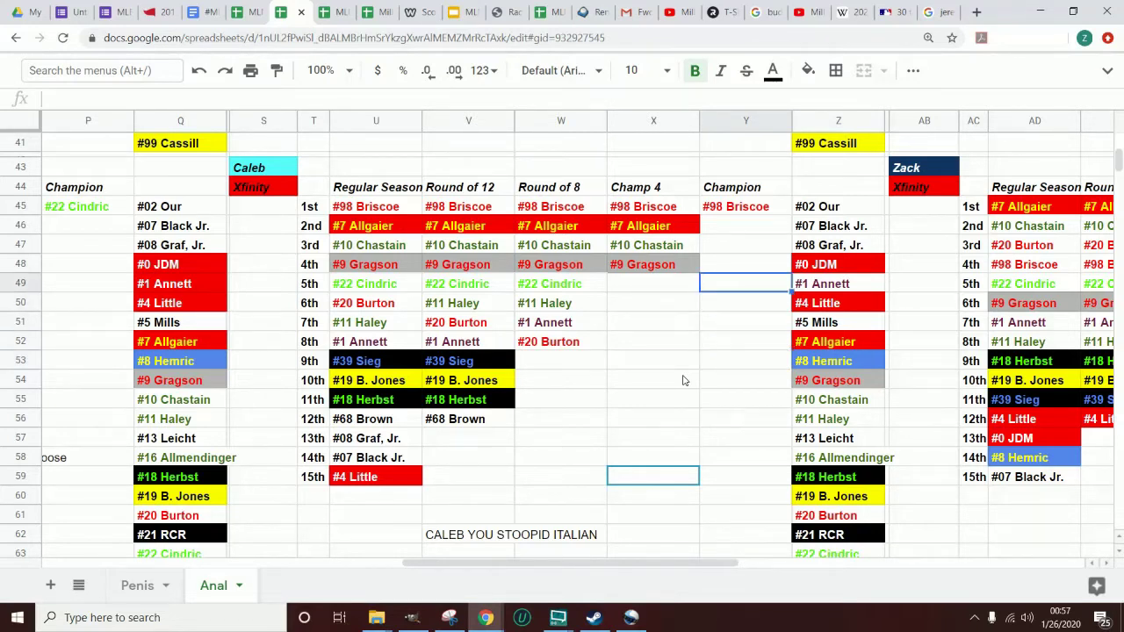
{"action": "key", "text": "Down"}
{"action": "key", "text": "Down"}
{"action": "key", "text": "Down"}
{"action": "key", "text": "Left"}
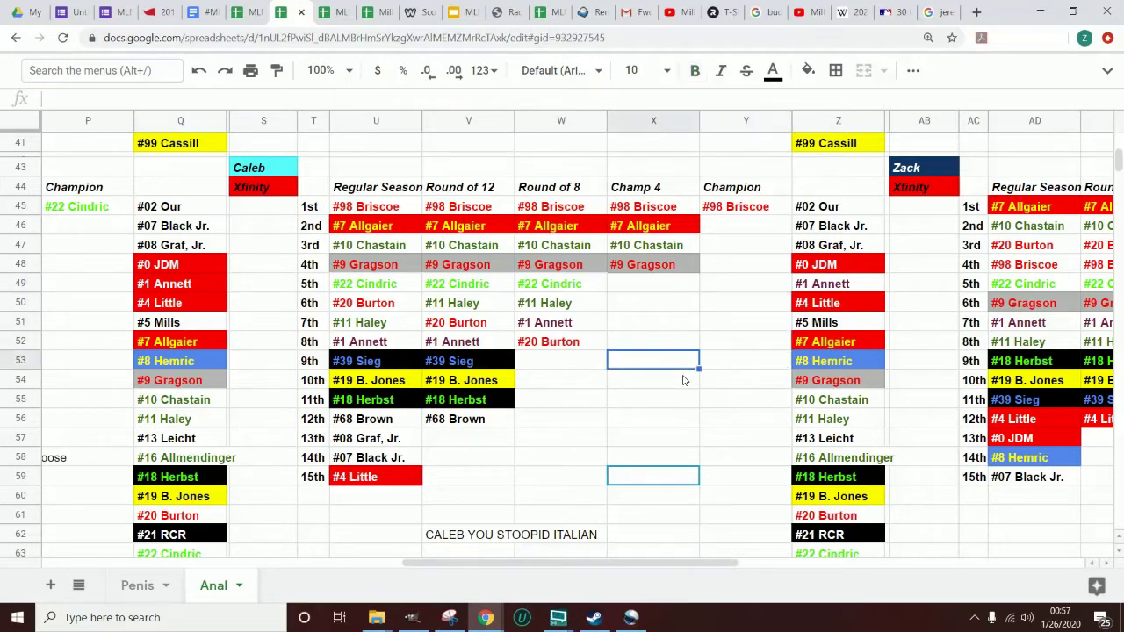
{"action": "key", "text": "Down"}
{"action": "key", "text": "Down"}
{"action": "key", "text": "Down"}
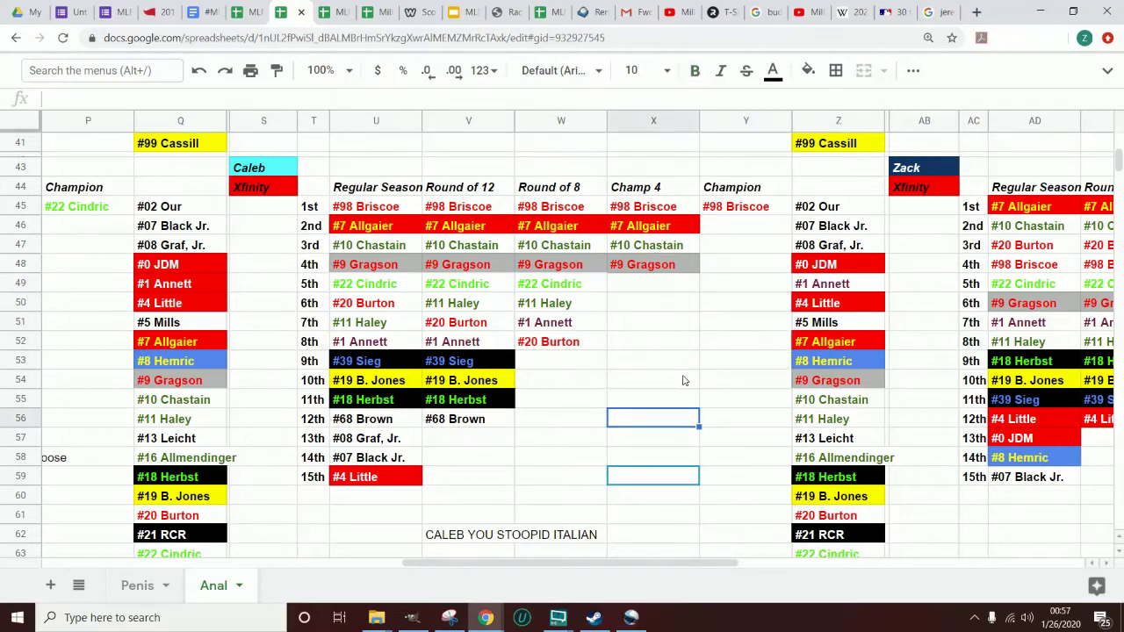
{"action": "key", "text": "Left"}
{"action": "key", "text": "Down"}
{"action": "key", "text": "Right"}
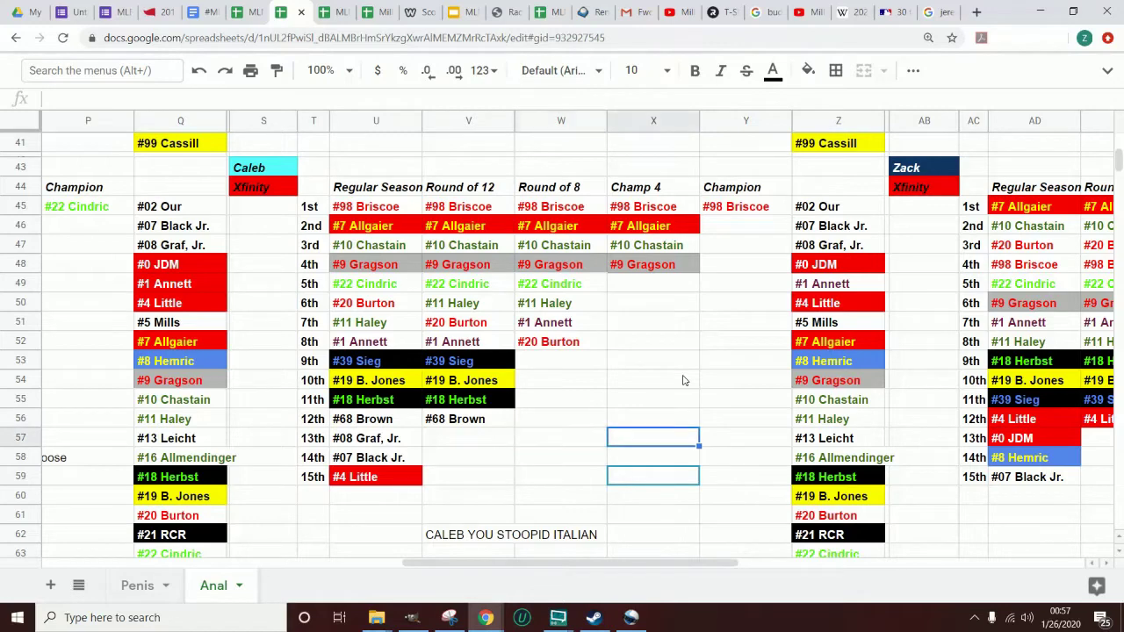
Examine the Xfinity playoff predictions in columns AD to AH, from Regular Season to Champion
{"action": "key", "text": "Up"}
{"action": "key", "text": "Up"}
{"action": "key", "text": "Up"}
{"action": "key", "text": "Up"}
{"action": "key", "text": "Right"}
{"action": "key", "text": "Right"}
{"action": "key", "text": "Right"}
{"action": "key", "text": "Right"}
{"action": "key", "text": "Right"}
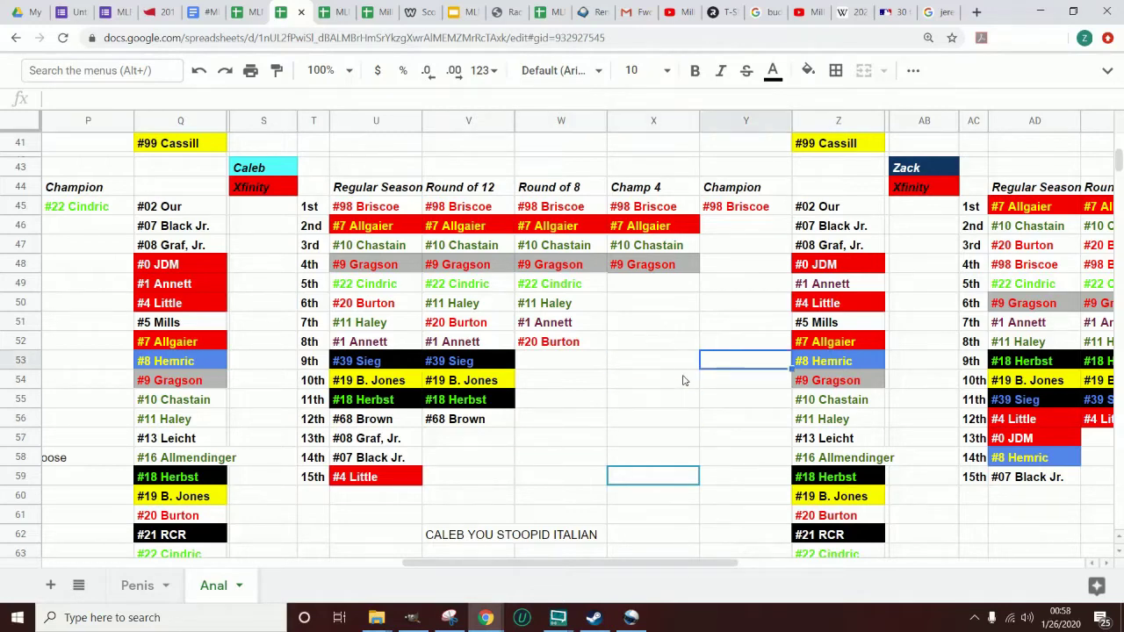
{"action": "key", "text": "Right"}
{"action": "key", "text": "Right"}
{"action": "key", "text": "Right"}
{"action": "key", "text": "Right"}
{"action": "key", "text": "Right"}
{"action": "key", "text": "Right"}
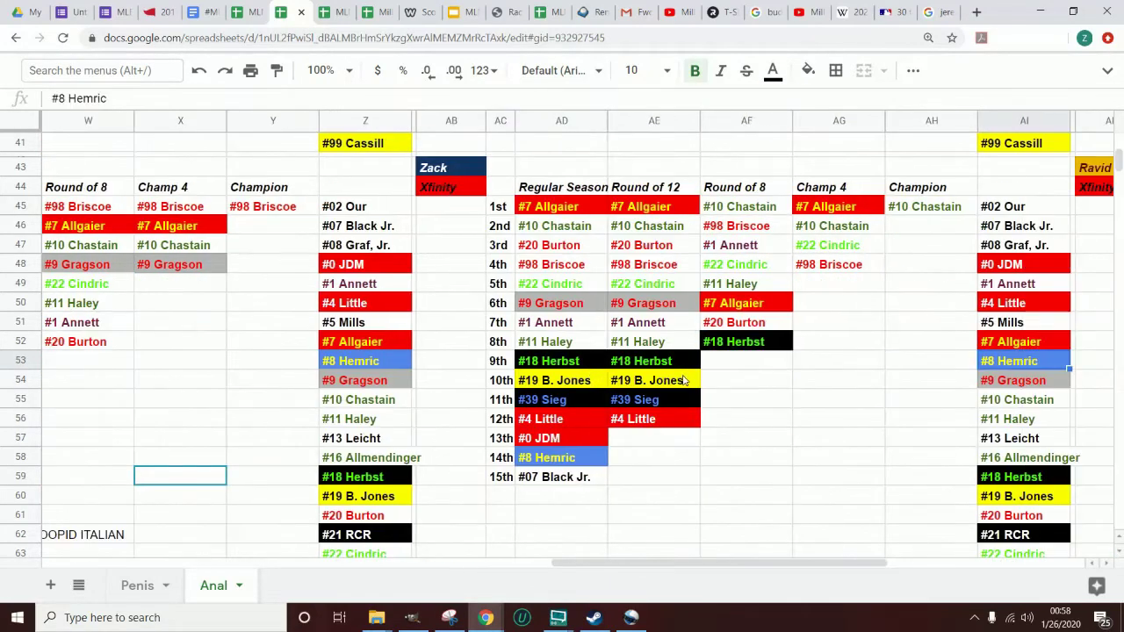
{"action": "key", "text": "Right"}
{"action": "key", "text": "Right"}
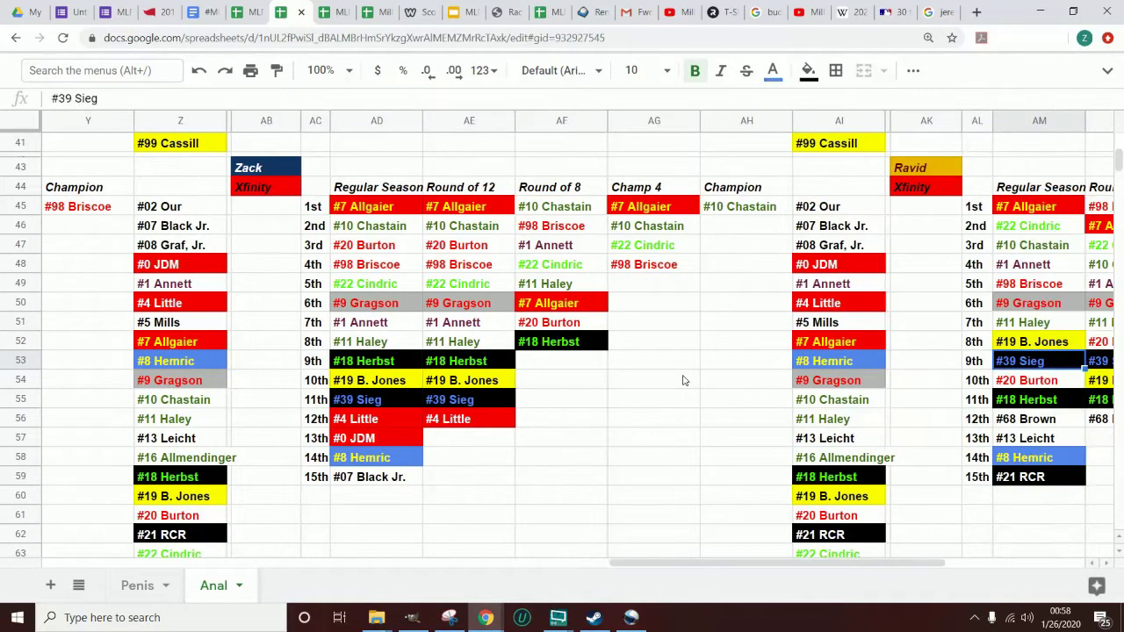
{"action": "key", "text": "Left"}
{"action": "key", "text": "Left"}
{"action": "key", "text": "Left"}
{"action": "key", "text": "Left"}
{"action": "key", "text": "Left"}
{"action": "key", "text": "Left"}
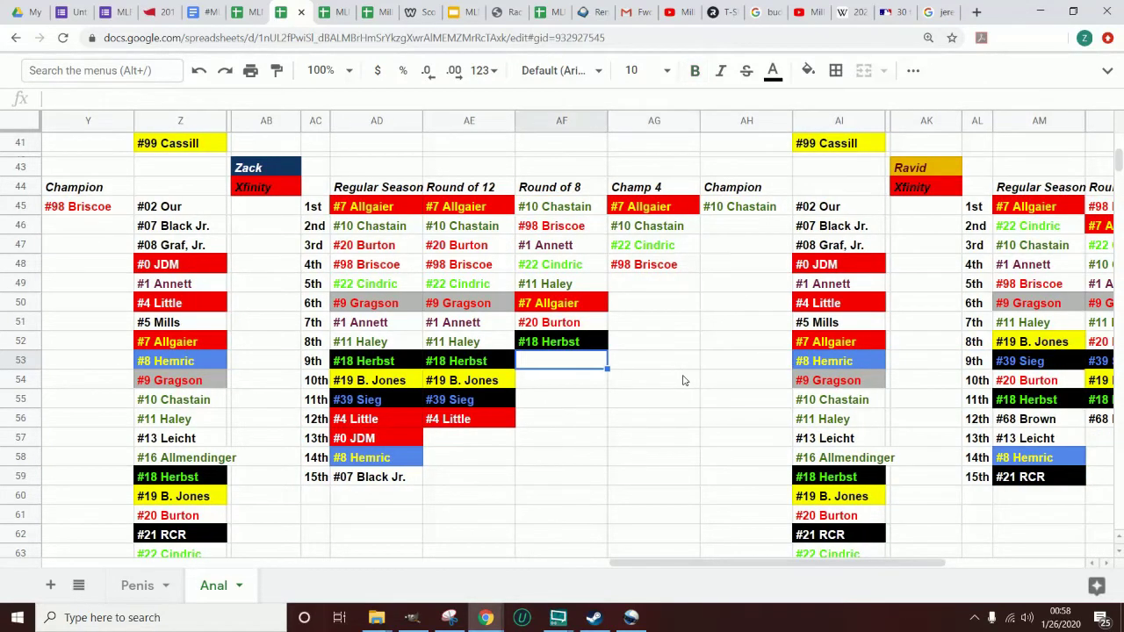
{"action": "key", "text": "Down"}
{"action": "key", "text": "Down"}
{"action": "key", "text": "Down"}
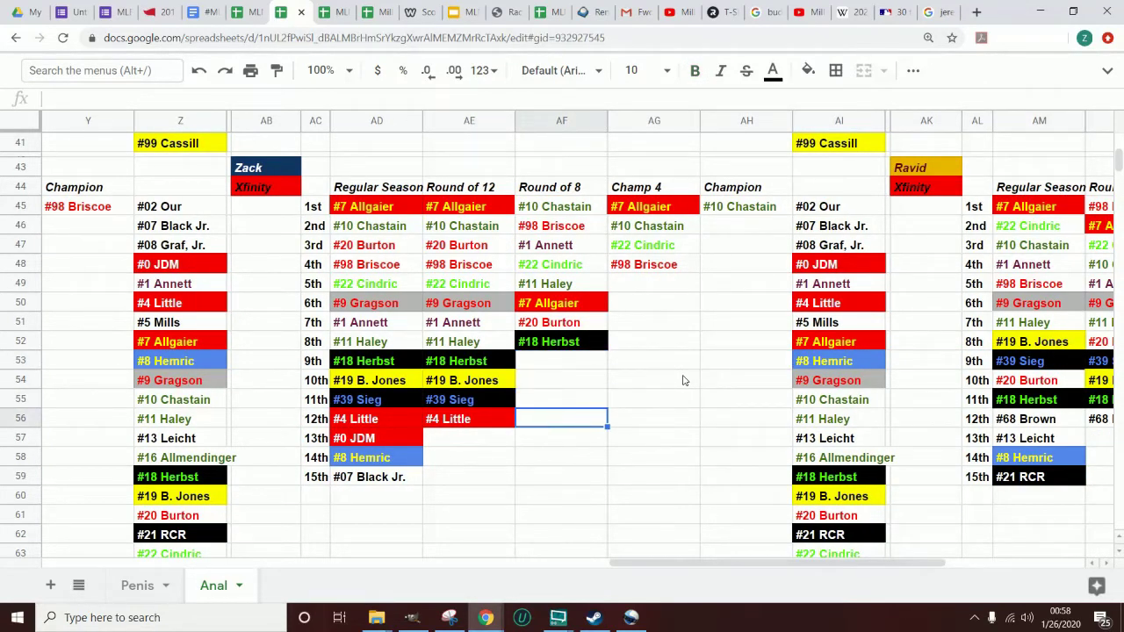
{"action": "key", "text": "Down"}
{"action": "key", "text": "Down"}
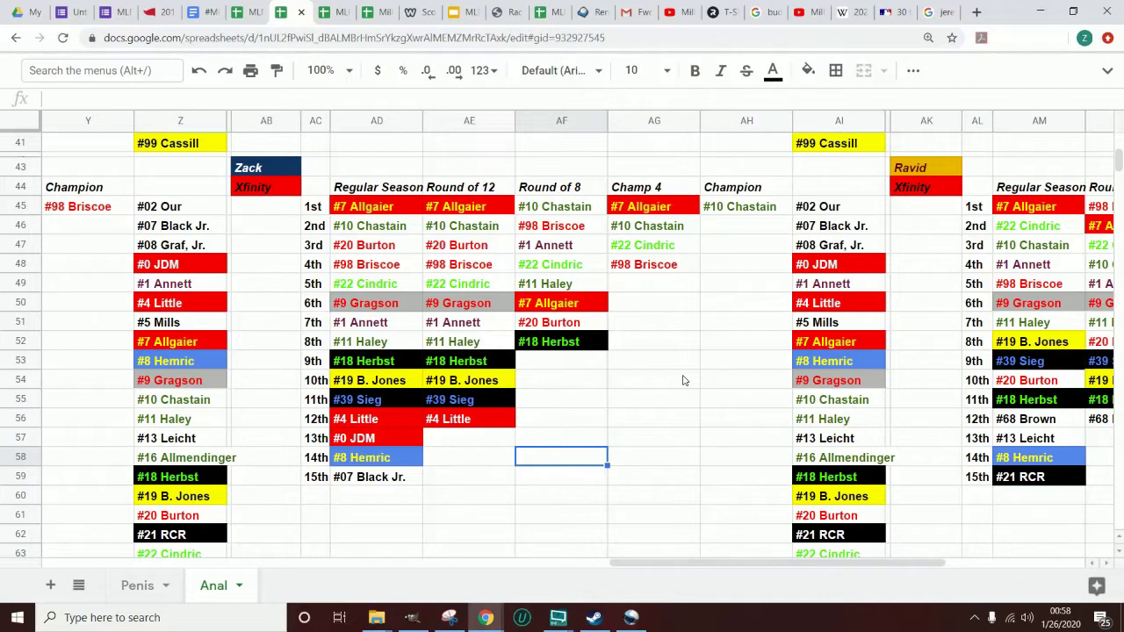
{"action": "key", "text": "Up"}
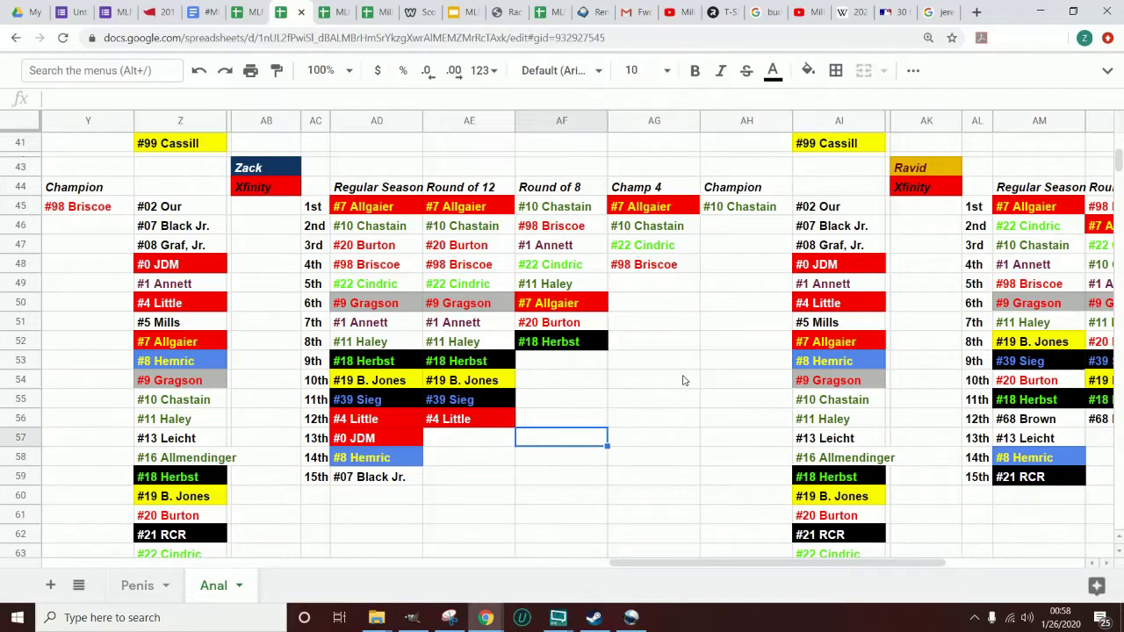
{"action": "key", "text": "Down"}
{"action": "key", "text": "Left"}
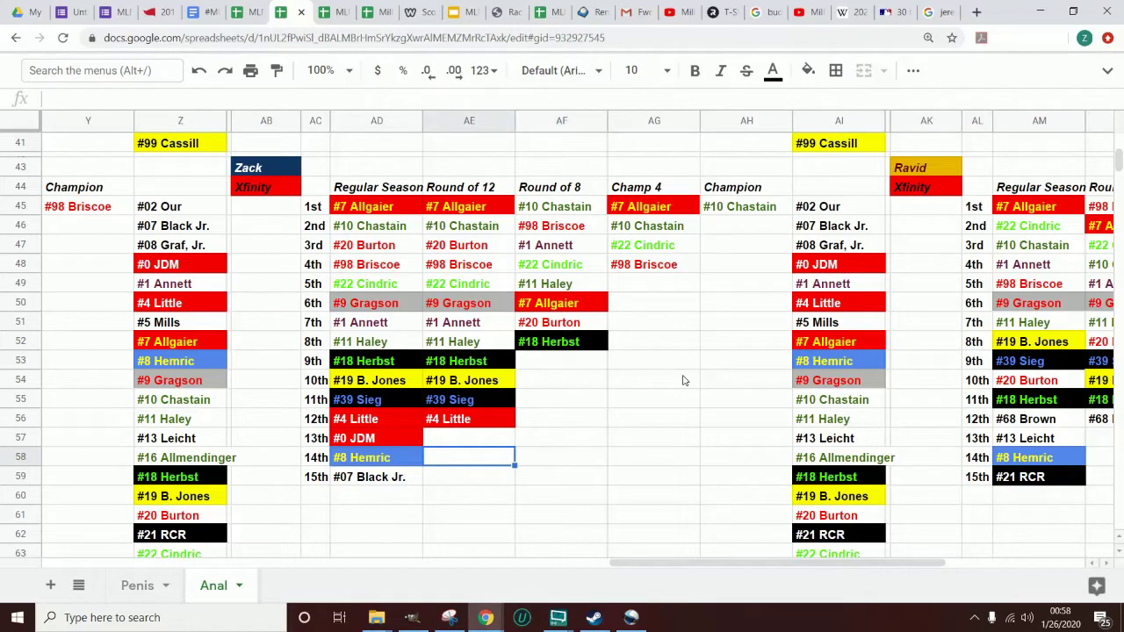
{"action": "key", "text": "Right"}
{"action": "key", "text": "Up"}
{"action": "key", "text": "Up"}
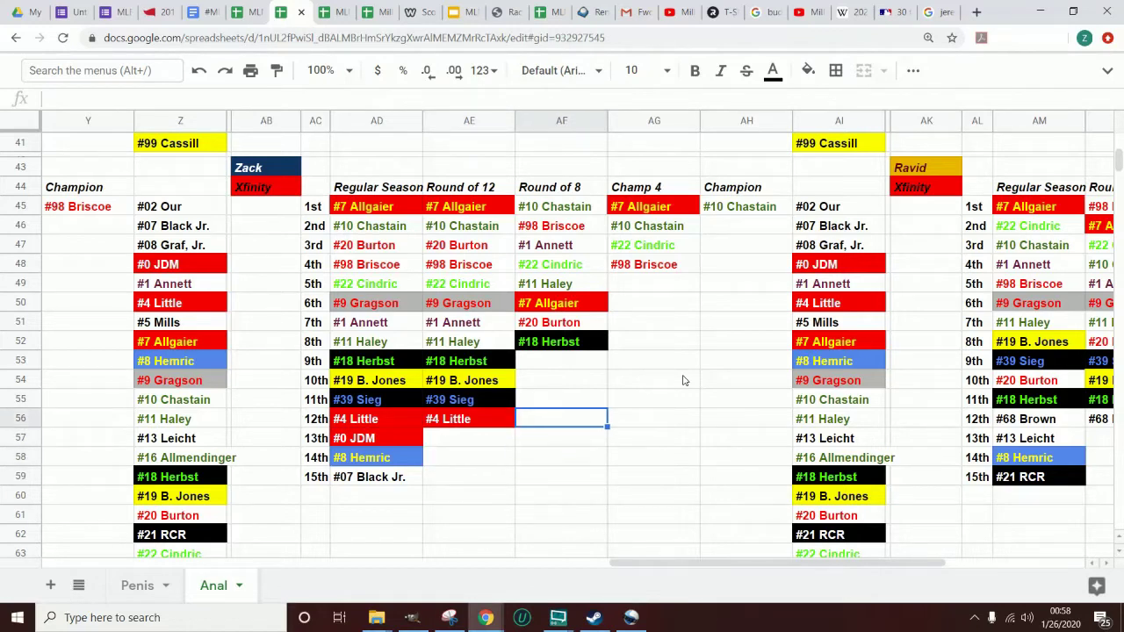
{"action": "key", "text": "Down"}
{"action": "key", "text": "Right"}
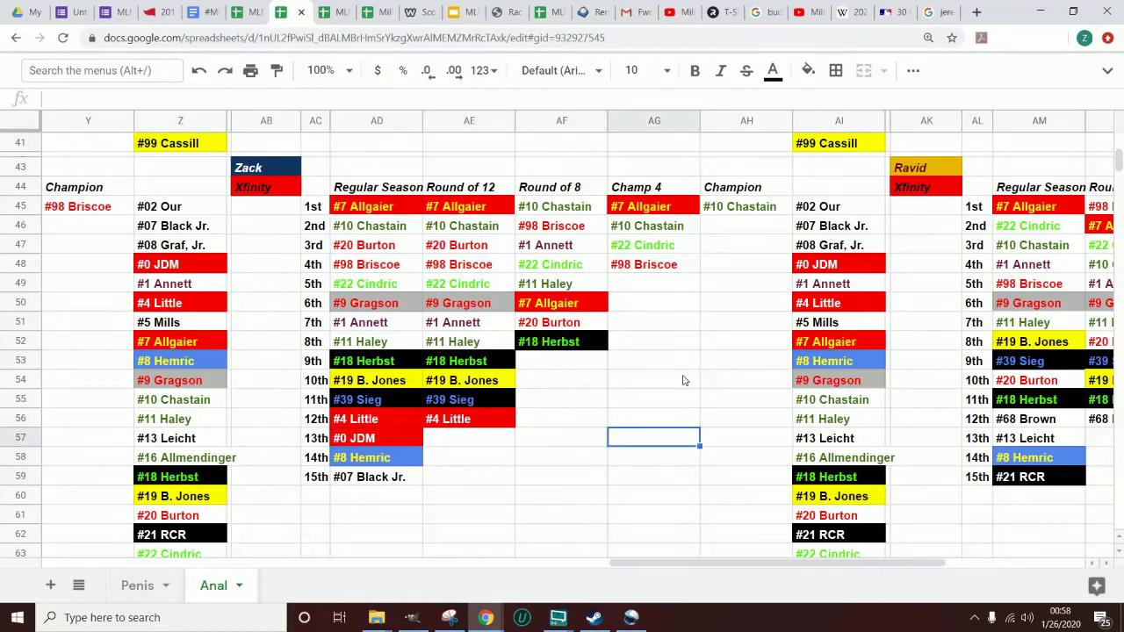
{"action": "key", "text": "Up"}
{"action": "key", "text": "Up"}
{"action": "key", "text": "Up"}
{"action": "key", "text": "Up"}
{"action": "key", "text": "Right"}
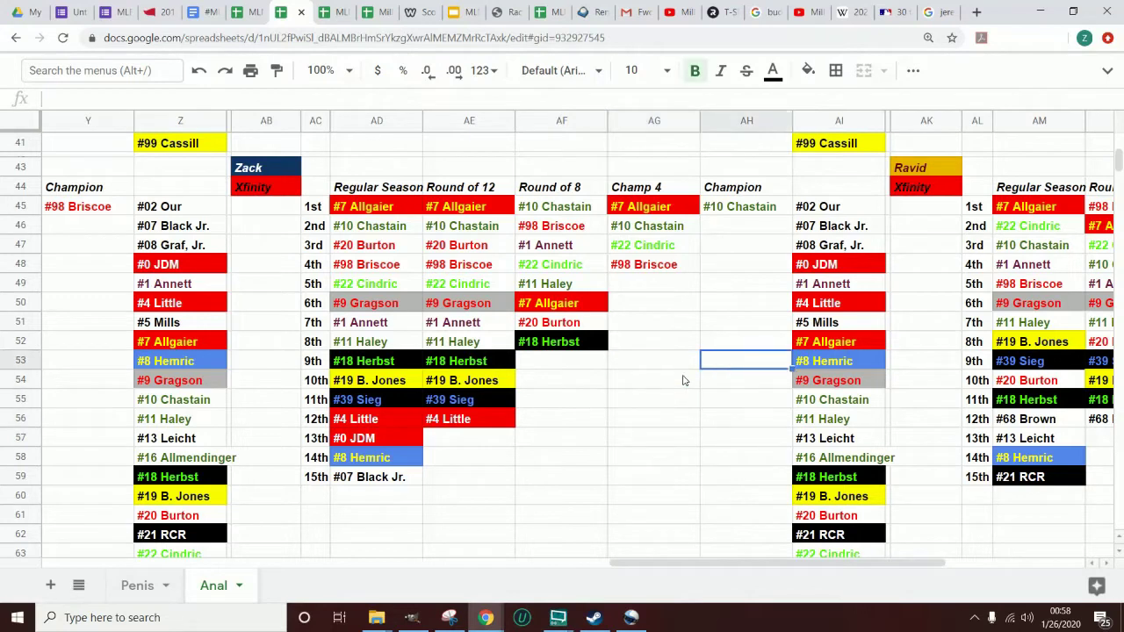
{"action": "key", "text": "Up"}
{"action": "key", "text": "Up"}
{"action": "key", "text": "Up"}
{"action": "key", "text": "Up"}
{"action": "key", "text": "Down"}
{"action": "key", "text": "Down"}
{"action": "key", "text": "Down"}
{"action": "key", "text": "Down"}
{"action": "key", "text": "Left"}
{"action": "key", "text": "Down"}
{"action": "key", "text": "Down"}
{"action": "key", "text": "Down"}
{"action": "key", "text": "Down"}
{"action": "key", "text": "Left"}
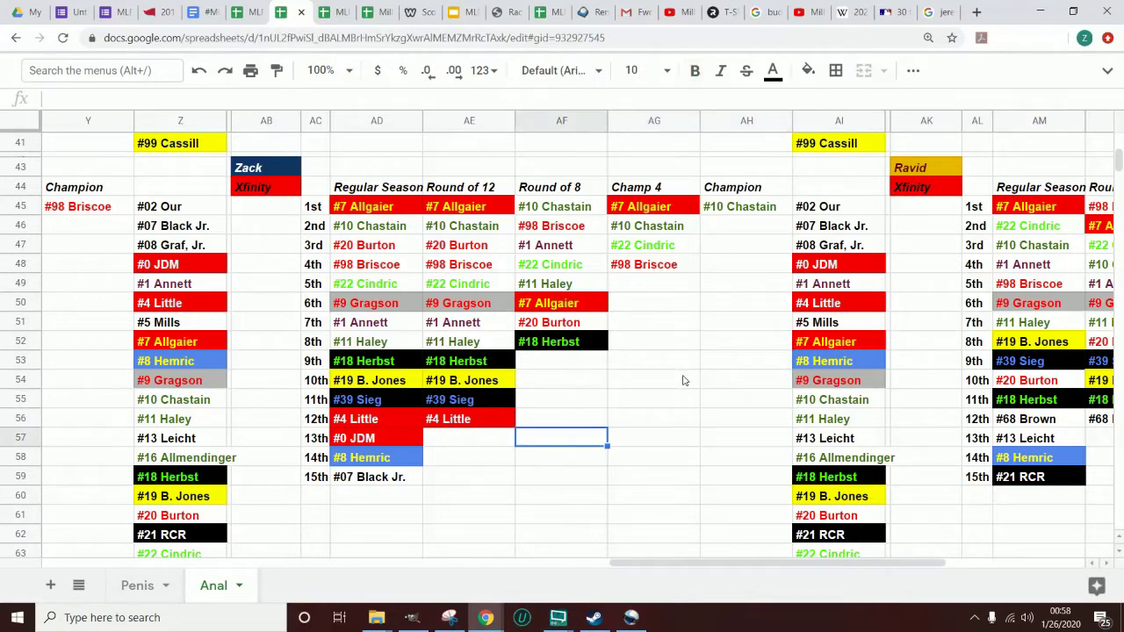
{"action": "key", "text": "Down"}
{"action": "key", "text": "Down"}
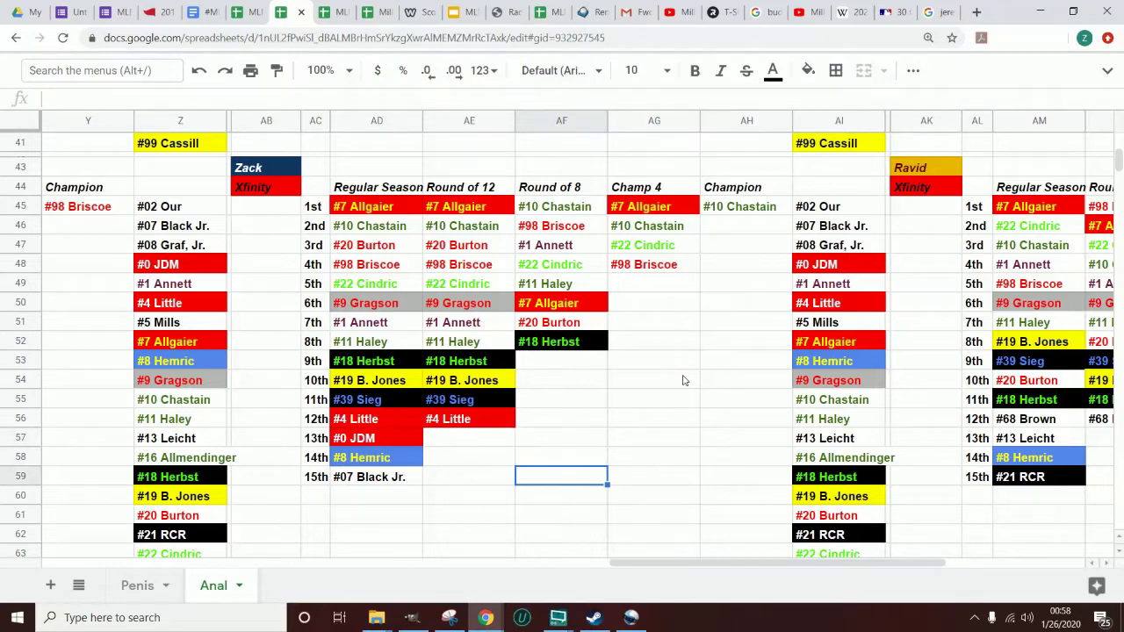
{"action": "key", "text": "Down"}
{"action": "key", "text": "Left"}
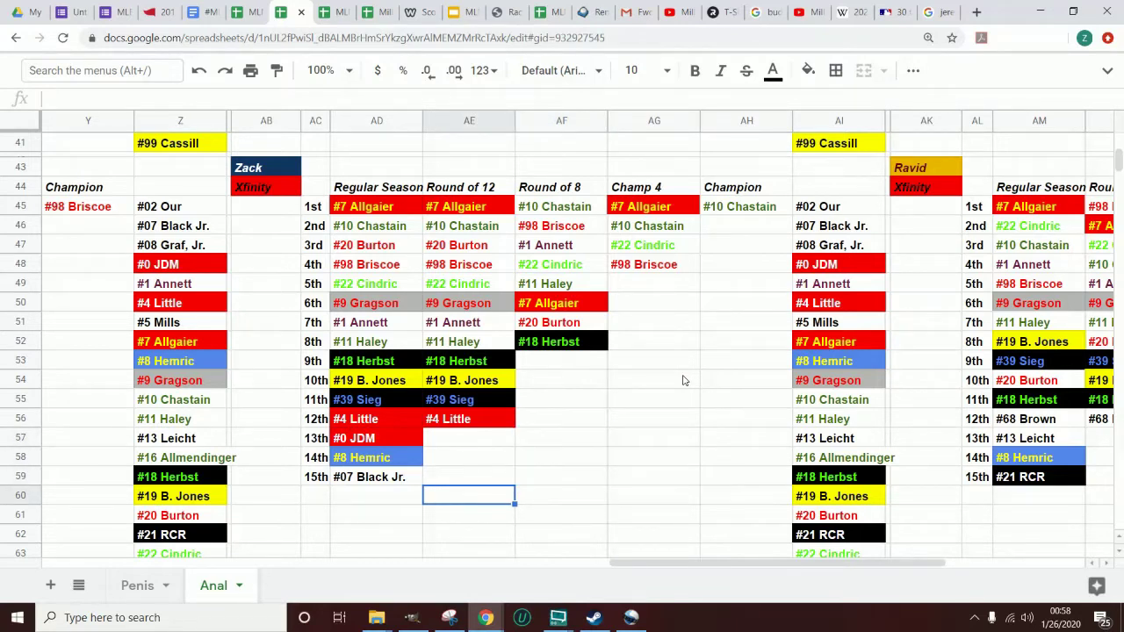
{"action": "key", "text": "Right"}
{"action": "key", "text": "Up"}
{"action": "key", "text": "Up"}
{"action": "key", "text": "Up"}
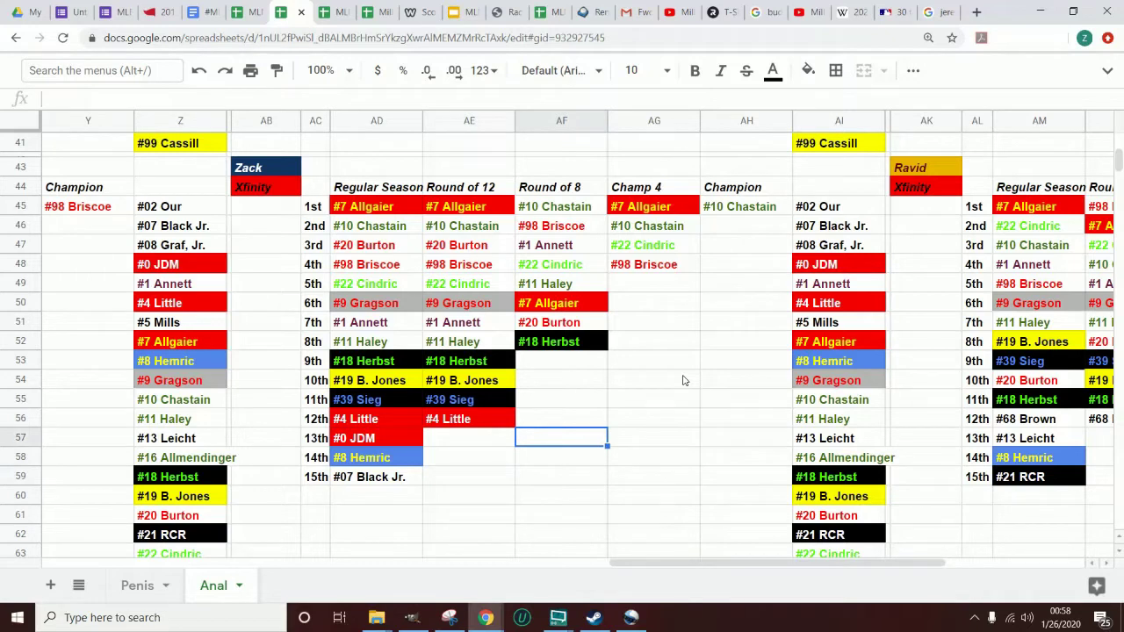
{"action": "key", "text": "Right"}
{"action": "key", "text": "Up"}
{"action": "key", "text": "Up"}
{"action": "key", "text": "Up"}
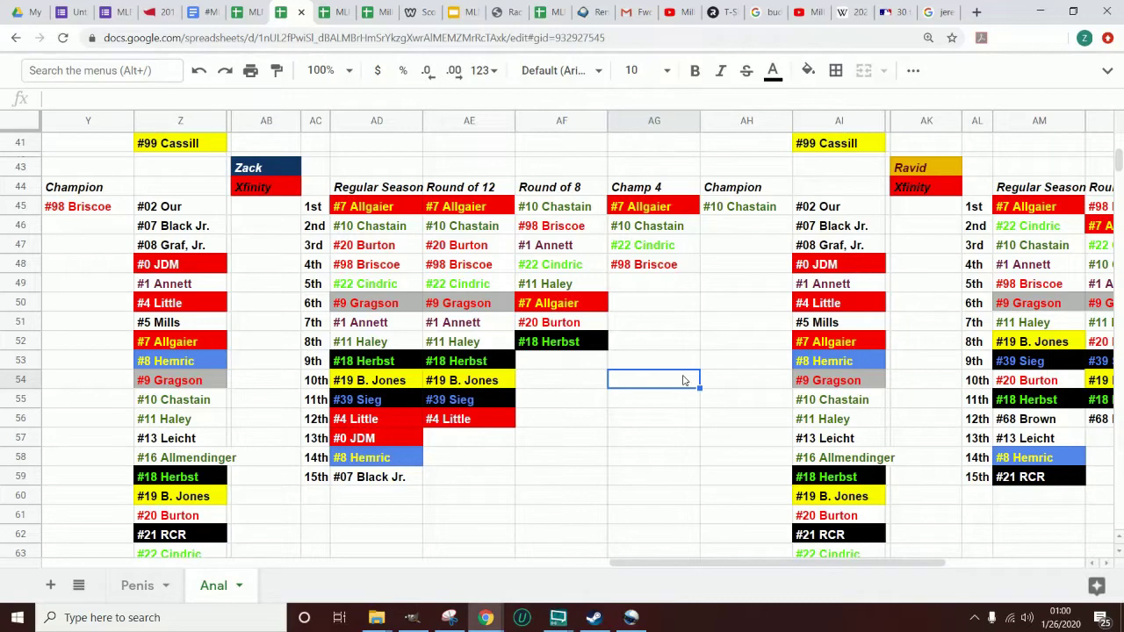
Examine the Xfinity playoff predictions in columns AM to AQ, from Regular Season to Champion
{"action": "key", "text": "Up"}
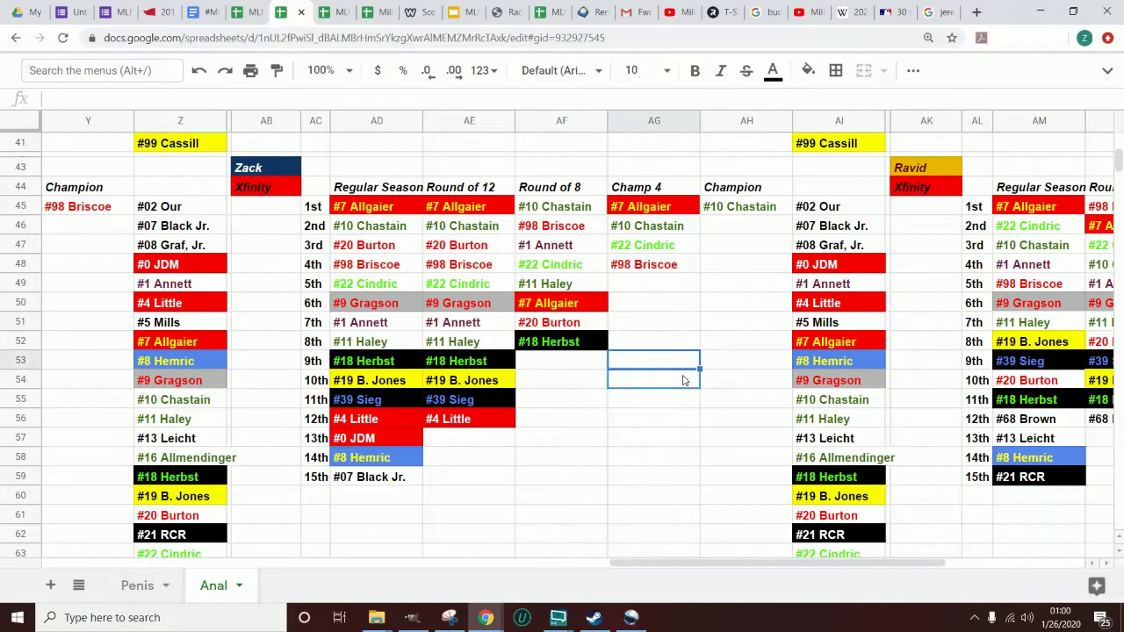
{"action": "key", "text": "Right"}
{"action": "key", "text": "Right"}
{"action": "key", "text": "Right"}
{"action": "key", "text": "Right"}
{"action": "key", "text": "Right"}
{"action": "key", "text": "Right"}
{"action": "key", "text": "Right"}
{"action": "key", "text": "Right"}
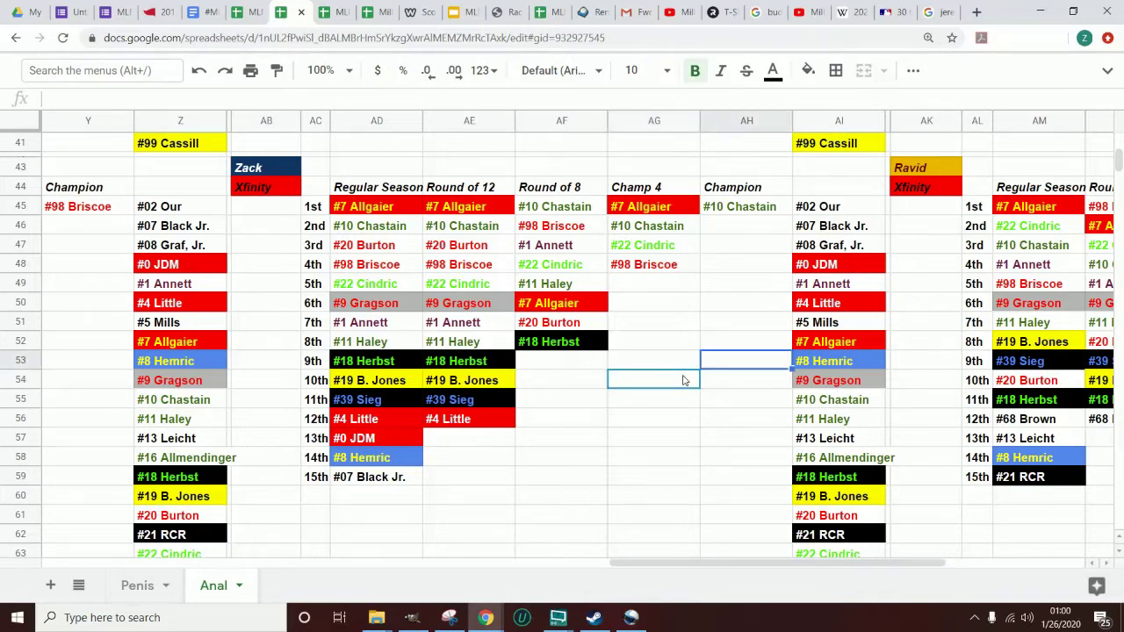
{"action": "key", "text": "Right"}
{"action": "key", "text": "Right"}
{"action": "key", "text": "Left"}
{"action": "key", "text": "Left"}
{"action": "key", "text": "Down"}
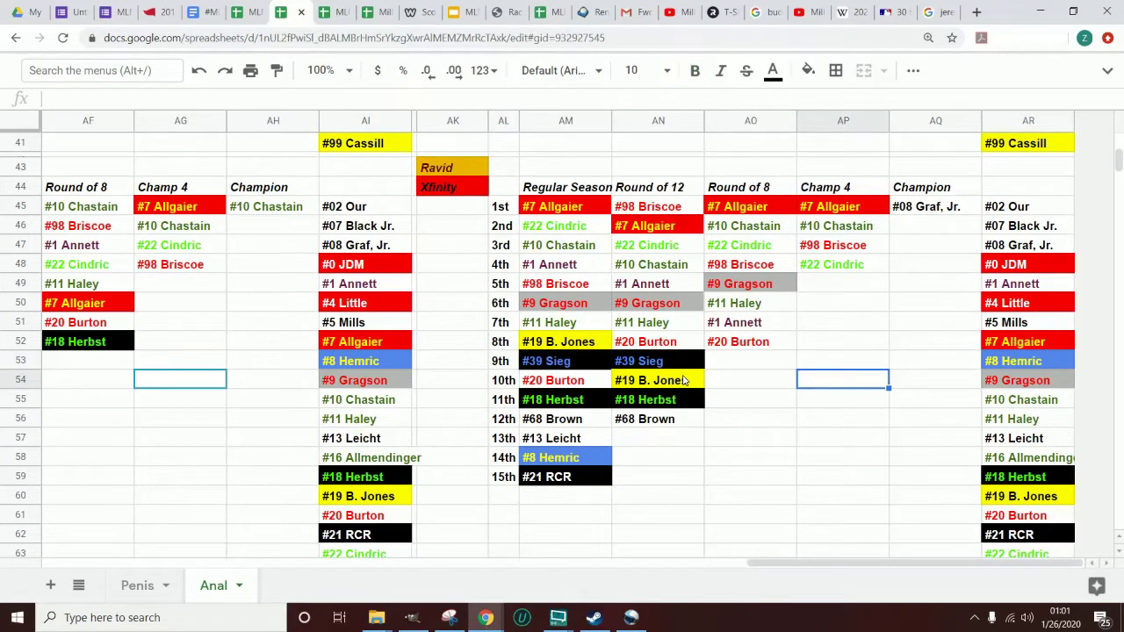
{"action": "key", "text": "Right"}
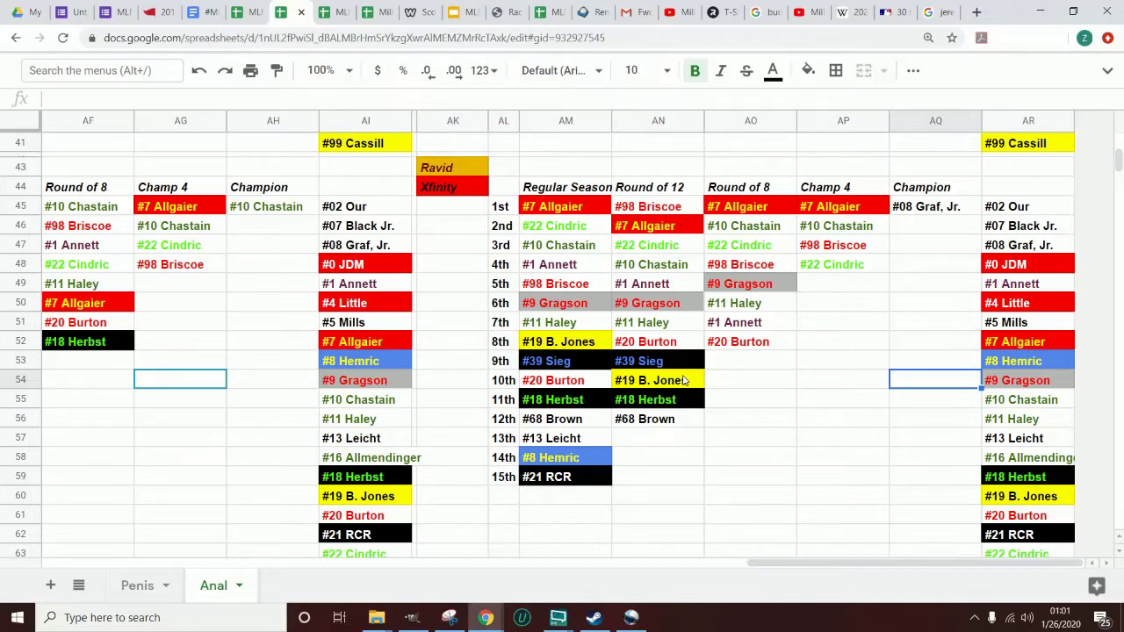
Copy #13 Leicht from the driver list in column AR into Champion cell AQ45, and undo the paste
{"action": "key", "text": "Down"}
{"action": "key", "text": "Right"}
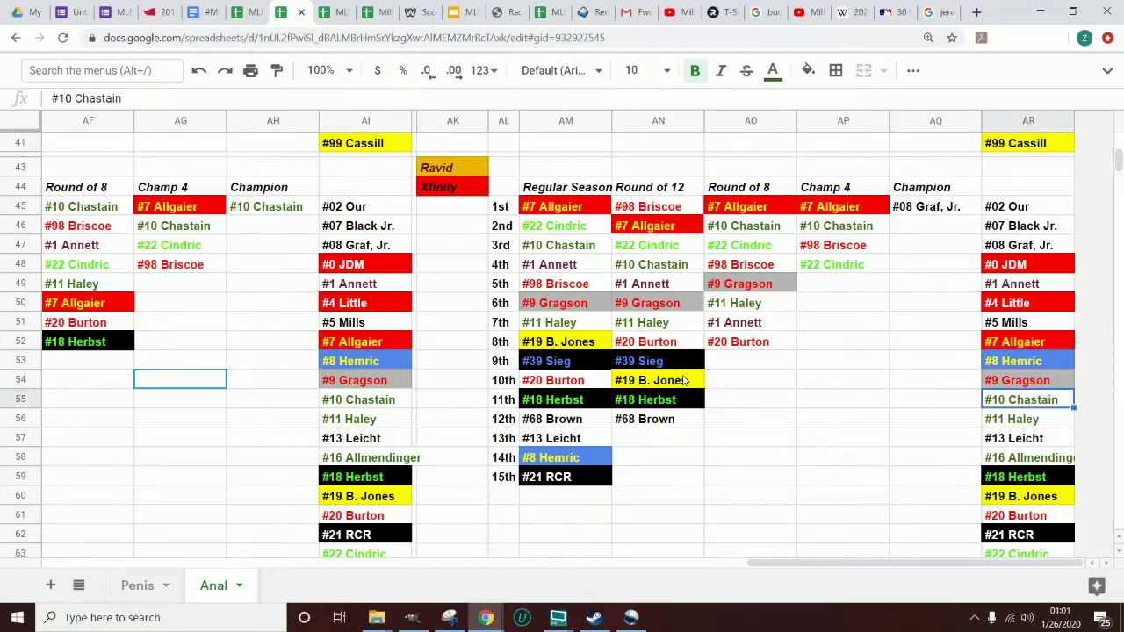
{"action": "key", "text": "Down"}
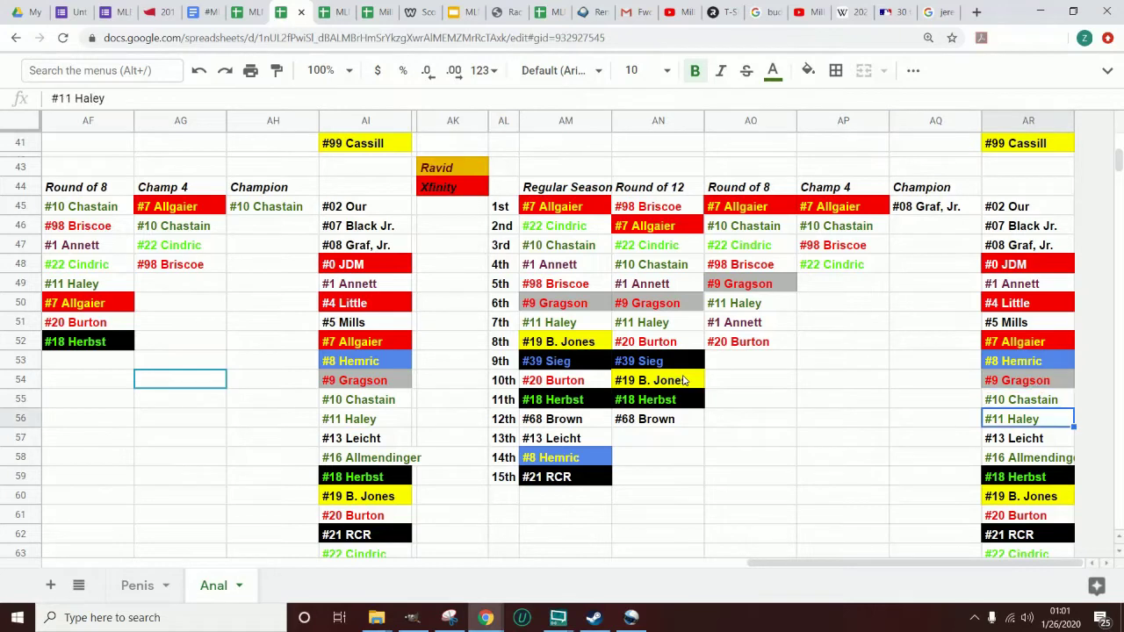
{"action": "key", "text": "Up"}
{"action": "key", "text": "Down"}
{"action": "key", "text": "Down"}
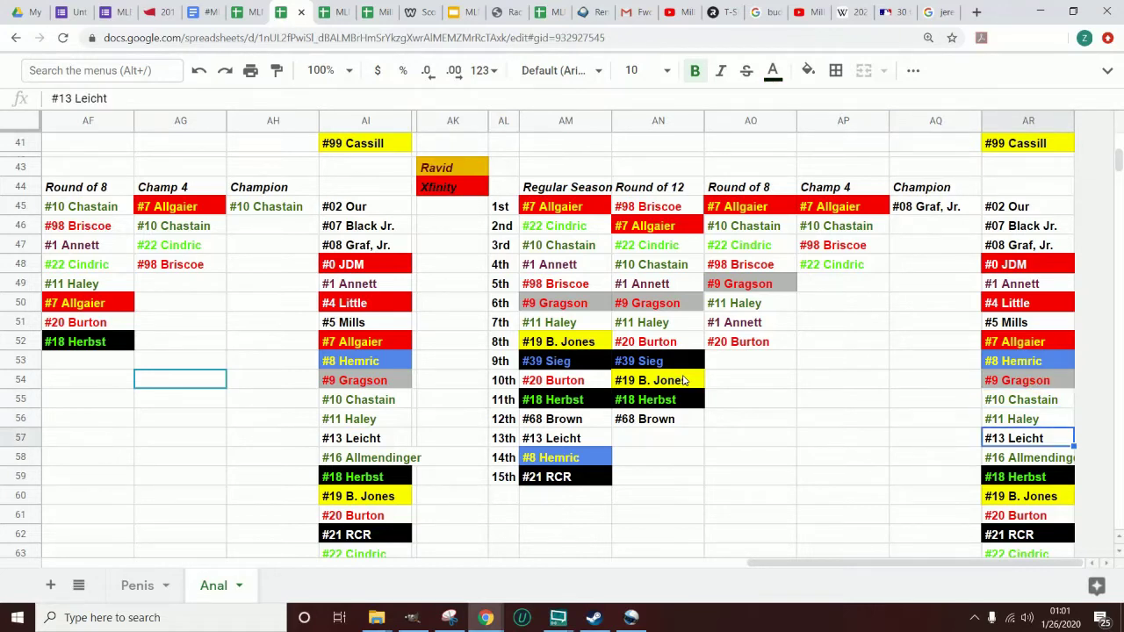
{"action": "key", "text": "ctrl+c"}
{"action": "key", "text": "Left"}
{"action": "key", "text": "Up"}
{"action": "key", "text": "Up"}
{"action": "key", "text": "Up"}
{"action": "key", "text": "Up"}
{"action": "key", "text": "Up"}
{"action": "key", "text": "Up"}
{"action": "key", "text": "Up"}
{"action": "key", "text": "Up"}
{"action": "key", "text": "Up"}
{"action": "key", "text": "Up"}
{"action": "key", "text": "Up"}
{"action": "key", "text": "Up"}
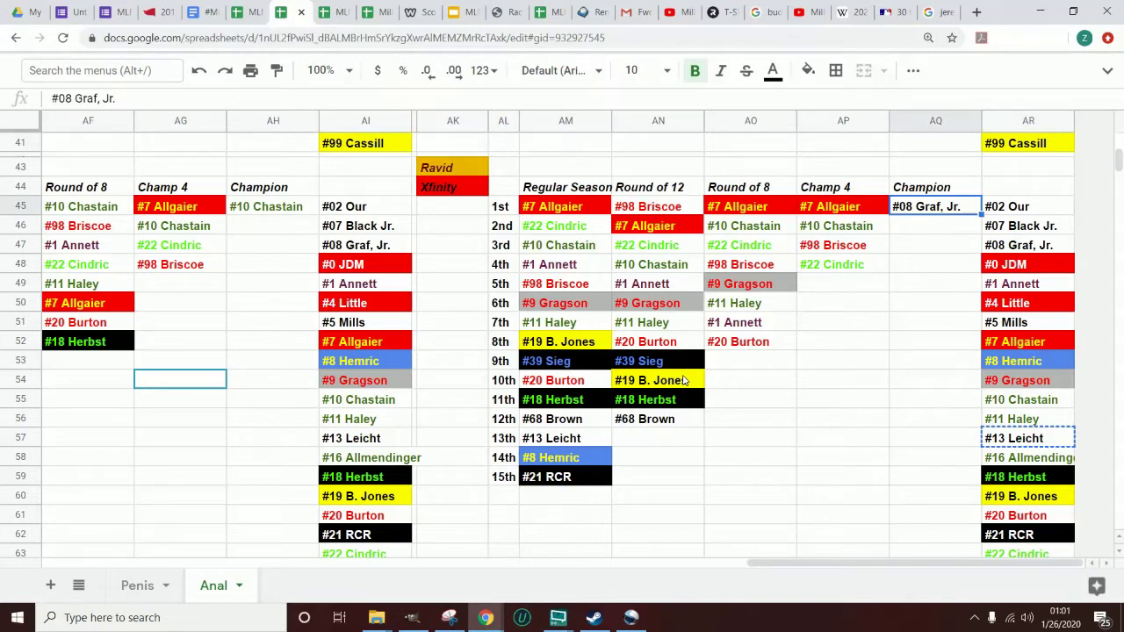
{"action": "key", "text": "ctrl+v"}
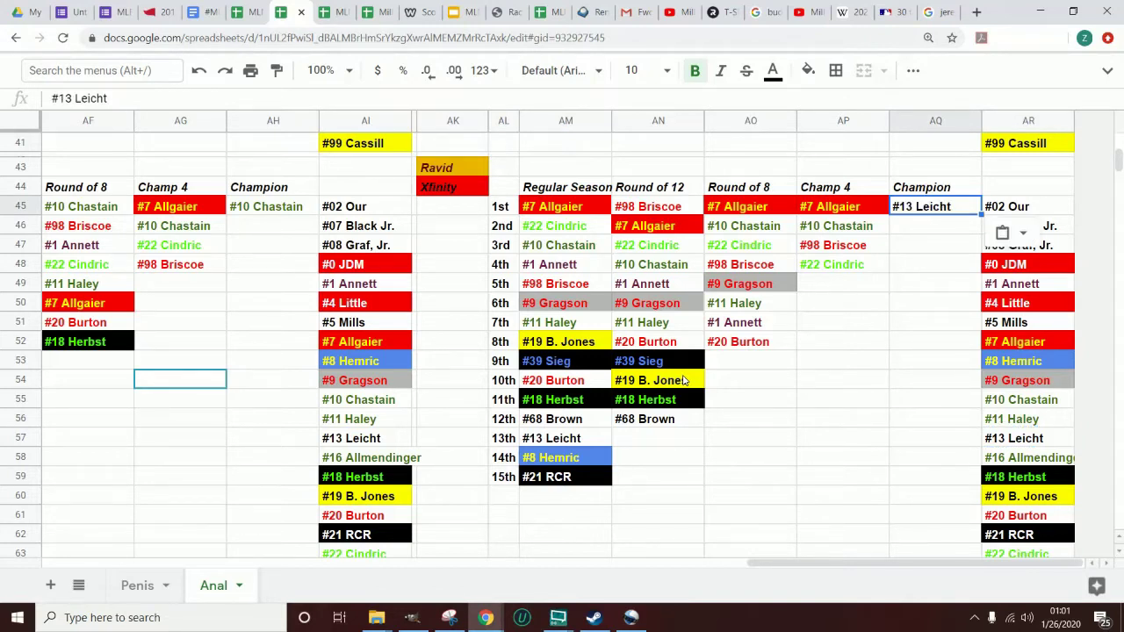
{"action": "left_click", "coordinate": [943, 310]}
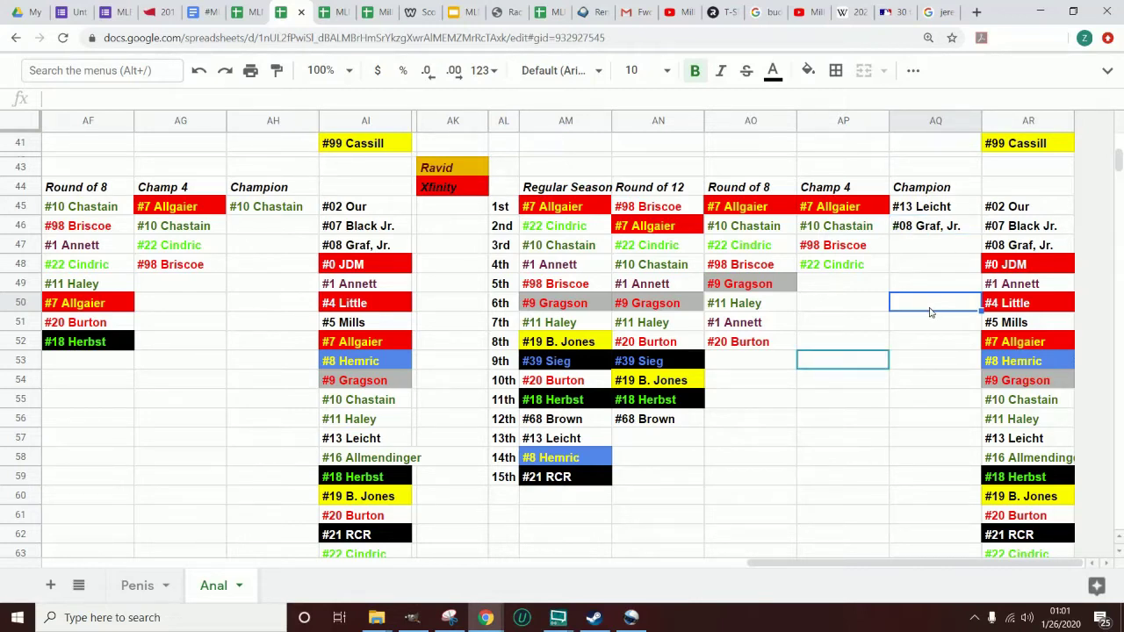
{"action": "key", "text": "ctrl+z"}
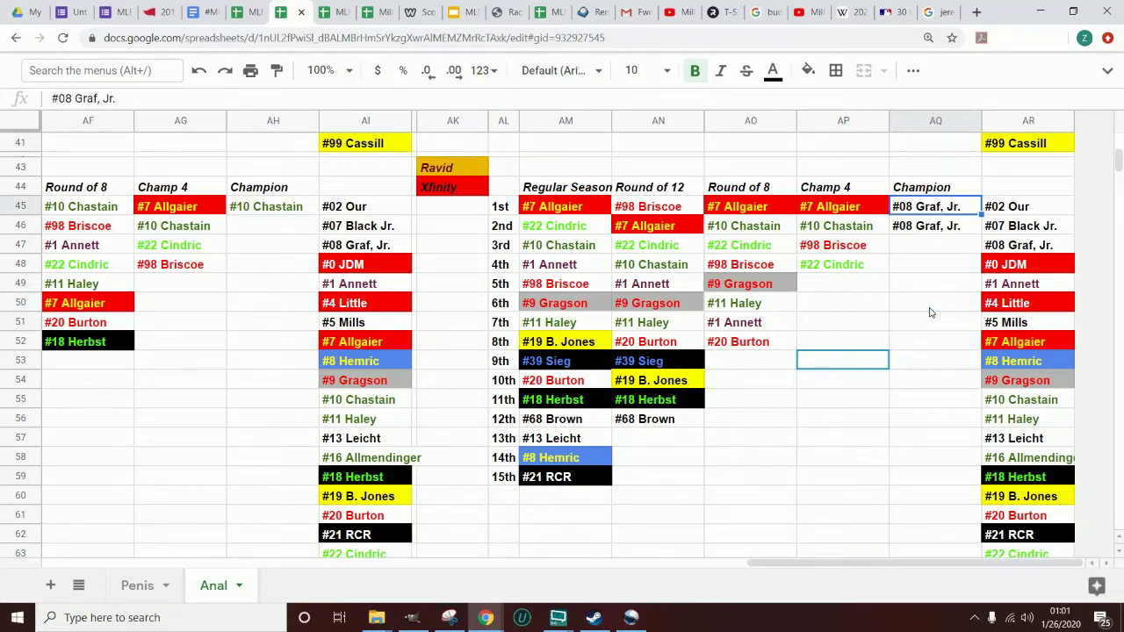
{"action": "left_click", "coordinate": [931, 313]}
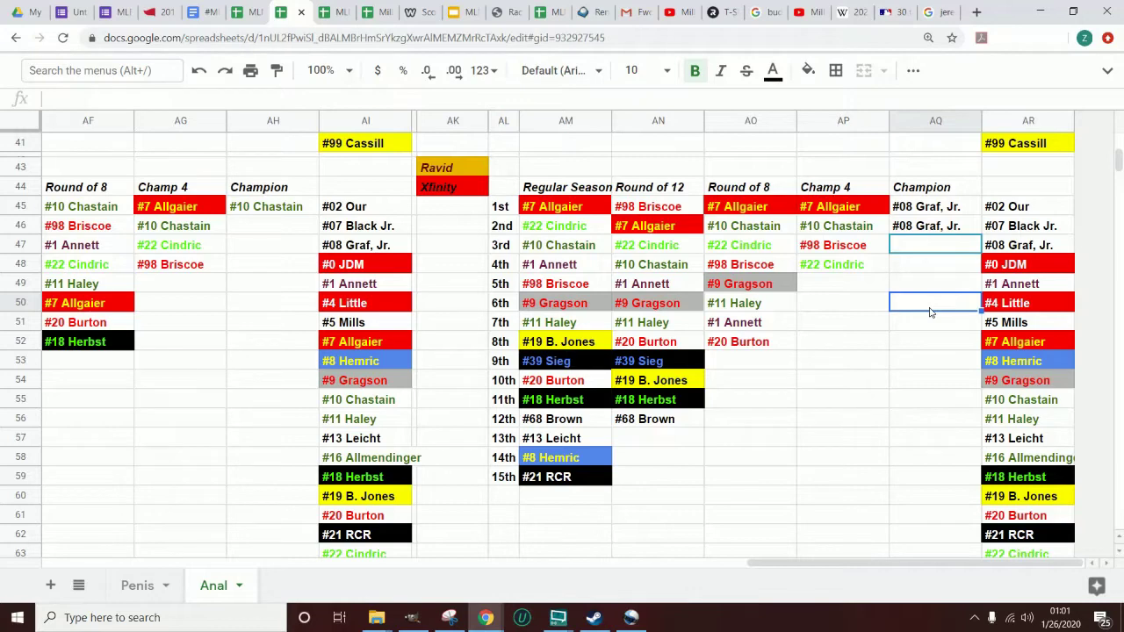
Look through the rows below the Xfinity predictions, following the driver list down to row 69
{"action": "key", "text": "Down"}
{"action": "key", "text": "Down"}
{"action": "key", "text": "Down"}
{"action": "key", "text": "Down"}
{"action": "key", "text": "Down"}
{"action": "key", "text": "Down"}
{"action": "key", "text": "Down"}
{"action": "key", "text": "Down"}
{"action": "key", "text": "Down"}
{"action": "key", "text": "Down"}
{"action": "key", "text": "Down"}
{"action": "key", "text": "Down"}
{"action": "key", "text": "Down"}
{"action": "key", "text": "Down"}
{"action": "key", "text": "Down"}
{"action": "key", "text": "Down"}
{"action": "key", "text": "Down"}
{"action": "key", "text": "Down"}
{"action": "key", "text": "Down"}
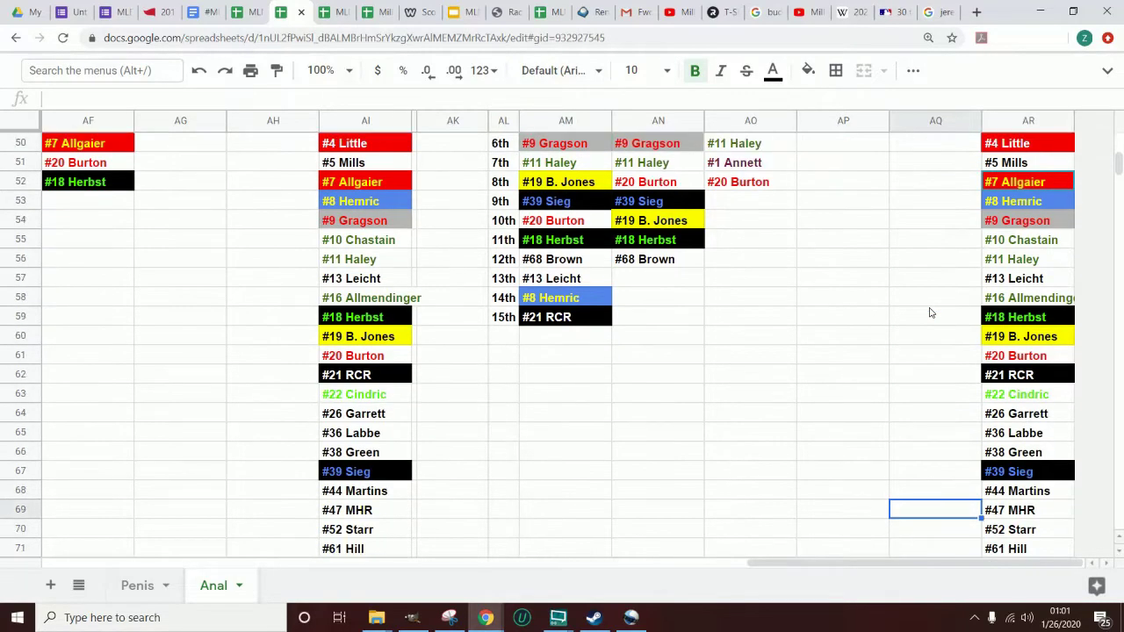
Copy #36 Labbe from the driver list in column AR into Champion cell AQ45, and undo the paste
{"action": "key", "text": "Up"}
{"action": "key", "text": "Up"}
{"action": "key", "text": "Up"}
{"action": "key", "text": "Up"}
{"action": "key", "text": "Right"}
{"action": "key", "text": "Left"}
{"action": "key", "text": "Up"}
{"action": "key", "text": "Up"}
{"action": "key", "text": "Up"}
{"action": "key", "text": "Up"}
{"action": "key", "text": "Up"}
{"action": "key", "text": "Up"}
{"action": "key", "text": "Up"}
{"action": "key", "text": "Up"}
{"action": "key", "text": "Up"}
{"action": "key", "text": "Up"}
{"action": "key", "text": "Up"}
{"action": "key", "text": "Up"}
{"action": "key", "text": "Up"}
{"action": "key", "text": "Up"}
{"action": "key", "text": "Up"}
{"action": "key", "text": "Up"}
{"action": "key", "text": "Up"}
{"action": "key", "text": "Up"}
{"action": "key", "text": "Up"}
{"action": "key", "text": "Up"}
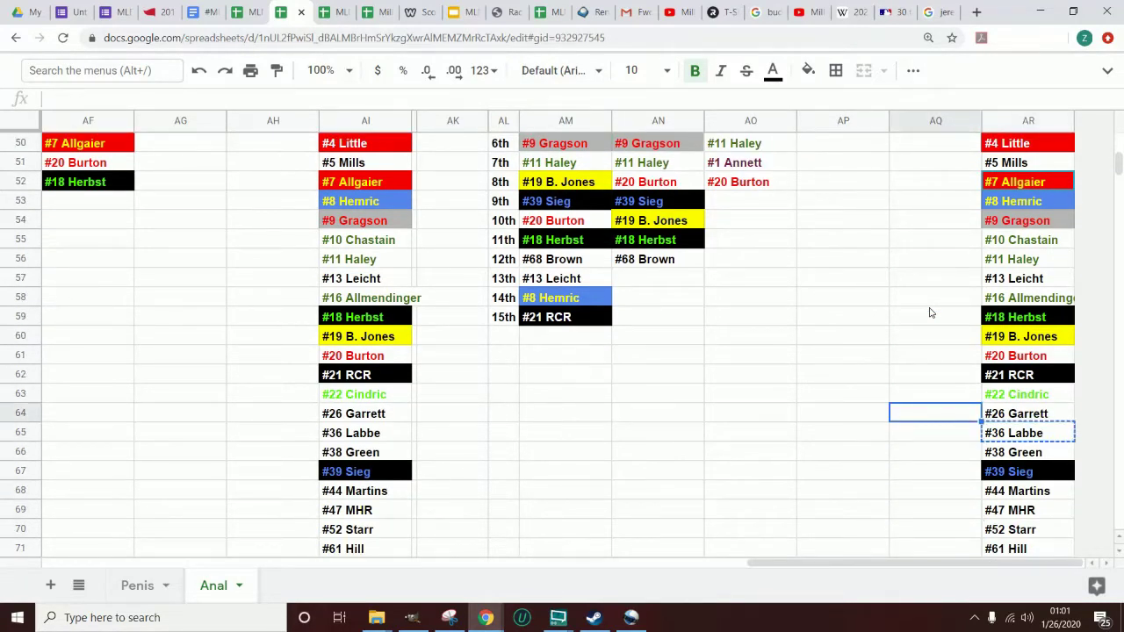
{"action": "key", "text": "Down"}
{"action": "key", "text": "Down"}
{"action": "key", "text": "Down"}
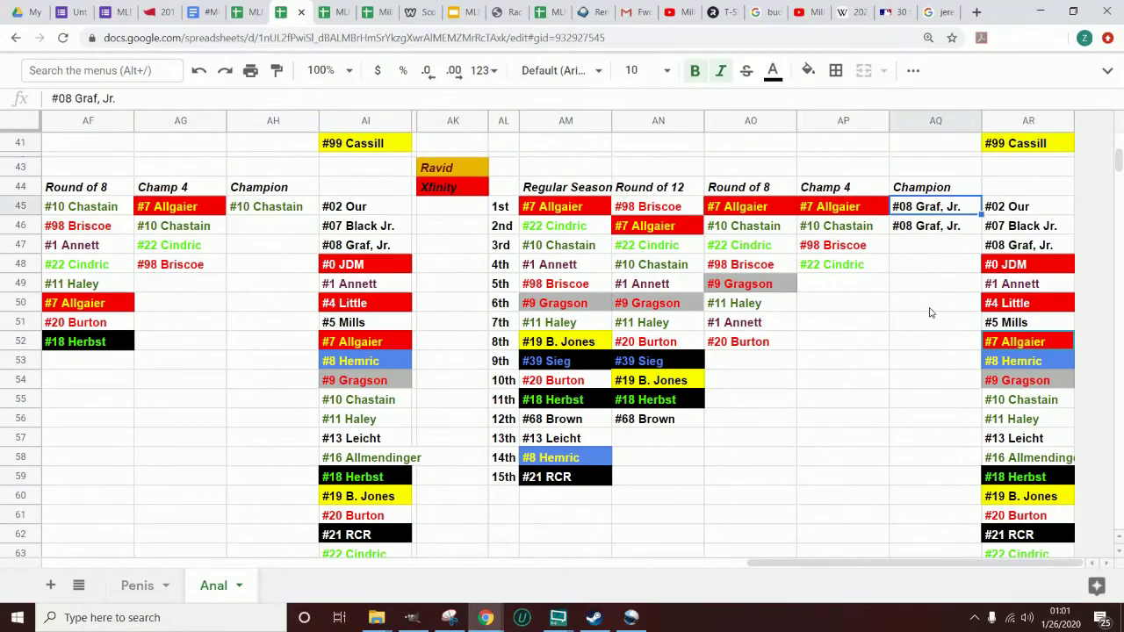
{"action": "key", "text": "ctrl+v"}
{"action": "key", "text": "Down"}
{"action": "key", "text": "Down"}
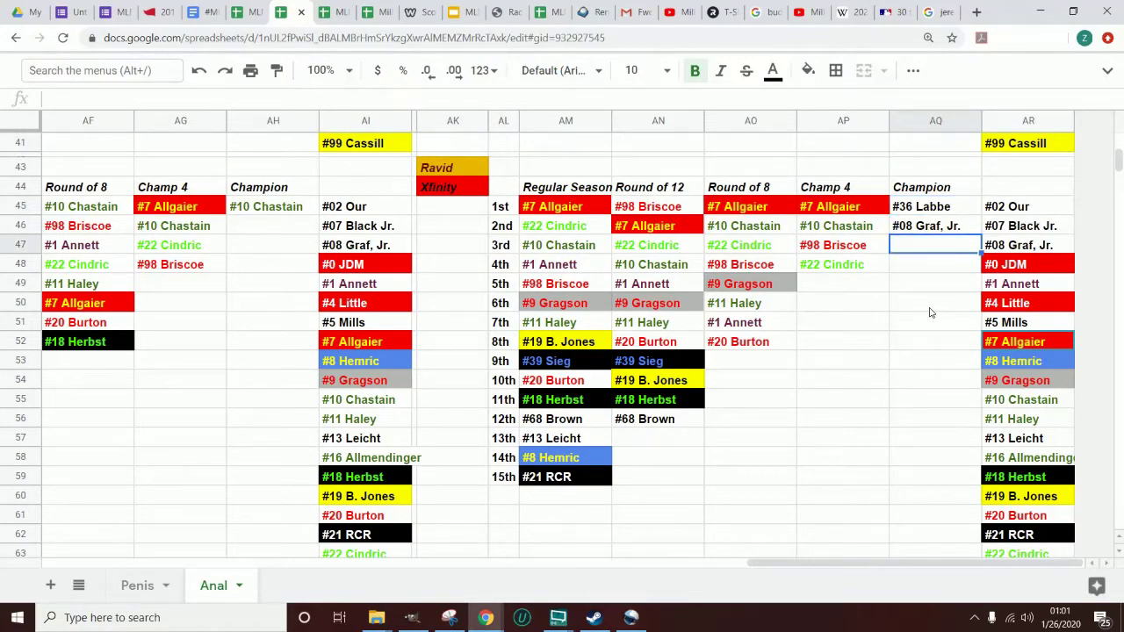
{"action": "key", "text": "ctrl+z"}
{"action": "key", "text": "Down"}
{"action": "key", "text": "Down"}
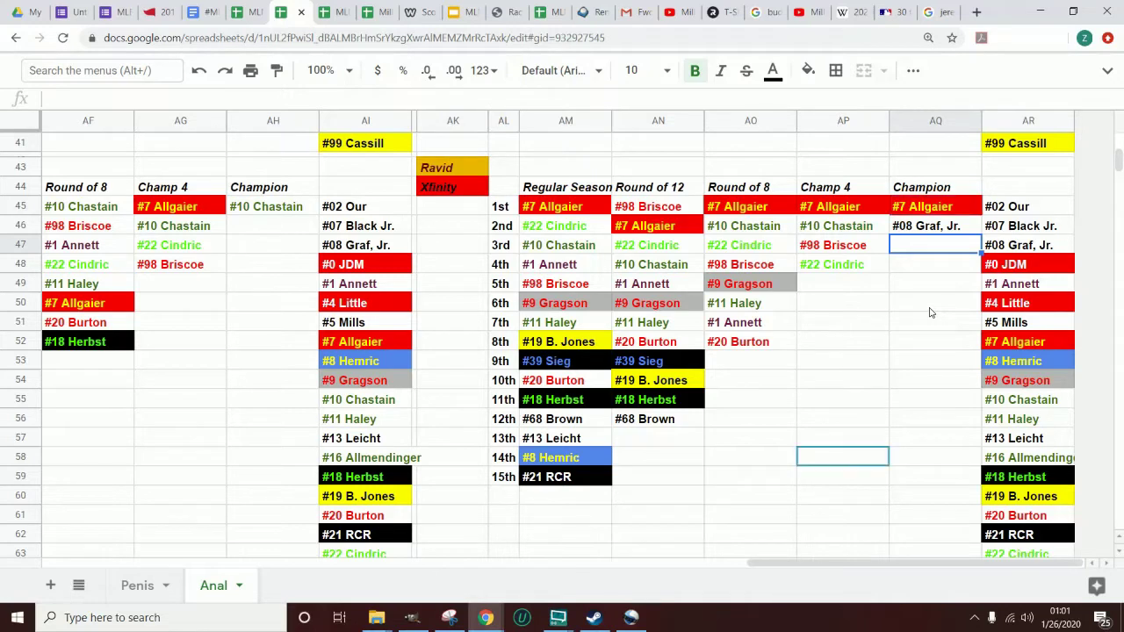
{"action": "key", "text": "Down"}
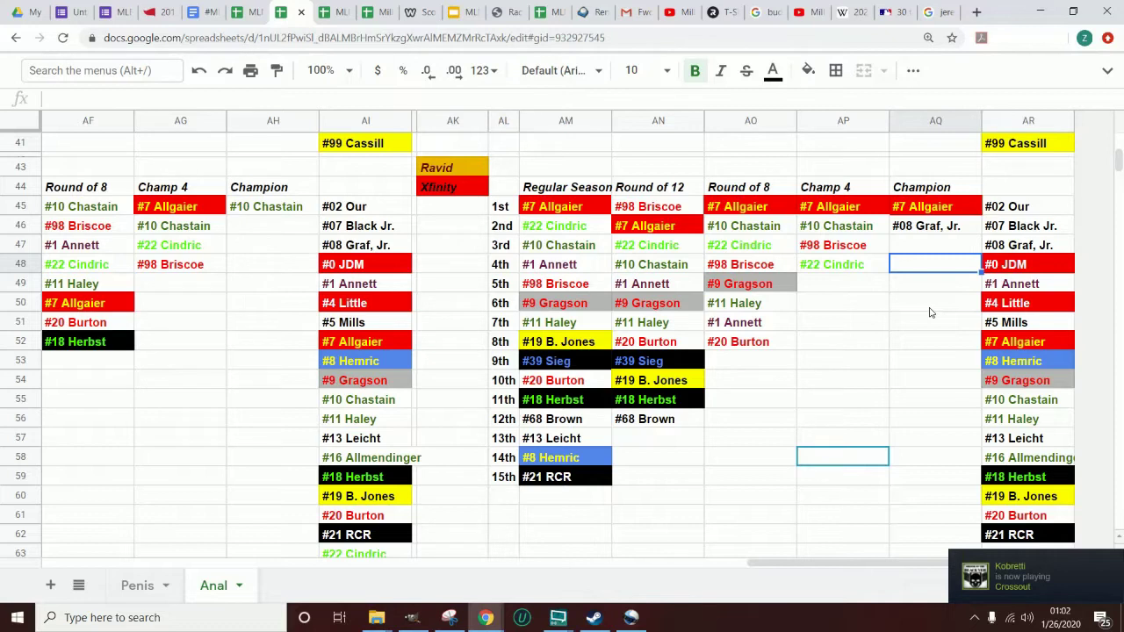
{"action": "key", "text": "Down"}
{"action": "key", "text": "Down"}
{"action": "key", "text": "Down"}
{"action": "key", "text": "Down"}
{"action": "key", "text": "Down"}
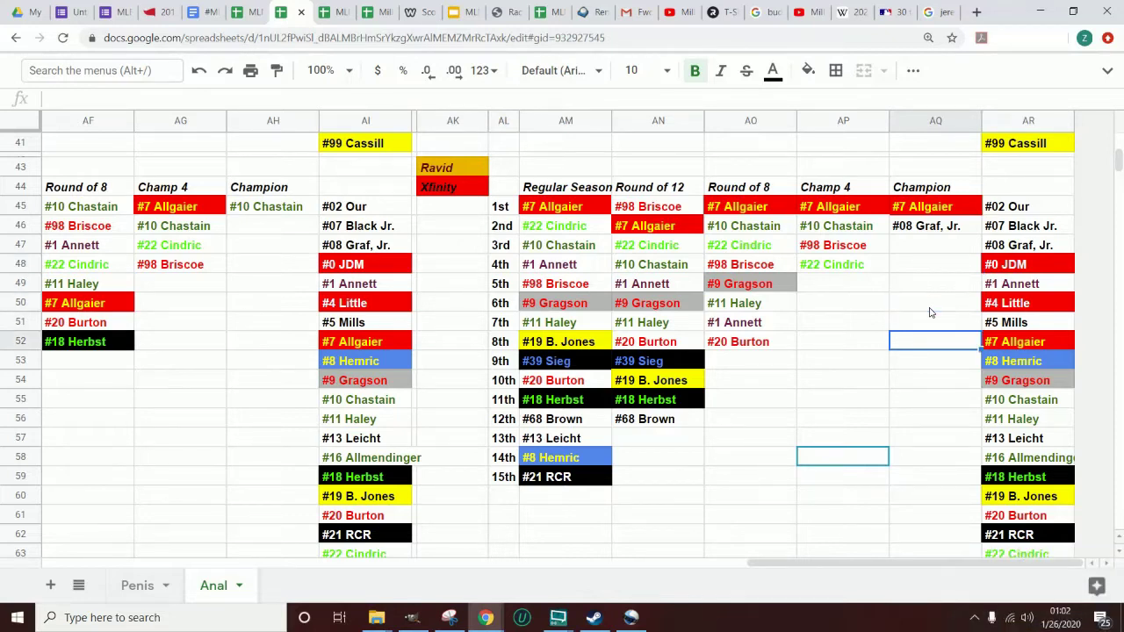
{"action": "key", "text": "Left"}
{"action": "key", "text": "Left"}
{"action": "key", "text": "Down"}
{"action": "key", "text": "Down"}
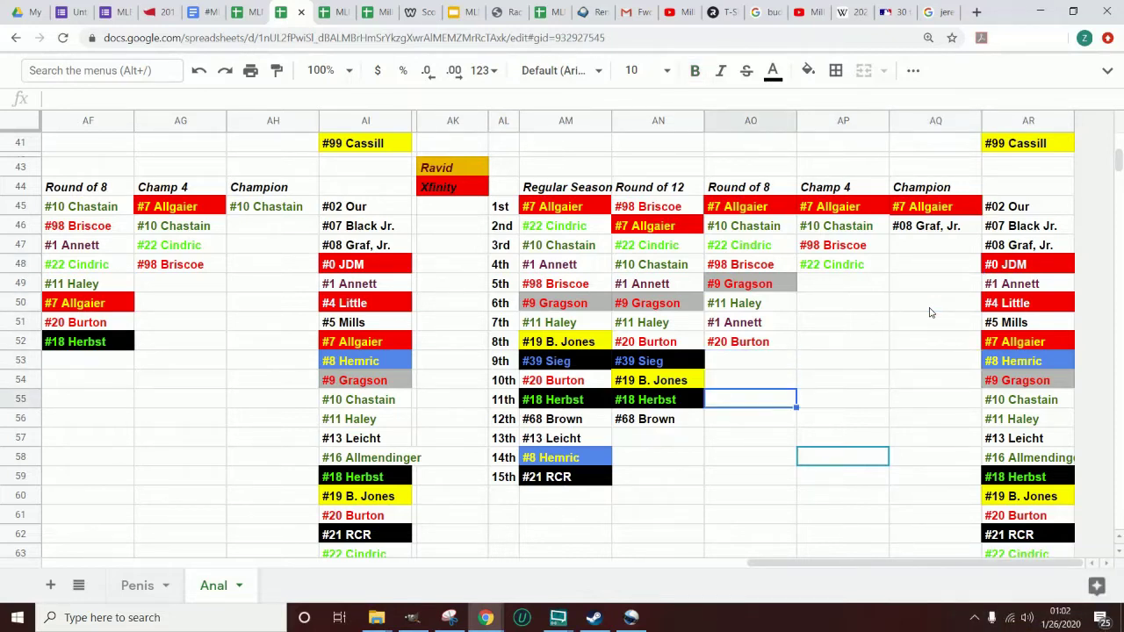
{"action": "key", "text": "Right"}
{"action": "key", "text": "Right"}
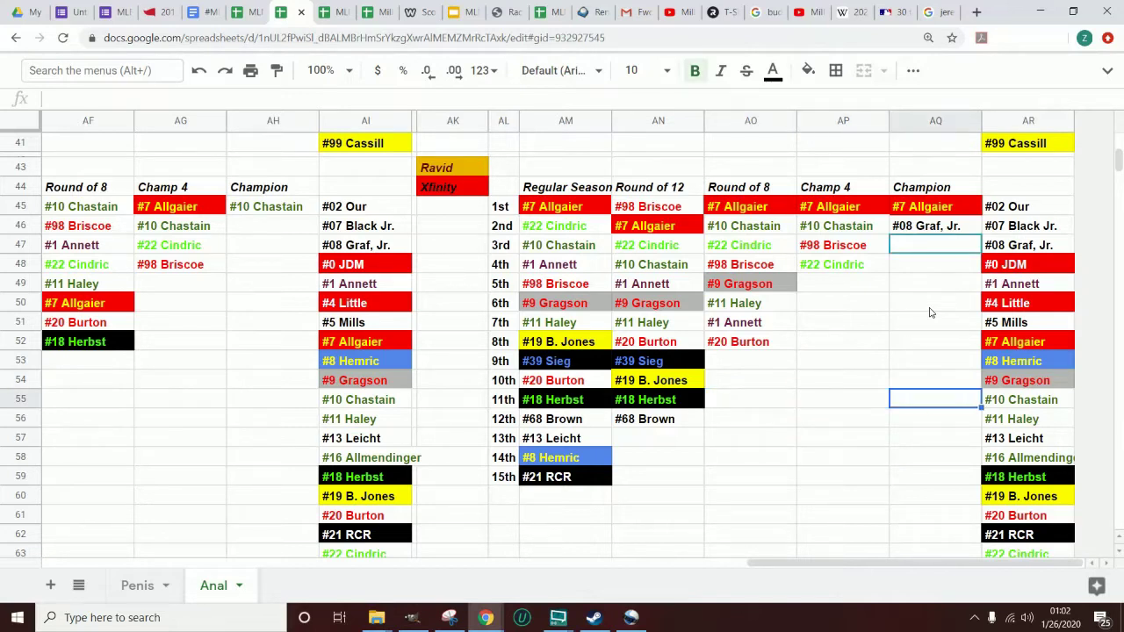
Clear the stray #08 Graf, Jr. entry from cell AQ46, below the Champion pick
{"action": "key", "text": "Up"}
{"action": "key", "text": "Up"}
{"action": "key", "text": "Up"}
{"action": "key", "text": "Up"}
{"action": "key", "text": "Up"}
{"action": "key", "text": "Up"}
{"action": "key", "text": "Up"}
{"action": "key", "text": "Up"}
{"action": "key", "text": "Up"}
{"action": "key", "text": "Up"}
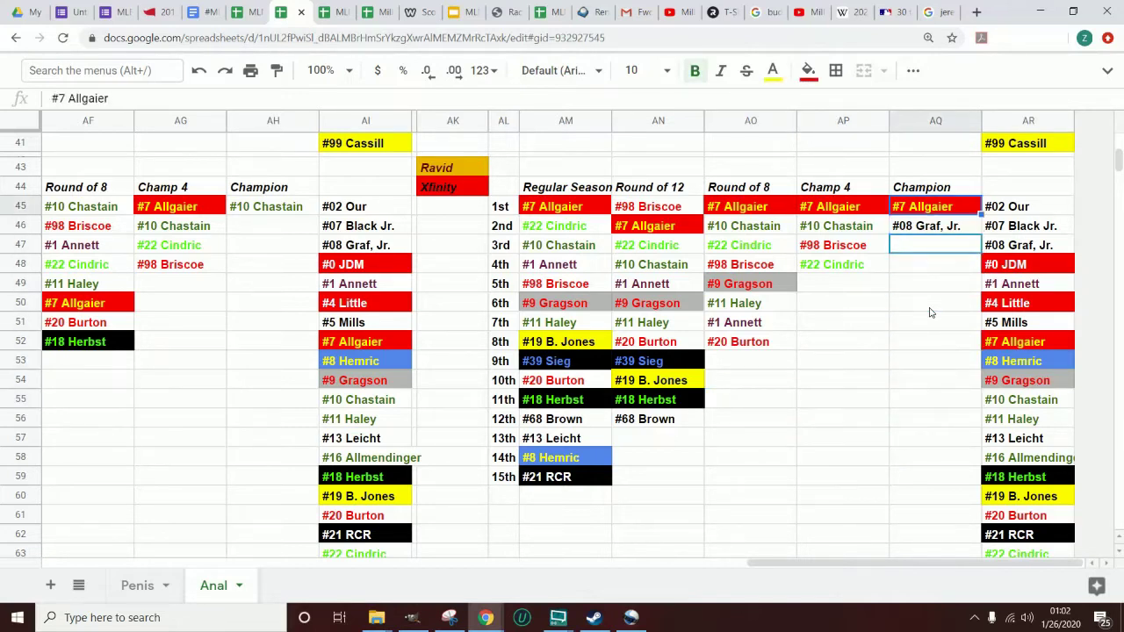
{"action": "key", "text": "Down"}
{"action": "key", "text": "Delete"}
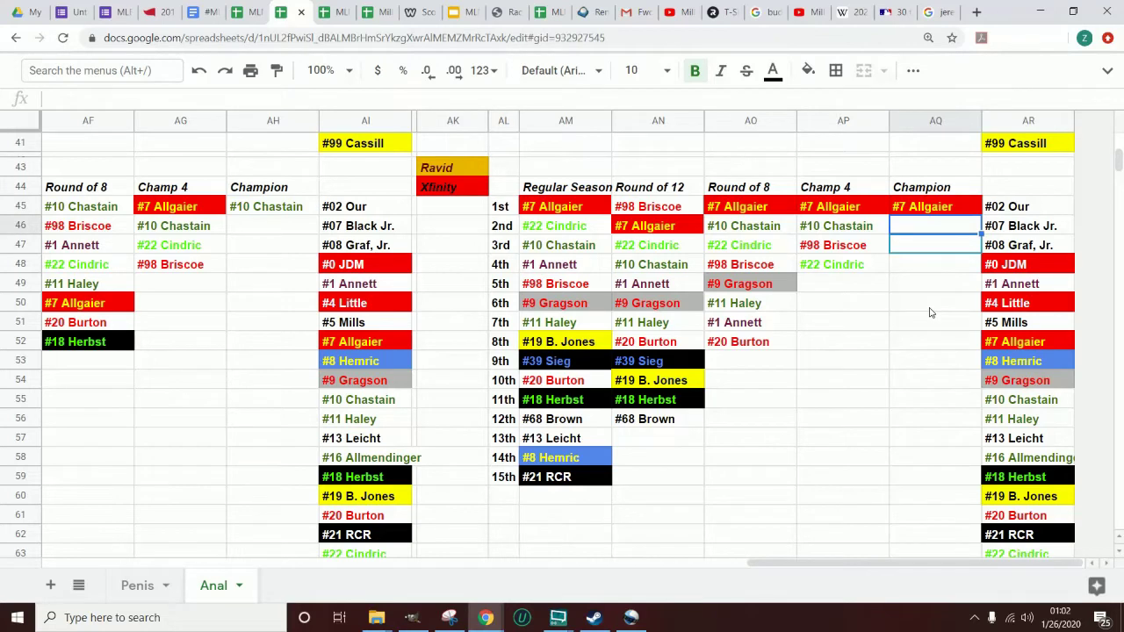
Review the Xfinity picks in columns AM to AQ, from the lowest Regular Season places up to Champ 4 and Champion
{"action": "key", "text": "Down"}
{"action": "key", "text": "Down"}
{"action": "key", "text": "Down"}
{"action": "key", "text": "Down"}
{"action": "key", "text": "Down"}
{"action": "key", "text": "Down"}
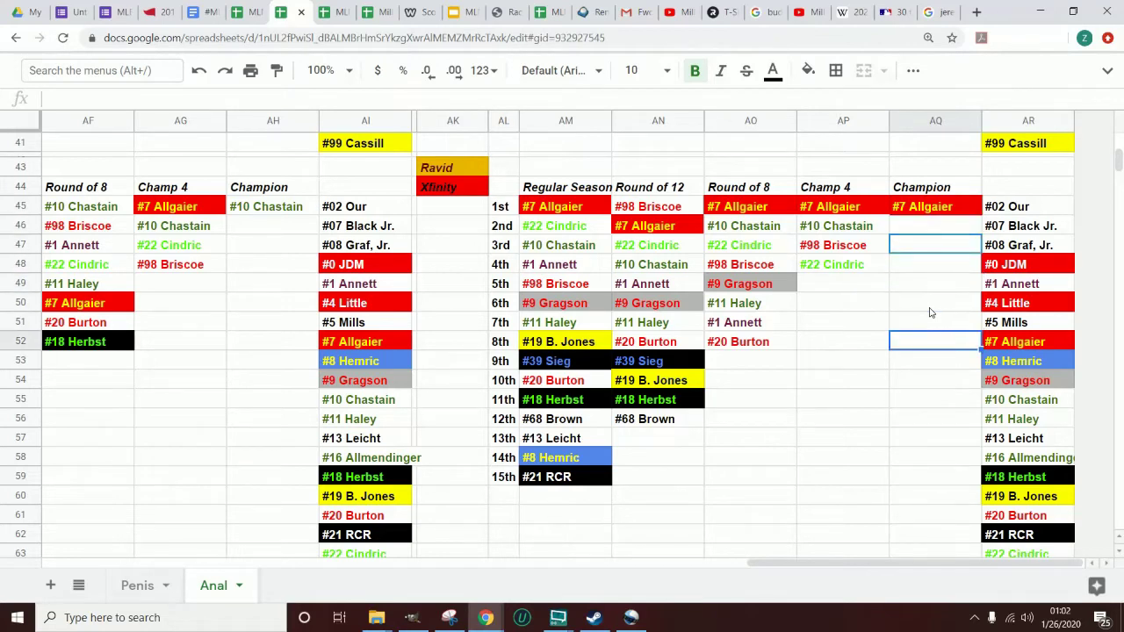
{"action": "key", "text": "Down"}
{"action": "key", "text": "Down"}
{"action": "key", "text": "Down"}
{"action": "key", "text": "Down"}
{"action": "key", "text": "Down"}
{"action": "key", "text": "Down"}
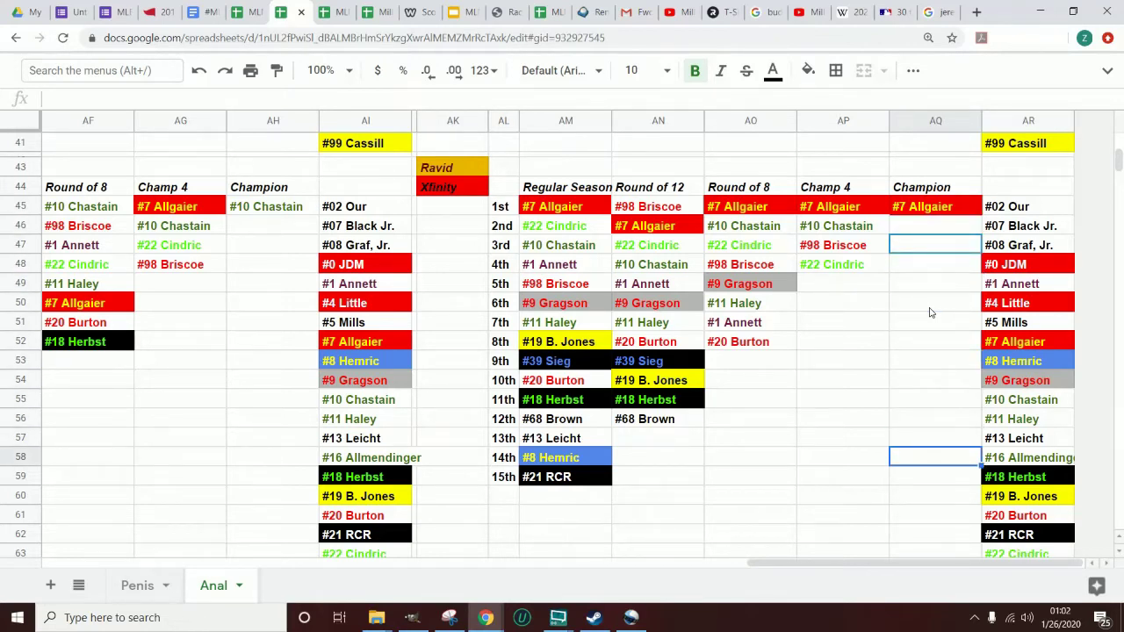
{"action": "key", "text": "Left"}
{"action": "key", "text": "Left"}
{"action": "key", "text": "Left"}
{"action": "key", "text": "Left"}
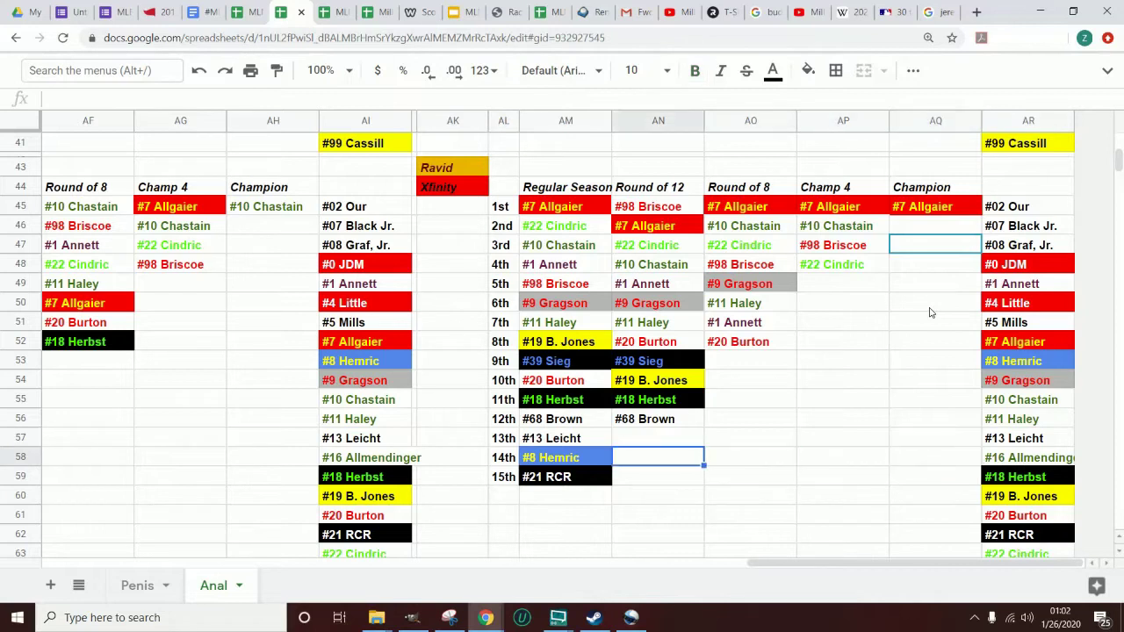
{"action": "key", "text": "Down"}
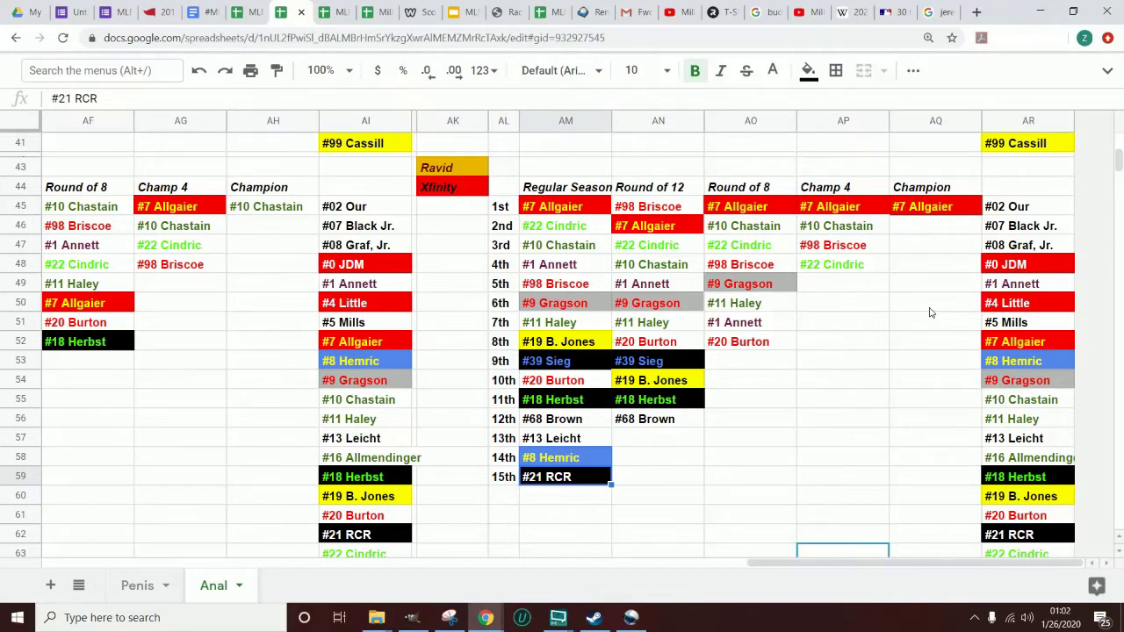
{"action": "key", "text": "Up"}
{"action": "key", "text": "Right"}
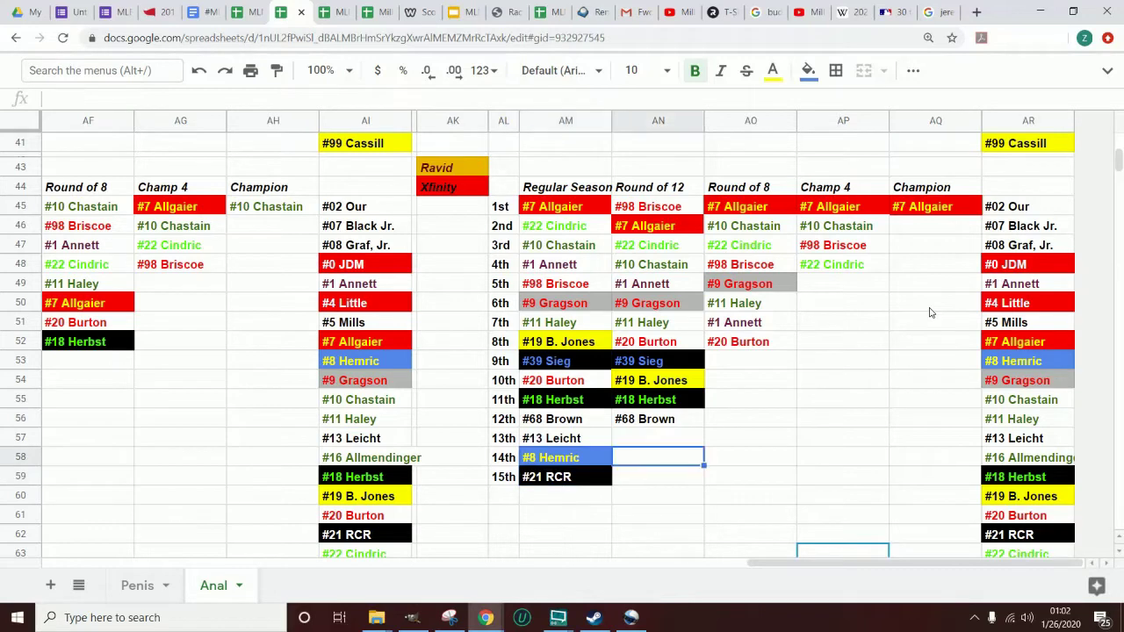
{"action": "key", "text": "Right"}
{"action": "key", "text": "Up"}
{"action": "key", "text": "Right"}
{"action": "key", "text": "Up"}
{"action": "key", "text": "Up"}
{"action": "key", "text": "Up"}
{"action": "key", "text": "Up"}
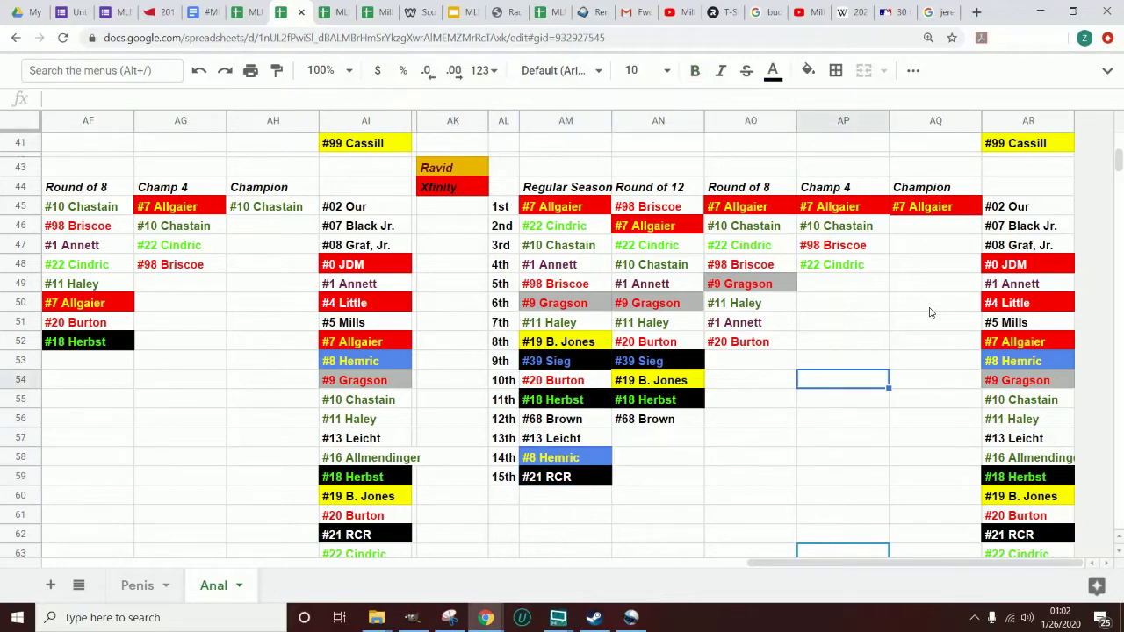
{"action": "key", "text": "Right"}
{"action": "key", "text": "Up"}
{"action": "key", "text": "Up"}
{"action": "key", "text": "Up"}
{"action": "key", "text": "Up"}
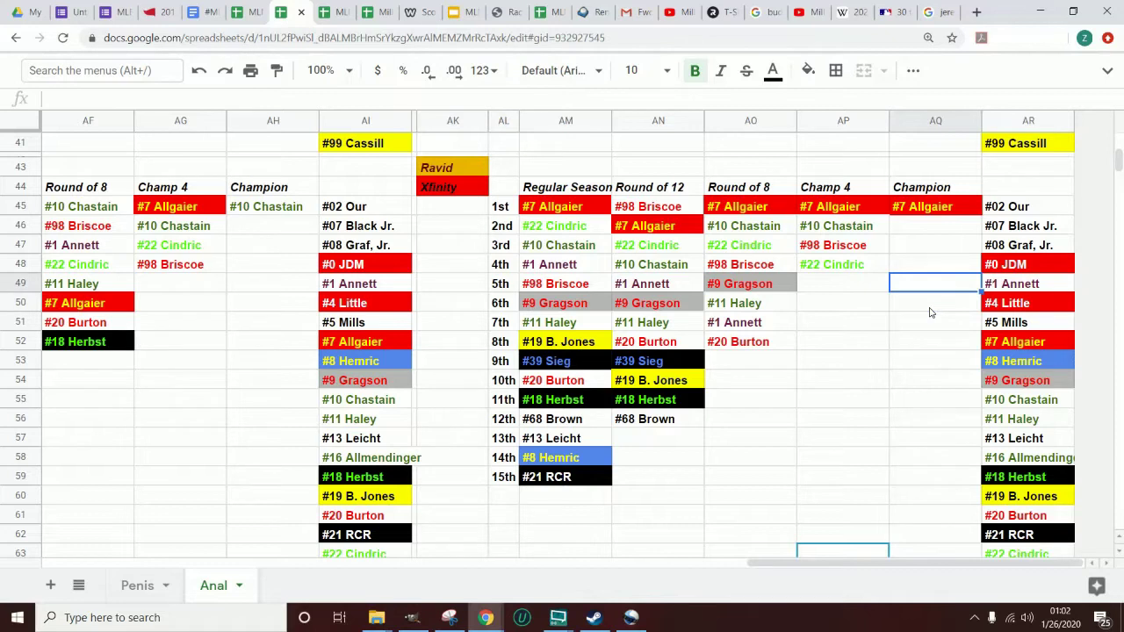
{"action": "key", "text": "Up"}
{"action": "key", "text": "Left"}
{"action": "key", "text": "Down"}
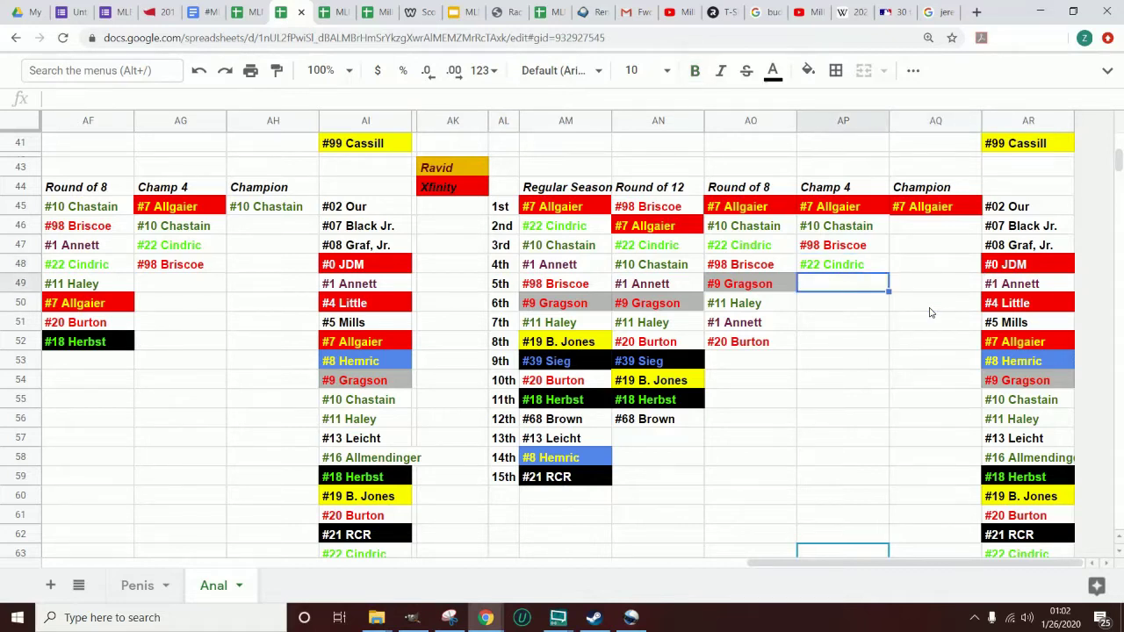
{"action": "key", "text": "Right"}
{"action": "key", "text": "Down"}
{"action": "key", "text": "Down"}
{"action": "key", "text": "Down"}
{"action": "key", "text": "Down"}
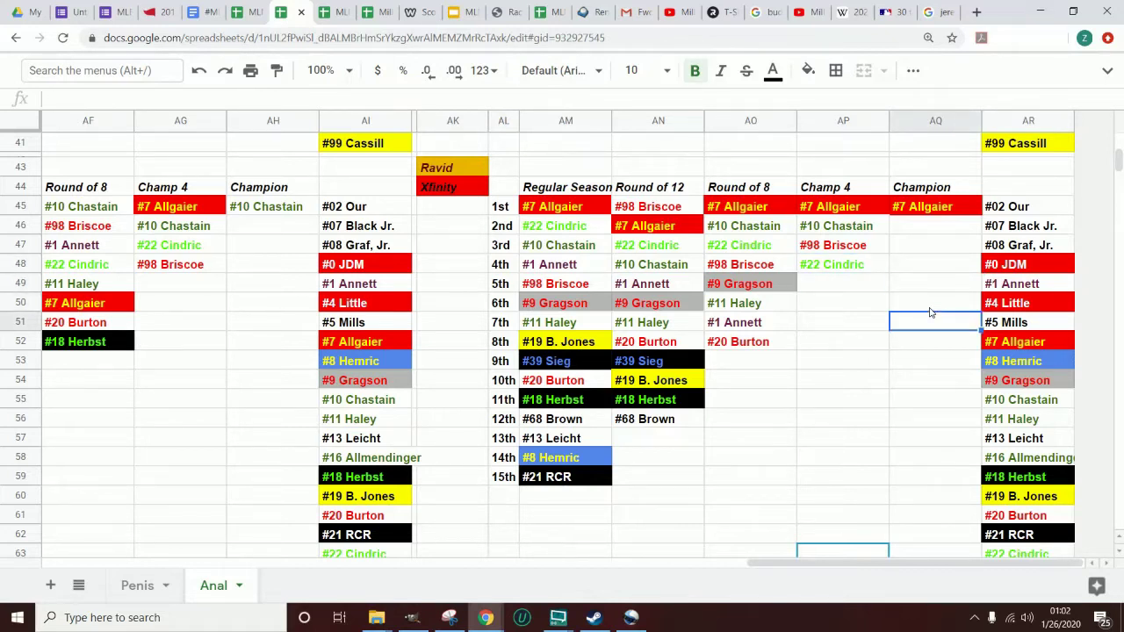
{"action": "key", "text": "Left"}
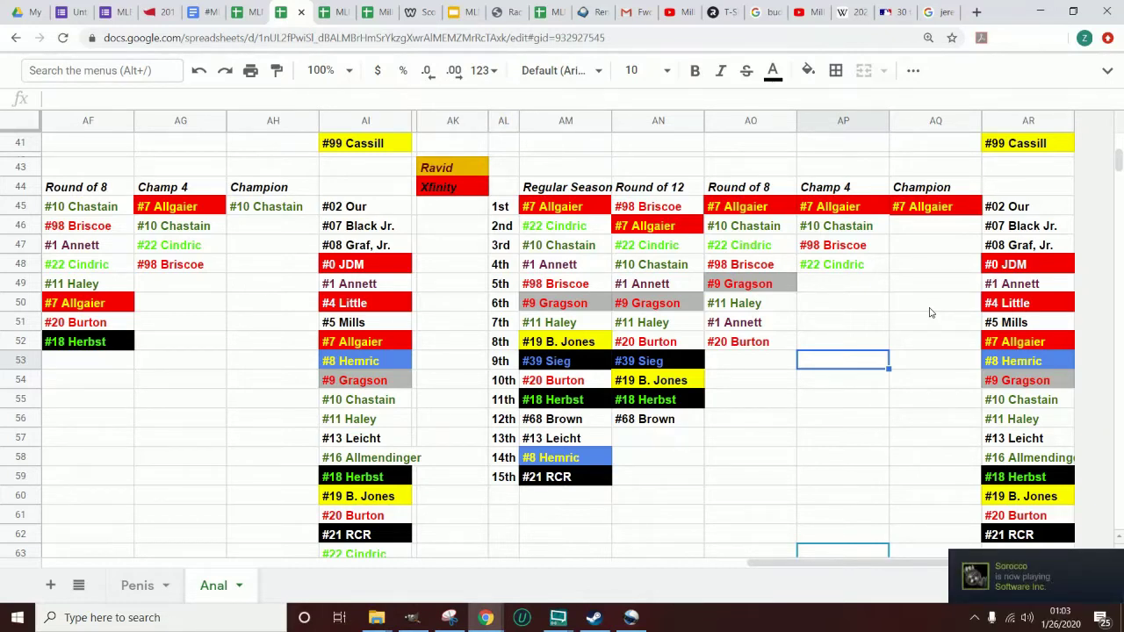
Return to the first participant's Cup Series predictions at cell A1
{"action": "key", "text": "Left"}
{"action": "key", "text": "Left"}
{"action": "key", "text": "Left"}
{"action": "key", "text": "Left"}
{"action": "key", "text": "Left"}
{"action": "key", "text": "Left"}
{"action": "key", "text": "Left"}
{"action": "key", "text": "Left"}
{"action": "key", "text": "Left"}
{"action": "key", "text": "Left"}
{"action": "key", "text": "Left"}
{"action": "key", "text": "Left"}
{"action": "key", "text": "Left"}
{"action": "key", "text": "Left"}
{"action": "key", "text": "Left"}
{"action": "key", "text": "Left"}
{"action": "key", "text": "Left"}
{"action": "key", "text": "Left"}
{"action": "key", "text": "Left"}
{"action": "key", "text": "Left"}
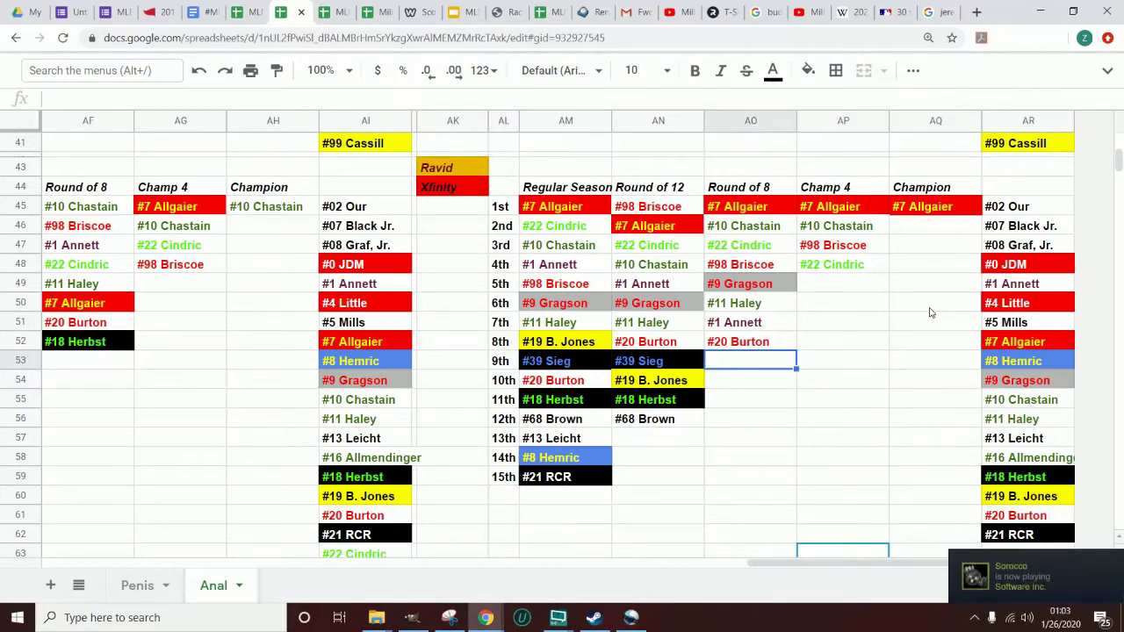
{"action": "key", "text": "Left"}
{"action": "key", "text": "Left"}
{"action": "key", "text": "Left"}
{"action": "key", "text": "Left"}
{"action": "key", "text": "Left"}
{"action": "key", "text": "Left"}
{"action": "key", "text": "Left"}
{"action": "key", "text": "Left"}
{"action": "key", "text": "Left"}
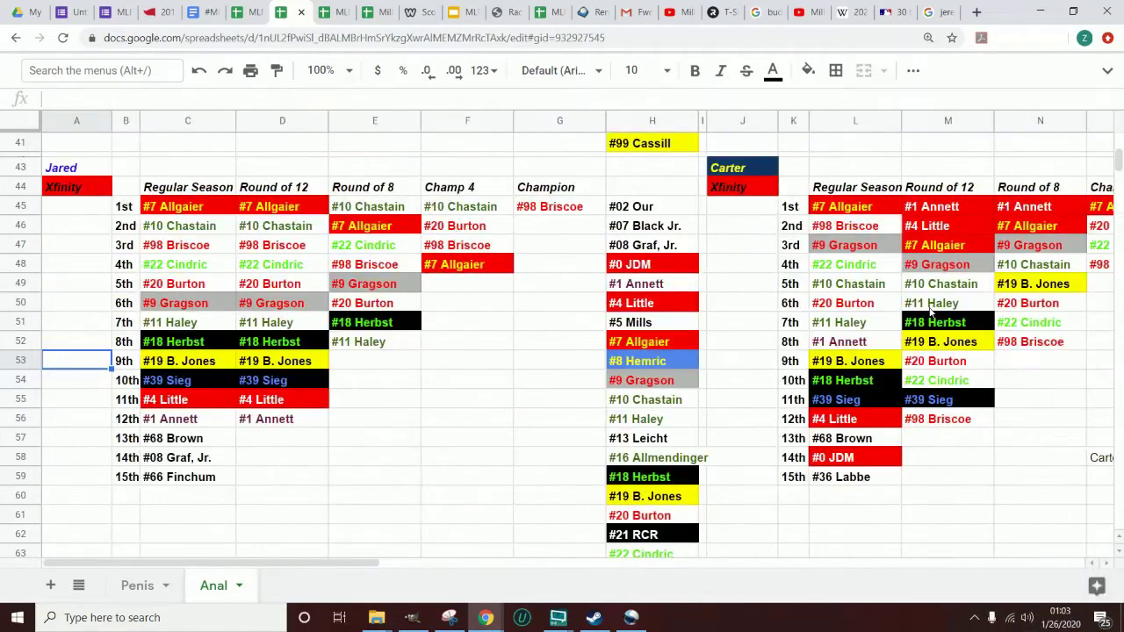
{"action": "key", "text": "Up"}
{"action": "key", "text": "Up"}
{"action": "key", "text": "Up"}
{"action": "key", "text": "Up"}
{"action": "key", "text": "Up"}
{"action": "key", "text": "Up"}
{"action": "key", "text": "Up"}
{"action": "key", "text": "Up"}
{"action": "key", "text": "Up"}
{"action": "key", "text": "Up"}
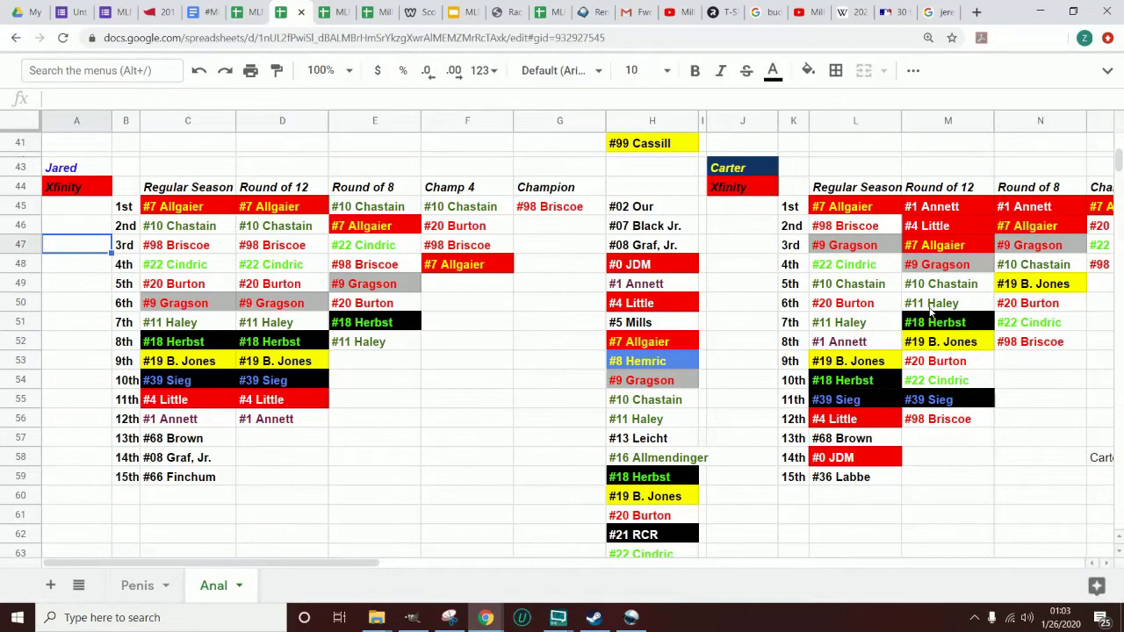
{"action": "key", "text": "Up"}
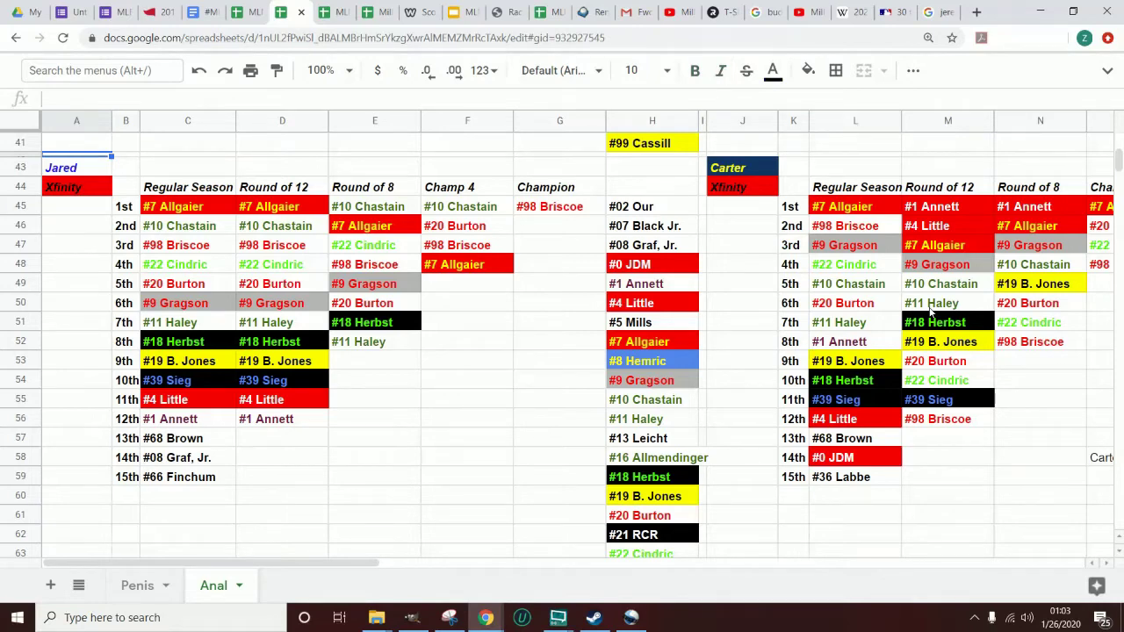
{"action": "key", "text": "Up"}
{"action": "key", "text": "Up"}
{"action": "key", "text": "Up"}
{"action": "key", "text": "Up"}
{"action": "key", "text": "Up"}
{"action": "key", "text": "Up"}
{"action": "key", "text": "Up"}
{"action": "key", "text": "Up"}
{"action": "key", "text": "Up"}
{"action": "key", "text": "Up"}
{"action": "key", "text": "Up"}
{"action": "key", "text": "Up"}
{"action": "key", "text": "Up"}
{"action": "key", "text": "Up"}
{"action": "key", "text": "Up"}
{"action": "key", "text": "Up"}
{"action": "key", "text": "Up"}
{"action": "key", "text": "Up"}
{"action": "key", "text": "Up"}
{"action": "key", "text": "Up"}
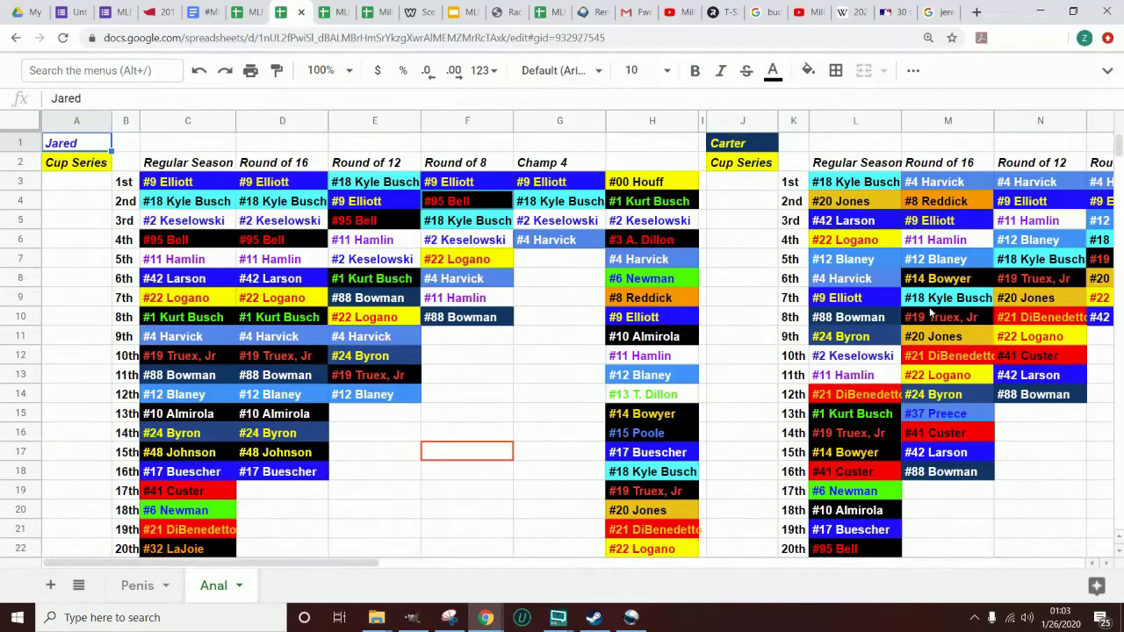
Review the first participant's Cup Series Regular Season picks in column C, from 1st down to 20th place
{"action": "key", "text": "Down"}
{"action": "key", "text": "Down"}
{"action": "key", "text": "Down"}
{"action": "key", "text": "Down"}
{"action": "key", "text": "Down"}
{"action": "key", "text": "Down"}
{"action": "key", "text": "Down"}
{"action": "key", "text": "Down"}
{"action": "key", "text": "Down"}
{"action": "key", "text": "Down"}
{"action": "key", "text": "Down"}
{"action": "key", "text": "Down"}
{"action": "key", "text": "Down"}
{"action": "key", "text": "Down"}
{"action": "key", "text": "Down"}
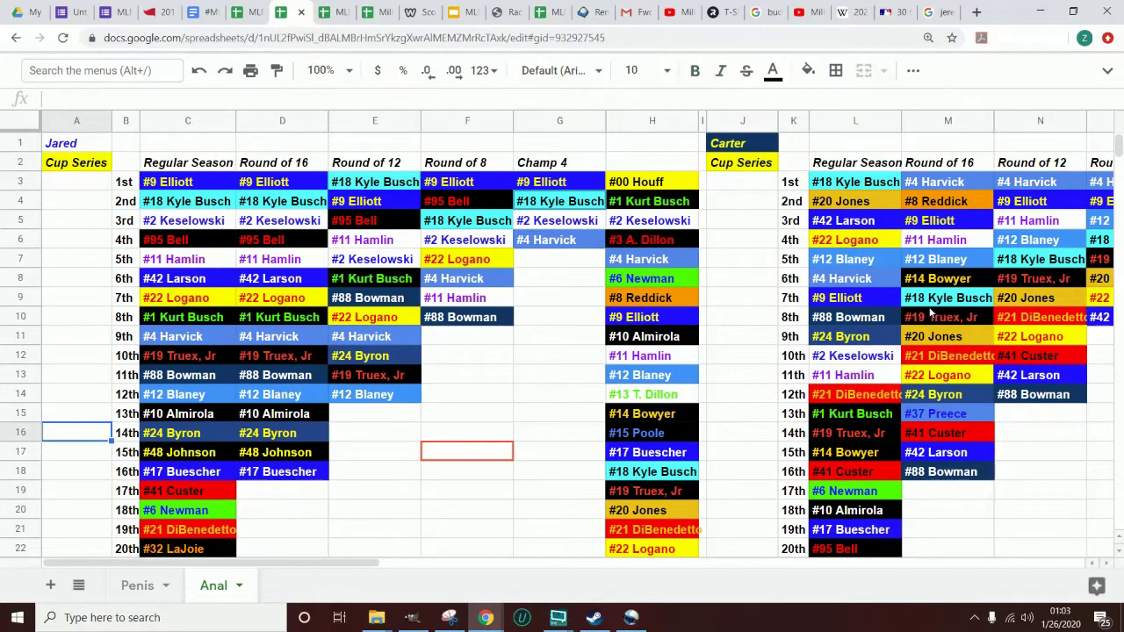
{"action": "key", "text": "Up"}
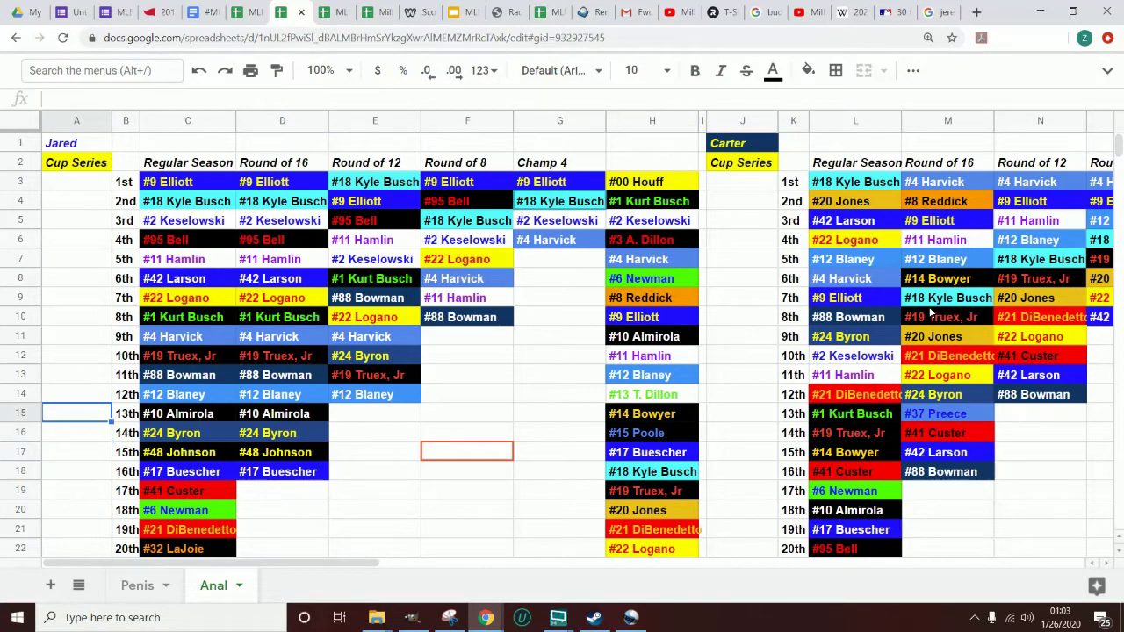
{"action": "key", "text": "Up"}
{"action": "key", "text": "Up"}
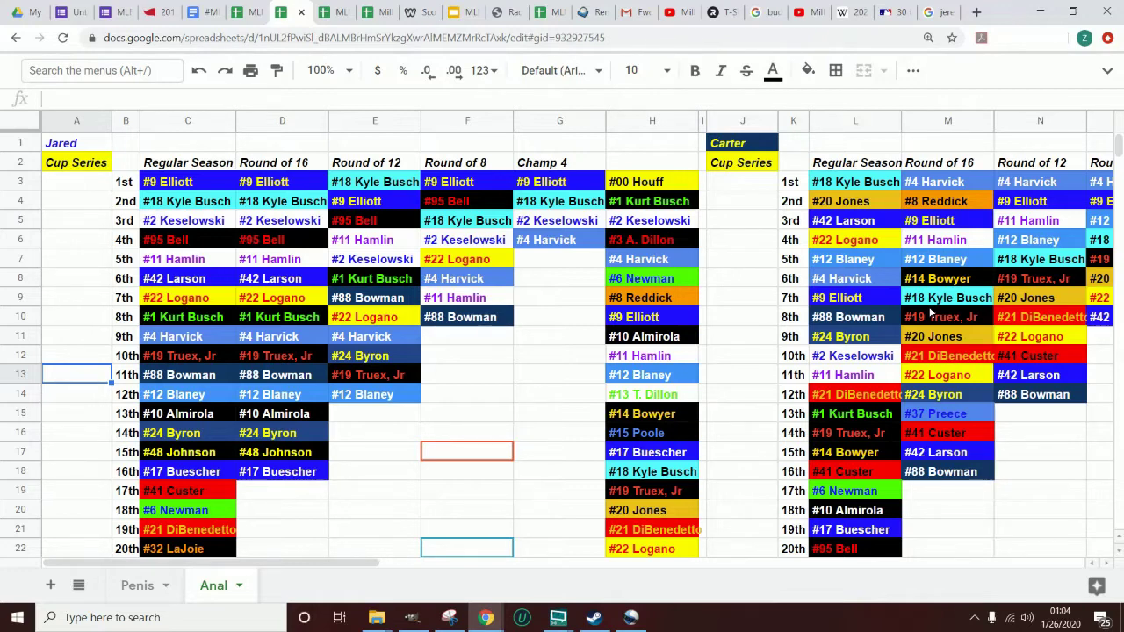
{"action": "key", "text": "Down"}
{"action": "key", "text": "Down"}
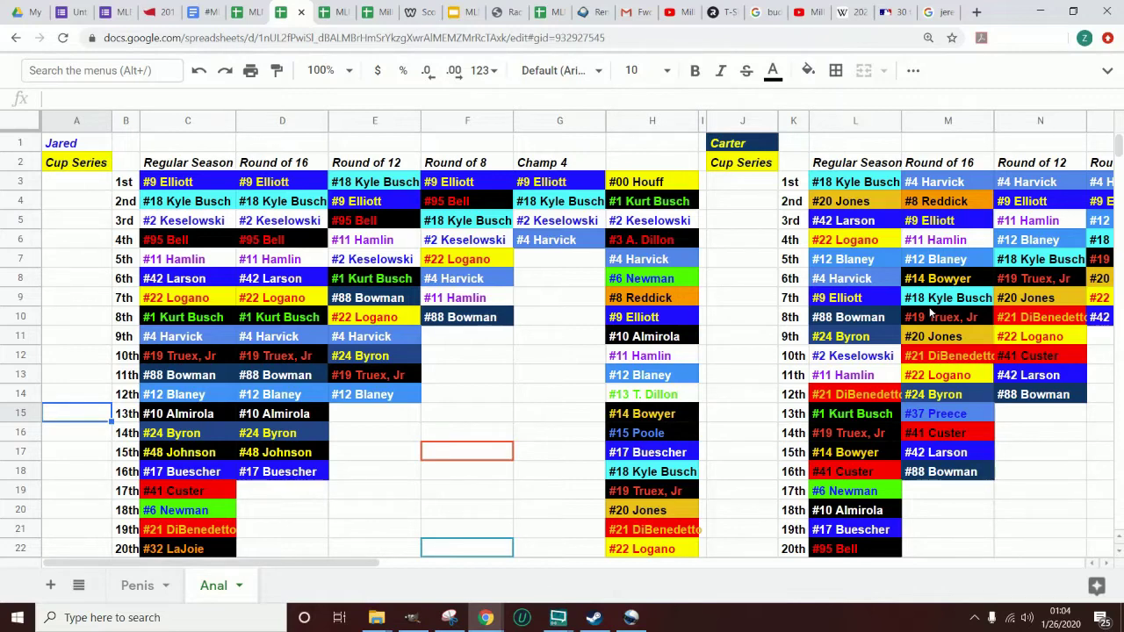
{"action": "key", "text": "Down"}
{"action": "key", "text": "Down"}
{"action": "key", "text": "Down"}
{"action": "key", "text": "Down"}
{"action": "key", "text": "Down"}
{"action": "key", "text": "Down"}
{"action": "key", "text": "Down"}
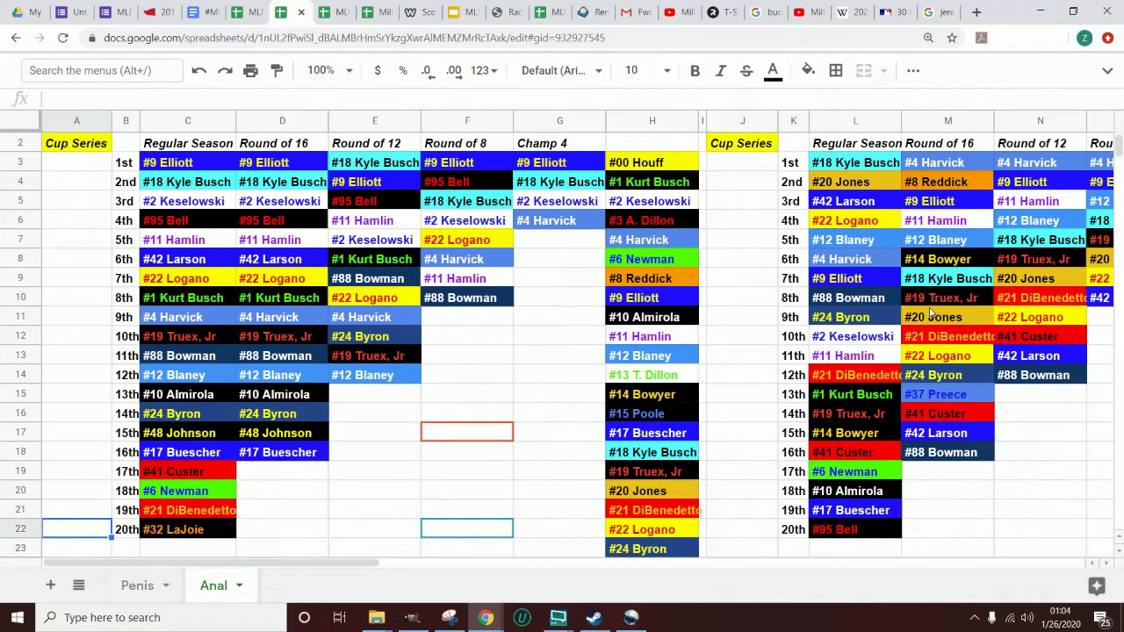
Look back over the Regular Season picks from 20th up to 1st place, returning to cell A1
{"action": "key", "text": "Up"}
{"action": "key", "text": "Up"}
{"action": "key", "text": "Up"}
{"action": "key", "text": "Up"}
{"action": "key", "text": "Up"}
{"action": "key", "text": "Up"}
{"action": "key", "text": "Up"}
{"action": "key", "text": "Up"}
{"action": "key", "text": "Up"}
{"action": "key", "text": "Up"}
{"action": "key", "text": "Up"}
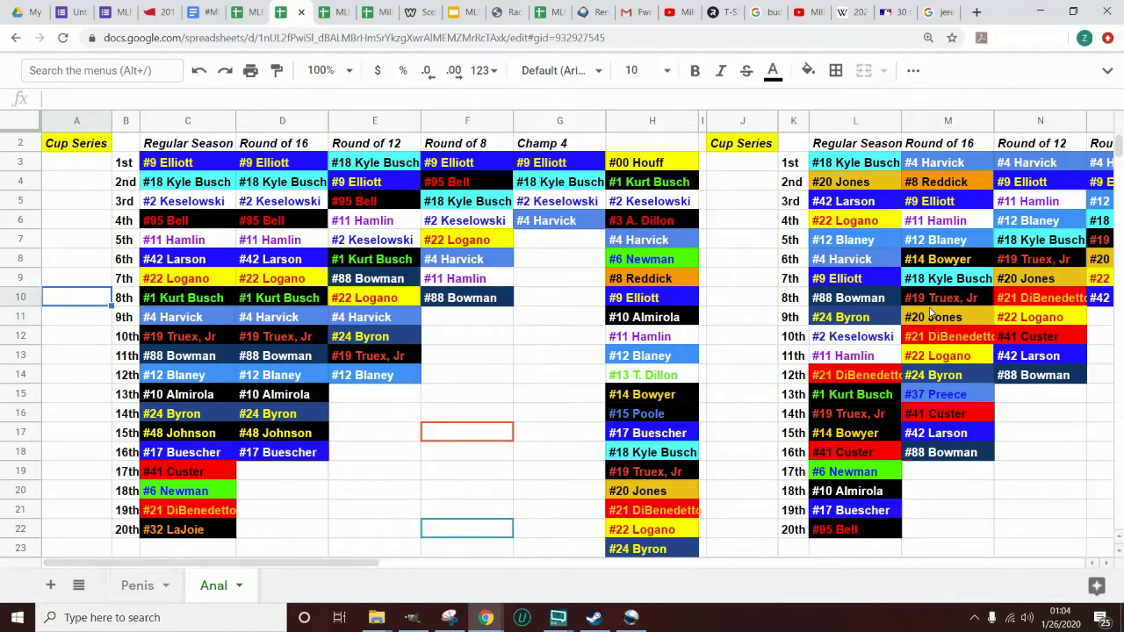
{"action": "key", "text": "Up"}
{"action": "key", "text": "Up"}
{"action": "key", "text": "Up"}
{"action": "key", "text": "Up"}
{"action": "key", "text": "Up"}
{"action": "key", "text": "Up"}
{"action": "key", "text": "Up"}
{"action": "key", "text": "Up"}
{"action": "key", "text": "Up"}
{"action": "key", "text": "Up"}
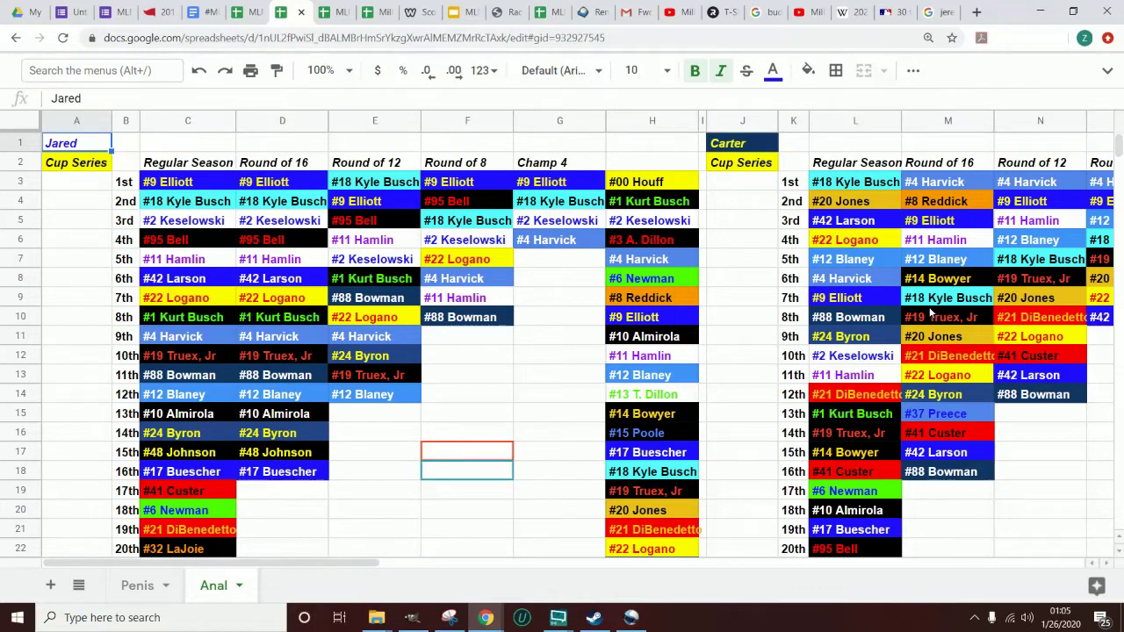
Go across the first participant's playoff rounds and examine the Round of 8 picks down column F
{"action": "key", "text": "Right"}
{"action": "key", "text": "Right"}
{"action": "key", "text": "Right"}
{"action": "key", "text": "Right"}
{"action": "key", "text": "Right"}
{"action": "key", "text": "Right"}
{"action": "key", "text": "Right"}
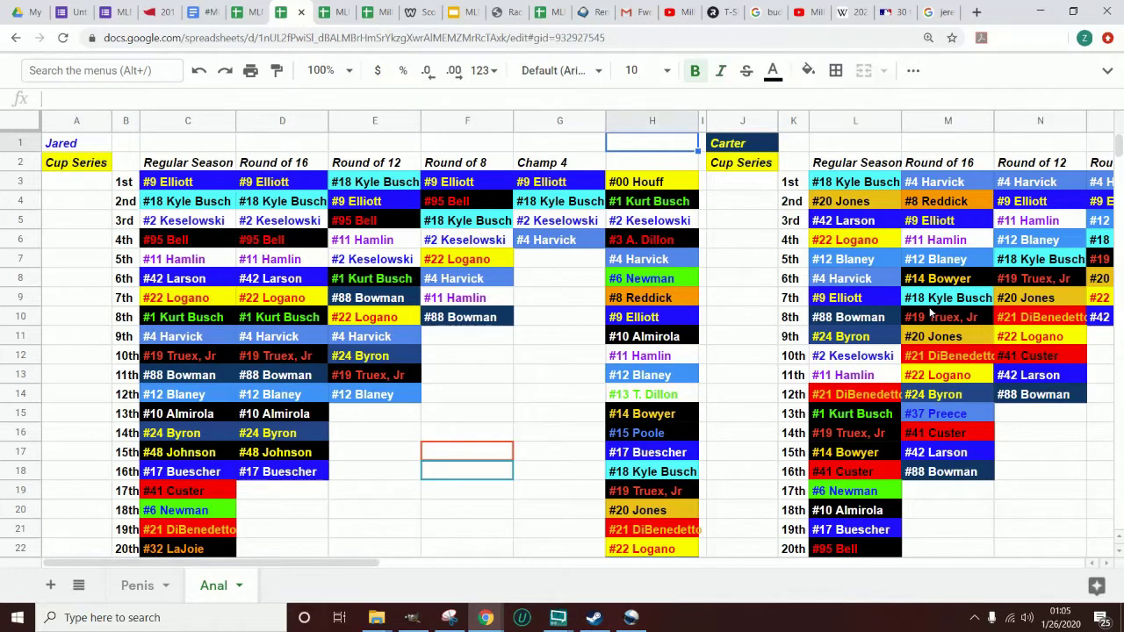
{"action": "key", "text": "Left"}
{"action": "key", "text": "Left"}
{"action": "key", "text": "Down"}
{"action": "key", "text": "Down"}
{"action": "key", "text": "Down"}
{"action": "key", "text": "Down"}
{"action": "key", "text": "Down"}
{"action": "key", "text": "Down"}
{"action": "key", "text": "Down"}
{"action": "key", "text": "Down"}
{"action": "key", "text": "Down"}
{"action": "key", "text": "Down"}
{"action": "key", "text": "Down"}
{"action": "key", "text": "Down"}
{"action": "key", "text": "Down"}
{"action": "key", "text": "Down"}
{"action": "key", "text": "Down"}
{"action": "key", "text": "Down"}
{"action": "key", "text": "Down"}
{"action": "key", "text": "Down"}
{"action": "key", "text": "Down"}
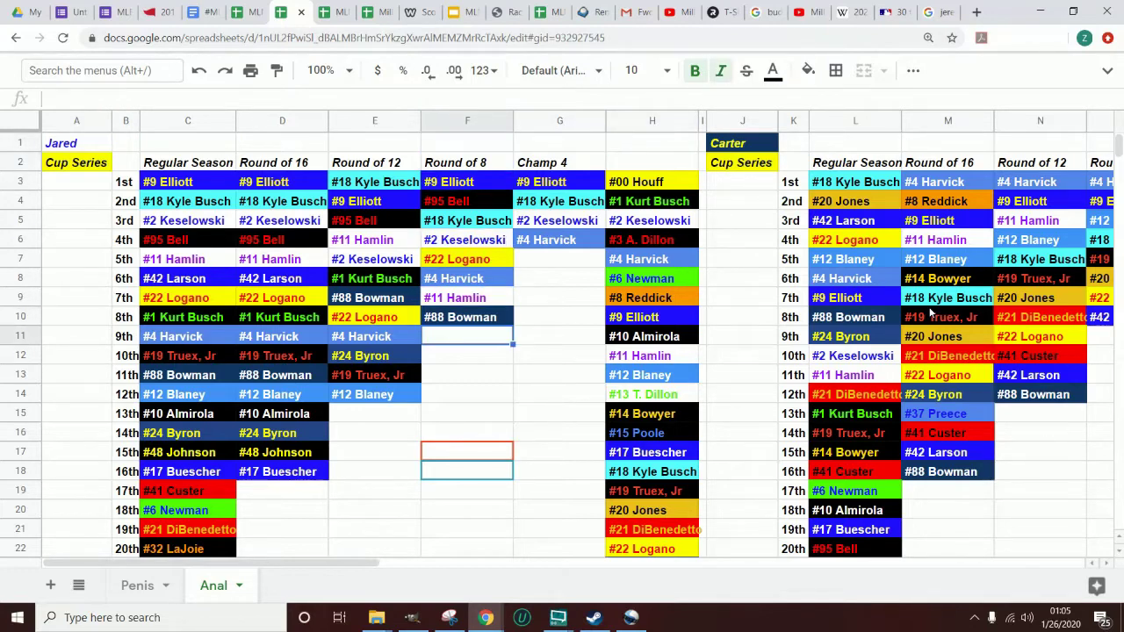
Examine the first participant's Champ 4 picks in column G, including the 4th-place entry in cell G6
{"action": "key", "text": "Left"}
{"action": "key", "text": "Up"}
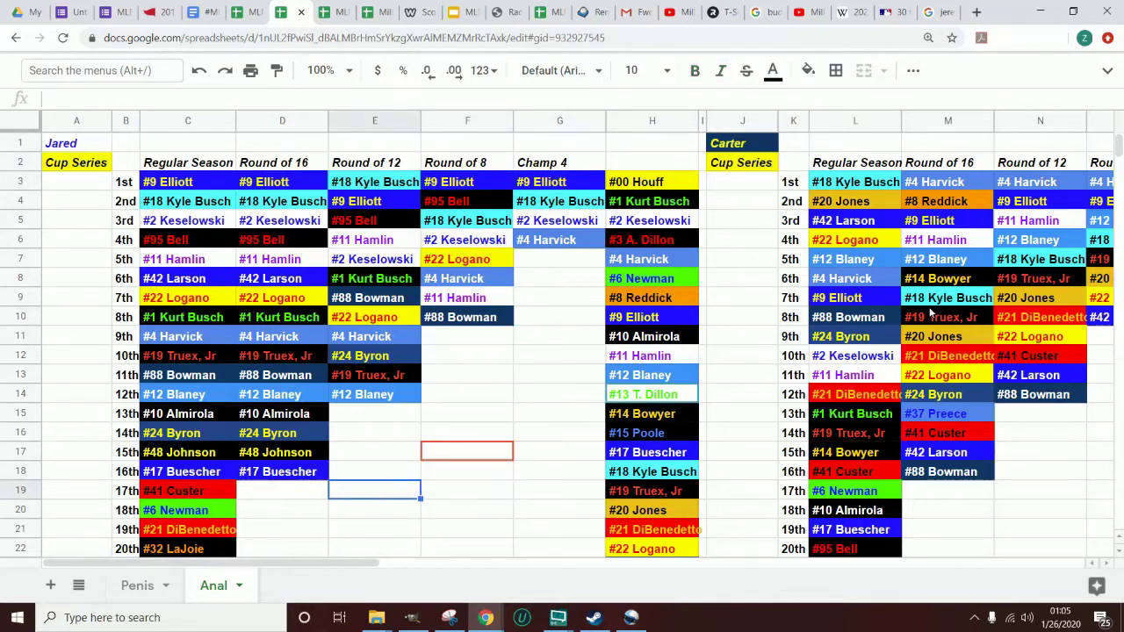
{"action": "key", "text": "Right"}
{"action": "key", "text": "Up"}
{"action": "key", "text": "Up"}
{"action": "key", "text": "Up"}
{"action": "key", "text": "Up"}
{"action": "key", "text": "Right"}
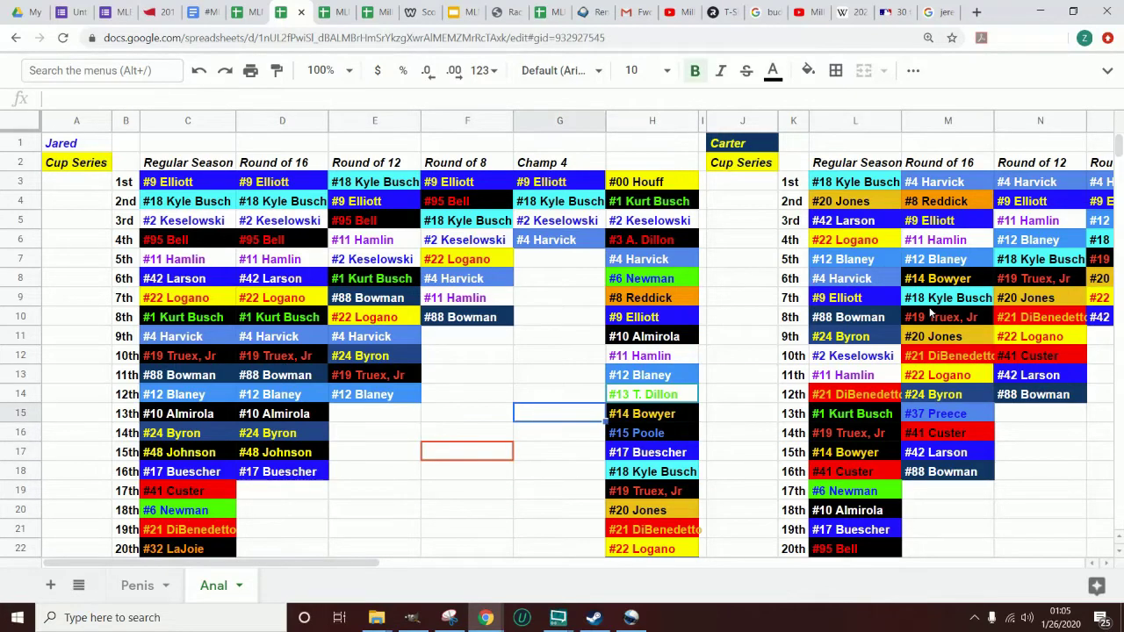
{"action": "key", "text": "Up"}
{"action": "key", "text": "Up"}
{"action": "key", "text": "Up"}
{"action": "key", "text": "Up"}
{"action": "key", "text": "Up"}
{"action": "key", "text": "Up"}
{"action": "key", "text": "Up"}
{"action": "key", "text": "Up"}
{"action": "key", "text": "Up"}
{"action": "type", "text": "#13 T. Dillon"}
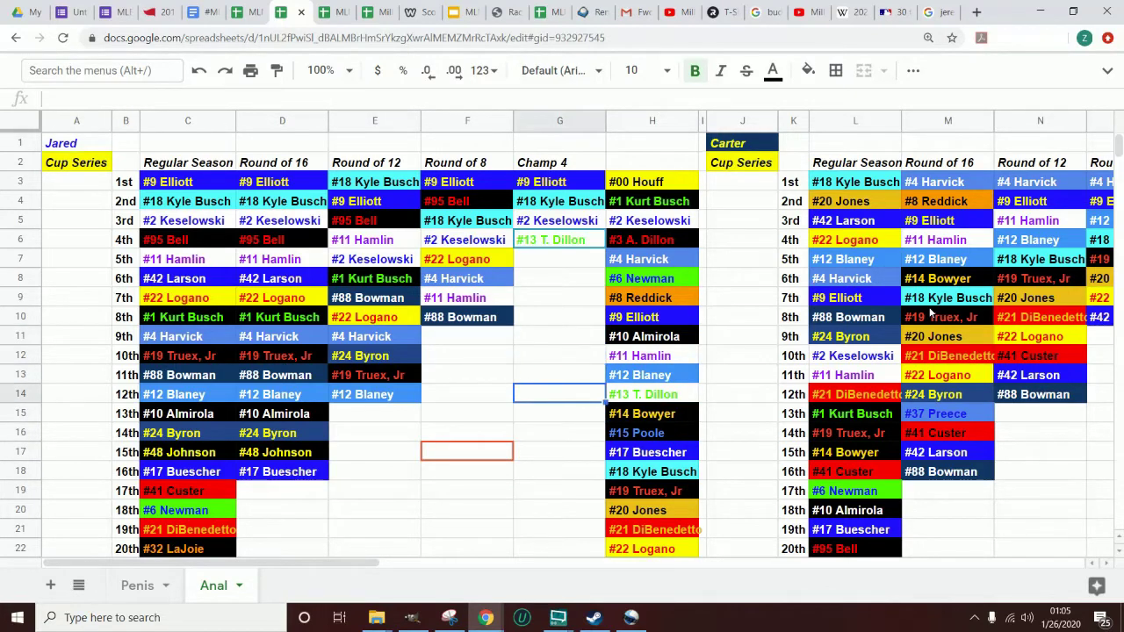
{"action": "key", "text": "Down"}
{"action": "key", "text": "Down"}
{"action": "key", "text": "Down"}
{"action": "key", "text": "Down"}
{"action": "key", "text": "Down"}
{"action": "key", "text": "Down"}
{"action": "key", "text": "Down"}
{"action": "key", "text": "Down"}
{"action": "key", "text": "Down"}
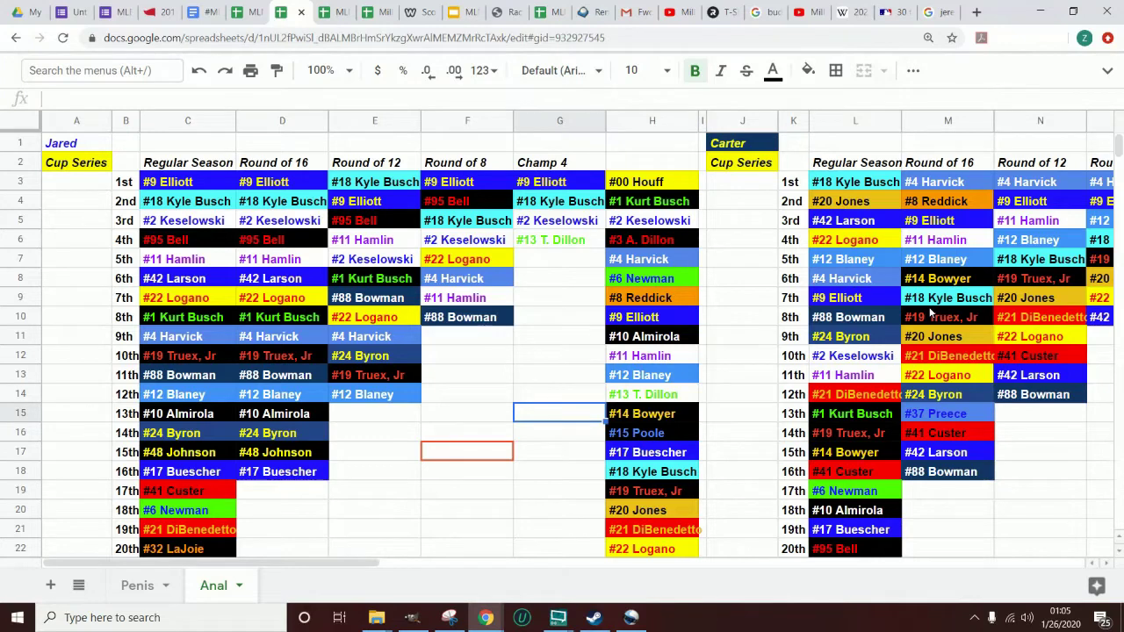
Read the note in cell F18, below the Round of 8 picks
{"action": "key", "text": "Left"}
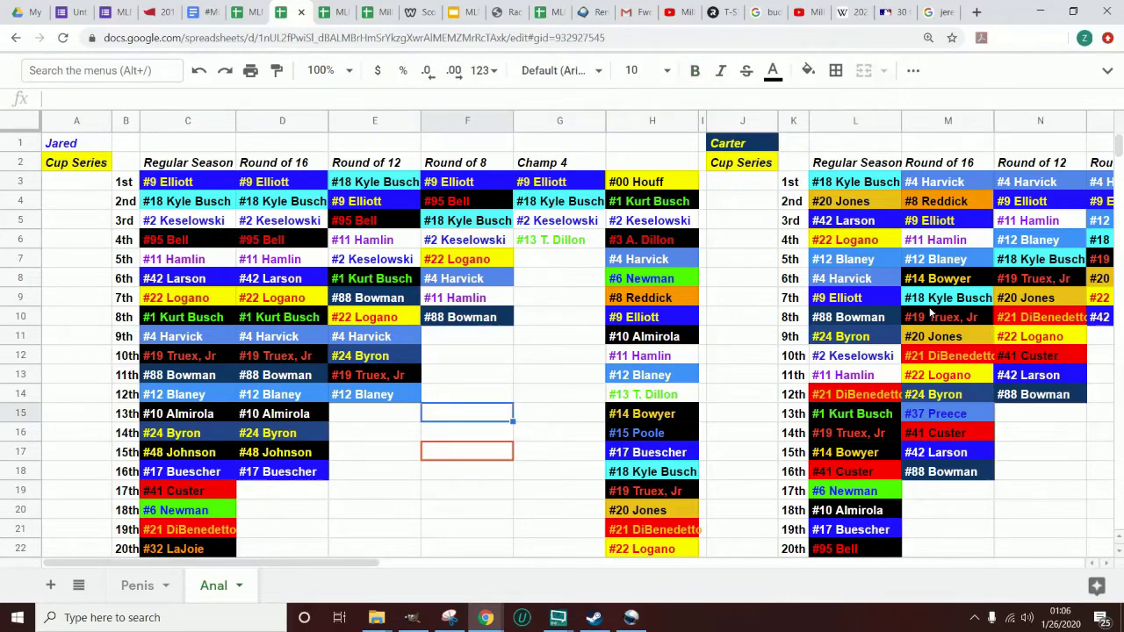
{"action": "key", "text": "Down"}
{"action": "key", "text": "Down"}
{"action": "key", "text": "Down"}
{"action": "key", "text": "Down"}
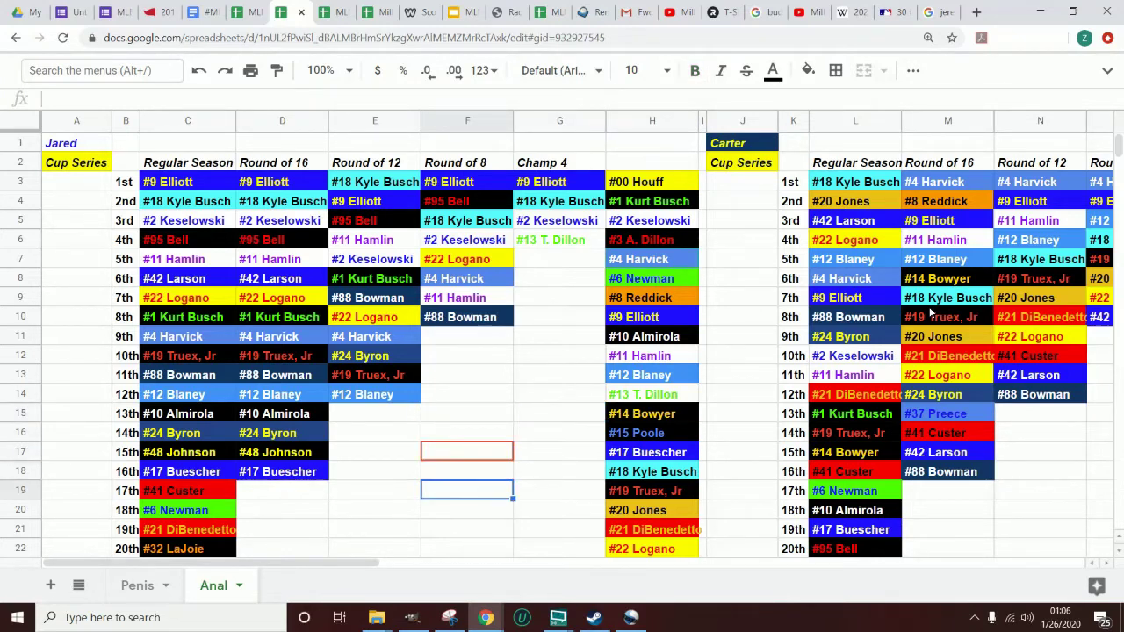
{"action": "key", "text": "Left"}
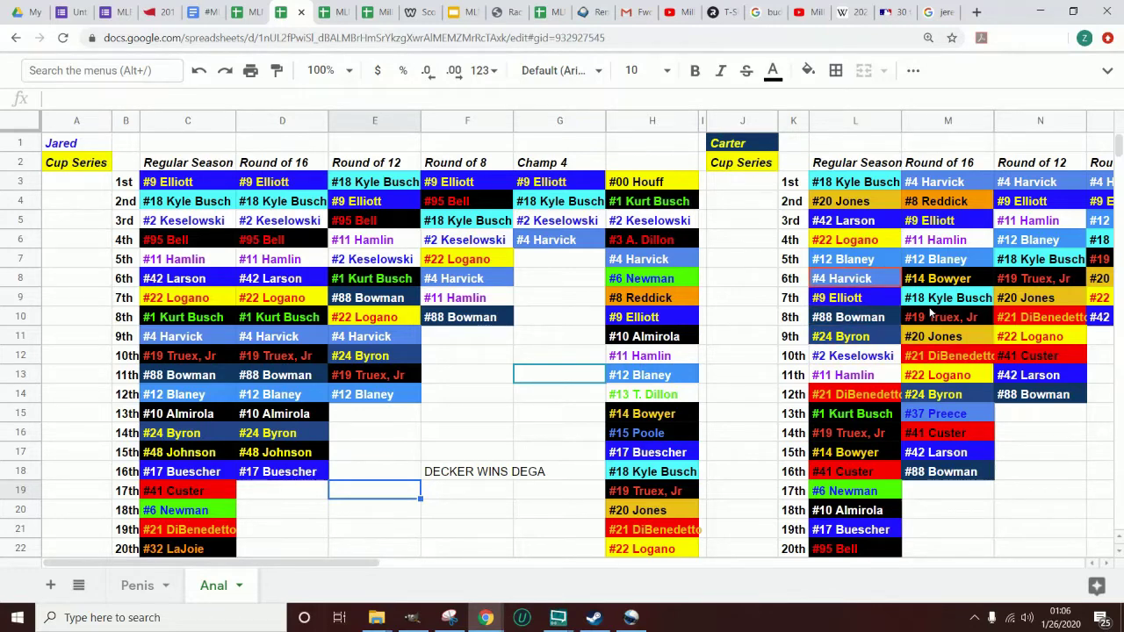
{"action": "key", "text": "Right"}
{"action": "key", "text": "Up"}
{"action": "key", "text": "Up"}
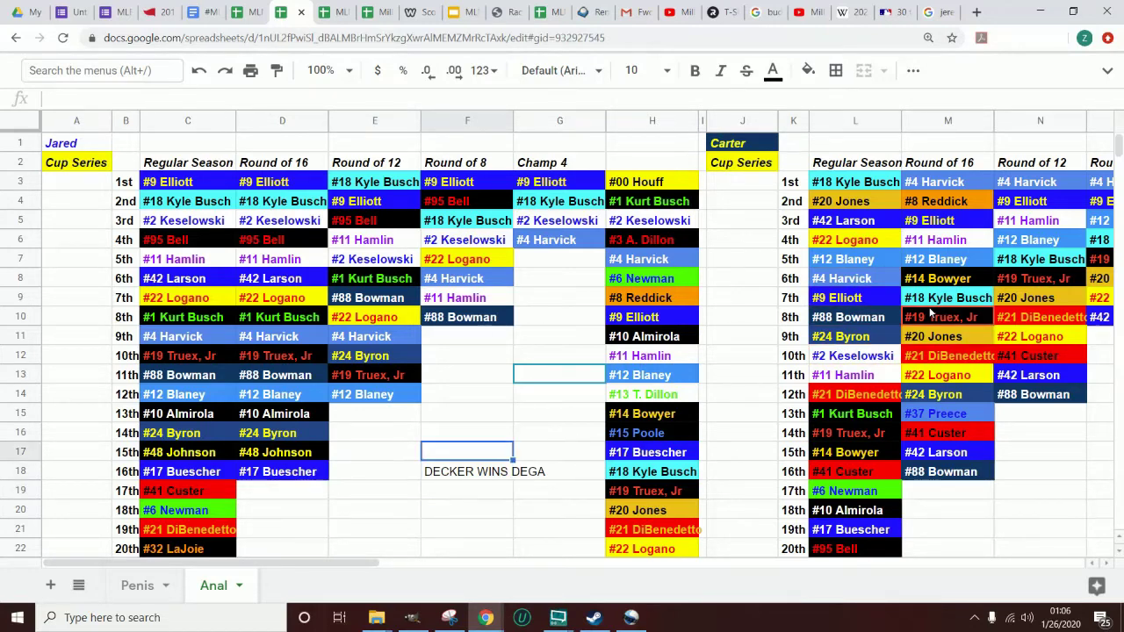
{"action": "key", "text": "Left"}
{"action": "key", "text": "Left"}
{"action": "key", "text": "Left"}
{"action": "key", "text": "Left"}
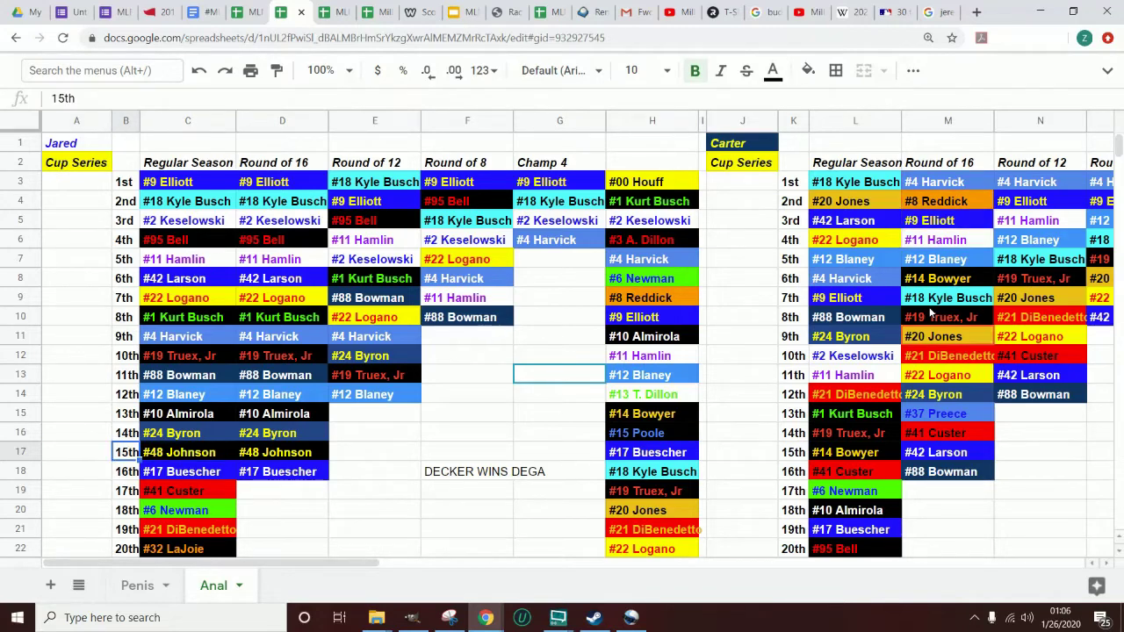
{"action": "key", "text": "Right"}
{"action": "key", "text": "Right"}
{"action": "key", "text": "Right"}
{"action": "key", "text": "Right"}
{"action": "key", "text": "Down"}
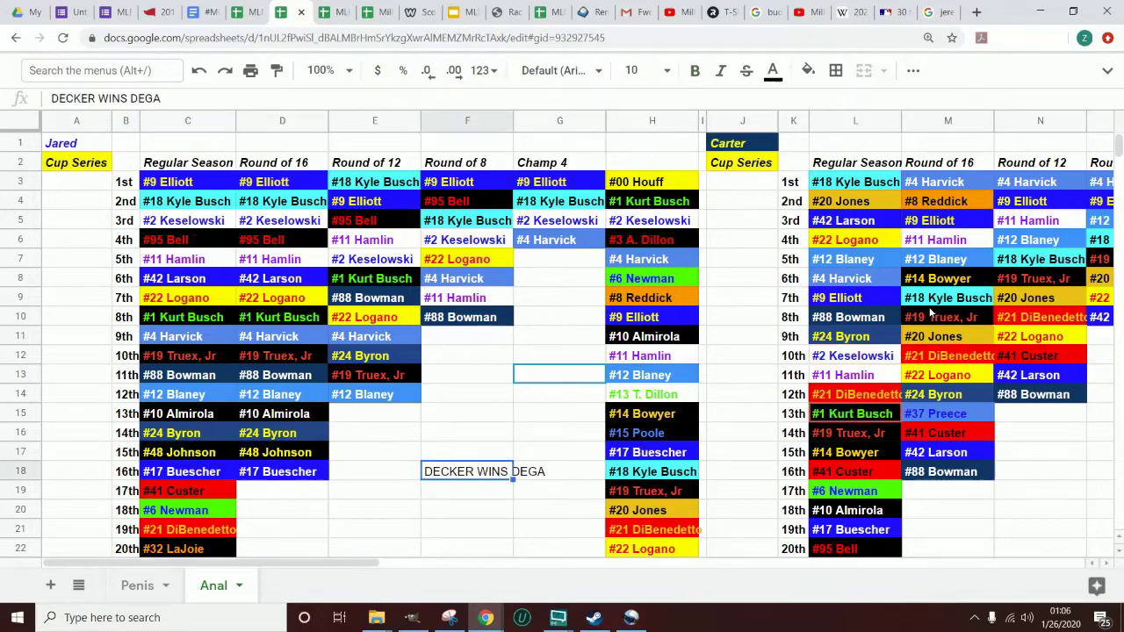
{"action": "key", "text": "Left"}
{"action": "key", "text": "Down"}
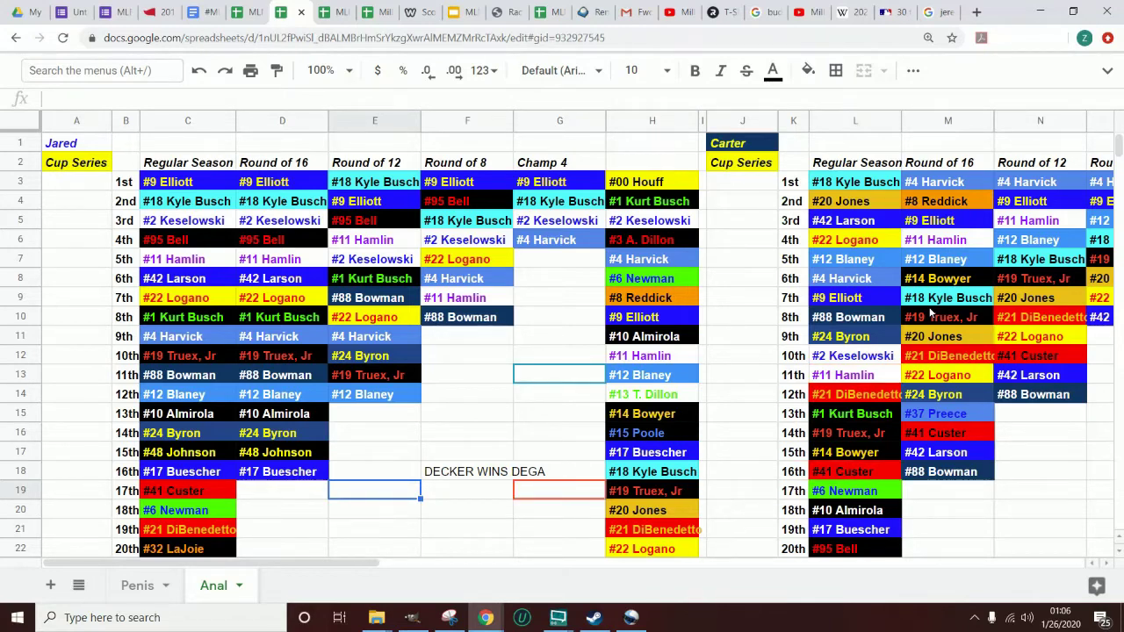
Review the Round of 12 picks in column E, up to the column heading in cell E2
{"action": "key", "text": "Up"}
{"action": "key", "text": "Up"}
{"action": "key", "text": "Up"}
{"action": "key", "text": "Up"}
{"action": "key", "text": "Up"}
{"action": "key", "text": "Up"}
{"action": "key", "text": "Up"}
{"action": "key", "text": "Up"}
{"action": "key", "text": "Up"}
{"action": "key", "text": "Up"}
{"action": "key", "text": "Up"}
{"action": "key", "text": "Up"}
{"action": "key", "text": "Up"}
{"action": "key", "text": "Up"}
{"action": "key", "text": "Up"}
{"action": "key", "text": "Up"}
{"action": "key", "text": "Up"}
{"action": "key", "text": "Up"}
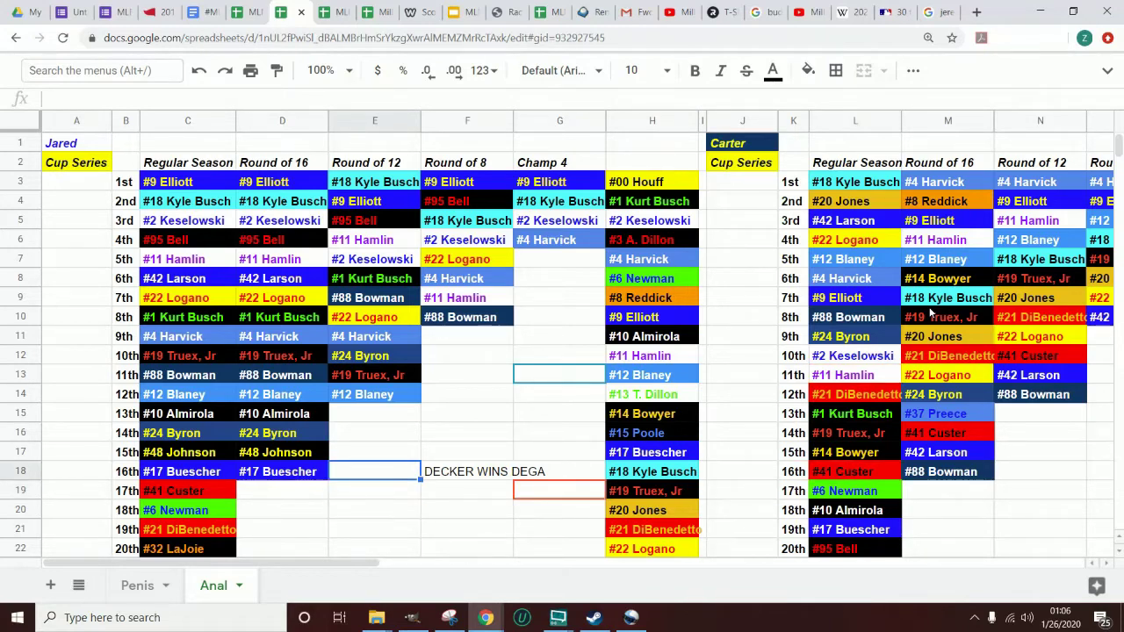
{"action": "key", "text": "Down"}
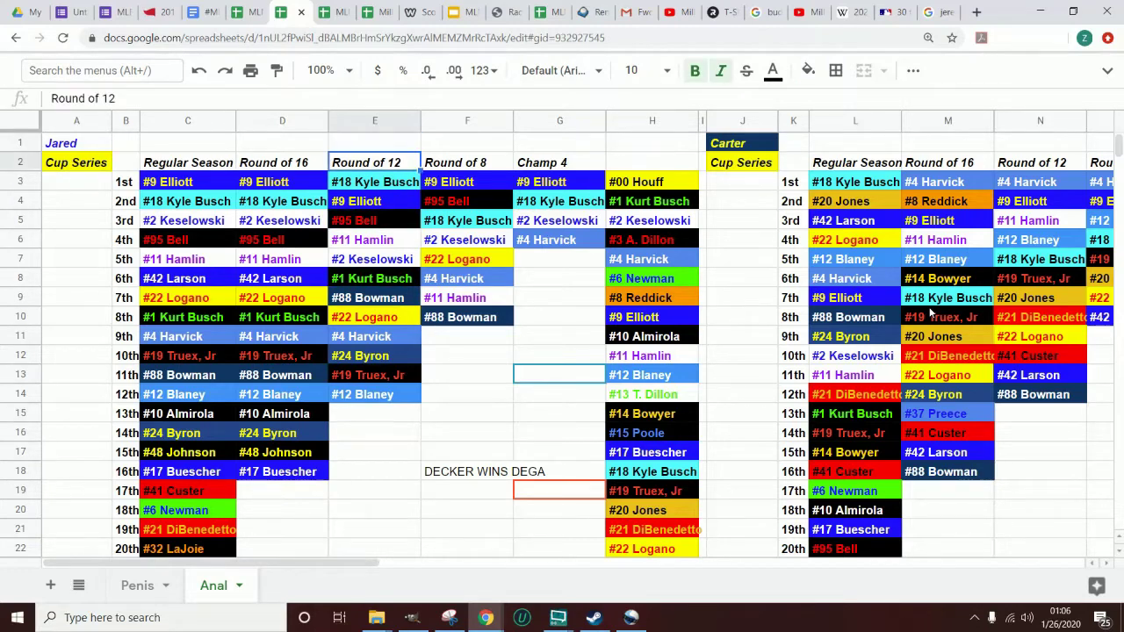
Recheck the Champ 4 picks in cells G3 to G6 and the blank cells below them
{"action": "key", "text": "Right"}
{"action": "key", "text": "Right"}
{"action": "key", "text": "Down"}
{"action": "key", "text": "Down"}
{"action": "key", "text": "Down"}
{"action": "key", "text": "Down"}
{"action": "key", "text": "Down"}
{"action": "key", "text": "Down"}
{"action": "key", "text": "Down"}
{"action": "key", "text": "Down"}
{"action": "key", "text": "Down"}
{"action": "key", "text": "Down"}
{"action": "key", "text": "Down"}
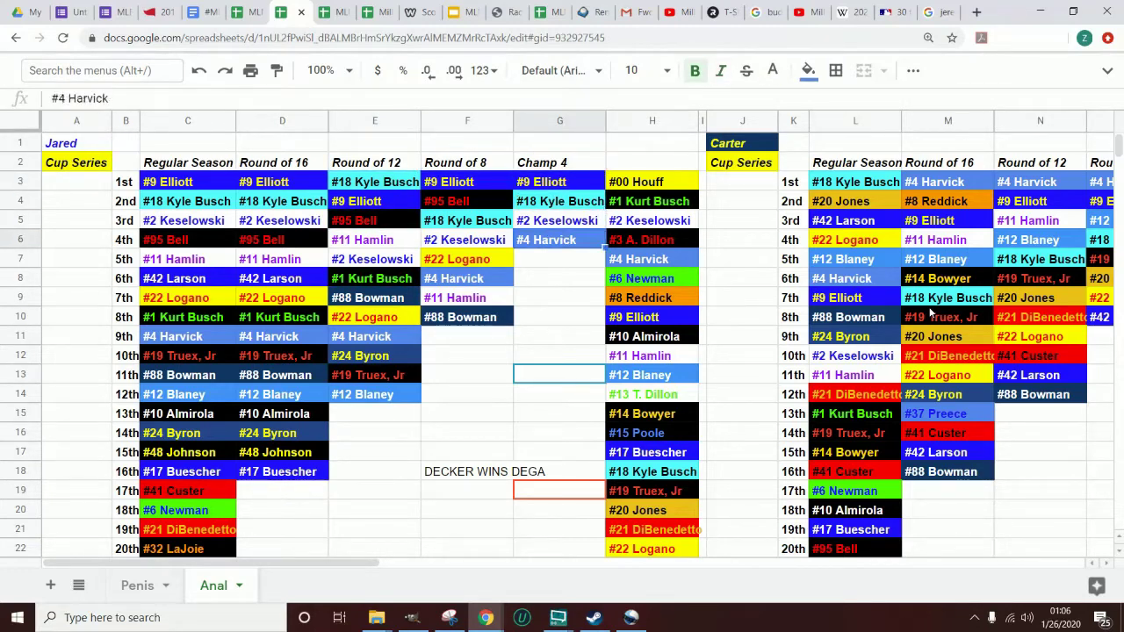
{"action": "key", "text": "Up"}
{"action": "key", "text": "Up"}
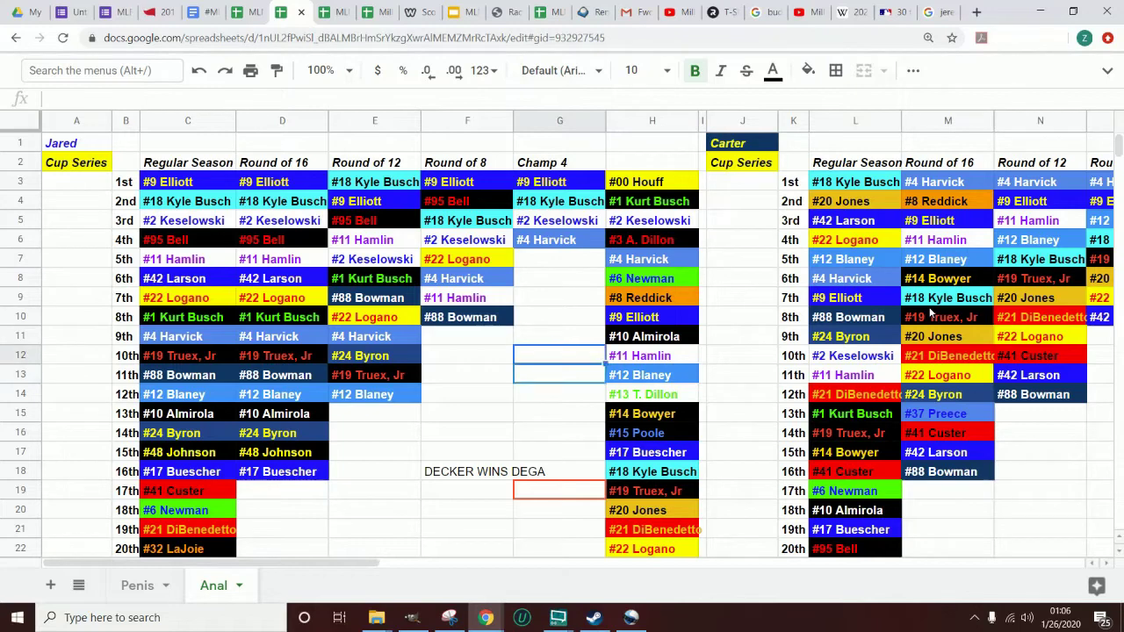
{"action": "key", "text": "Down"}
{"action": "key", "text": "Down"}
{"action": "key", "text": "Down"}
{"action": "key", "text": "Down"}
{"action": "key", "text": "Left"}
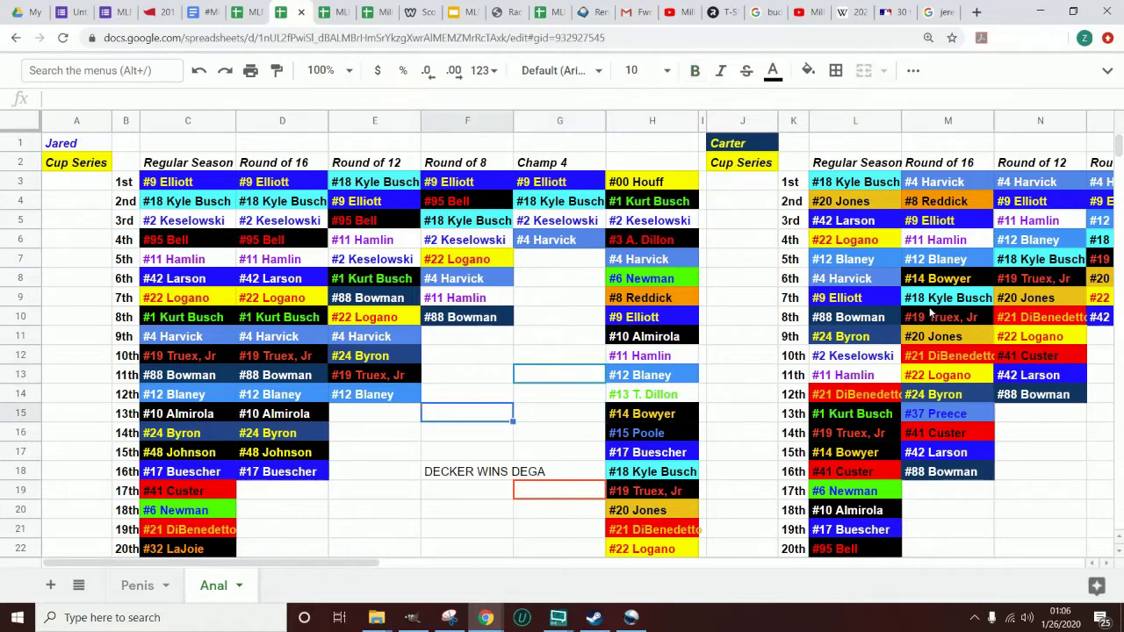
{"action": "key", "text": "Down"}
{"action": "key", "text": "Down"}
{"action": "key", "text": "Down"}
{"action": "key", "text": "Down"}
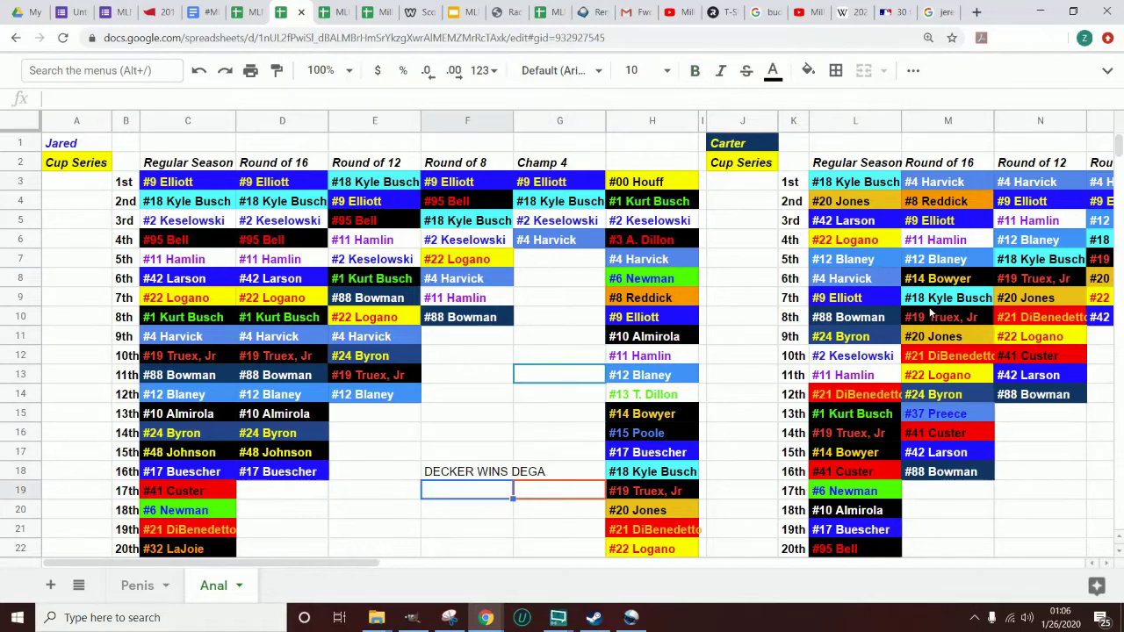
{"action": "key", "text": "Left"}
{"action": "key", "text": "Right"}
{"action": "key", "text": "Up"}
{"action": "key", "text": "Up"}
{"action": "key", "text": "Up"}
{"action": "key", "text": "Up"}
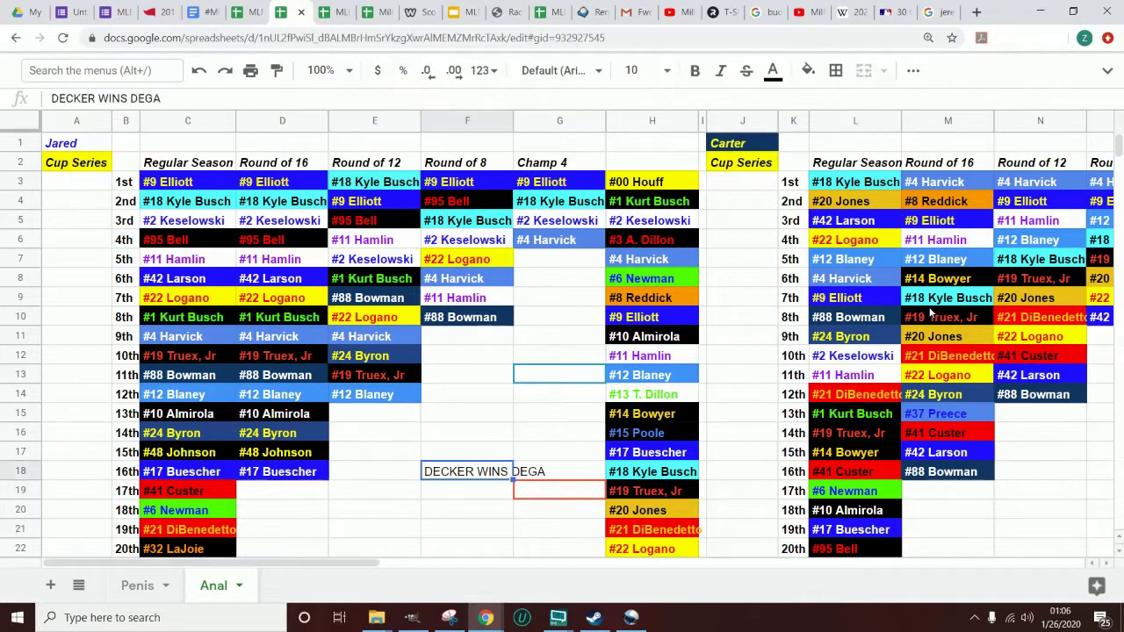
{"action": "key", "text": "Right"}
{"action": "key", "text": "Up"}
{"action": "key", "text": "Up"}
{"action": "key", "text": "Up"}
{"action": "key", "text": "Up"}
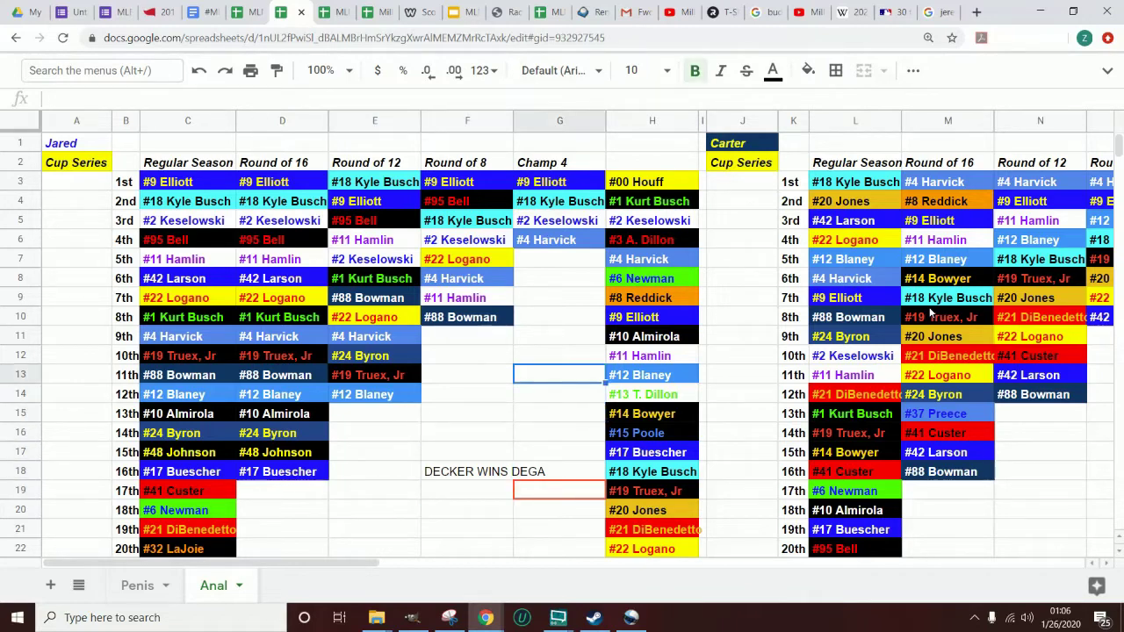
{"action": "key", "text": "Down"}
{"action": "key", "text": "Down"}
{"action": "key", "text": "Down"}
{"action": "key", "text": "Down"}
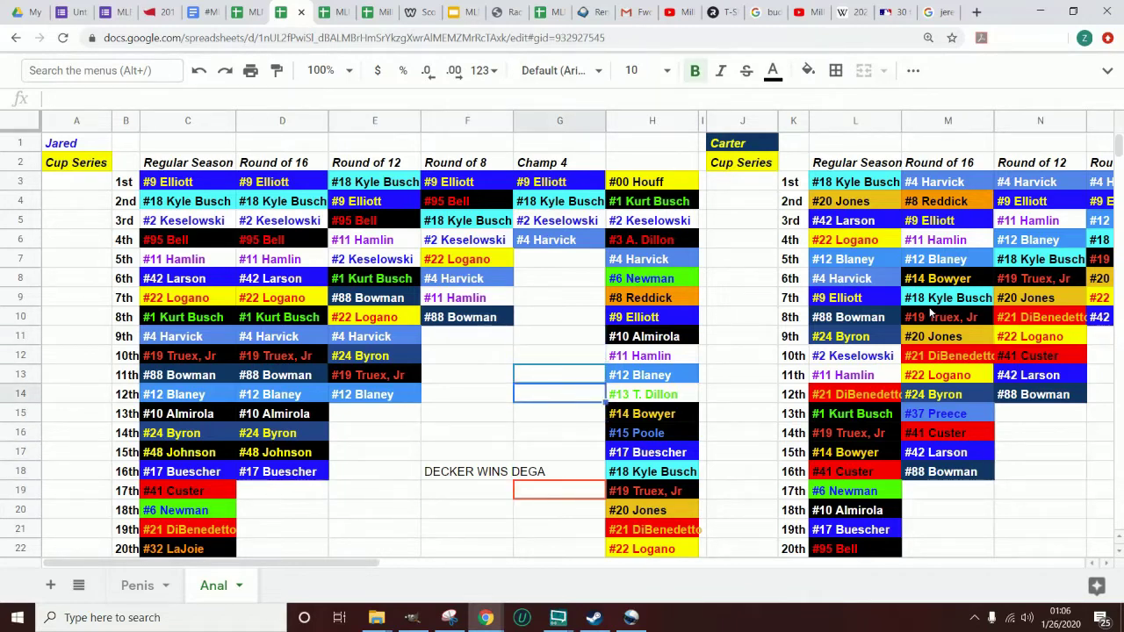
{"action": "key", "text": "Left"}
{"action": "key", "text": "Down"}
{"action": "key", "text": "Down"}
{"action": "key", "text": "Down"}
{"action": "key", "text": "Down"}
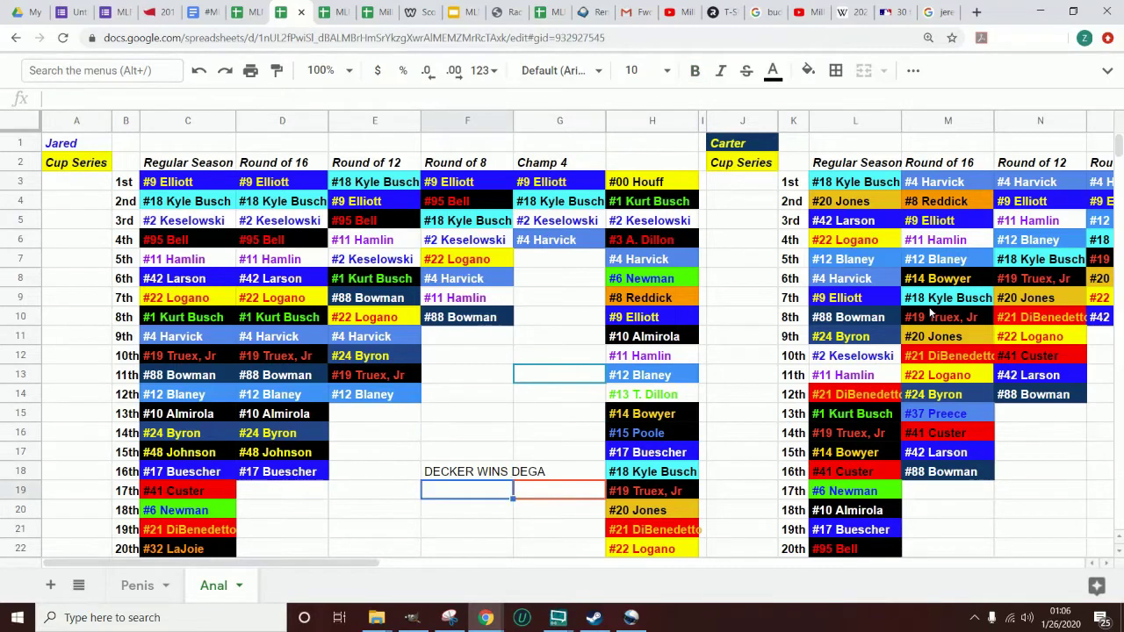
{"action": "key", "text": "Left"}
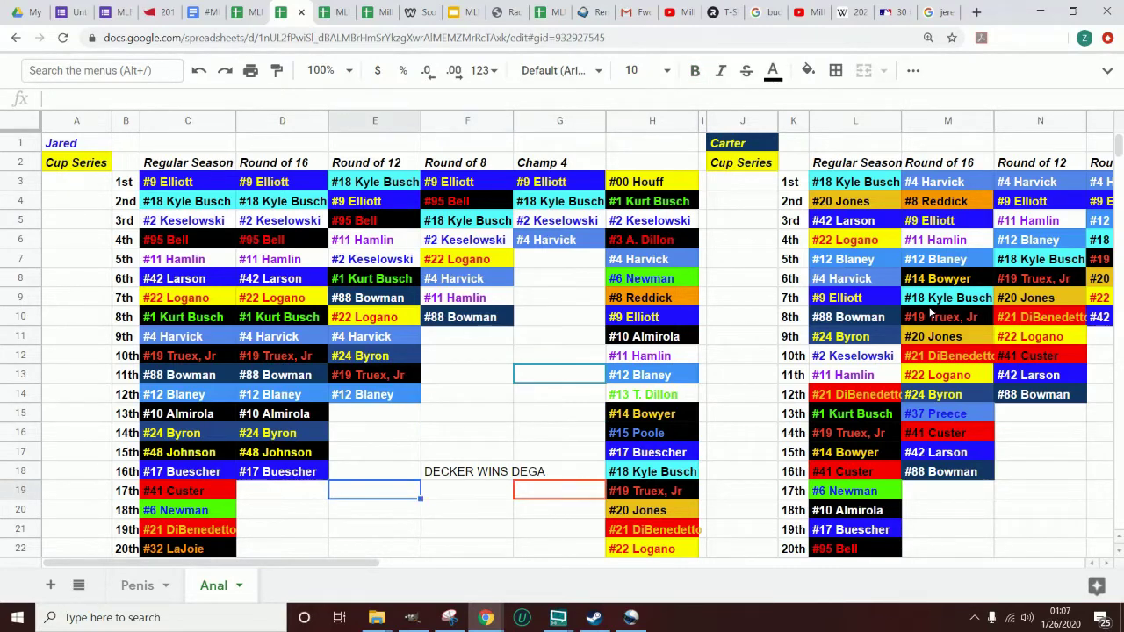
{"action": "key", "text": "Right"}
{"action": "key", "text": "Up"}
{"action": "key", "text": "Up"}
{"action": "key", "text": "Up"}
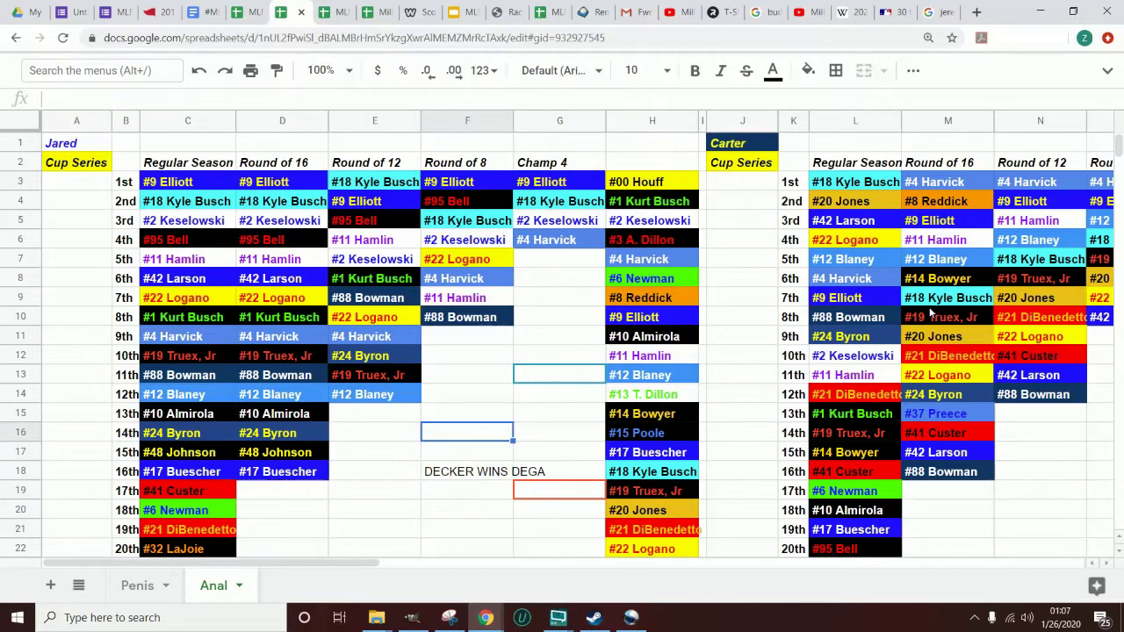
{"action": "key", "text": "Right"}
{"action": "key", "text": "Up"}
{"action": "key", "text": "Up"}
{"action": "key", "text": "Up"}
{"action": "key", "text": "Up"}
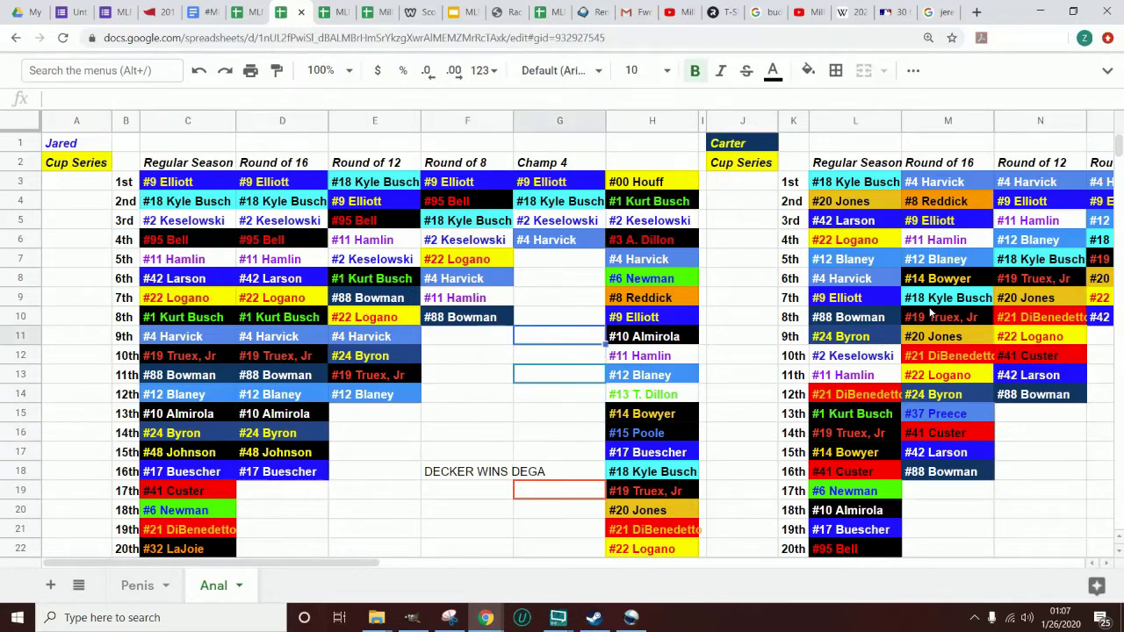
{"action": "key", "text": "Down"}
{"action": "key", "text": "Down"}
{"action": "key", "text": "Down"}
{"action": "key", "text": "Down"}
{"action": "key", "text": "Left"}
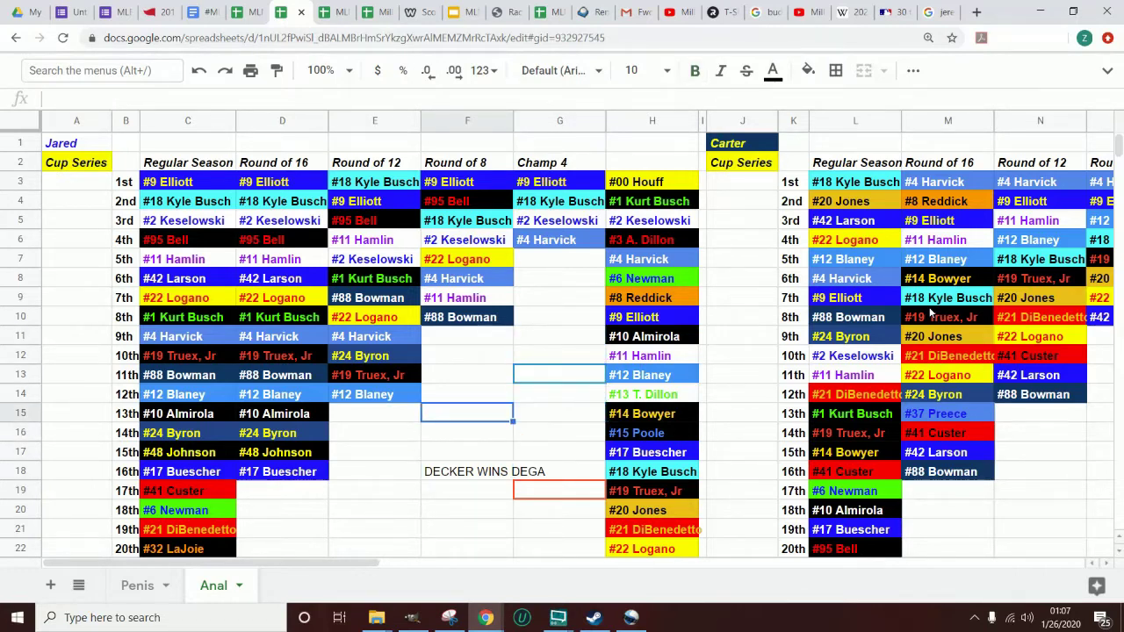
{"action": "key", "text": "Down"}
{"action": "key", "text": "Down"}
{"action": "key", "text": "Down"}
{"action": "key", "text": "Down"}
{"action": "key", "text": "Left"}
{"action": "key", "text": "Down"}
{"action": "key", "text": "Down"}
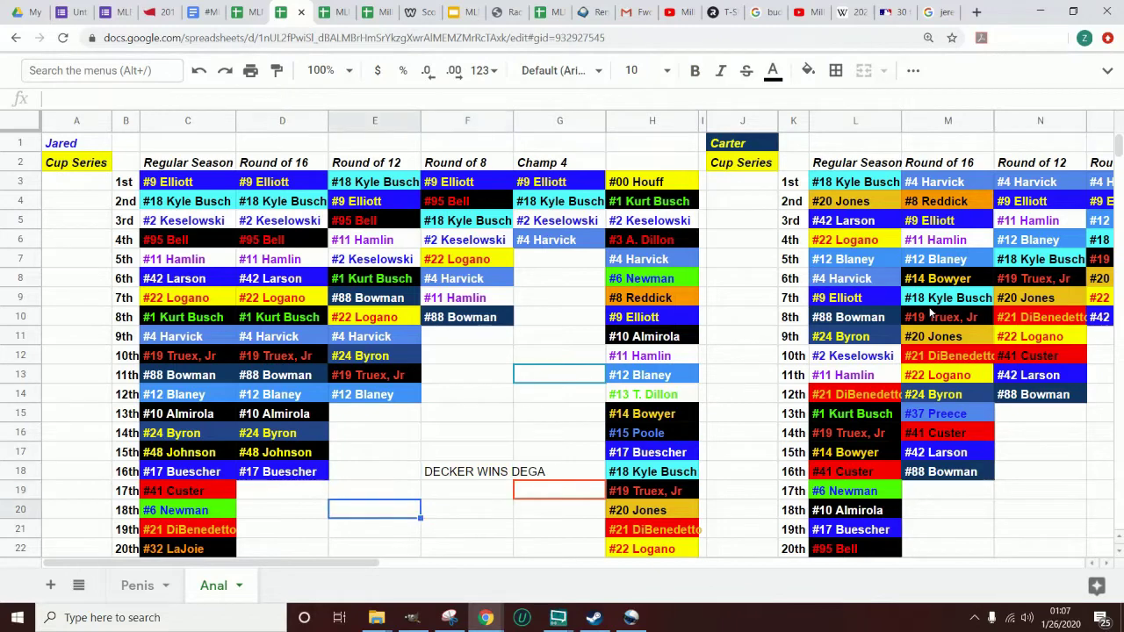
{"action": "key", "text": "Up"}
{"action": "key", "text": "Up"}
{"action": "key", "text": "Right"}
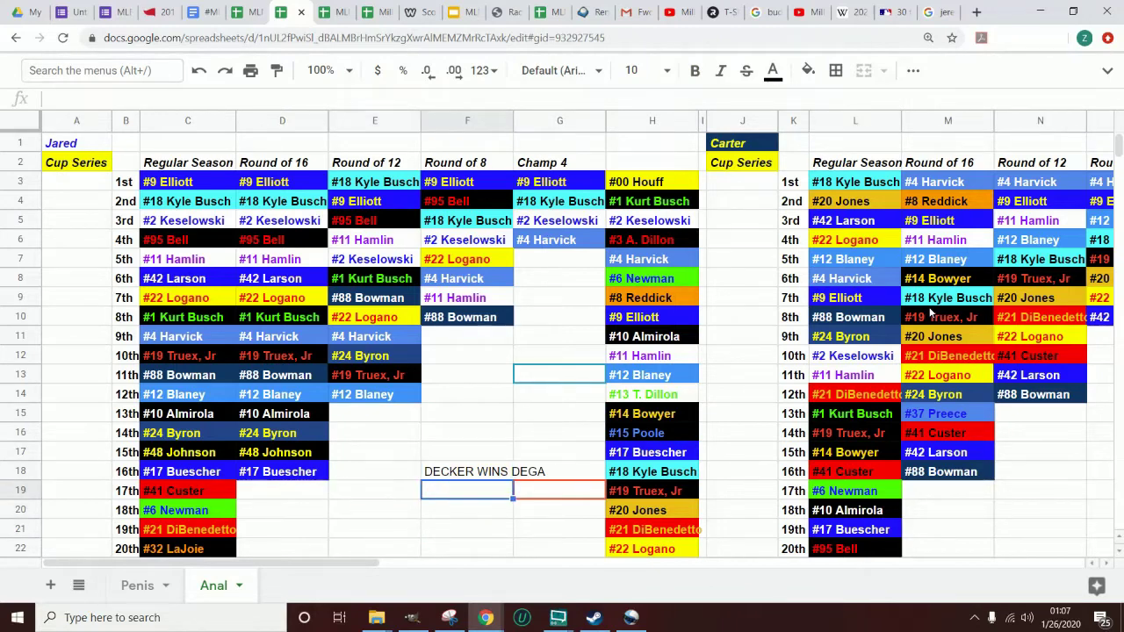
{"action": "key", "text": "Up"}
{"action": "key", "text": "Up"}
{"action": "key", "text": "Up"}
{"action": "key", "text": "Up"}
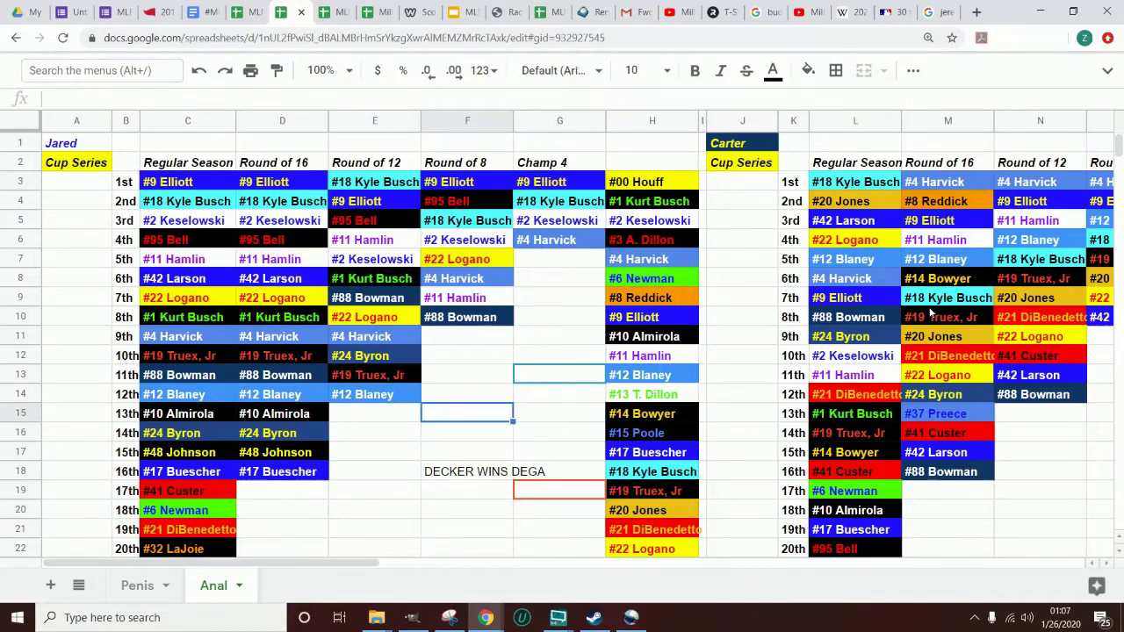
{"action": "key", "text": "Right"}
{"action": "key", "text": "Up"}
{"action": "key", "text": "Up"}
{"action": "key", "text": "Up"}
{"action": "key", "text": "Up"}
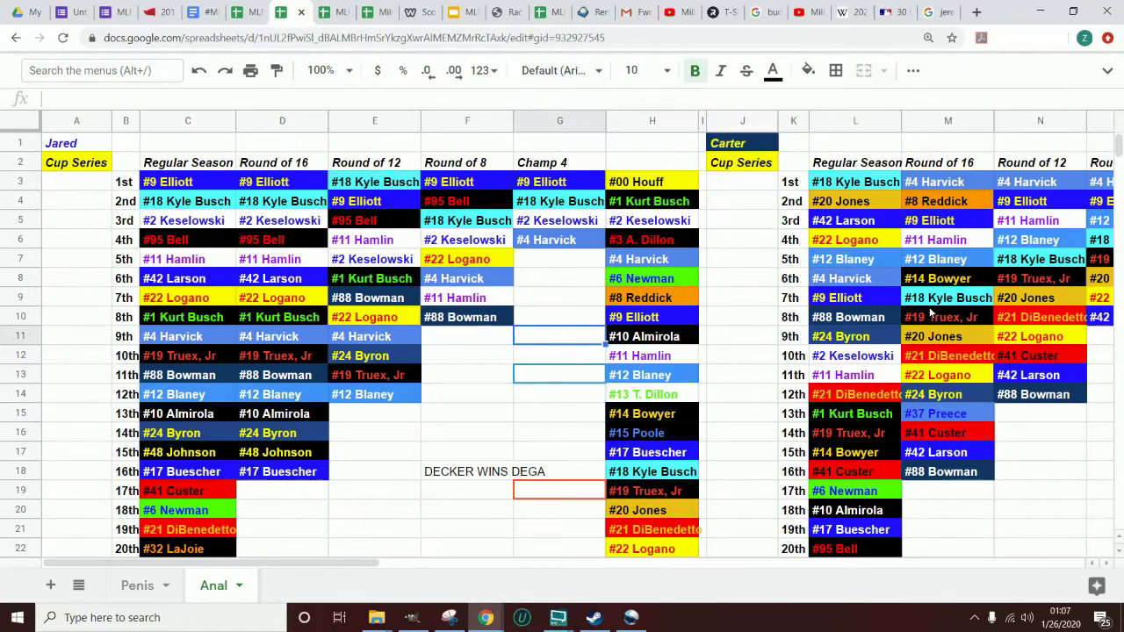
{"action": "key", "text": "Down"}
{"action": "key", "text": "Down"}
{"action": "key", "text": "Down"}
{"action": "key", "text": "Down"}
{"action": "key", "text": "Left"}
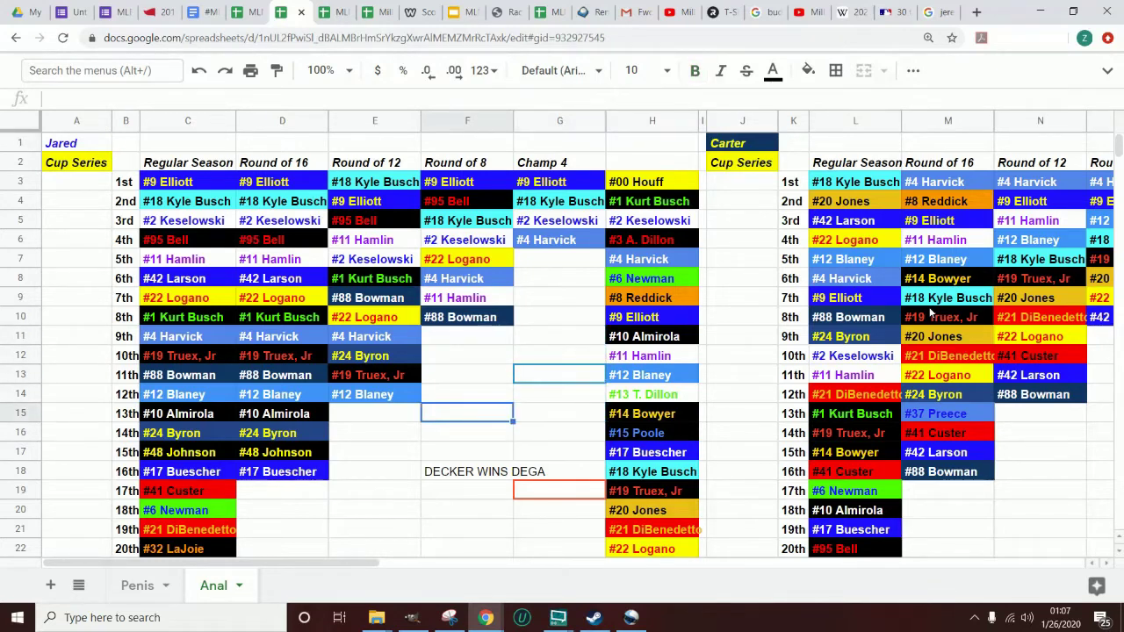
{"action": "key", "text": "Down"}
{"action": "key", "text": "Down"}
{"action": "key", "text": "Down"}
{"action": "key", "text": "Down"}
{"action": "key", "text": "Left"}
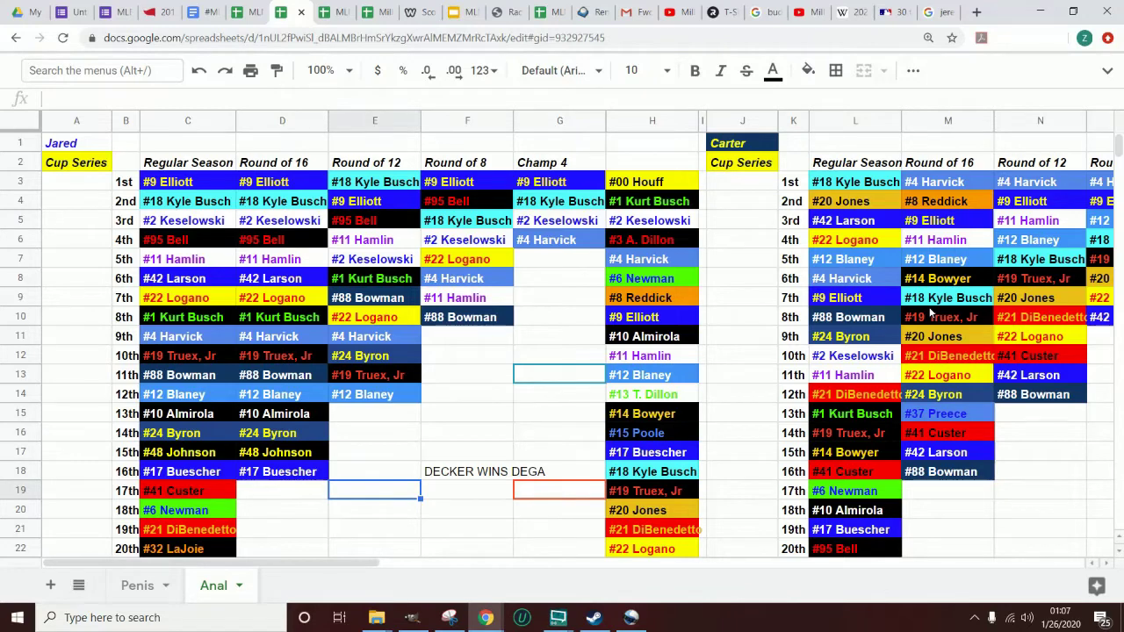
{"action": "key", "text": "Right"}
{"action": "key", "text": "Up"}
{"action": "key", "text": "Up"}
{"action": "key", "text": "Up"}
{"action": "key", "text": "Up"}
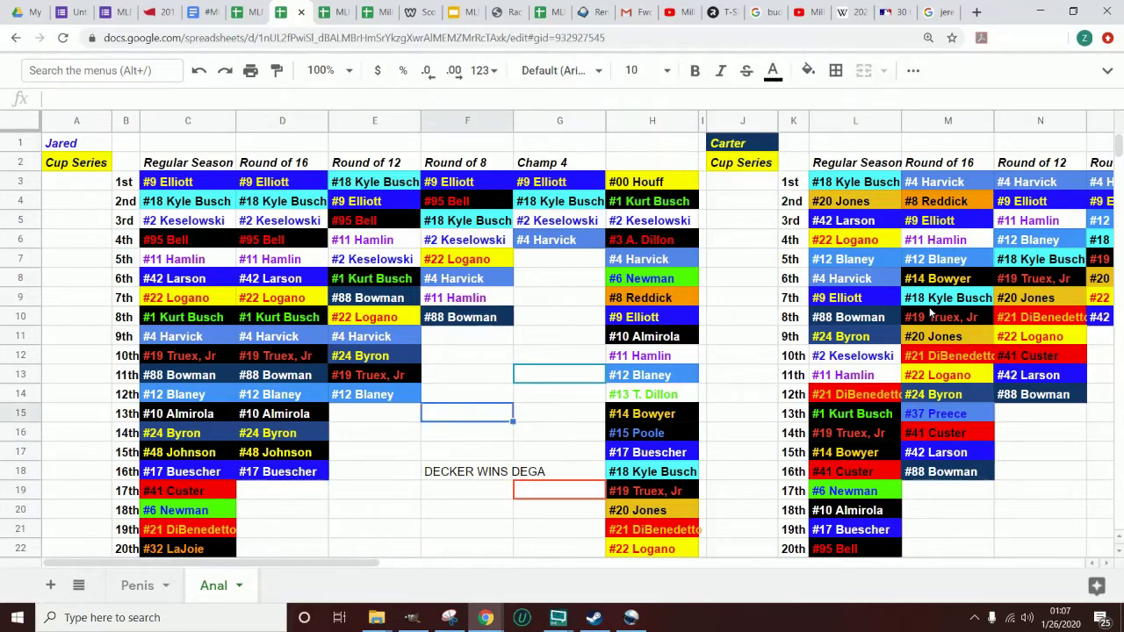
{"action": "key", "text": "Right"}
{"action": "key", "text": "Up"}
{"action": "key", "text": "Up"}
{"action": "key", "text": "Up"}
{"action": "key", "text": "Up"}
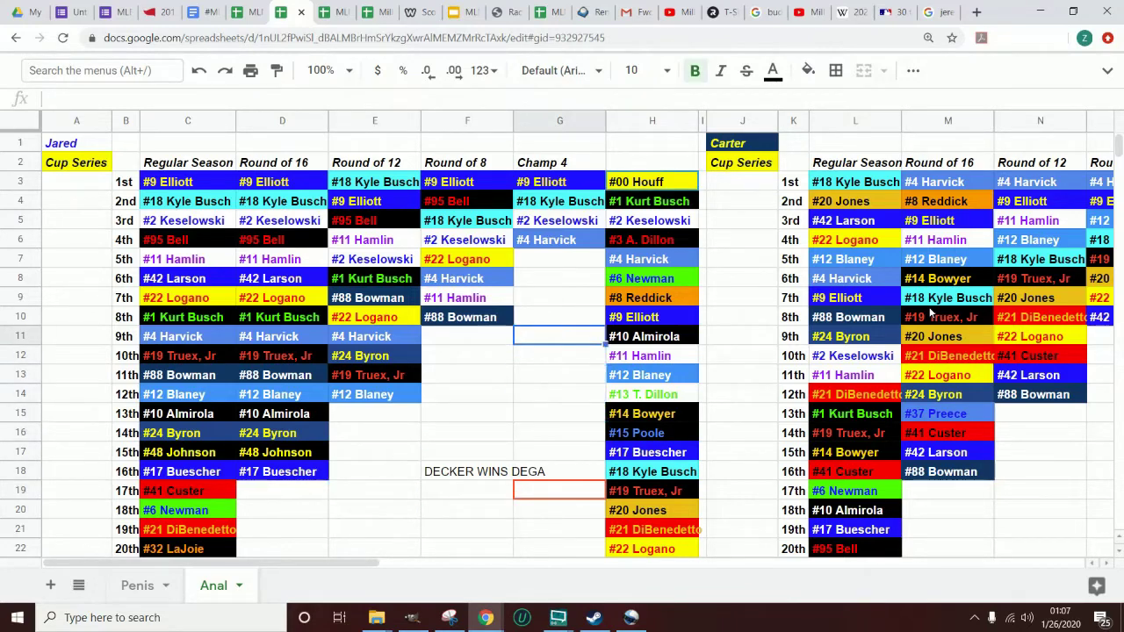
{"action": "key", "text": "Down"}
{"action": "key", "text": "Down"}
{"action": "key", "text": "Down"}
{"action": "key", "text": "Down"}
{"action": "key", "text": "Left"}
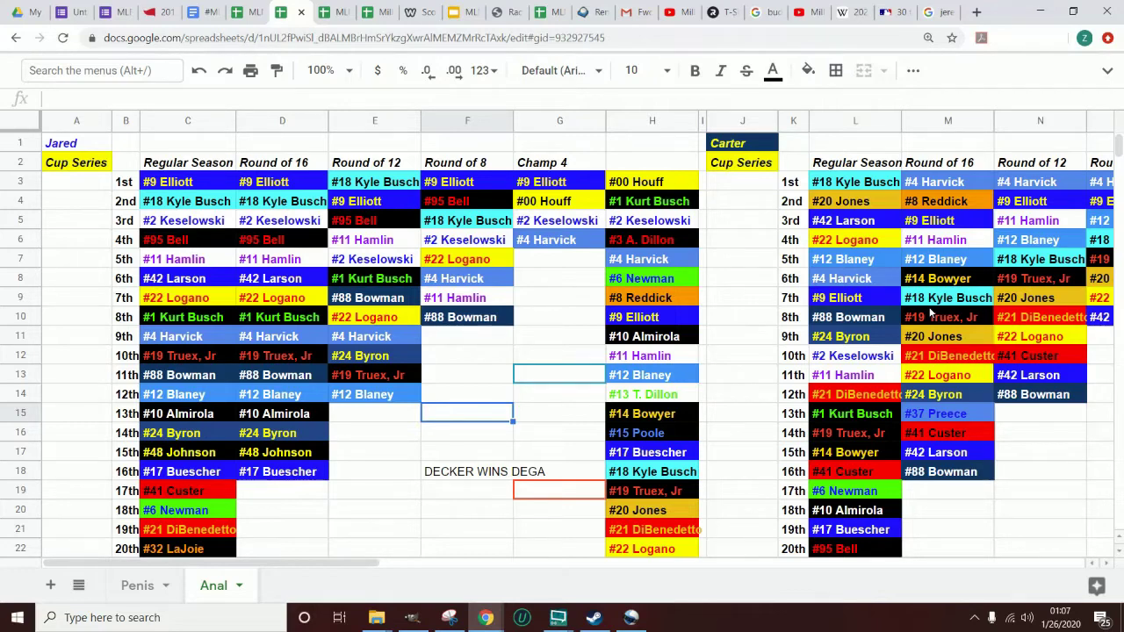
{"action": "key", "text": "Down"}
{"action": "key", "text": "Down"}
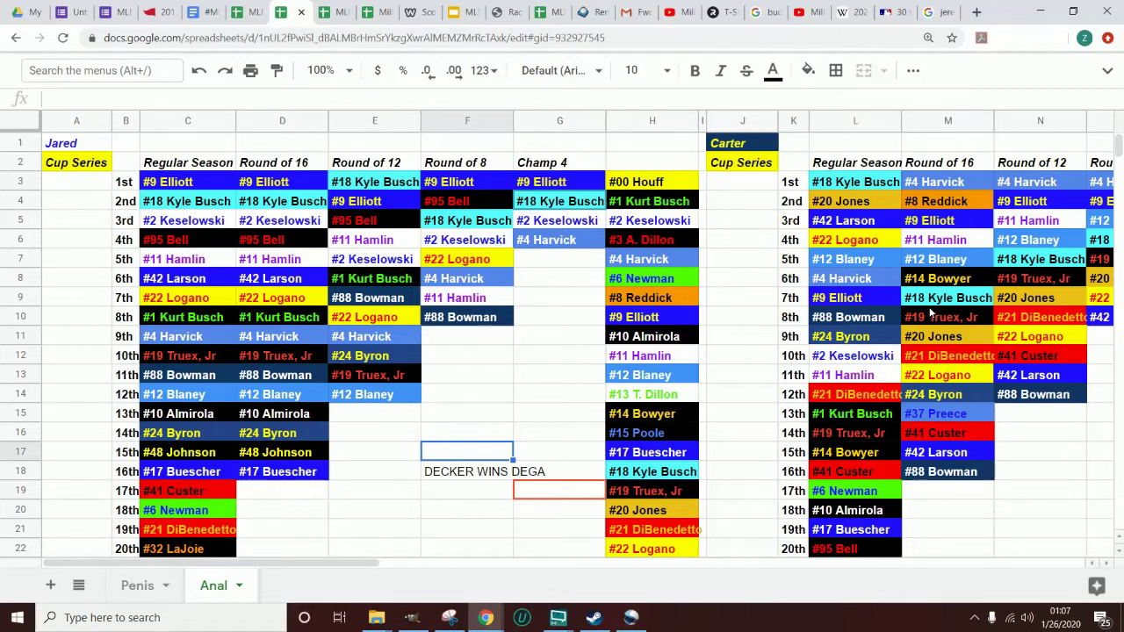
{"action": "key", "text": "Up"}
{"action": "key", "text": "Up"}
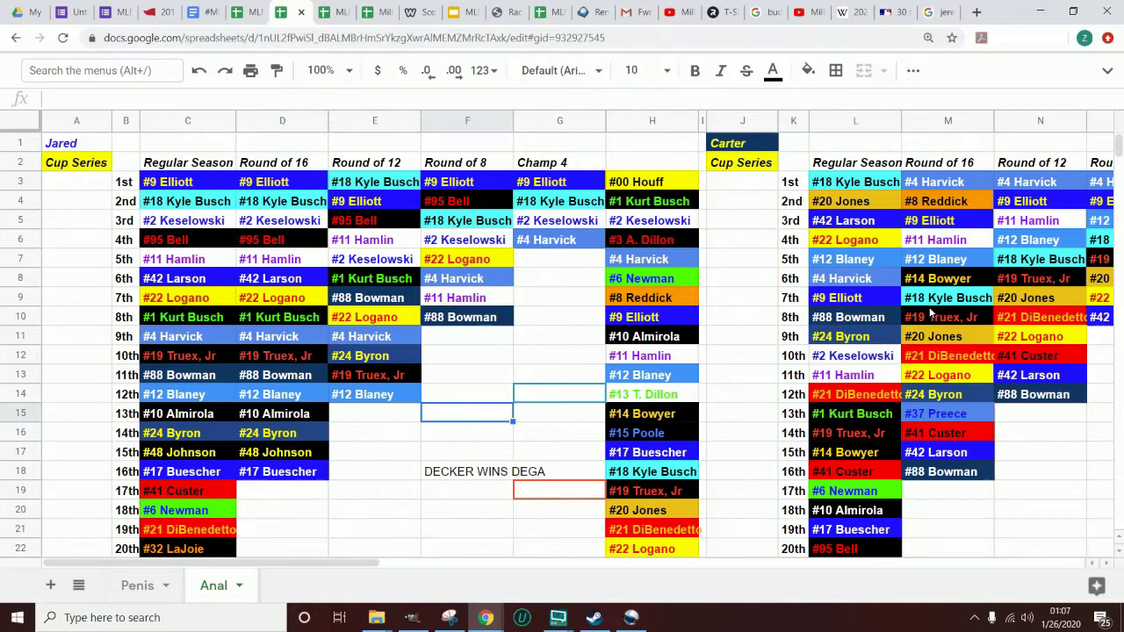
{"action": "key", "text": "Down"}
{"action": "key", "text": "Down"}
{"action": "key", "text": "Down"}
{"action": "key", "text": "Down"}
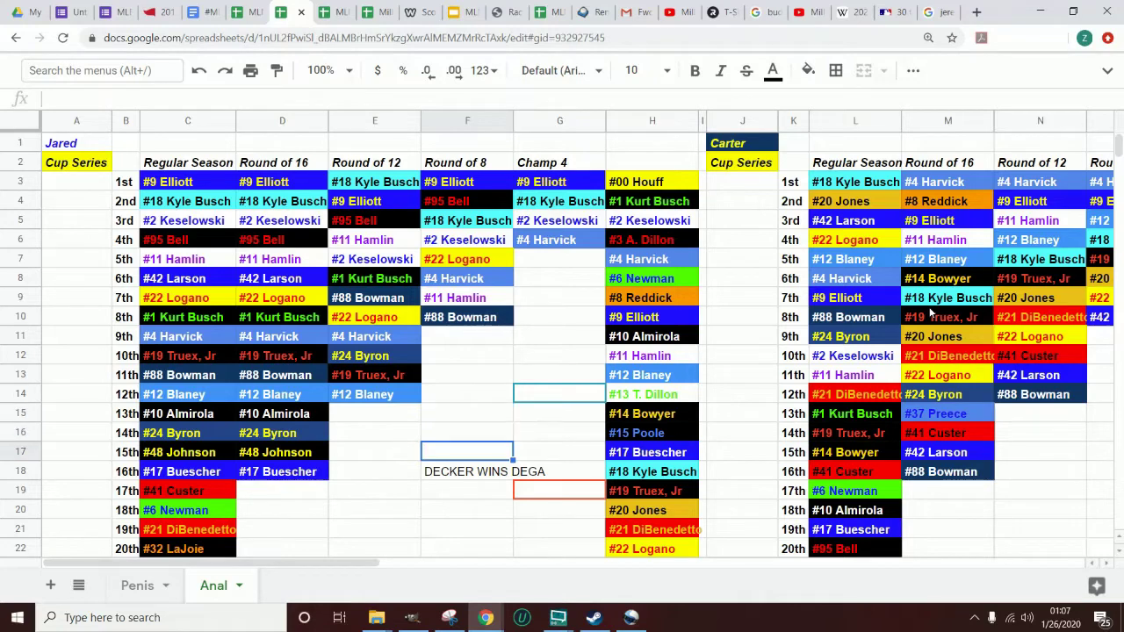
{"action": "key", "text": "Left"}
{"action": "key", "text": "Right"}
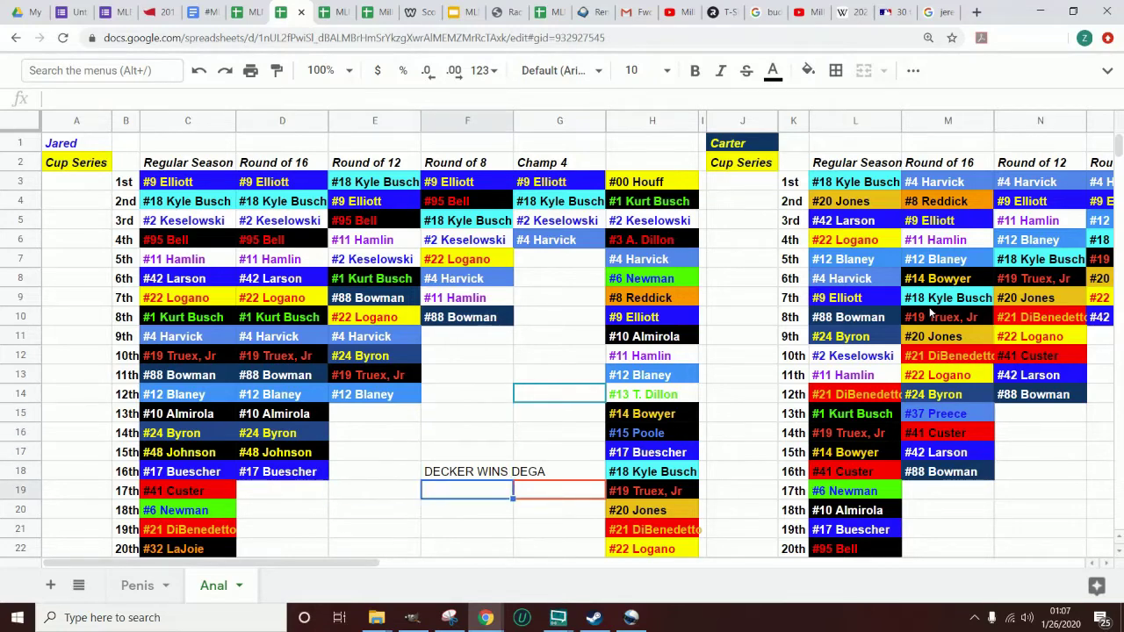
{"action": "key", "text": "Right"}
{"action": "key", "text": "Left"}
{"action": "key", "text": "Up"}
{"action": "key", "text": "Up"}
{"action": "key", "text": "Up"}
{"action": "key", "text": "Up"}
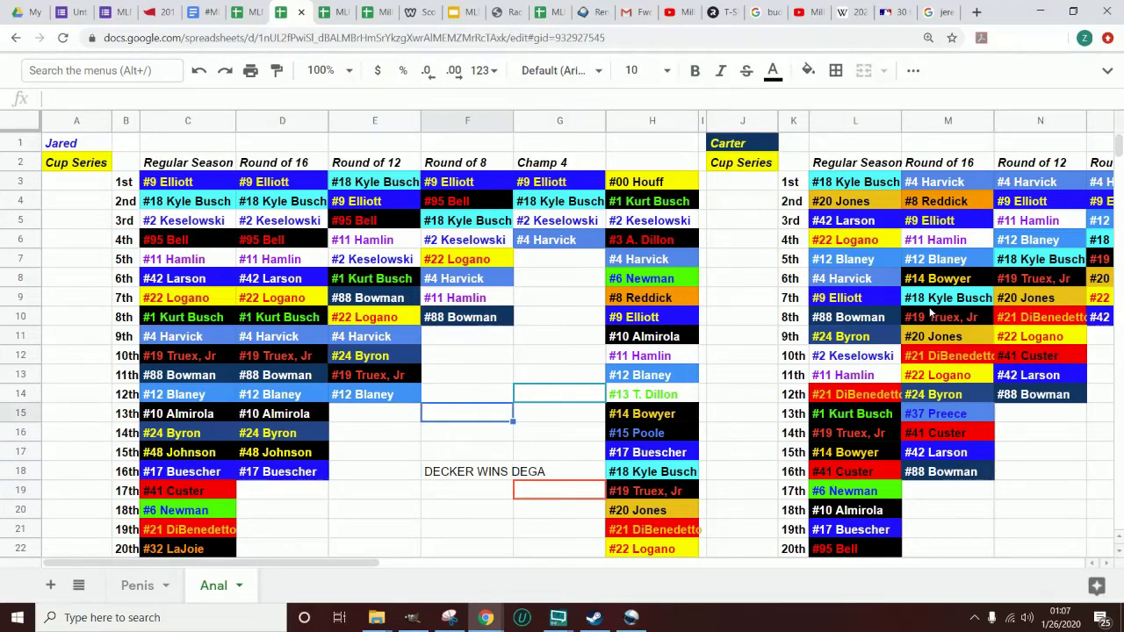
{"action": "key", "text": "Right"}
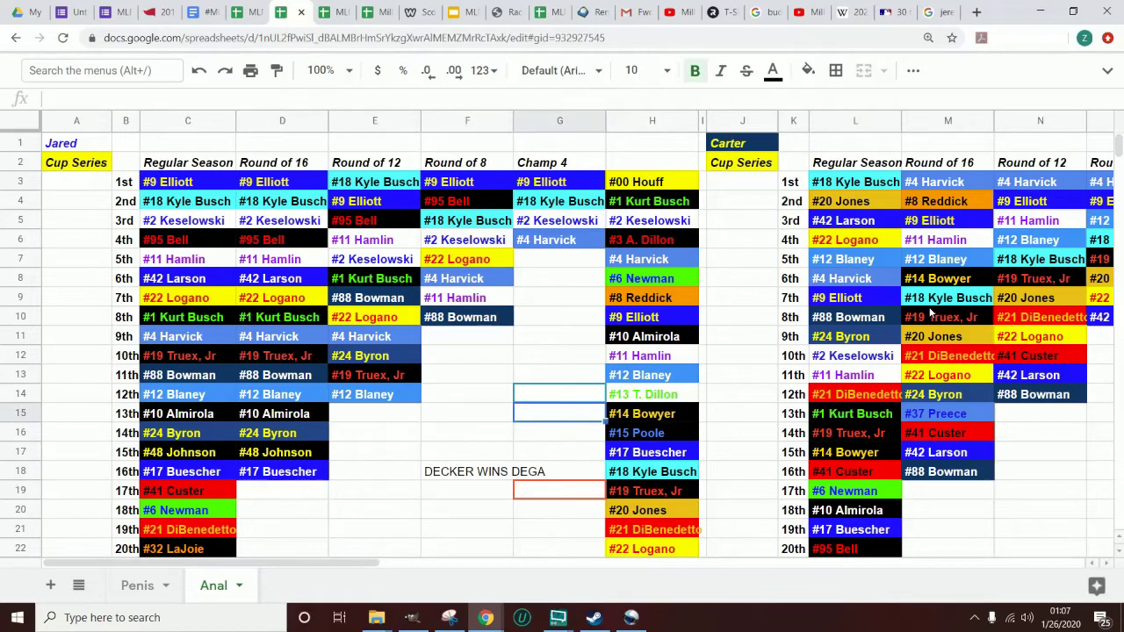
{"action": "key", "text": "Left"}
{"action": "key", "text": "Down"}
{"action": "key", "text": "Down"}
{"action": "key", "text": "Down"}
{"action": "key", "text": "Down"}
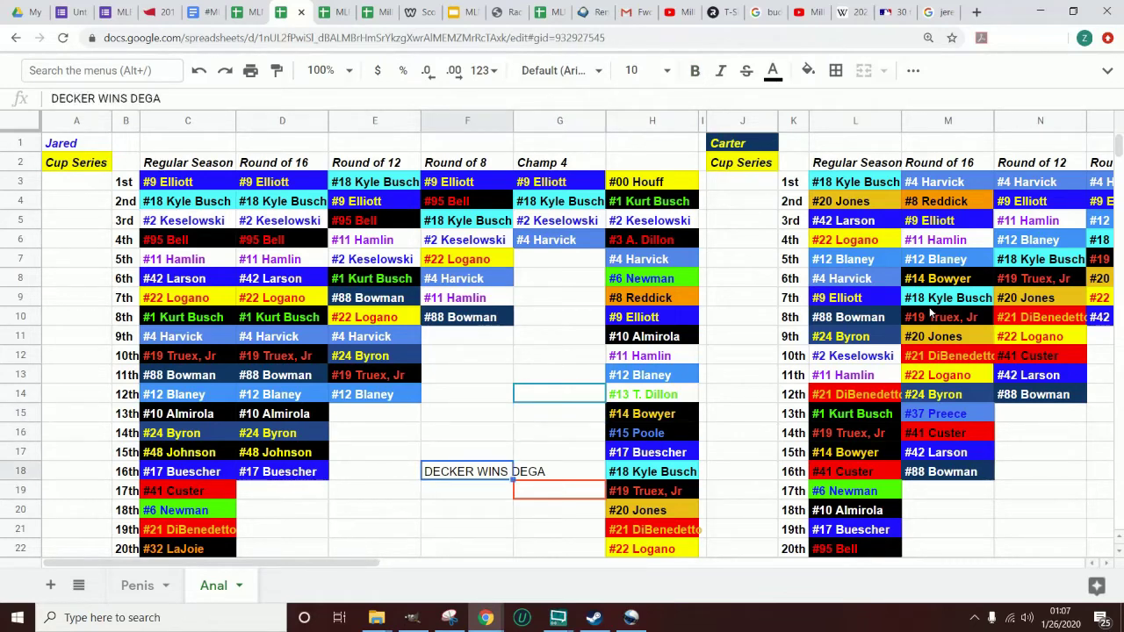
{"action": "key", "text": "Left"}
{"action": "key", "text": "Right"}
{"action": "key", "text": "Up"}
{"action": "key", "text": "Up"}
{"action": "key", "text": "Up"}
{"action": "key", "text": "Up"}
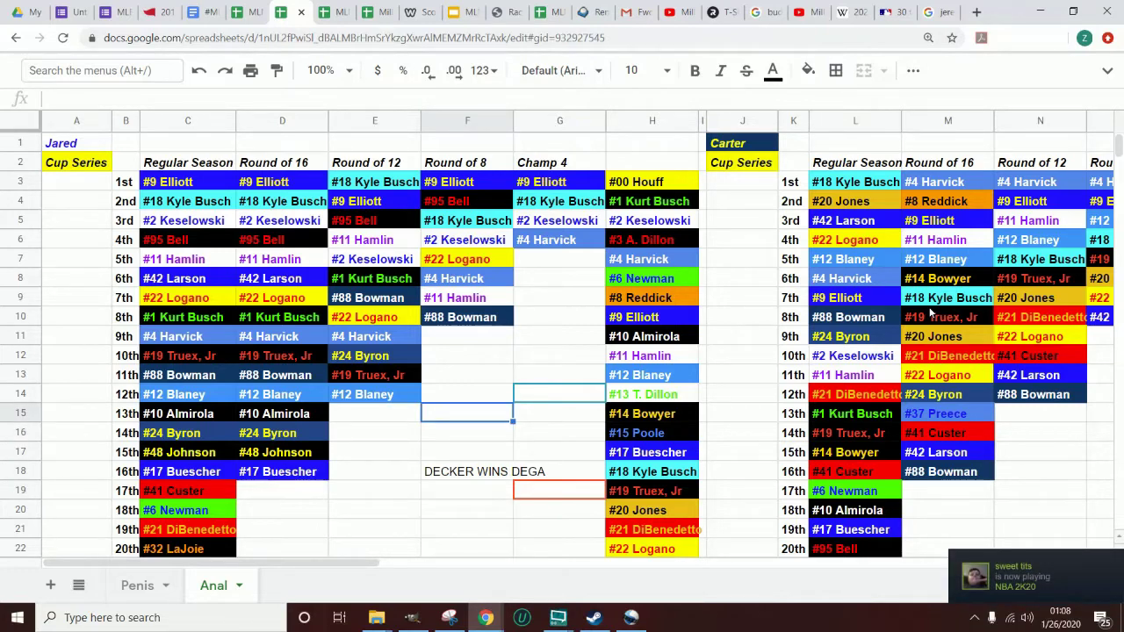
{"action": "key", "text": "Right"}
{"action": "key", "text": "Up"}
{"action": "key", "text": "Up"}
{"action": "key", "text": "Up"}
{"action": "key", "text": "Up"}
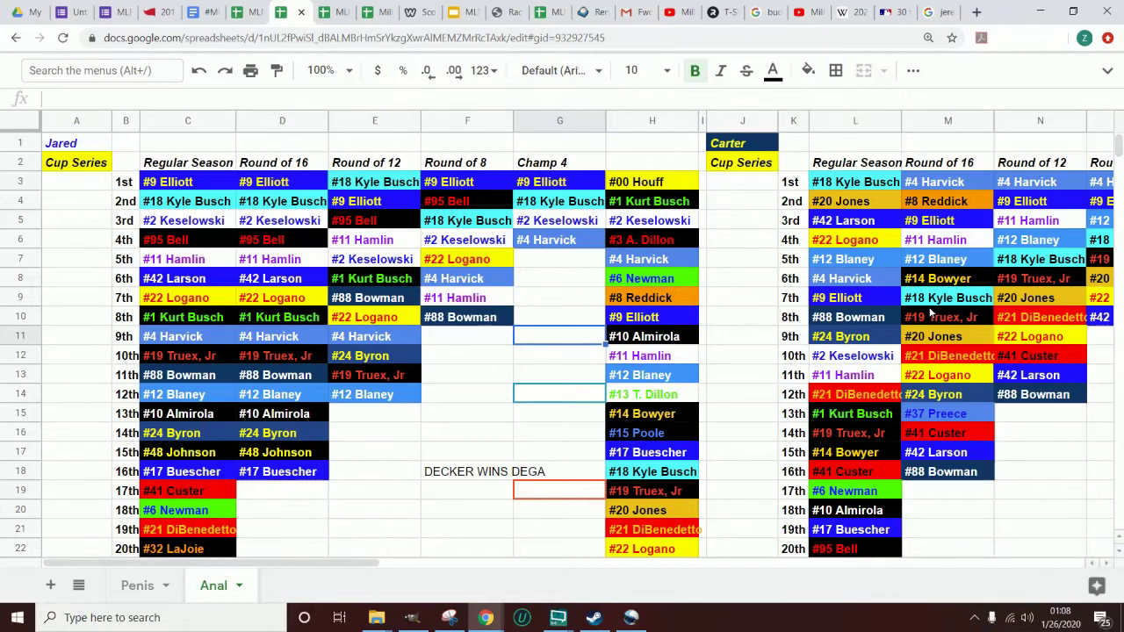
Review the first participant's Round of 16 picks in column D, from the 6th-place entry in cell D8 downward
{"action": "key", "text": "Left"}
{"action": "key", "text": "Left"}
{"action": "key", "text": "Left"}
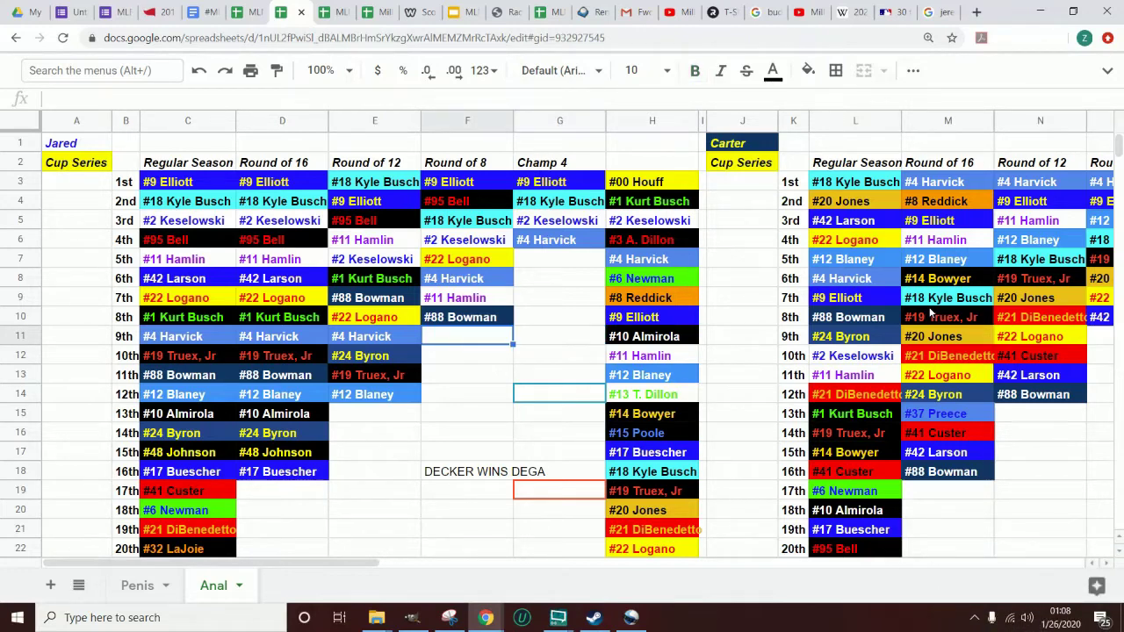
{"action": "key", "text": "Up"}
{"action": "key", "text": "Up"}
{"action": "key", "text": "Up"}
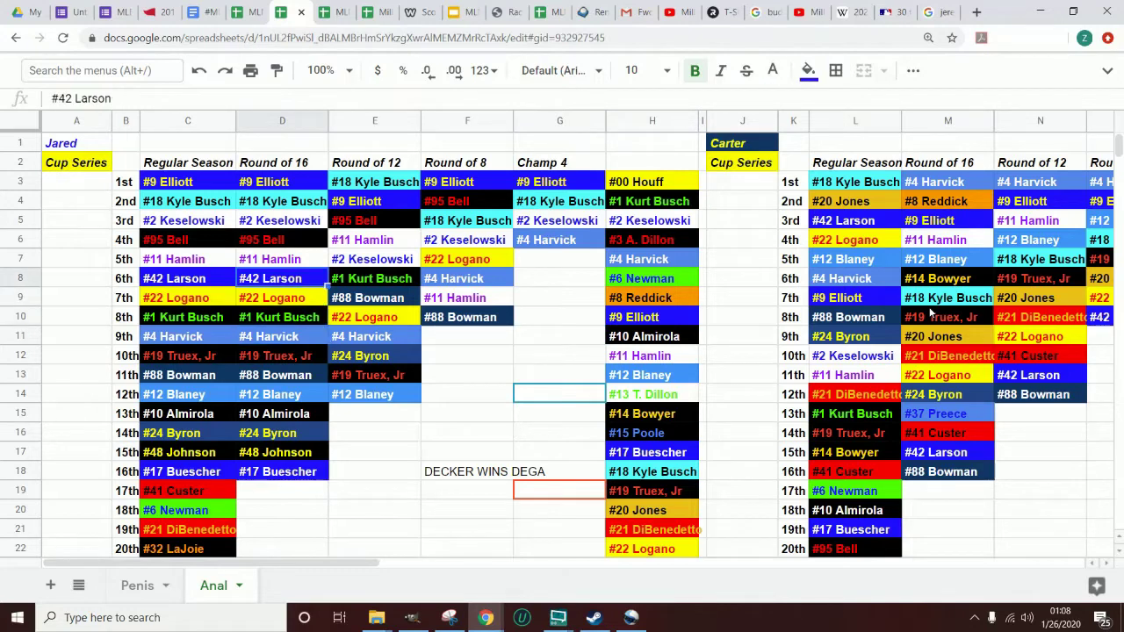
{"action": "key", "text": "Right"}
{"action": "key", "text": "Left"}
{"action": "key", "text": "Left"}
{"action": "key", "text": "Right"}
{"action": "key", "text": "Down"}
{"action": "key", "text": "Down"}
{"action": "key", "text": "Down"}
{"action": "key", "text": "Down"}
{"action": "key", "text": "Down"}
{"action": "key", "text": "Down"}
{"action": "key", "text": "Down"}
{"action": "key", "text": "Down"}
{"action": "key", "text": "Down"}
{"action": "key", "text": "Down"}
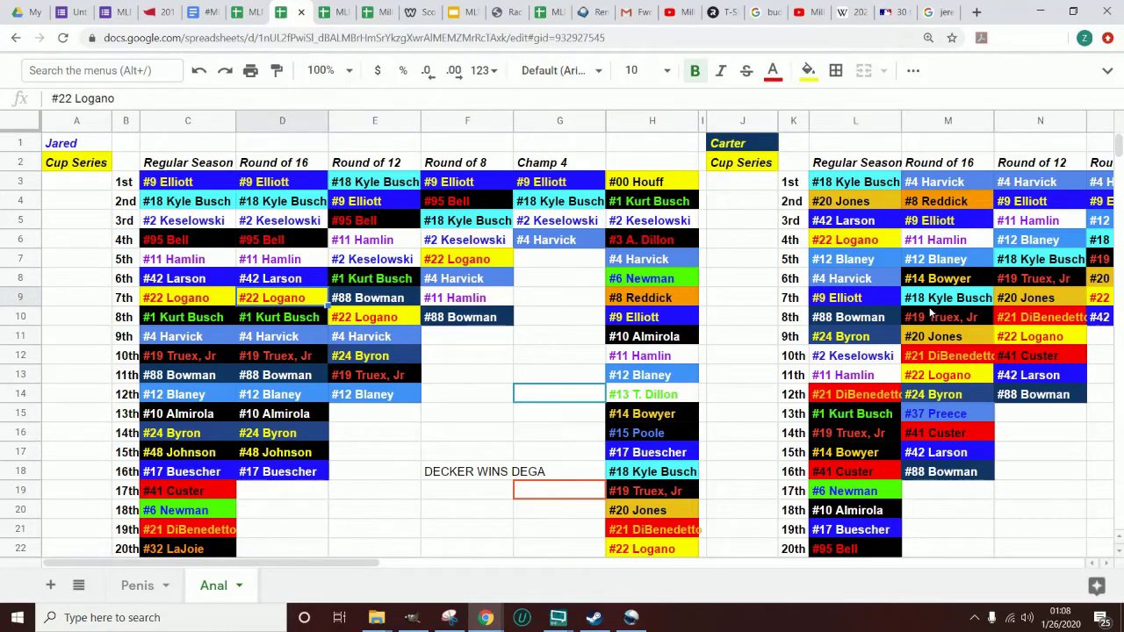
{"action": "key", "text": "Right"}
{"action": "key", "text": "Right"}
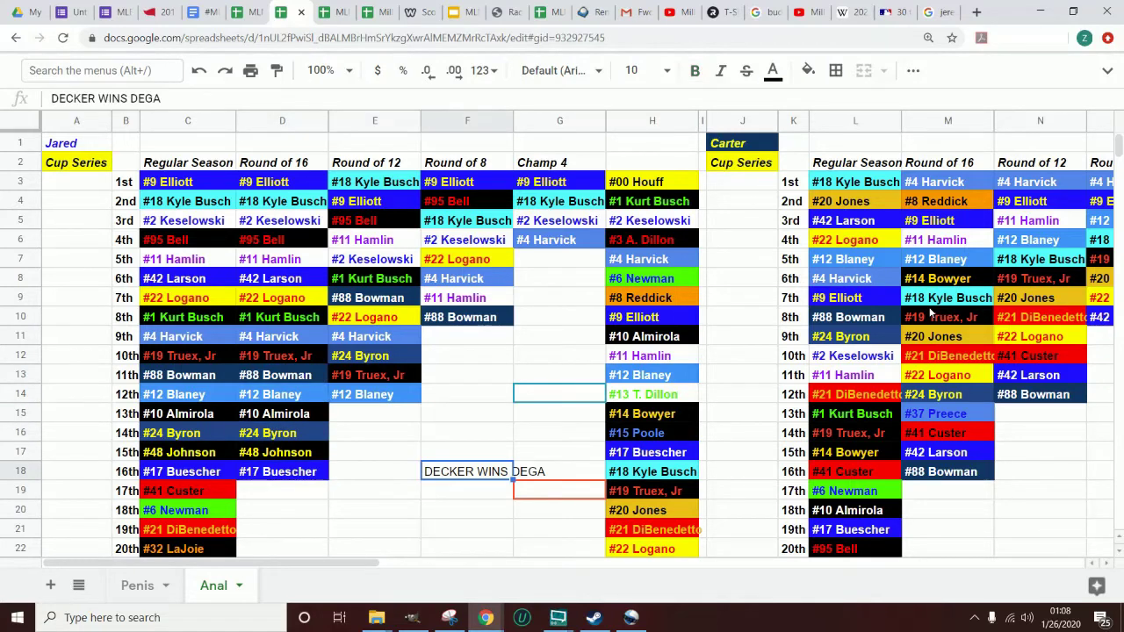
{"action": "key", "text": "Up"}
{"action": "key", "text": "Up"}
{"action": "key", "text": "Down"}
{"action": "key", "text": "Down"}
{"action": "key", "text": "Down"}
{"action": "key", "text": "Left"}
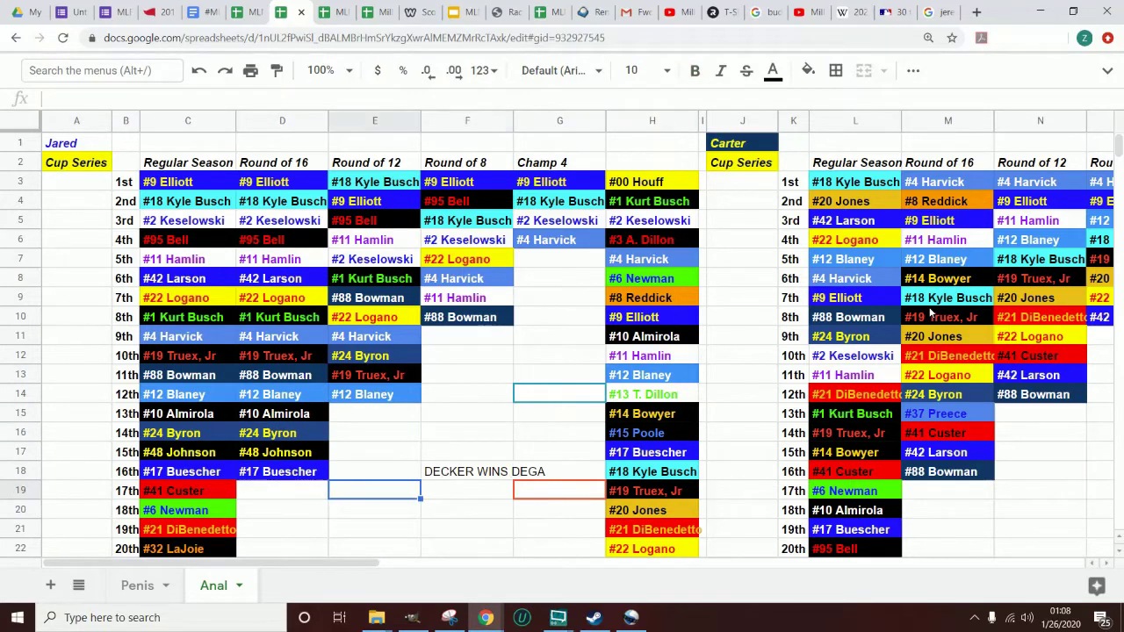
{"action": "key", "text": "Right"}
{"action": "key", "text": "Up"}
{"action": "key", "text": "Up"}
{"action": "key", "text": "Up"}
{"action": "key", "text": "Up"}
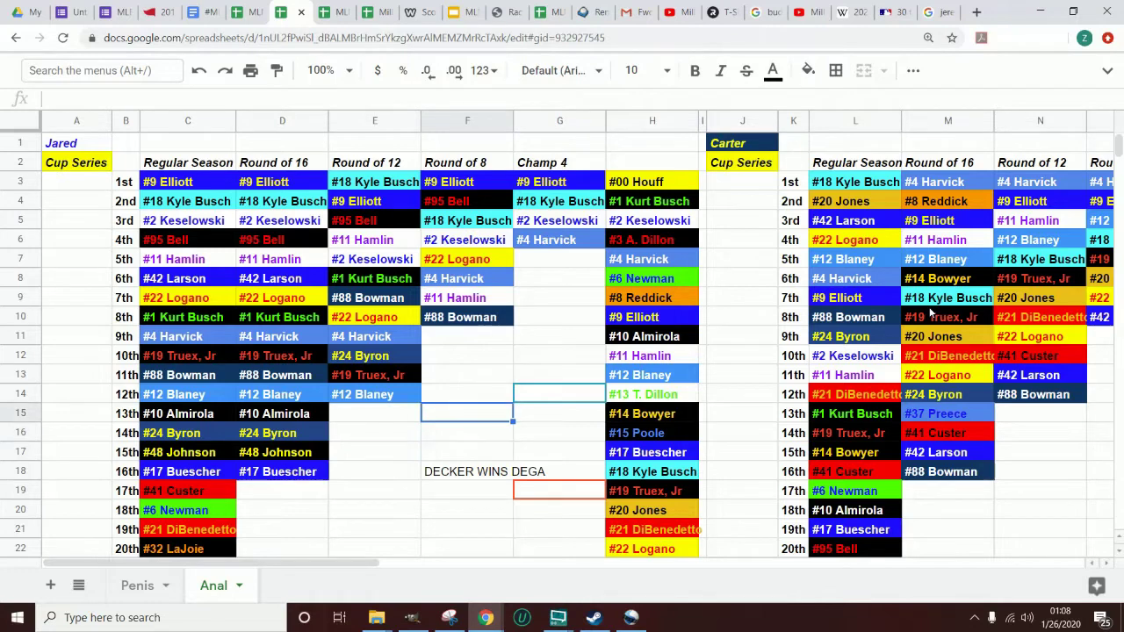
{"action": "key", "text": "Right"}
{"action": "key", "text": "Up"}
{"action": "key", "text": "Up"}
{"action": "key", "text": "Up"}
{"action": "key", "text": "Up"}
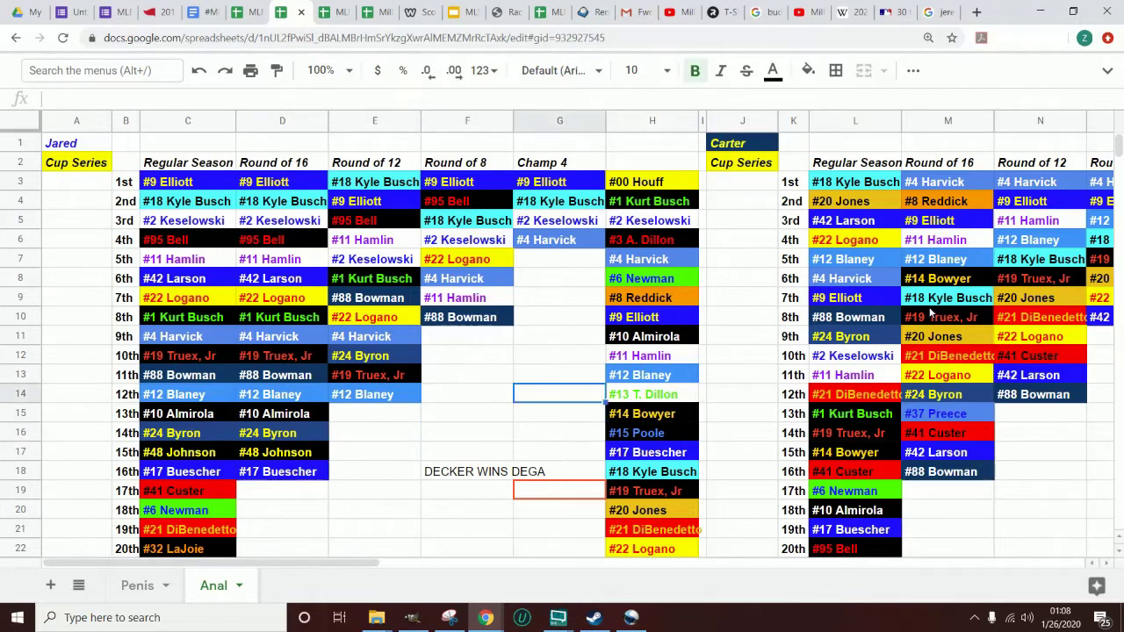
{"action": "key", "text": "Down"}
{"action": "key", "text": "Down"}
{"action": "key", "text": "Down"}
{"action": "key", "text": "Down"}
{"action": "key", "text": "Down"}
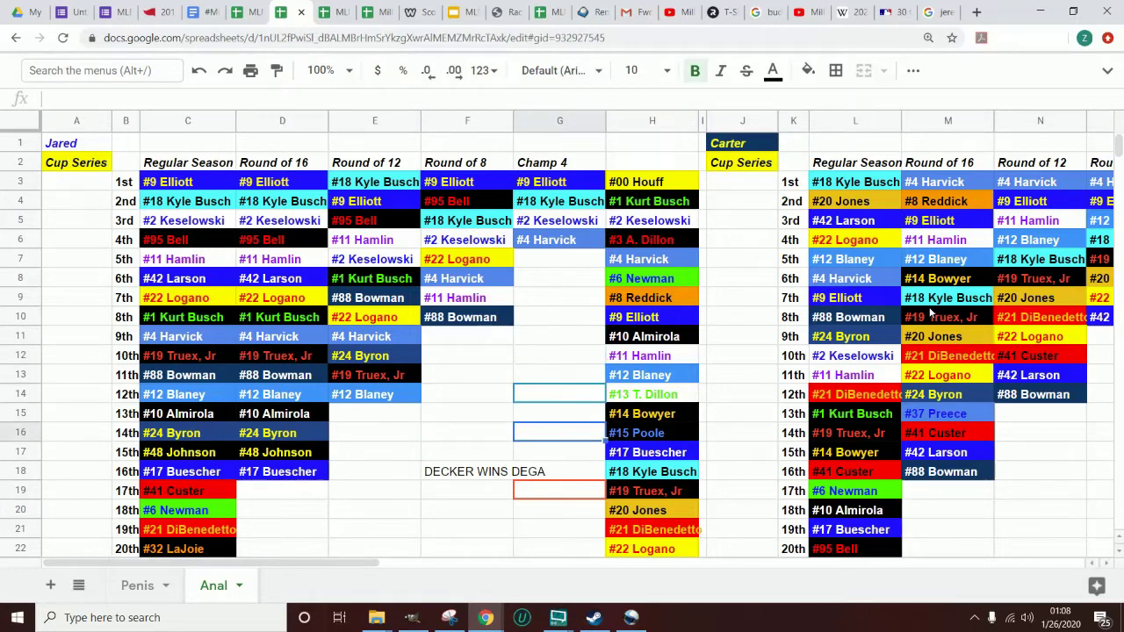
{"action": "key", "text": "Left"}
{"action": "key", "text": "Up"}
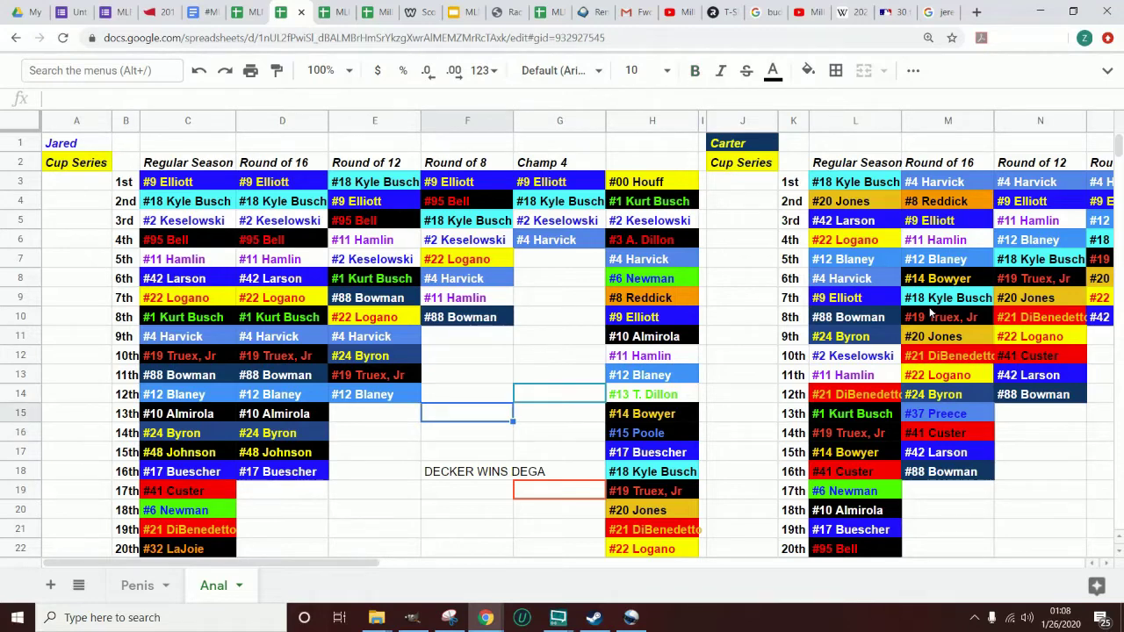
{"action": "key", "text": "Left"}
{"action": "key", "text": "Left"}
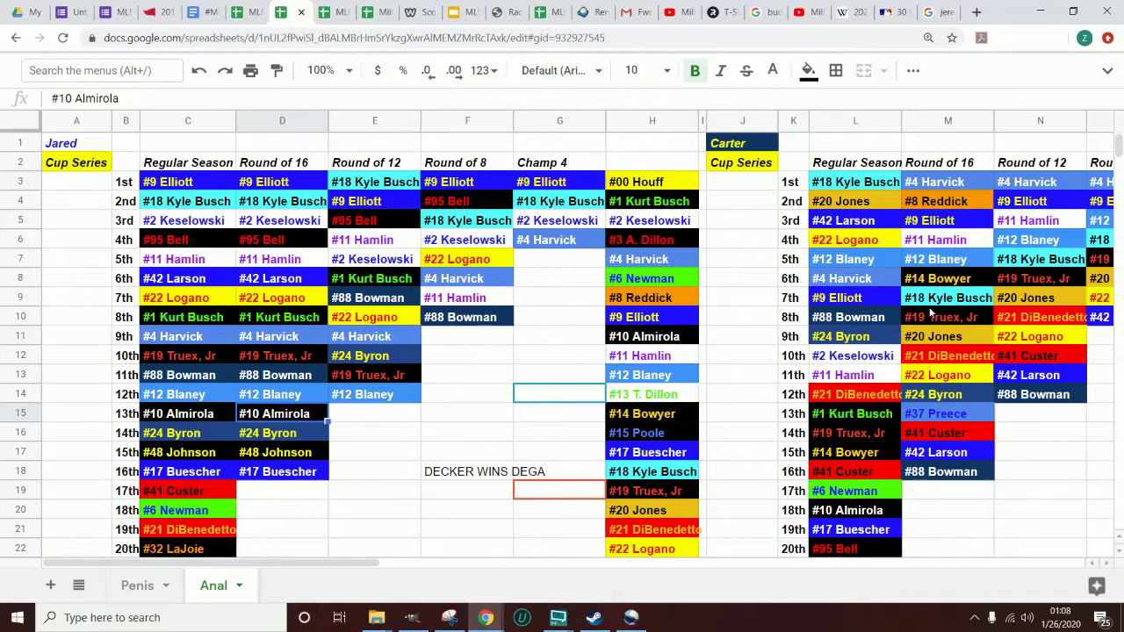
{"action": "key", "text": "Right"}
{"action": "key", "text": "Right"}
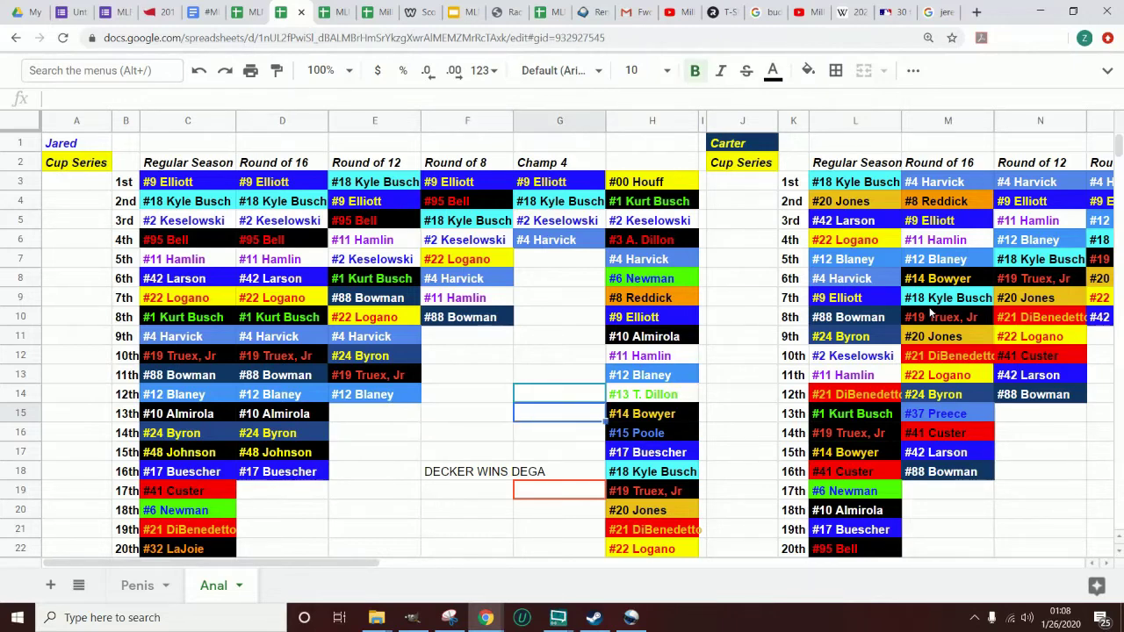
{"action": "key", "text": "Right"}
{"action": "key", "text": "Up"}
{"action": "key", "text": "Up"}
{"action": "key", "text": "Up"}
{"action": "key", "text": "Up"}
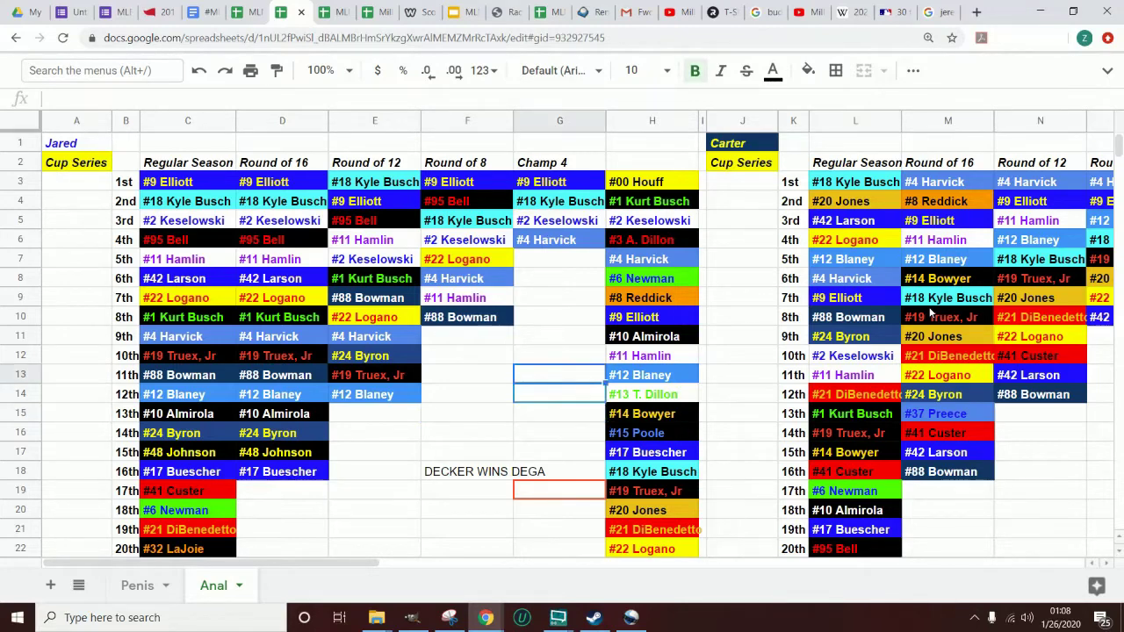
{"action": "key", "text": "Down"}
{"action": "key", "text": "Down"}
{"action": "key", "text": "Down"}
{"action": "key", "text": "Left"}
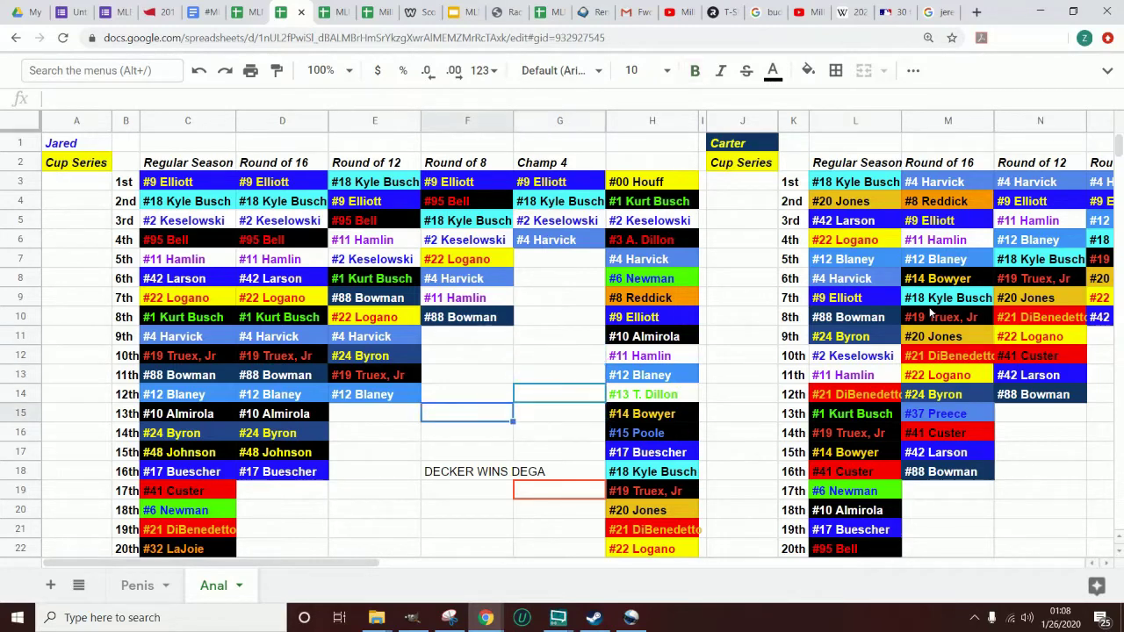
{"action": "key", "text": "Down"}
{"action": "key", "text": "Down"}
{"action": "key", "text": "Down"}
{"action": "key", "text": "Down"}
{"action": "key", "text": "Down"}
{"action": "key", "text": "Left"}
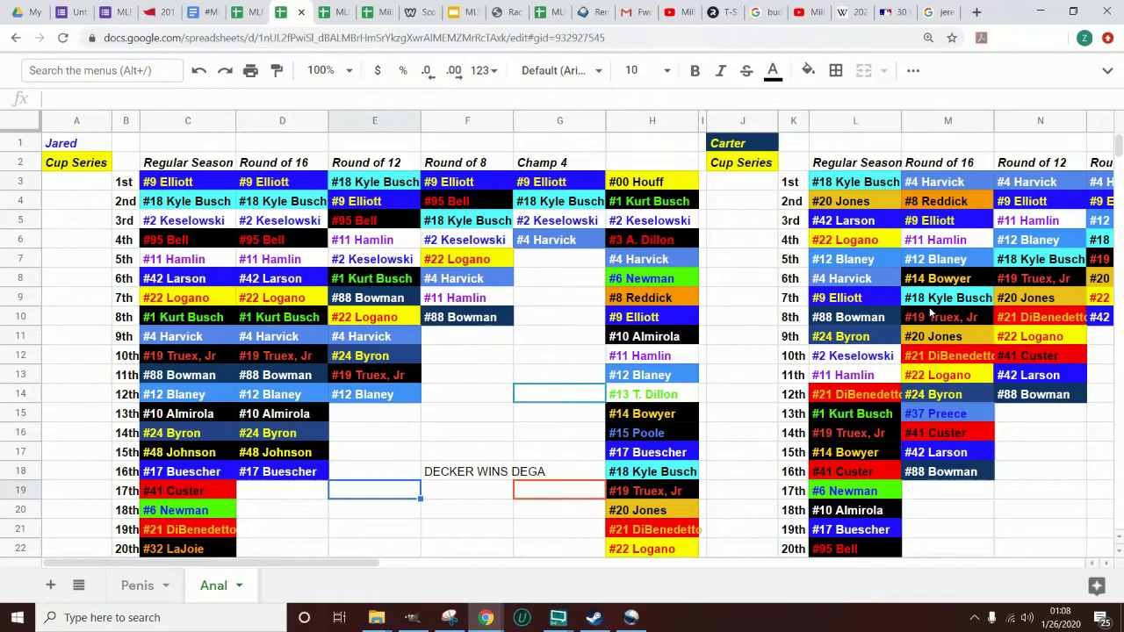
{"action": "key", "text": "Right"}
{"action": "key", "text": "Up"}
{"action": "key", "text": "Up"}
{"action": "key", "text": "Up"}
{"action": "key", "text": "Up"}
{"action": "key", "text": "Right"}
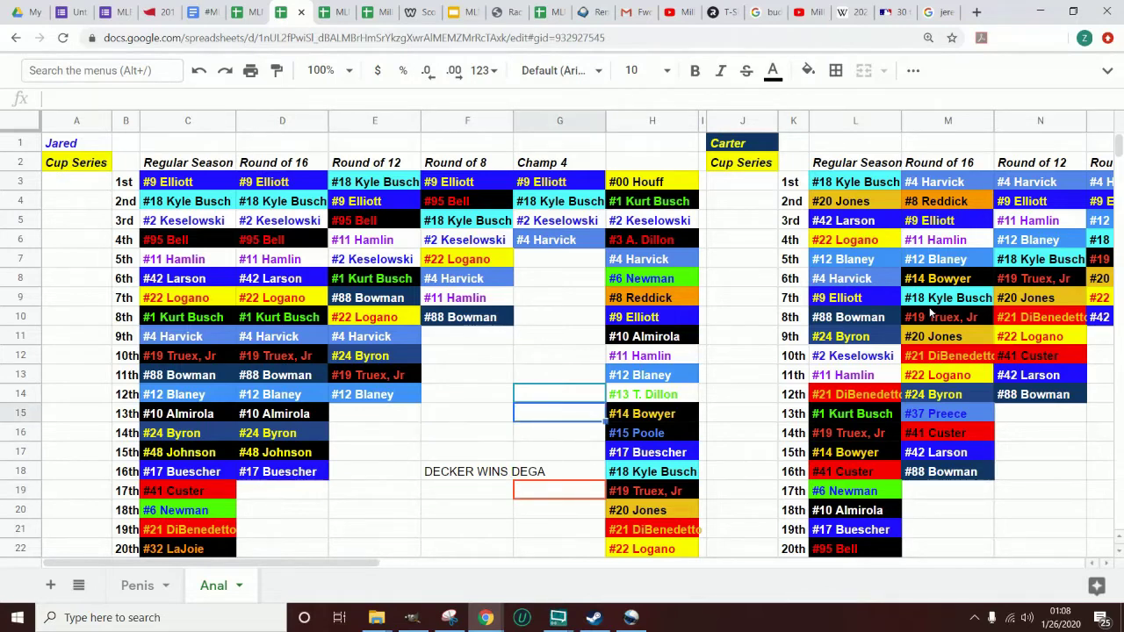
{"action": "key", "text": "Up"}
{"action": "key", "text": "Up"}
{"action": "key", "text": "Up"}
{"action": "key", "text": "Up"}
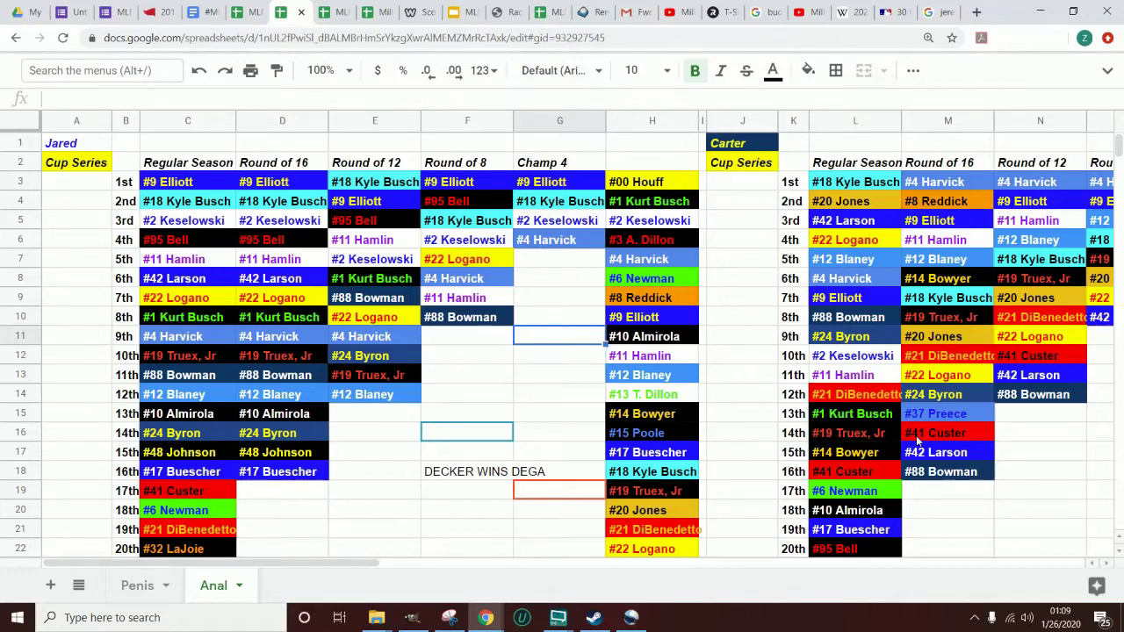
{"action": "key", "text": "Down"}
{"action": "key", "text": "Down"}
{"action": "key", "text": "Down"}
{"action": "key", "text": "Down"}
{"action": "key", "text": "Left"}
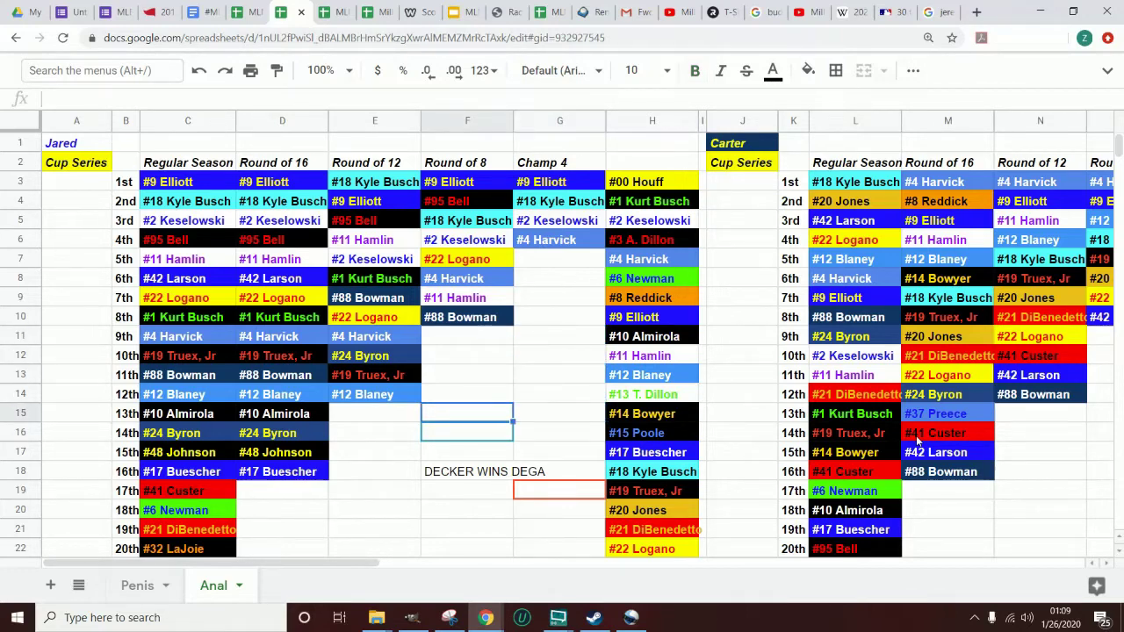
{"action": "key", "text": "Right"}
{"action": "key", "text": "Up"}
{"action": "key", "text": "Up"}
{"action": "key", "text": "Up"}
{"action": "key", "text": "Up"}
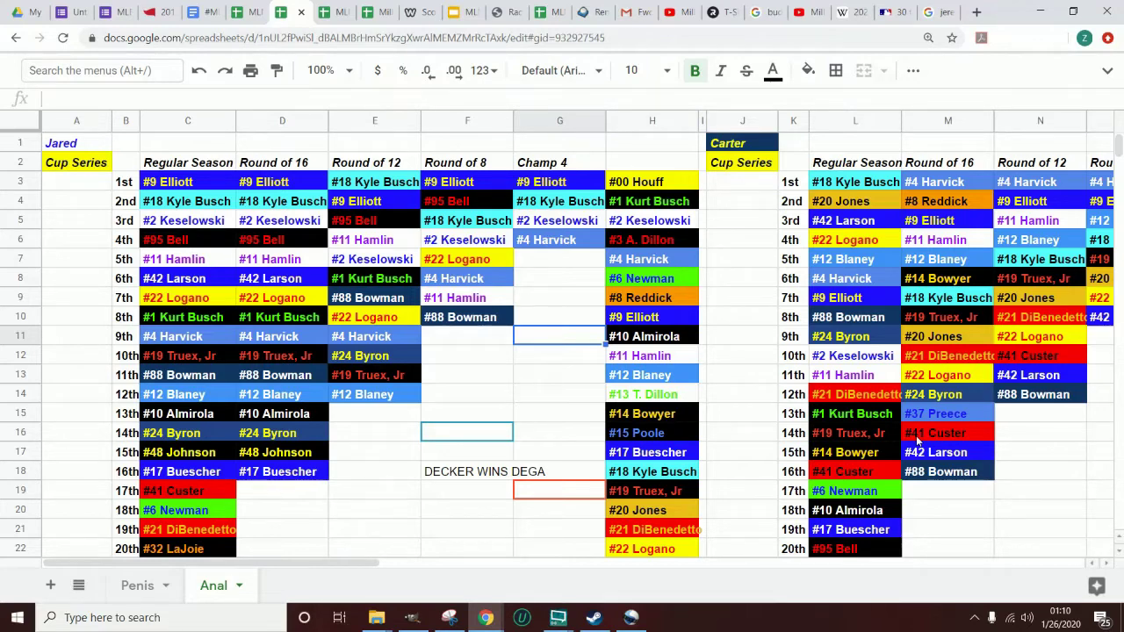
{"action": "key", "text": "Right"}
{"action": "key", "text": "Left"}
{"action": "key", "text": "Right"}
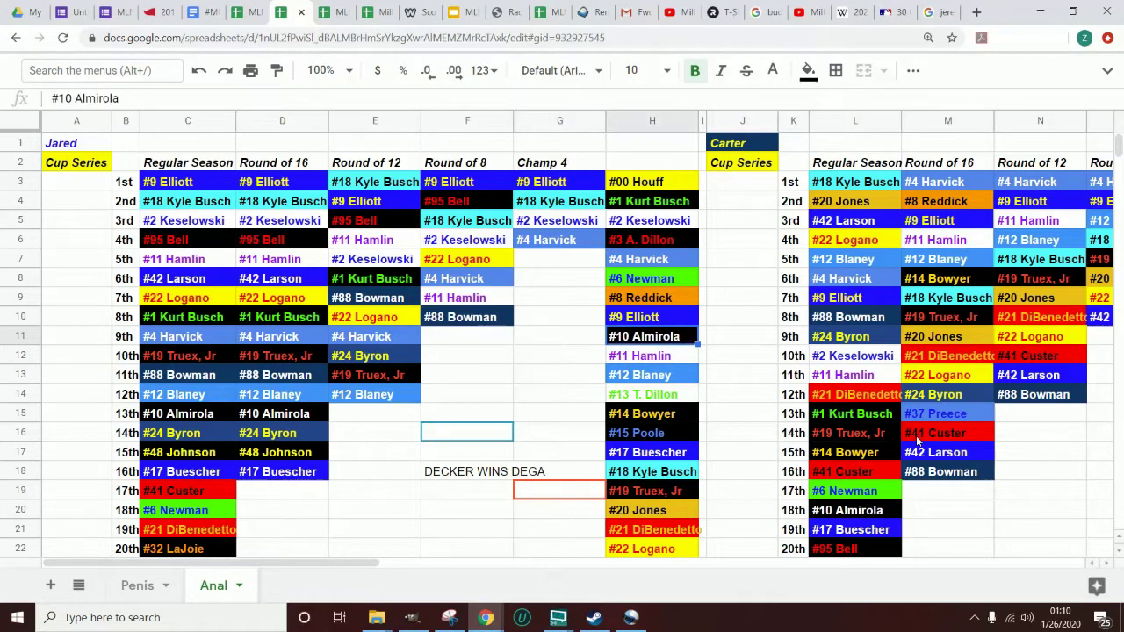
{"action": "key", "text": "Left"}
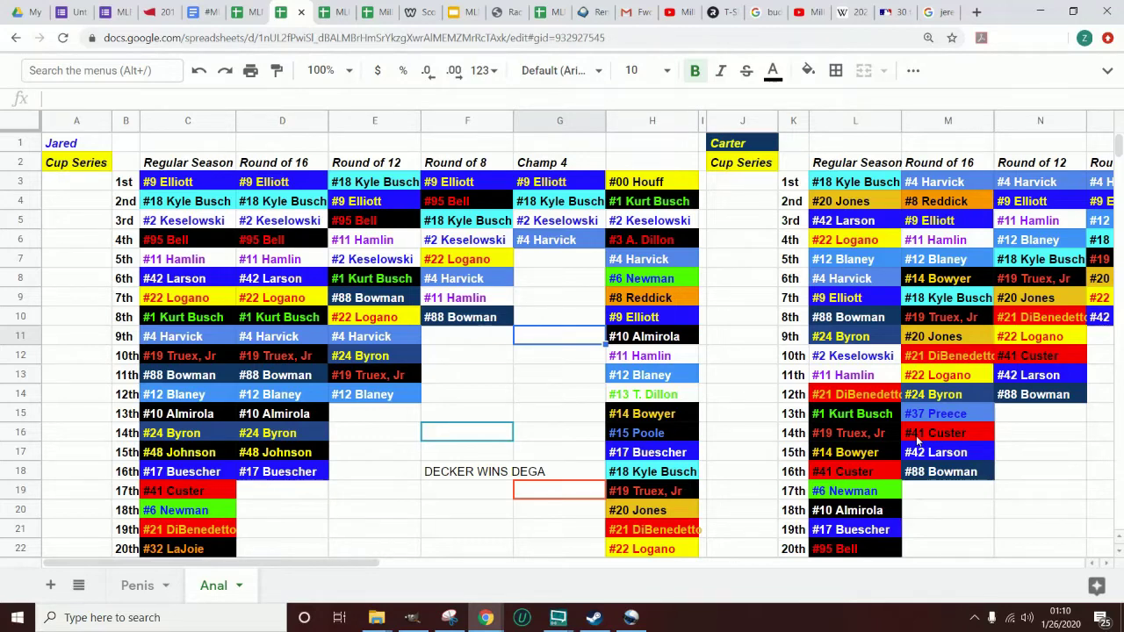
Bring the second participant's Cup Series predictions into view, from the Regular Season picks in column L to the Champ 4 picks in column P
{"action": "key", "text": "Right"}
{"action": "key", "text": "Right"}
{"action": "key", "text": "Right"}
{"action": "key", "text": "Right"}
{"action": "key", "text": "Right"}
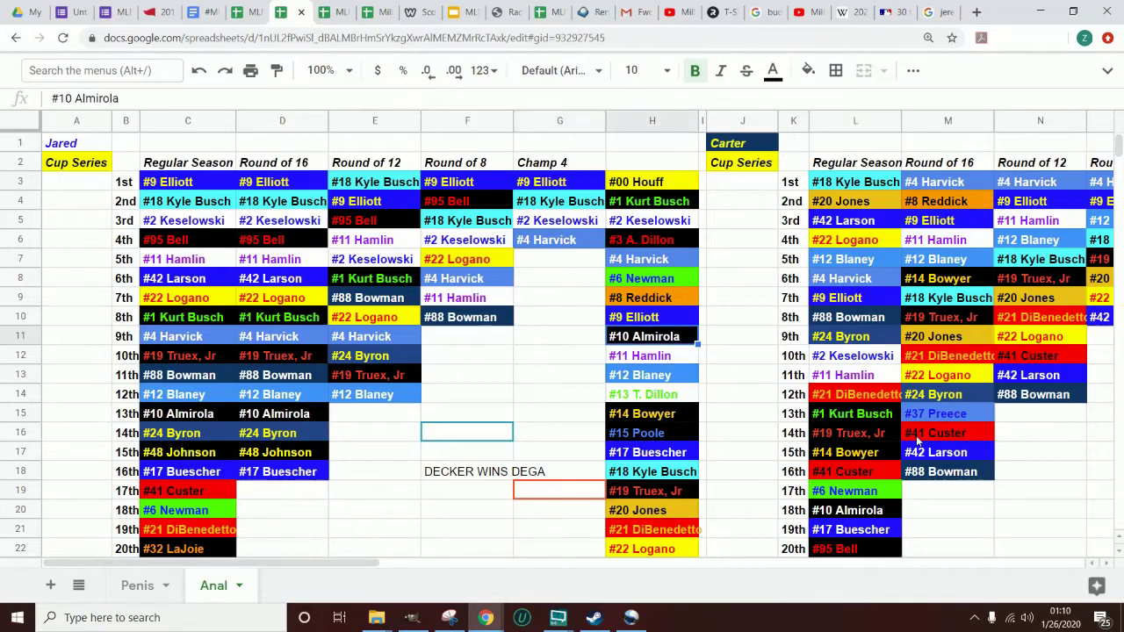
{"action": "key", "text": "Right"}
{"action": "key", "text": "Right"}
{"action": "key", "text": "Right"}
{"action": "key", "text": "Right"}
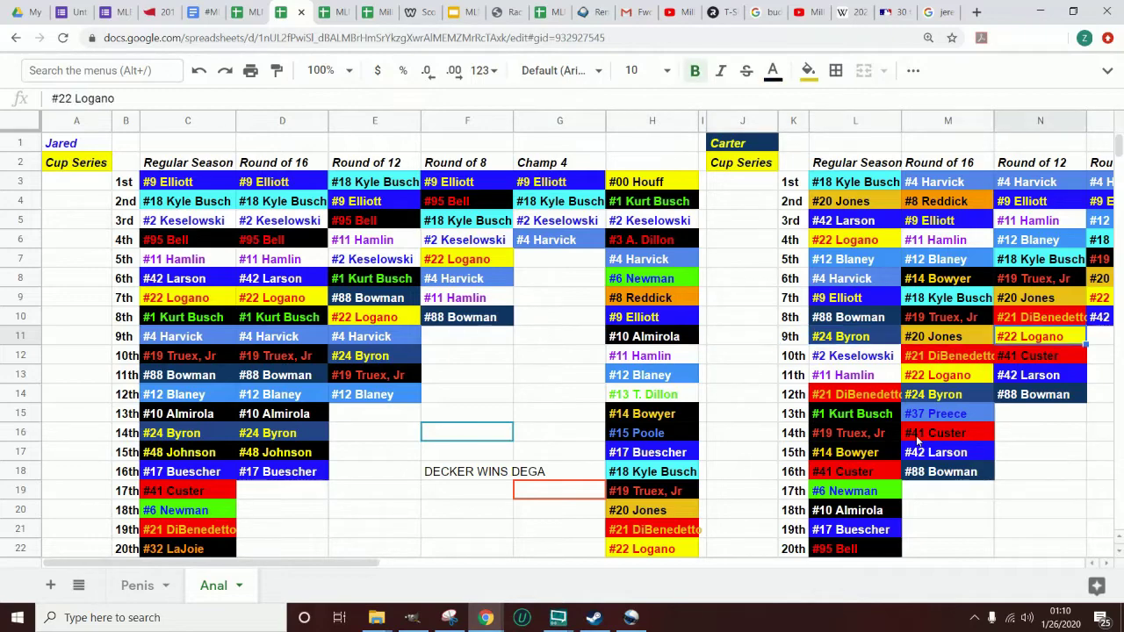
{"action": "key", "text": "Right"}
{"action": "key", "text": "Right"}
{"action": "key", "text": "Right"}
{"action": "key", "text": "Right"}
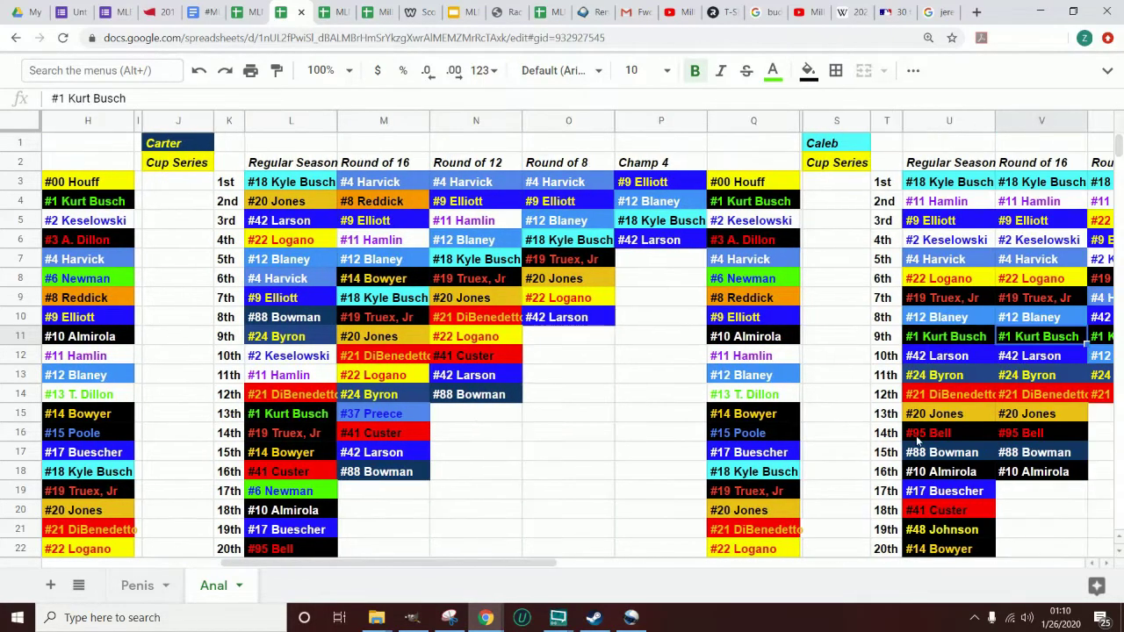
{"action": "key", "text": "Left"}
{"action": "key", "text": "Left"}
{"action": "key", "text": "Left"}
{"action": "key", "text": "Left"}
{"action": "key", "text": "Left"}
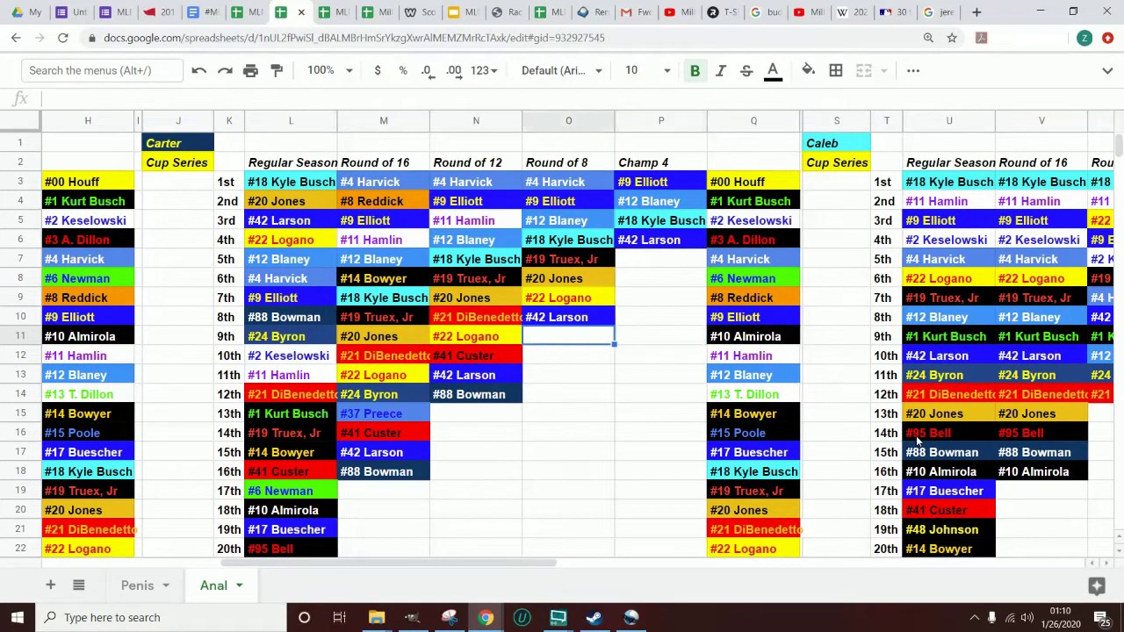
{"action": "key", "text": "Right"}
{"action": "key", "text": "Down"}
{"action": "key", "text": "Down"}
{"action": "key", "text": "Down"}
{"action": "key", "text": "Down"}
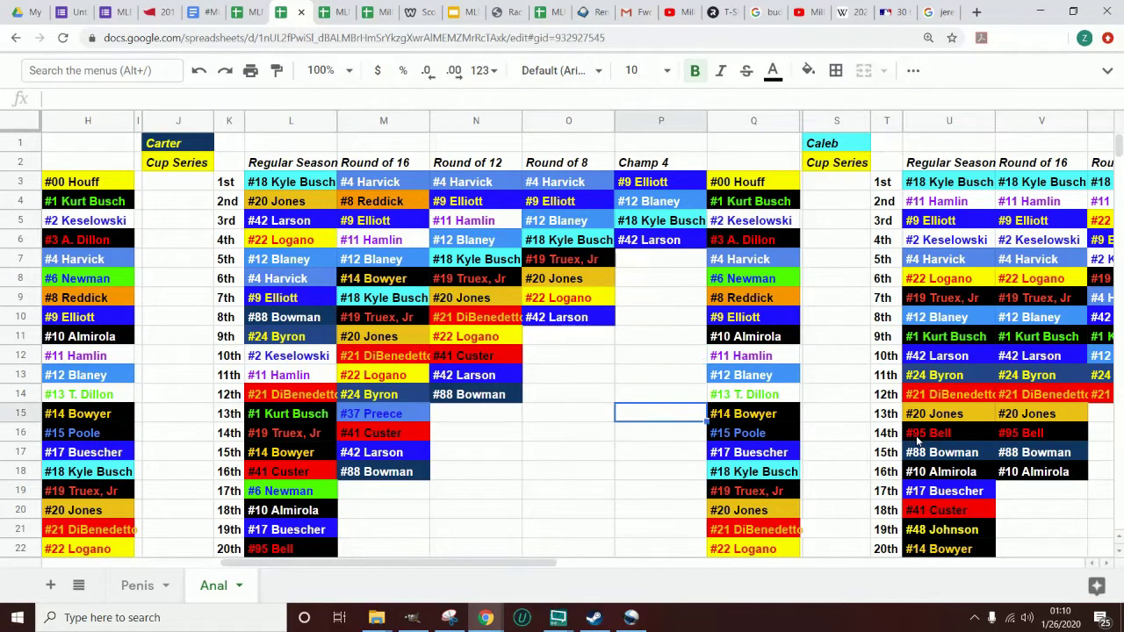
{"action": "key", "text": "Up"}
{"action": "key", "text": "Up"}
{"action": "key", "text": "Up"}
{"action": "key", "text": "Up"}
{"action": "key", "text": "Down"}
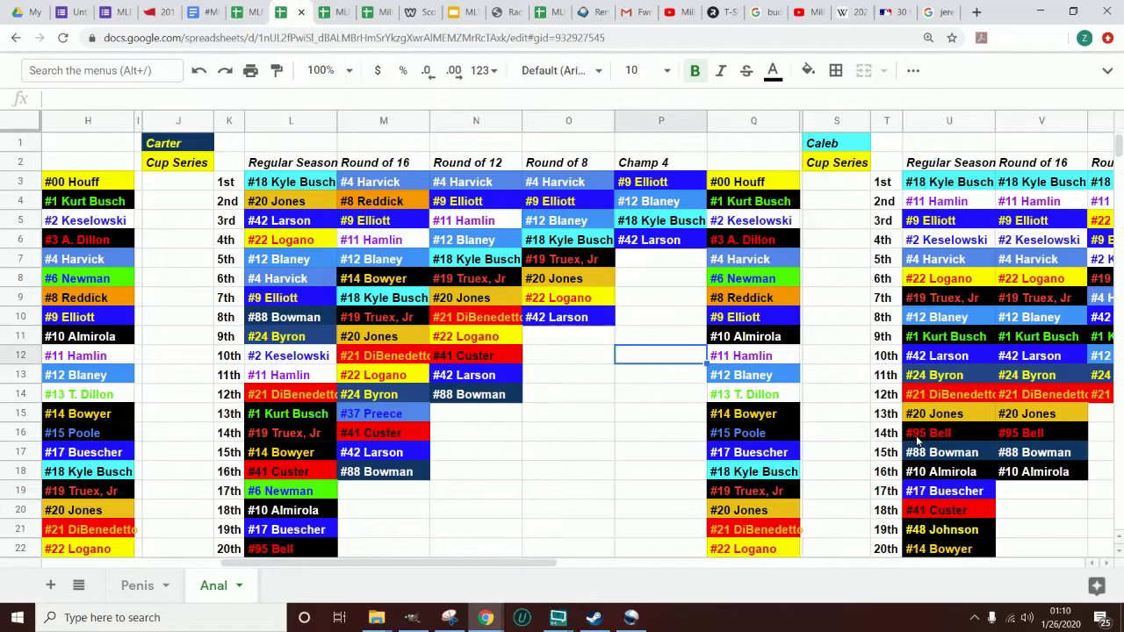
{"action": "key", "text": "Down"}
{"action": "key", "text": "Down"}
{"action": "key", "text": "Down"}
{"action": "key", "text": "Down"}
{"action": "key", "text": "Down"}
{"action": "key", "text": "Up"}
{"action": "key", "text": "Up"}
{"action": "key", "text": "Left"}
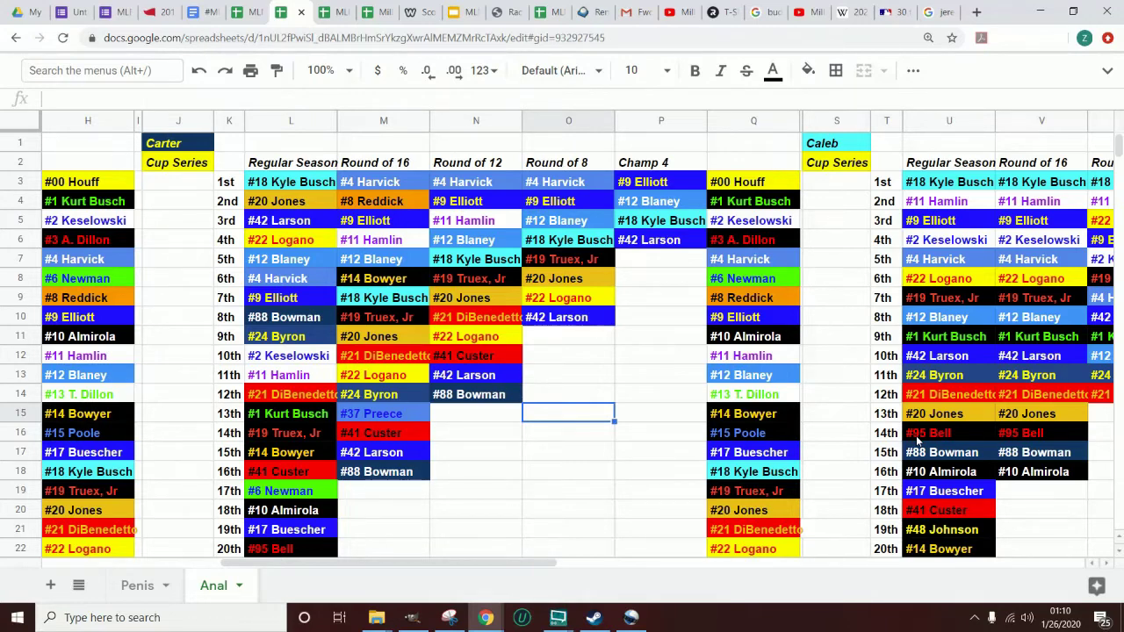
{"action": "key", "text": "Right"}
{"action": "key", "text": "Up"}
{"action": "key", "text": "Up"}
{"action": "key", "text": "Up"}
{"action": "key", "text": "Up"}
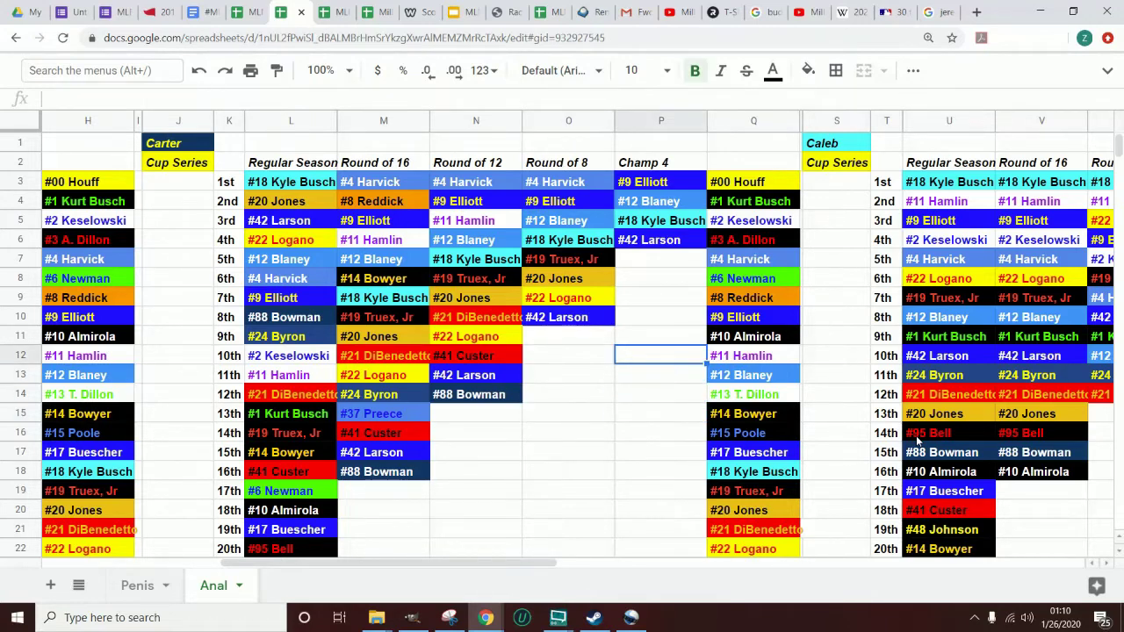
{"action": "key", "text": "Down"}
{"action": "key", "text": "Down"}
{"action": "key", "text": "Down"}
{"action": "key", "text": "Down"}
{"action": "key", "text": "Left"}
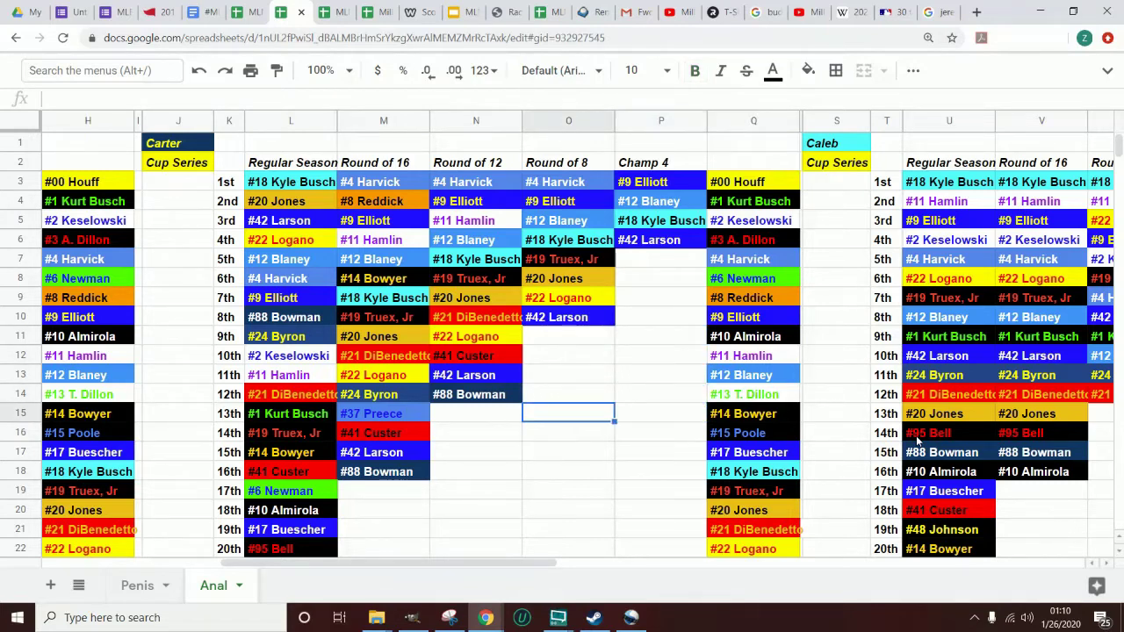
{"action": "key", "text": "Down"}
{"action": "key", "text": "Down"}
{"action": "key", "text": "Down"}
{"action": "key", "text": "Down"}
{"action": "key", "text": "Left"}
{"action": "key", "text": "Right"}
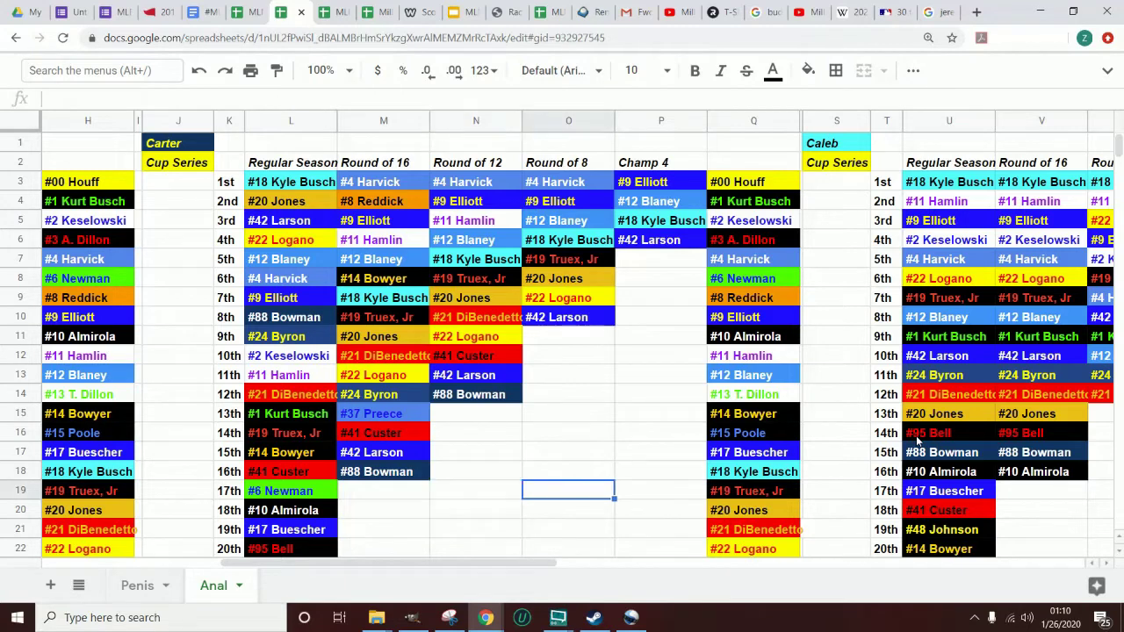
{"action": "key", "text": "Up"}
{"action": "key", "text": "Up"}
{"action": "key", "text": "Up"}
{"action": "key", "text": "Up"}
{"action": "key", "text": "Right"}
{"action": "key", "text": "Up"}
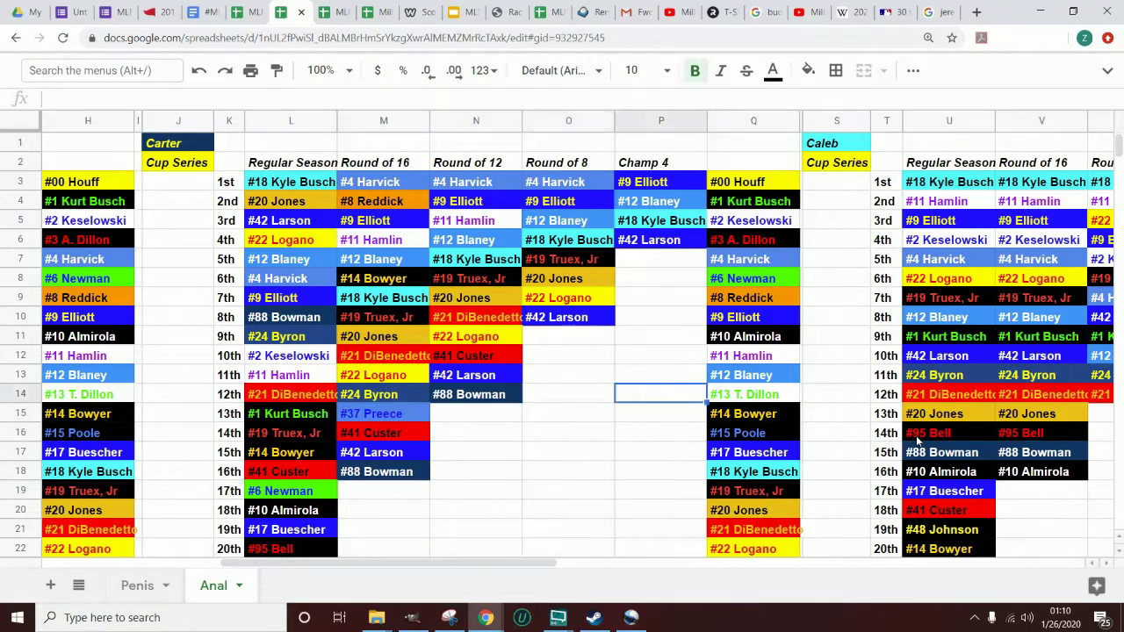
{"action": "key", "text": "Up"}
{"action": "key", "text": "Up"}
{"action": "key", "text": "Up"}
{"action": "key", "text": "Down"}
{"action": "key", "text": "Down"}
{"action": "key", "text": "Down"}
{"action": "key", "text": "Down"}
{"action": "key", "text": "Left"}
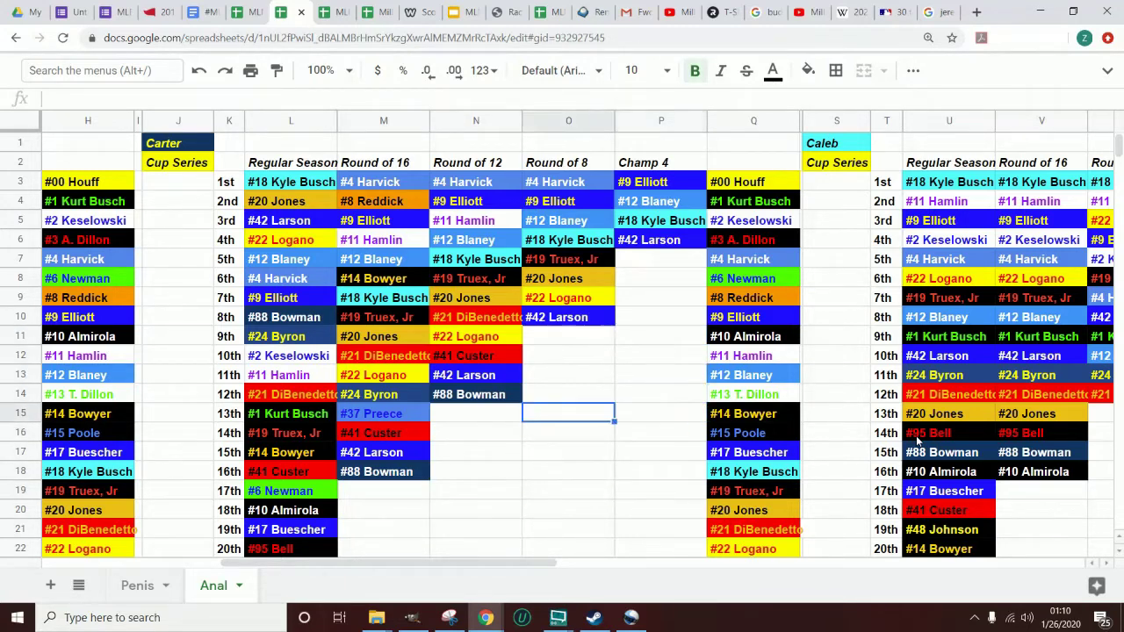
{"action": "key", "text": "Down"}
{"action": "key", "text": "Down"}
{"action": "key", "text": "Down"}
{"action": "key", "text": "Down"}
{"action": "key", "text": "Left"}
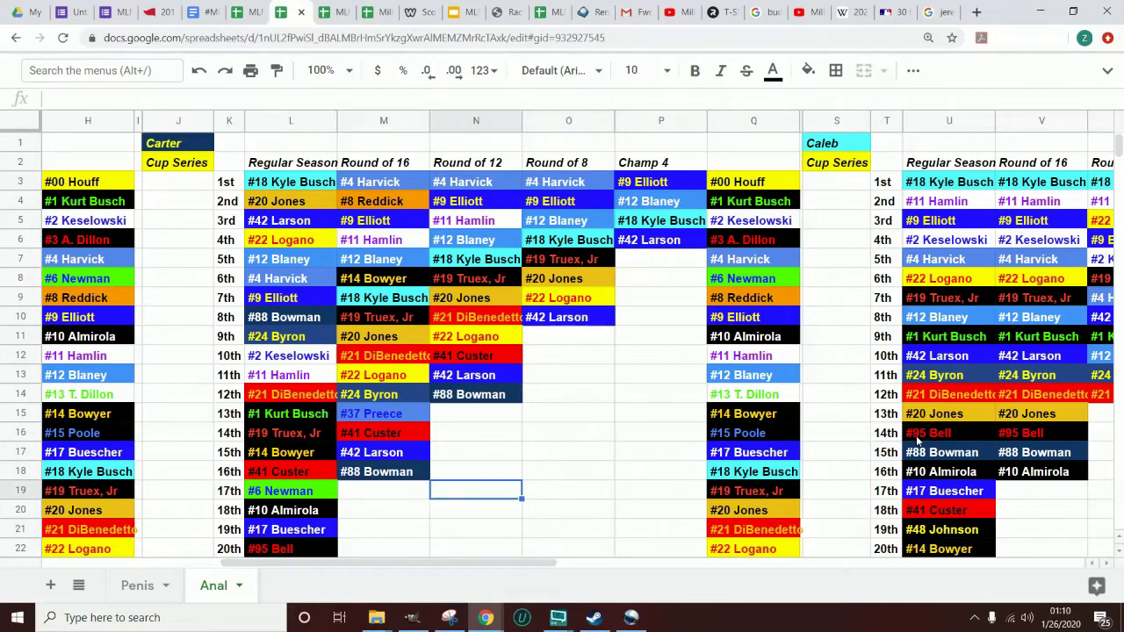
{"action": "key", "text": "Right"}
{"action": "key", "text": "Up"}
{"action": "key", "text": "Up"}
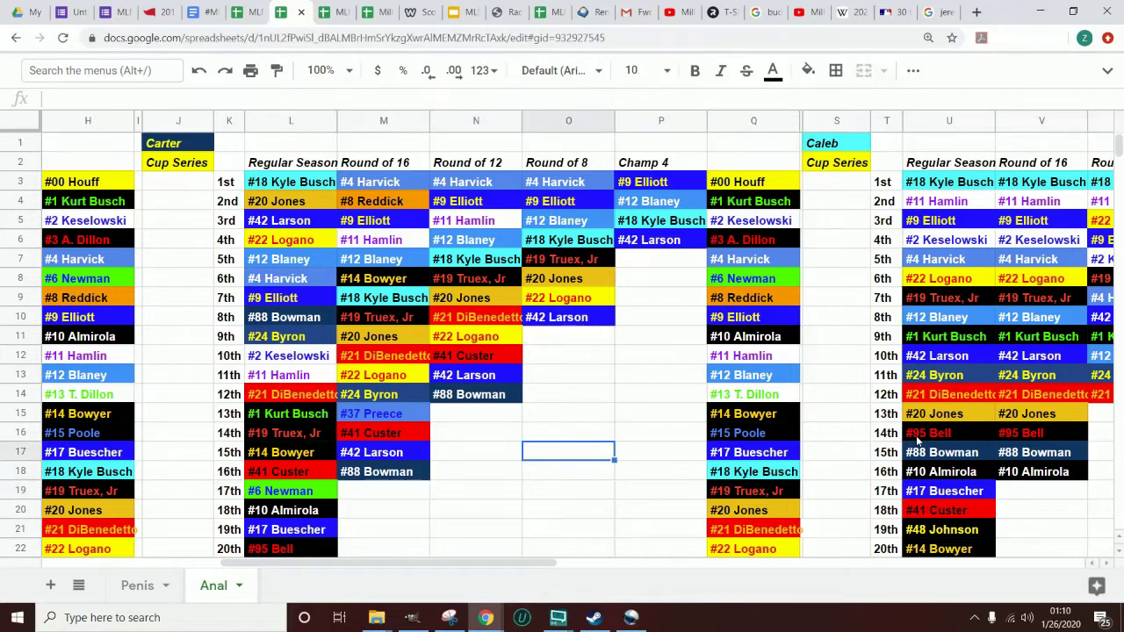
{"action": "key", "text": "Up"}
{"action": "key", "text": "Up"}
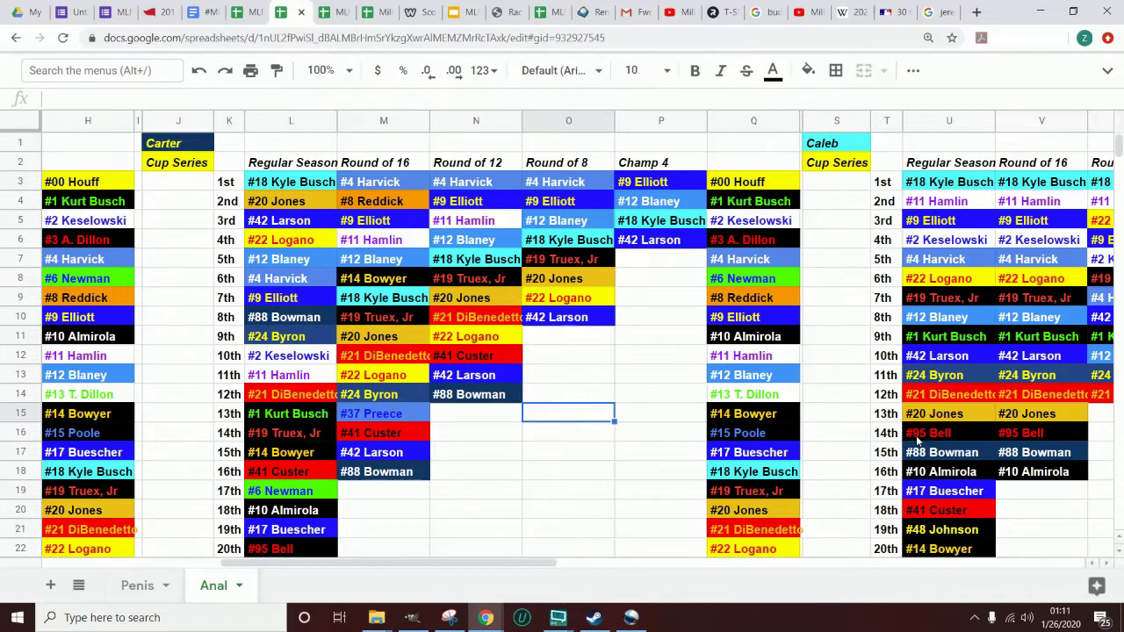
{"action": "key", "text": "Right"}
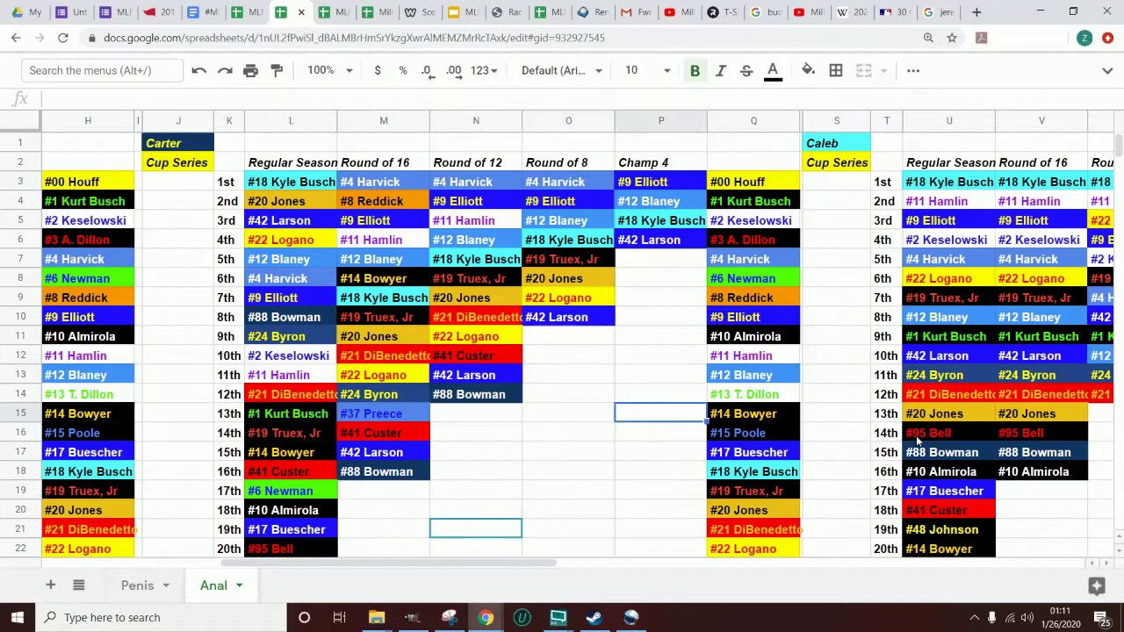
{"action": "key", "text": "Left"}
{"action": "key", "text": "Right"}
{"action": "key", "text": "Up"}
{"action": "key", "text": "Up"}
{"action": "key", "text": "Up"}
{"action": "key", "text": "Up"}
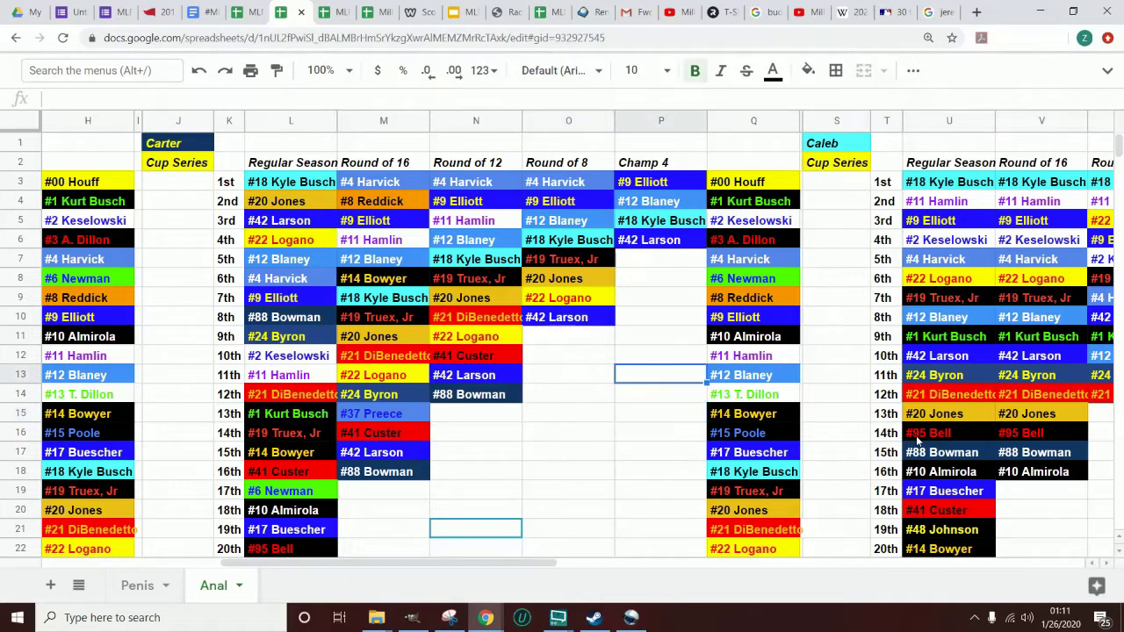
{"action": "key", "text": "Down"}
{"action": "key", "text": "Down"}
{"action": "key", "text": "Down"}
{"action": "key", "text": "Down"}
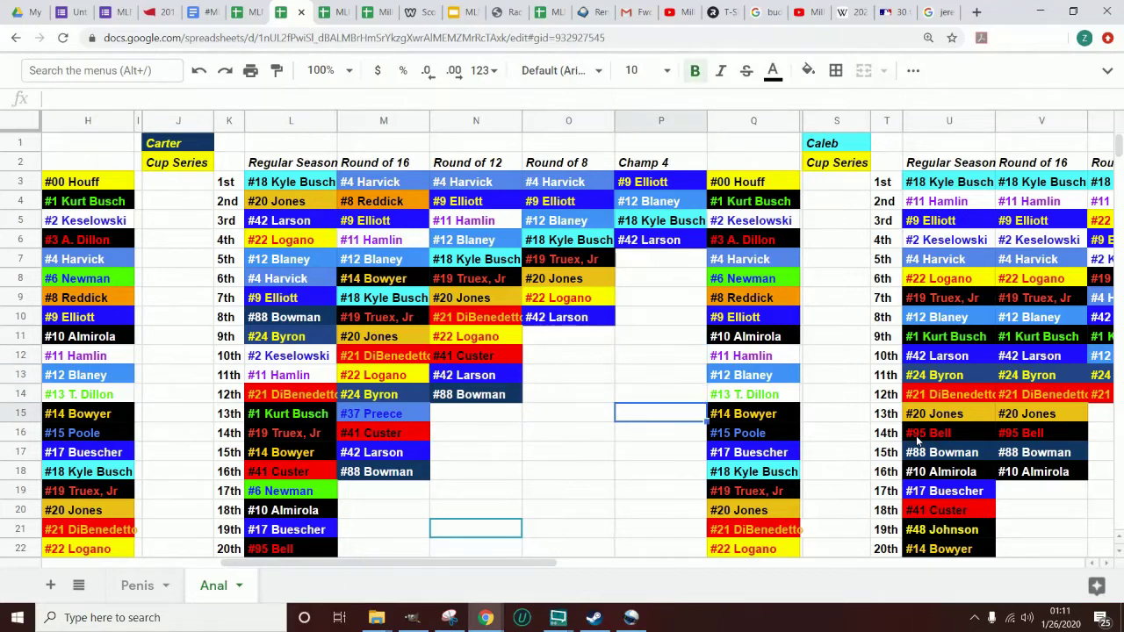
{"action": "key", "text": "Left"}
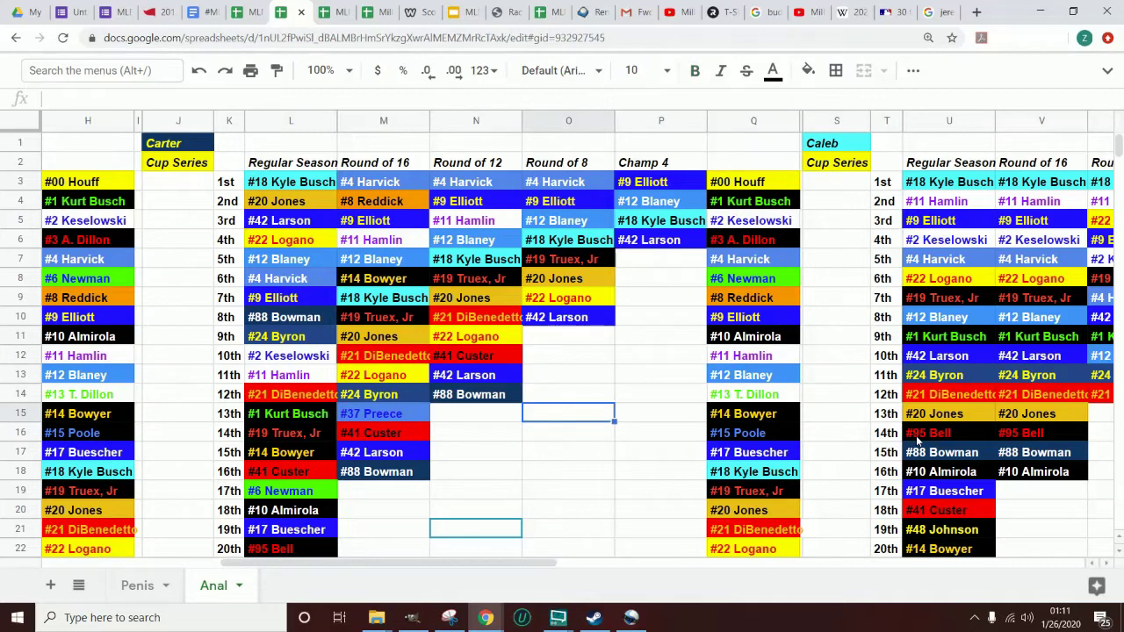
{"action": "key", "text": "Right"}
{"action": "key", "text": "Up"}
{"action": "key", "text": "Up"}
{"action": "key", "text": "Up"}
{"action": "key", "text": "Up"}
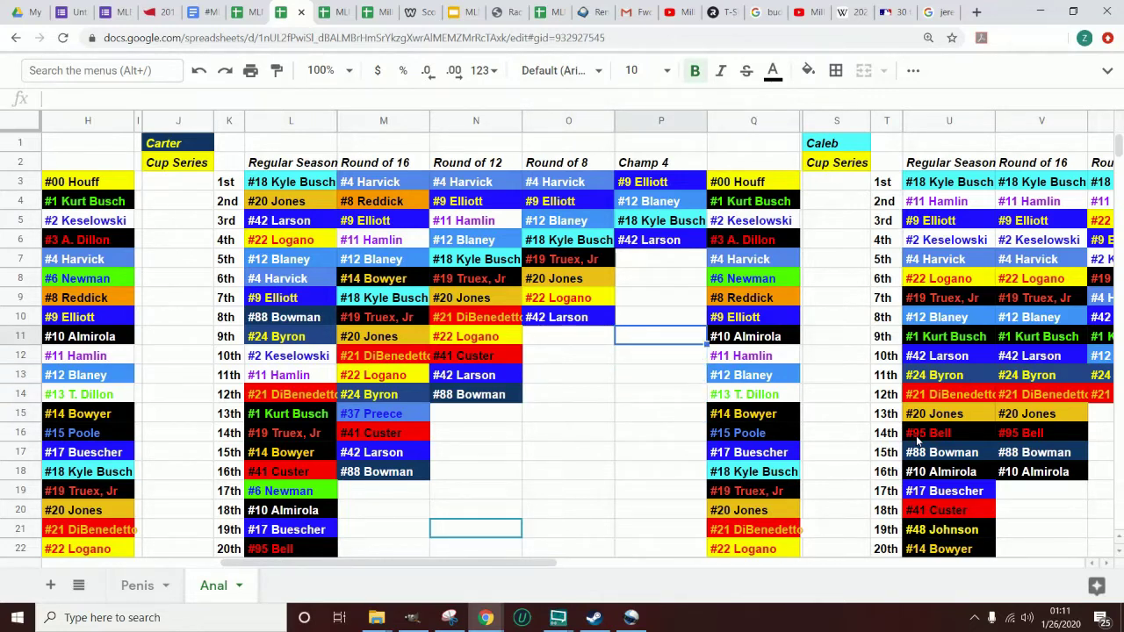
{"action": "key", "text": "Down"}
{"action": "key", "text": "Down"}
{"action": "key", "text": "Down"}
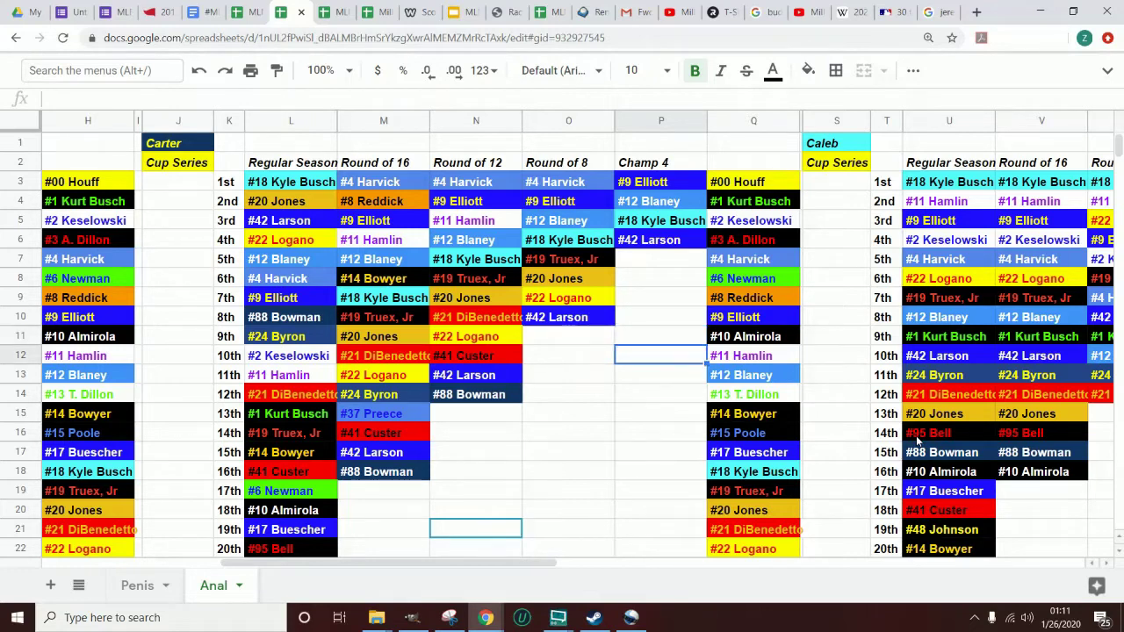
{"action": "key", "text": "Down"}
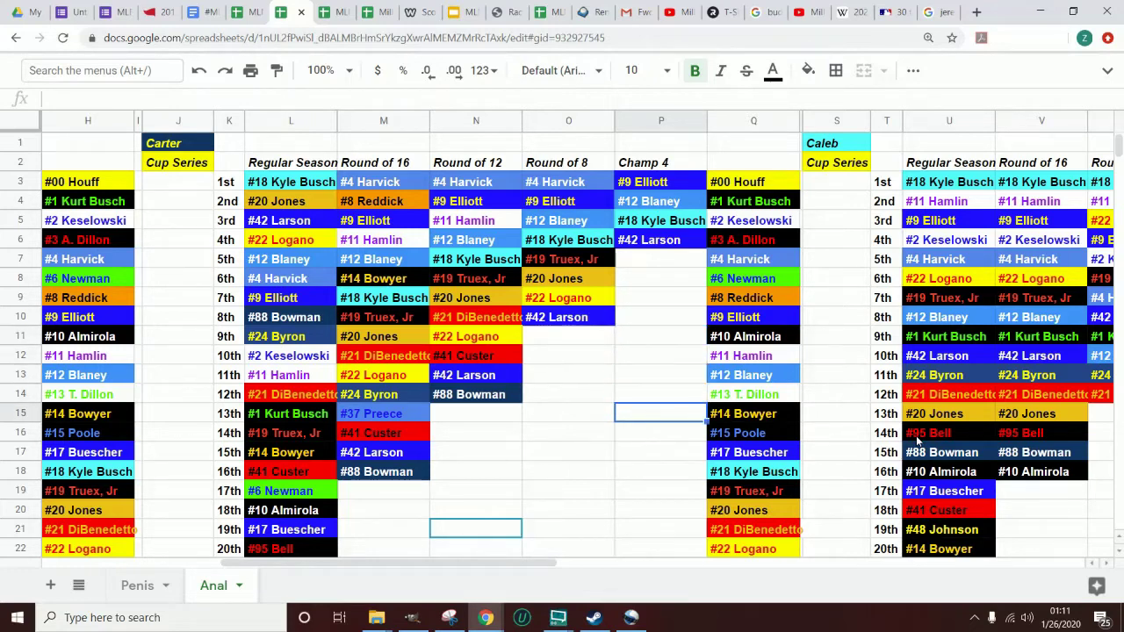
{"action": "key", "text": "Left"}
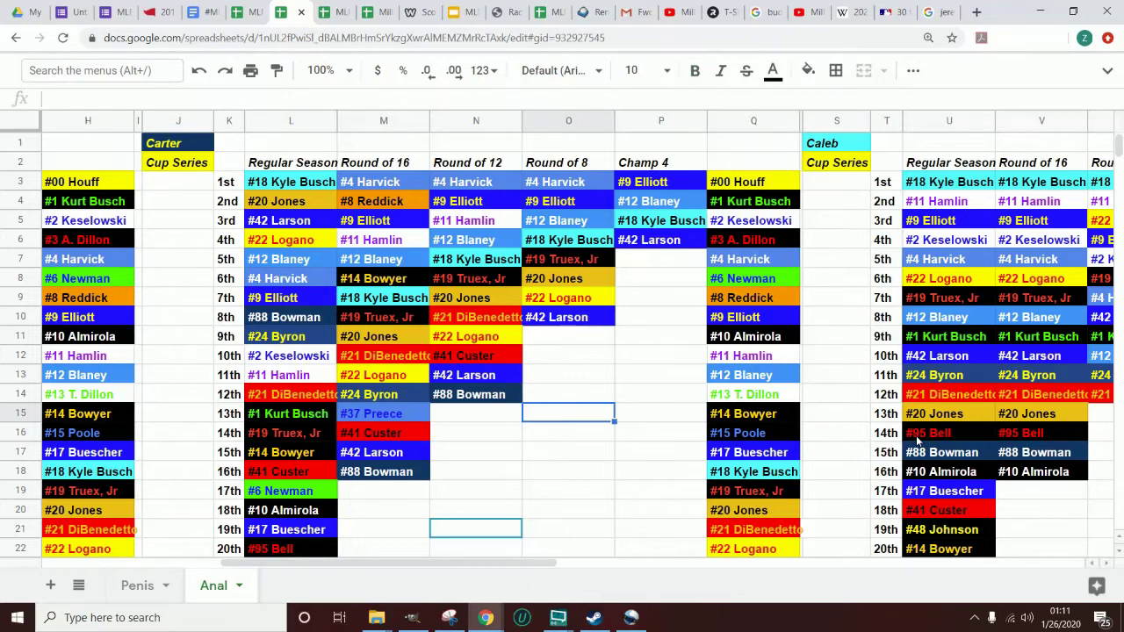
{"action": "key", "text": "Down"}
{"action": "key", "text": "Down"}
{"action": "key", "text": "Down"}
{"action": "key", "text": "Down"}
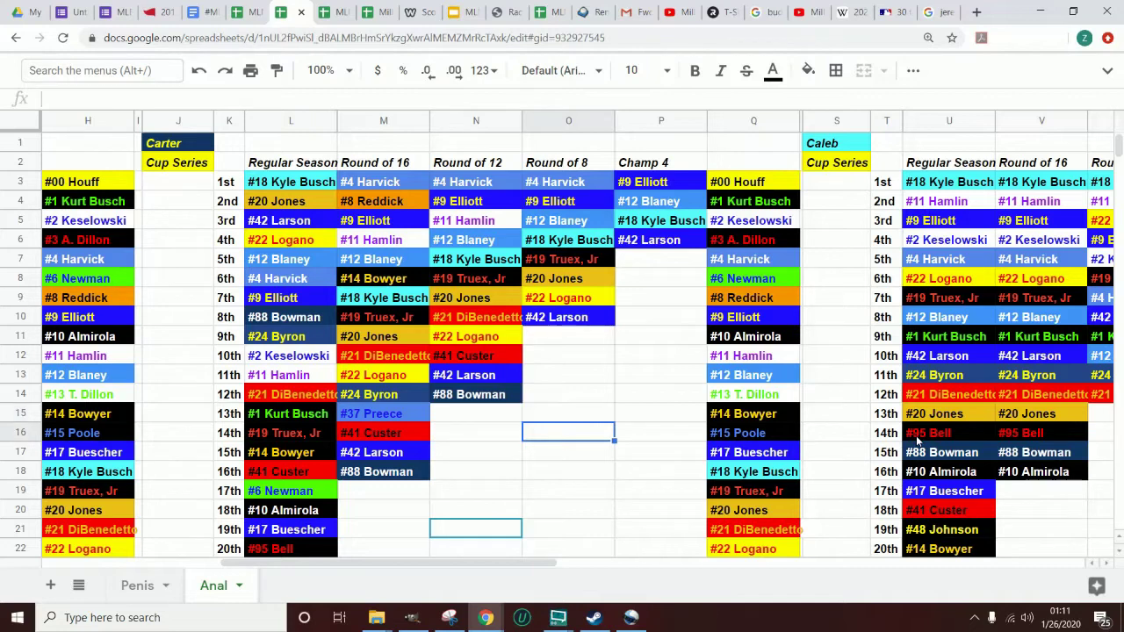
{"action": "key", "text": "Up"}
{"action": "key", "text": "Up"}
{"action": "key", "text": "Up"}
{"action": "key", "text": "Up"}
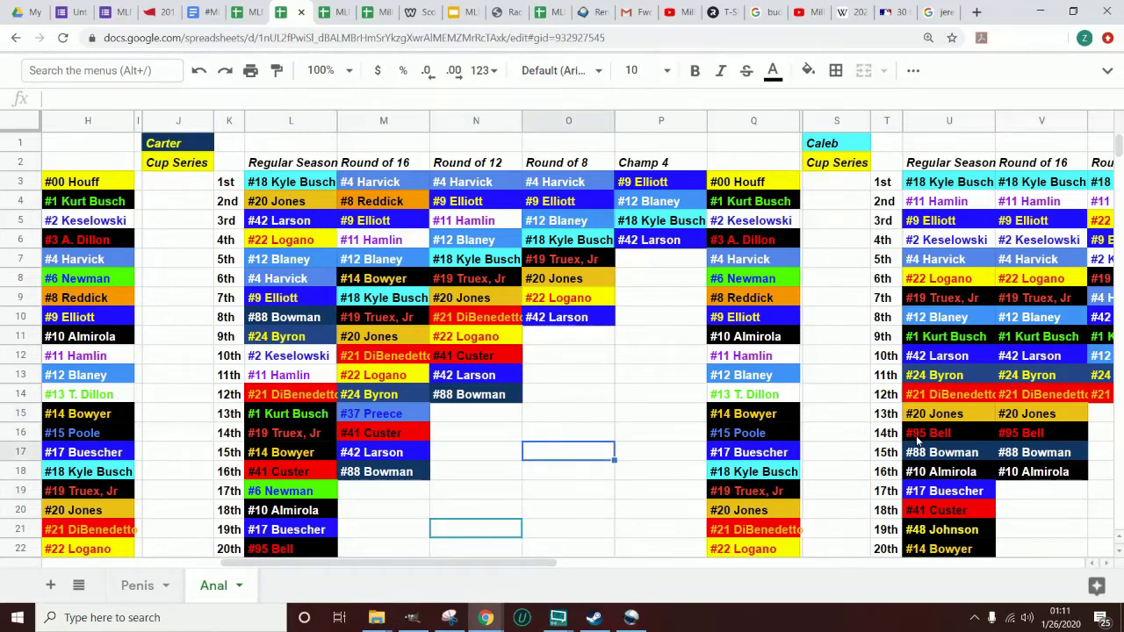
{"action": "key", "text": "Right"}
{"action": "key", "text": "Up"}
{"action": "key", "text": "Up"}
{"action": "key", "text": "Up"}
{"action": "key", "text": "Up"}
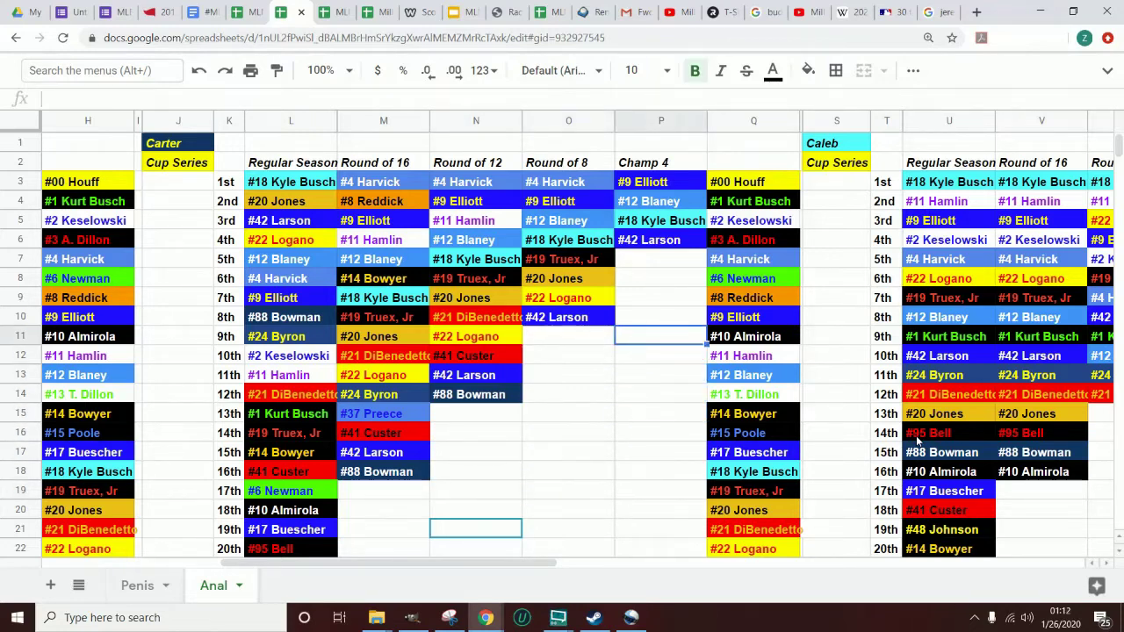
{"action": "key", "text": "Down"}
{"action": "key", "text": "Down"}
{"action": "key", "text": "Down"}
{"action": "key", "text": "Down"}
{"action": "key", "text": "Left"}
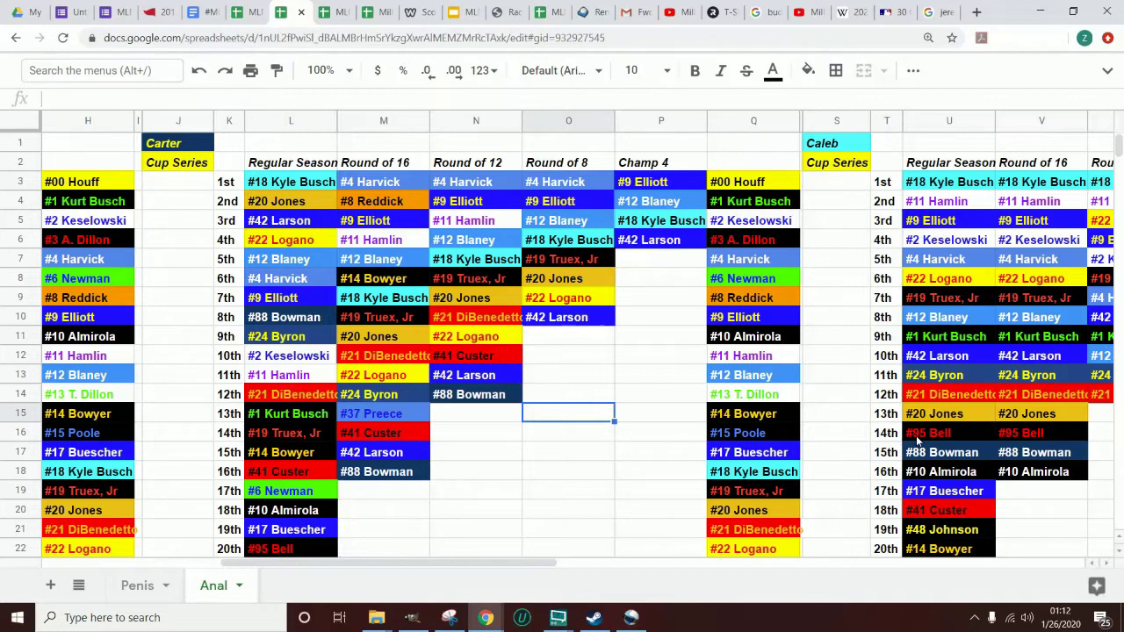
Check the second participant's 14th-place Regular Season pick in cell L16 against the neighbouring Round of 16 pick
{"action": "key", "text": "Left"}
{"action": "key", "text": "Down"}
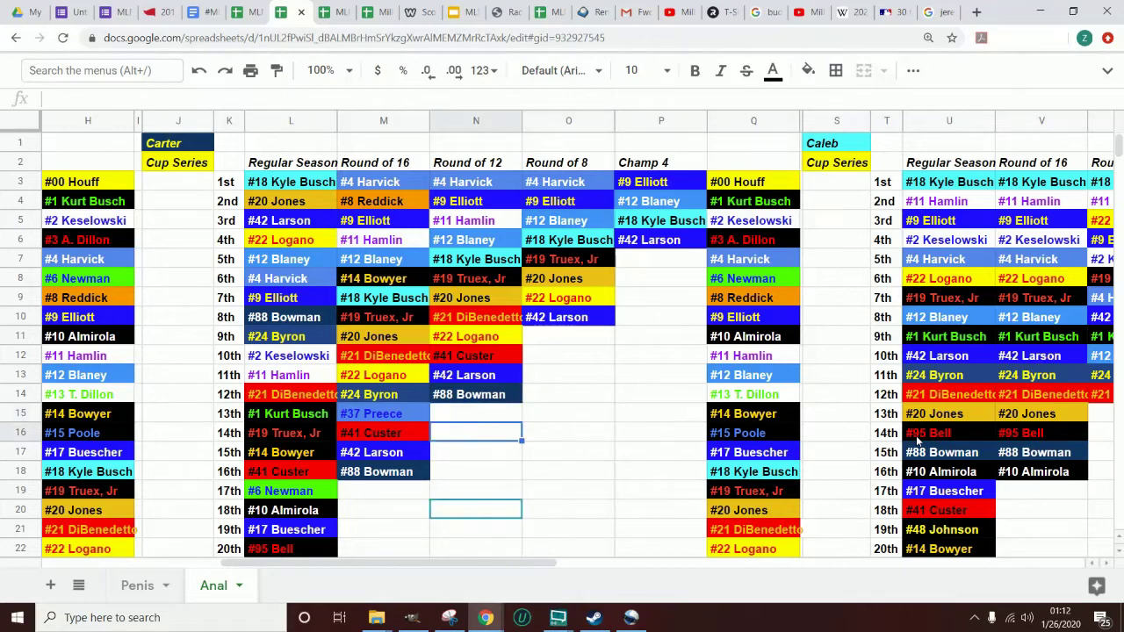
{"action": "key", "text": "Left"}
{"action": "key", "text": "Left"}
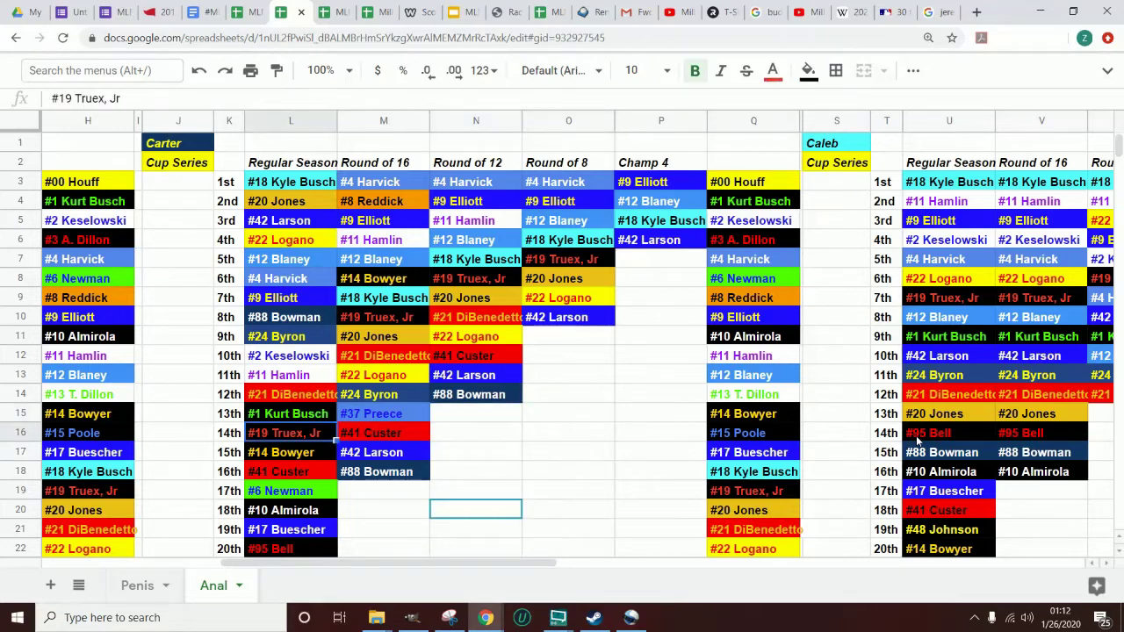
{"action": "key", "text": "Right"}
{"action": "key", "text": "Right"}
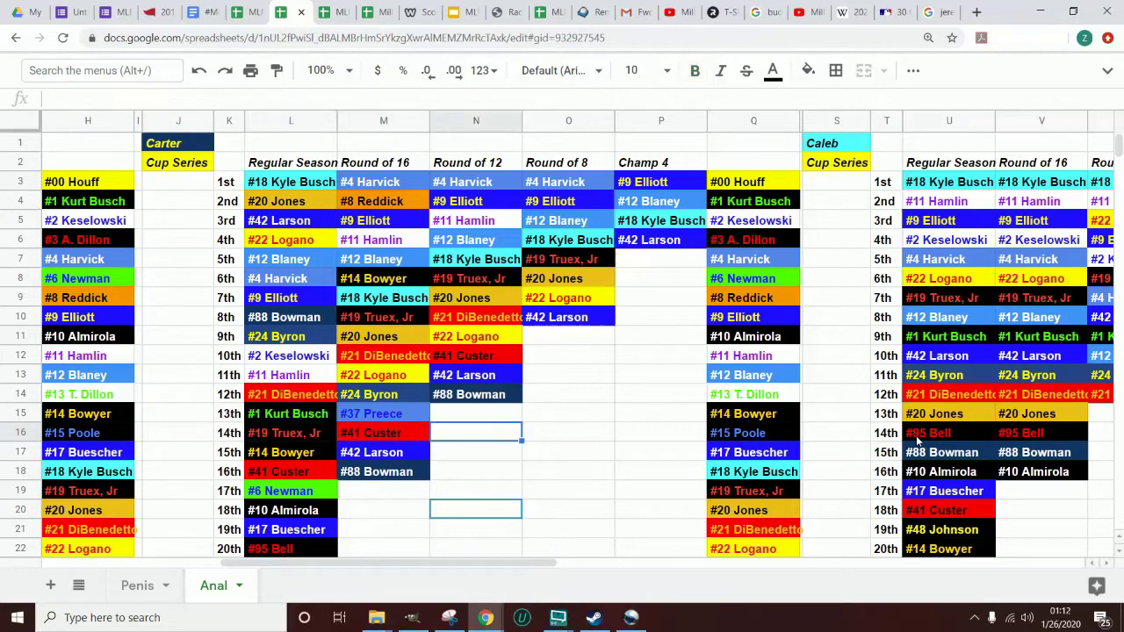
Review the second participant's Round of 8 picks in column O, up to the 5th-place entry in cell O7
{"action": "key", "text": "Right"}
{"action": "key", "text": "Right"}
{"action": "key", "text": "Left"}
{"action": "key", "text": "Up"}
{"action": "key", "text": "Up"}
{"action": "key", "text": "Up"}
{"action": "key", "text": "Up"}
{"action": "key", "text": "Up"}
{"action": "key", "text": "Up"}
{"action": "key", "text": "Up"}
{"action": "key", "text": "Up"}
{"action": "key", "text": "Up"}
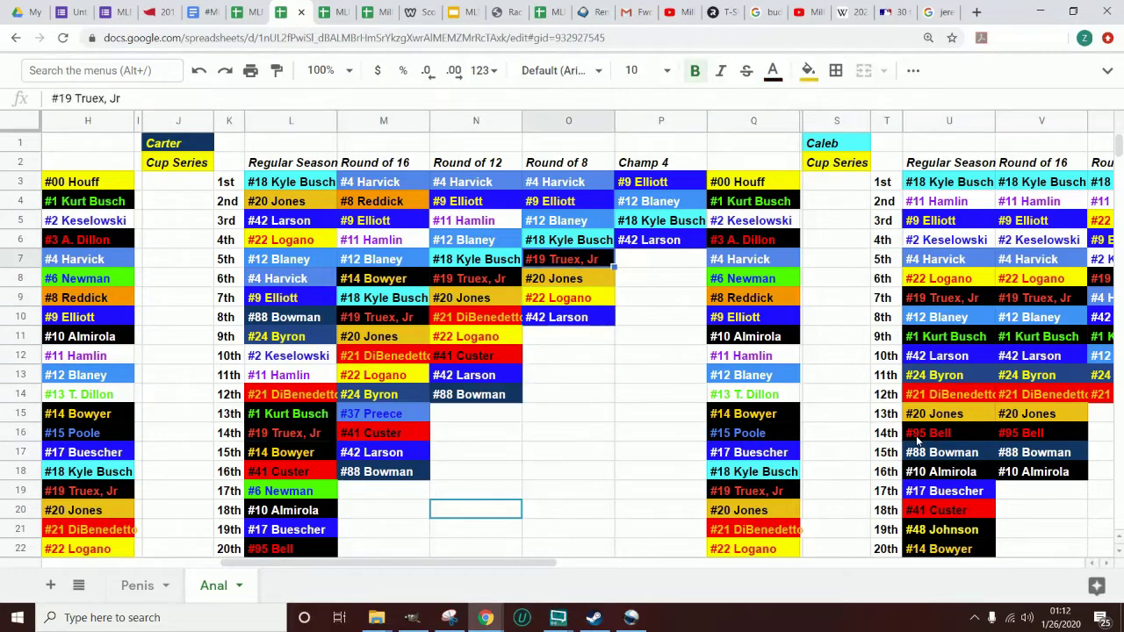
Review the second participant's Champ 4 picks in column P, up to the 1st-place entry in cell P3
{"action": "key", "text": "Right"}
{"action": "key", "text": "Down"}
{"action": "key", "text": "Down"}
{"action": "key", "text": "Down"}
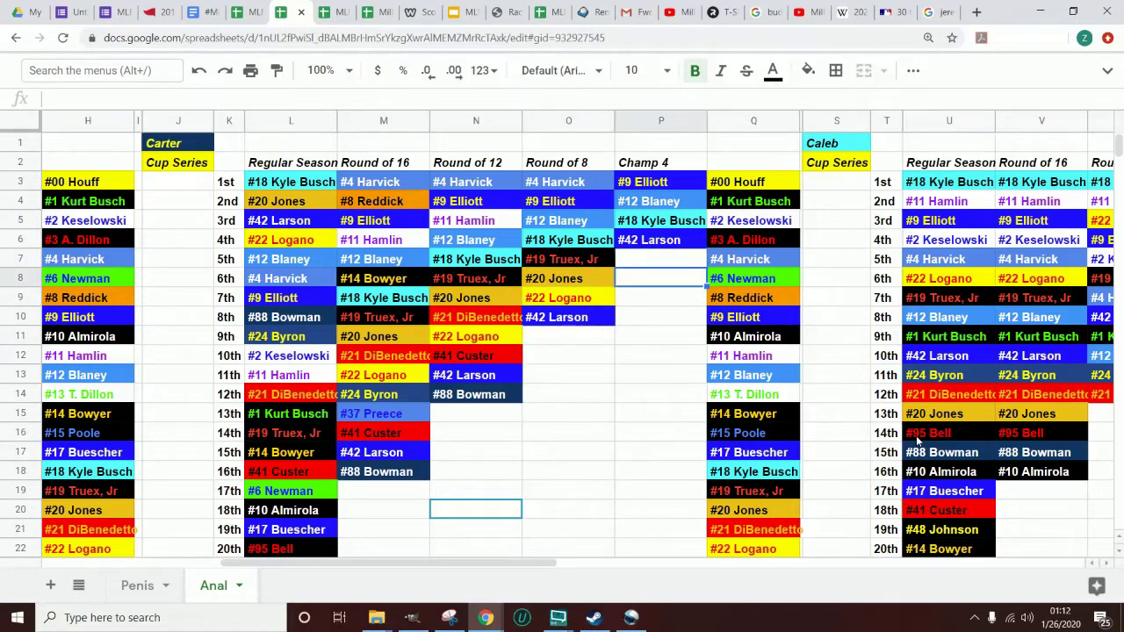
{"action": "key", "text": "Down"}
{"action": "key", "text": "Down"}
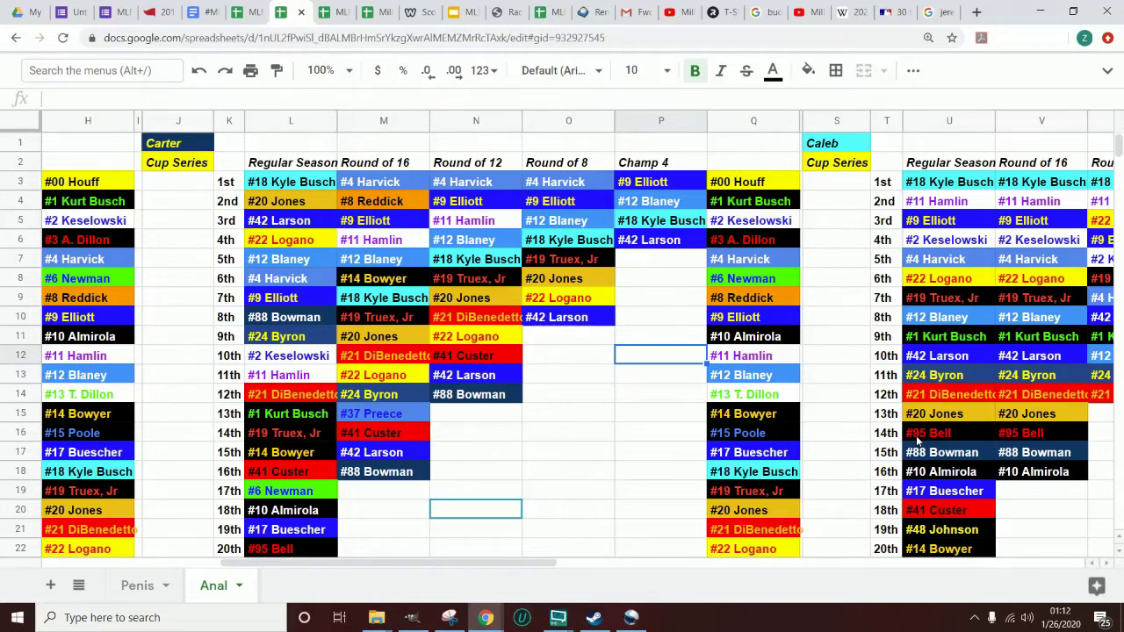
{"action": "key", "text": "Up"}
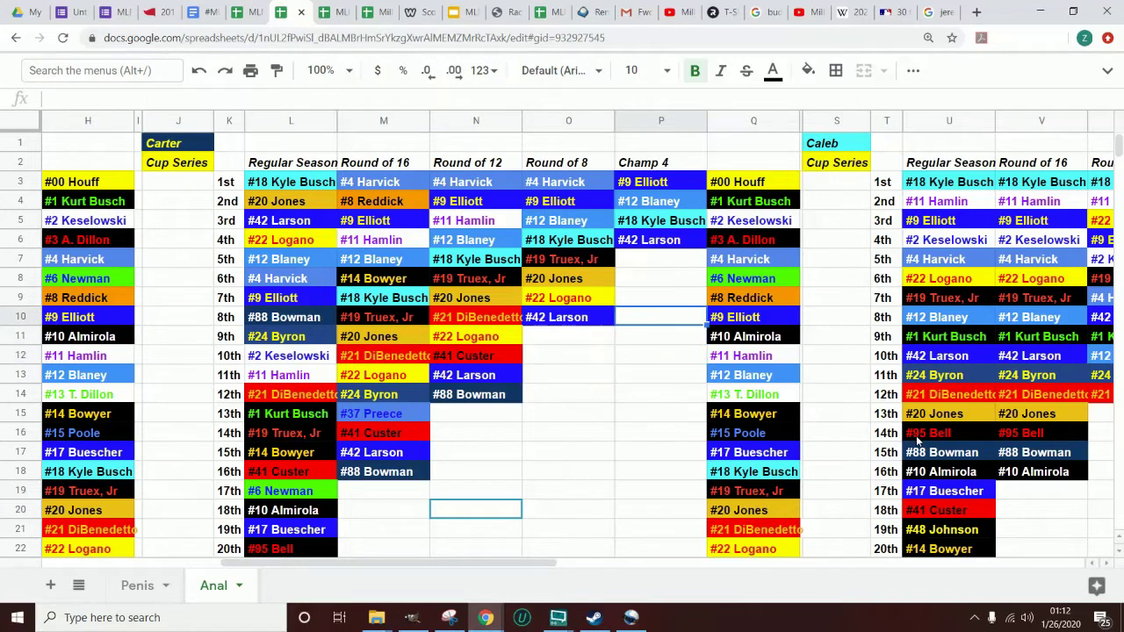
{"action": "key", "text": "Up"}
{"action": "key", "text": "Up"}
{"action": "key", "text": "Up"}
{"action": "key", "text": "Up"}
{"action": "key", "text": "Up"}
{"action": "key", "text": "Up"}
{"action": "key", "text": "Up"}
{"action": "key", "text": "Up"}
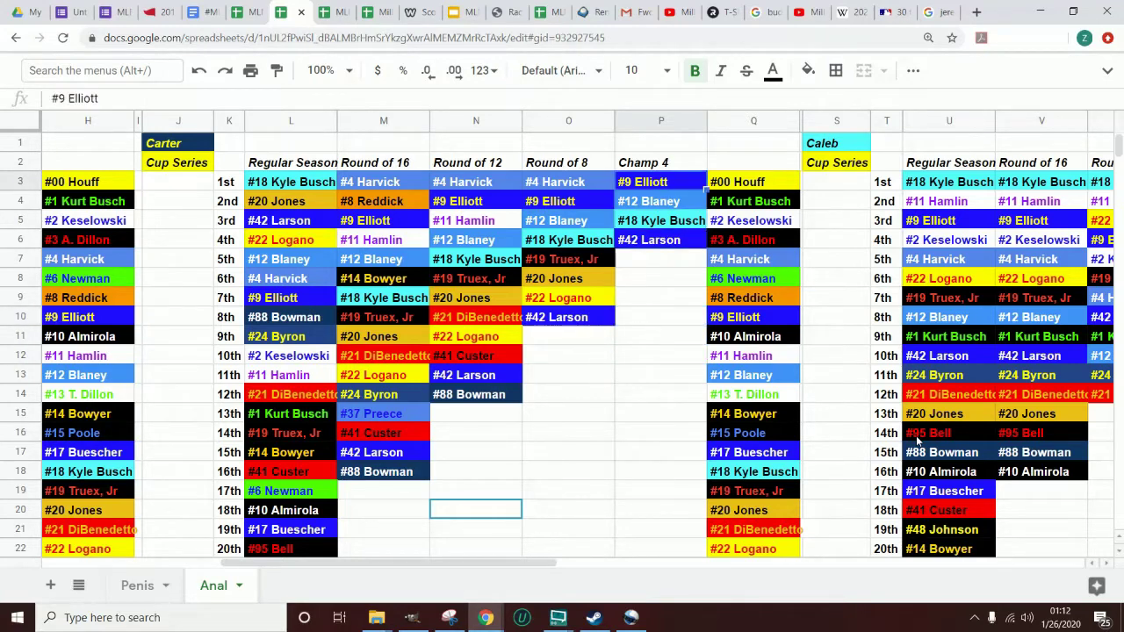
{"action": "key", "text": "Down"}
{"action": "key", "text": "Down"}
{"action": "key", "text": "Down"}
{"action": "key", "text": "Down"}
{"action": "key", "text": "Down"}
{"action": "key", "text": "Down"}
{"action": "key", "text": "Down"}
{"action": "key", "text": "Down"}
{"action": "key", "text": "Down"}
{"action": "key", "text": "Down"}
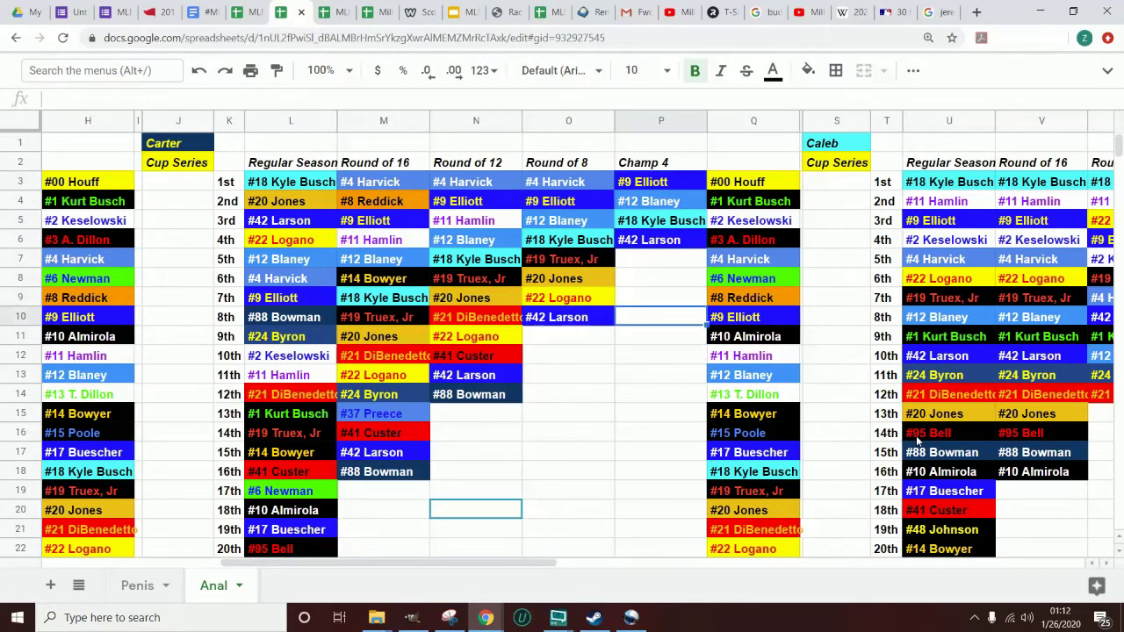
{"action": "key", "text": "Down"}
{"action": "key", "text": "Down"}
{"action": "key", "text": "Left"}
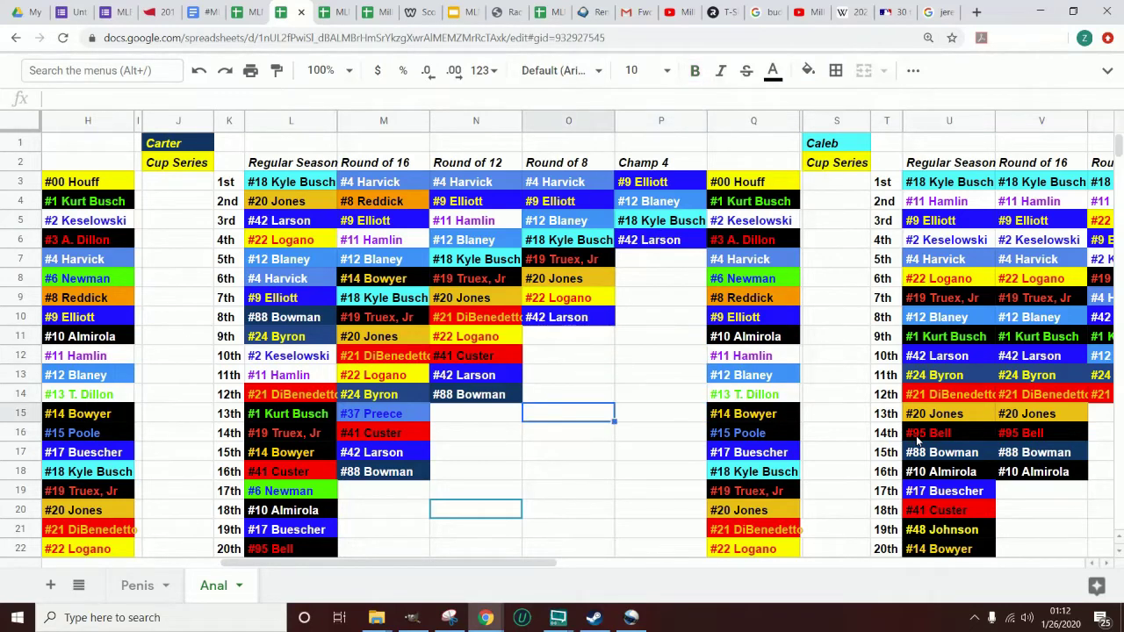
{"action": "key", "text": "Down"}
{"action": "key", "text": "Down"}
{"action": "key", "text": "Down"}
{"action": "key", "text": "Left"}
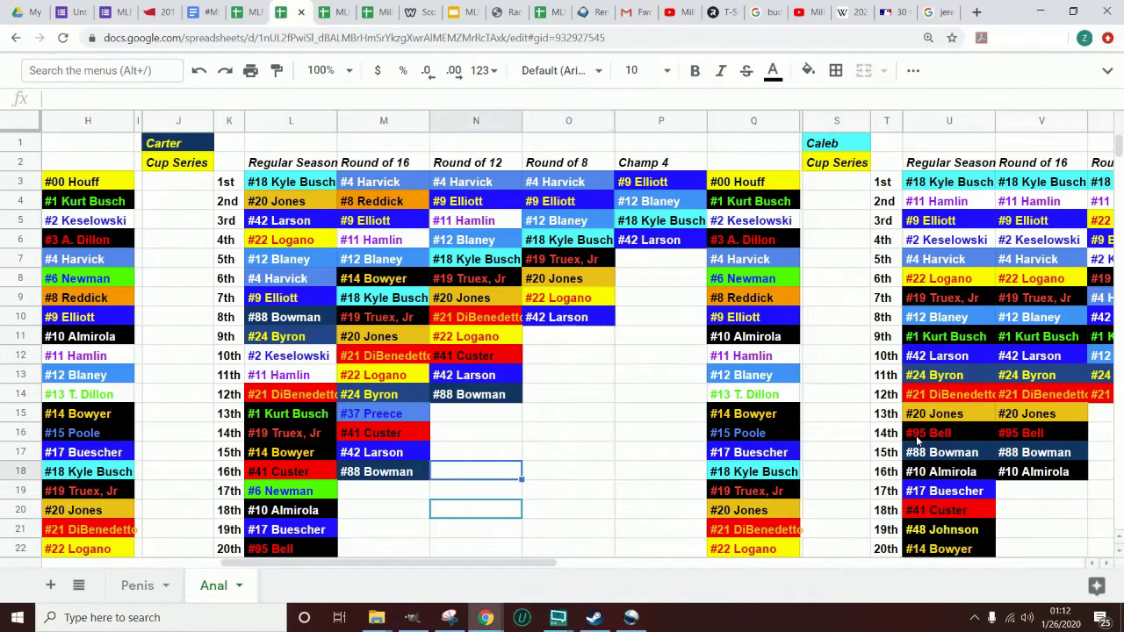
{"action": "key", "text": "Down"}
{"action": "key", "text": "Right"}
{"action": "key", "text": "Up"}
{"action": "key", "text": "Up"}
{"action": "key", "text": "Up"}
{"action": "key", "text": "Up"}
{"action": "key", "text": "Right"}
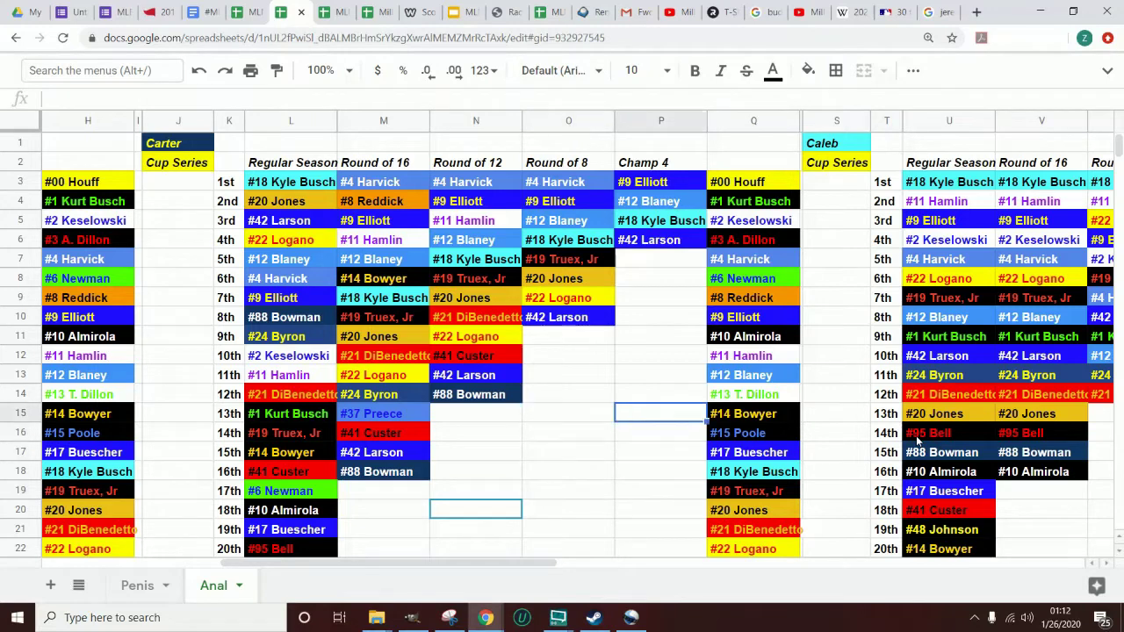
{"action": "key", "text": "Up"}
{"action": "key", "text": "Up"}
{"action": "key", "text": "Up"}
{"action": "key", "text": "Up"}
{"action": "key", "text": "Down"}
{"action": "key", "text": "Down"}
{"action": "key", "text": "Down"}
{"action": "key", "text": "Down"}
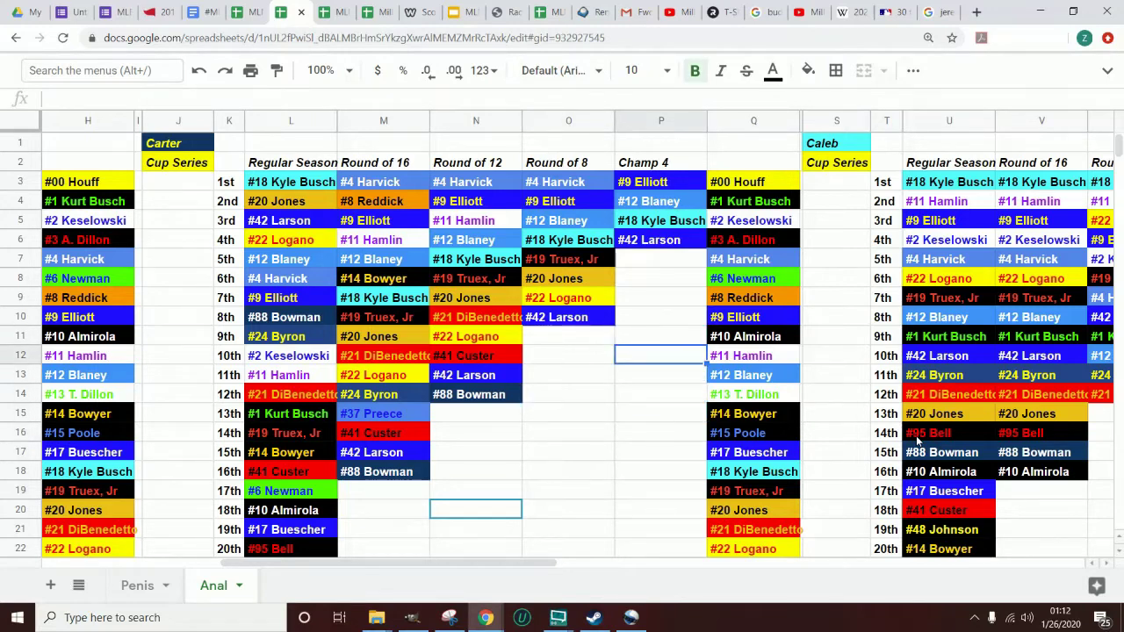
{"action": "key", "text": "Left"}
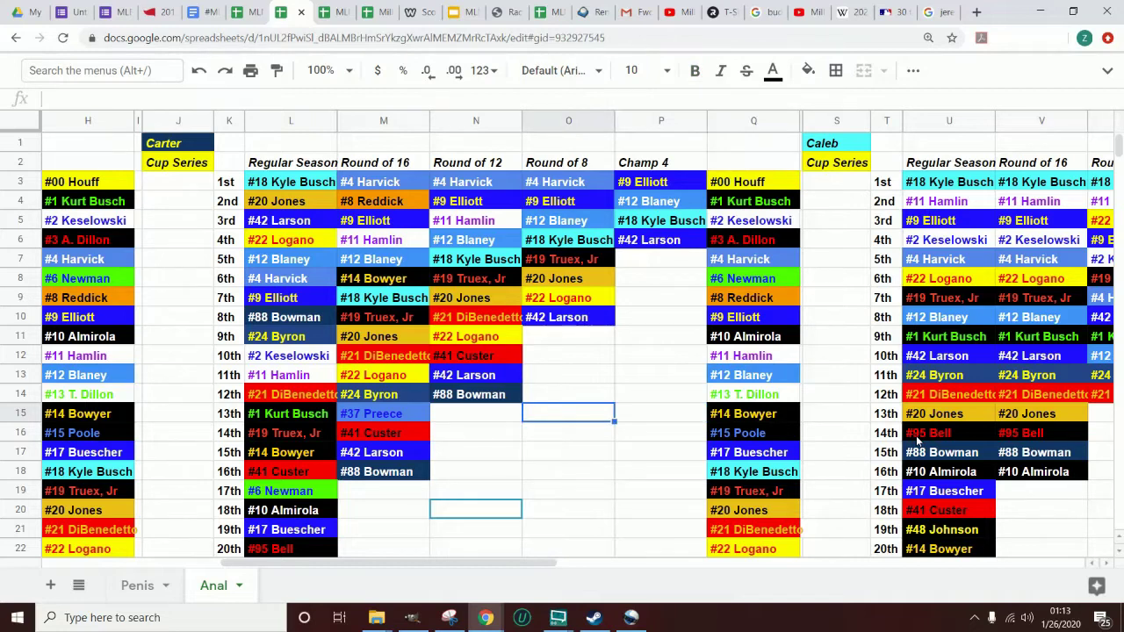
{"action": "key", "text": "Down"}
{"action": "key", "text": "Down"}
{"action": "key", "text": "Down"}
{"action": "key", "text": "Down"}
{"action": "key", "text": "Left"}
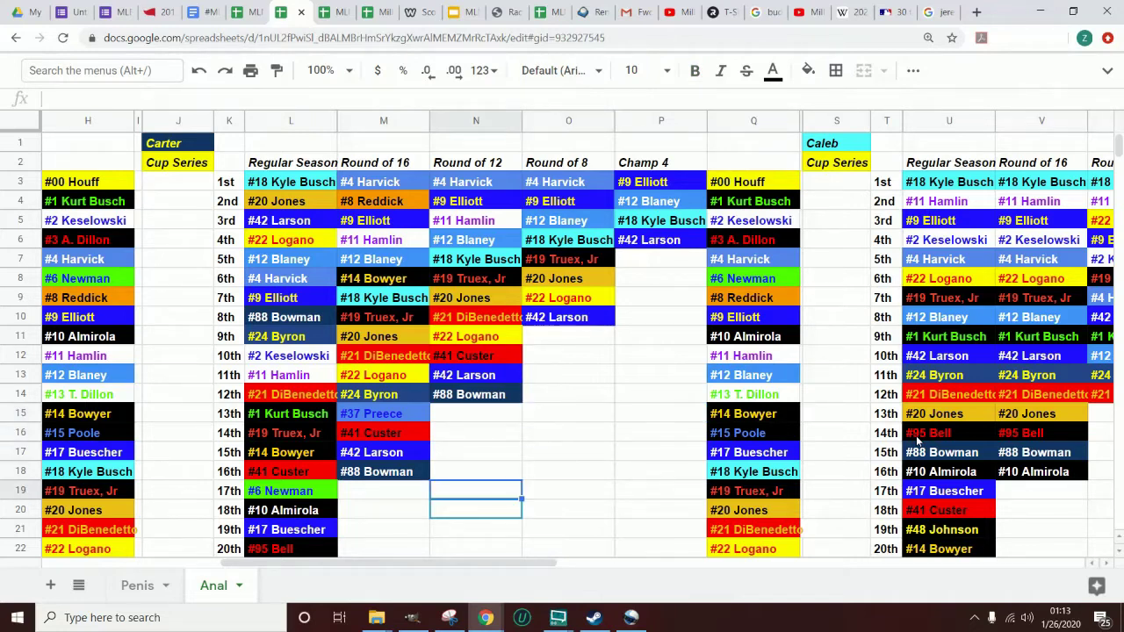
{"action": "key", "text": "Right"}
{"action": "key", "text": "Up"}
{"action": "key", "text": "Up"}
{"action": "key", "text": "Up"}
{"action": "key", "text": "Up"}
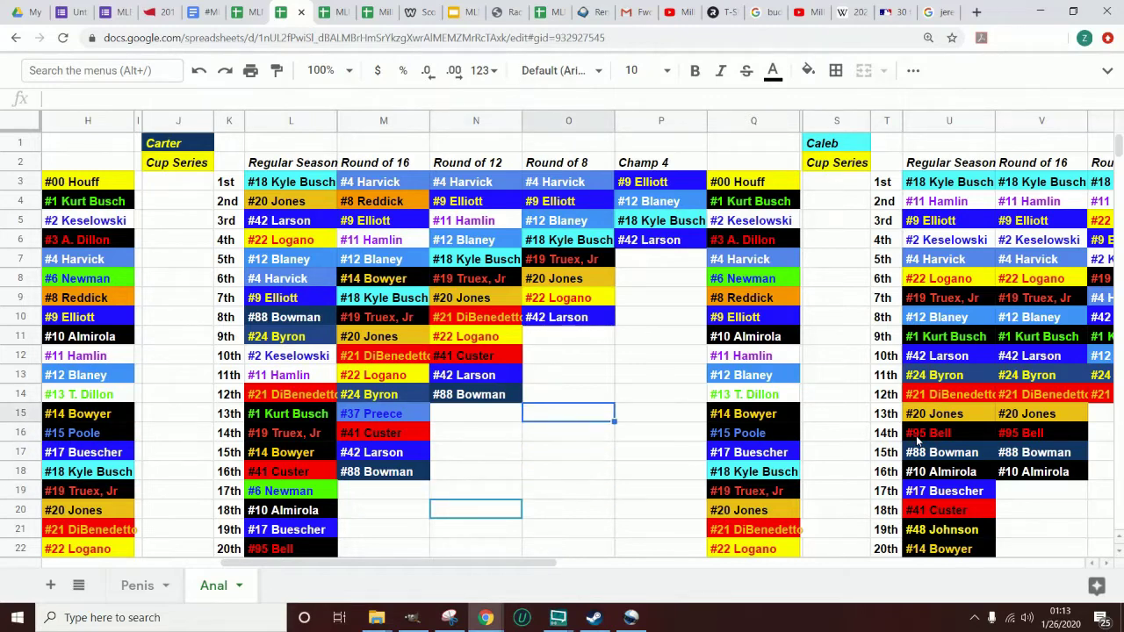
{"action": "key", "text": "Right"}
{"action": "key", "text": "Up"}
{"action": "key", "text": "Up"}
{"action": "key", "text": "Up"}
{"action": "key", "text": "Up"}
{"action": "key", "text": "Down"}
{"action": "key", "text": "Down"}
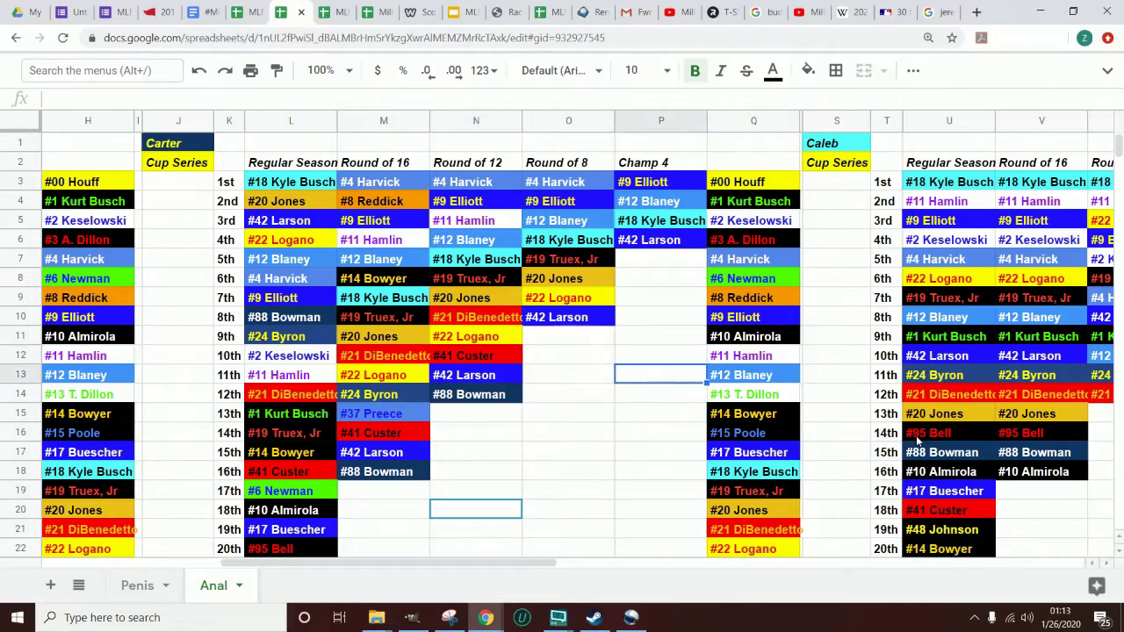
{"action": "key", "text": "Down"}
{"action": "key", "text": "Down"}
{"action": "key", "text": "Left"}
{"action": "key", "text": "Down"}
{"action": "key", "text": "Down"}
{"action": "key", "text": "Down"}
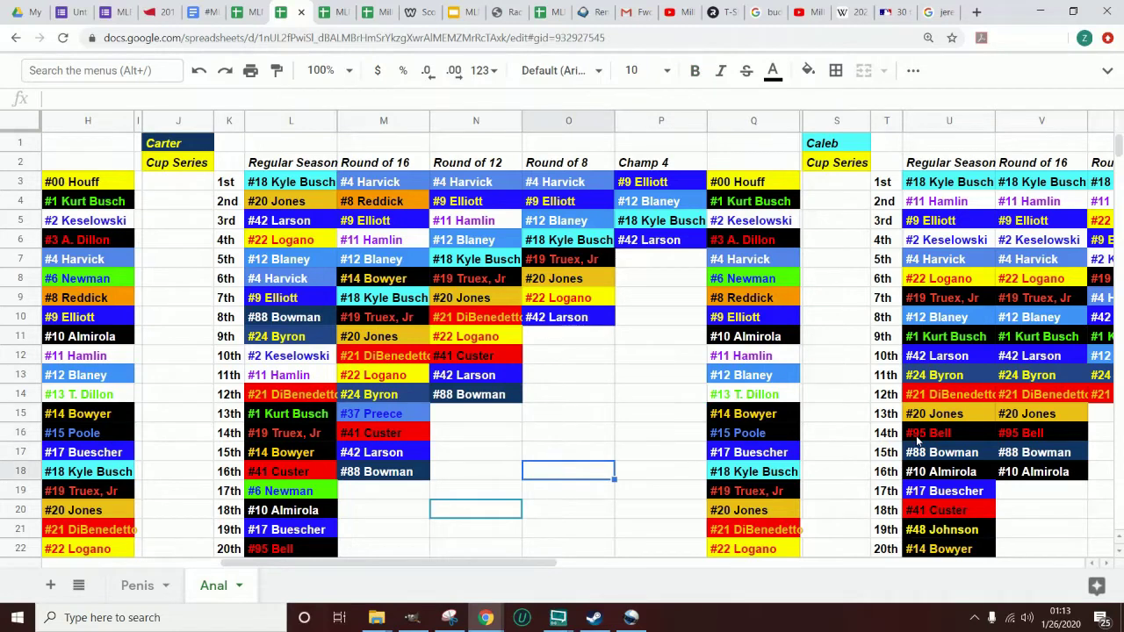
{"action": "key", "text": "Down"}
{"action": "key", "text": "Left"}
{"action": "key", "text": "Right"}
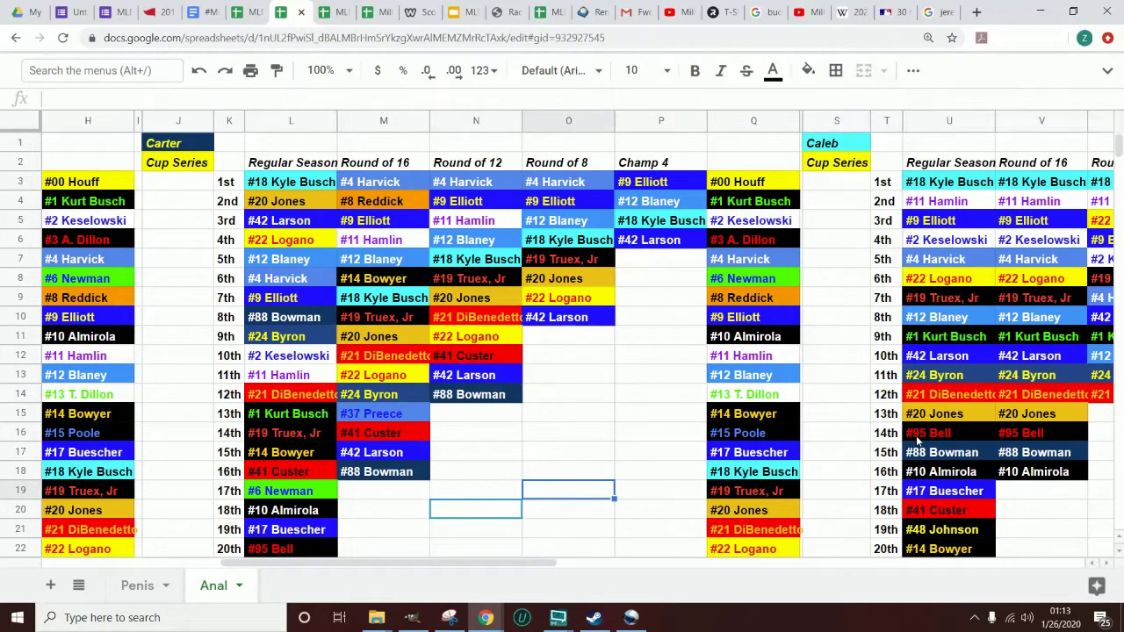
{"action": "key", "text": "Up"}
{"action": "key", "text": "Up"}
{"action": "key", "text": "Up"}
{"action": "key", "text": "Up"}
{"action": "key", "text": "Right"}
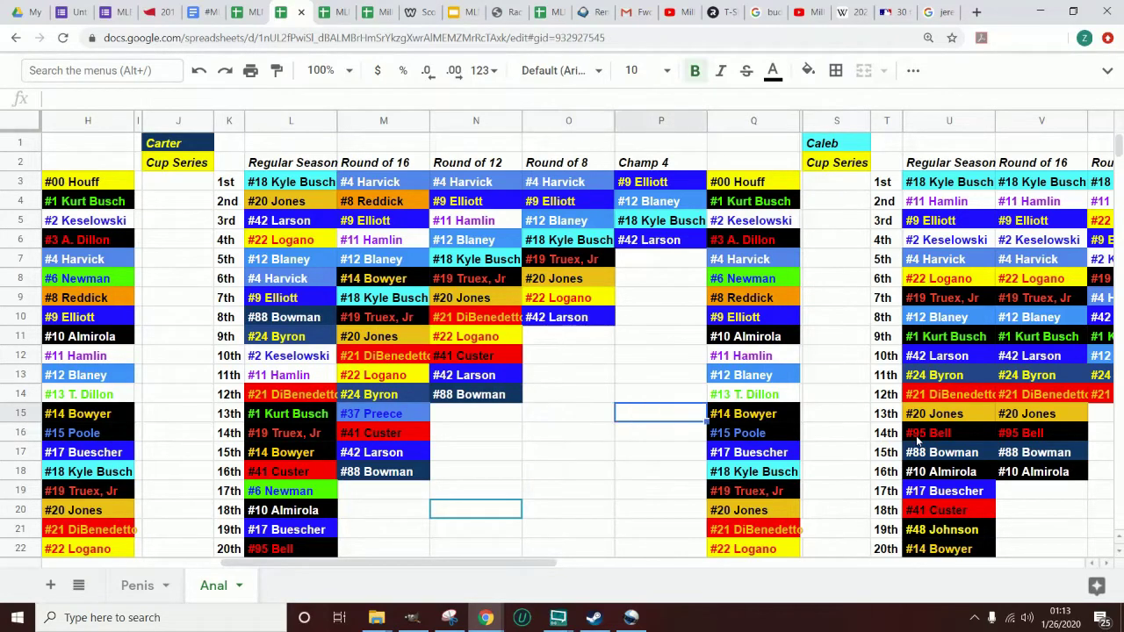
{"action": "key", "text": "Up"}
{"action": "key", "text": "Up"}
{"action": "key", "text": "Up"}
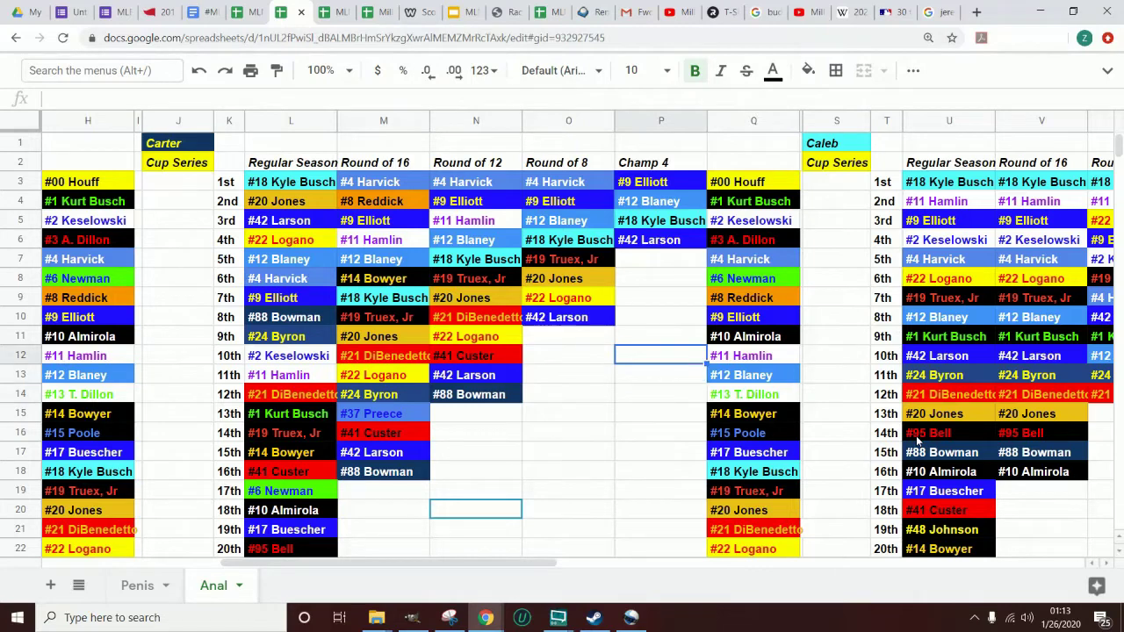
{"action": "key", "text": "Up"}
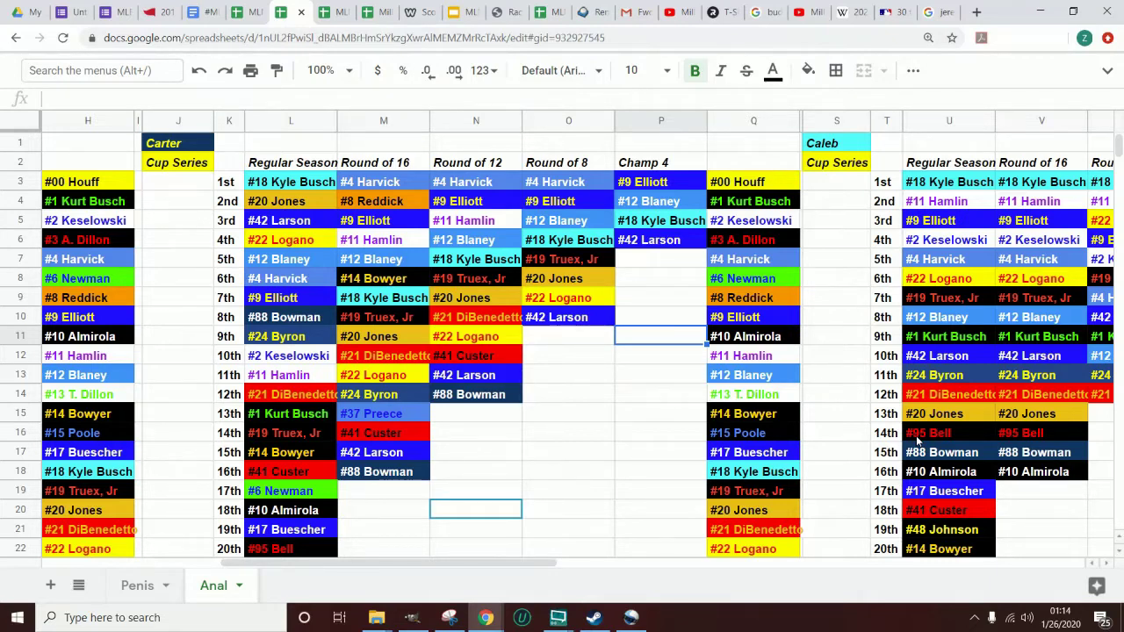
Bring the third participant's Cup Series predictions into view, from the Regular Season picks in column U to the Champ 4 picks in column Y
{"action": "key", "text": "Right"}
{"action": "key", "text": "Right"}
{"action": "key", "text": "Right"}
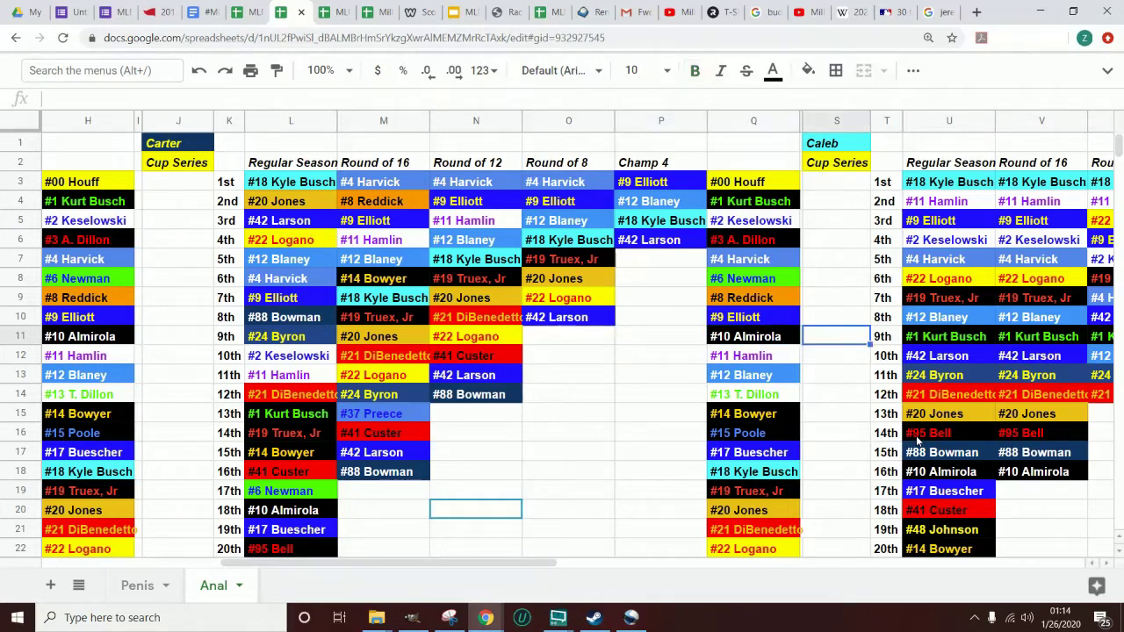
{"action": "key", "text": "Left"}
{"action": "key", "text": "Right"}
{"action": "key", "text": "Right"}
{"action": "key", "text": "Right"}
{"action": "key", "text": "Right"}
{"action": "key", "text": "Right"}
{"action": "key", "text": "Right"}
{"action": "key", "text": "Right"}
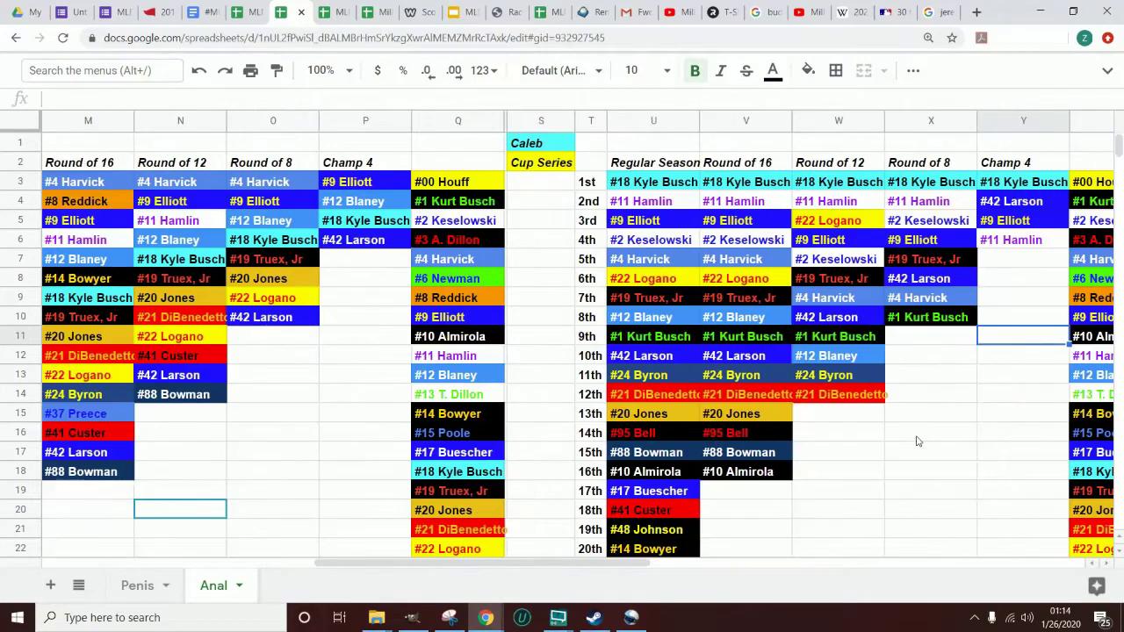
{"action": "key", "text": "Right"}
{"action": "key", "text": "Right"}
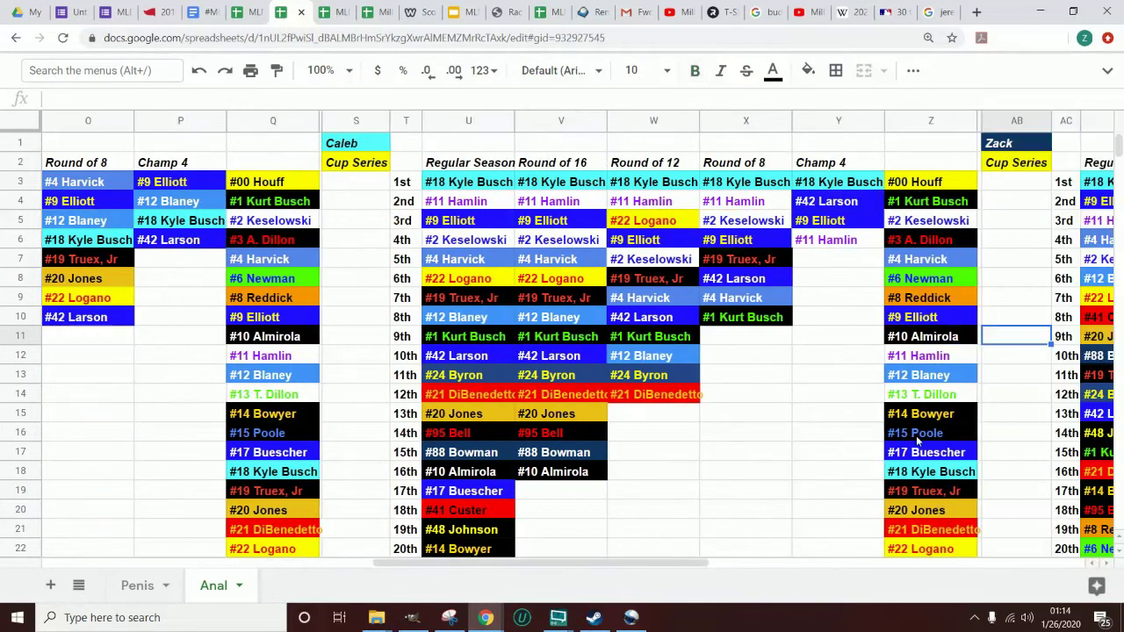
{"action": "key", "text": "Left"}
{"action": "key", "text": "Left"}
{"action": "key", "text": "Left"}
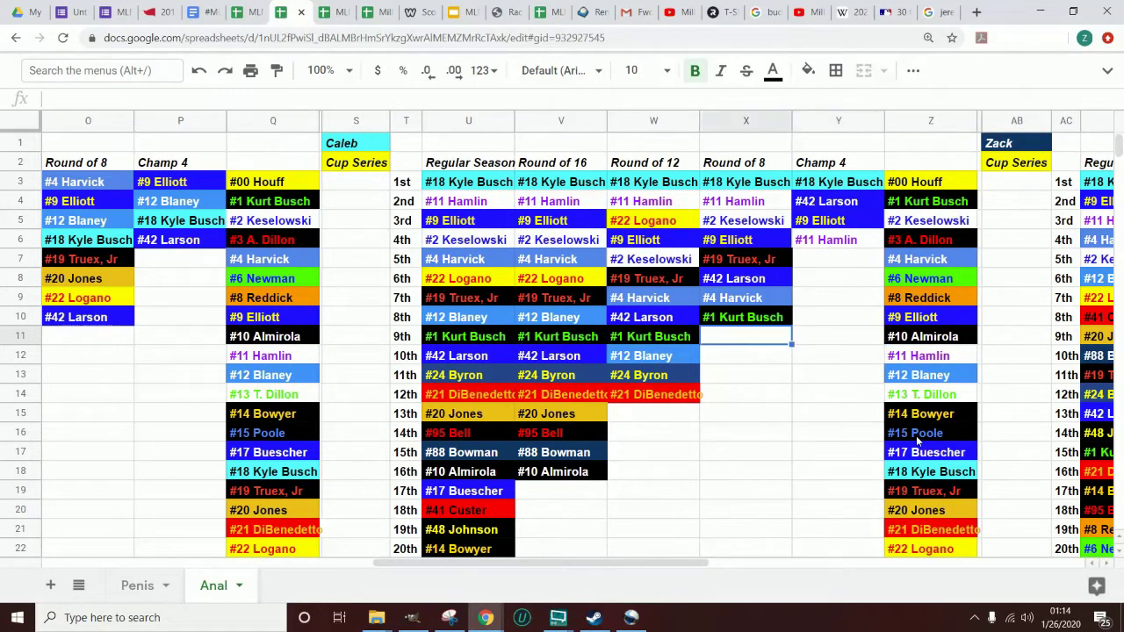
{"action": "key", "text": "Right"}
{"action": "key", "text": "ctrl+b"}
{"action": "key", "text": "Down"}
{"action": "key", "text": "Down"}
{"action": "key", "text": "Down"}
{"action": "key", "text": "Down"}
{"action": "key", "text": "Down"}
{"action": "key", "text": "Down"}
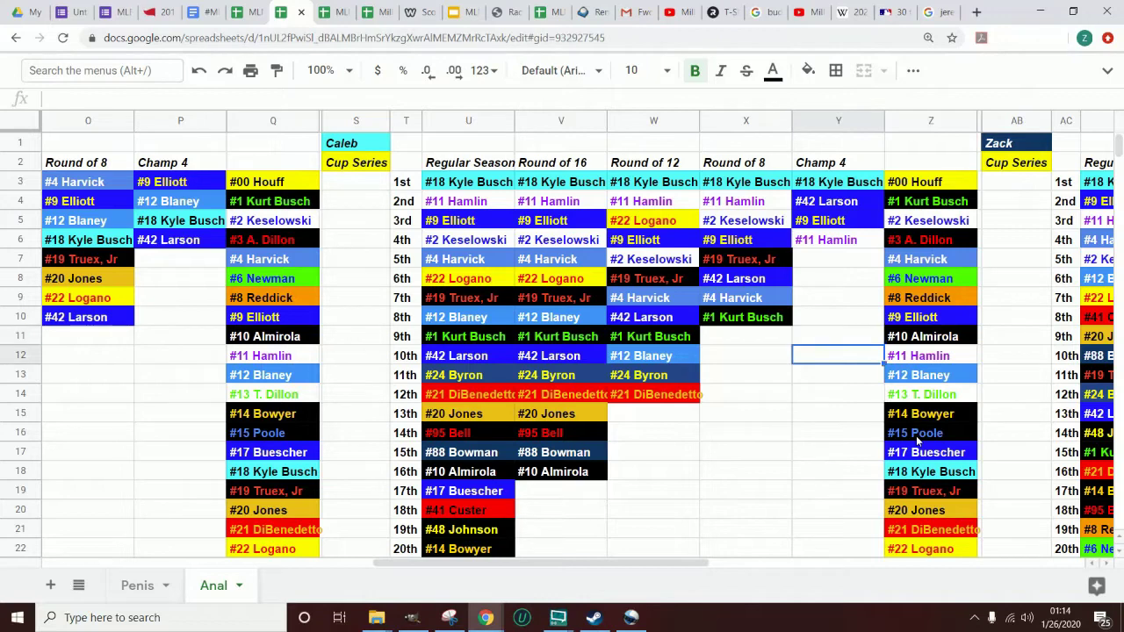
{"action": "key", "text": "Left"}
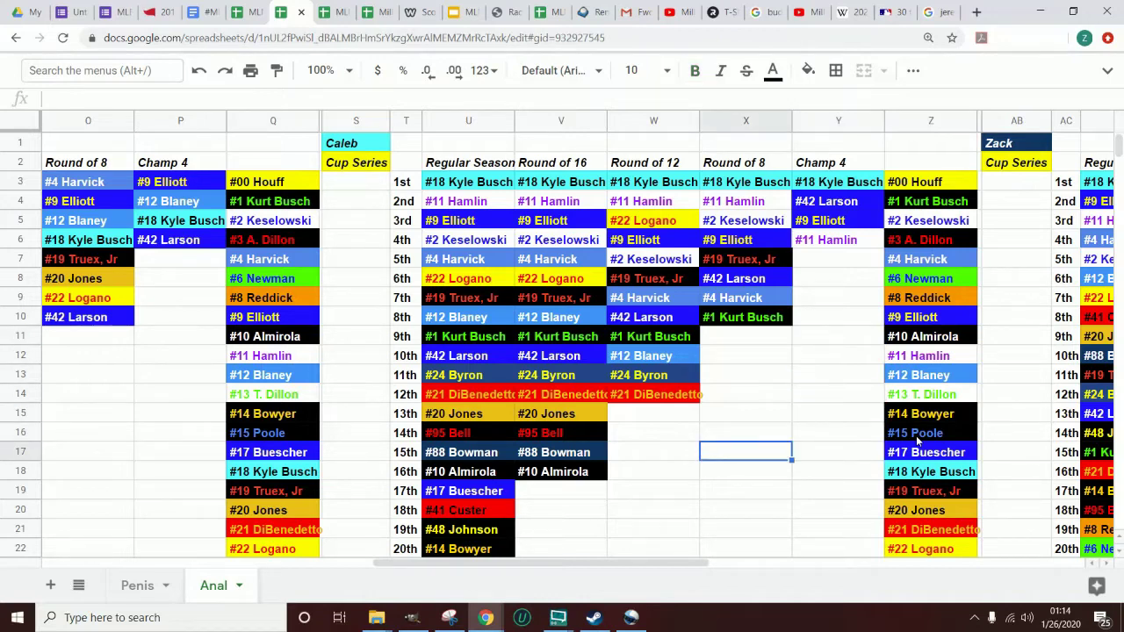
{"action": "key", "text": "Down"}
{"action": "key", "text": "Left"}
{"action": "key", "text": "Down"}
{"action": "key", "text": "Right"}
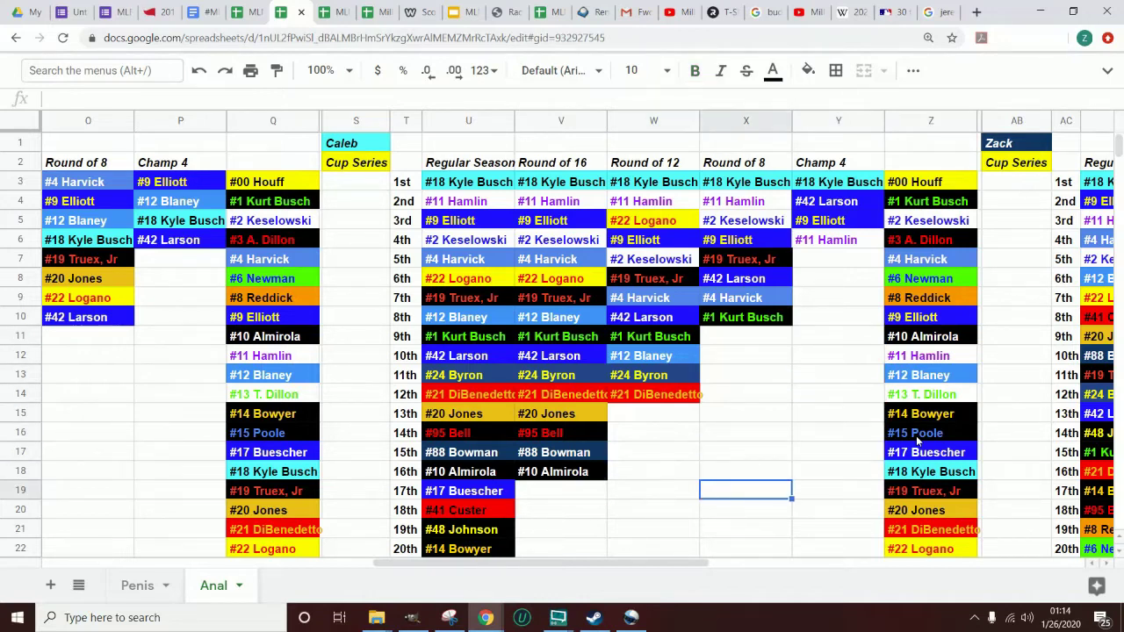
{"action": "key", "text": "Right"}
{"action": "key", "text": "Up"}
{"action": "key", "text": "Up"}
{"action": "key", "text": "Up"}
{"action": "key", "text": "Up"}
{"action": "key", "text": "Up"}
{"action": "key", "text": "Up"}
{"action": "key", "text": "Up"}
{"action": "key", "text": "Up"}
{"action": "key", "text": "Up"}
{"action": "key", "text": "Down"}
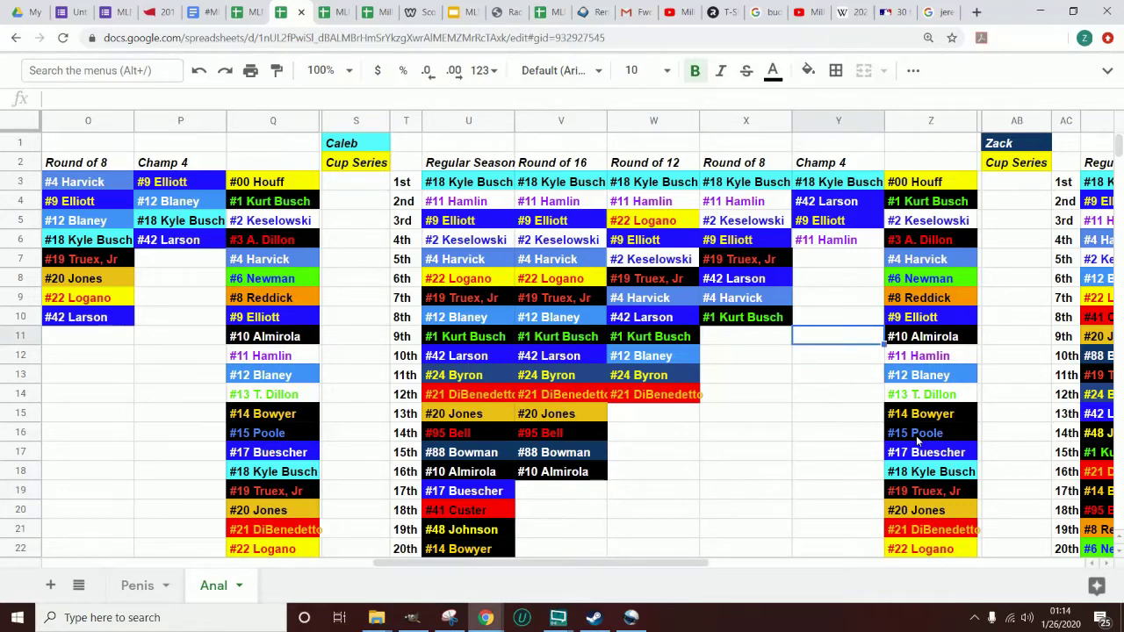
Review the third participant's Champ 4 picks in column Y, up to the 2nd-place entry in cell Y4
{"action": "key", "text": "Up"}
{"action": "key", "text": "Up"}
{"action": "key", "text": "Up"}
{"action": "key", "text": "Up"}
{"action": "key", "text": "Up"}
{"action": "key", "text": "Up"}
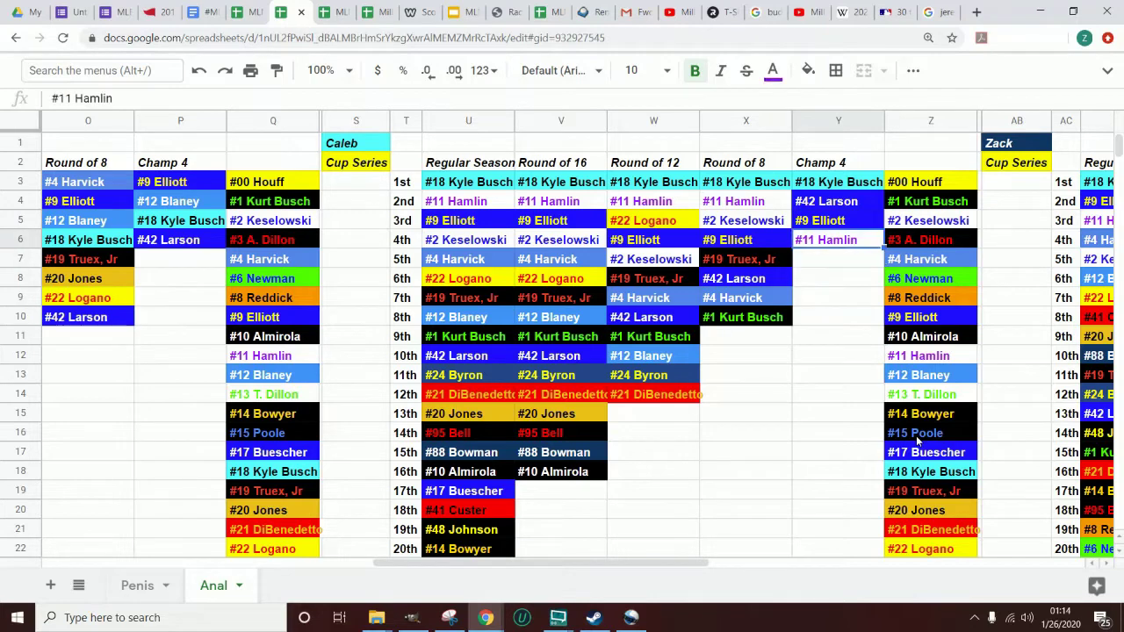
{"action": "key", "text": "Up"}
{"action": "key", "text": "Up"}
{"action": "key", "text": "Down"}
{"action": "key", "text": "Down"}
{"action": "key", "text": "Down"}
{"action": "key", "text": "Down"}
{"action": "key", "text": "Down"}
{"action": "key", "text": "Down"}
{"action": "key", "text": "Down"}
{"action": "key", "text": "Down"}
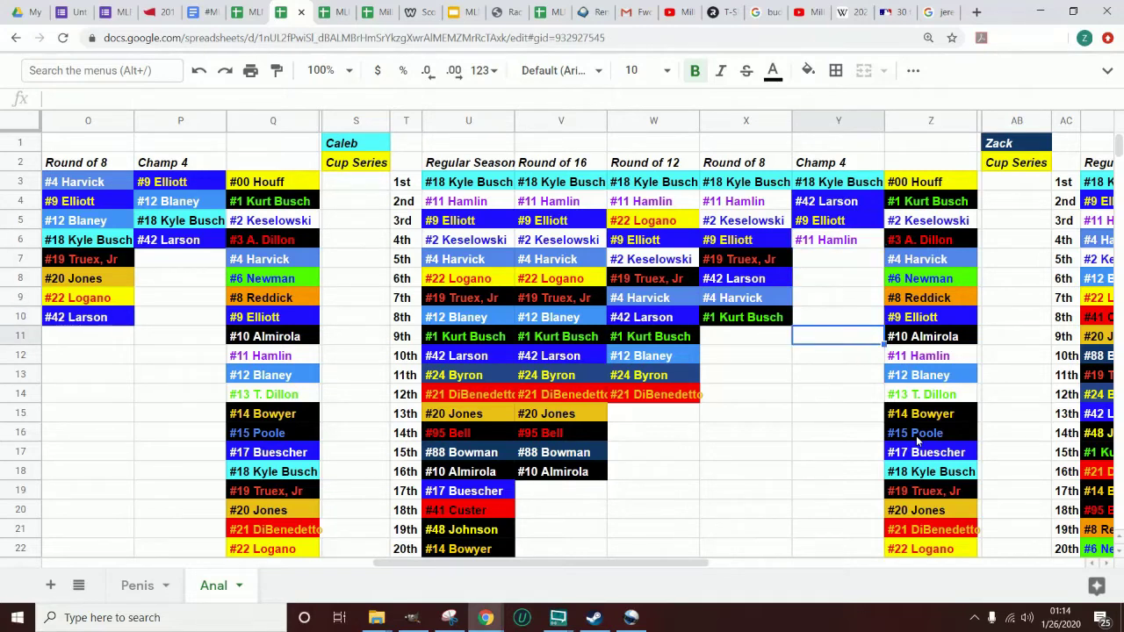
Check the third participant's 7th- and 8th-place Round of 8 picks in cells X9 and X10
{"action": "key", "text": "Up"}
{"action": "key", "text": "Left"}
{"action": "key", "text": "Up"}
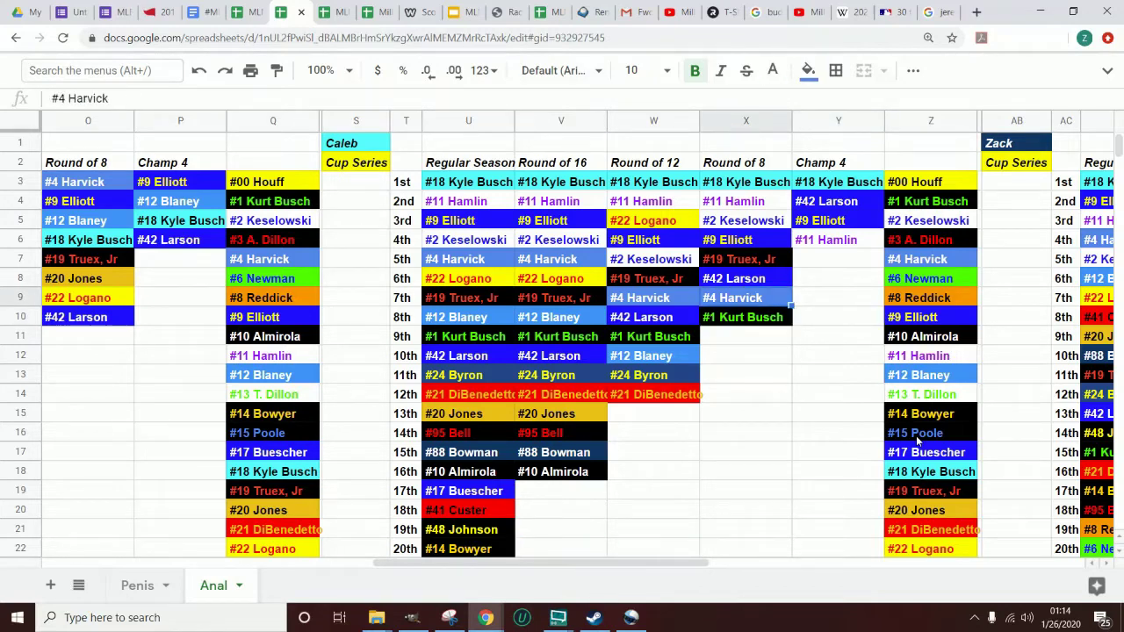
{"action": "key", "text": "Down"}
{"action": "key", "text": "Down"}
{"action": "key", "text": "Right"}
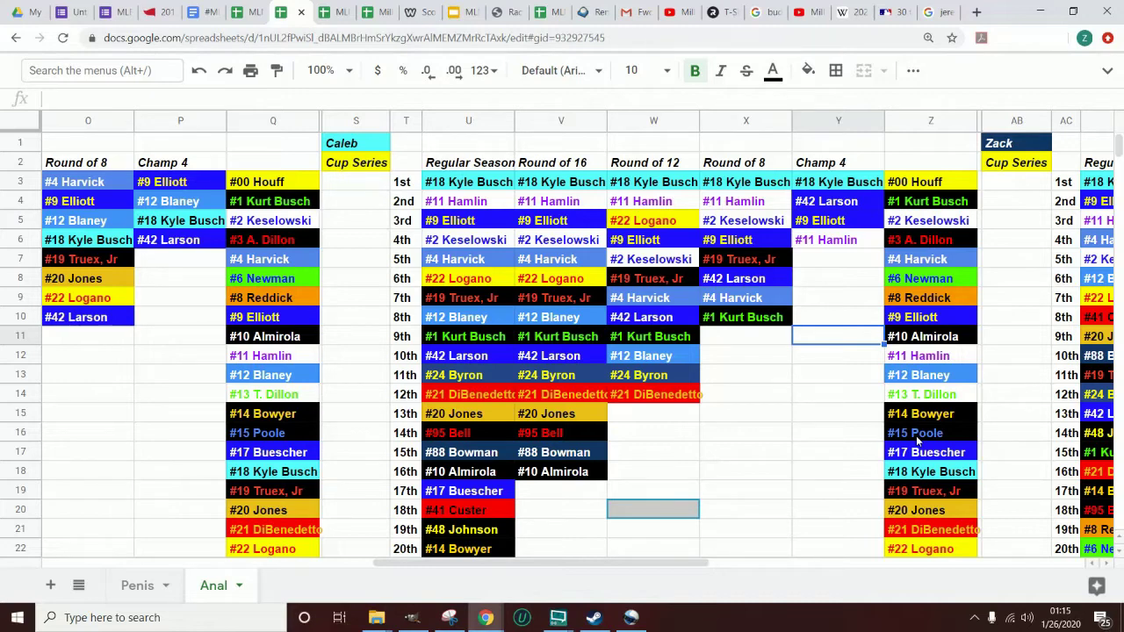
{"action": "key", "text": "Left"}
{"action": "key", "text": "Up"}
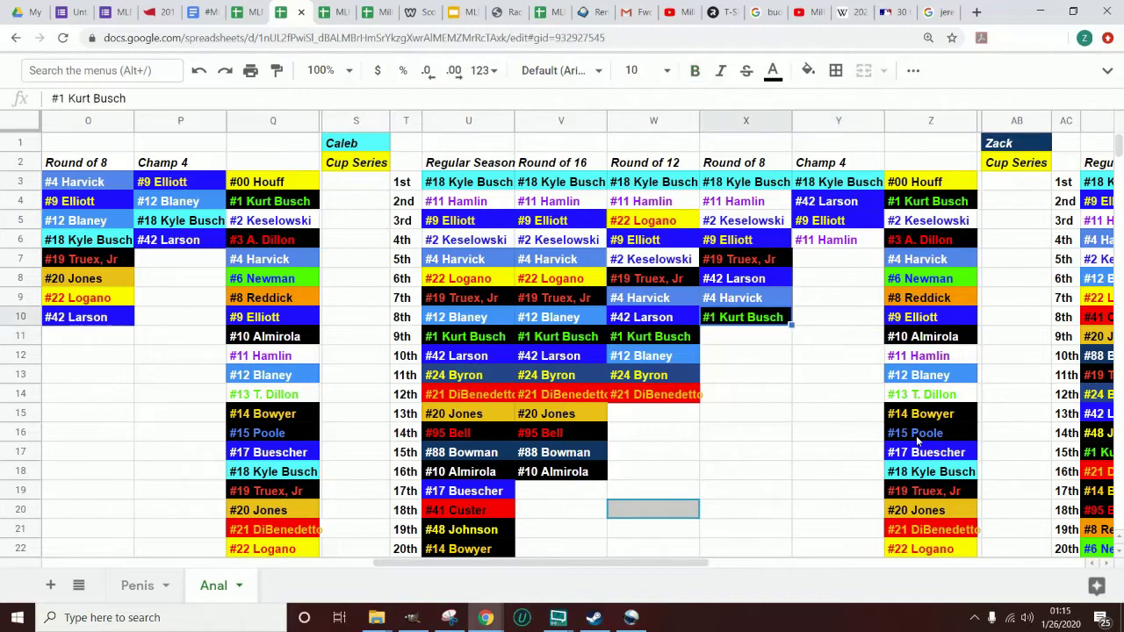
{"action": "key", "text": "Up"}
{"action": "key", "text": "Right"}
{"action": "key", "text": "Down"}
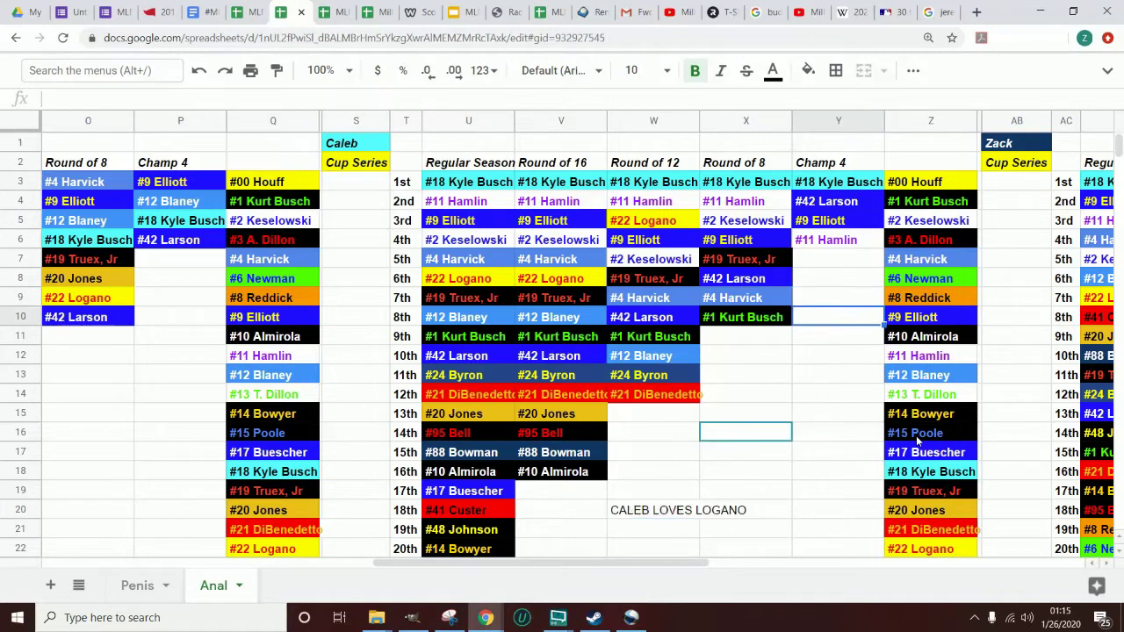
{"action": "key", "text": "Down"}
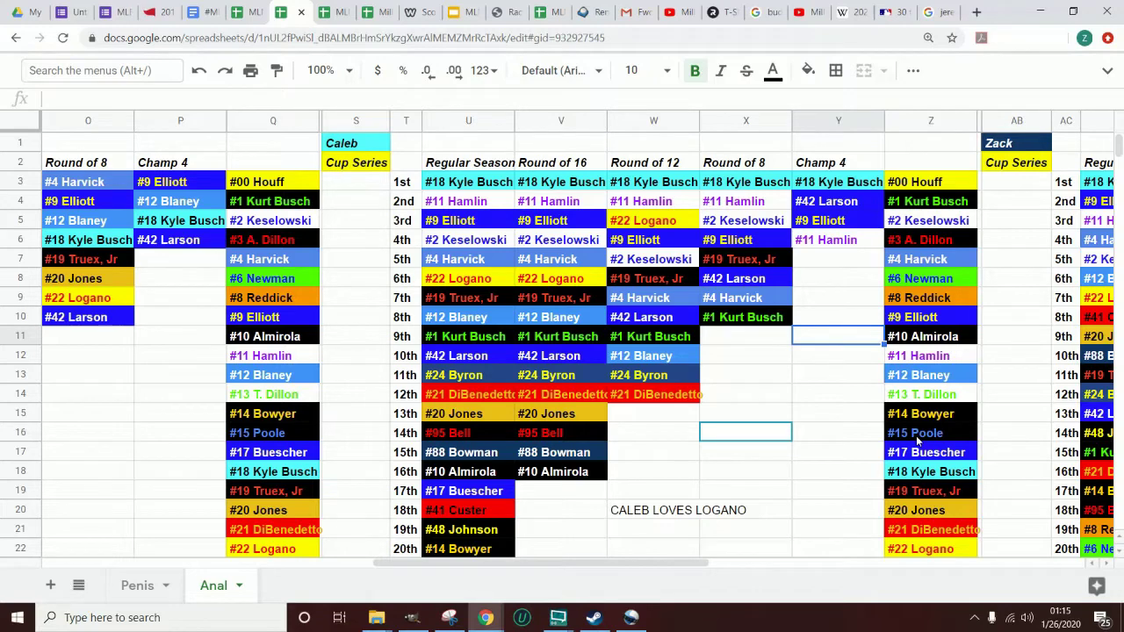
Examine the note in cell W20 below the third participant's Round of 12 picks
{"action": "key", "text": "Return"}
{"action": "key", "text": "Down"}
{"action": "key", "text": "Down"}
{"action": "key", "text": "Down"}
{"action": "key", "text": "Down"}
{"action": "key", "text": "Down"}
{"action": "key", "text": "Down"}
{"action": "key", "text": "Down"}
{"action": "key", "text": "Down"}
{"action": "key", "text": "Down"}
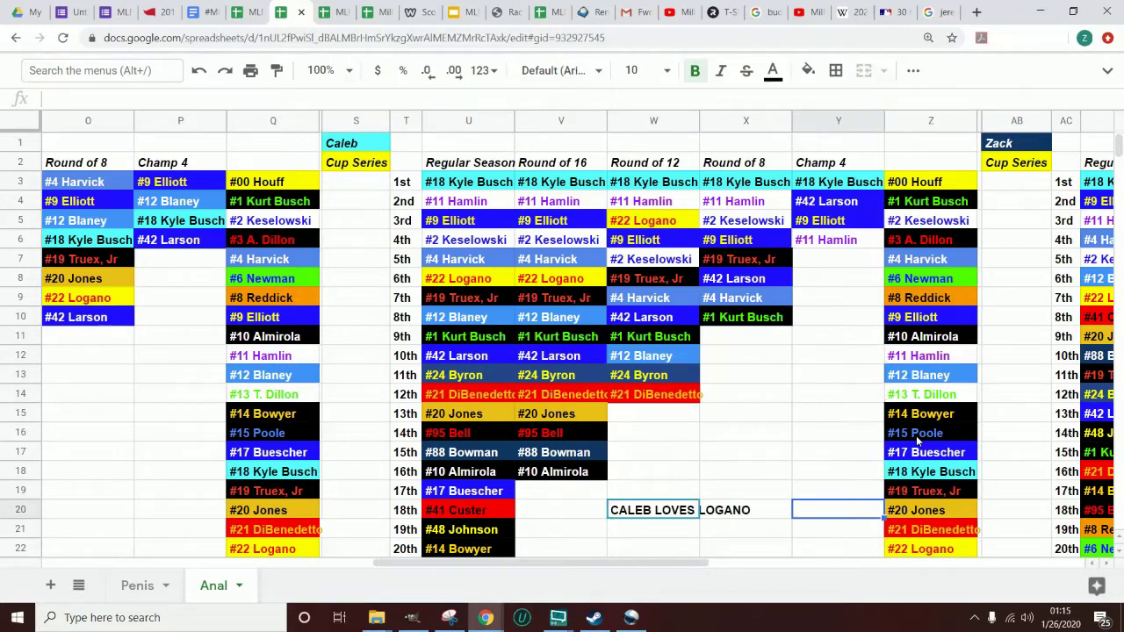
{"action": "key", "text": "Left"}
{"action": "key", "text": "Left"}
{"action": "key", "text": "Up"}
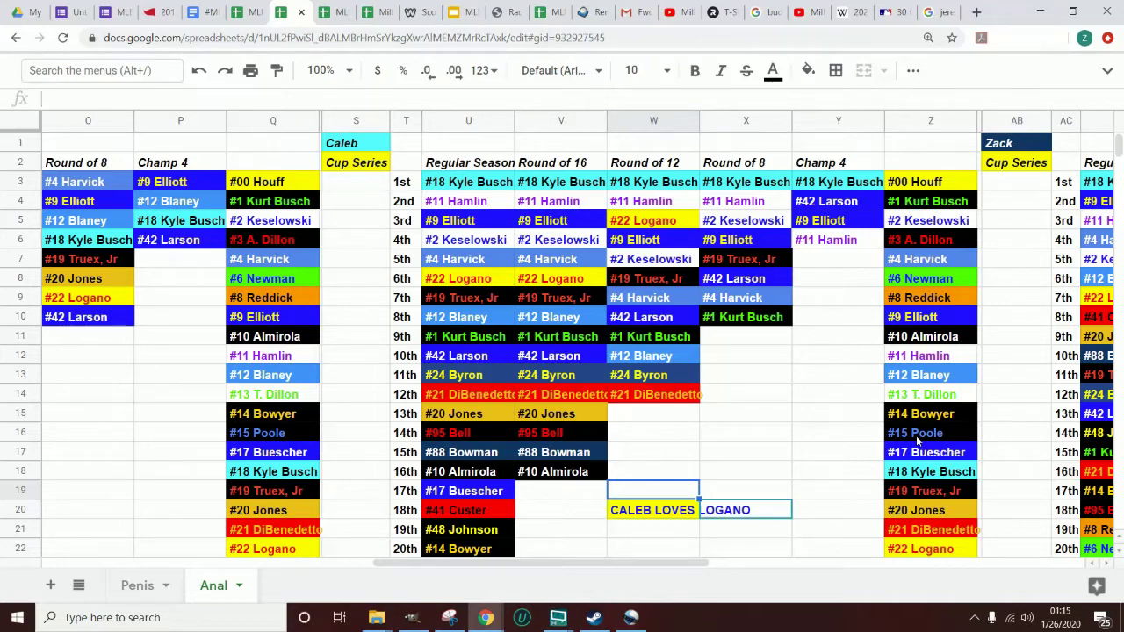
{"action": "key", "text": "Down"}
{"action": "key", "text": "Down"}
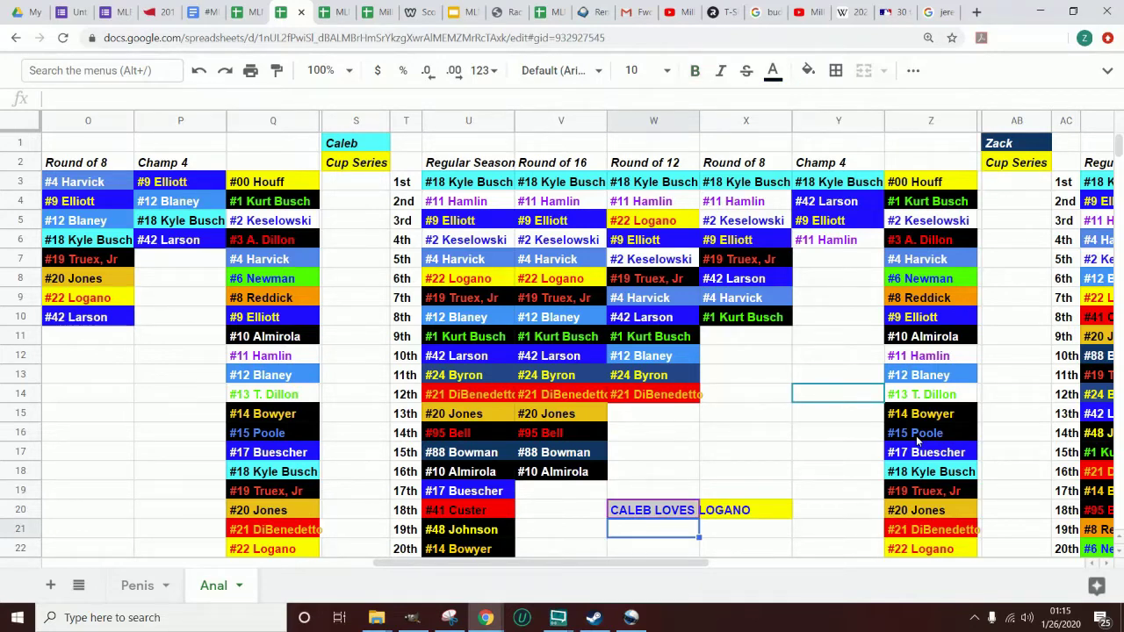
{"action": "key", "text": "Right"}
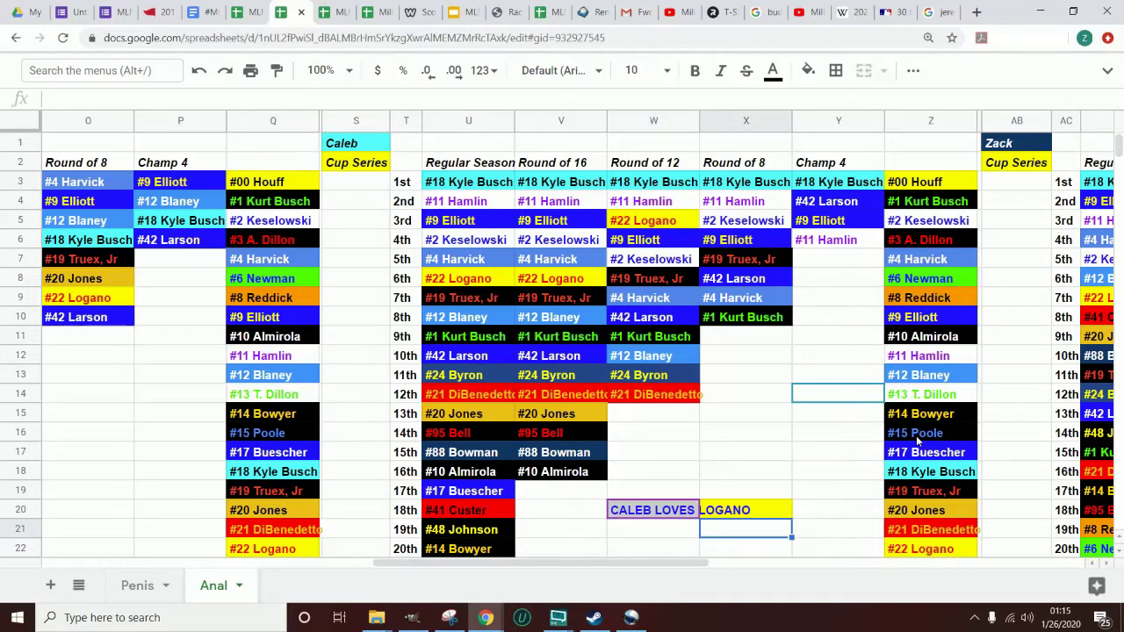
{"action": "key", "text": "Right"}
{"action": "key", "text": "Up"}
{"action": "key", "text": "Up"}
{"action": "key", "text": "Up"}
{"action": "key", "text": "Up"}
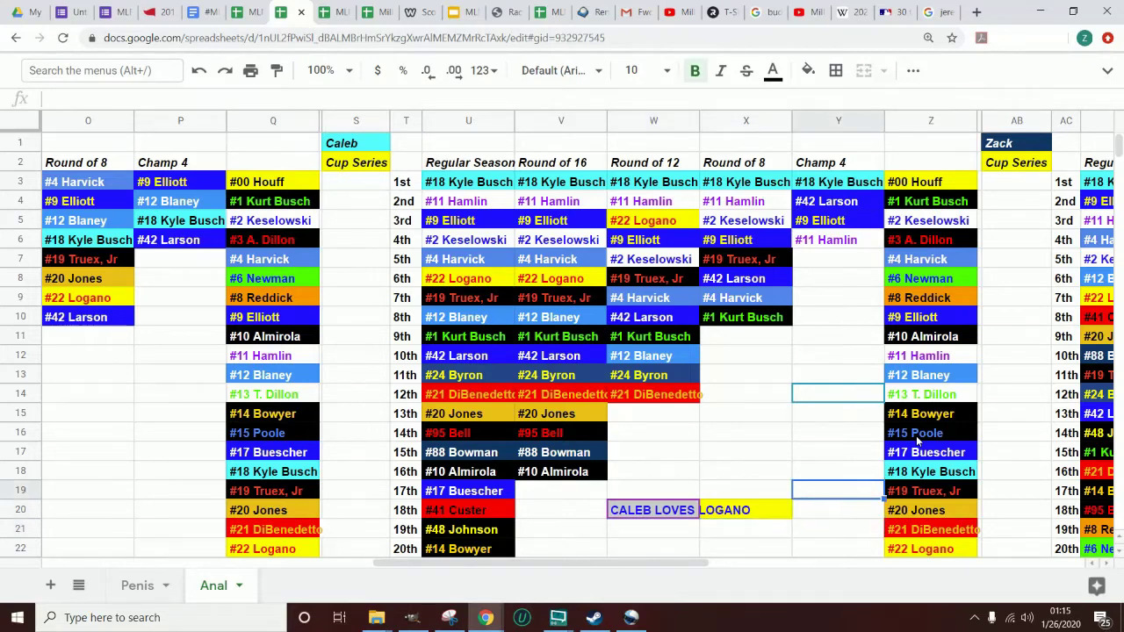
{"action": "key", "text": "Up"}
{"action": "key", "text": "Left"}
{"action": "key", "text": "Left"}
{"action": "key", "text": "Down"}
{"action": "key", "text": "Down"}
{"action": "key", "text": "Down"}
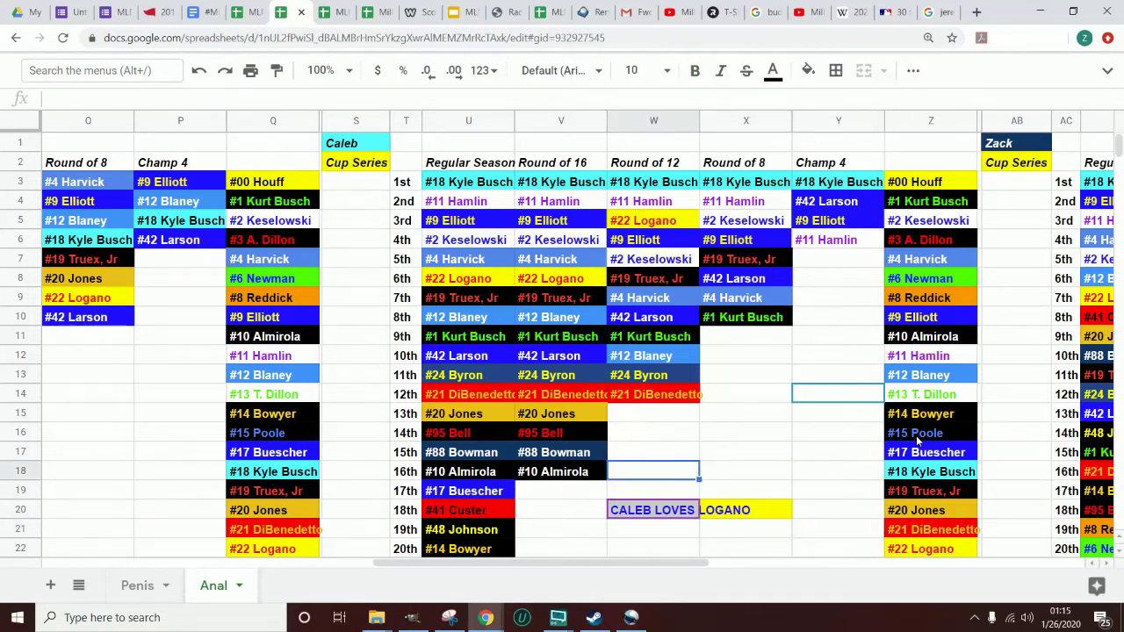
{"action": "key", "text": "Right"}
{"action": "key", "text": "Up"}
{"action": "key", "text": "Up"}
{"action": "key", "text": "Up"}
{"action": "key", "text": "Up"}
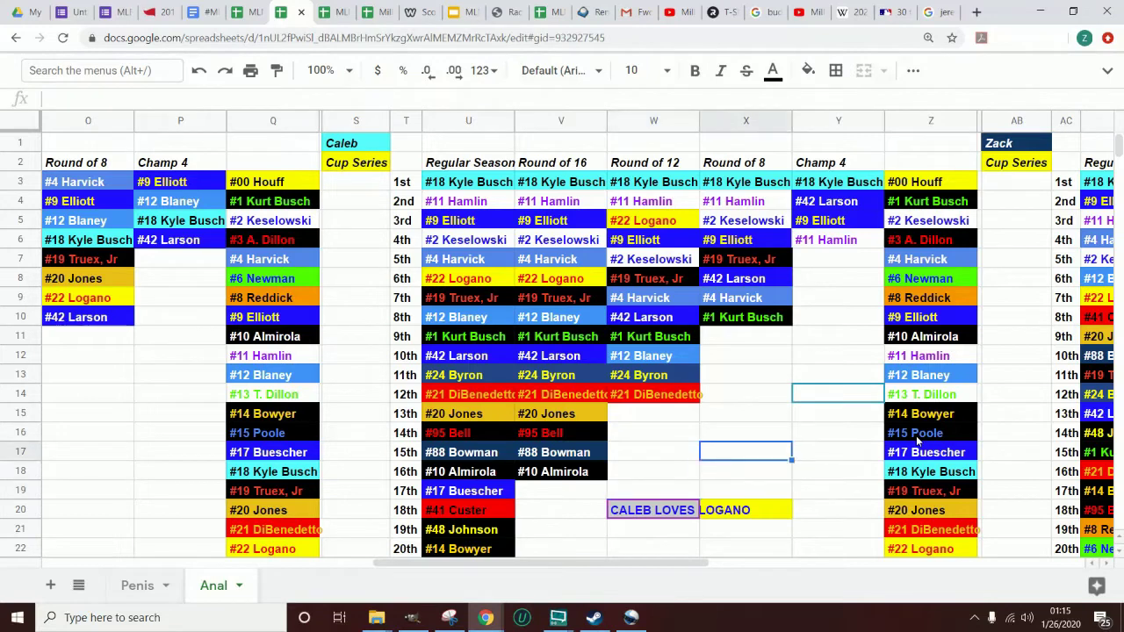
{"action": "key", "text": "Right"}
{"action": "key", "text": "Up"}
{"action": "key", "text": "Up"}
{"action": "key", "text": "Up"}
{"action": "key", "text": "Up"}
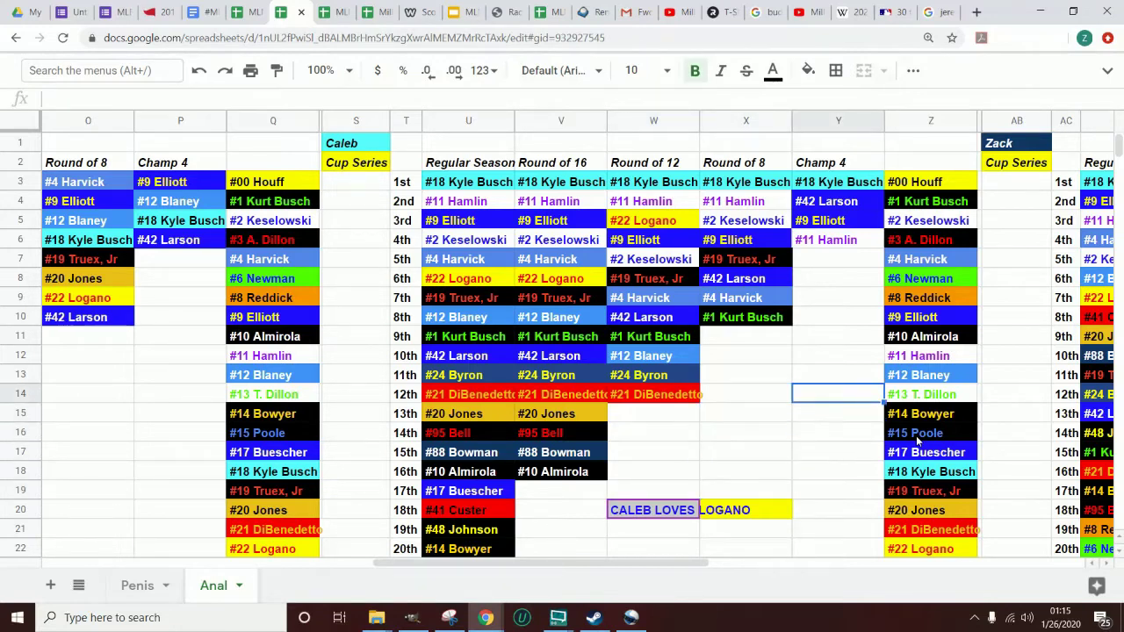
{"action": "key", "text": "Down"}
{"action": "key", "text": "Down"}
{"action": "key", "text": "Down"}
{"action": "key", "text": "Down"}
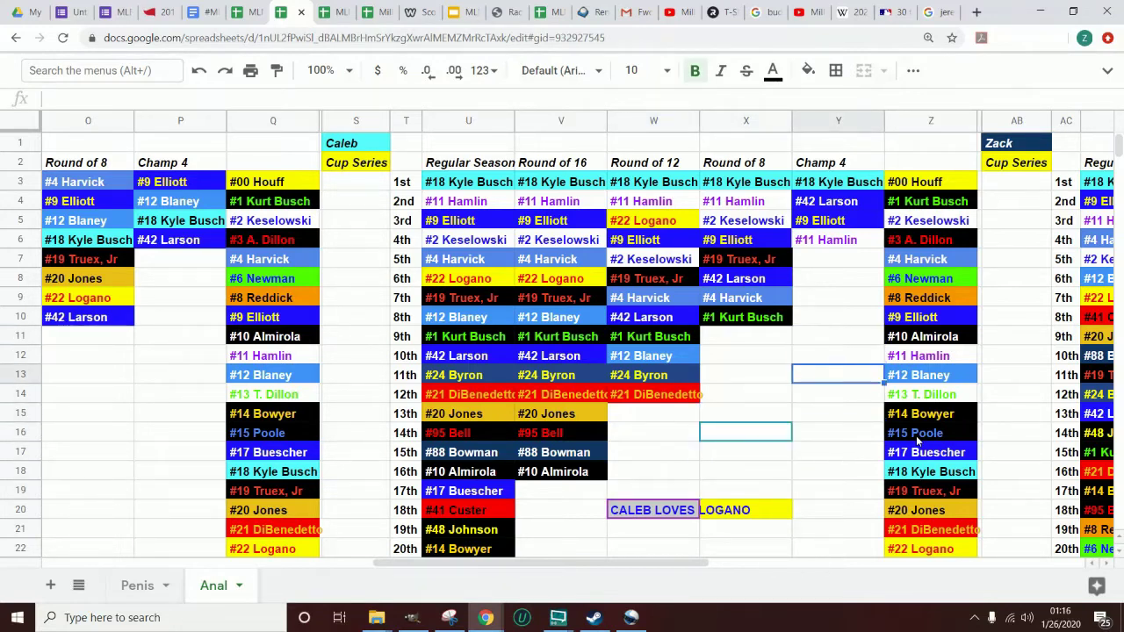
{"action": "key", "text": "Left"}
{"action": "key", "text": "Down"}
{"action": "key", "text": "Down"}
{"action": "key", "text": "Down"}
{"action": "key", "text": "Down"}
{"action": "key", "text": "Left"}
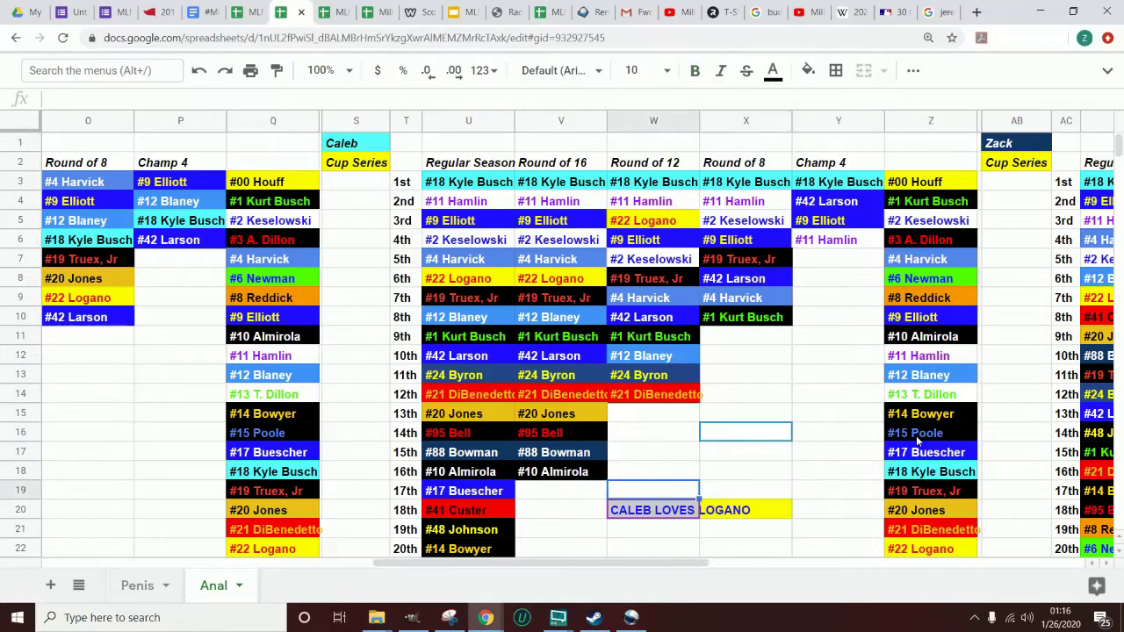
{"action": "key", "text": "Right"}
{"action": "key", "text": "Up"}
{"action": "key", "text": "Up"}
{"action": "key", "text": "Up"}
{"action": "key", "text": "Up"}
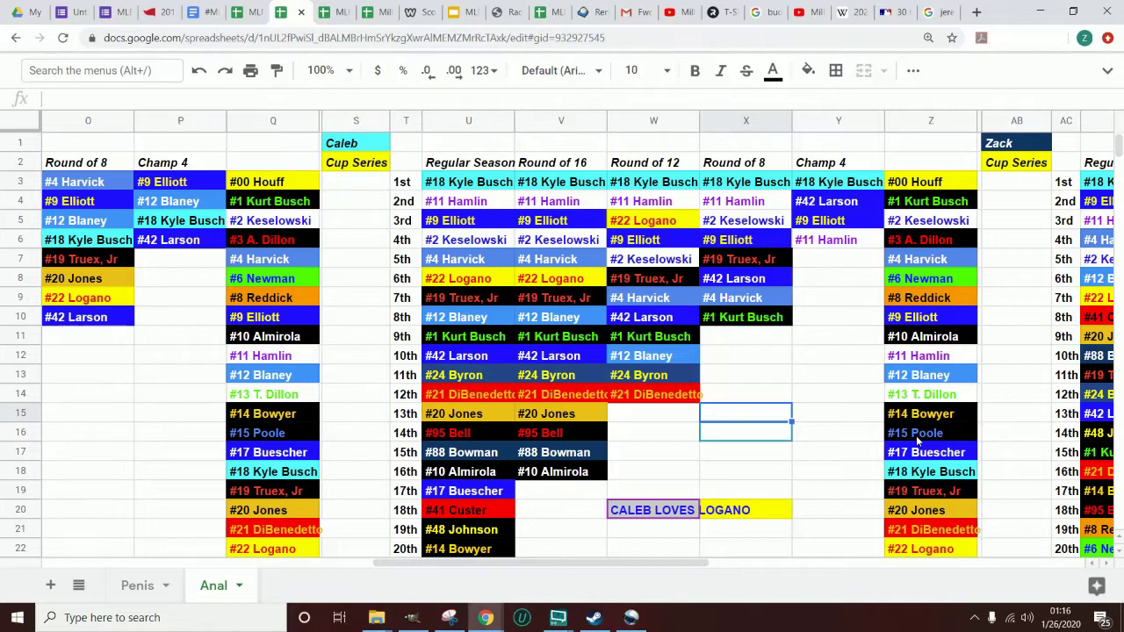
{"action": "key", "text": "Right"}
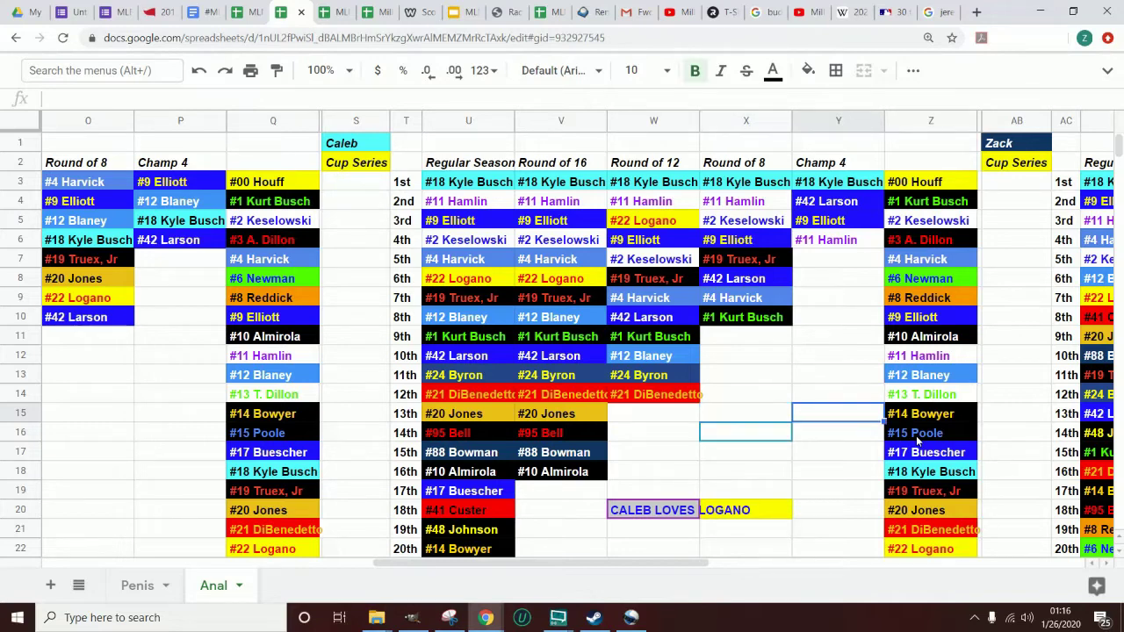
{"action": "key", "text": "Up"}
{"action": "key", "text": "Up"}
{"action": "key", "text": "Up"}
{"action": "key", "text": "Up"}
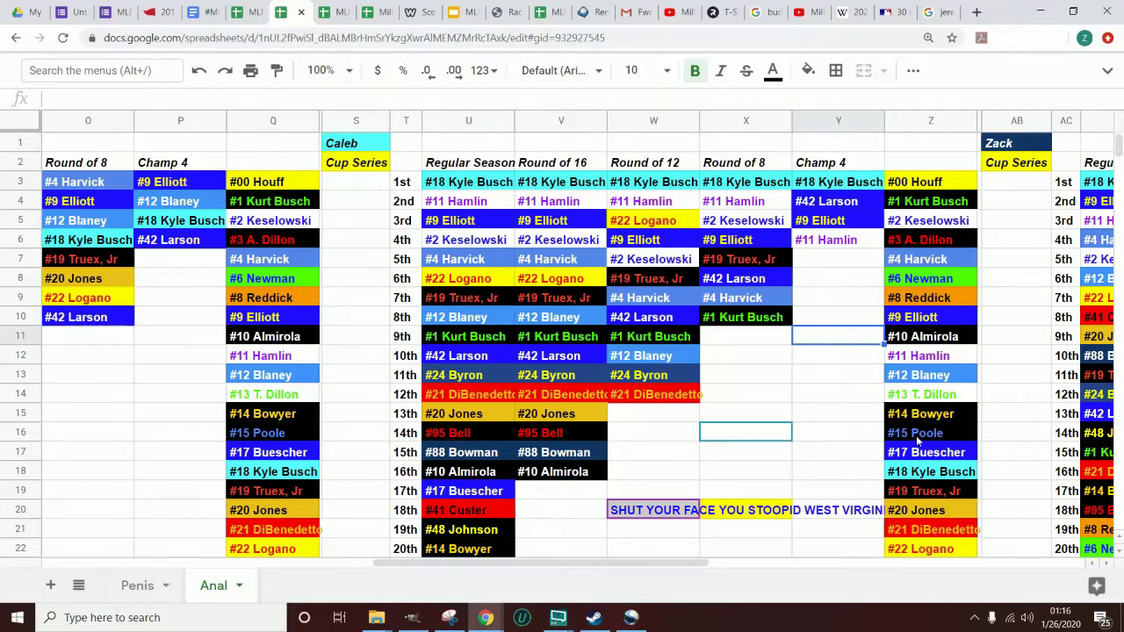
{"action": "key", "text": "Down"}
{"action": "key", "text": "Down"}
{"action": "key", "text": "Down"}
{"action": "key", "text": "Down"}
{"action": "key", "text": "Down"}
{"action": "key", "text": "Left"}
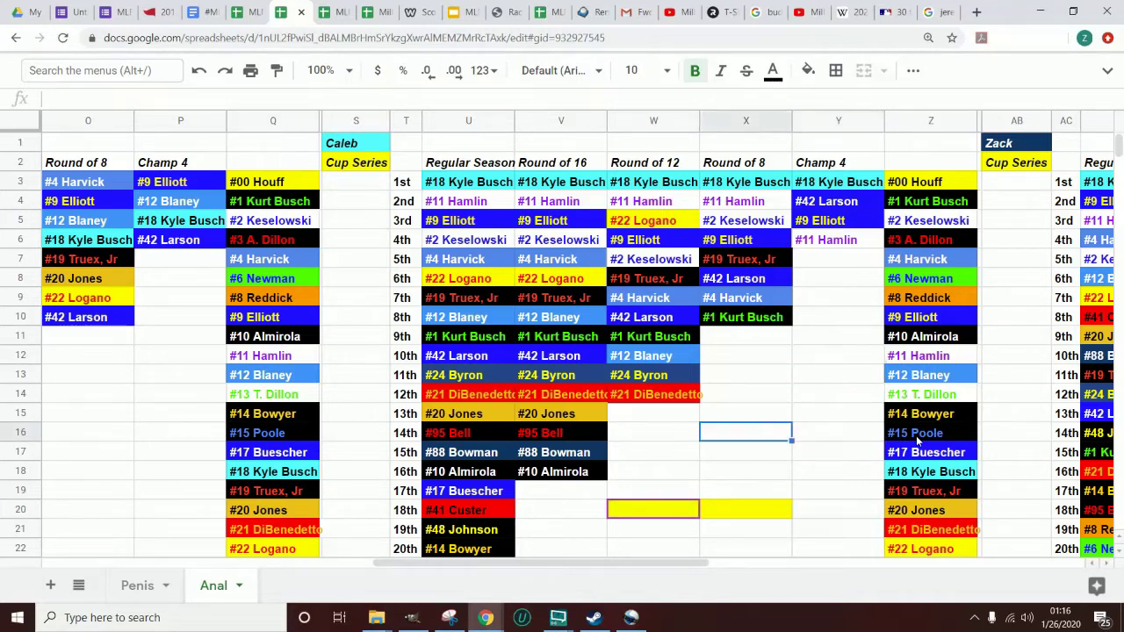
{"action": "key", "text": "Down"}
{"action": "key", "text": "Down"}
{"action": "key", "text": "Down"}
{"action": "key", "text": "Left"}
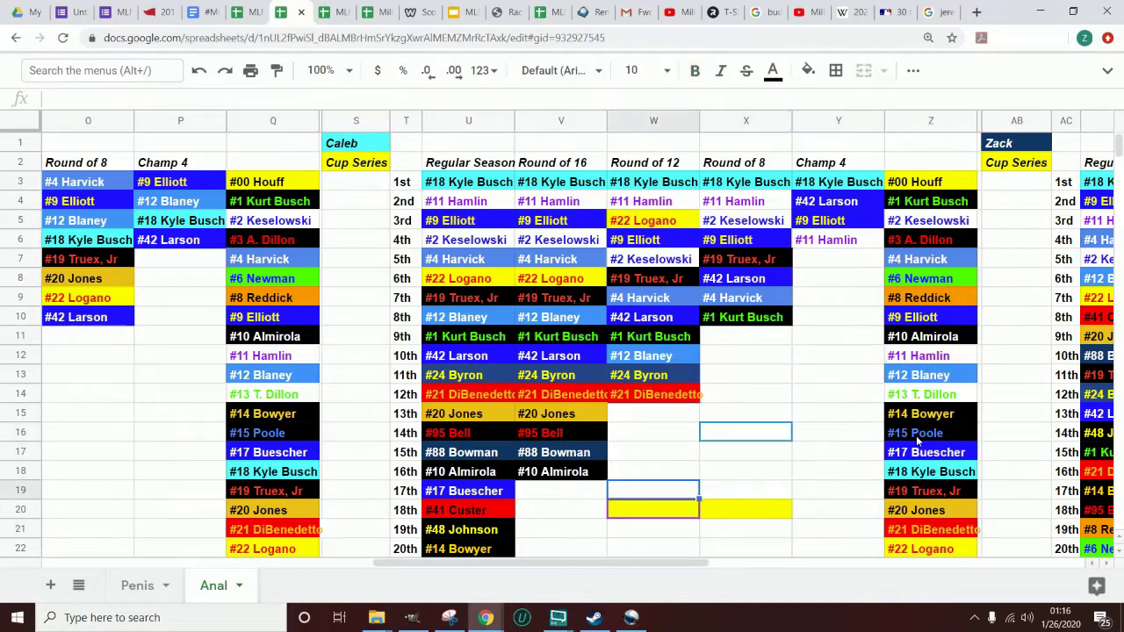
{"action": "key", "text": "Right"}
{"action": "key", "text": "Up"}
{"action": "key", "text": "Up"}
{"action": "key", "text": "Up"}
{"action": "key", "text": "Right"}
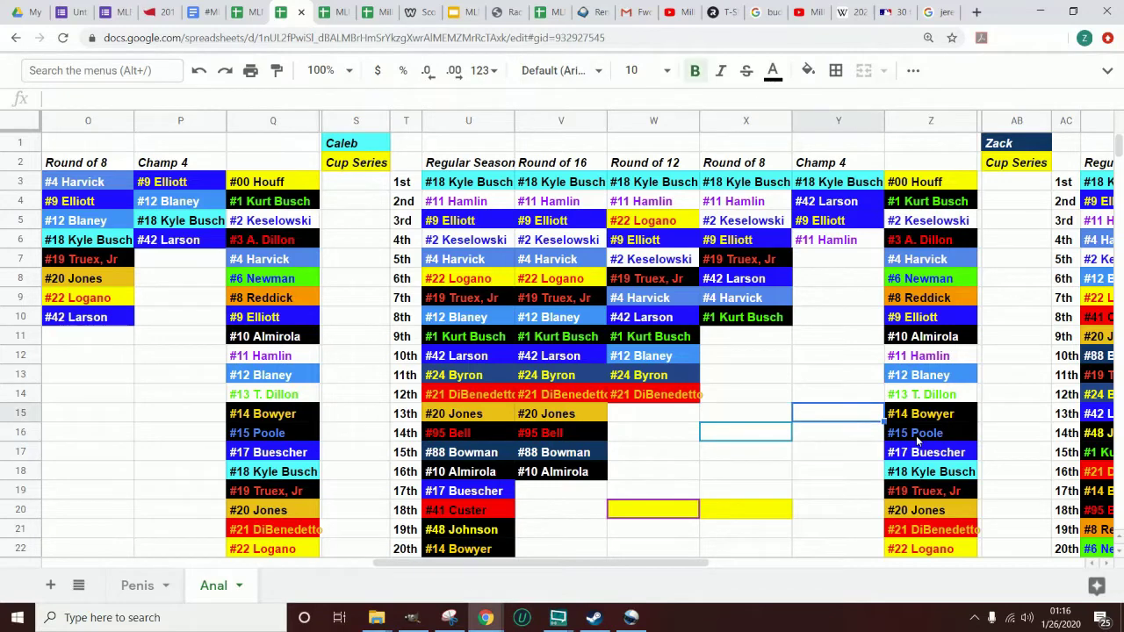
{"action": "key", "text": "Up"}
{"action": "key", "text": "Up"}
{"action": "key", "text": "Up"}
{"action": "key", "text": "Up"}
{"action": "key", "text": "Up"}
{"action": "key", "text": "Down"}
{"action": "key", "text": "Down"}
{"action": "key", "text": "Down"}
{"action": "key", "text": "Down"}
{"action": "key", "text": "Left"}
{"action": "key", "text": "Down"}
{"action": "key", "text": "Down"}
{"action": "key", "text": "Down"}
{"action": "key", "text": "Down"}
{"action": "key", "text": "Down"}
{"action": "key", "text": "Left"}
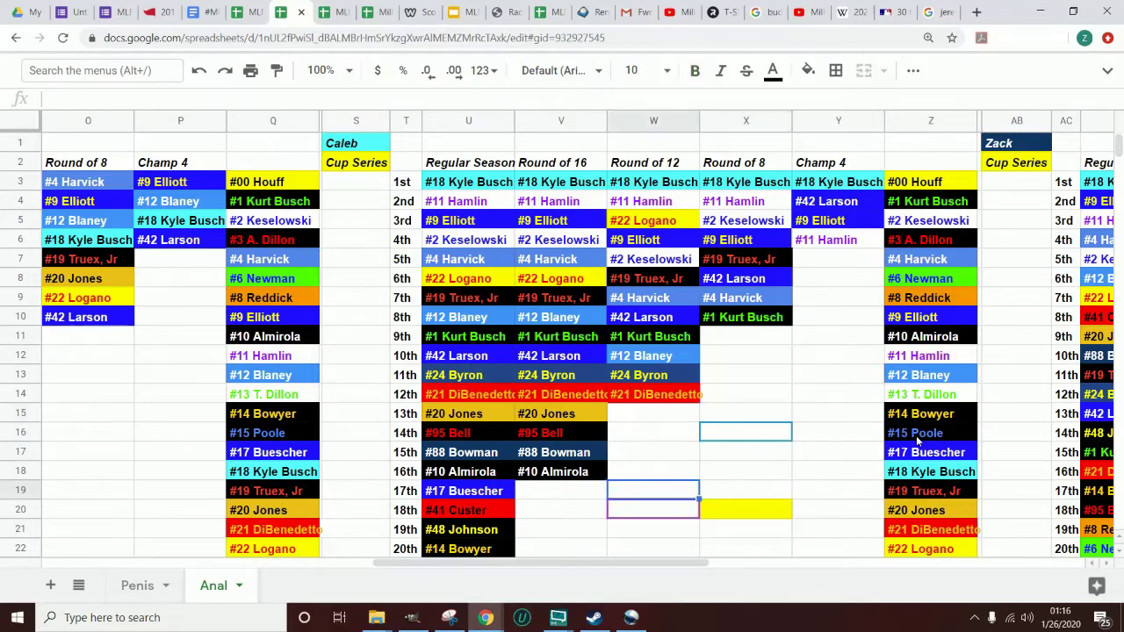
{"action": "key", "text": "Right"}
{"action": "key", "text": "Up"}
{"action": "key", "text": "Up"}
{"action": "key", "text": "Up"}
{"action": "key", "text": "Up"}
{"action": "key", "text": "Up"}
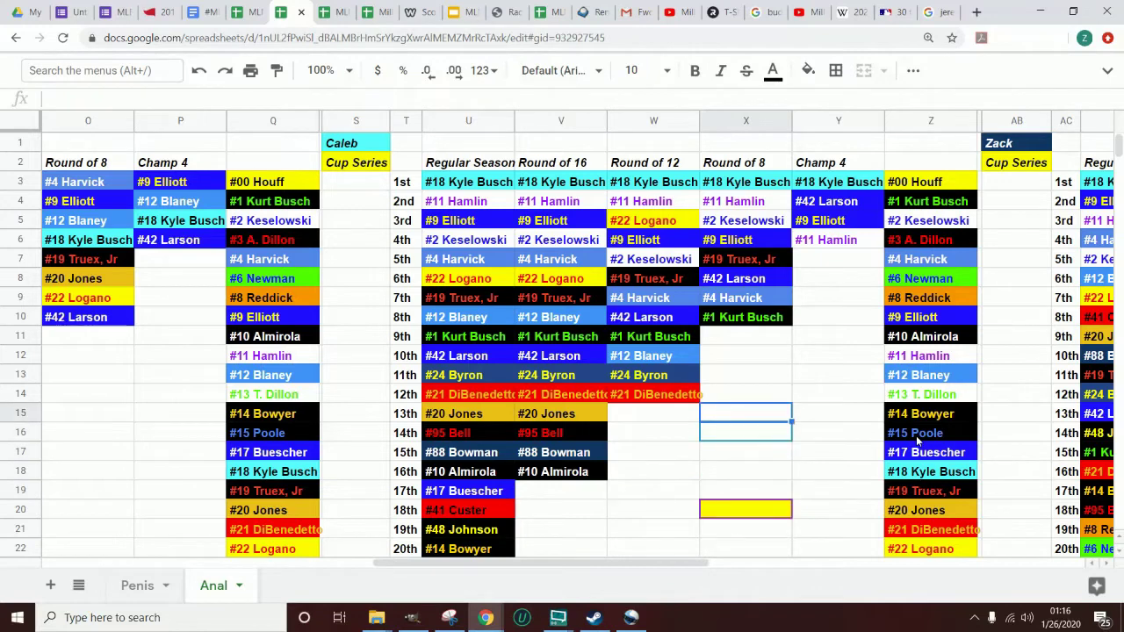
{"action": "key", "text": "Right"}
{"action": "key", "text": "Up"}
{"action": "key", "text": "Up"}
{"action": "key", "text": "Up"}
{"action": "key", "text": "Up"}
{"action": "key", "text": "Down"}
{"action": "key", "text": "Down"}
{"action": "key", "text": "Down"}
{"action": "key", "text": "Down"}
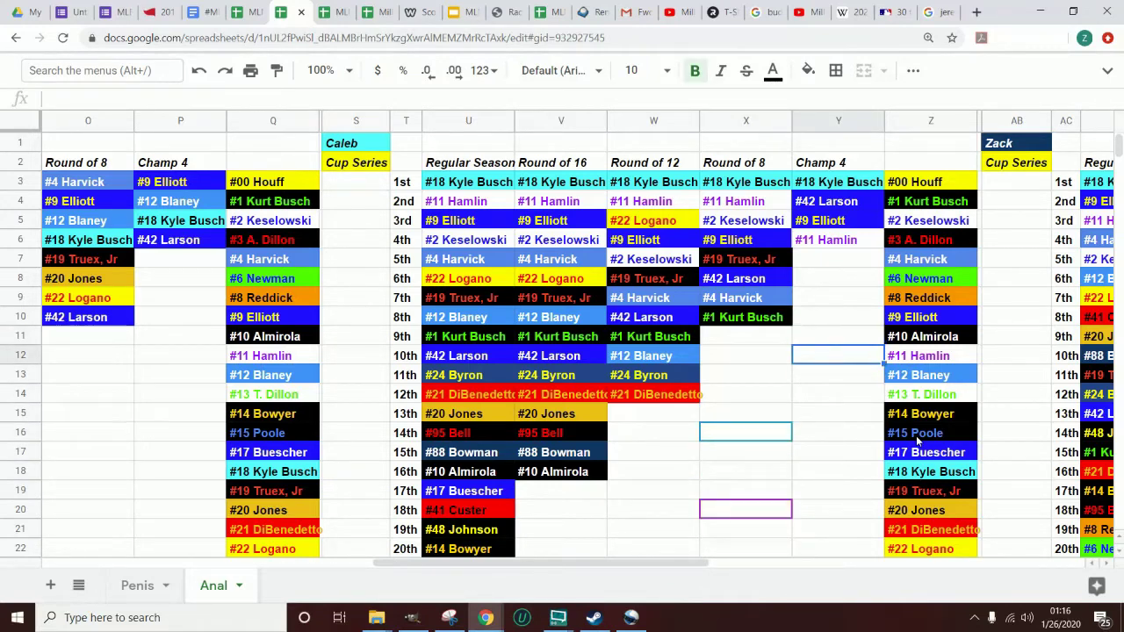
{"action": "key", "text": "Left"}
{"action": "key", "text": "Down"}
{"action": "key", "text": "Down"}
{"action": "key", "text": "Down"}
{"action": "key", "text": "Down"}
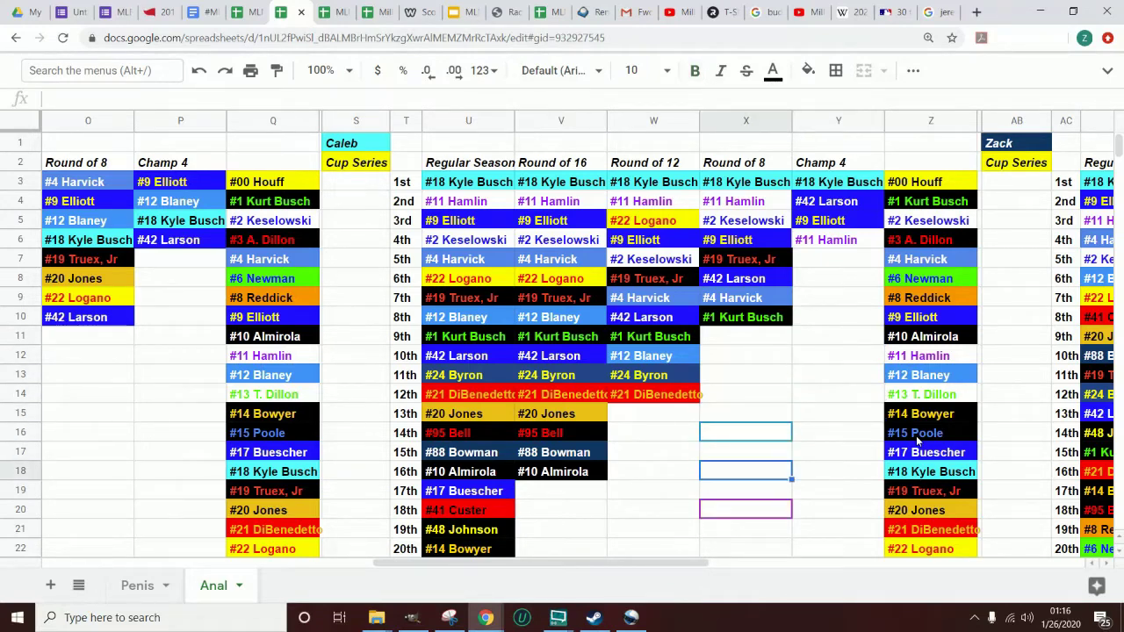
{"action": "key", "text": "Left"}
{"action": "key", "text": "Right"}
{"action": "key", "text": "Up"}
{"action": "key", "text": "Up"}
{"action": "key", "text": "Up"}
{"action": "key", "text": "Up"}
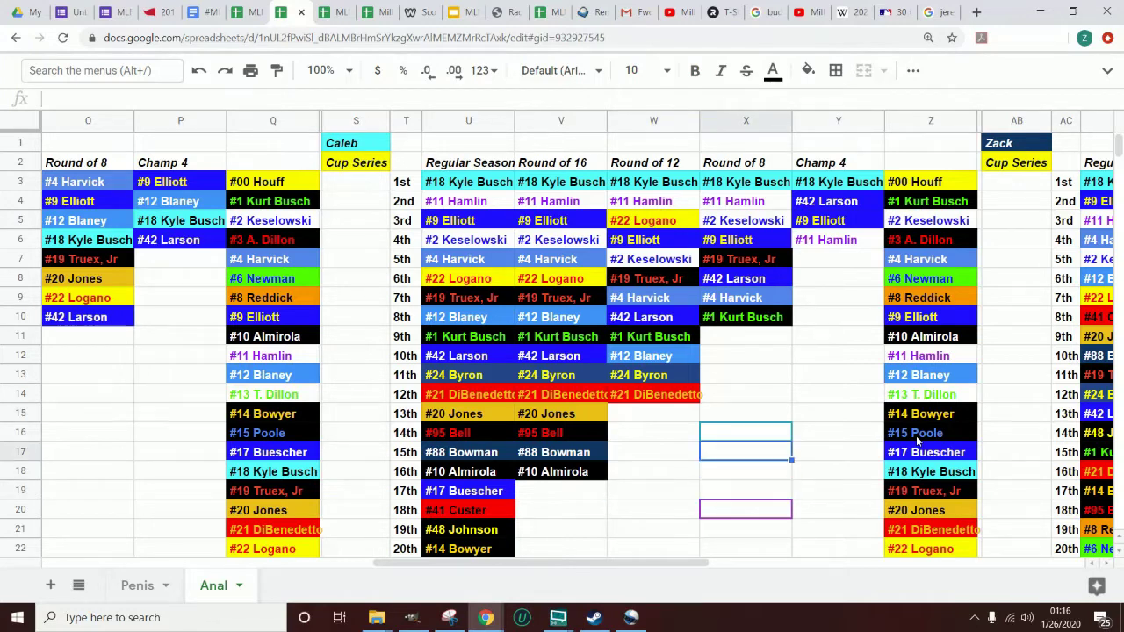
{"action": "key", "text": "Right"}
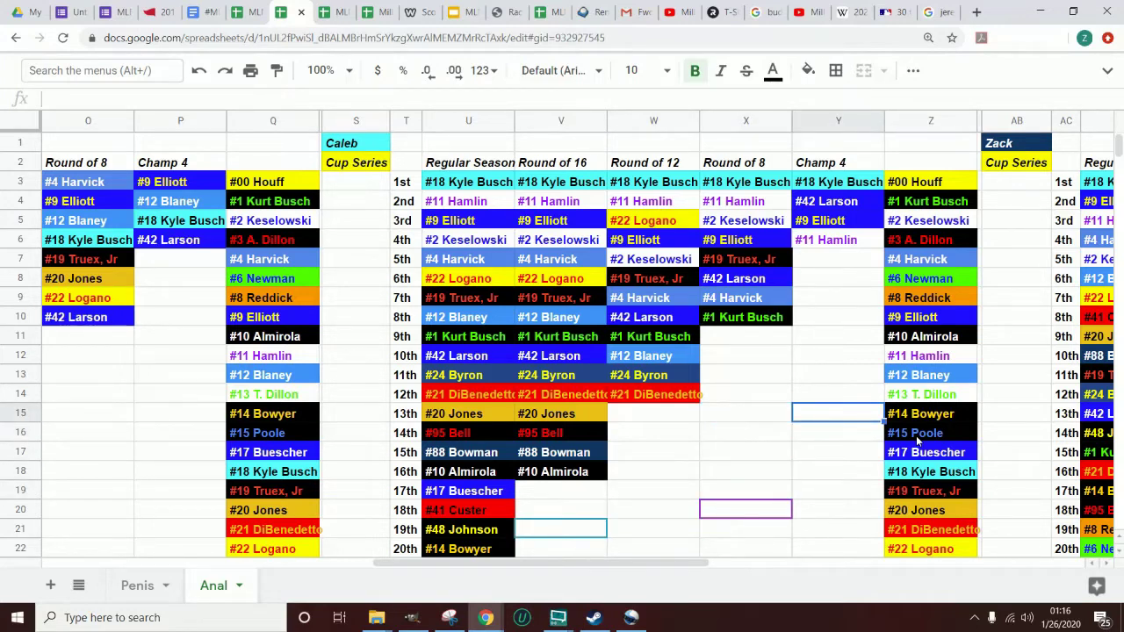
{"action": "key", "text": "Up"}
{"action": "key", "text": "Up"}
{"action": "key", "text": "Up"}
{"action": "key", "text": "Up"}
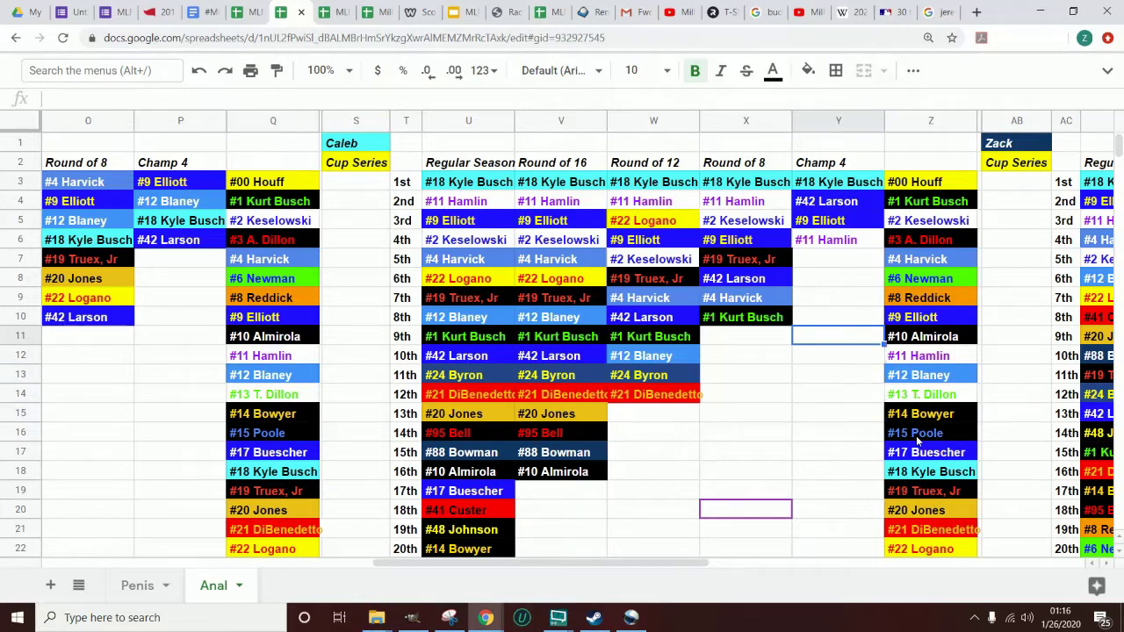
{"action": "key", "text": "Down"}
{"action": "key", "text": "Down"}
{"action": "key", "text": "Down"}
{"action": "key", "text": "Down"}
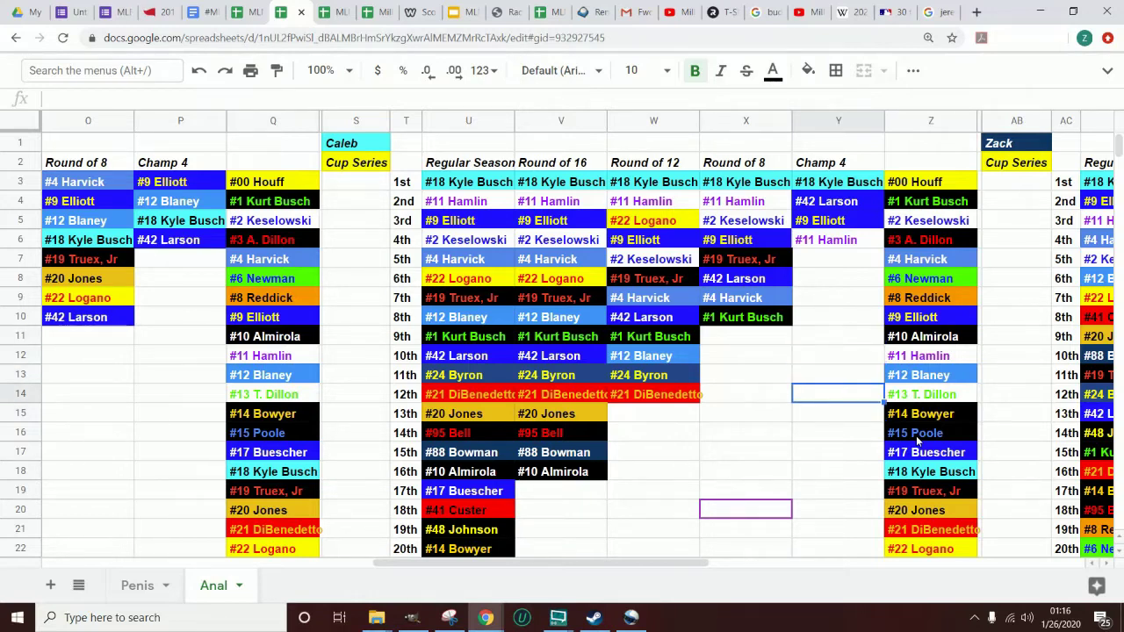
{"action": "key", "text": "Left"}
{"action": "key", "text": "Down"}
{"action": "key", "text": "Down"}
{"action": "key", "text": "Down"}
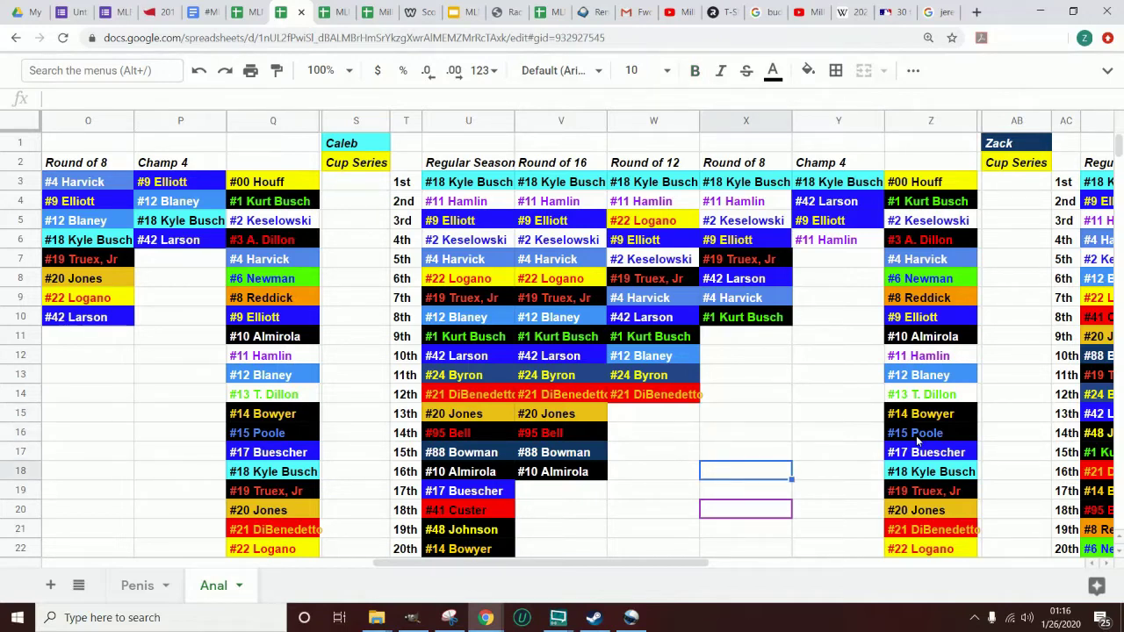
{"action": "key", "text": "Down"}
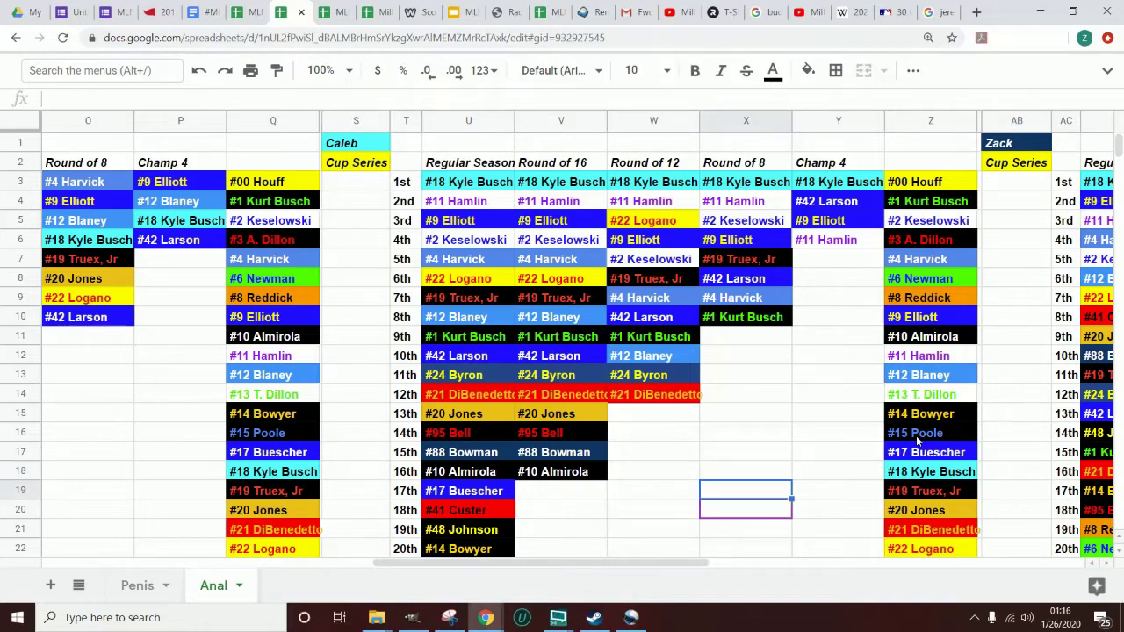
{"action": "key", "text": "Left"}
{"action": "key", "text": "Right"}
{"action": "key", "text": "Up"}
{"action": "key", "text": "Up"}
{"action": "key", "text": "Up"}
{"action": "key", "text": "Up"}
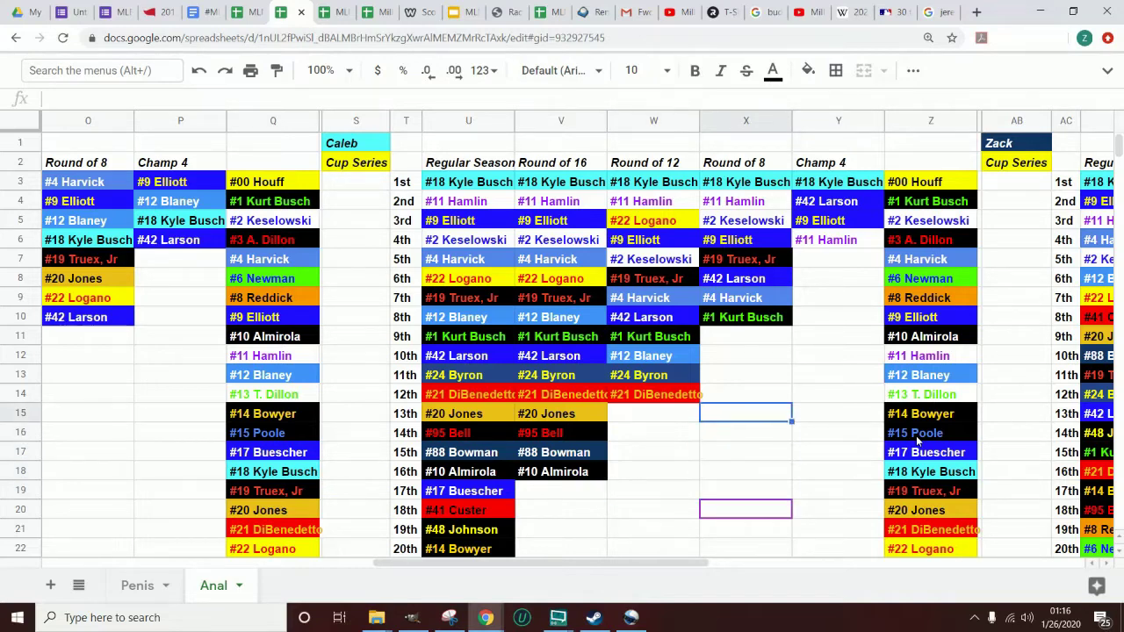
{"action": "key", "text": "Right"}
{"action": "key", "text": "Up"}
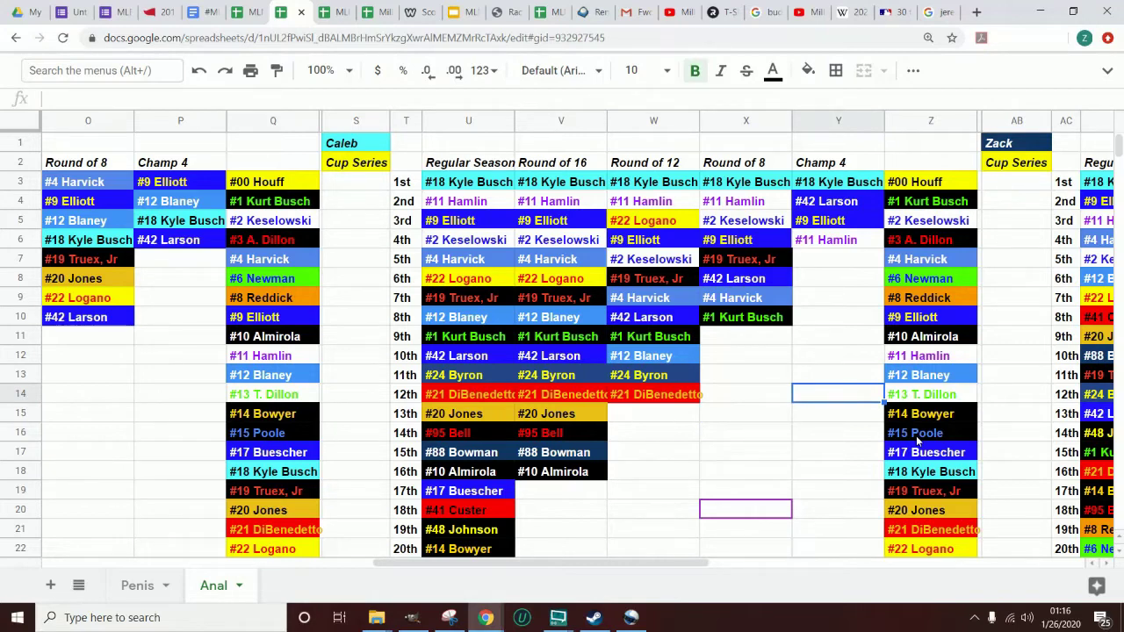
{"action": "key", "text": "Up"}
{"action": "key", "text": "Up"}
{"action": "key", "text": "Up"}
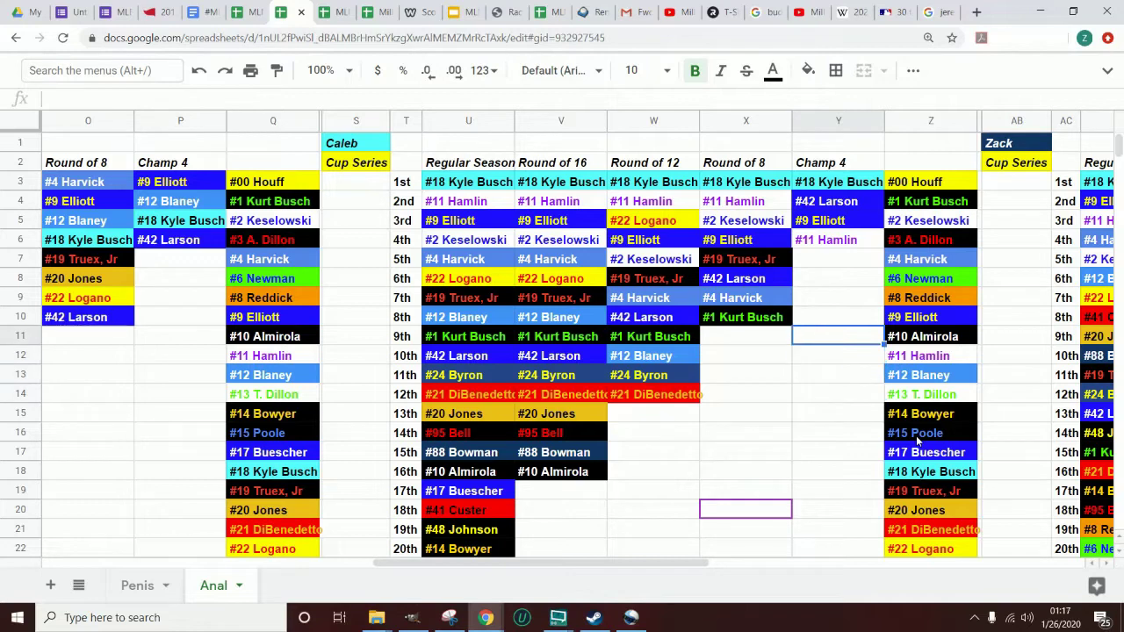
{"action": "key", "text": "Down"}
{"action": "key", "text": "Down"}
{"action": "key", "text": "Down"}
{"action": "key", "text": "Down"}
{"action": "key", "text": "Down"}
{"action": "key", "text": "Down"}
{"action": "key", "text": "Down"}
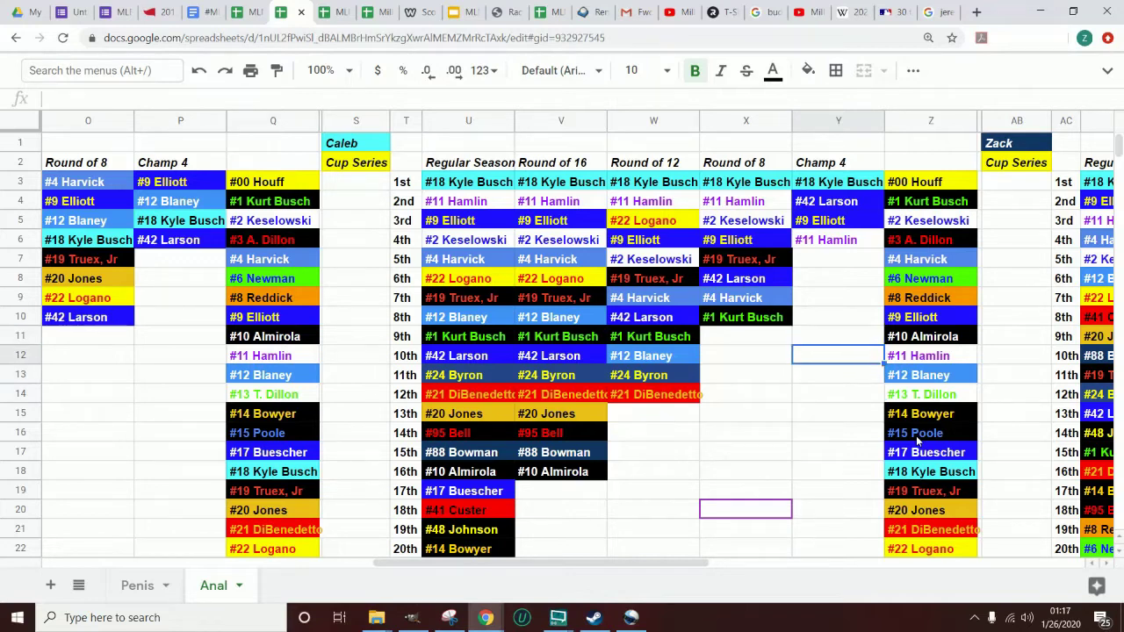
{"action": "key", "text": "Down"}
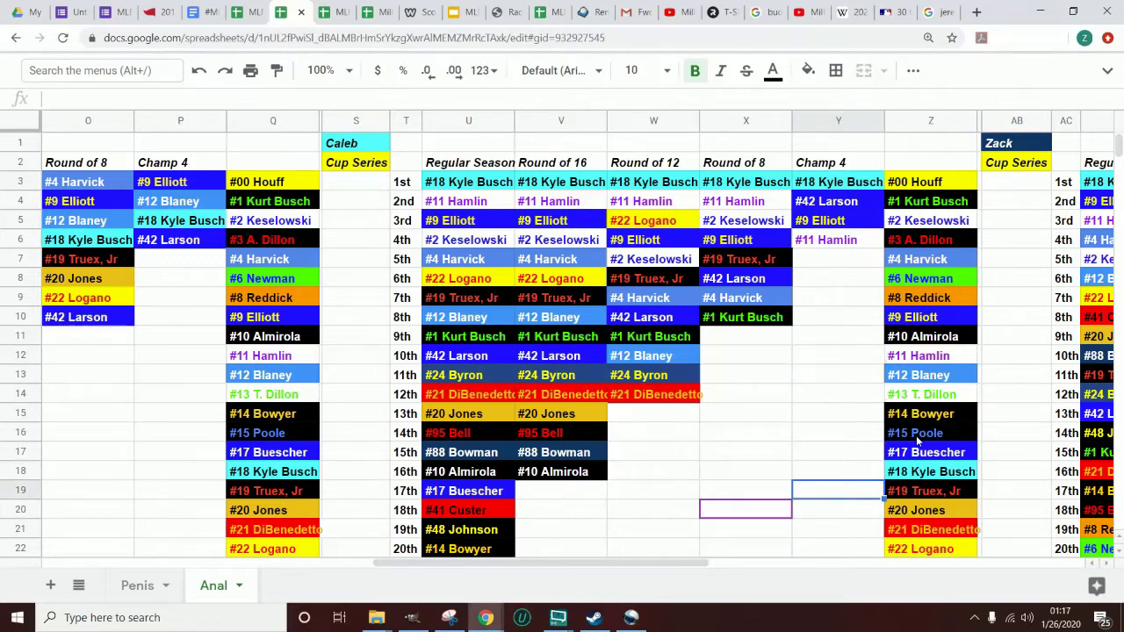
{"action": "key", "text": "Left"}
{"action": "key", "text": "Left"}
{"action": "key", "text": "Right"}
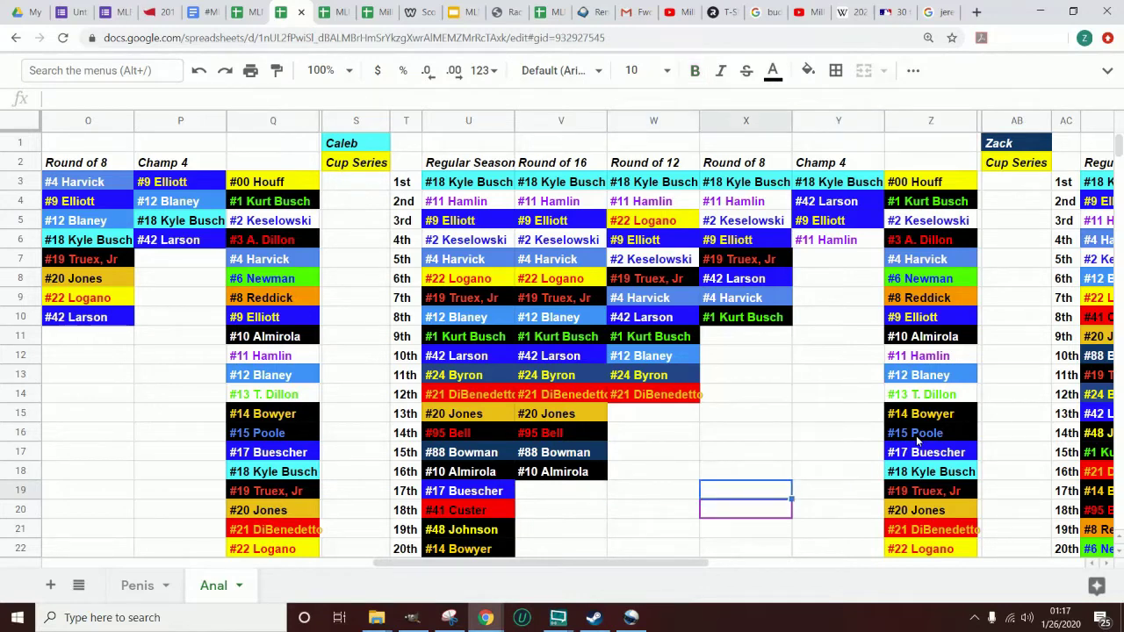
{"action": "key", "text": "Right"}
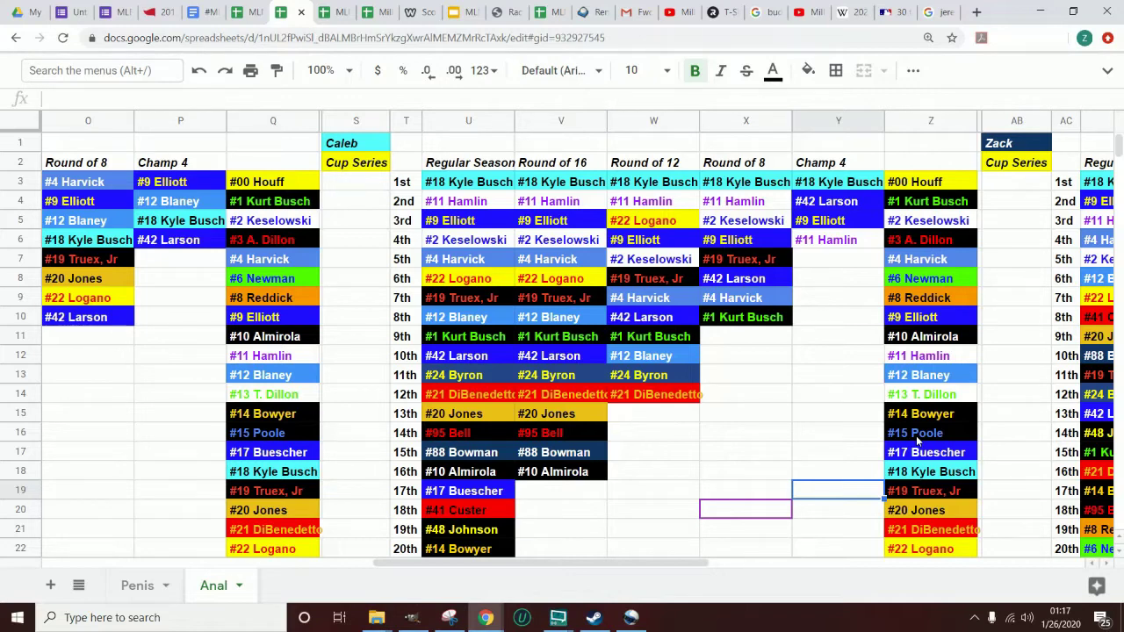
{"action": "key", "text": "Left"}
{"action": "key", "text": "Left"}
{"action": "key", "text": "Down"}
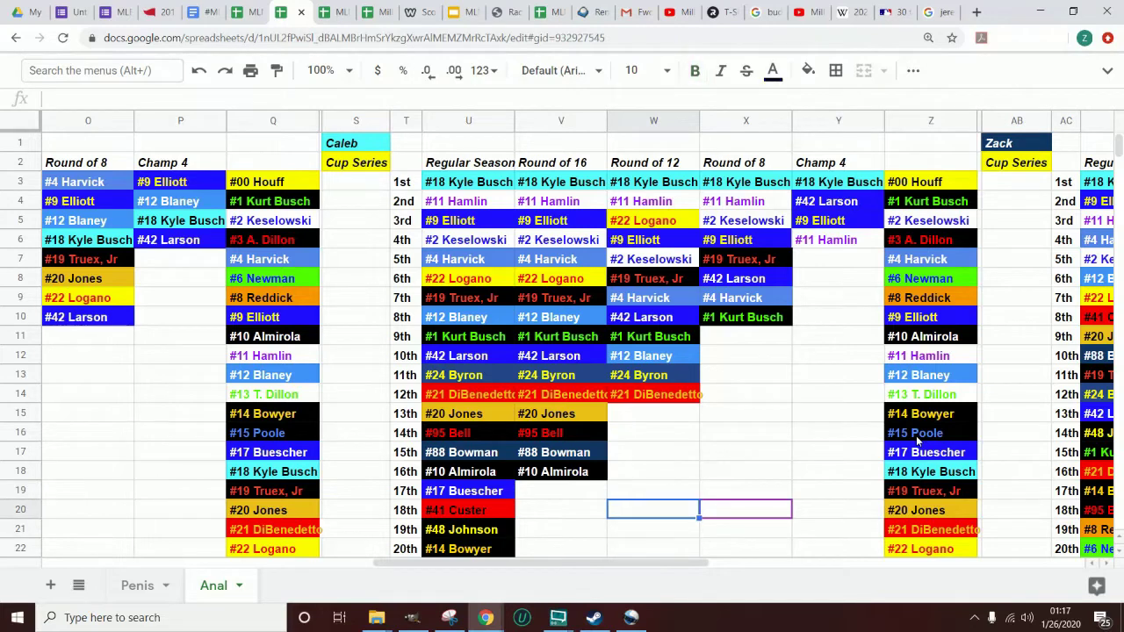
{"action": "key", "text": "Up"}
{"action": "key", "text": "Right"}
{"action": "key", "text": "Up"}
{"action": "key", "text": "Up"}
{"action": "key", "text": "Up"}
{"action": "key", "text": "Up"}
{"action": "key", "text": "Right"}
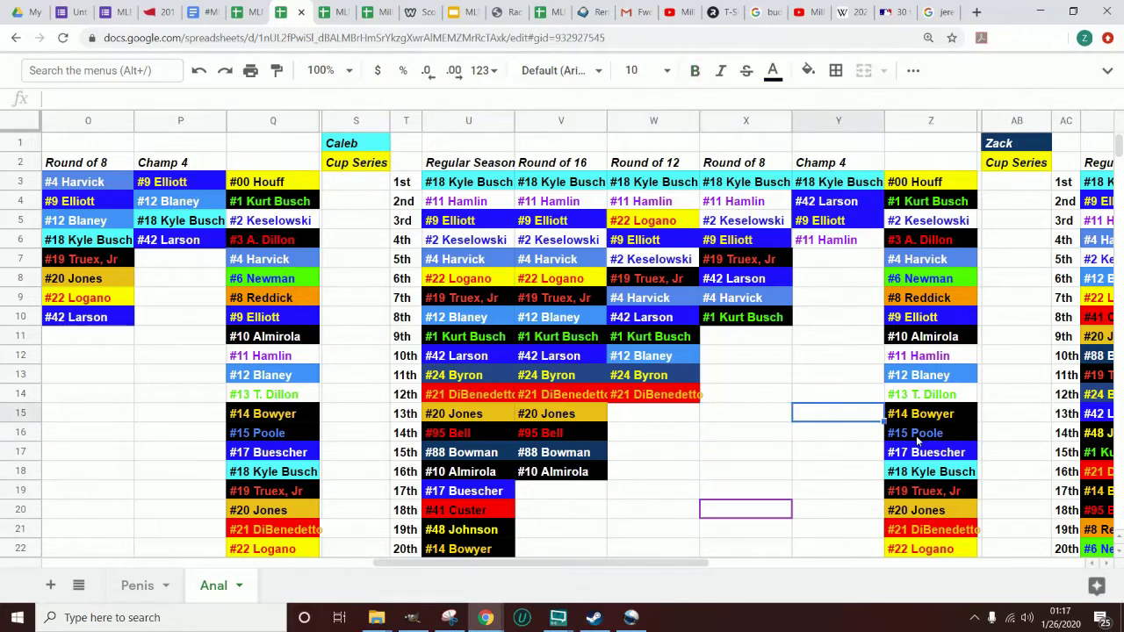
{"action": "key", "text": "Up"}
{"action": "key", "text": "Up"}
{"action": "key", "text": "Up"}
{"action": "key", "text": "Up"}
{"action": "key", "text": "Down"}
{"action": "key", "text": "Down"}
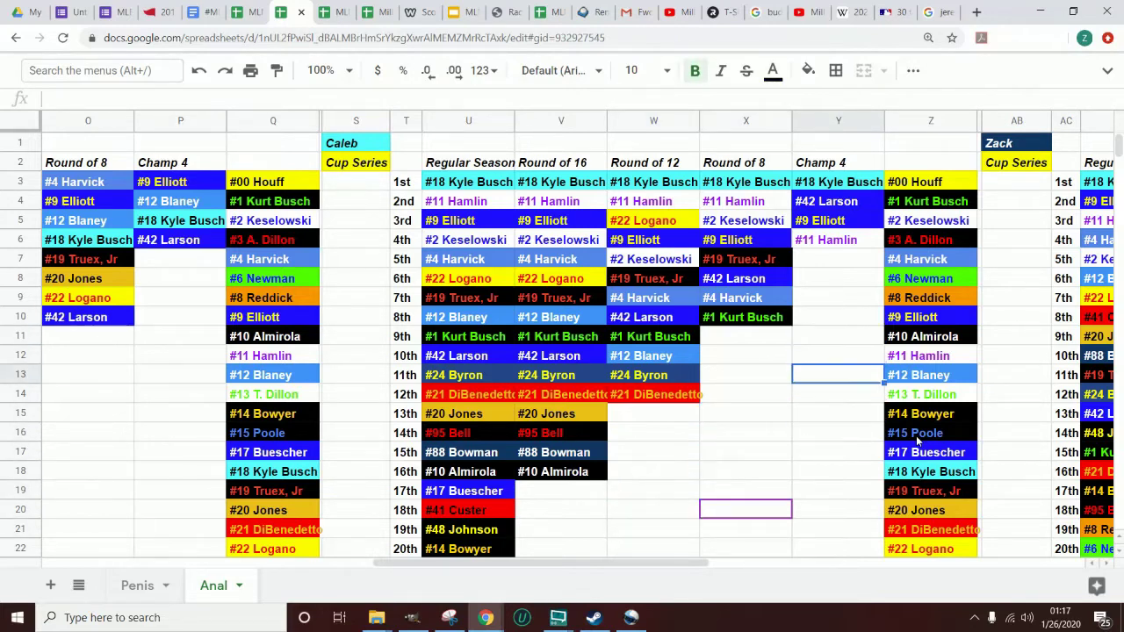
{"action": "key", "text": "Down"}
{"action": "key", "text": "Down"}
{"action": "key", "text": "Left"}
{"action": "key", "text": "Down"}
{"action": "key", "text": "Down"}
{"action": "key", "text": "Down"}
{"action": "key", "text": "Down"}
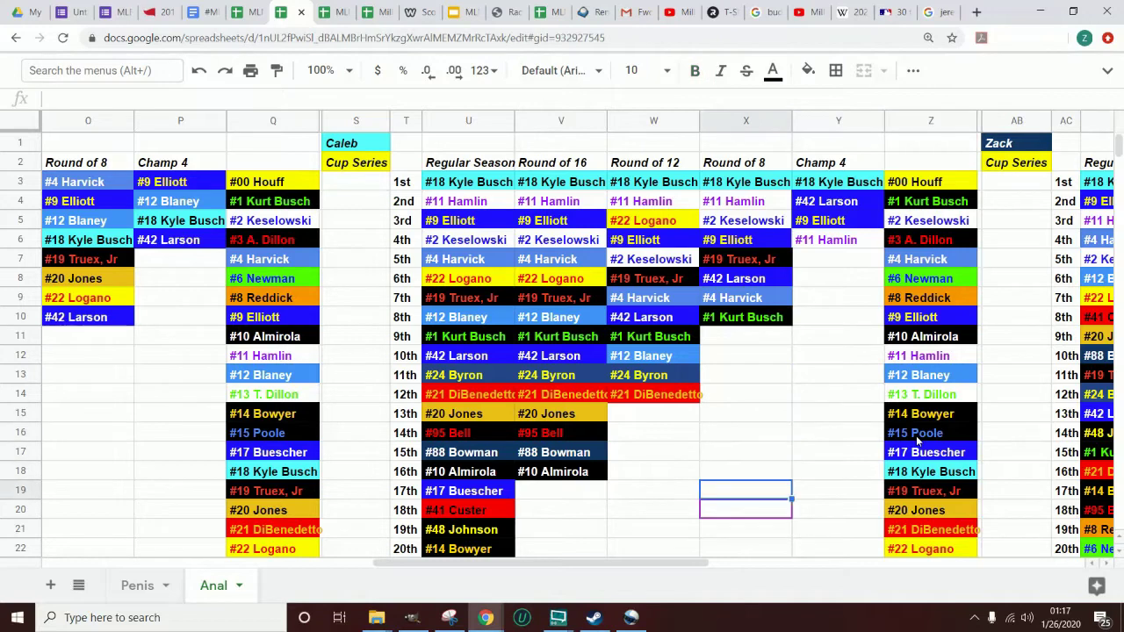
{"action": "key", "text": "Left"}
{"action": "key", "text": "Right"}
{"action": "key", "text": "Up"}
{"action": "key", "text": "Up"}
{"action": "key", "text": "Up"}
{"action": "key", "text": "Up"}
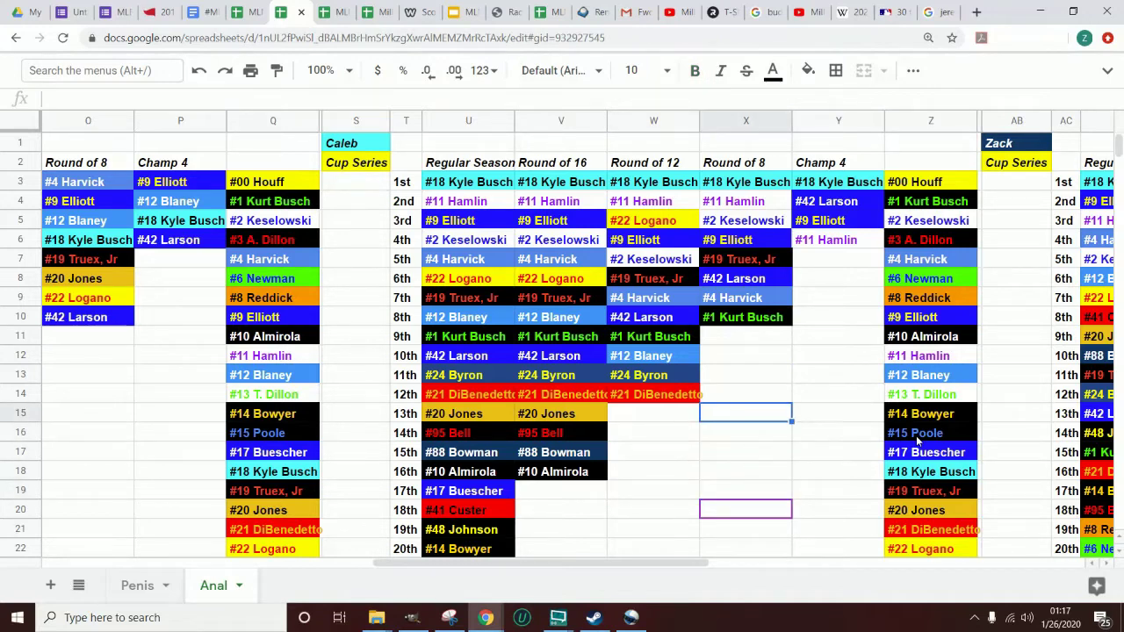
{"action": "key", "text": "Right"}
{"action": "key", "text": "Up"}
{"action": "key", "text": "Up"}
{"action": "key", "text": "Up"}
{"action": "key", "text": "Up"}
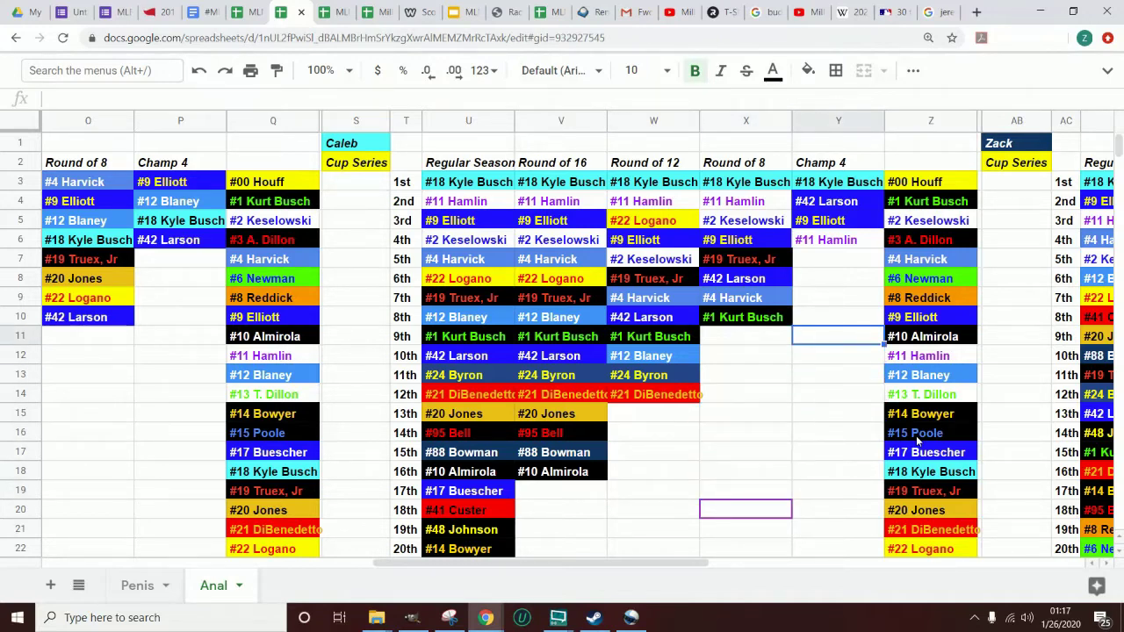
{"action": "key", "text": "Down"}
{"action": "key", "text": "Down"}
{"action": "key", "text": "Down"}
{"action": "key", "text": "Down"}
{"action": "key", "text": "Left"}
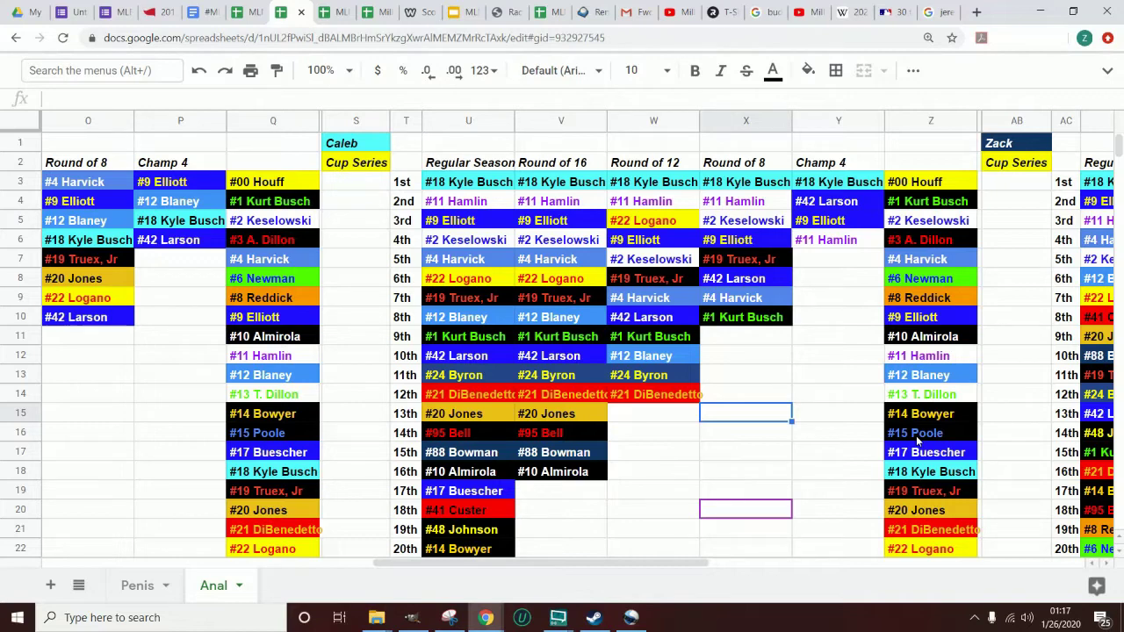
{"action": "key", "text": "Down"}
{"action": "key", "text": "Down"}
{"action": "key", "text": "Down"}
{"action": "key", "text": "Down"}
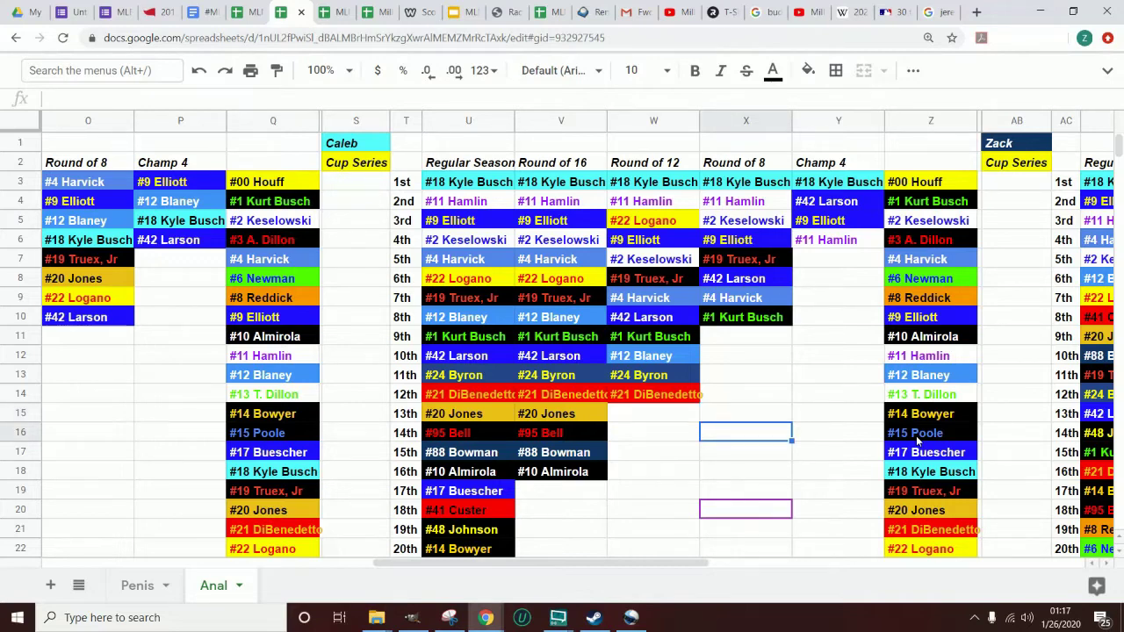
{"action": "key", "text": "Left"}
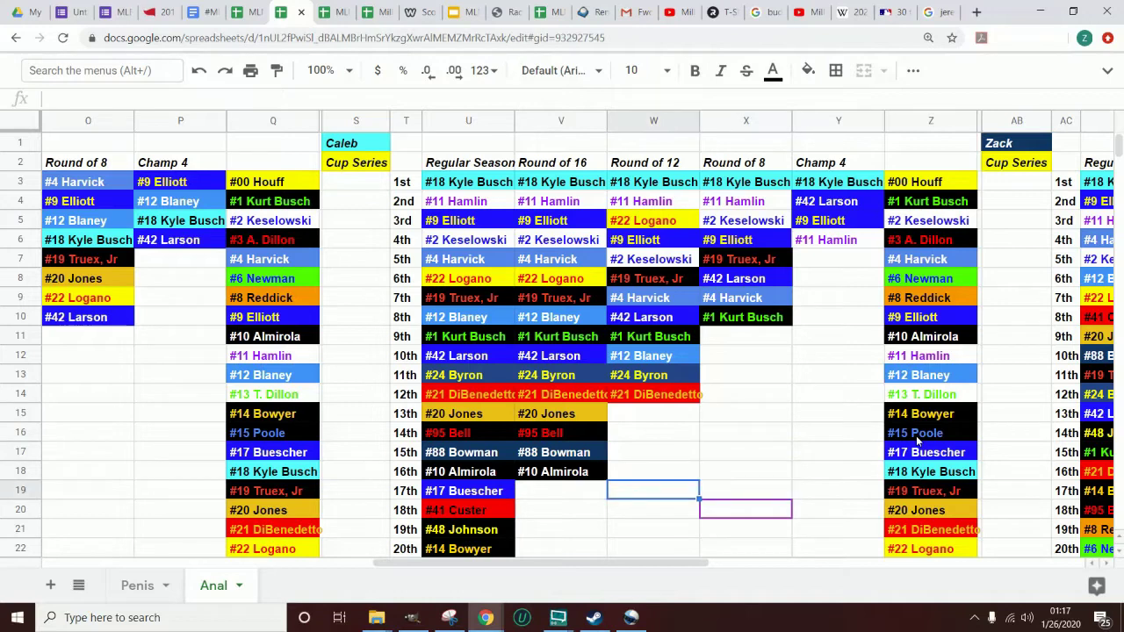
{"action": "key", "text": "Right"}
{"action": "key", "text": "Up"}
{"action": "key", "text": "Up"}
{"action": "key", "text": "Up"}
{"action": "key", "text": "Up"}
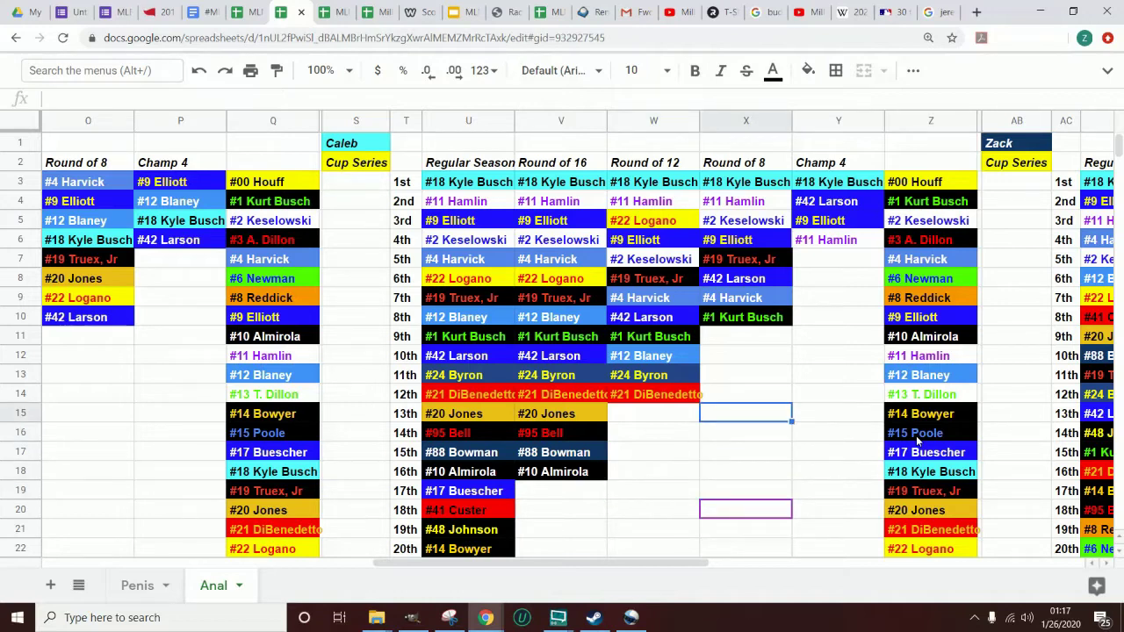
{"action": "key", "text": "Right"}
{"action": "key", "text": "Up"}
{"action": "key", "text": "Up"}
{"action": "key", "text": "Up"}
{"action": "key", "text": "Up"}
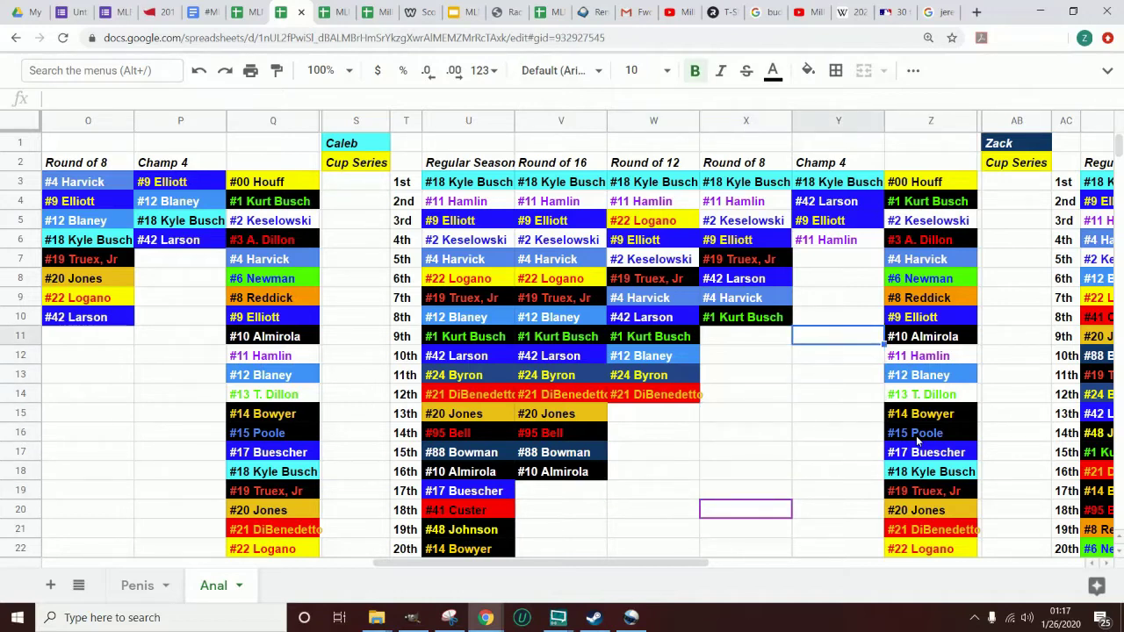
{"action": "key", "text": "Down"}
{"action": "key", "text": "Down"}
{"action": "key", "text": "Down"}
{"action": "key", "text": "Down"}
{"action": "key", "text": "Left"}
{"action": "key", "text": "Down"}
{"action": "key", "text": "Down"}
{"action": "key", "text": "Down"}
{"action": "key", "text": "Down"}
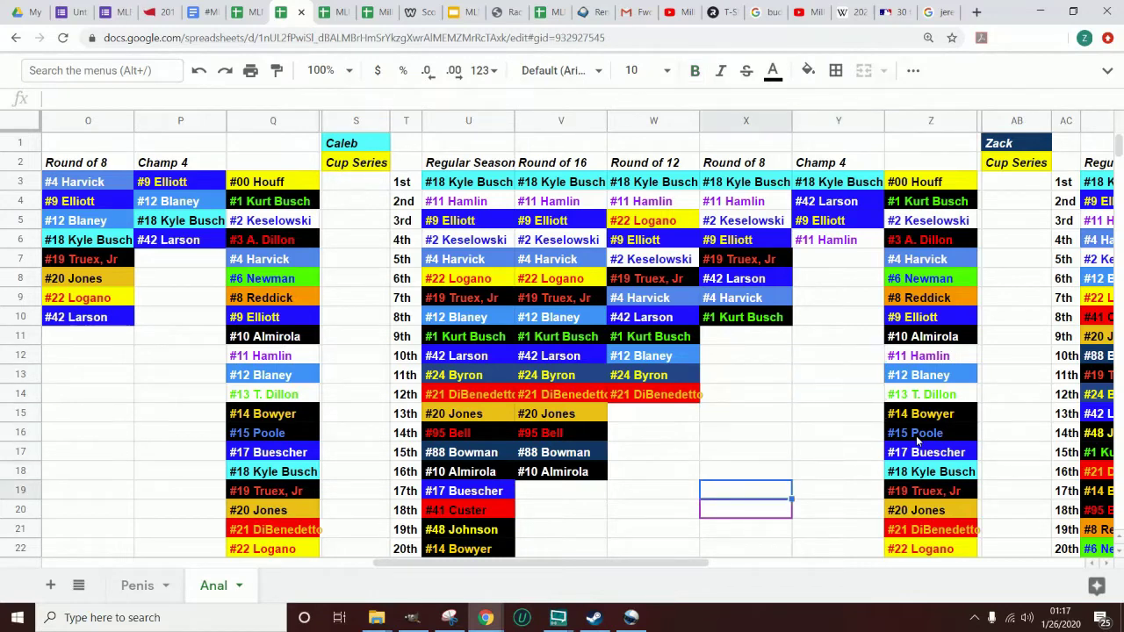
{"action": "key", "text": "Left"}
{"action": "key", "text": "Right"}
{"action": "key", "text": "Up"}
{"action": "key", "text": "Up"}
{"action": "key", "text": "Up"}
{"action": "key", "text": "Up"}
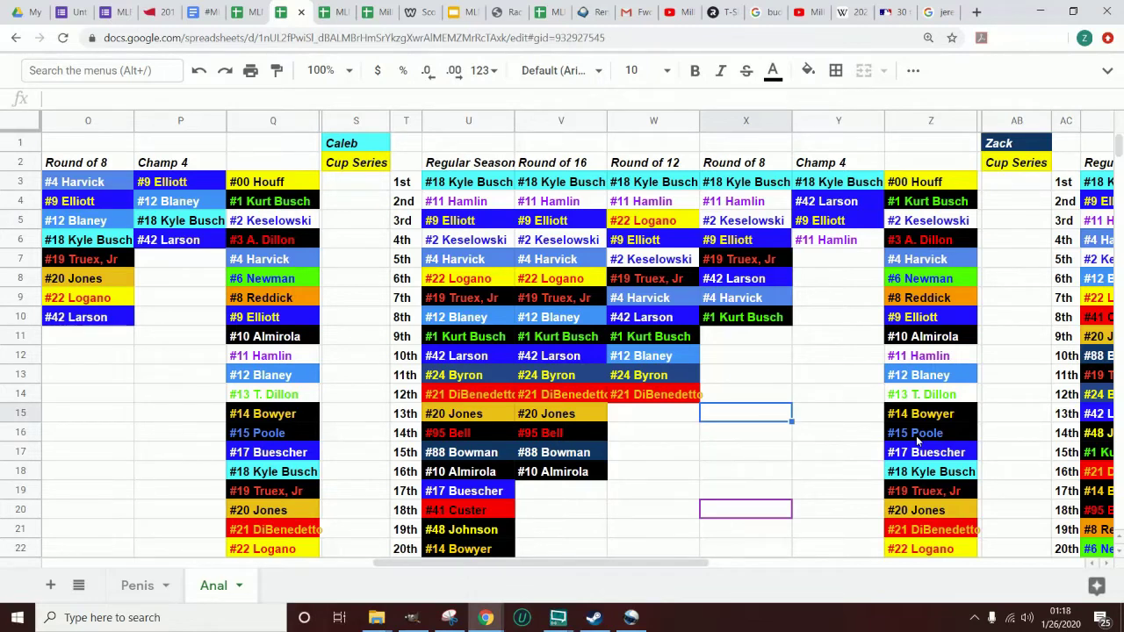
{"action": "key", "text": "Right"}
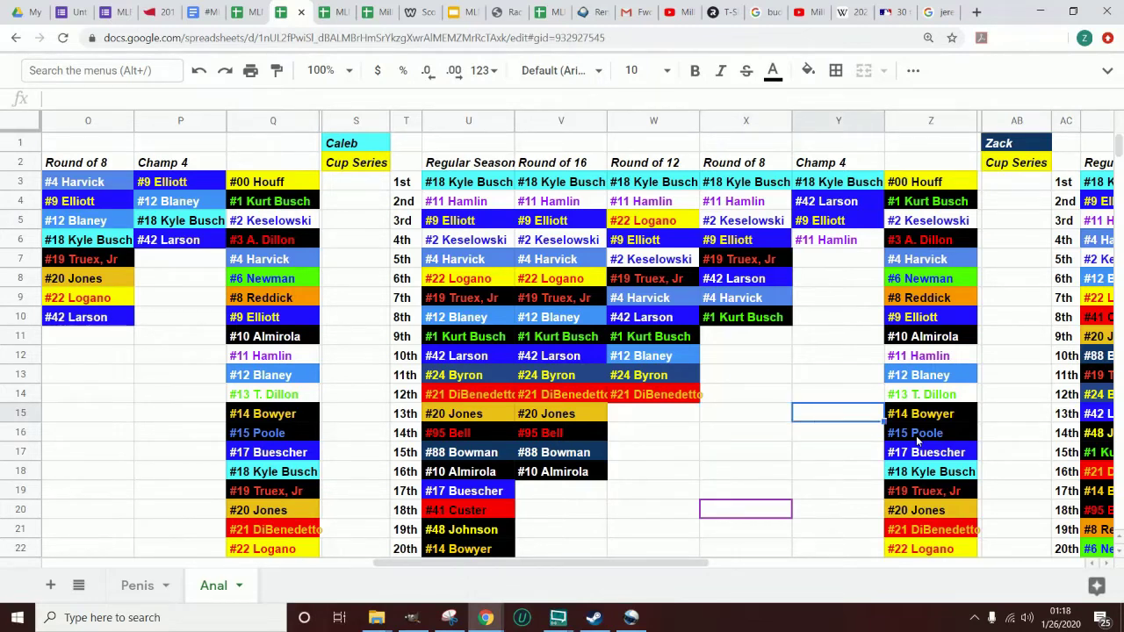
{"action": "key", "text": "Up"}
{"action": "key", "text": "Up"}
{"action": "key", "text": "Up"}
{"action": "key", "text": "Up"}
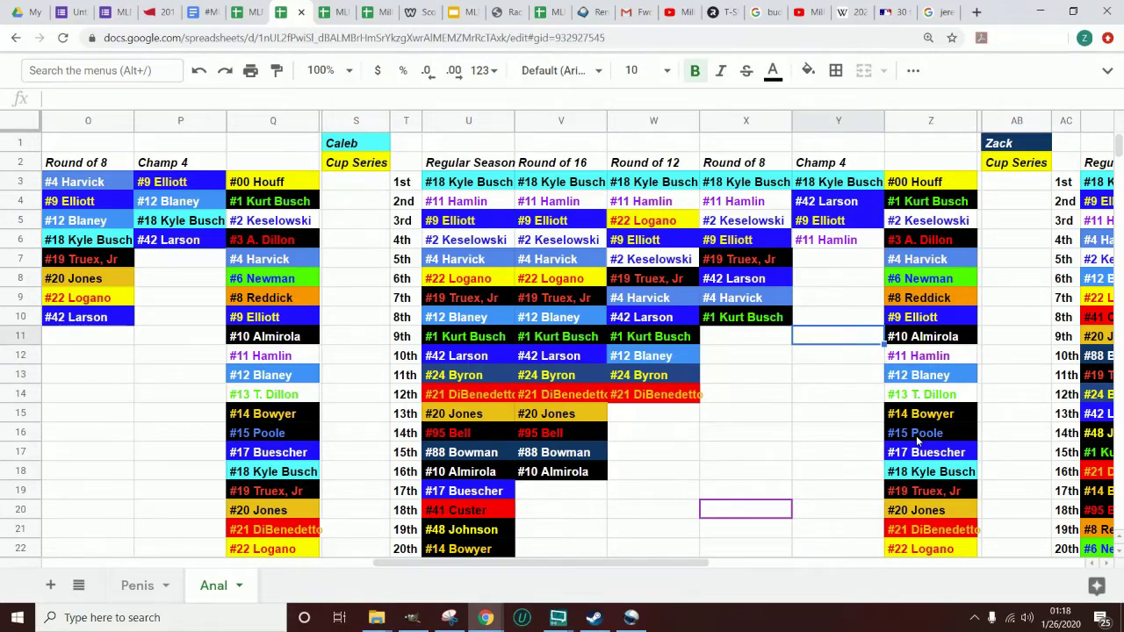
Bring the fourth participant's Cup Series predictions into view, from the Regular Season picks in column AD to the Champ 4 picks in column AH
{"action": "key", "text": "Right"}
{"action": "key", "text": "Right"}
{"action": "key", "text": "Right"}
{"action": "key", "text": "Right"}
{"action": "key", "text": "Right"}
{"action": "key", "text": "Right"}
{"action": "key", "text": "Right"}
{"action": "key", "text": "Right"}
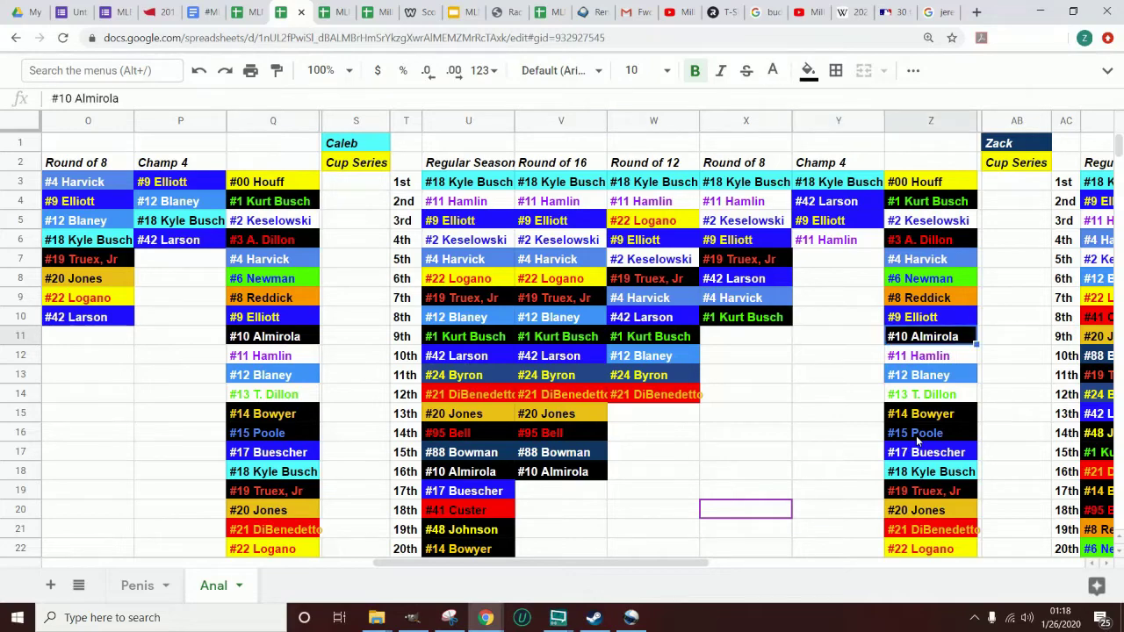
{"action": "key", "text": "Right"}
{"action": "key", "text": "Right"}
{"action": "key", "text": "Right"}
{"action": "key", "text": "Right"}
{"action": "key", "text": "Right"}
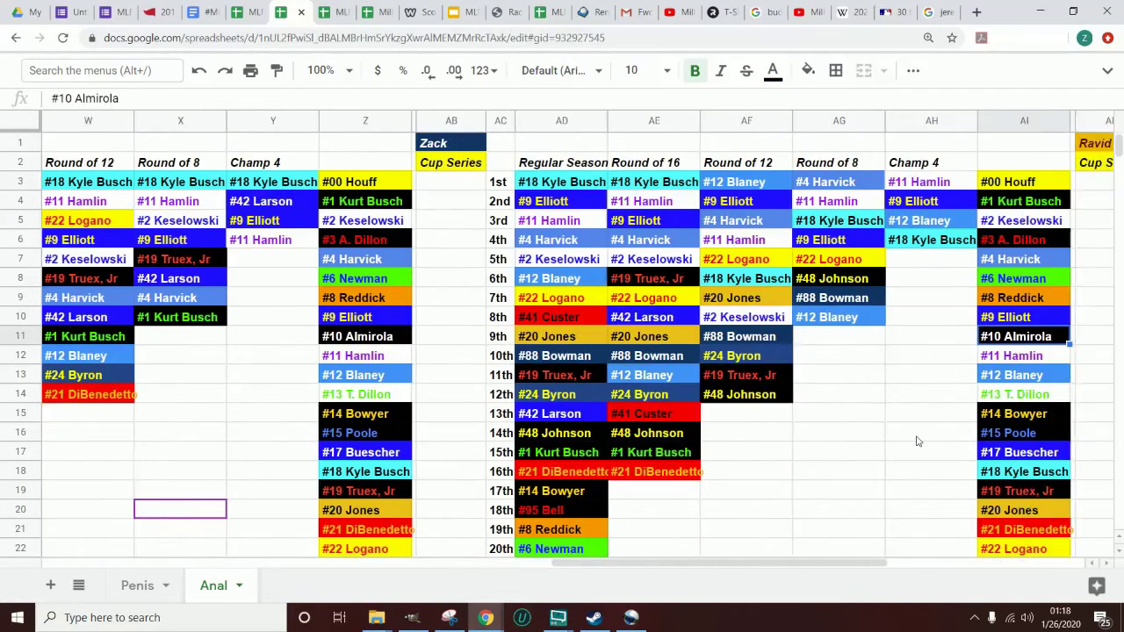
{"action": "key", "text": "Right"}
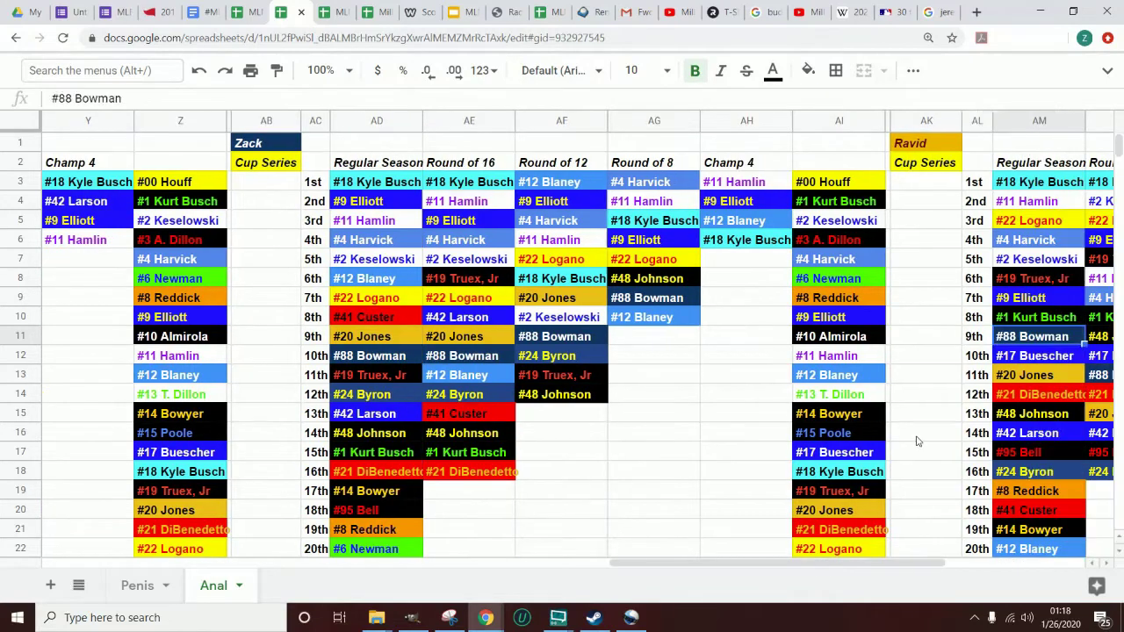
{"action": "key", "text": "Left"}
{"action": "key", "text": "Left"}
{"action": "key", "text": "Left"}
{"action": "key", "text": "Left"}
{"action": "key", "text": "Left"}
{"action": "key", "text": "Left"}
{"action": "key", "text": "Right"}
{"action": "key", "text": "Down"}
{"action": "key", "text": "Down"}
{"action": "key", "text": "Down"}
{"action": "key", "text": "Down"}
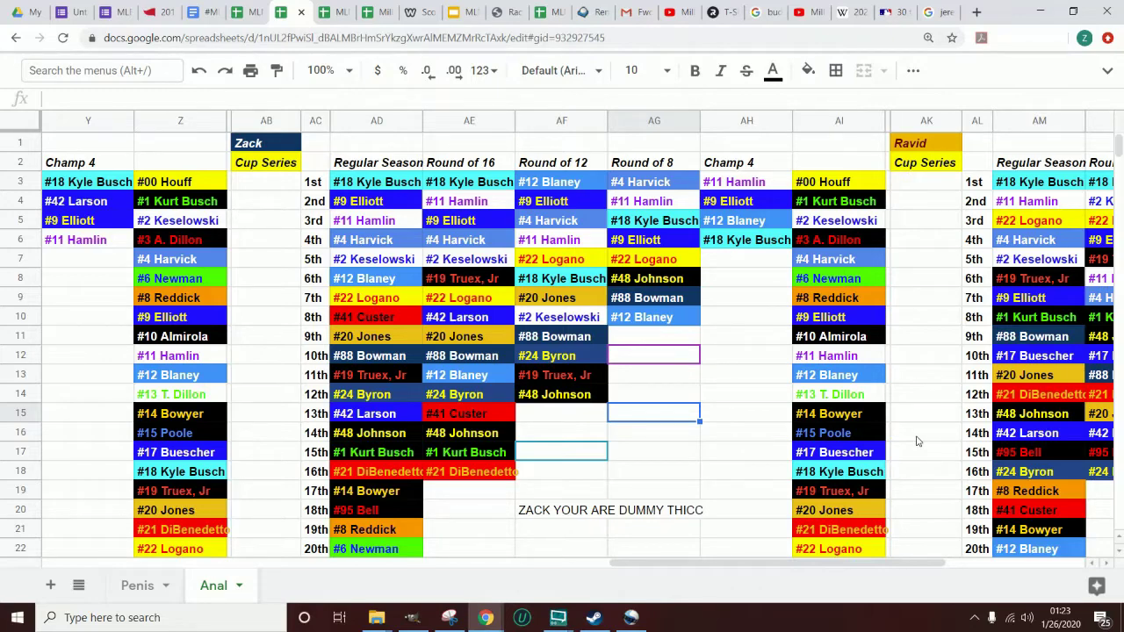
Show the fifth participant's Cup Series predictions, from the Regular Season picks in column AM to the Champ 4 picks in column AQ
{"action": "key", "text": "Right"}
{"action": "key", "text": "Right"}
{"action": "key", "text": "Right"}
{"action": "key", "text": "Right"}
{"action": "key", "text": "Right"}
{"action": "key", "text": "Right"}
{"action": "key", "text": "Right"}
{"action": "key", "text": "Right"}
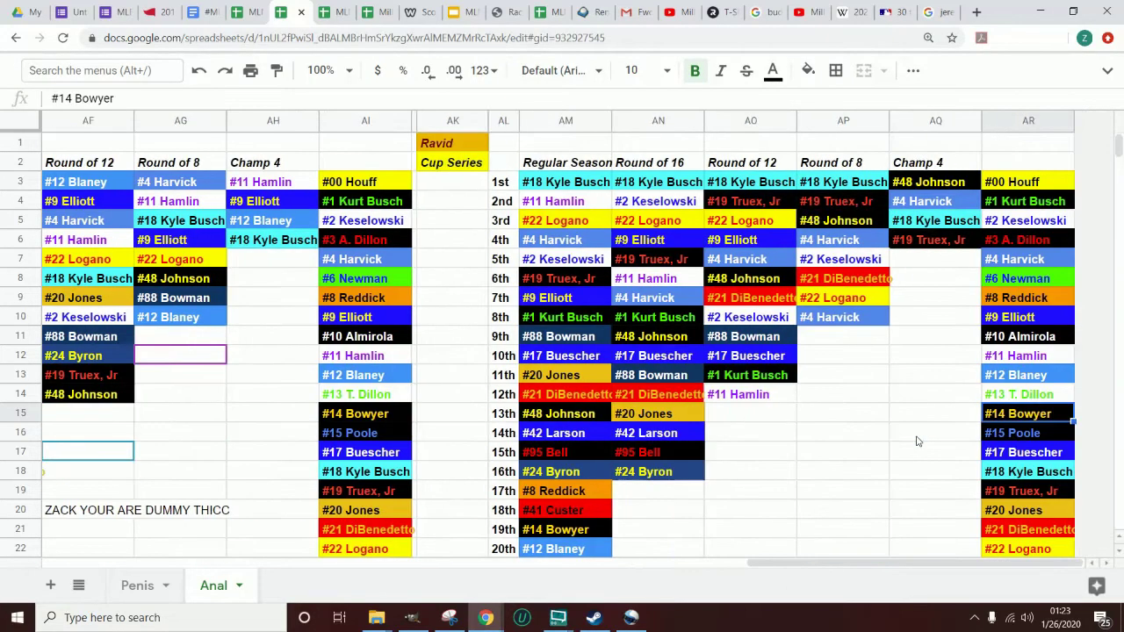
{"action": "key", "text": "Right"}
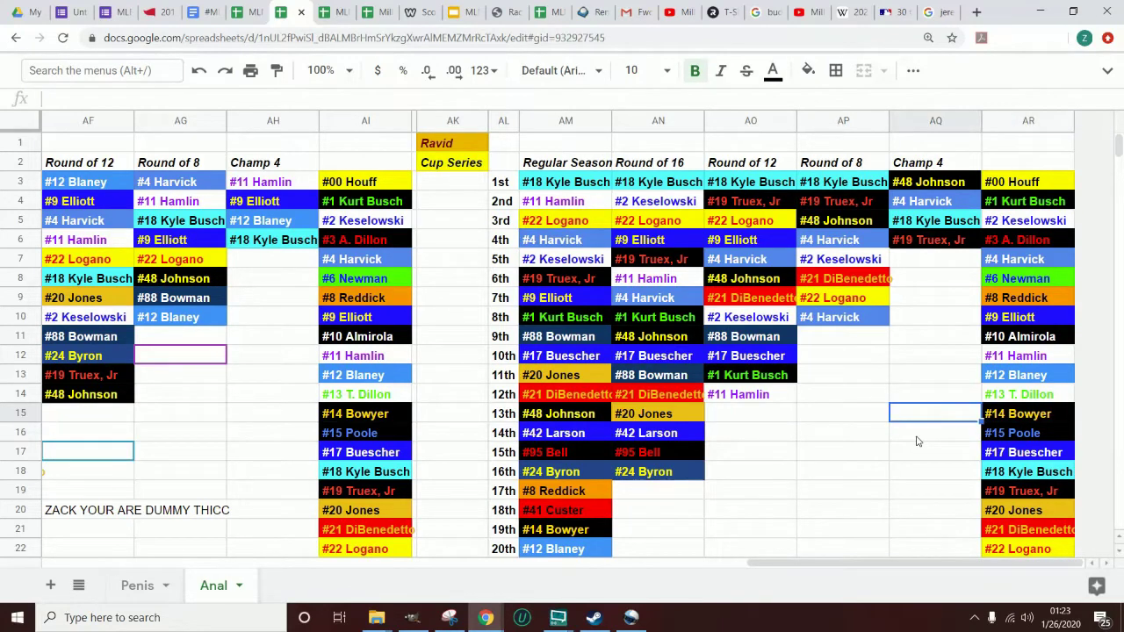
Review the fifth participant's Champ 4 picks in column AQ, up to the 1st-place entry in cell AQ3
{"action": "key", "text": "Up"}
{"action": "key", "text": "Up"}
{"action": "key", "text": "Up"}
{"action": "key", "text": "Up"}
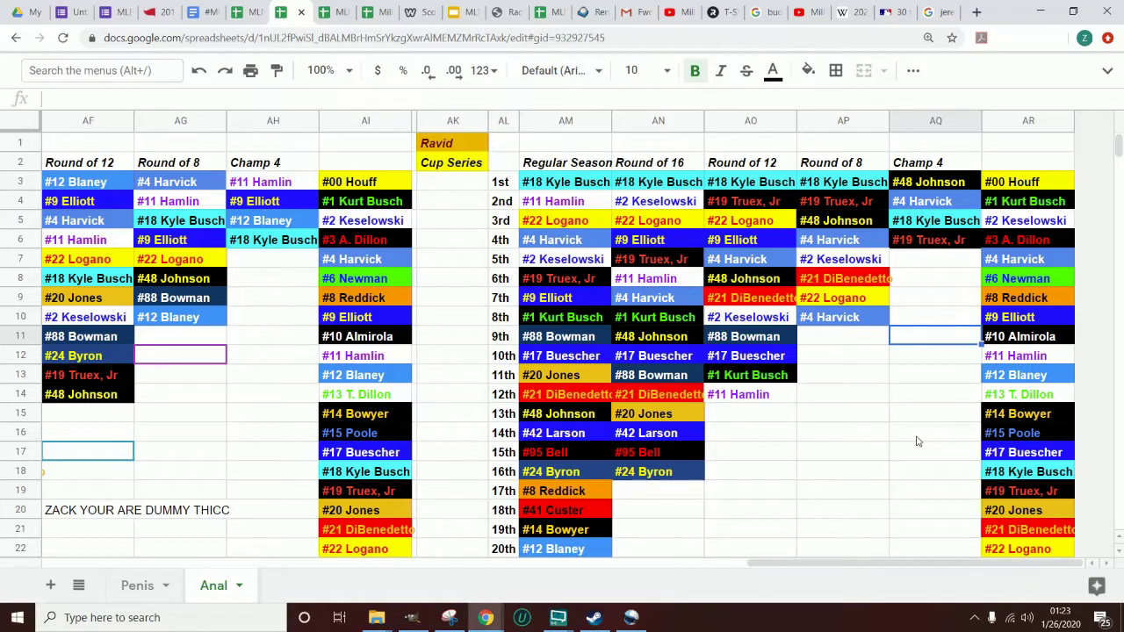
{"action": "key", "text": "Down"}
{"action": "key", "text": "Down"}
{"action": "key", "text": "Up"}
{"action": "key", "text": "Up"}
{"action": "key", "text": "Up"}
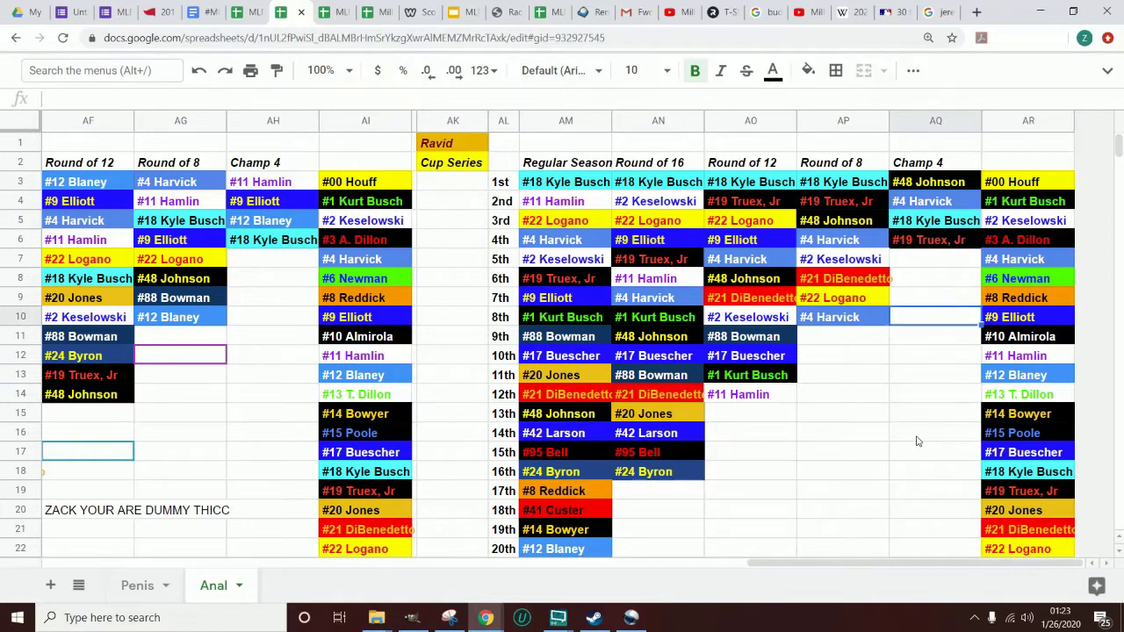
{"action": "key", "text": "Up"}
{"action": "key", "text": "Up"}
{"action": "key", "text": "Up"}
{"action": "key", "text": "Up"}
{"action": "key", "text": "Up"}
{"action": "key", "text": "Up"}
{"action": "key", "text": "Up"}
{"action": "key", "text": "Down"}
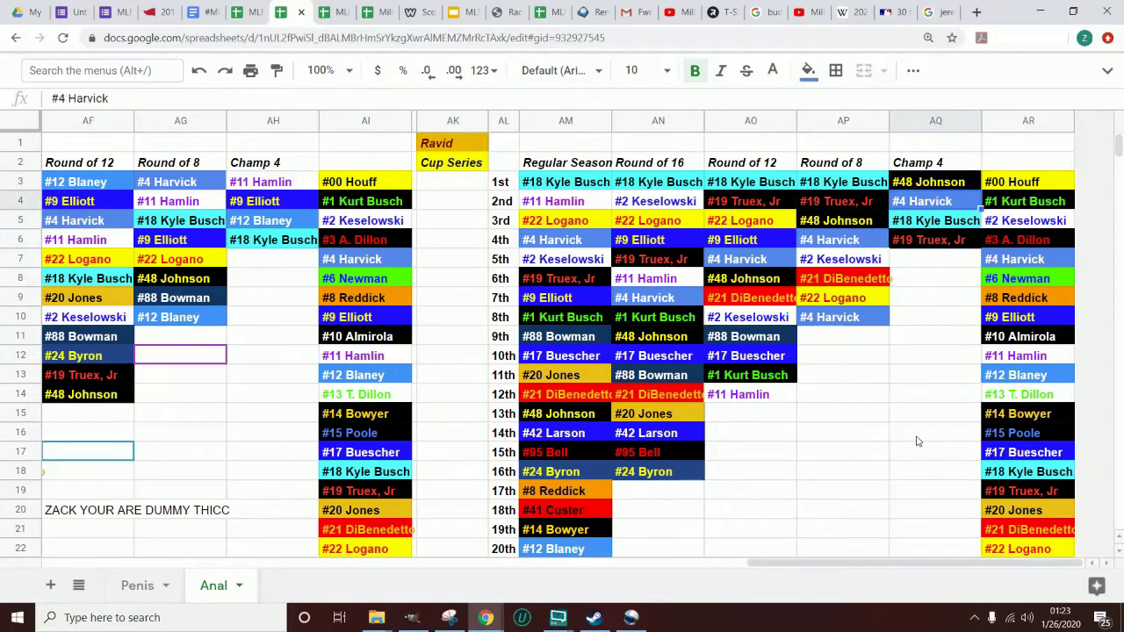
{"action": "key", "text": "Down"}
{"action": "key", "text": "Down"}
{"action": "key", "text": "Down"}
{"action": "key", "text": "Down"}
{"action": "key", "text": "Down"}
{"action": "key", "text": "Down"}
{"action": "key", "text": "Down"}
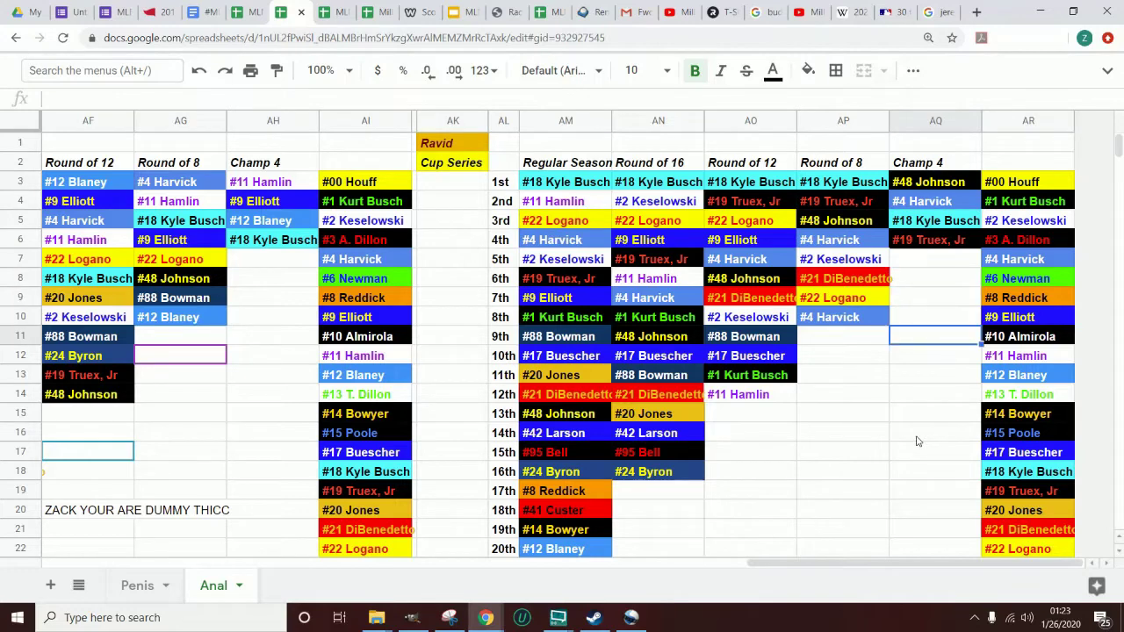
Review the fifth participant's Champ 4 picks in column AQ, from the 4th-place entry in AQ6 up to AQ3 and back down
{"action": "key", "text": "Up"}
{"action": "key", "text": "Up"}
{"action": "key", "text": "Up"}
{"action": "key", "text": "Up"}
{"action": "key", "text": "Up"}
{"action": "key", "text": "Up"}
{"action": "key", "text": "Up"}
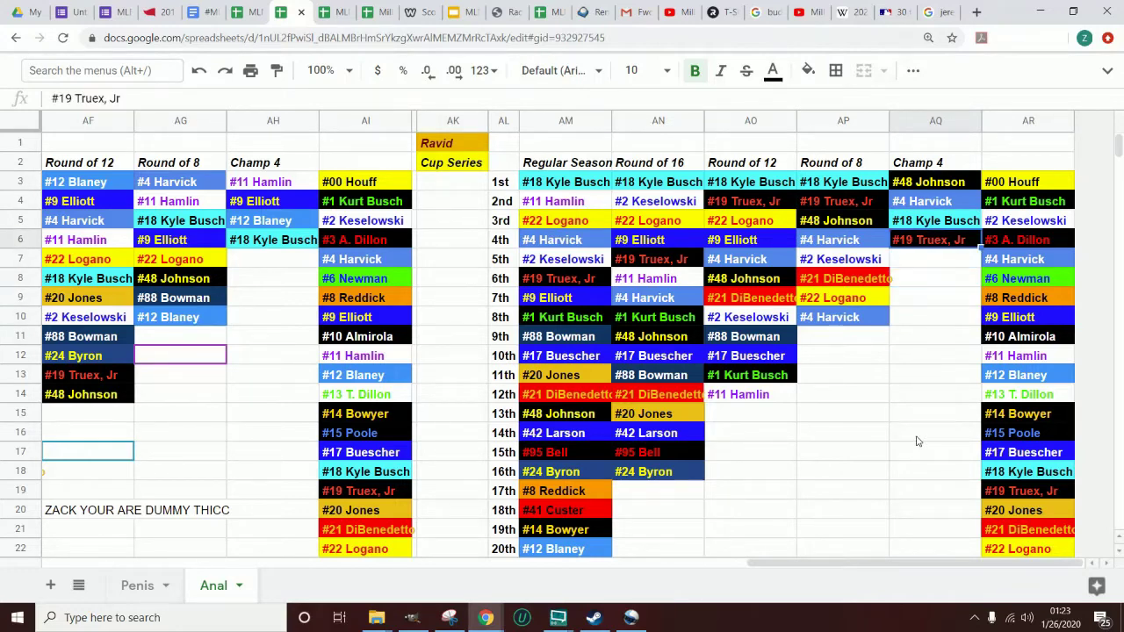
{"action": "key", "text": "Up"}
{"action": "key", "text": "Up"}
{"action": "key", "text": "Down"}
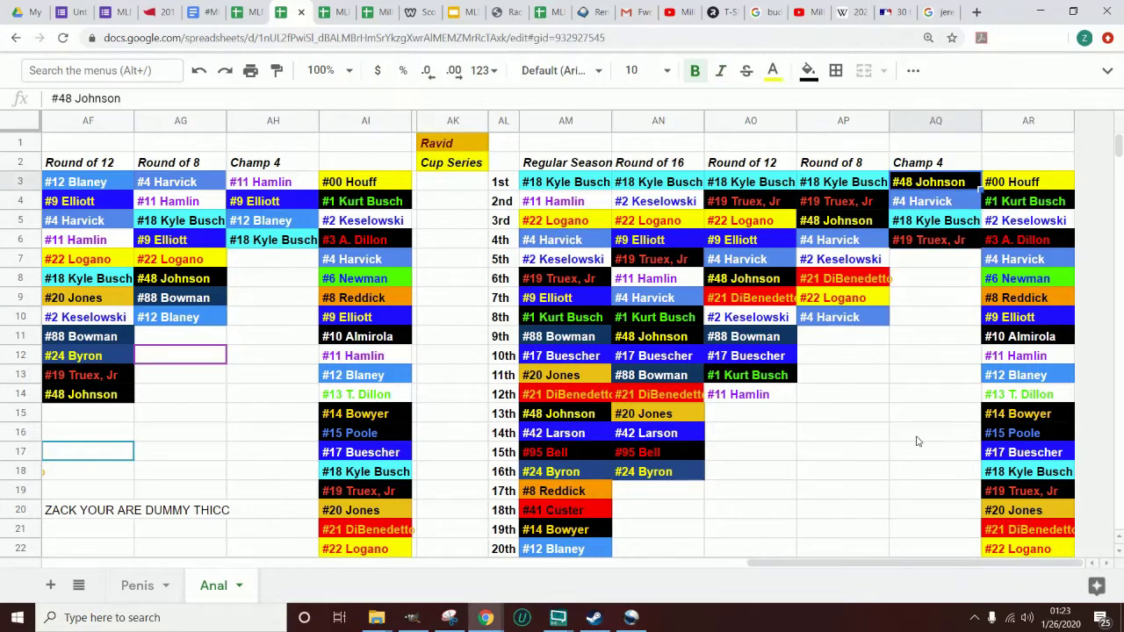
{"action": "key", "text": "Down"}
{"action": "key", "text": "Down"}
{"action": "key", "text": "Down"}
{"action": "key", "text": "Down"}
{"action": "key", "text": "Down"}
{"action": "key", "text": "Down"}
{"action": "key", "text": "Down"}
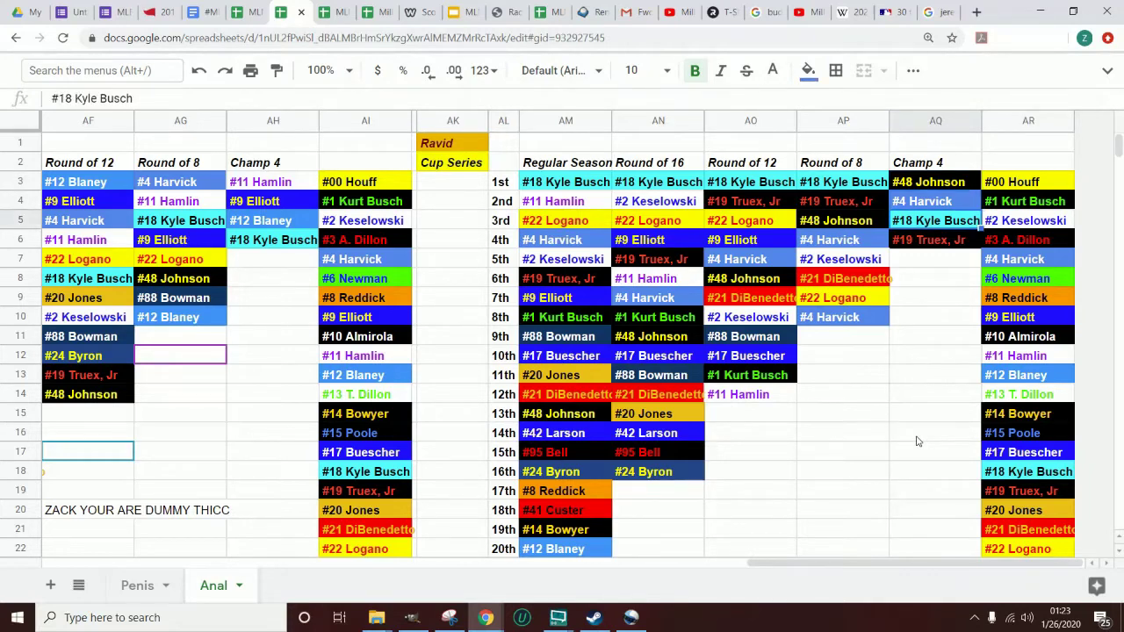
{"action": "key", "text": "Down"}
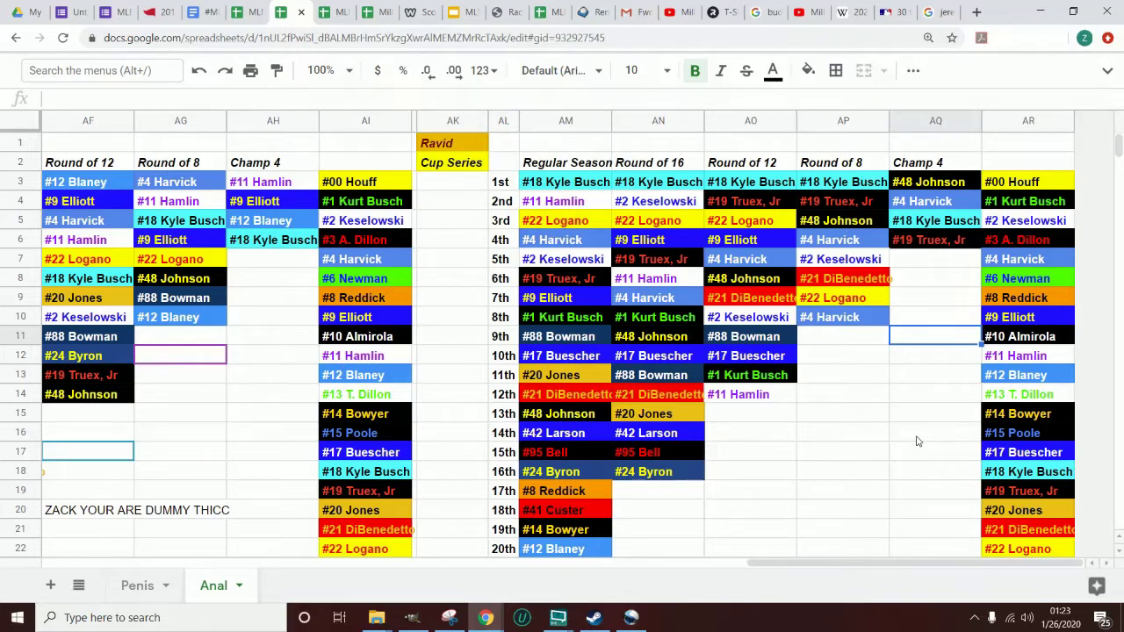
{"action": "key", "text": "Left"}
{"action": "key", "text": "Left"}
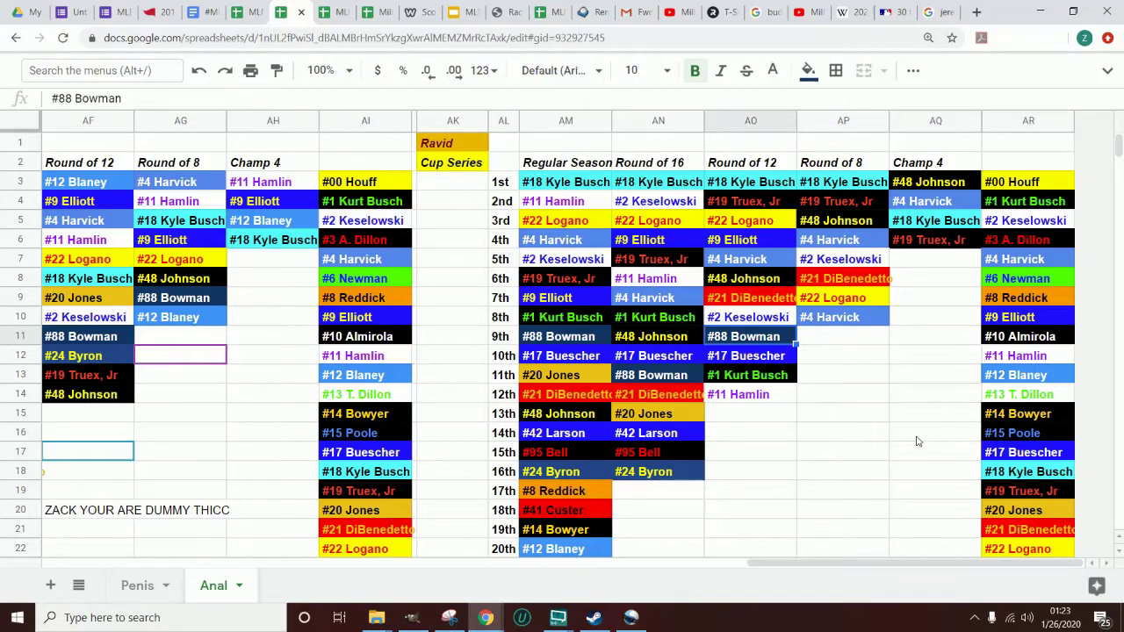
{"action": "key", "text": "Right"}
{"action": "key", "text": "Right"}
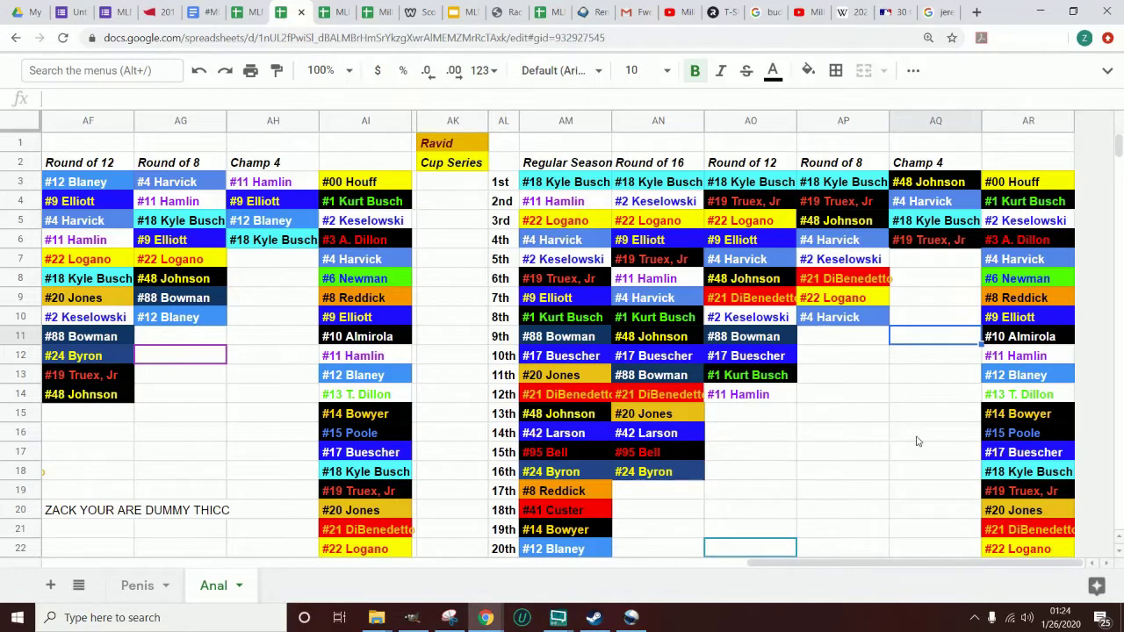
{"action": "key", "text": "Down"}
{"action": "key", "text": "Down"}
{"action": "key", "text": "Down"}
{"action": "key", "text": "Down"}
{"action": "key", "text": "Left"}
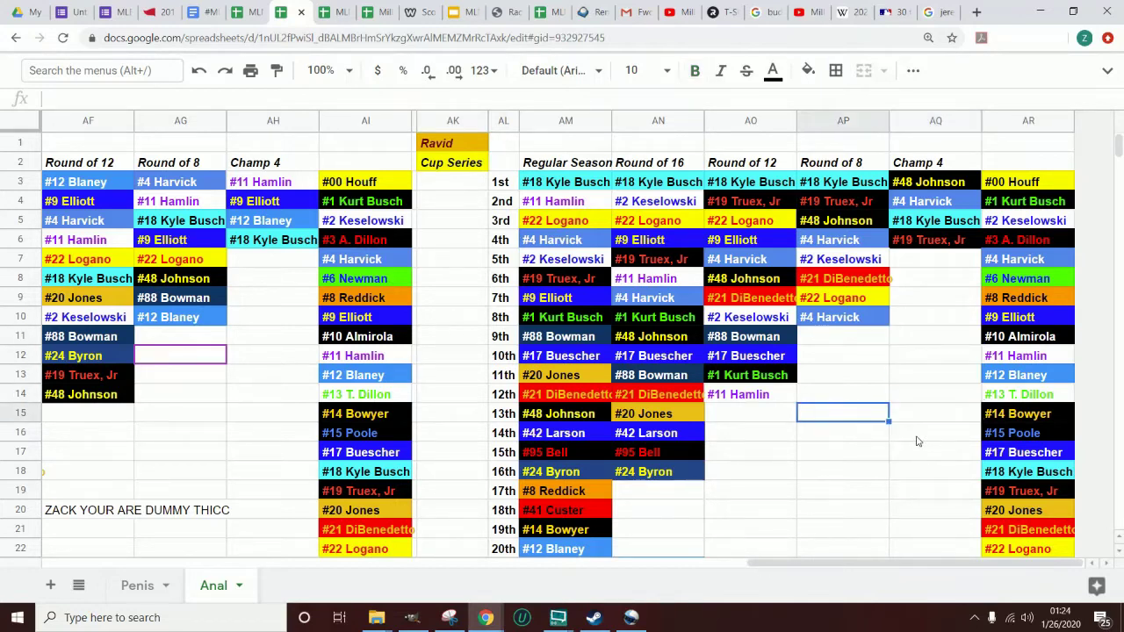
{"action": "key", "text": "Down"}
{"action": "key", "text": "Down"}
{"action": "key", "text": "Down"}
{"action": "key", "text": "Down"}
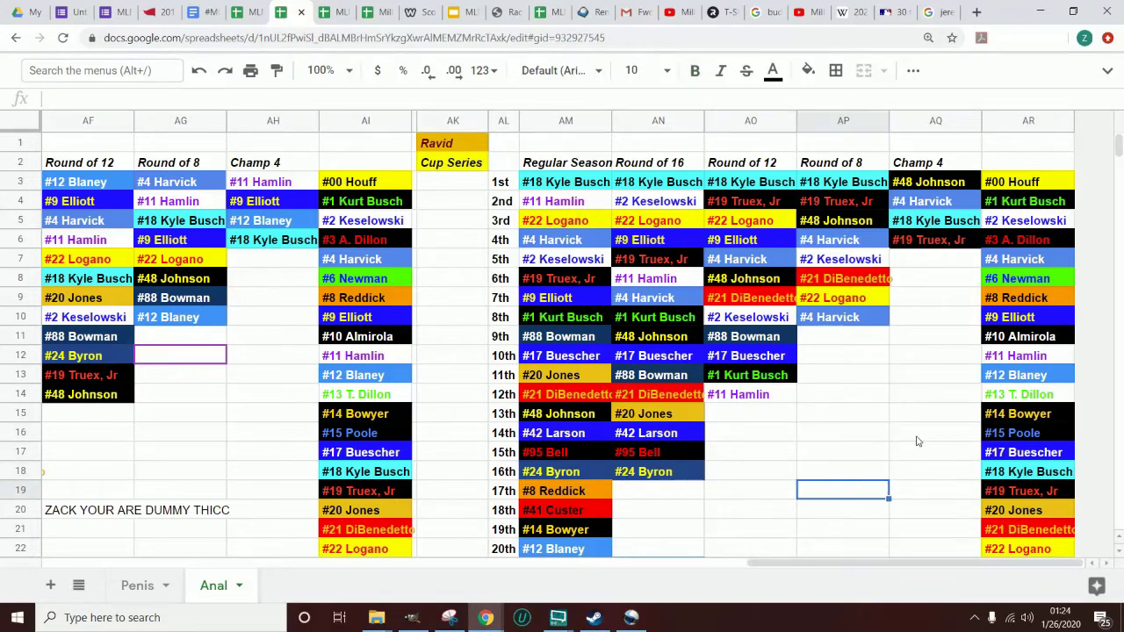
{"action": "key", "text": "Up"}
{"action": "key", "text": "Up"}
{"action": "key", "text": "Up"}
{"action": "key", "text": "Up"}
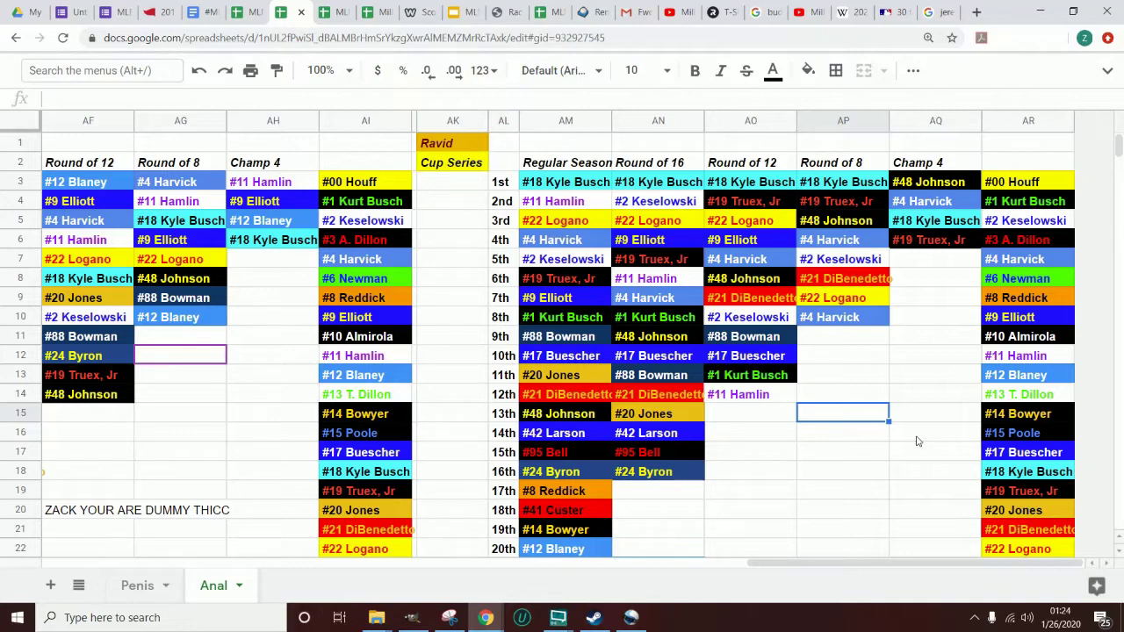
{"action": "key", "text": "Up"}
{"action": "key", "text": "Up"}
{"action": "key", "text": "Right"}
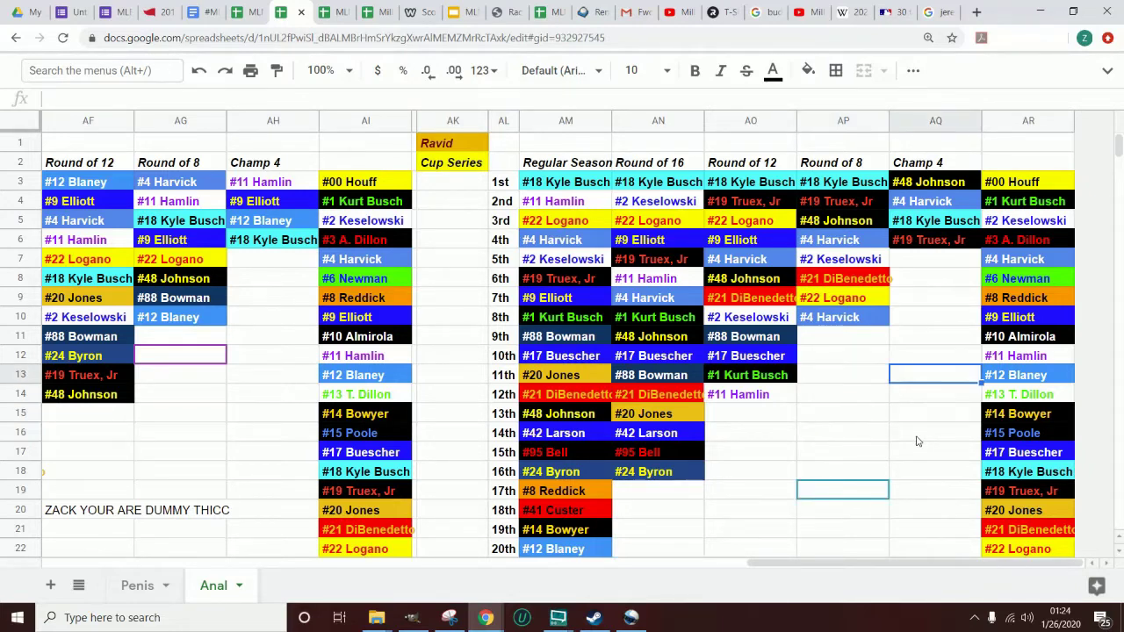
{"action": "key", "text": "Up"}
{"action": "key", "text": "Up"}
{"action": "key", "text": "Down"}
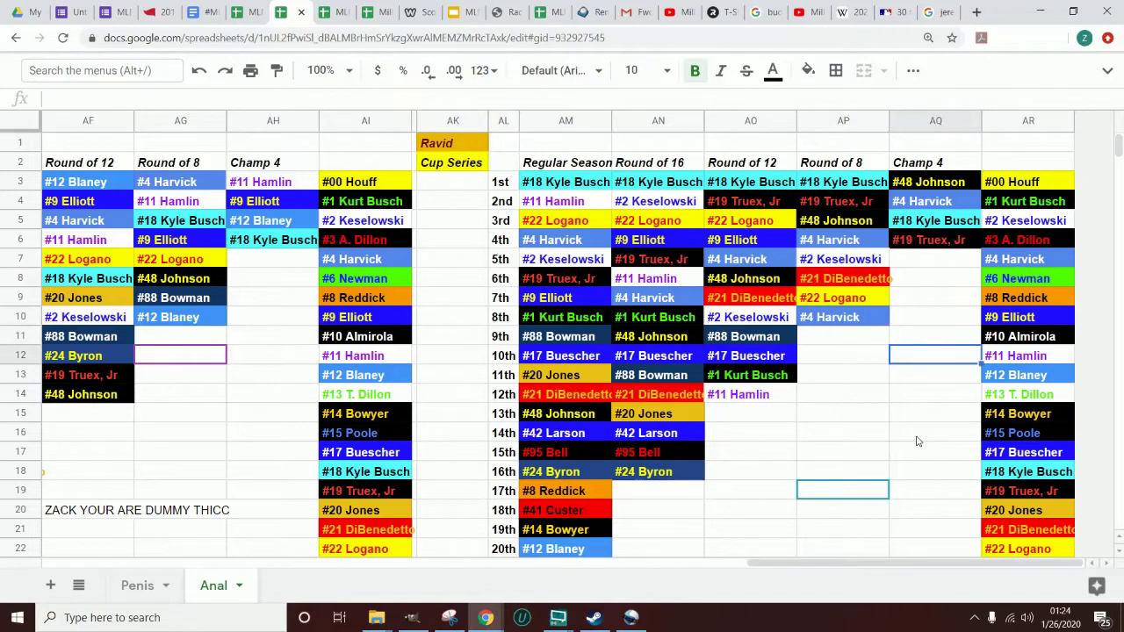
{"action": "key", "text": "Up"}
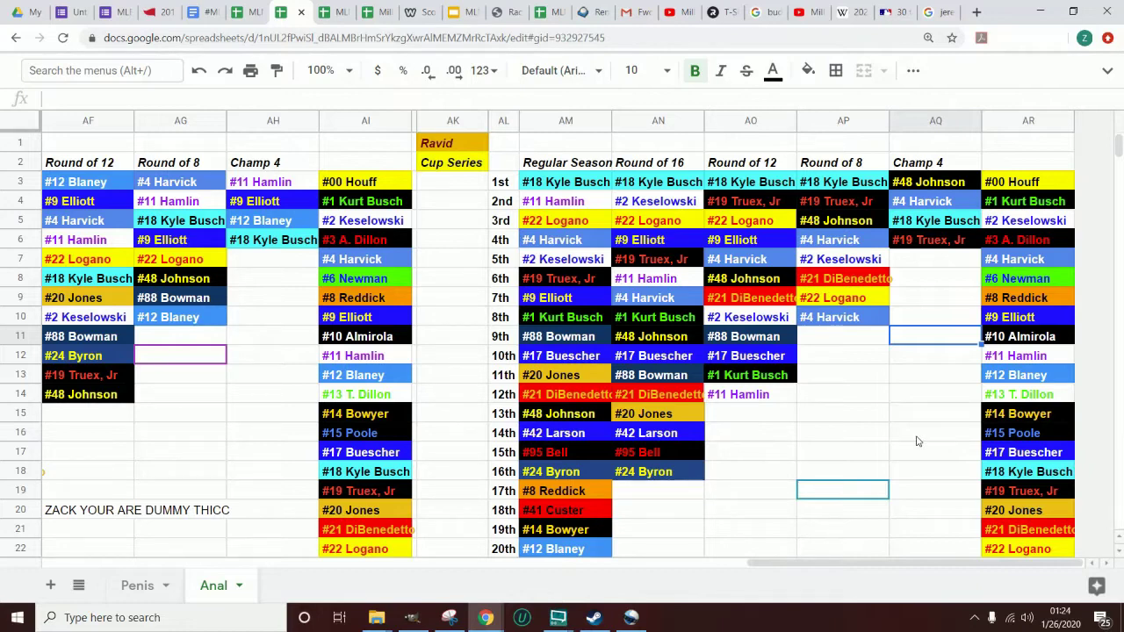
Replace the duplicate #4 Harvick in the fifth participant's 8th-place Round of 8 cell AP10 with #9 Elliott from the Round of 12 picks
{"action": "key", "text": "Left"}
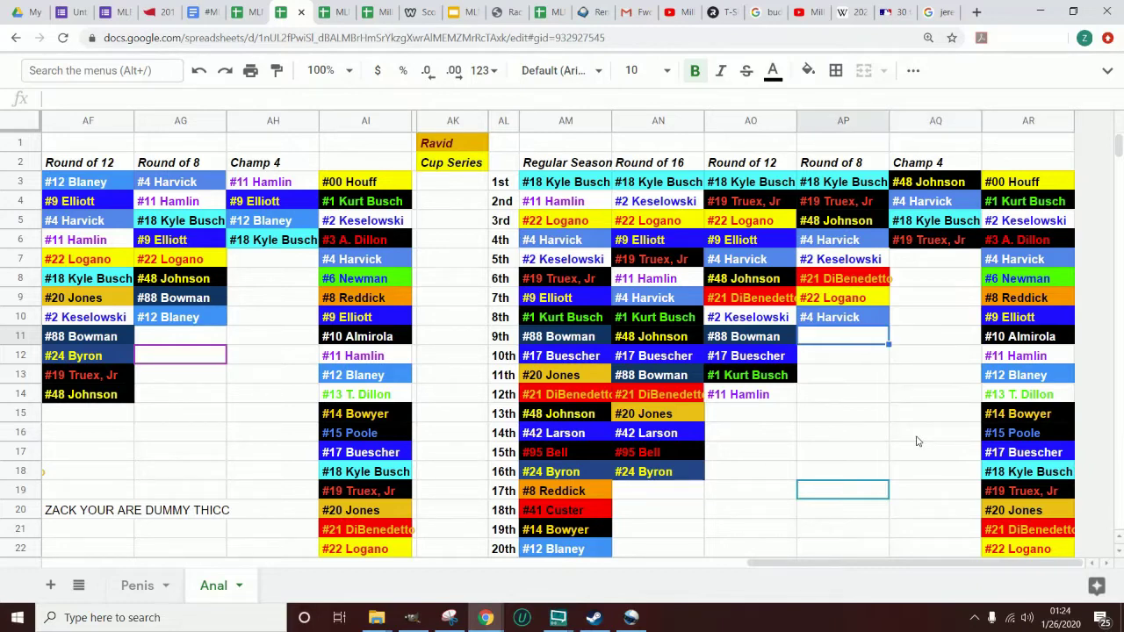
{"action": "key", "text": "Up"}
{"action": "key", "text": "Up"}
{"action": "key", "text": "Up"}
{"action": "key", "text": "Up"}
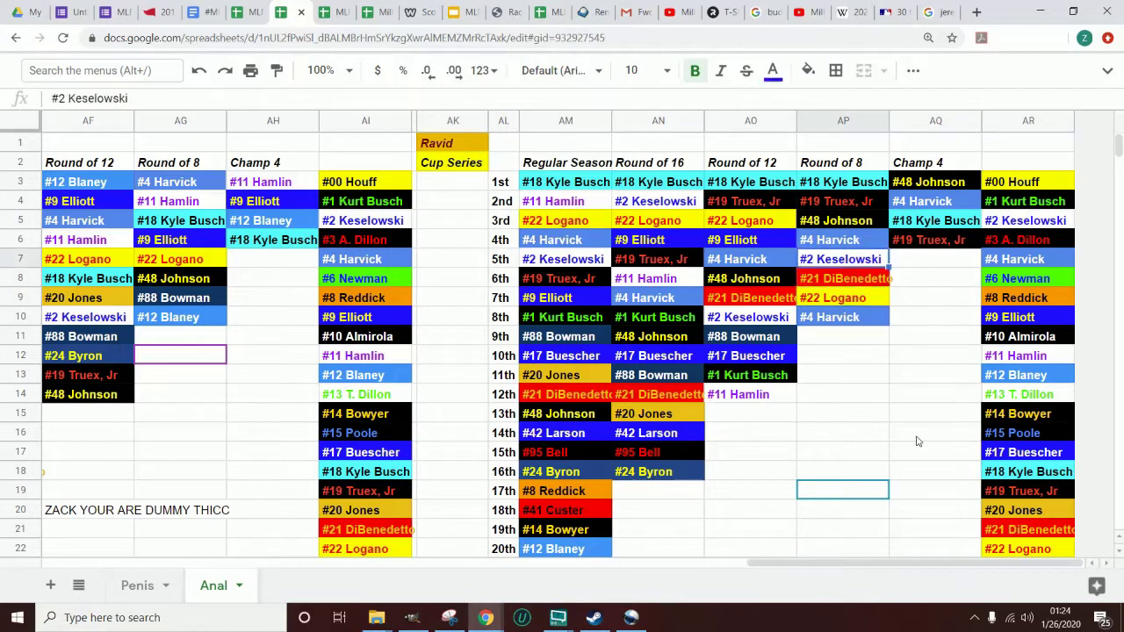
{"action": "key", "text": "Up"}
{"action": "key", "text": "Up"}
{"action": "key", "text": "Down"}
{"action": "key", "text": "Left"}
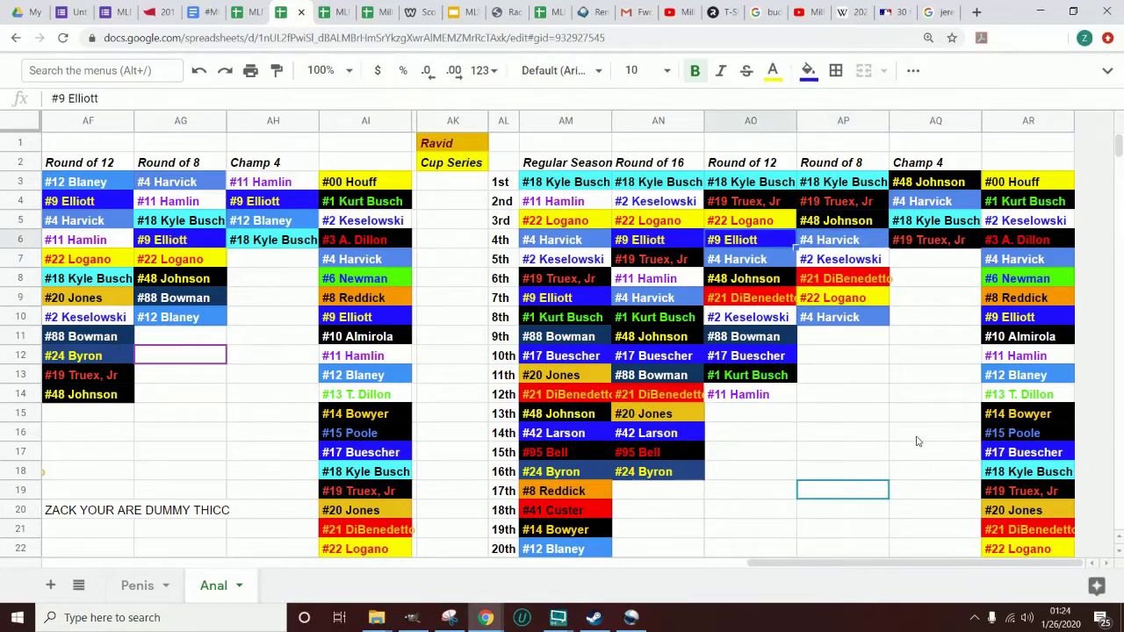
{"action": "key", "text": "shift+Up"}
{"action": "key", "text": "Right"}
{"action": "key", "text": "Down"}
{"action": "key", "text": "Down"}
{"action": "key", "text": "Down"}
{"action": "key", "text": "Down"}
{"action": "type", "text": "#9 Elliott"}
{"action": "key", "text": "Right"}
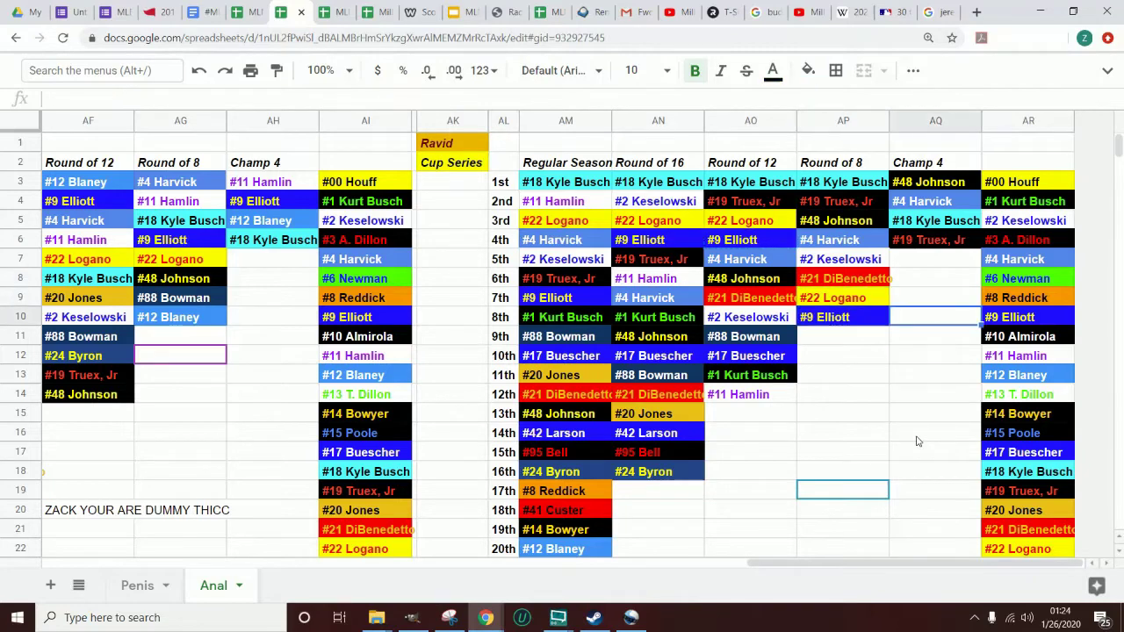
{"action": "key", "text": "Down"}
{"action": "key", "text": "Down"}
{"action": "key", "text": "Down"}
{"action": "key", "text": "Down"}
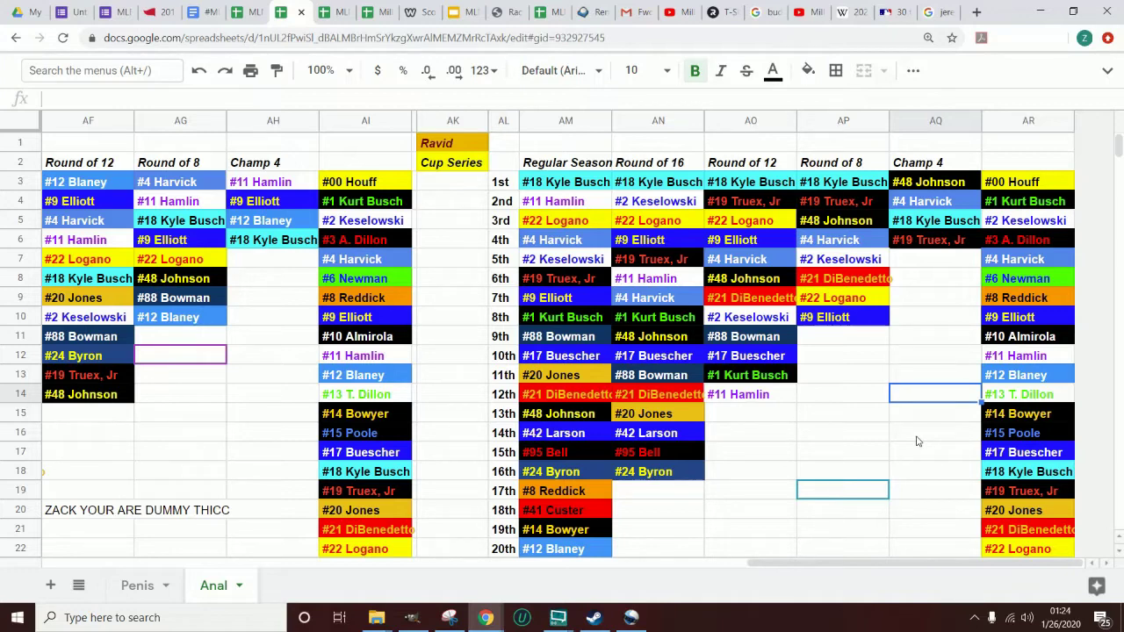
{"action": "key", "text": "Down"}
{"action": "key", "text": "Down"}
{"action": "key", "text": "Down"}
{"action": "key", "text": "Down"}
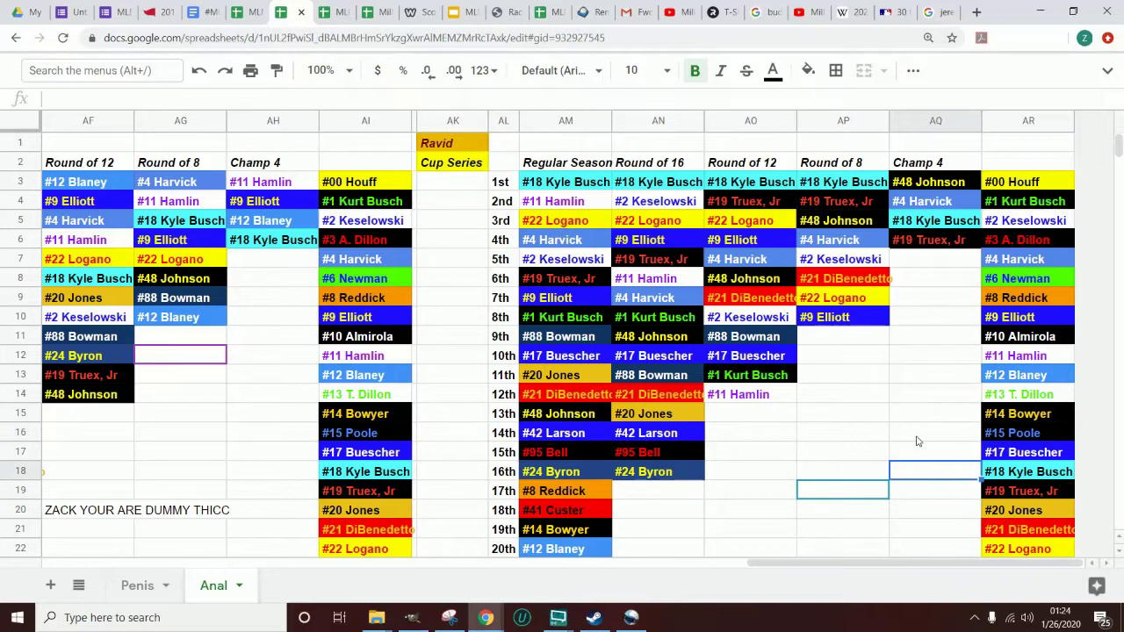
{"action": "key", "text": "Up"}
{"action": "key", "text": "Up"}
{"action": "key", "text": "Up"}
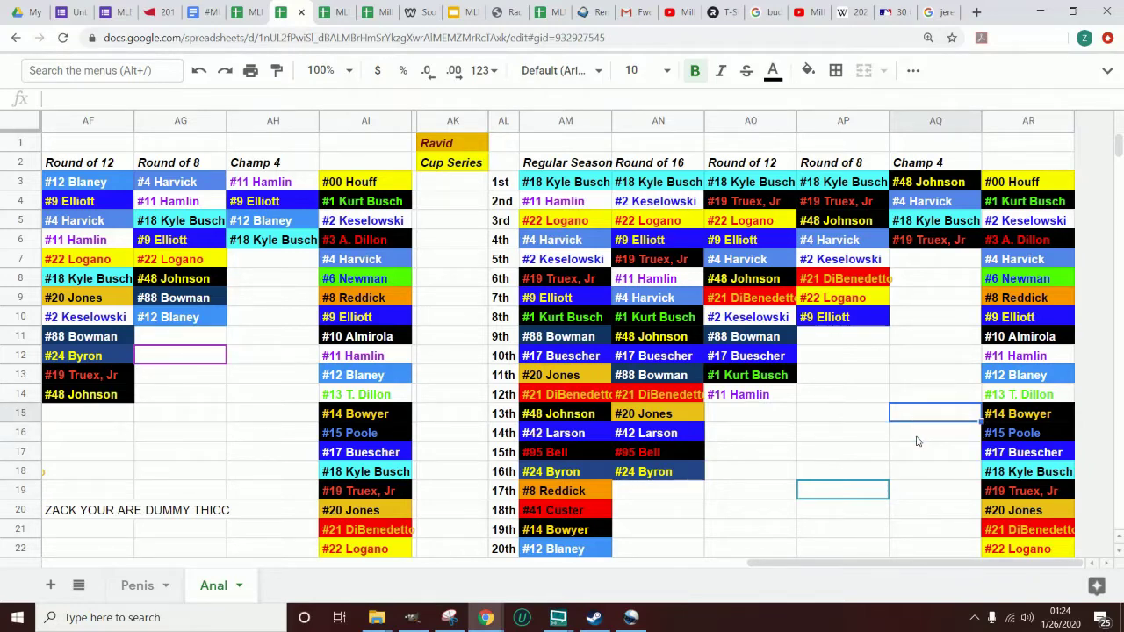
{"action": "key", "text": "Up"}
{"action": "key", "text": "Up"}
{"action": "key", "text": "Up"}
{"action": "key", "text": "Up"}
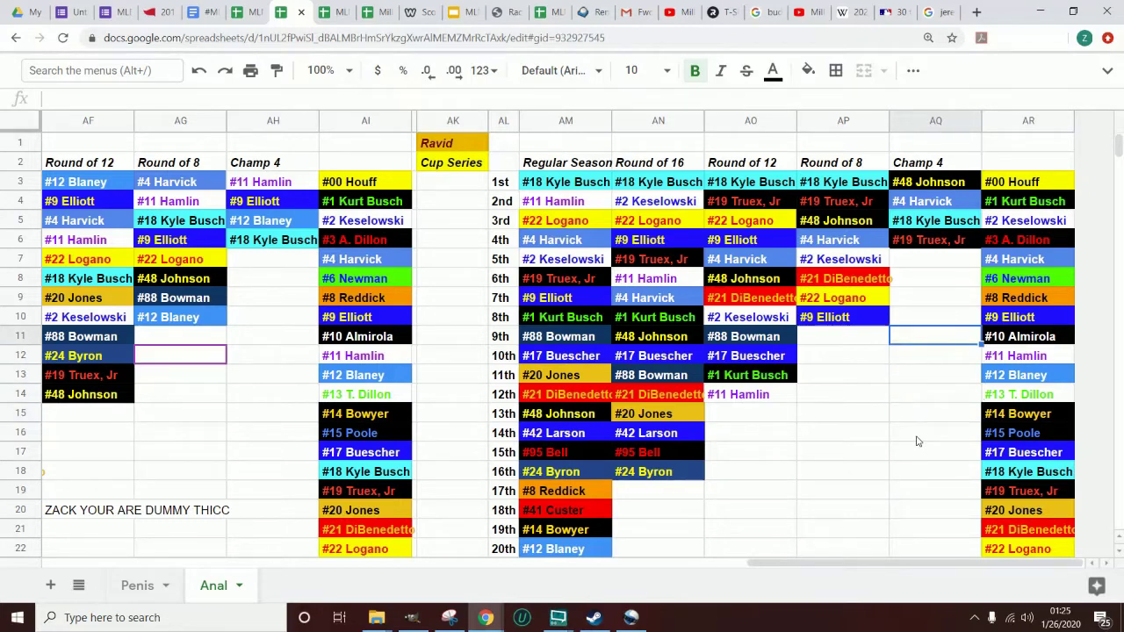
{"action": "key", "text": "Down"}
{"action": "key", "text": "Down"}
{"action": "key", "text": "Down"}
{"action": "key", "text": "Down"}
{"action": "key", "text": "Down"}
{"action": "key", "text": "Down"}
{"action": "key", "text": "Down"}
{"action": "key", "text": "Down"}
{"action": "key", "text": "Down"}
{"action": "key", "text": "Down"}
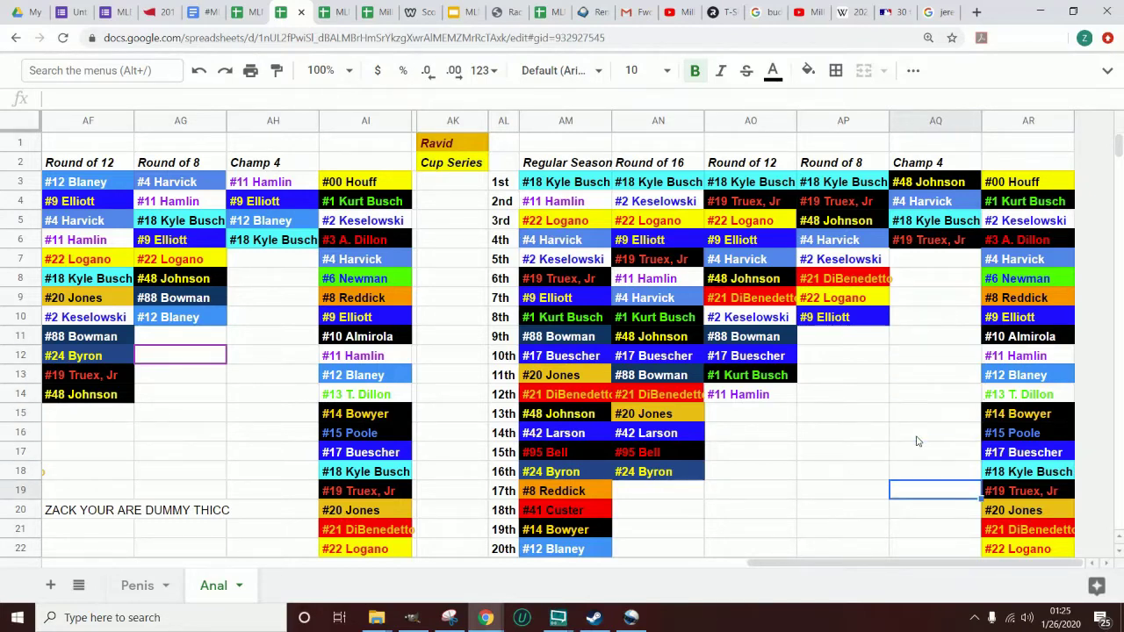
Check the fifth participant's 2nd-place picks from Regular Season through Champ 4, then the 1st-place Champ 4 entry in AQ3
{"action": "key", "text": "Left"}
{"action": "key", "text": "Left"}
{"action": "key", "text": "Left"}
{"action": "key", "text": "Left"}
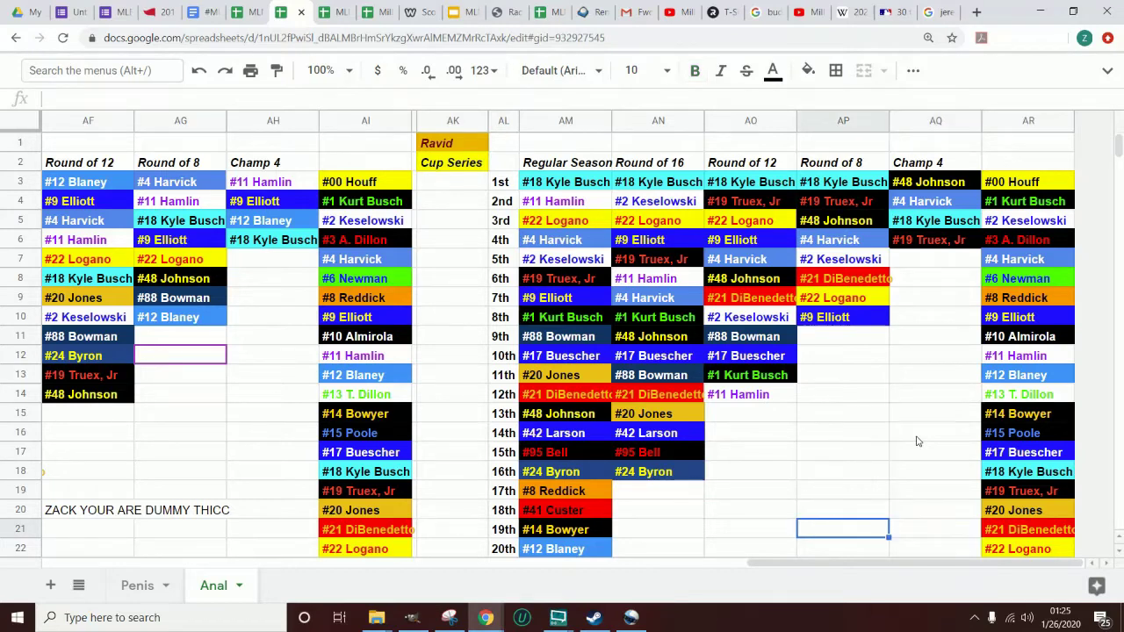
{"action": "key", "text": "Up"}
{"action": "key", "text": "Up"}
{"action": "key", "text": "Up"}
{"action": "key", "text": "Up"}
{"action": "key", "text": "Up"}
{"action": "key", "text": "Up"}
{"action": "key", "text": "Up"}
{"action": "key", "text": "Up"}
{"action": "key", "text": "Up"}
{"action": "key", "text": "Up"}
{"action": "key", "text": "Up"}
{"action": "key", "text": "Up"}
{"action": "key", "text": "Up"}
{"action": "key", "text": "Up"}
{"action": "key", "text": "Up"}
{"action": "key", "text": "Up"}
{"action": "key", "text": "Up"}
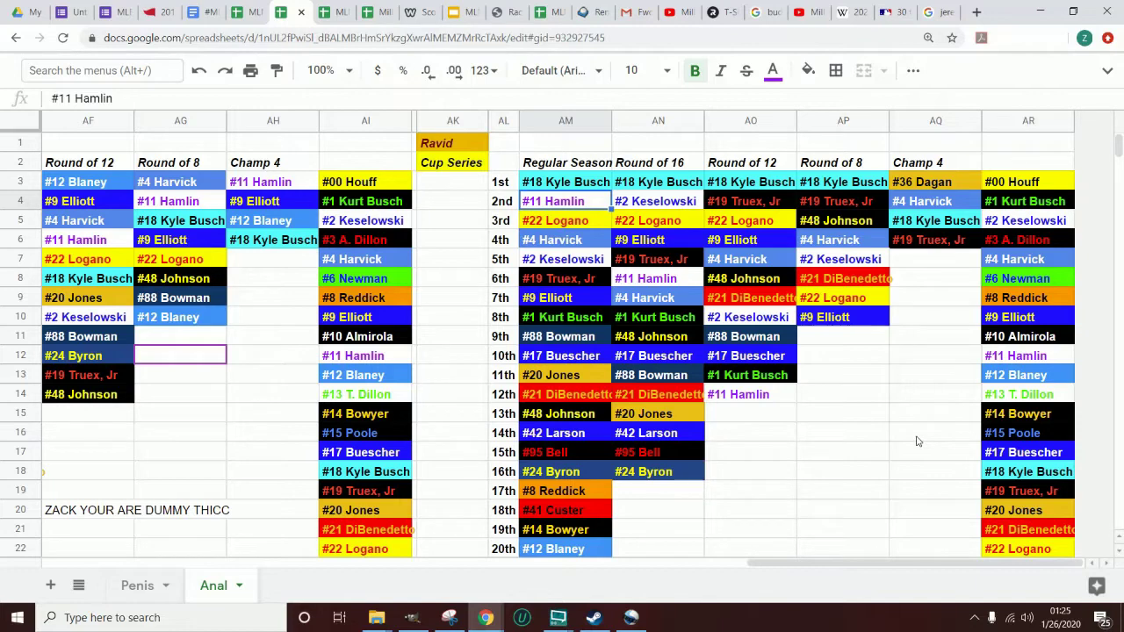
{"action": "key", "text": "Right"}
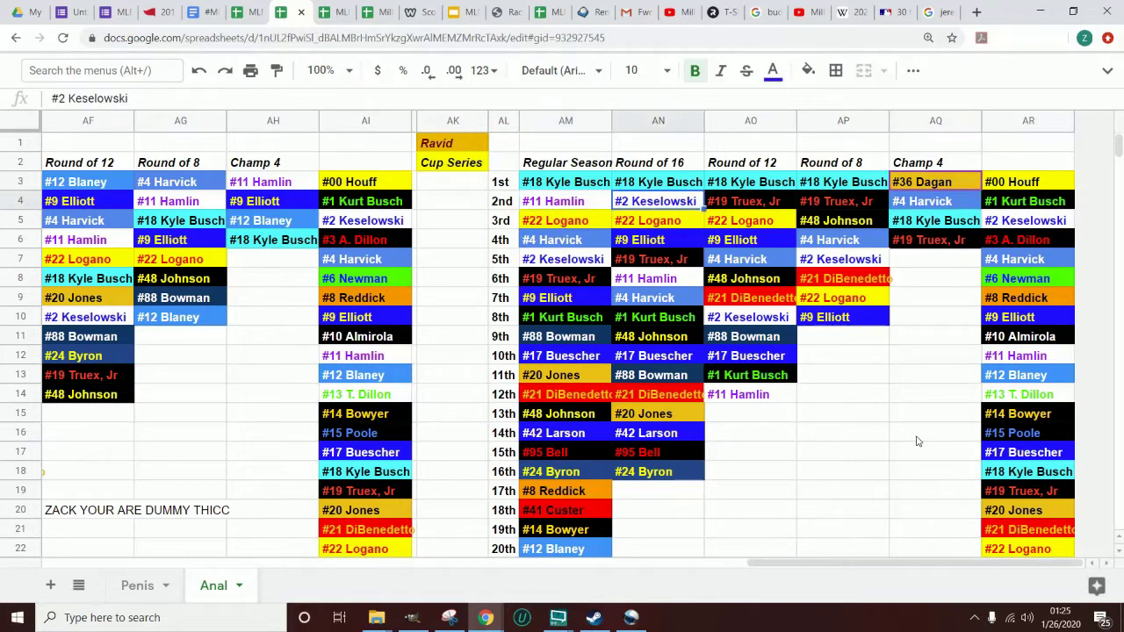
{"action": "key", "text": "Right"}
{"action": "key", "text": "Right"}
{"action": "key", "text": "Right"}
{"action": "key", "text": "Up"}
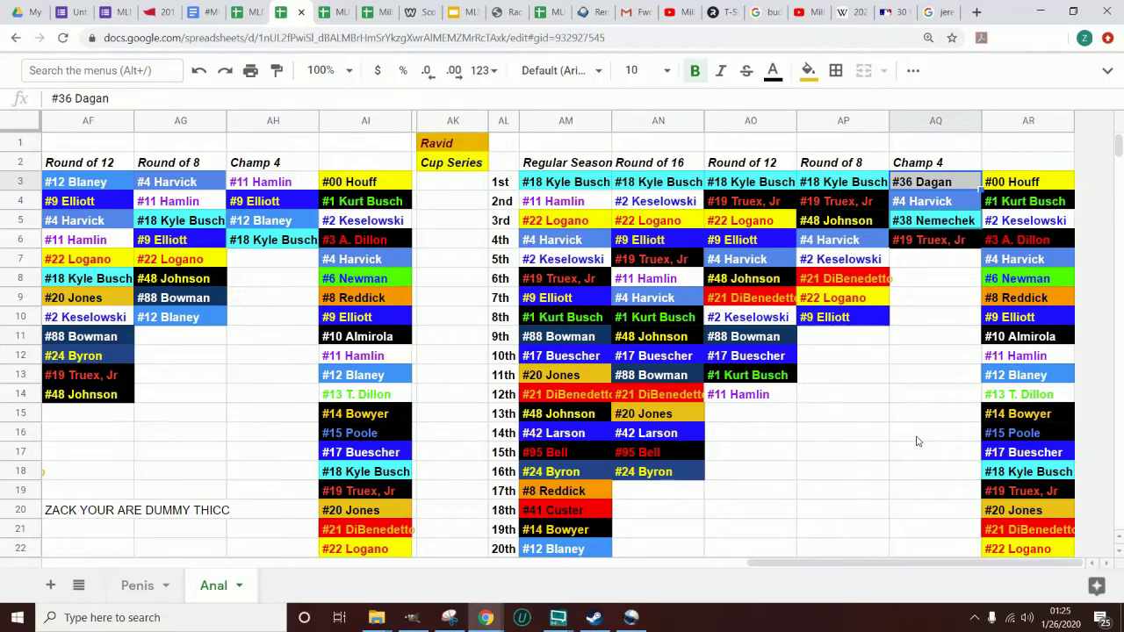
{"action": "right_click", "coordinate": [934, 324]}
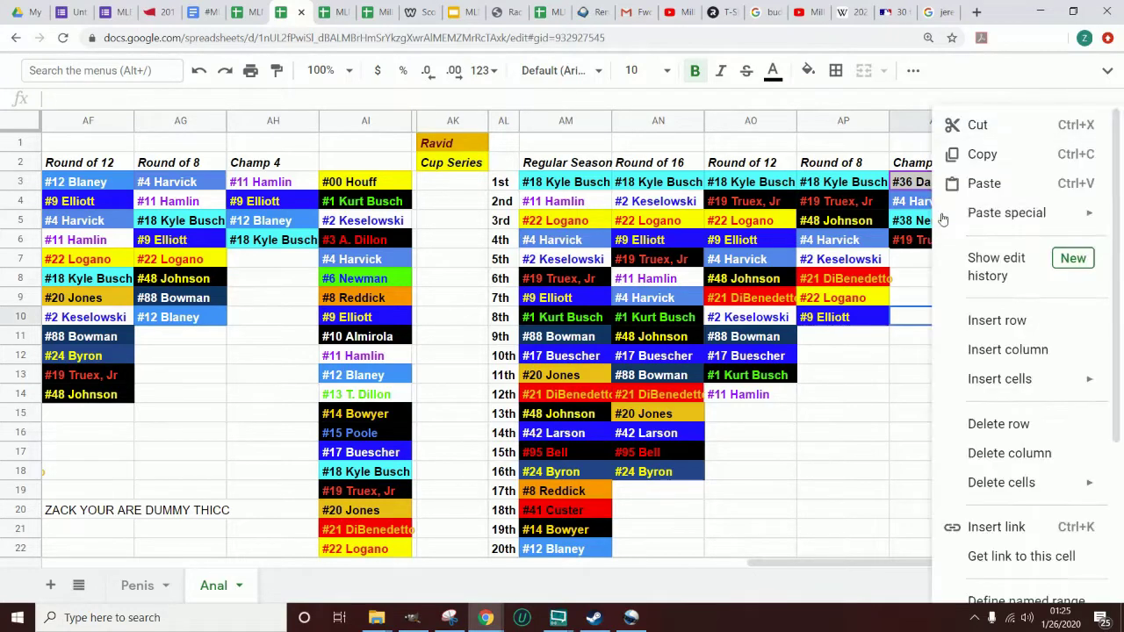
{"action": "left_click", "coordinate": [908, 189]}
{"action": "left_click", "coordinate": [946, 280]}
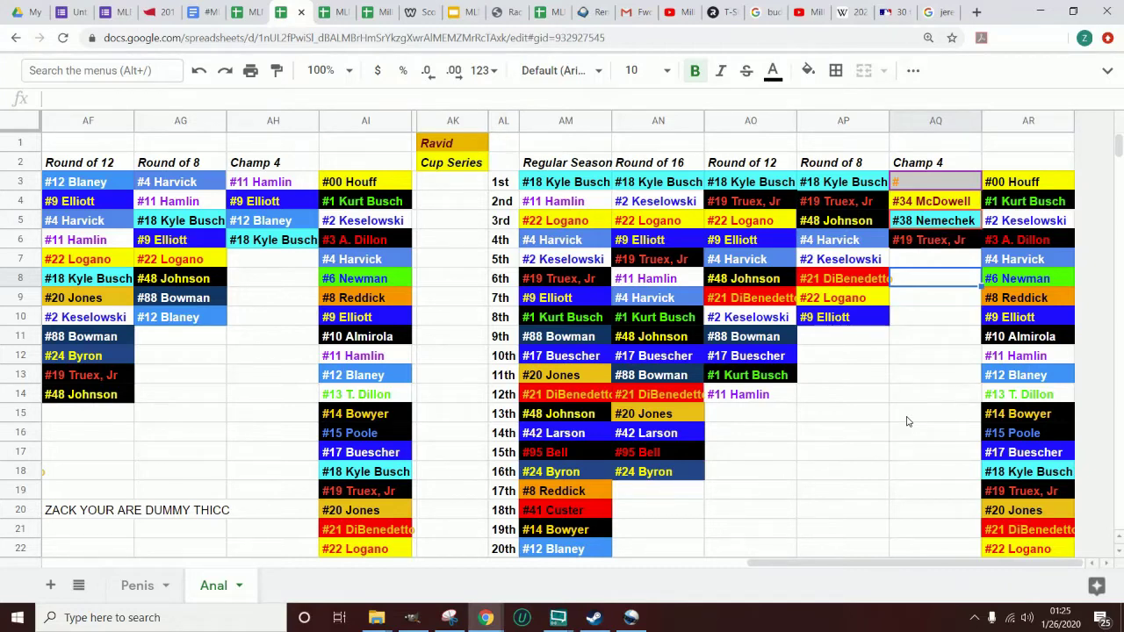
Copy #36 Dagan from the driver list in AR26 and go to the fifth participant's 1st-place Champ 4 cell AQ3
{"action": "left_click", "coordinate": [1000, 479]}
{"action": "key", "text": "Down"}
{"action": "key", "text": "Down"}
{"action": "key", "text": "Down"}
{"action": "key", "text": "Down"}
{"action": "key", "text": "Down"}
{"action": "key", "text": "Down"}
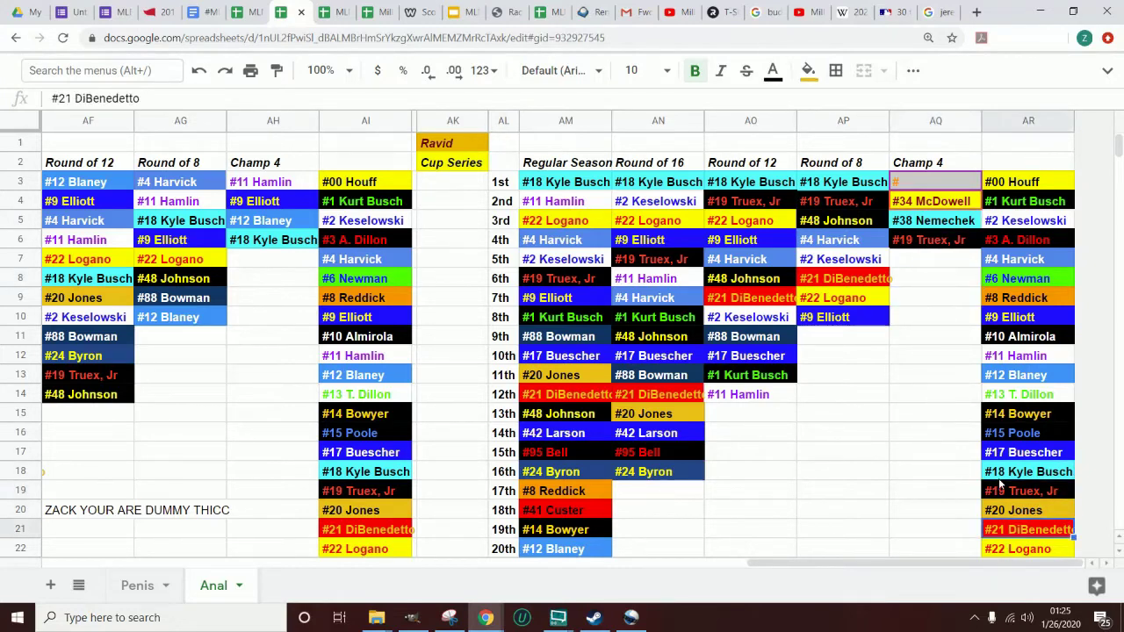
{"action": "key", "text": "Down"}
{"action": "key", "text": "Down"}
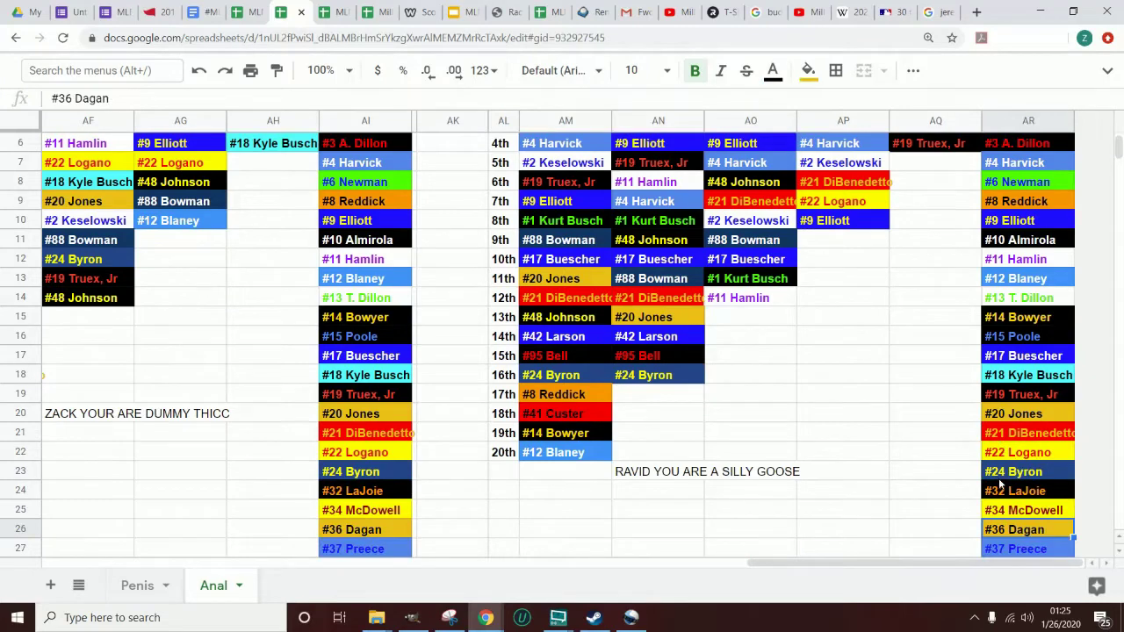
{"action": "key", "text": "Left"}
{"action": "key", "text": "Up"}
{"action": "key", "text": "Up"}
{"action": "key", "text": "Up"}
{"action": "key", "text": "Up"}
{"action": "key", "text": "Up"}
{"action": "key", "text": "Up"}
{"action": "key", "text": "Up"}
{"action": "key", "text": "Up"}
{"action": "key", "text": "Up"}
{"action": "key", "text": "Up"}
{"action": "key", "text": "Up"}
{"action": "key", "text": "Up"}
{"action": "key", "text": "Up"}
{"action": "key", "text": "Up"}
{"action": "key", "text": "Up"}
{"action": "key", "text": "Up"}
{"action": "key", "text": "Up"}
{"action": "key", "text": "Up"}
{"action": "key", "text": "Up"}
{"action": "key", "text": "Up"}
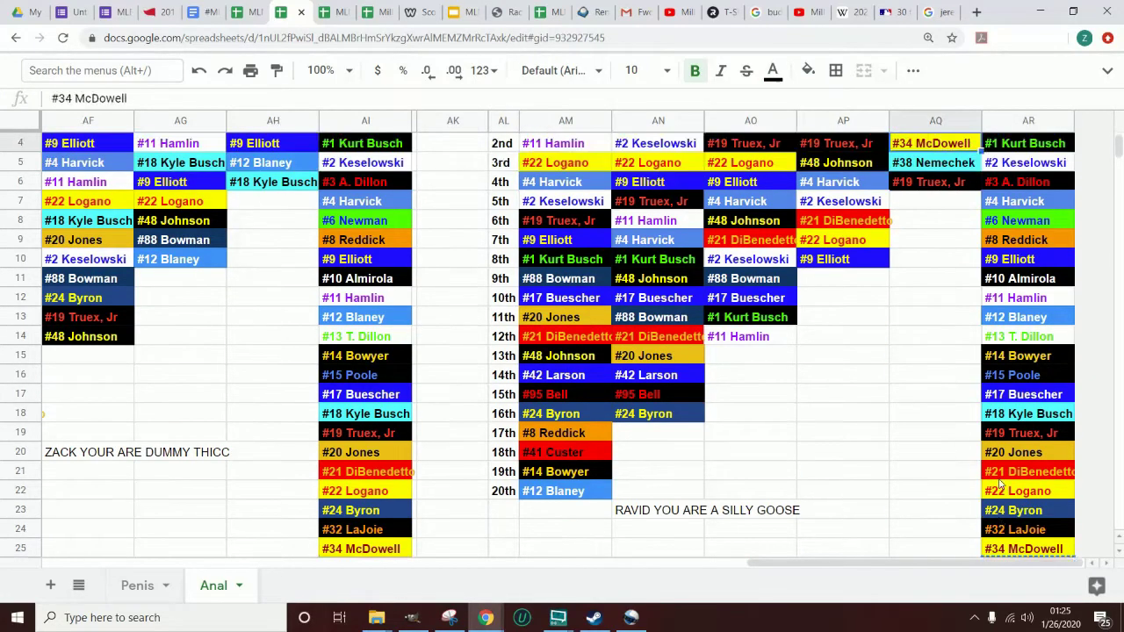
{"action": "key", "text": "Up"}
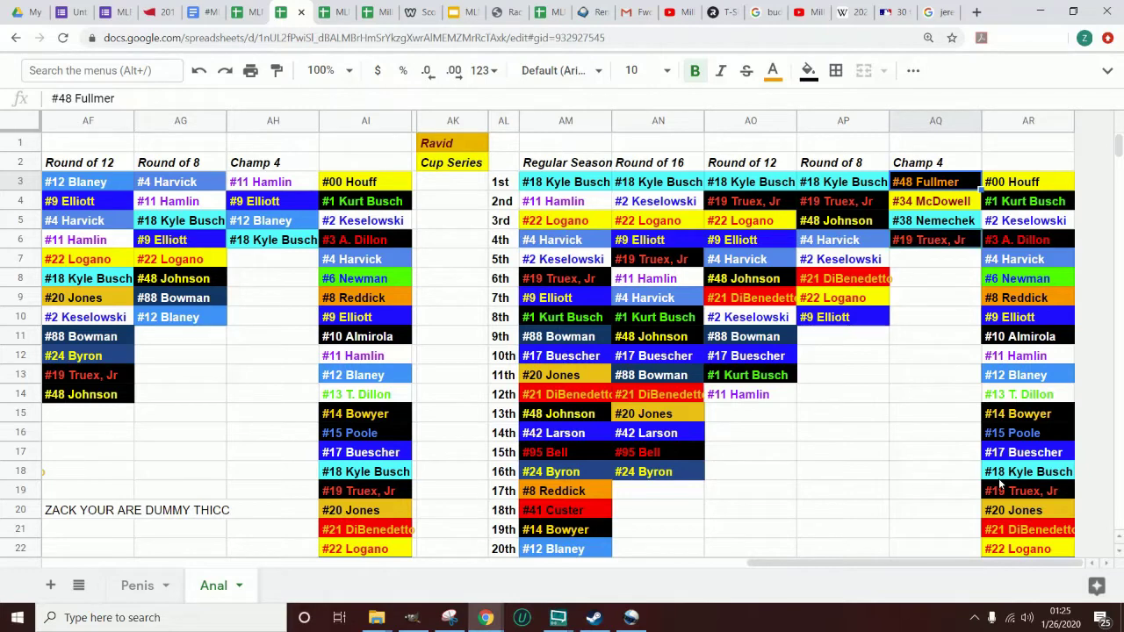
{"action": "key", "text": "Down"}
{"action": "key", "text": "Down"}
{"action": "key", "text": "Down"}
{"action": "key", "text": "Down"}
{"action": "key", "text": "Down"}
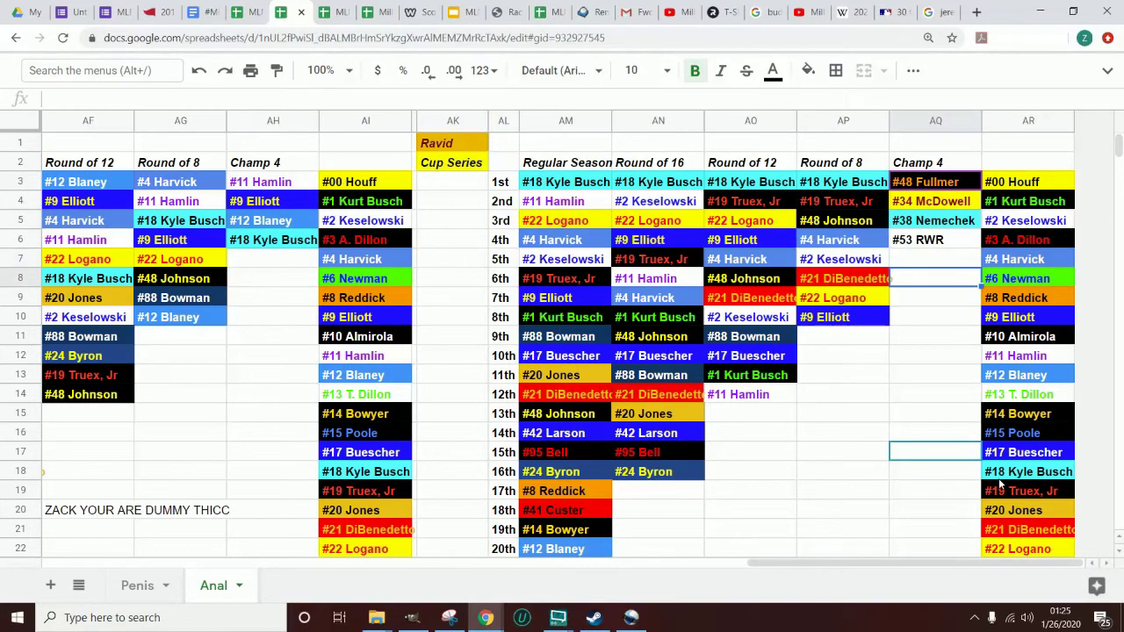
{"action": "key", "text": "Left"}
{"action": "key", "text": "Left"}
{"action": "key", "text": "Left"}
{"action": "key", "text": "Left"}
{"action": "key", "text": "Left"}
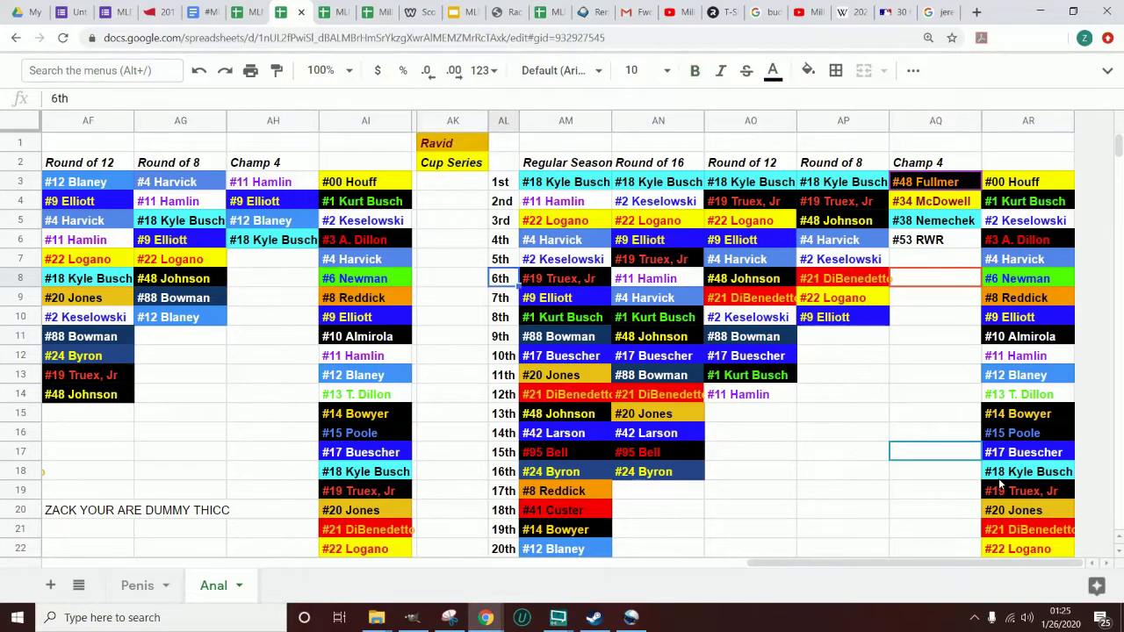
{"action": "key", "text": "Right"}
{"action": "key", "text": "Right"}
{"action": "key", "text": "Right"}
{"action": "key", "text": "Right"}
{"action": "key", "text": "Right"}
{"action": "key", "text": "Right"}
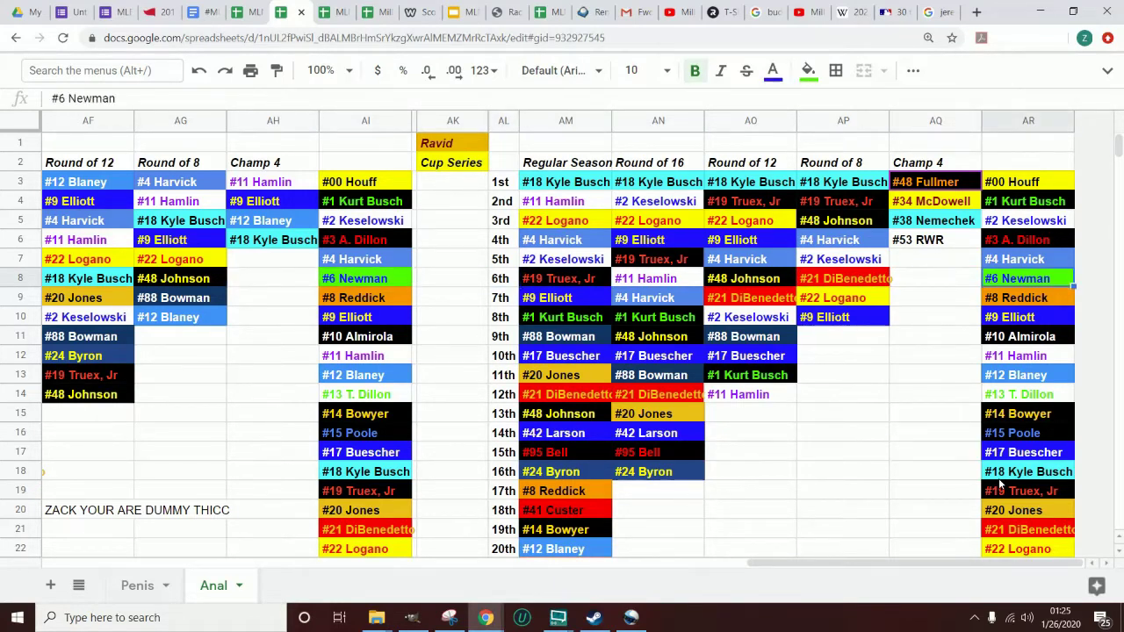
{"action": "key", "text": "Left"}
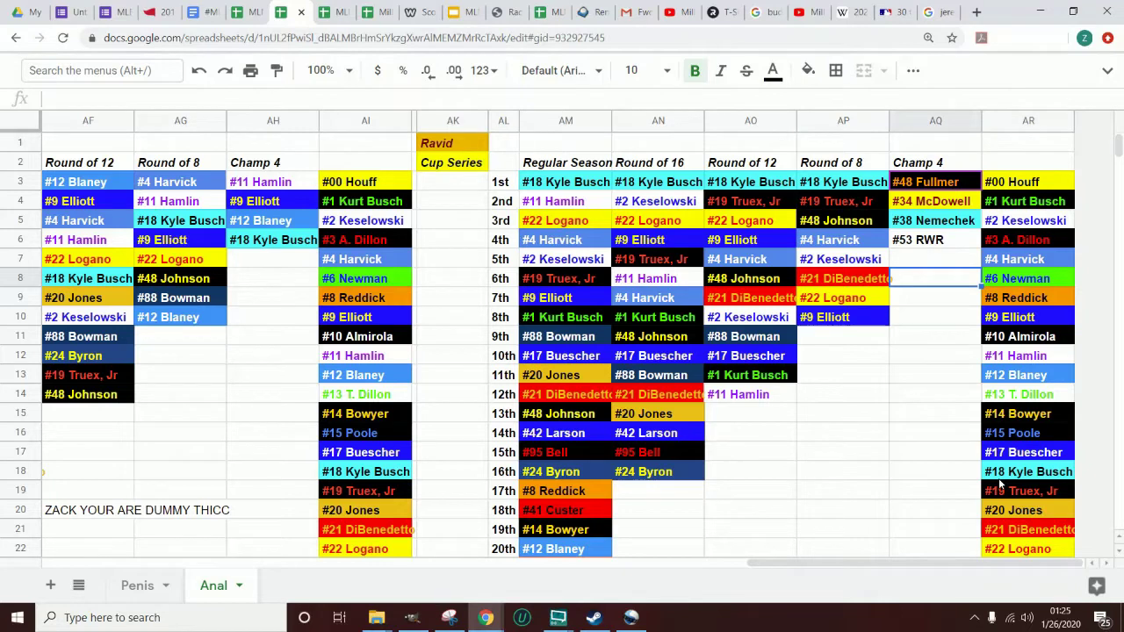
{"action": "key", "text": "Down"}
{"action": "key", "text": "Down"}
{"action": "key", "text": "Down"}
{"action": "key", "text": "Down"}
{"action": "key", "text": "Down"}
{"action": "key", "text": "Down"}
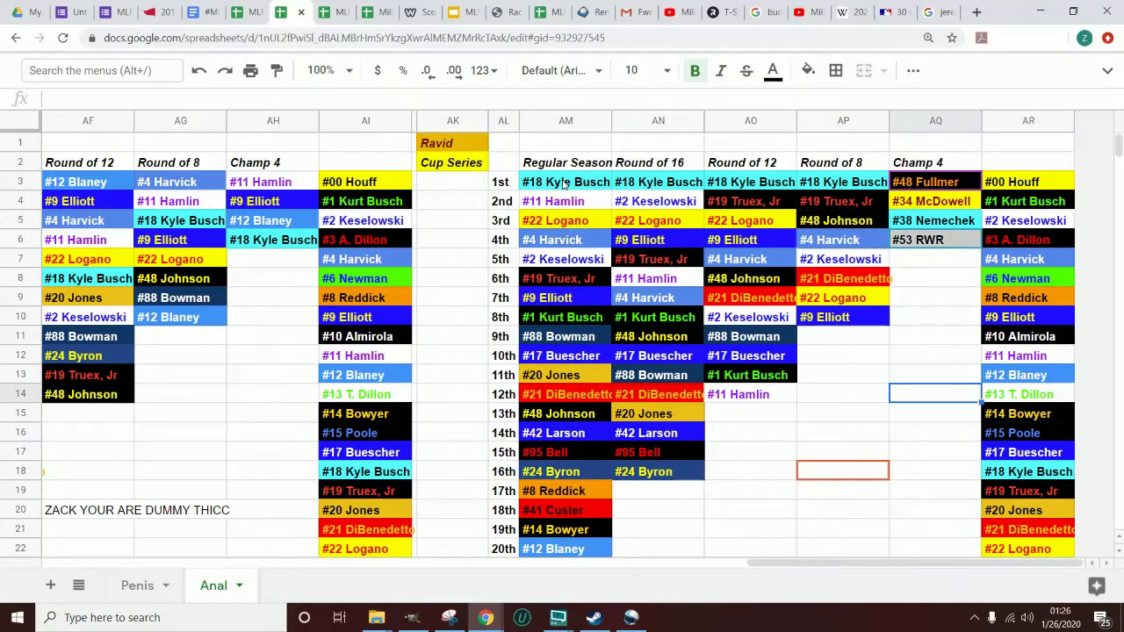
{"action": "left_click", "coordinate": [865, 431]}
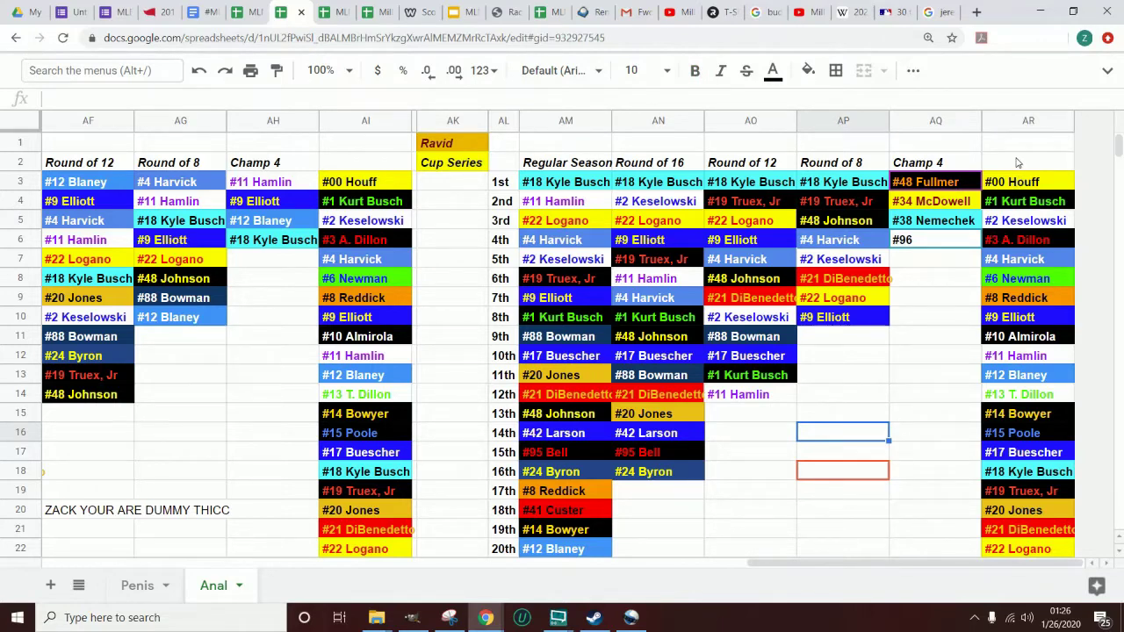
Fill the blank header cell AR2 above the driver list with the custom blue and make its text white
{"action": "left_click", "coordinate": [1017, 163]}
{"action": "left_click", "coordinate": [801, 70]}
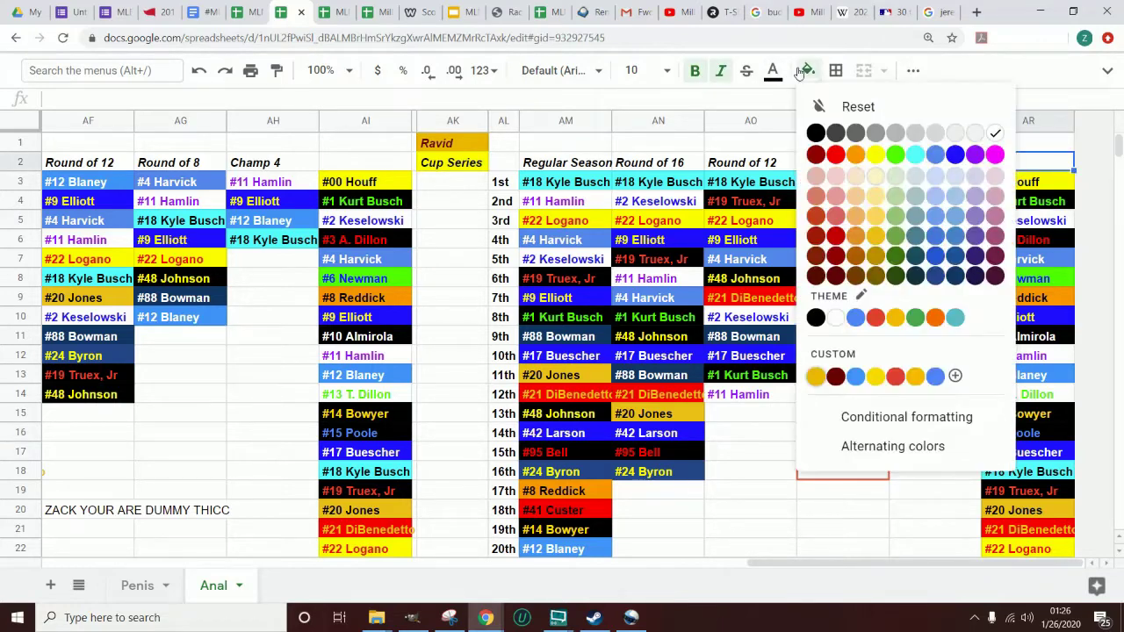
{"action": "left_click", "coordinate": [935, 376]}
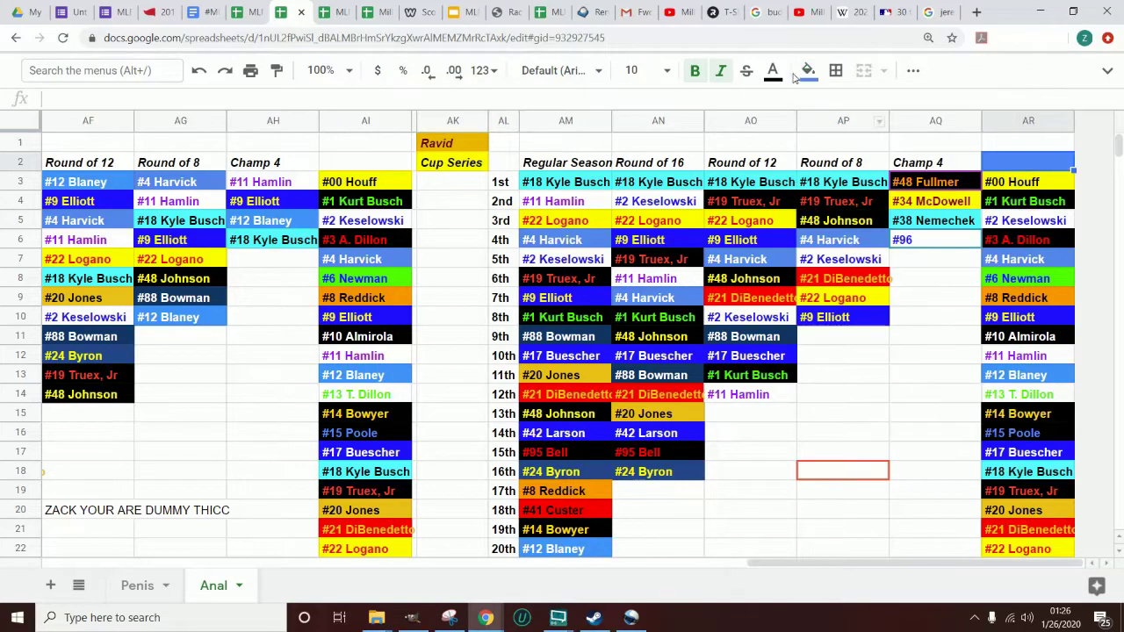
{"action": "left_click", "coordinate": [797, 74]}
{"action": "key", "text": "Escape"}
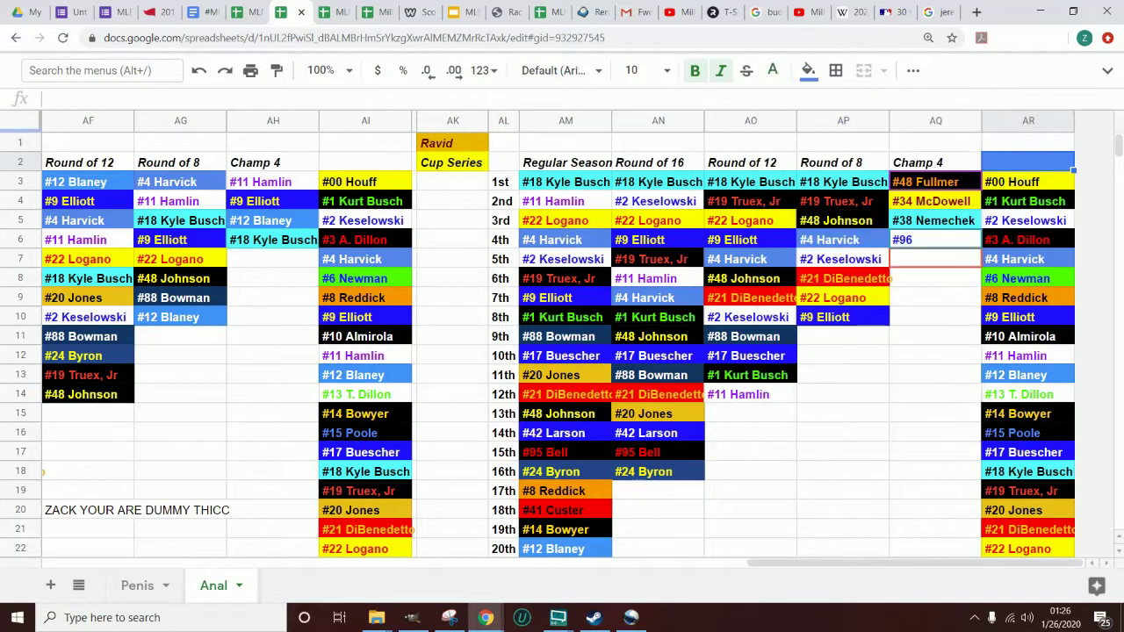
Enter JD in the header cell AR2 and center it horizontally
{"action": "type", "text": "JD"}
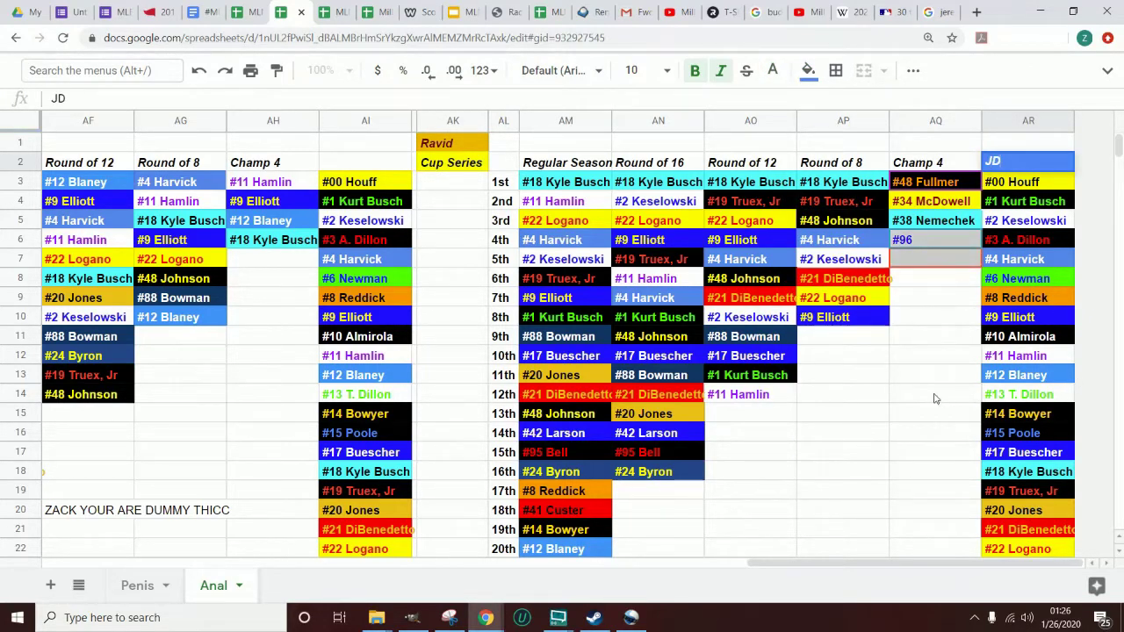
{"action": "key", "text": "ctrl+Return"}
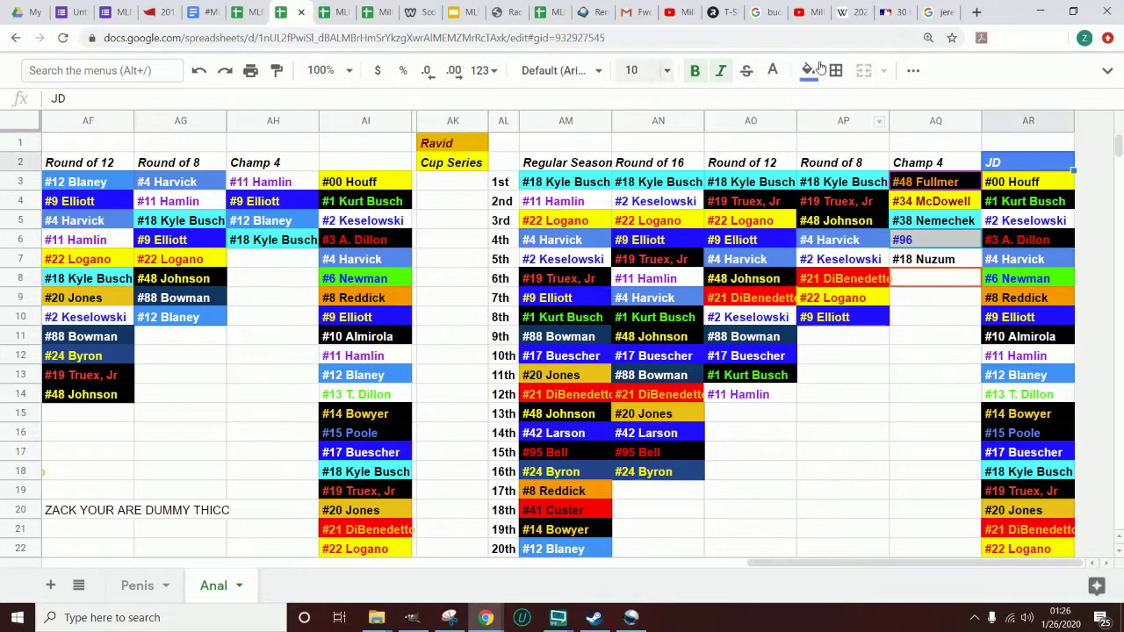
{"action": "left_click", "coordinate": [914, 71]}
{"action": "left_click", "coordinate": [639, 105]}
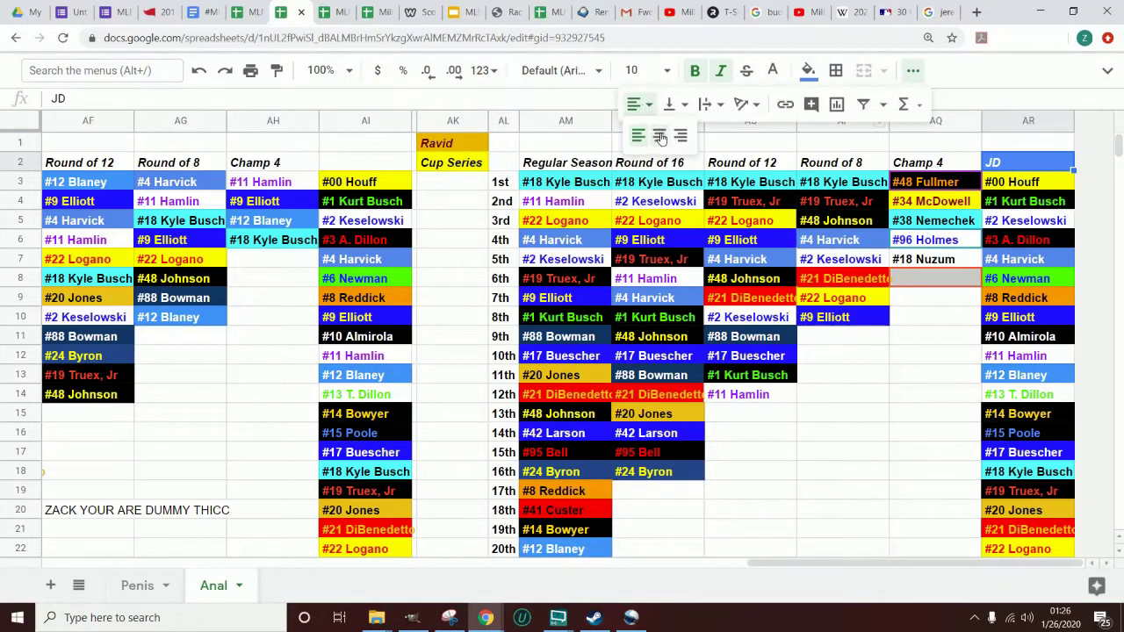
{"action": "left_click", "coordinate": [660, 136]}
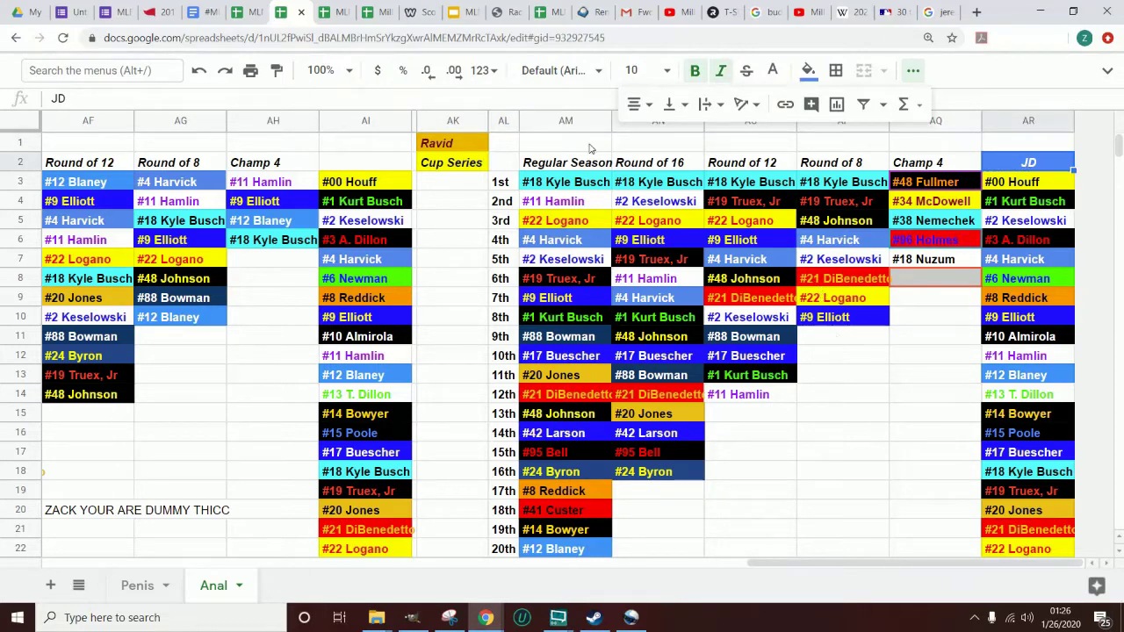
Copy the formatted JD cell over all of the fifth participant's Regular Season picks, AM3 through AM22
{"action": "left_click", "coordinate": [568, 183]}
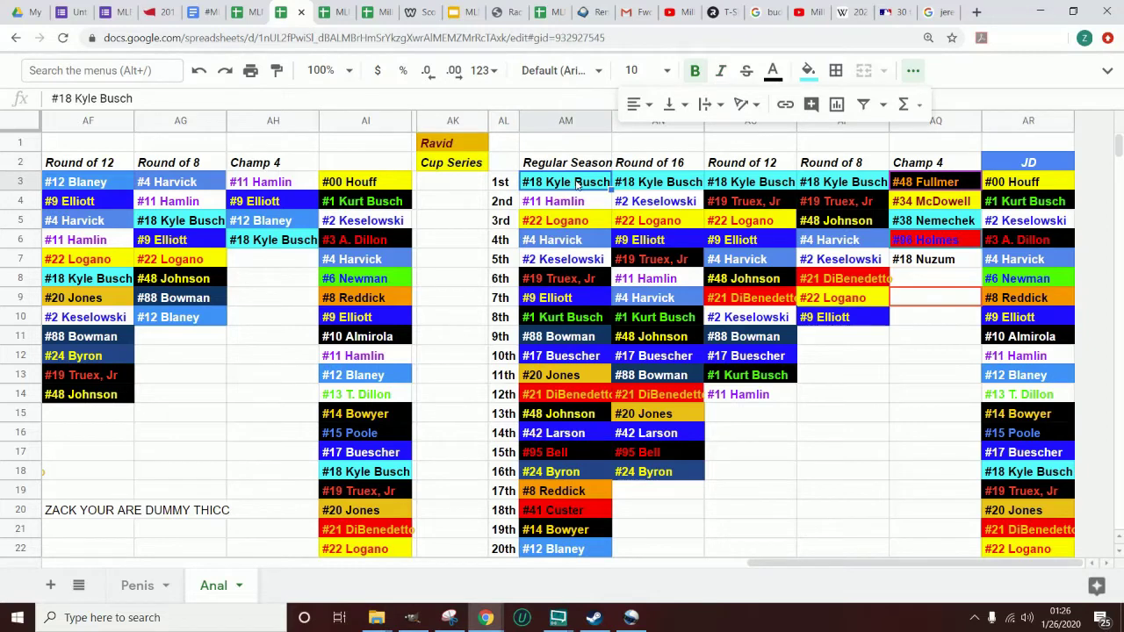
{"action": "type", "text": "JD"}
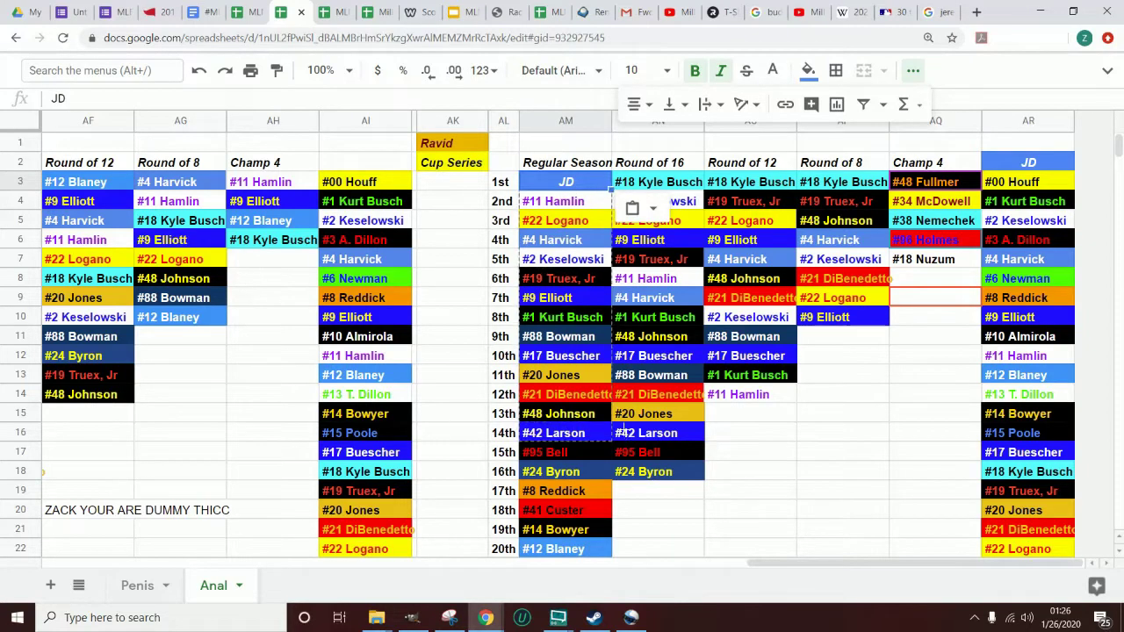
{"action": "scroll", "coordinate": [584, 435], "scroll_direction": "down", "scroll_amount": 2}
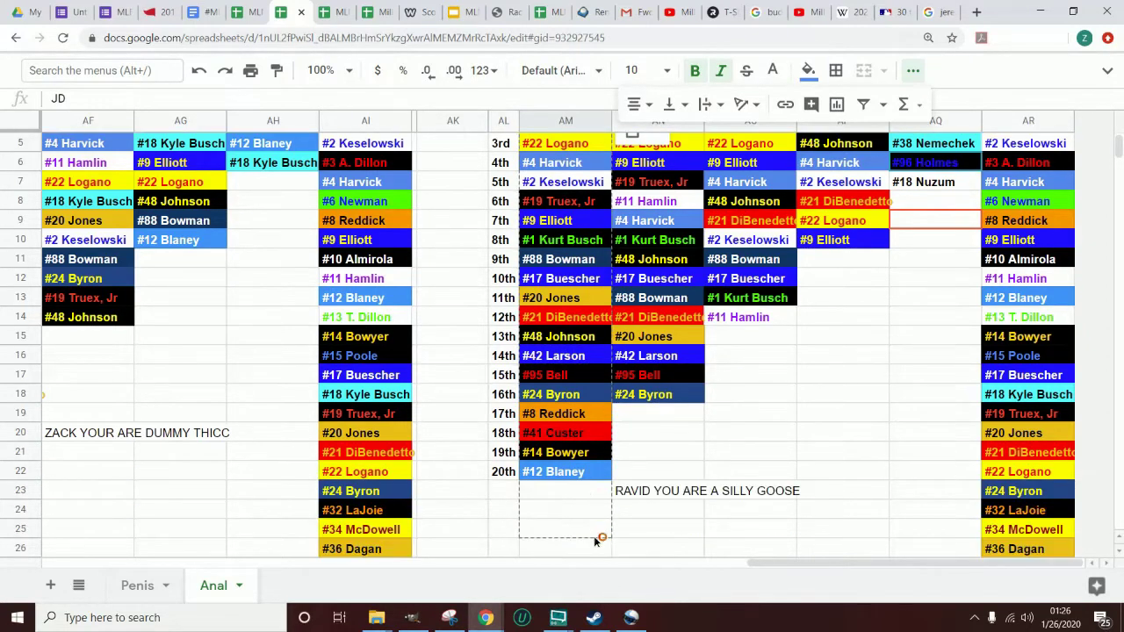
{"action": "left_click", "coordinate": [582, 477], "text": "shift"}
{"action": "type", "text": "JD"}
Go to the empty Champ 4 cell AQ8 in the fifth participant's picks
{"action": "left_click", "coordinate": [831, 380]}
{"action": "key", "text": "ctrl+Up"}
{"action": "key", "text": "ctrl+Up"}
{"action": "key", "text": "ctrl+Up"}
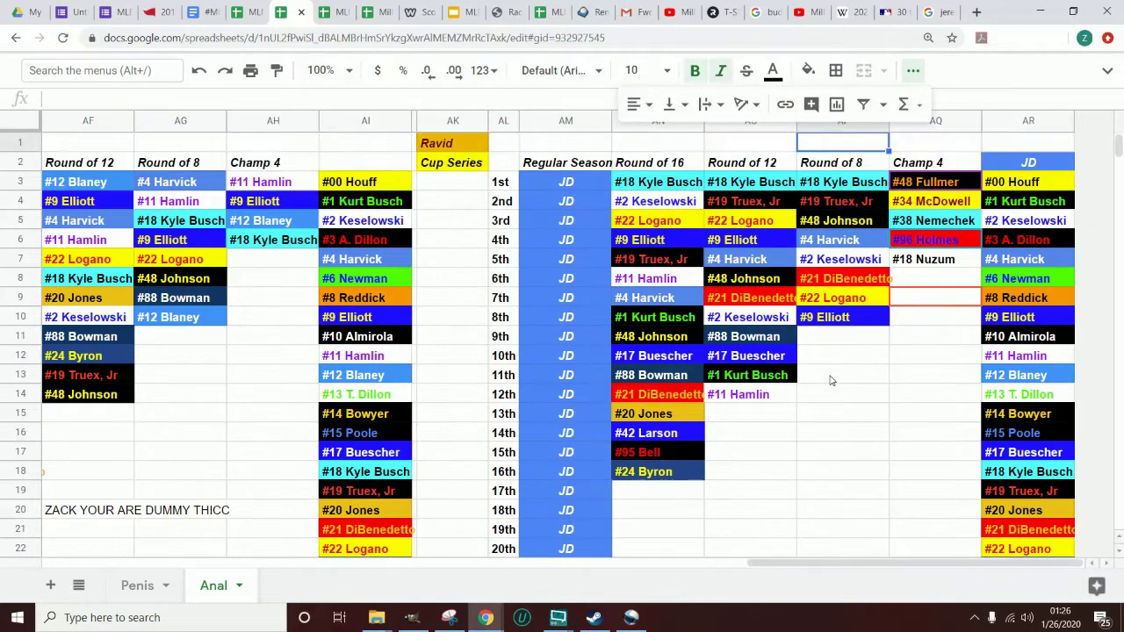
{"action": "key", "text": "Down"}
{"action": "key", "text": "Down"}
{"action": "key", "text": "Down"}
{"action": "key", "text": "Down"}
{"action": "key", "text": "Down"}
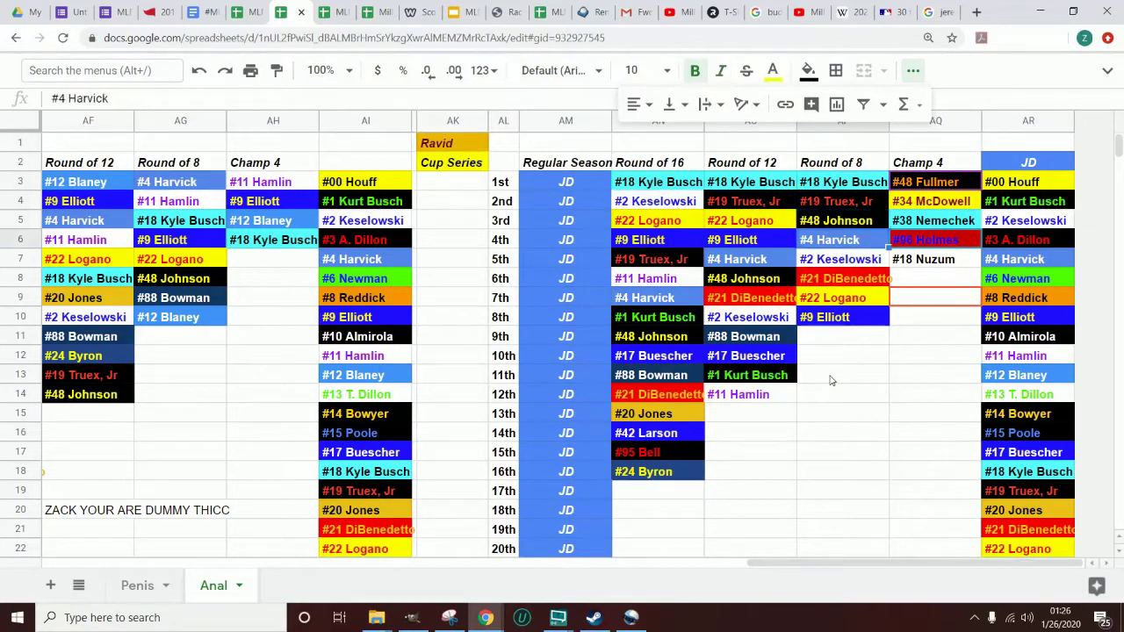
{"action": "key", "text": "Down"}
{"action": "key", "text": "Down"}
{"action": "key", "text": "Right"}
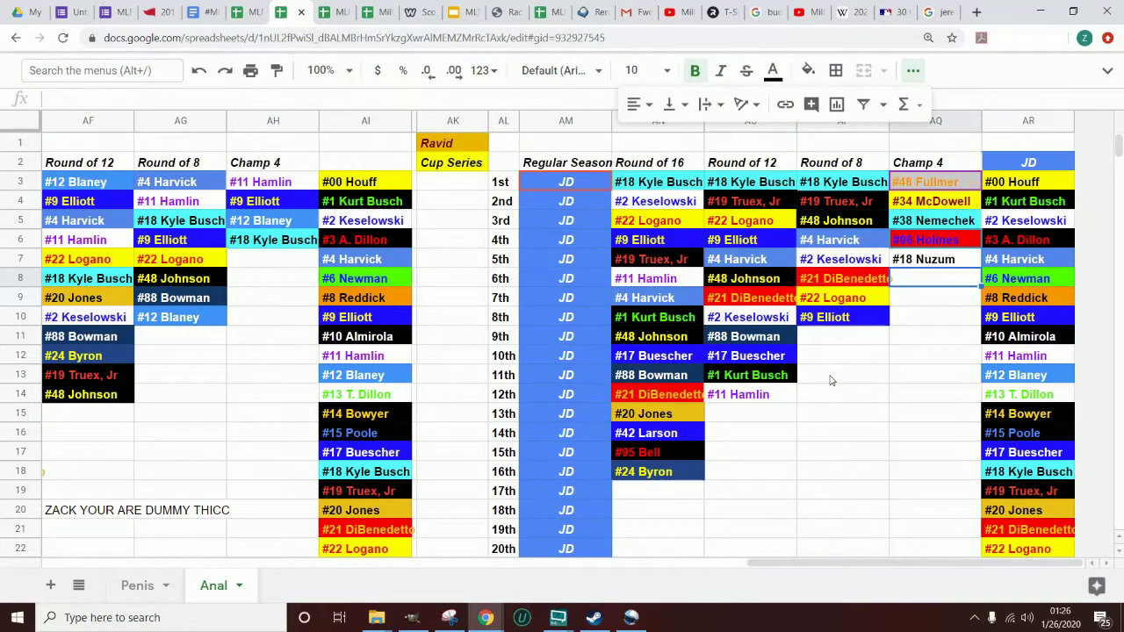
Undo and redo the JD fill across the fifth participant's columns AM to AQ
{"action": "key", "text": "ctrl+z"}
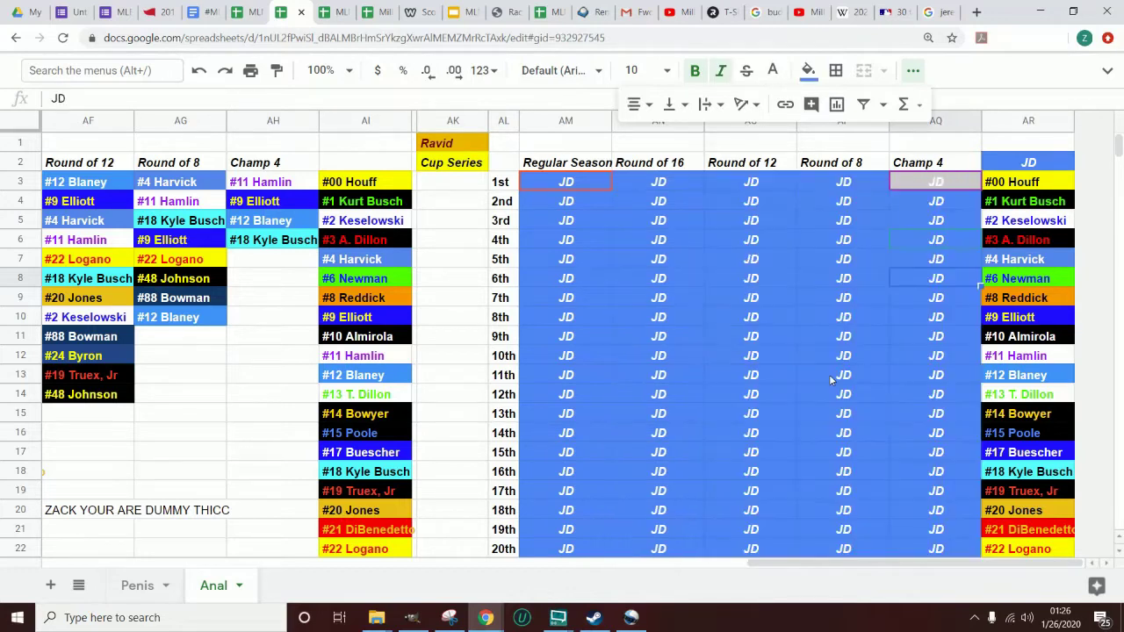
{"action": "key", "text": "ctrl+y"}
{"action": "key", "text": "ctrl+z"}
{"action": "key", "text": "ctrl+y"}
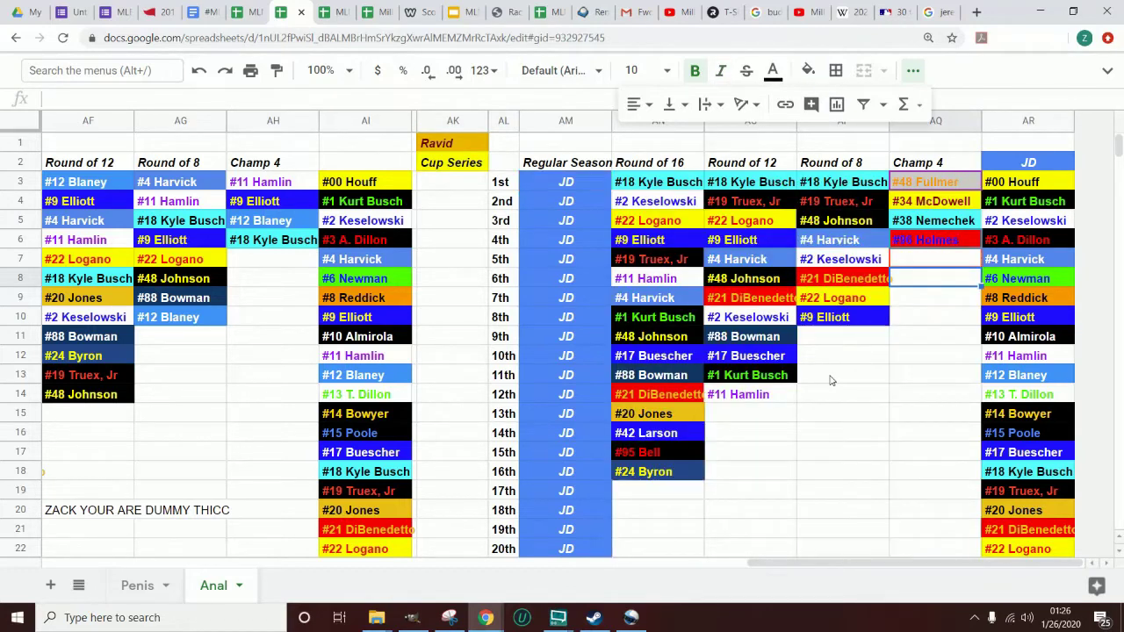
{"action": "key", "text": "ctrl+z"}
{"action": "key", "text": "ctrl+y"}
{"action": "key", "text": "ctrl+y"}
{"action": "key", "text": "ctrl+z"}
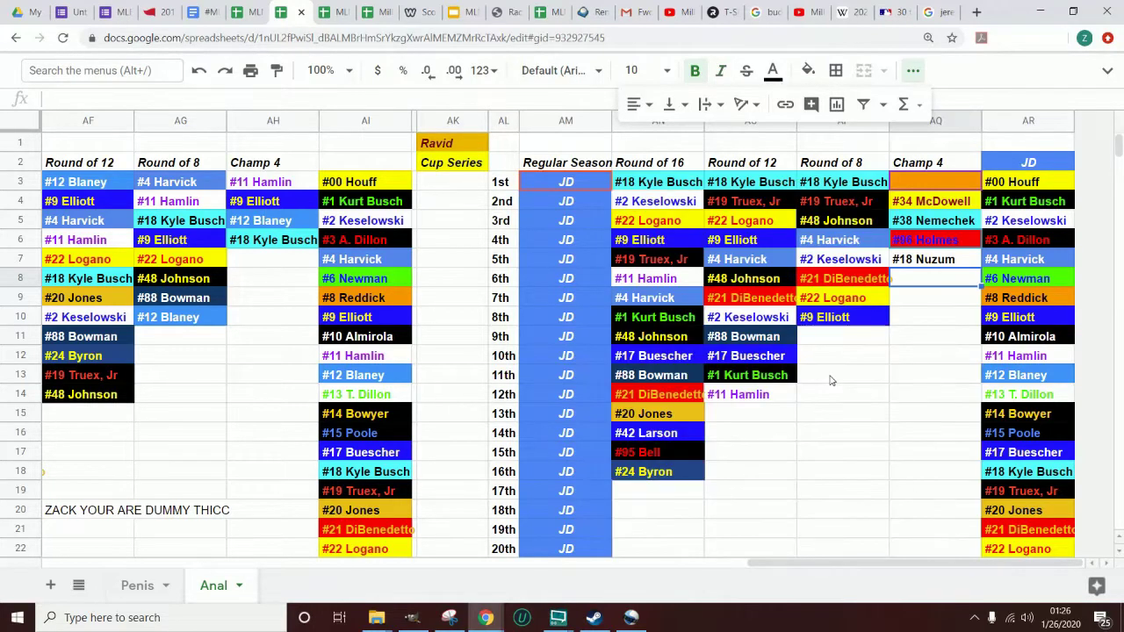
Paste the formatted JD cell into the fifth participant's Champ 4 cell AQ8
{"action": "type", "text": "JD"}
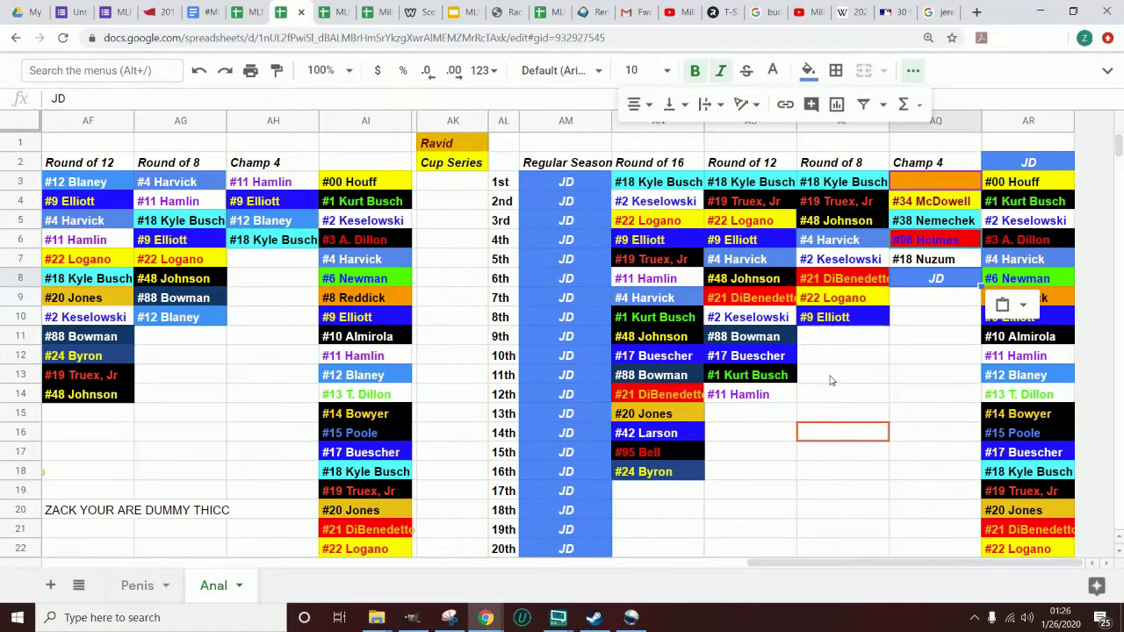
{"action": "left_click", "coordinate": [830, 380]}
Step back and forth through the recent edits to the fifth participant's block with repeated undo and redo
{"action": "key", "text": "ctrl+z"}
{"action": "key", "text": "ctrl+z"}
{"action": "key", "text": "ctrl+z"}
{"action": "key", "text": "ctrl+z"}
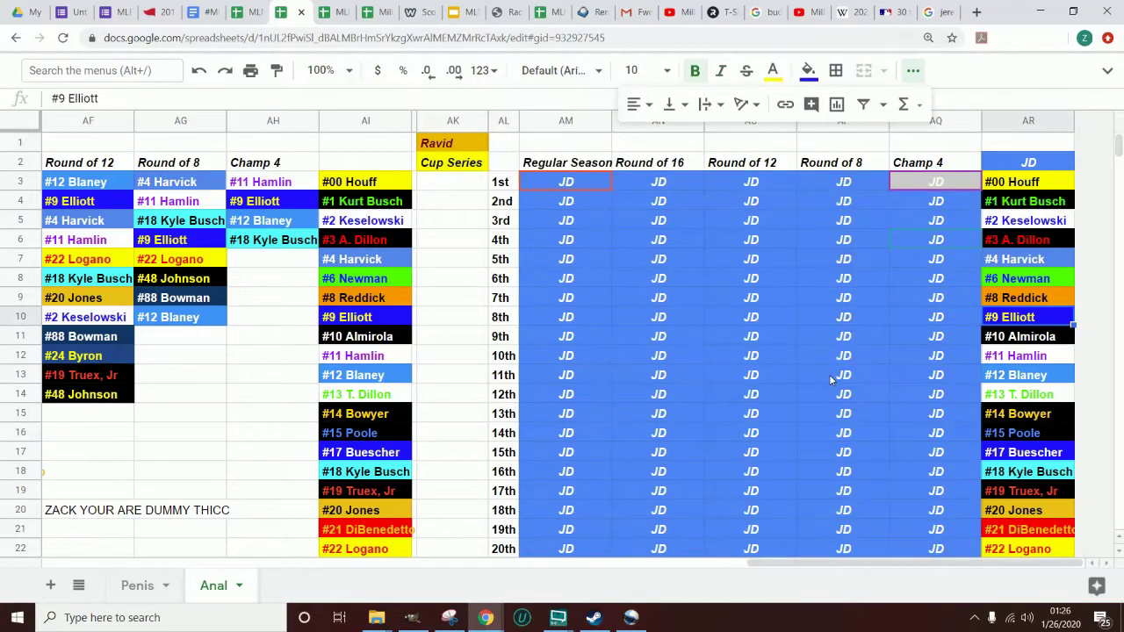
{"action": "key", "text": "ctrl+y"}
{"action": "key", "text": "ctrl+z"}
{"action": "key", "text": "ctrl+y"}
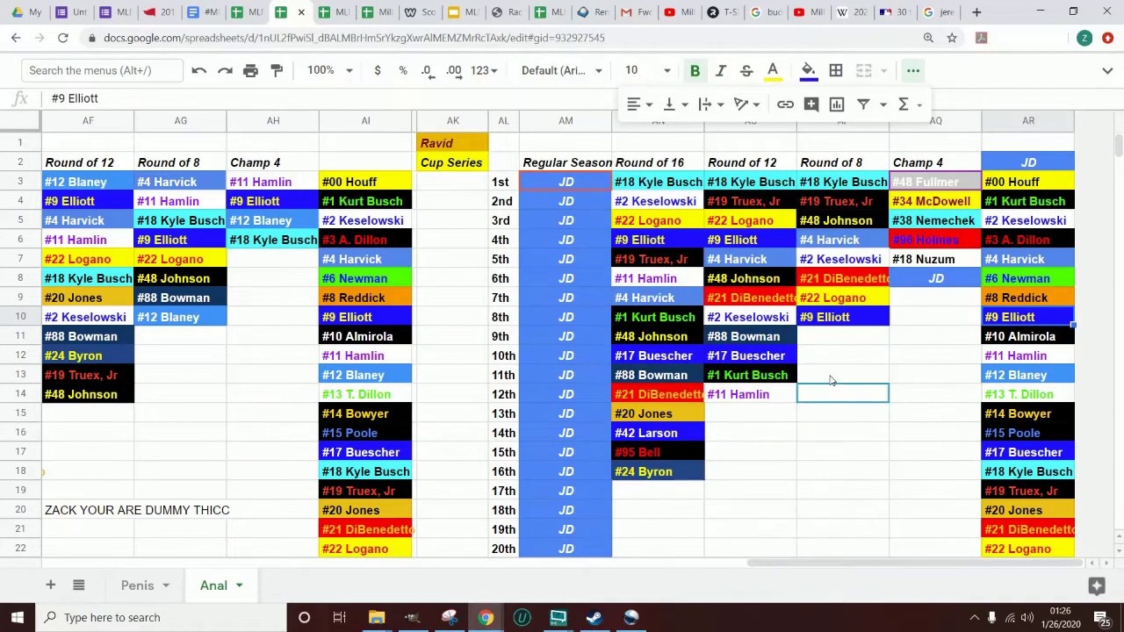
{"action": "key", "text": "ctrl+z"}
{"action": "key", "text": "ctrl+z"}
{"action": "key", "text": "ctrl+z"}
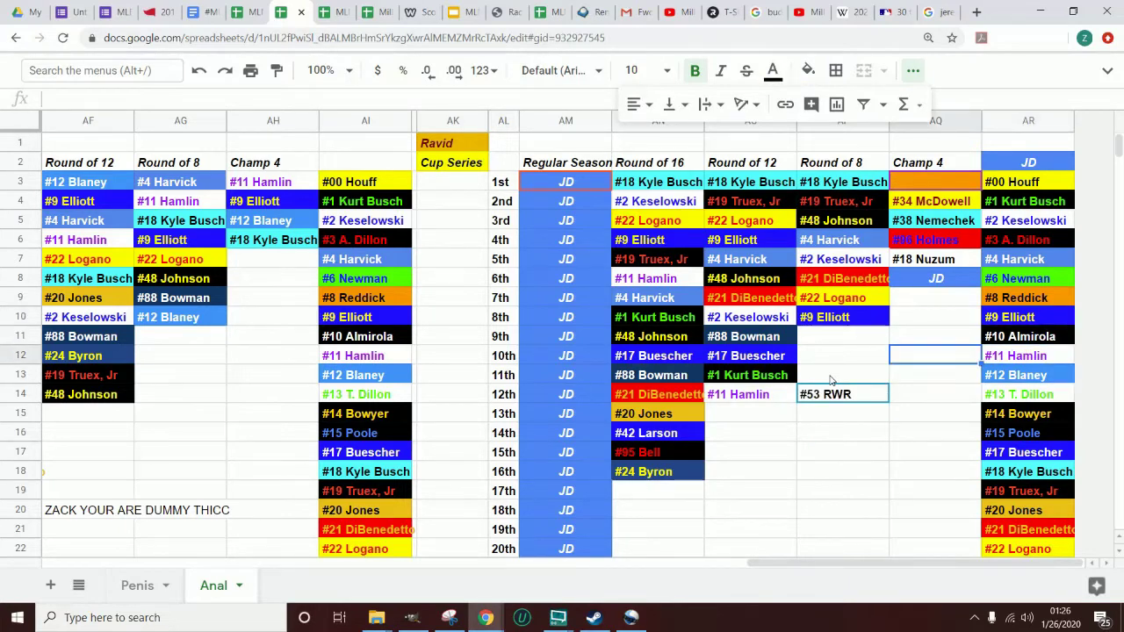
{"action": "key", "text": "ctrl+z"}
{"action": "key", "text": "ctrl+z"}
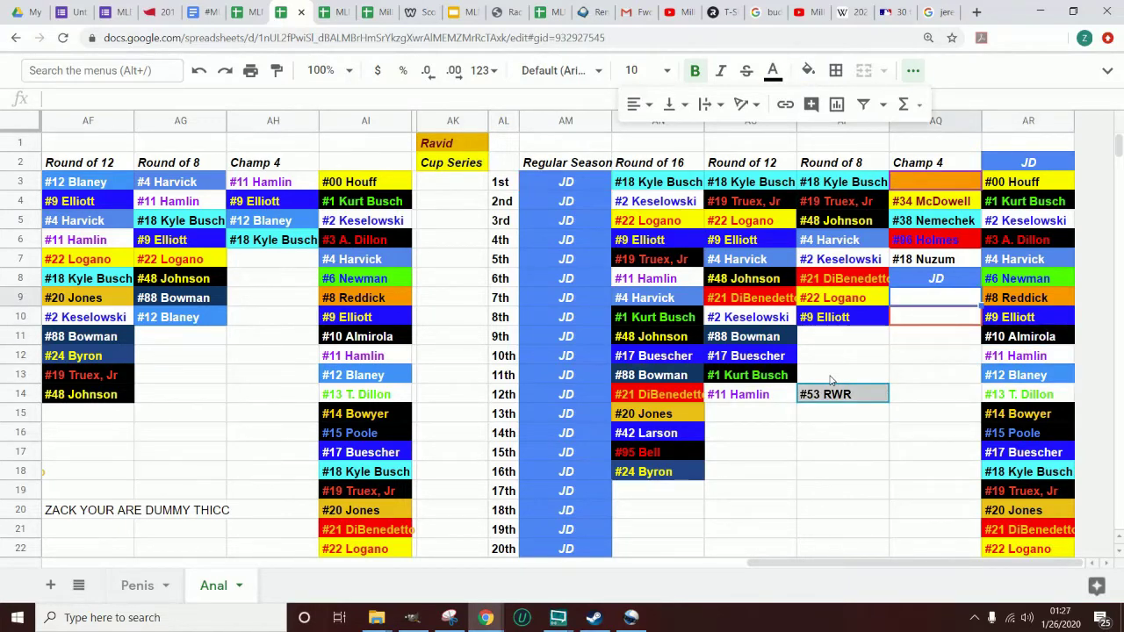
{"action": "key", "text": "ctrl+z"}
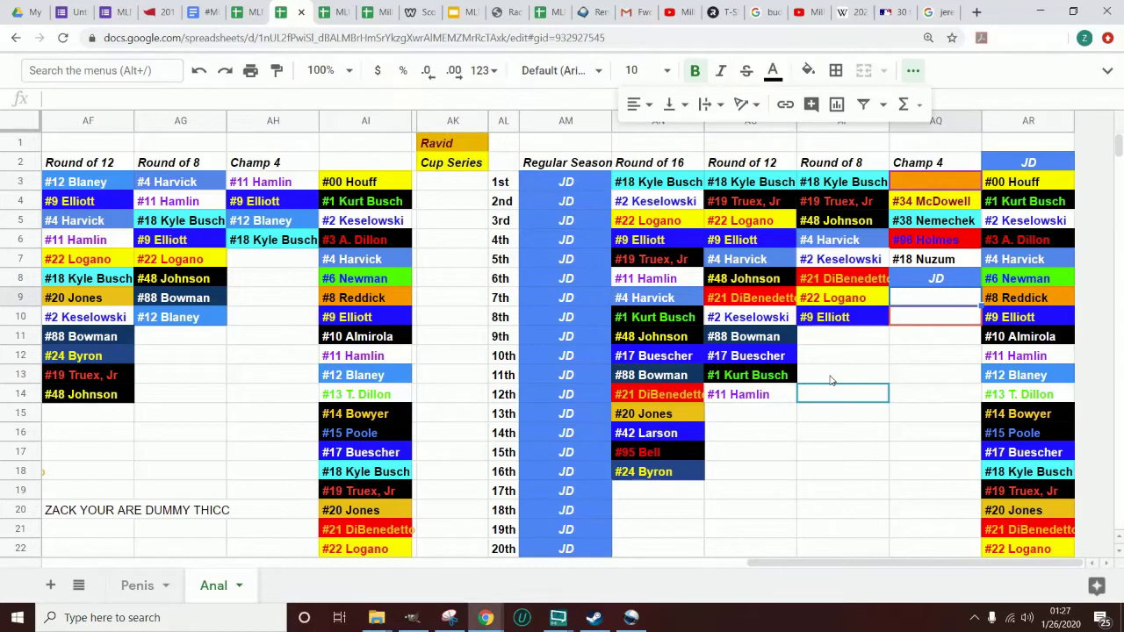
Add #43 Millard in AQ9 and #13 MIkaelson in AQ10 to the fifth participant's Champ 4 column
{"action": "type", "text": "#43 M"}
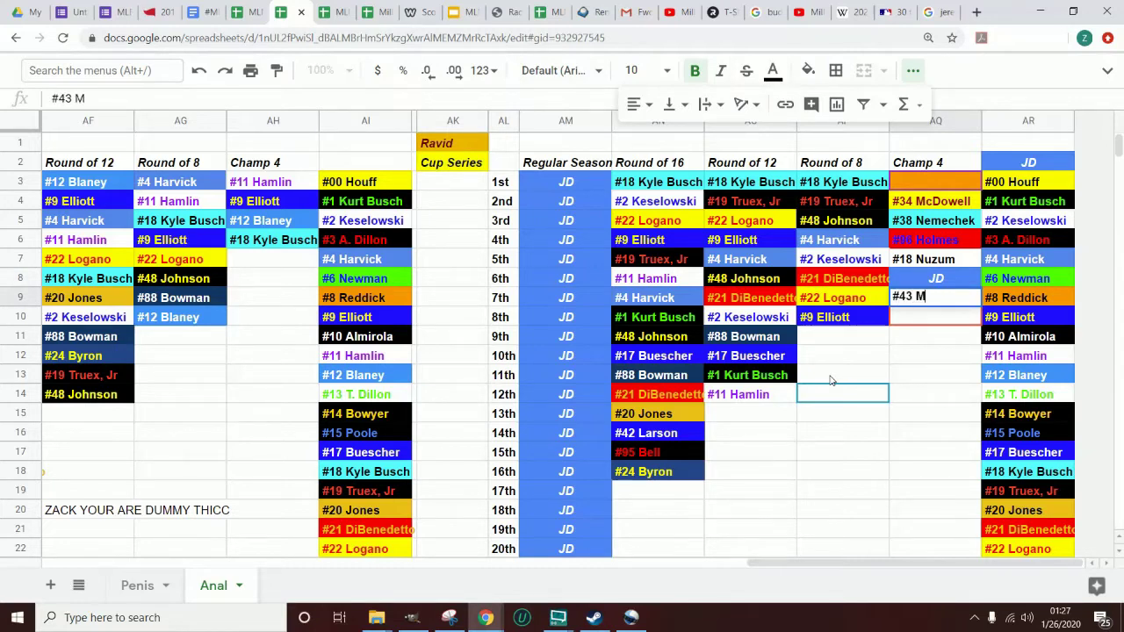
{"action": "type", "text": "illard"}
{"action": "left_click", "coordinate": [931, 319]}
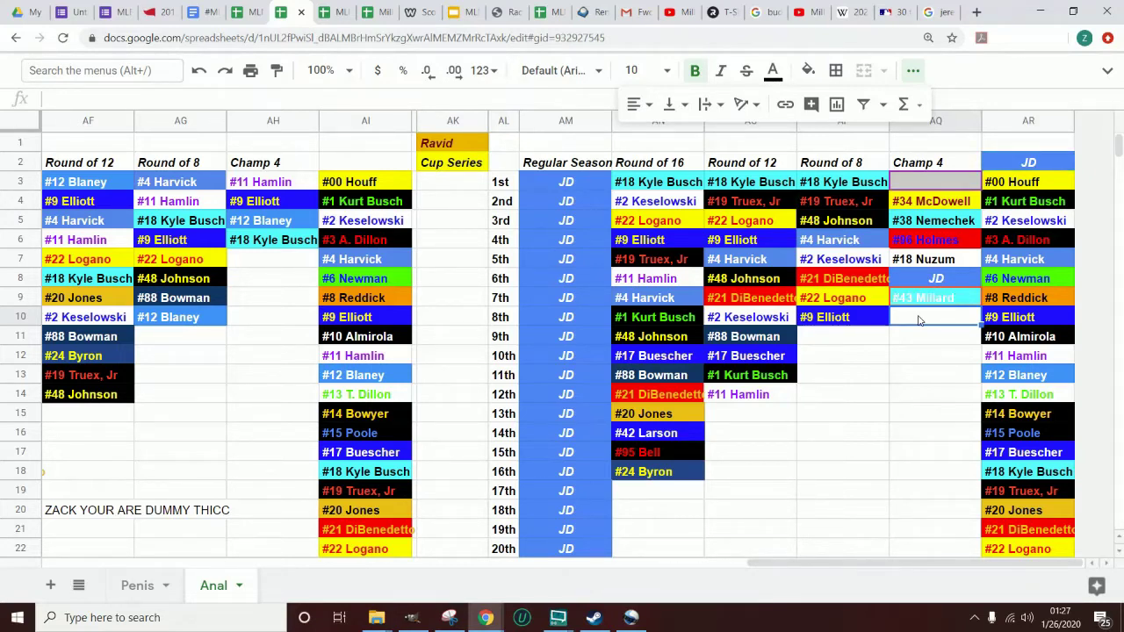
{"action": "type", "text": "#1"}
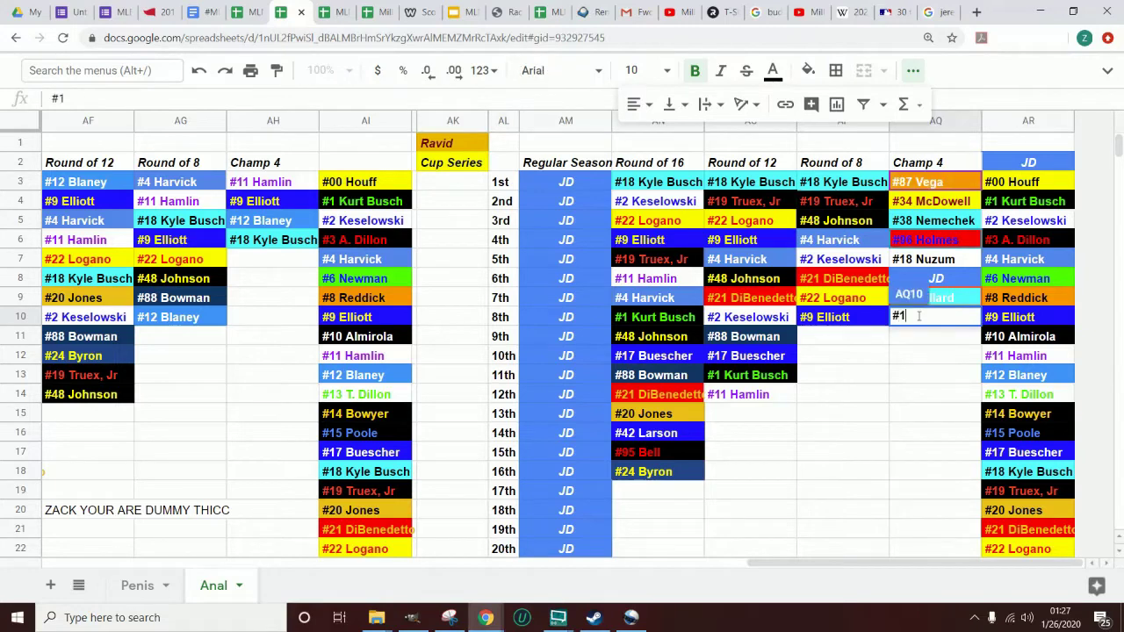
{"action": "type", "text": "23 M"}
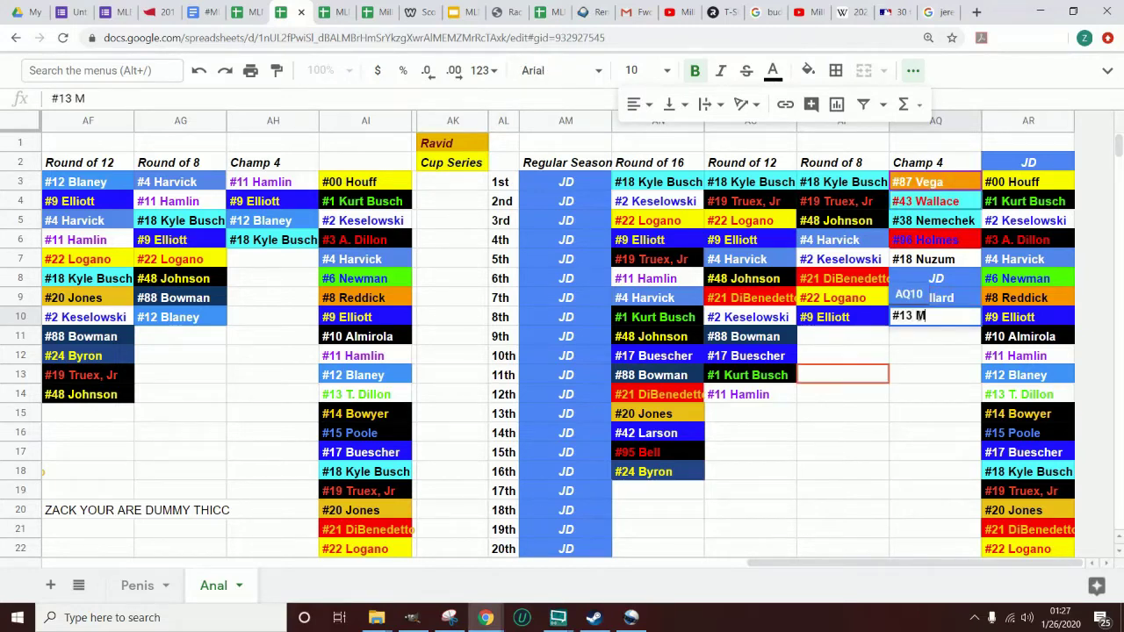
{"action": "type", "text": "Ikaelson"}
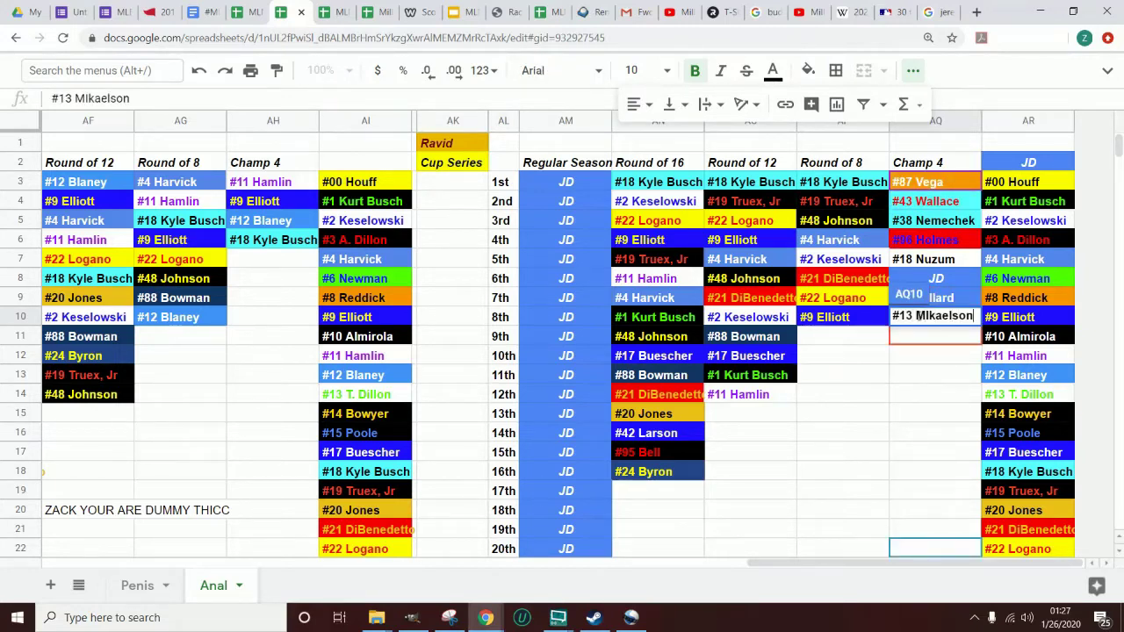
{"action": "left_click", "coordinate": [920, 375]}
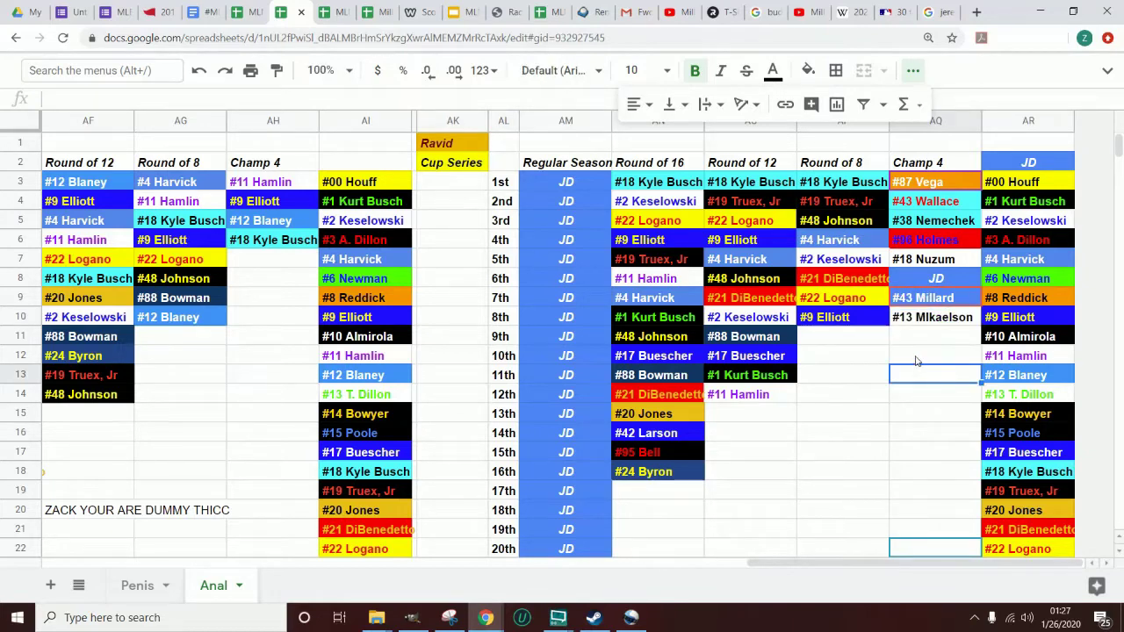
{"action": "left_click", "coordinate": [917, 262]}
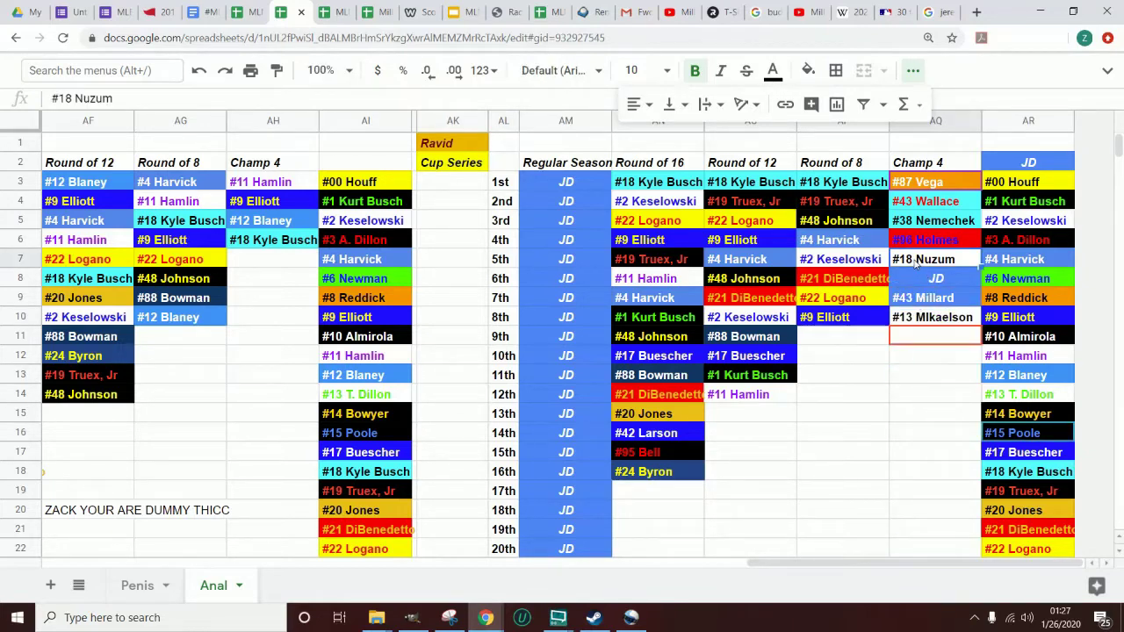
{"action": "left_click", "coordinate": [794, 452]}
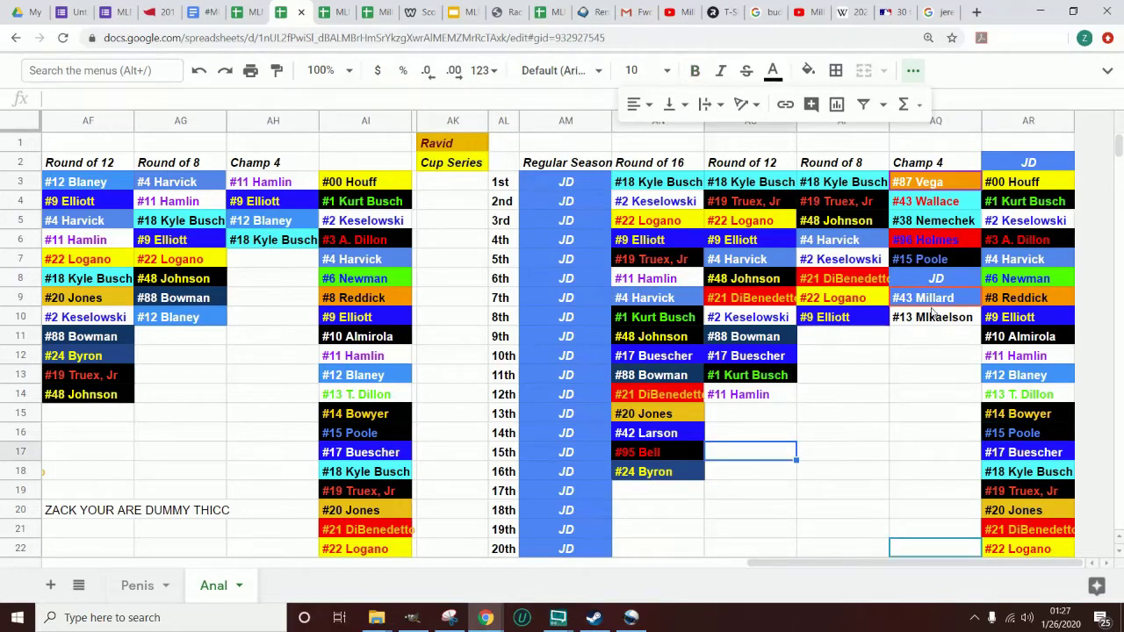
{"action": "left_click", "coordinate": [932, 265]}
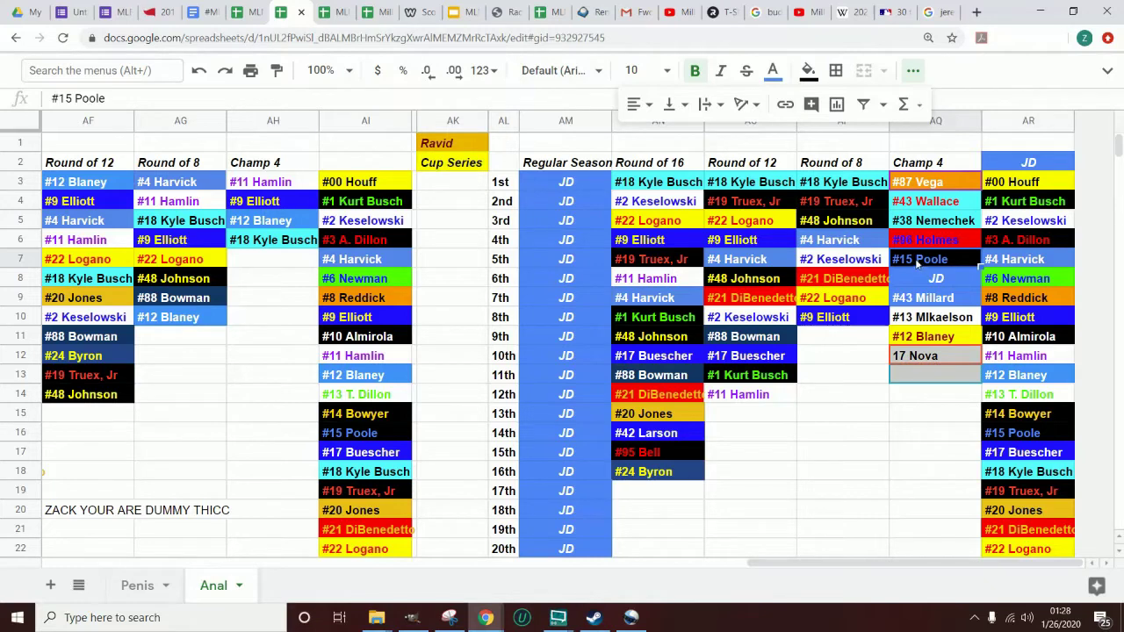
{"action": "left_click", "coordinate": [816, 431]}
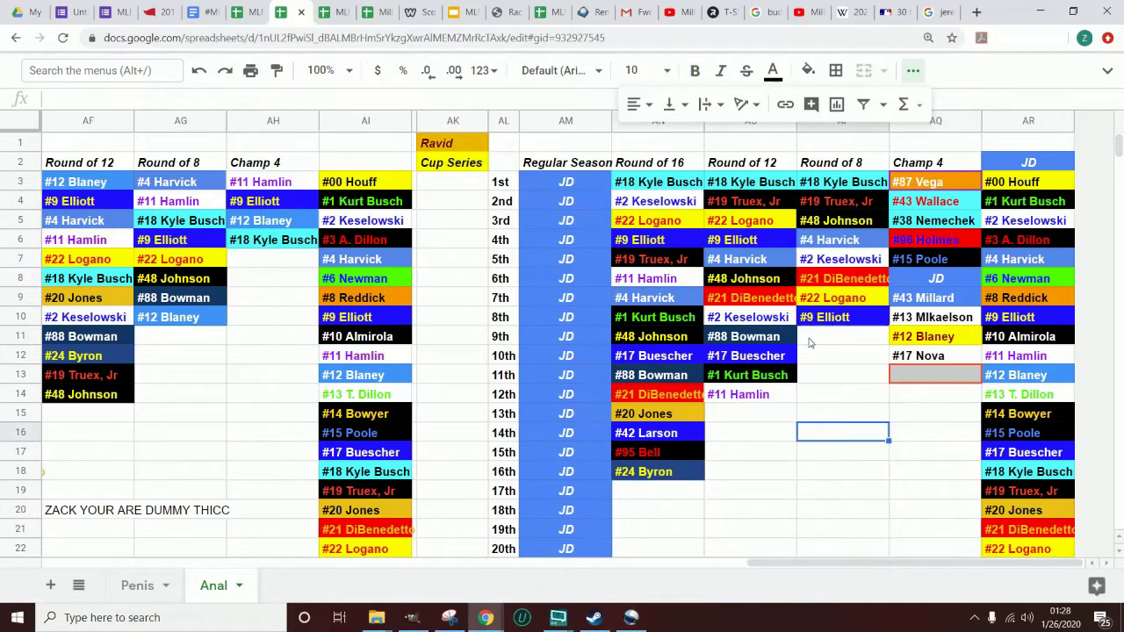
Replace the fifth participant's Champ 4 entry in AQ8 with #42 Donlan
{"action": "left_click", "coordinate": [937, 282]}
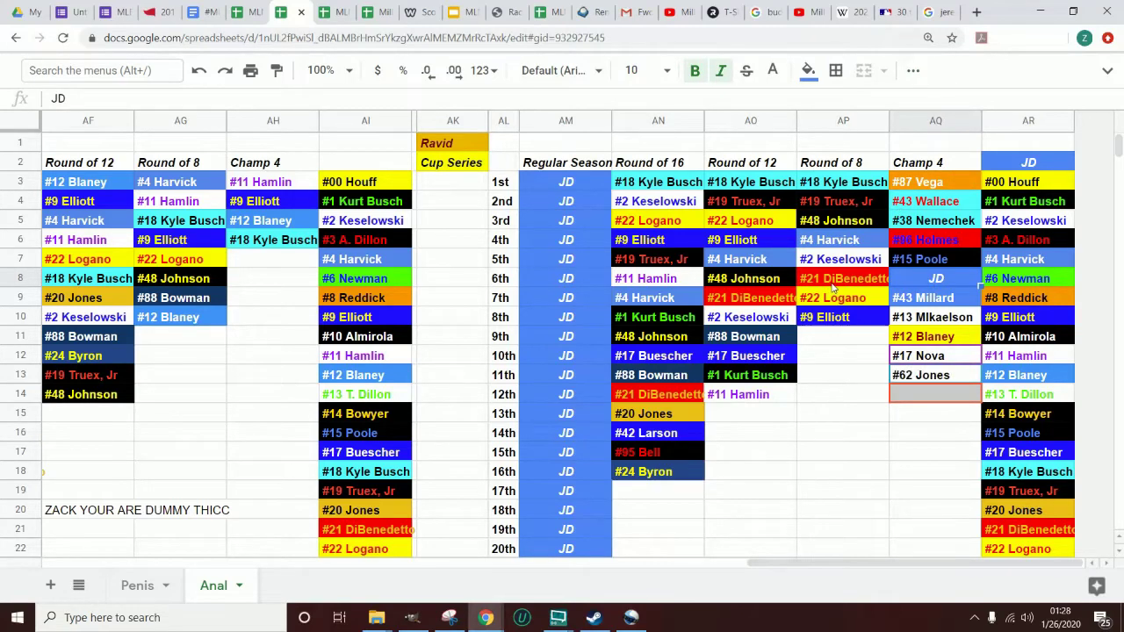
{"action": "type", "text": "#42 Donlan"}
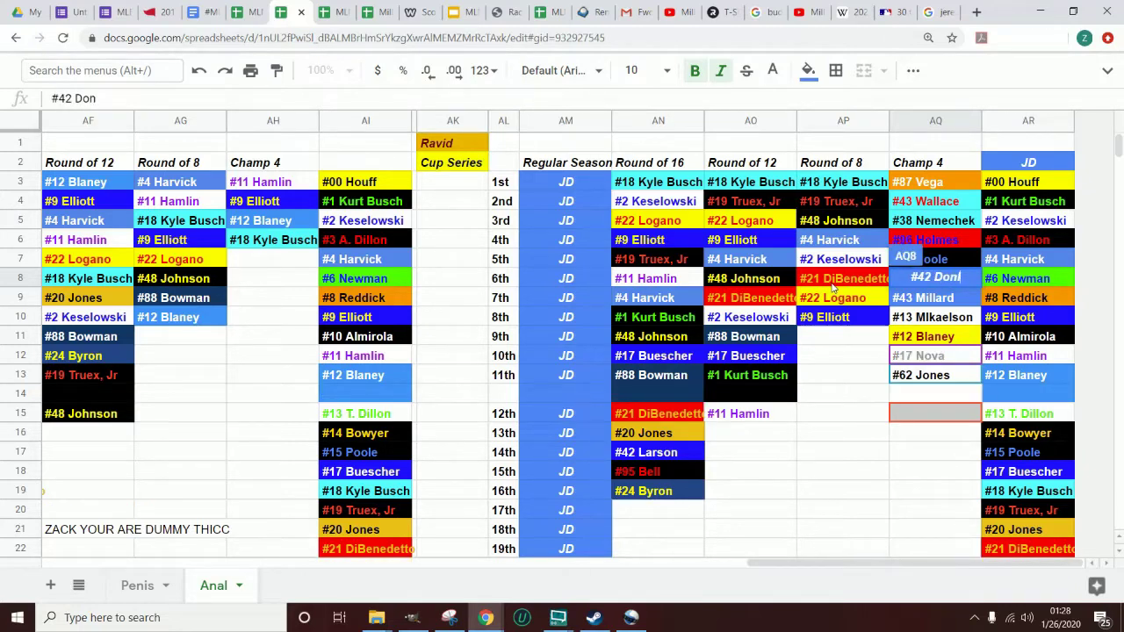
{"action": "left_click", "coordinate": [864, 428]}
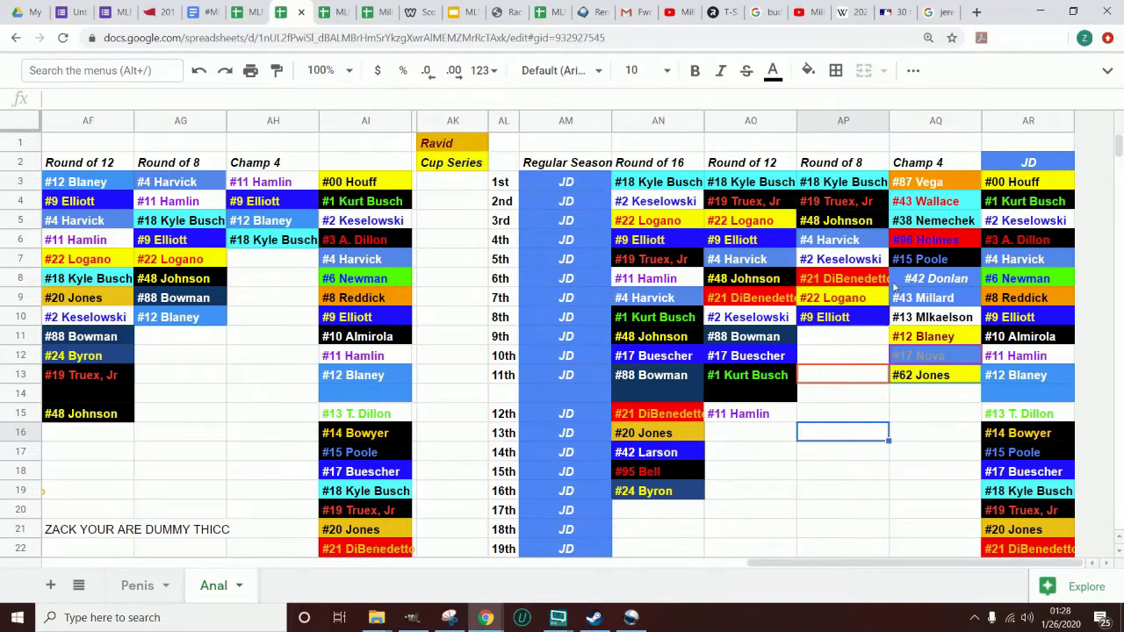
{"action": "left_click", "coordinate": [914, 279]}
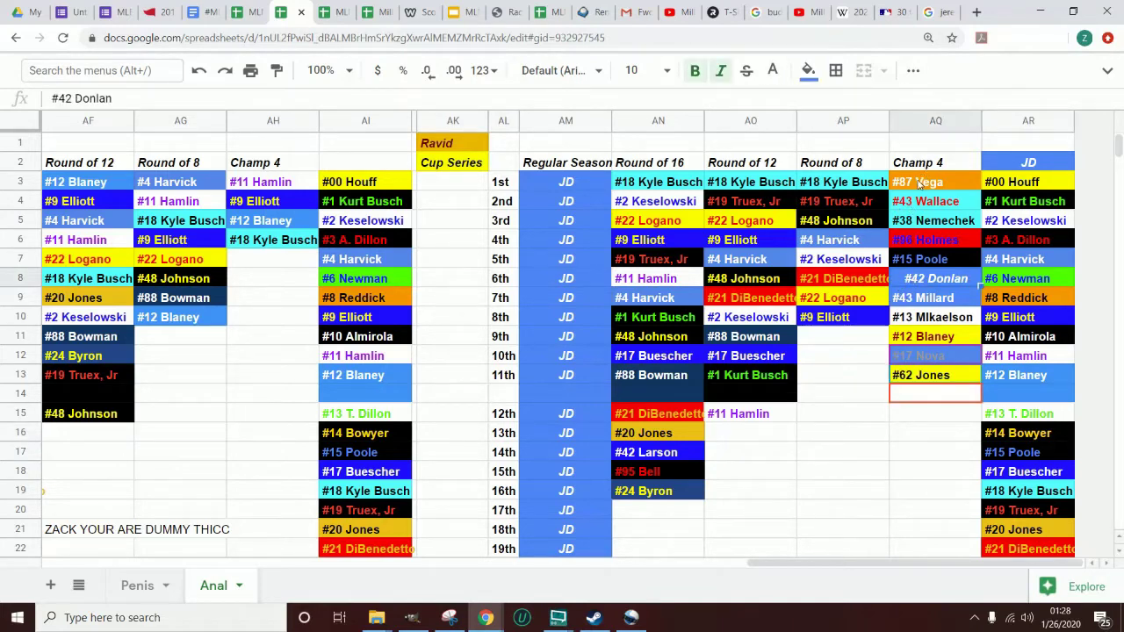
{"action": "left_click", "coordinate": [919, 183]}
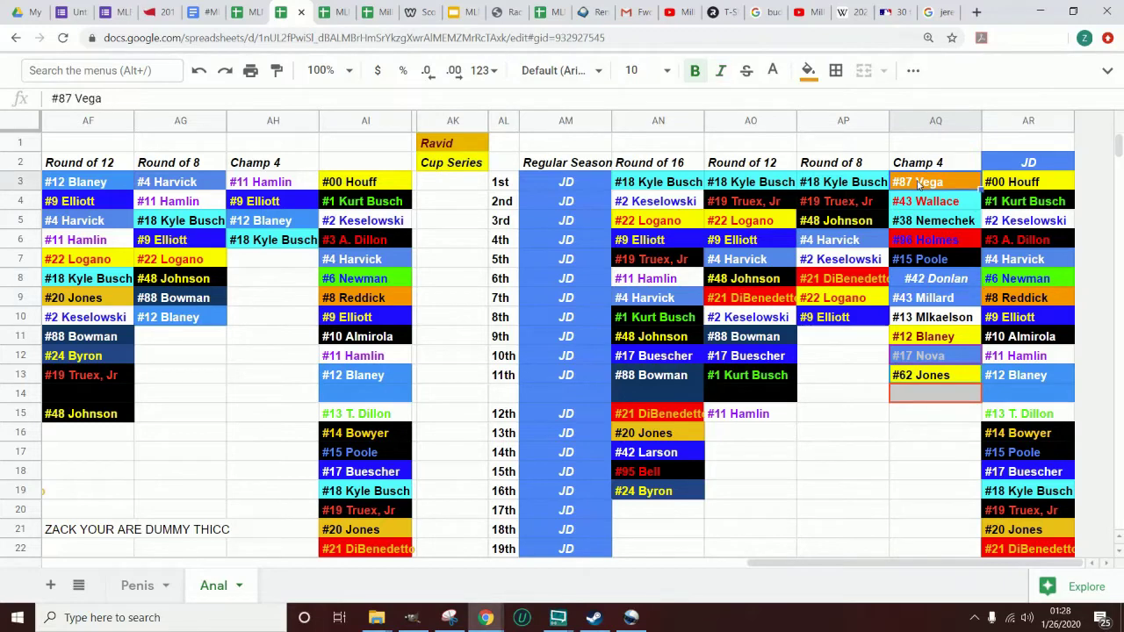
{"action": "left_click", "coordinate": [837, 383]}
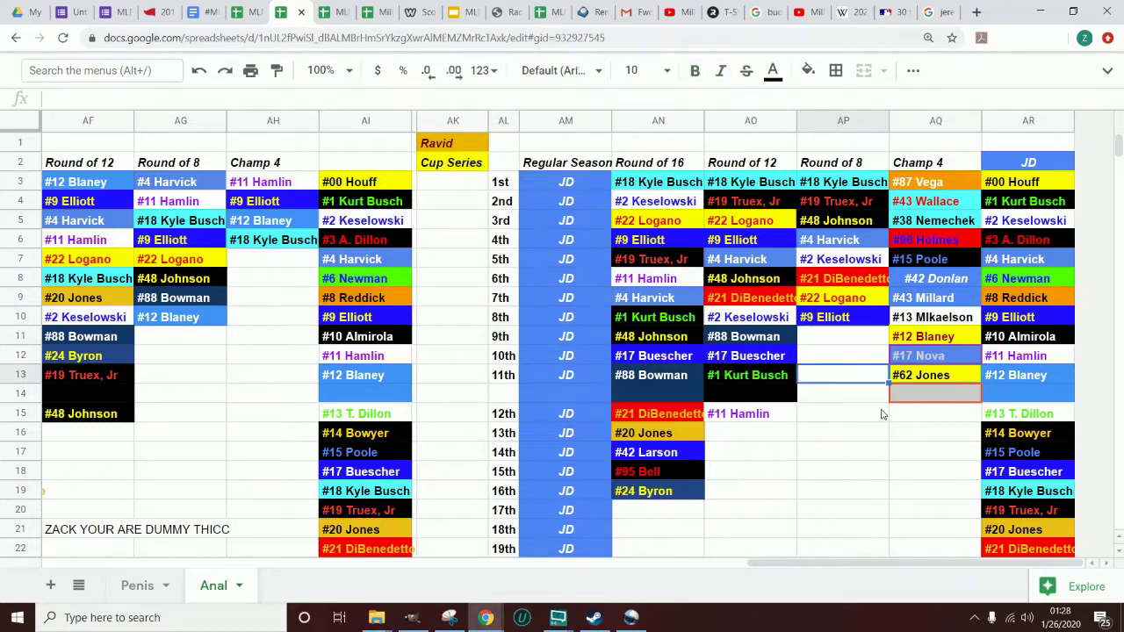
Enter #15 Poole in AQ15 and #15 Marinelli in AQ16 of the fifth participant's Champ 4 column
{"action": "left_click", "coordinate": [906, 422]}
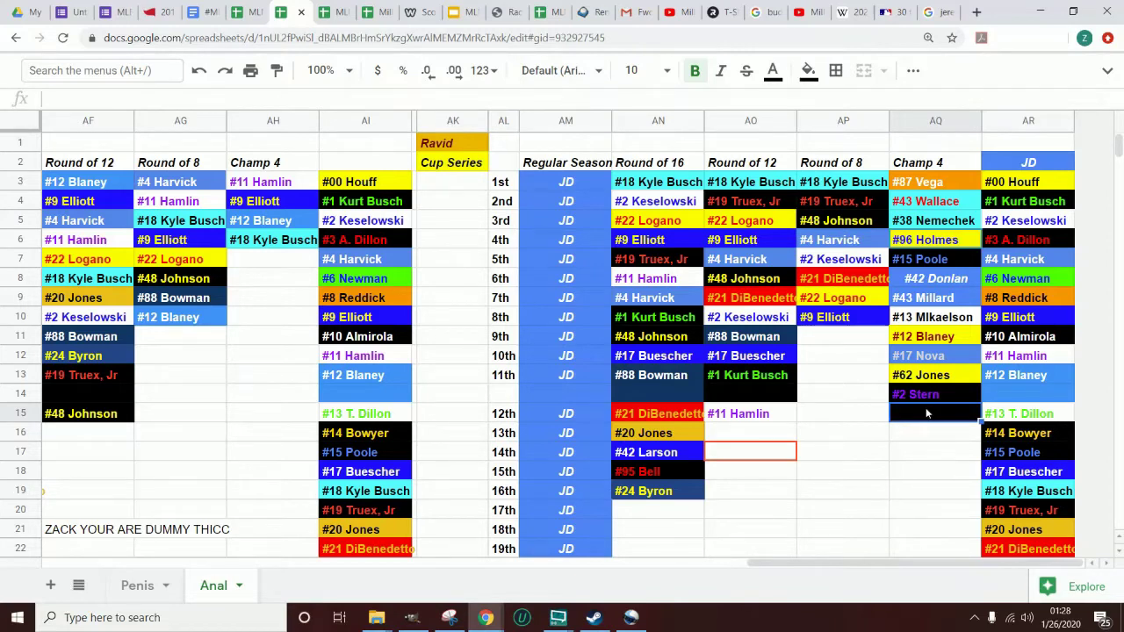
{"action": "type", "text": "#15 Poole"}
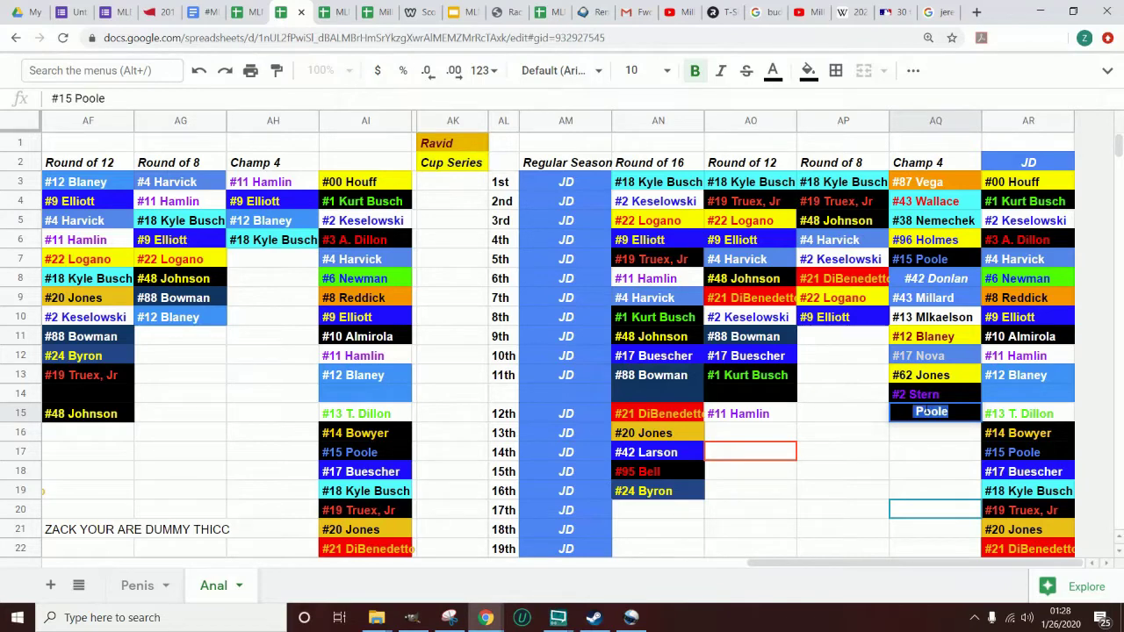
{"action": "left_click", "coordinate": [879, 427]}
{"action": "left_click", "coordinate": [945, 419]}
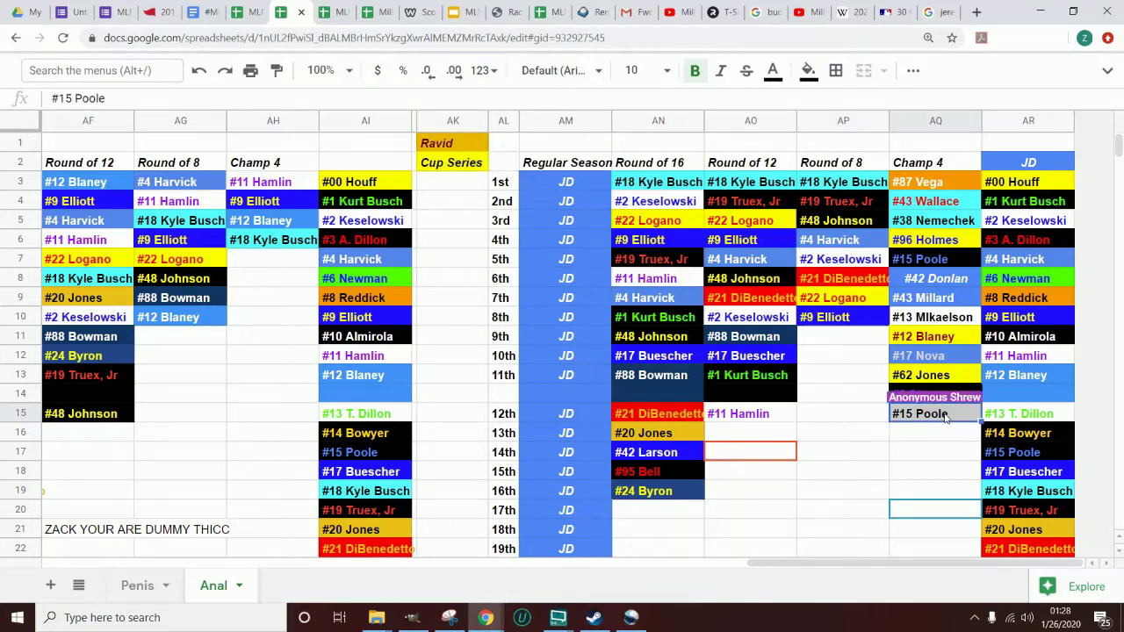
{"action": "left_click", "coordinate": [943, 440]}
{"action": "type", "text": "#15 Marinelli"}
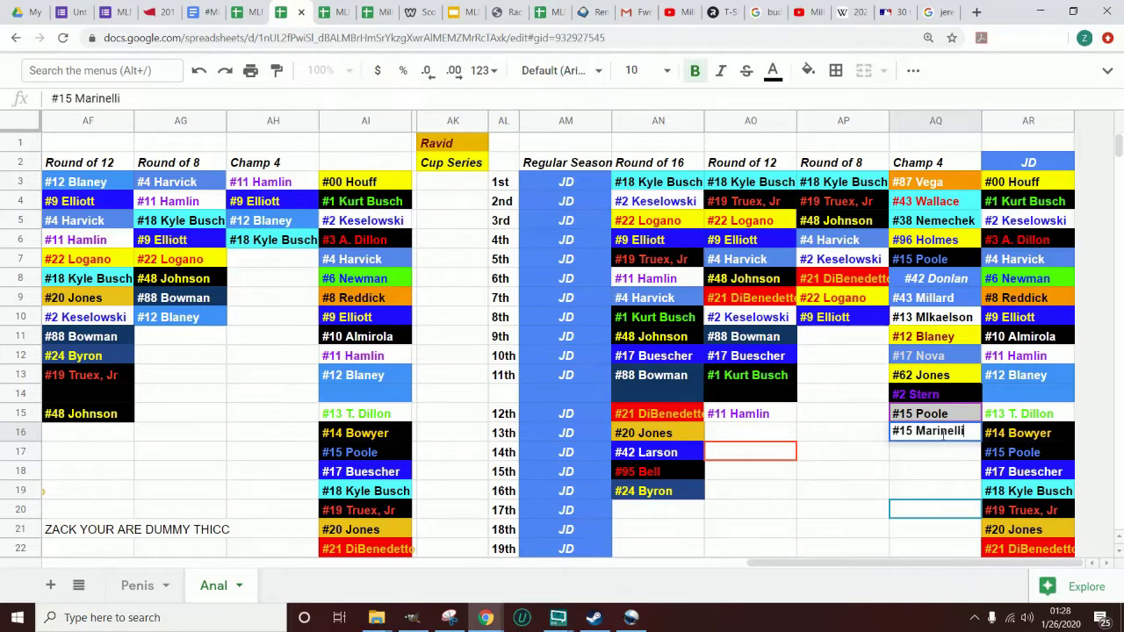
{"action": "left_click", "coordinate": [837, 431]}
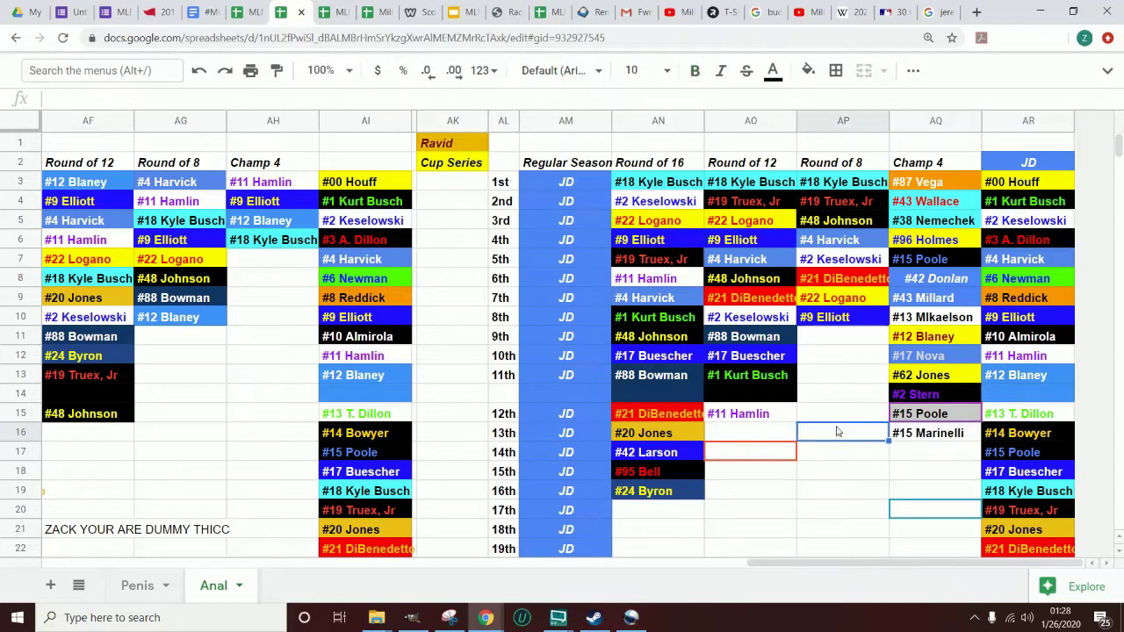
{"action": "key", "text": "Up"}
{"action": "key", "text": "Up"}
{"action": "key", "text": "Up"}
{"action": "key", "text": "Up"}
{"action": "key", "text": "Up"}
{"action": "key", "text": "Up"}
{"action": "key", "text": "Up"}
{"action": "key", "text": "Up"}
{"action": "key", "text": "Up"}
{"action": "key", "text": "Up"}
{"action": "key", "text": "Up"}
{"action": "key", "text": "Up"}
{"action": "key", "text": "Up"}
{"action": "key", "text": "Up"}
{"action": "key", "text": "Up"}
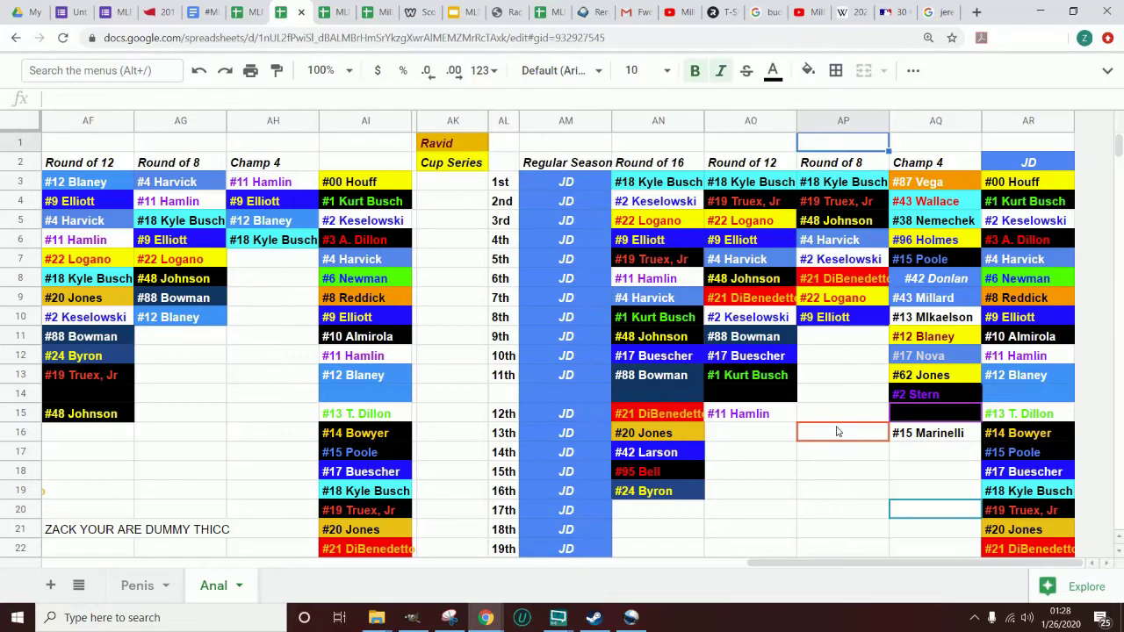
{"action": "key", "text": "Right"}
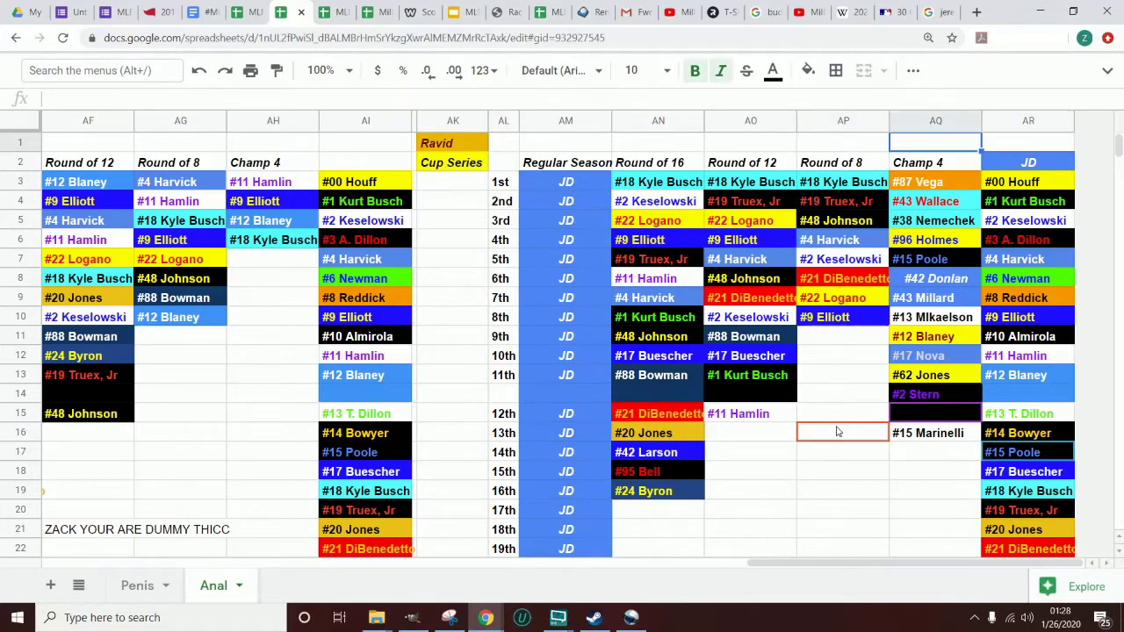
{"action": "key", "text": "Left"}
{"action": "key", "text": "Left"}
{"action": "key", "text": "Left"}
{"action": "key", "text": "Left"}
{"action": "key", "text": "Left"}
{"action": "key", "text": "Left"}
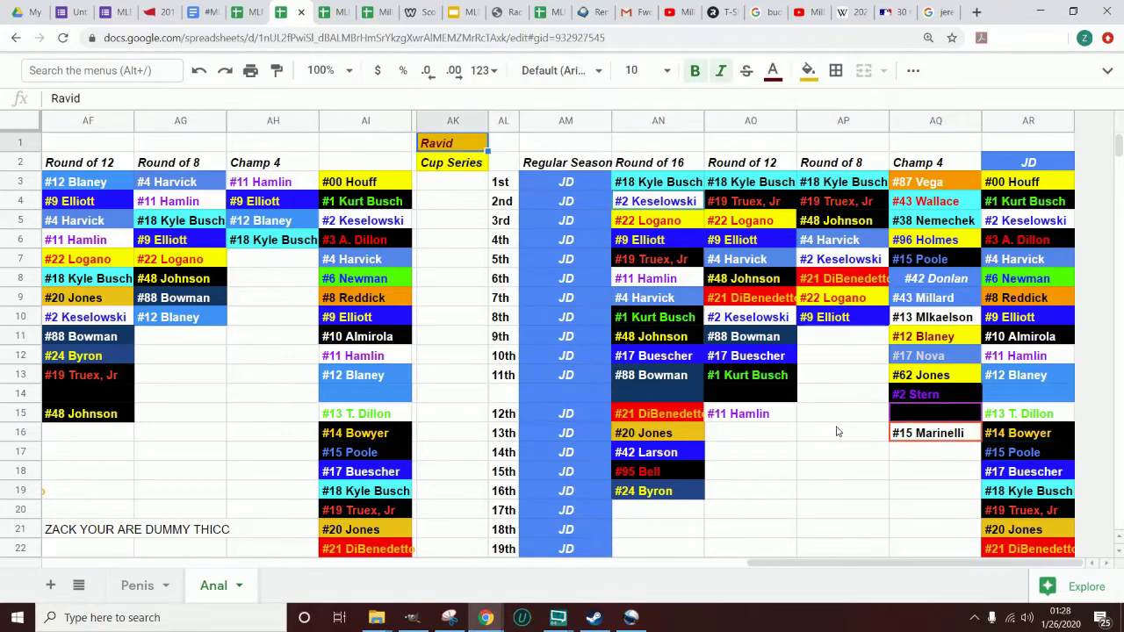
{"action": "key", "text": "Right"}
{"action": "key", "text": "Right"}
{"action": "key", "text": "Right"}
{"action": "key", "text": "Right"}
{"action": "key", "text": "Right"}
{"action": "key", "text": "Right"}
{"action": "key", "text": "Right"}
{"action": "key", "text": "Down"}
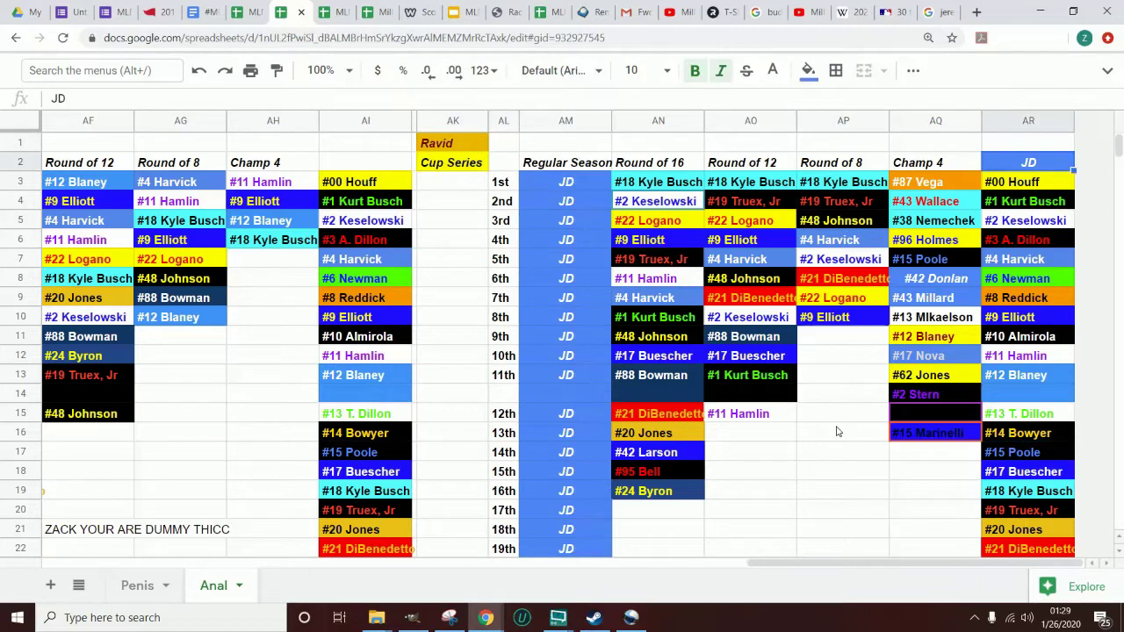
{"action": "key", "text": "Down"}
{"action": "key", "text": "Down"}
{"action": "key", "text": "Down"}
{"action": "key", "text": "Down"}
{"action": "key", "text": "Down"}
{"action": "key", "text": "Down"}
{"action": "key", "text": "Down"}
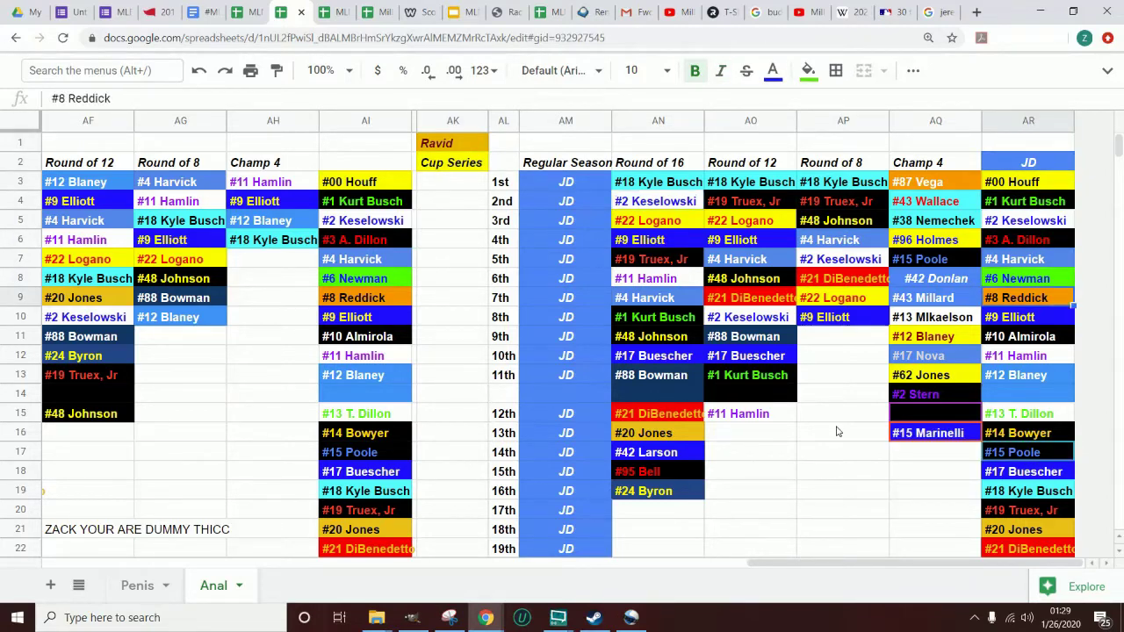
{"action": "key", "text": "Down"}
{"action": "key", "text": "Up"}
{"action": "key", "text": "Left"}
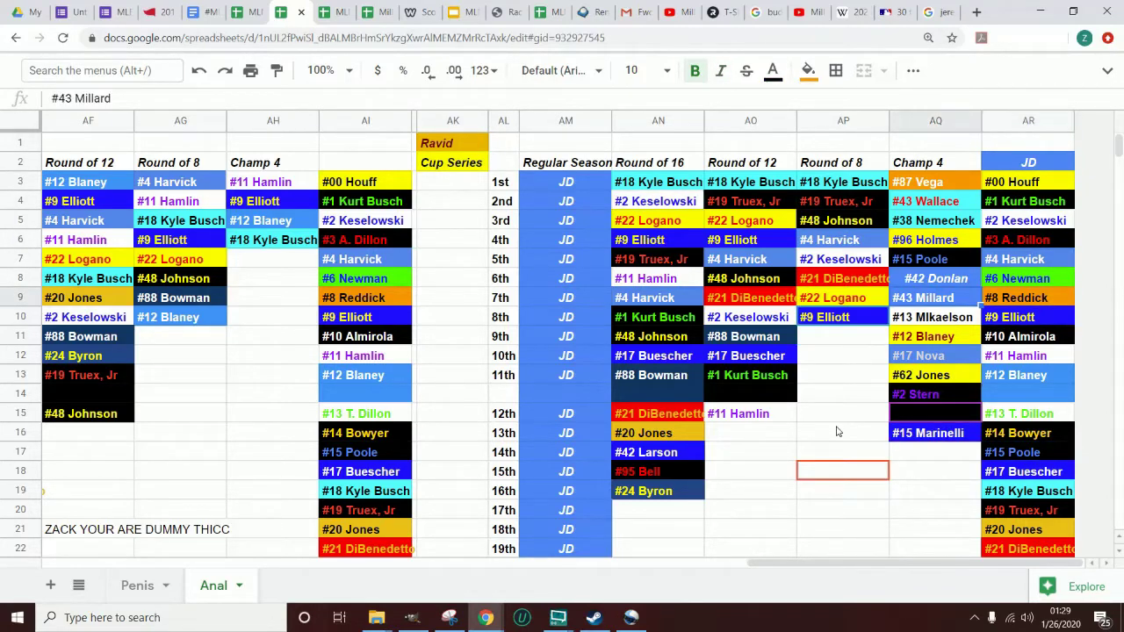
Fill #2 Keselowski from AO10 into the fifth participant's Round of 8 cell AP10
{"action": "key", "text": "Left"}
{"action": "key", "text": "Left"}
{"action": "key", "text": "Down"}
{"action": "key", "text": "shift+Right"}
{"action": "key", "text": "ctrl+r"}
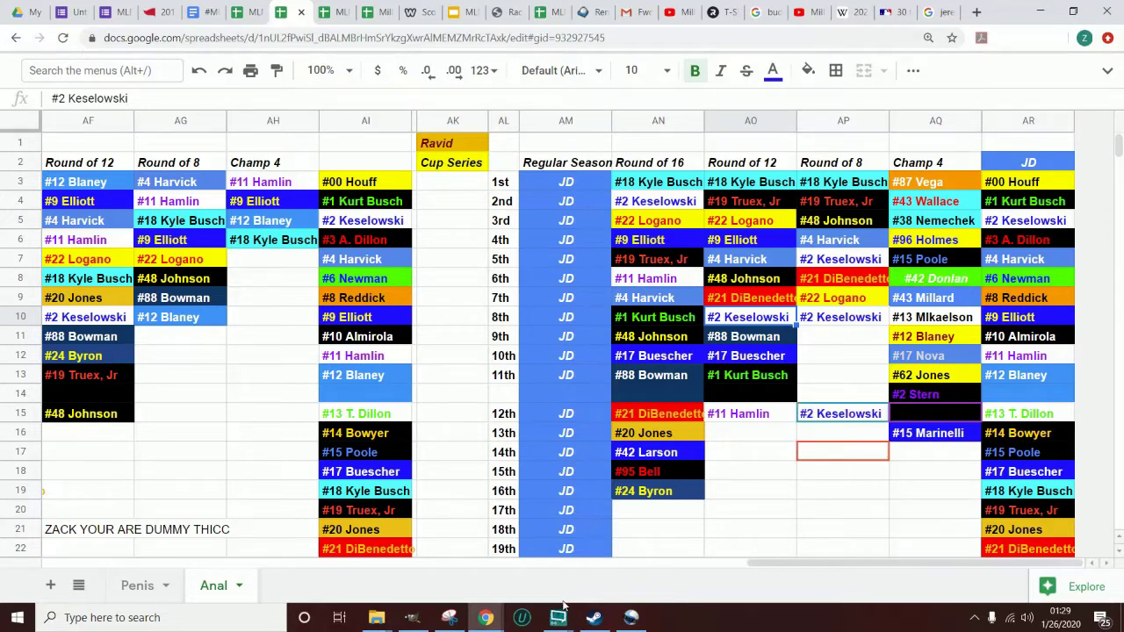
{"action": "mouse_move", "coordinate": [563, 621]}
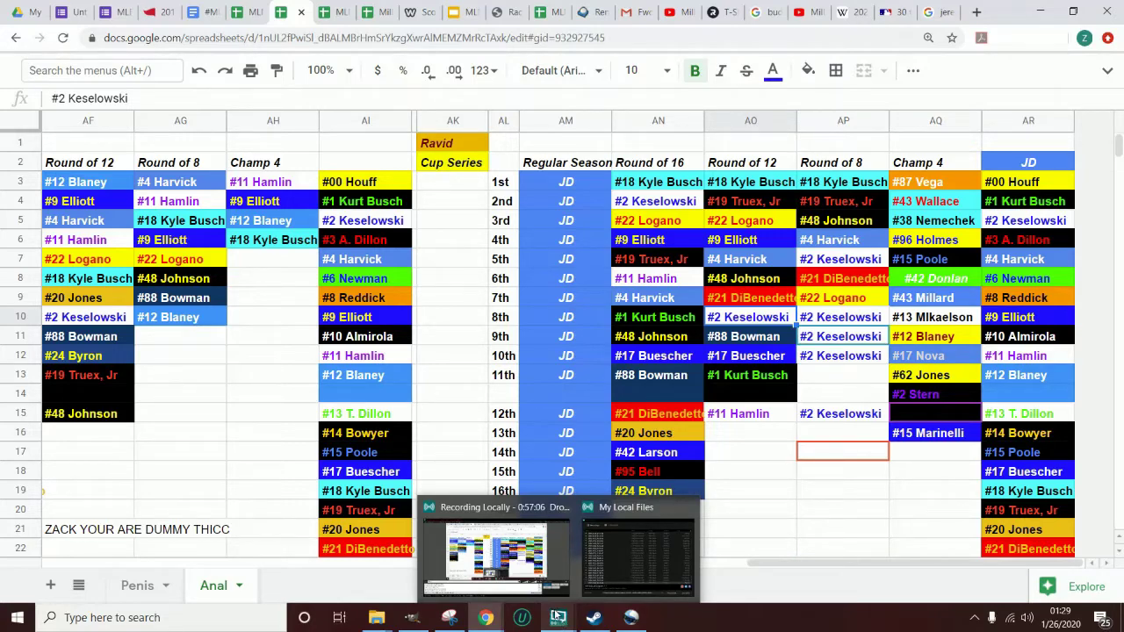
{"action": "left_click", "coordinate": [560, 619]}
{"action": "left_click", "coordinate": [564, 620]}
{"action": "left_click", "coordinate": [838, 455]}
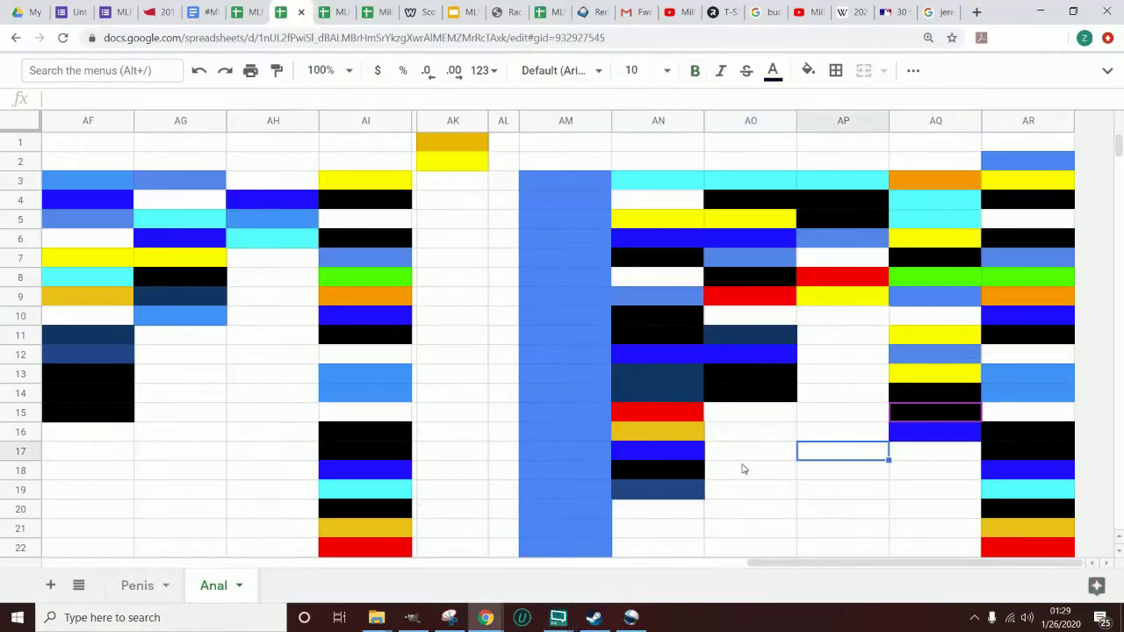
{"action": "left_click", "coordinate": [741, 466]}
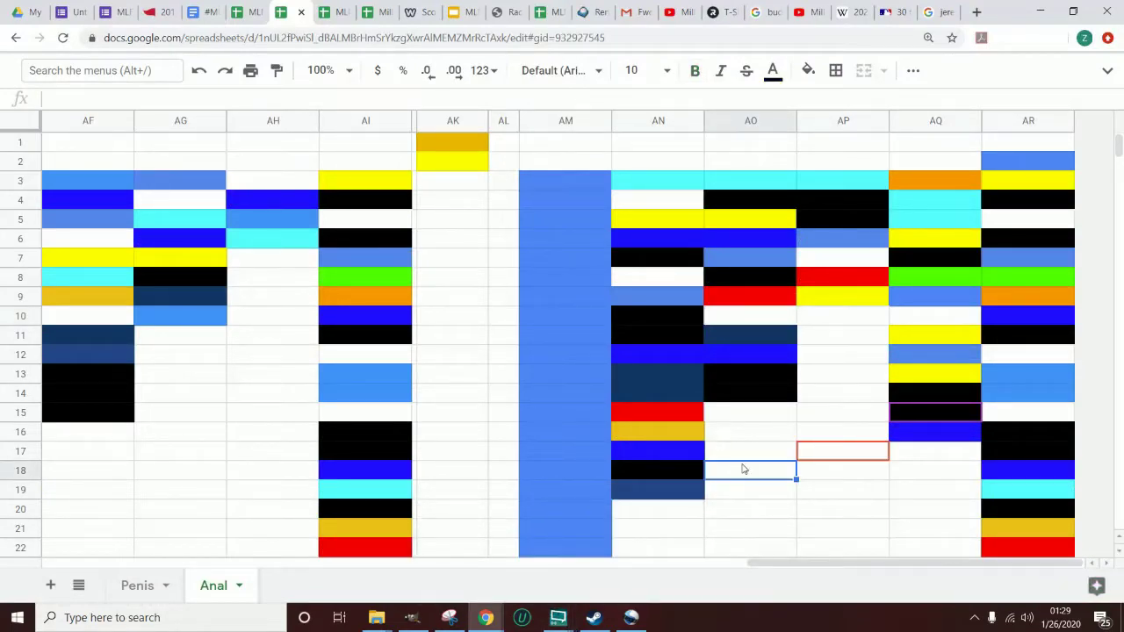
{"action": "key", "text": "Up"}
{"action": "key", "text": "Left"}
{"action": "key", "text": "Left"}
{"action": "key", "text": "Left"}
{"action": "key", "text": "Left"}
{"action": "key", "text": "Left"}
{"action": "key", "text": "Left"}
{"action": "key", "text": "Left"}
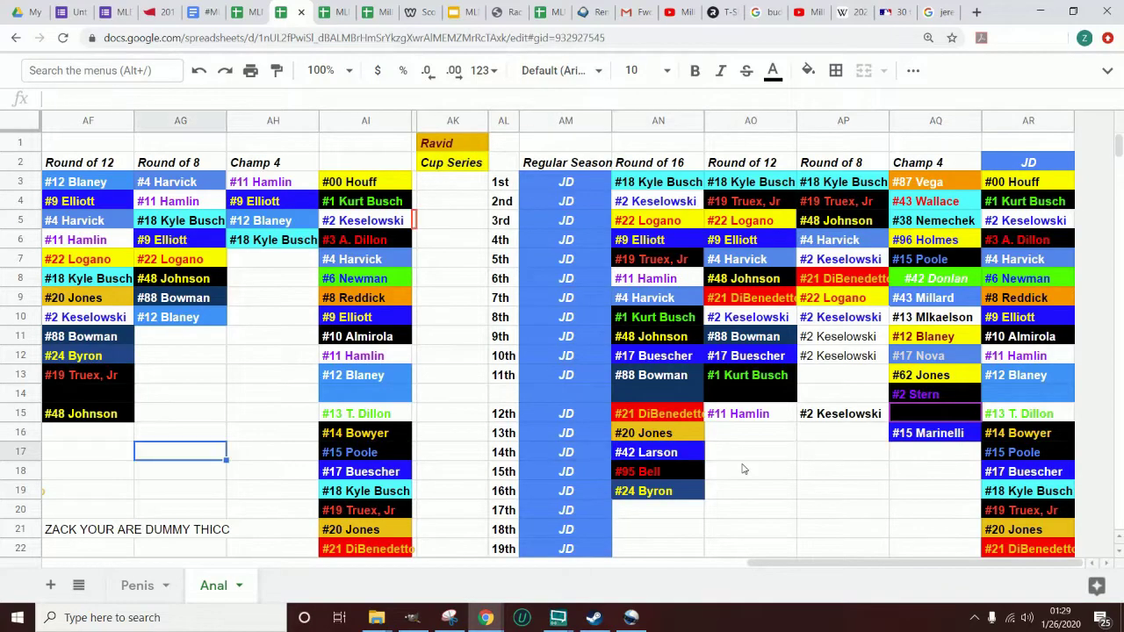
{"action": "key", "text": "Right"}
{"action": "key", "text": "Right"}
{"action": "key", "text": "Up"}
{"action": "key", "text": "Up"}
{"action": "key", "text": "Up"}
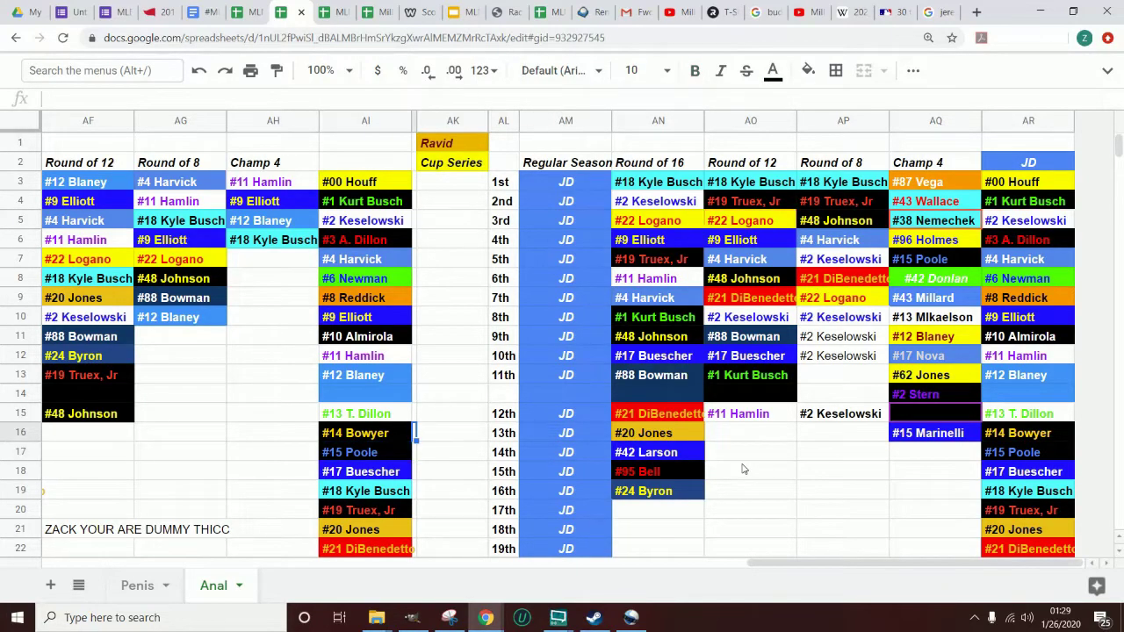
{"action": "key", "text": "Up"}
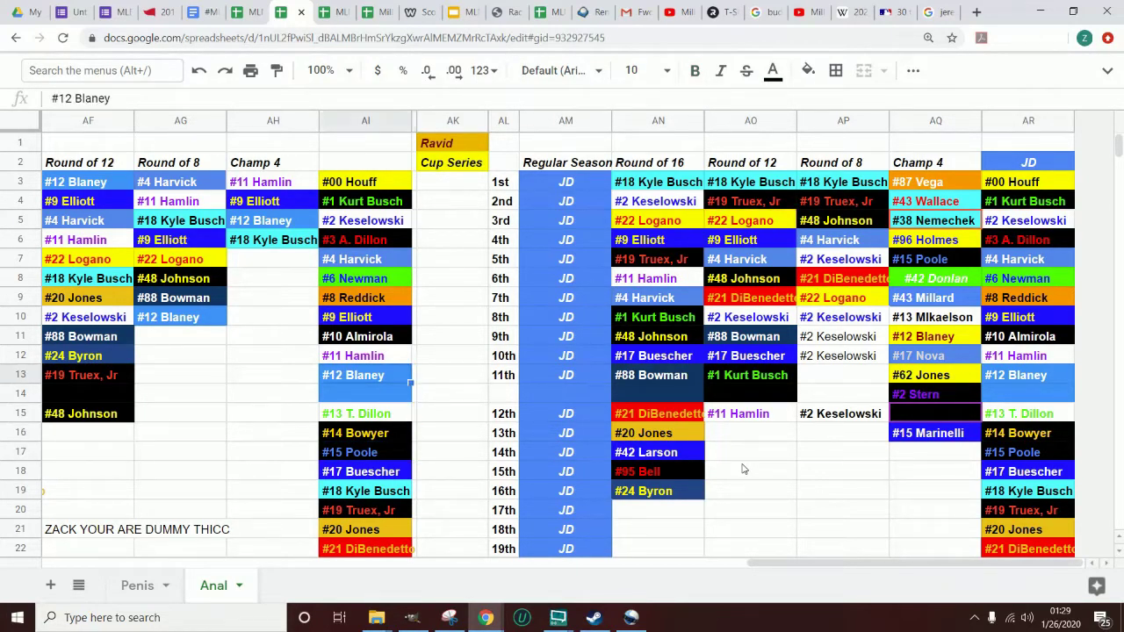
{"action": "key", "text": "Down"}
{"action": "key", "text": "Right"}
{"action": "key", "text": "Right"}
{"action": "key", "text": "Right"}
{"action": "key", "text": "Right"}
{"action": "key", "text": "Right"}
{"action": "key", "text": "Right"}
{"action": "key", "text": "Right"}
{"action": "key", "text": "Right"}
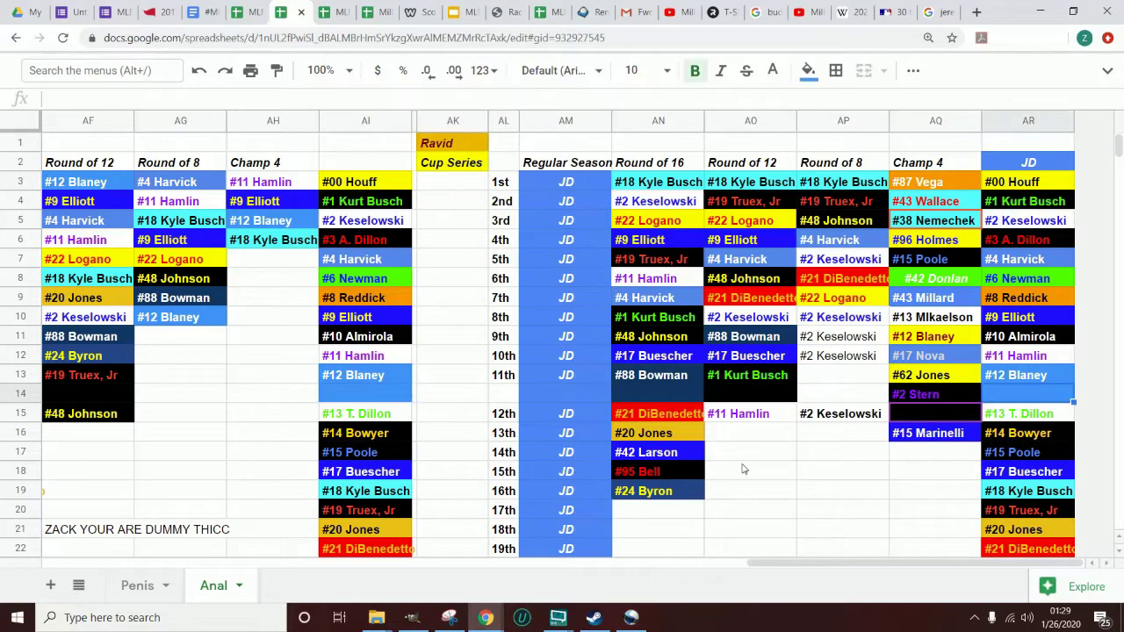
{"action": "key", "text": "Left"}
{"action": "key", "text": "Left"}
{"action": "key", "text": "Left"}
{"action": "key", "text": "Left"}
{"action": "key", "text": "Left"}
{"action": "key", "text": "Left"}
{"action": "key", "text": "Left"}
{"action": "key", "text": "Left"}
{"action": "key", "text": "Left"}
{"action": "key", "text": "Left"}
{"action": "key", "text": "Left"}
{"action": "key", "text": "Left"}
{"action": "key", "text": "Left"}
{"action": "key", "text": "Left"}
{"action": "key", "text": "Left"}
{"action": "key", "text": "Left"}
{"action": "key", "text": "Left"}
{"action": "key", "text": "Left"}
{"action": "key", "text": "Left"}
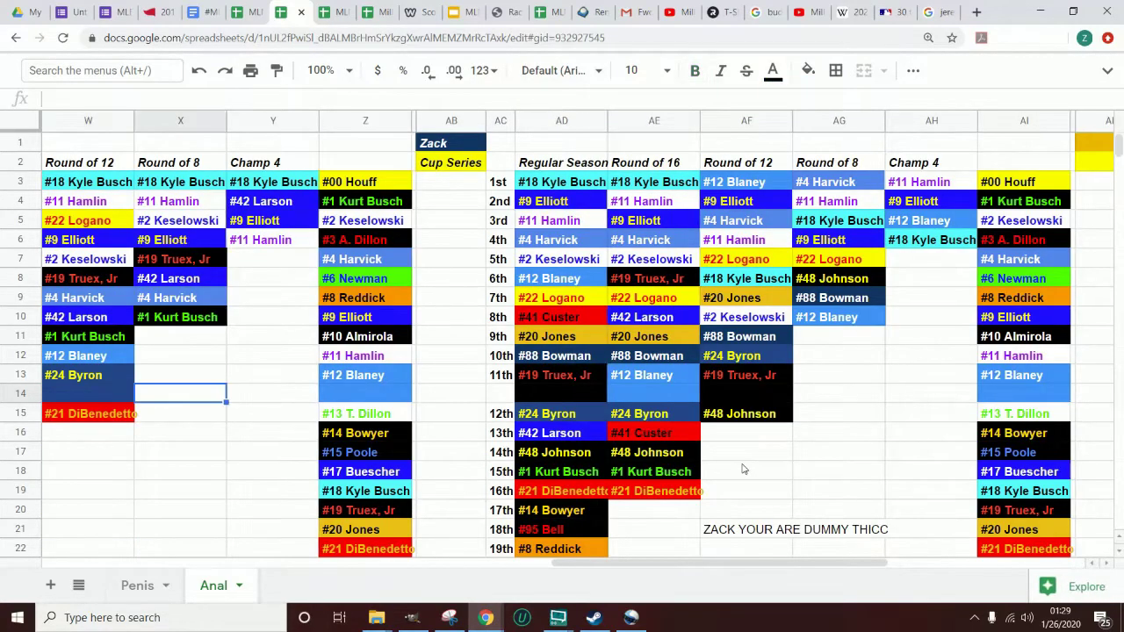
{"action": "key", "text": "Right"}
{"action": "key", "text": "Right"}
{"action": "key", "text": "Right"}
{"action": "key", "text": "Right"}
{"action": "key", "text": "Right"}
{"action": "key", "text": "Right"}
{"action": "key", "text": "Right"}
{"action": "key", "text": "Right"}
{"action": "key", "text": "Right"}
{"action": "key", "text": "Right"}
{"action": "key", "text": "Right"}
{"action": "key", "text": "Right"}
{"action": "key", "text": "Right"}
{"action": "key", "text": "Right"}
{"action": "key", "text": "Right"}
{"action": "key", "text": "Right"}
{"action": "key", "text": "Right"}
{"action": "key", "text": "Right"}
{"action": "key", "text": "Right"}
{"action": "key", "text": "Right"}
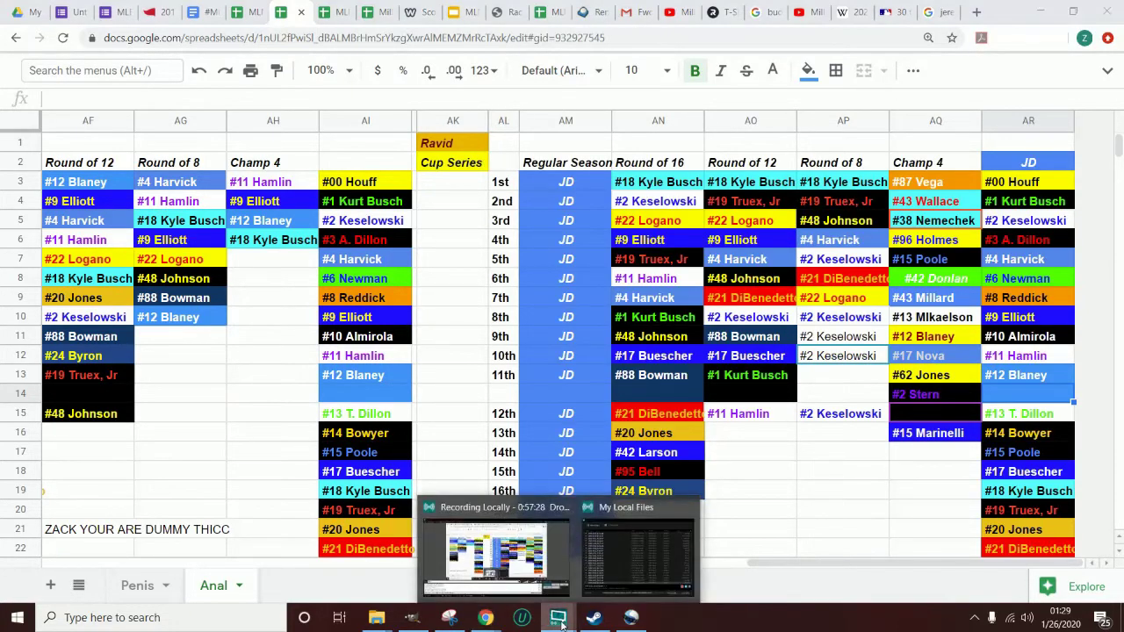
Fill JD from AM3 across to AQ3, and extend that row's fill down columns AM to AQ through row 91
{"action": "left_click", "coordinate": [824, 396]}
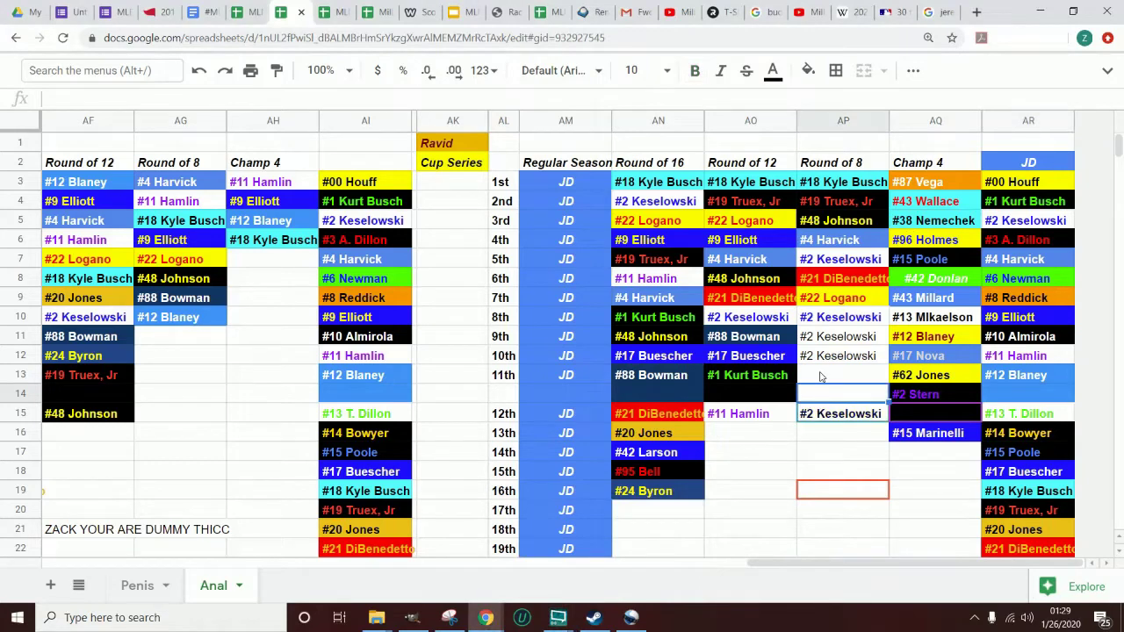
{"action": "left_click", "coordinate": [655, 205]}
{"action": "left_click", "coordinate": [569, 188]}
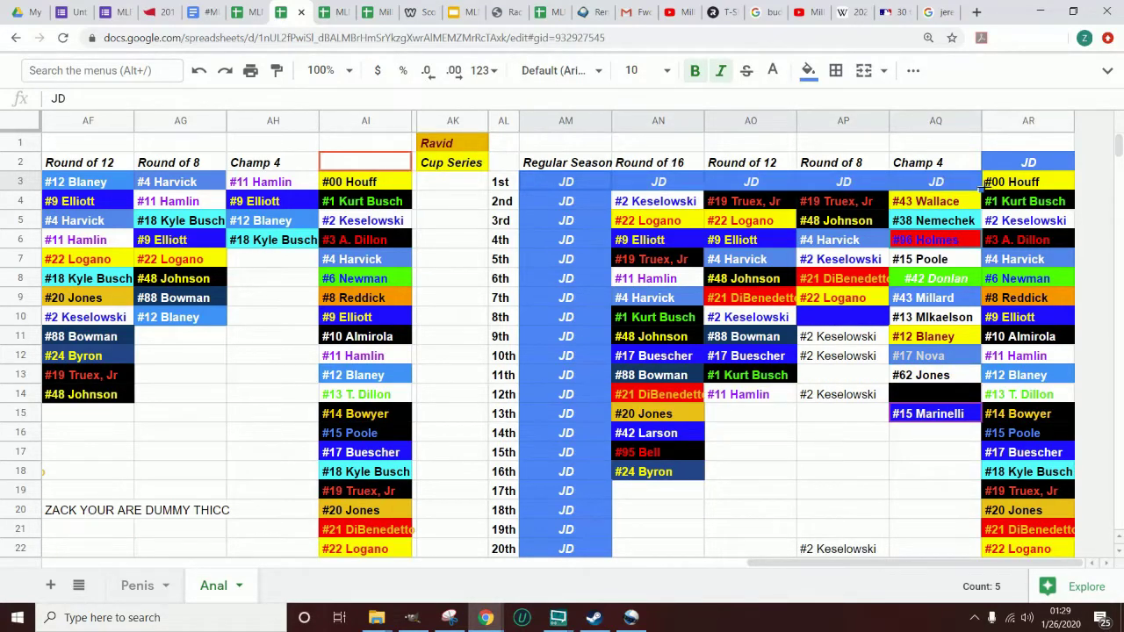
{"action": "scroll", "coordinate": [982, 332], "scroll_direction": "down", "scroll_amount": 10}
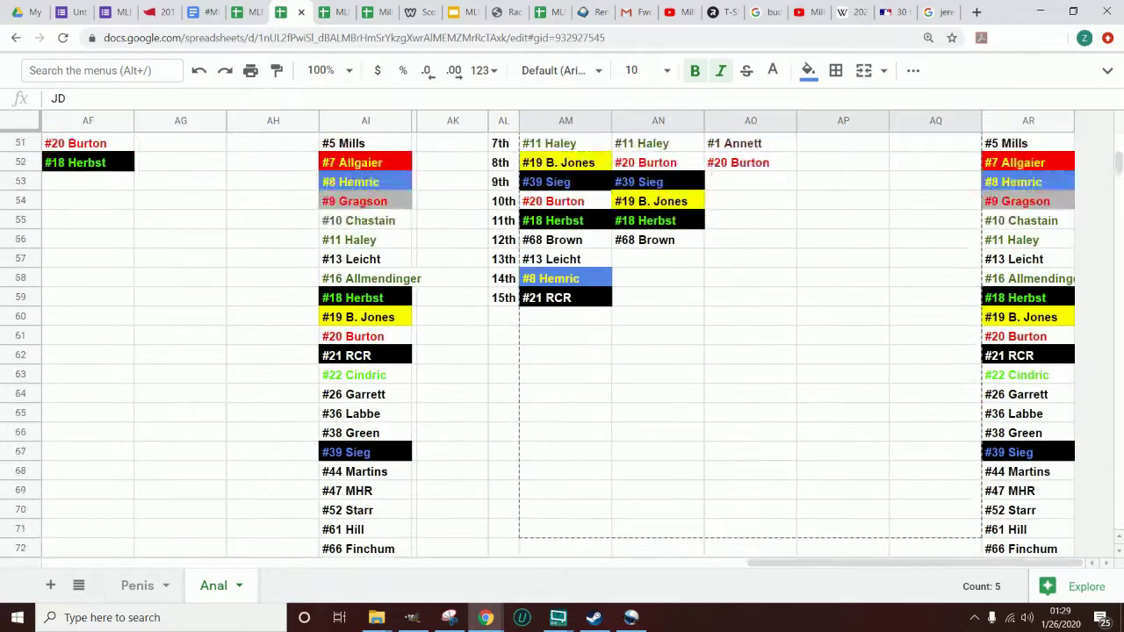
{"action": "scroll", "coordinate": [871, 332], "scroll_direction": "down", "scroll_amount": 4}
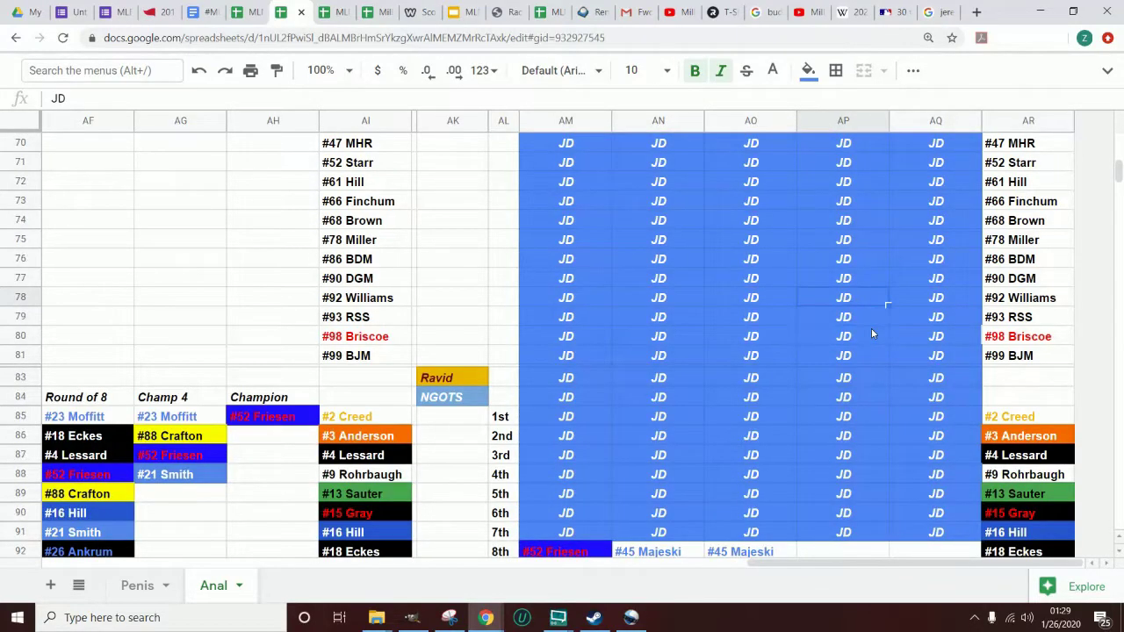
{"action": "scroll", "coordinate": [872, 334], "scroll_direction": "up", "scroll_amount": 7}
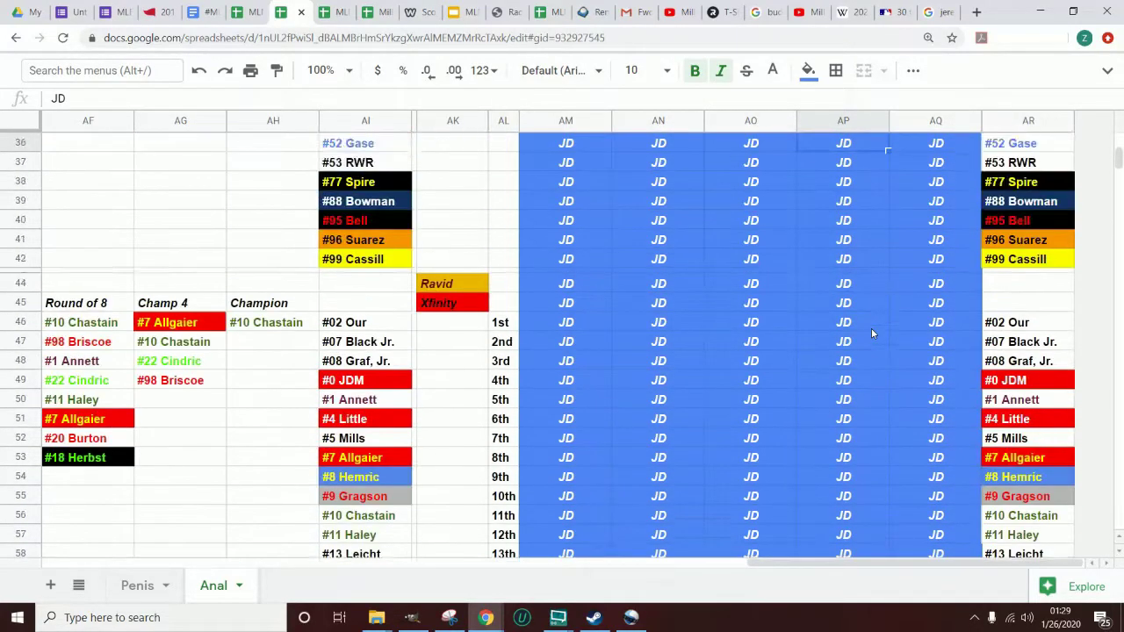
{"action": "scroll", "coordinate": [873, 334], "scroll_direction": "up", "scroll_amount": 7}
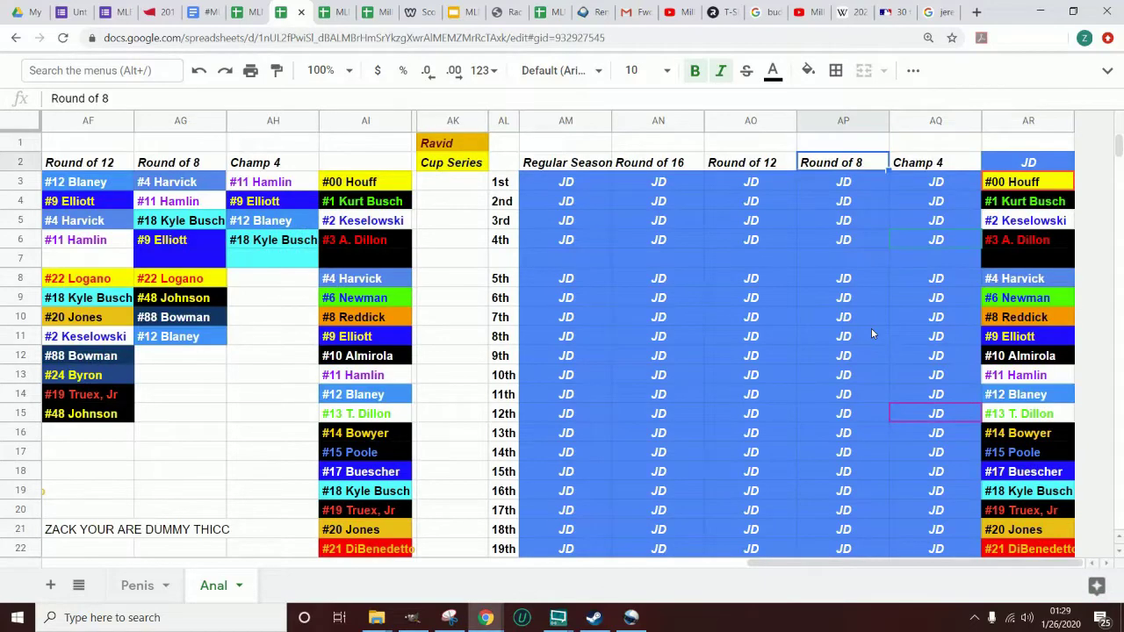
{"action": "key", "text": "Down"}
{"action": "key", "text": "Down"}
{"action": "key", "text": "Down"}
{"action": "key", "text": "Down"}
{"action": "key", "text": "Down"}
{"action": "key", "text": "Down"}
{"action": "key", "text": "Down"}
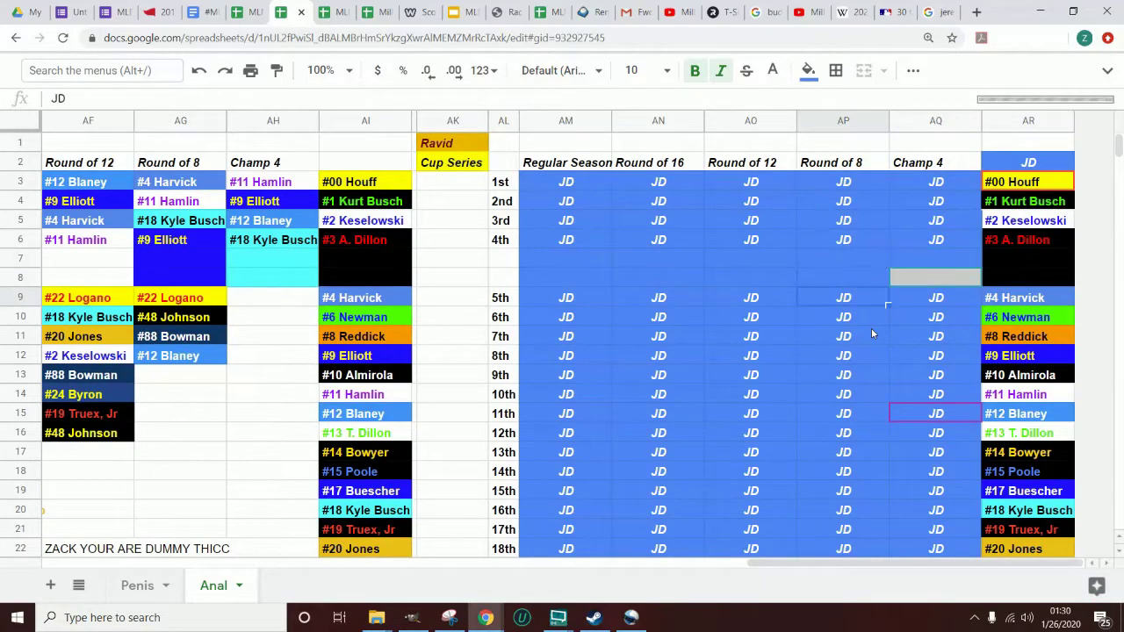
{"action": "key", "text": "Down"}
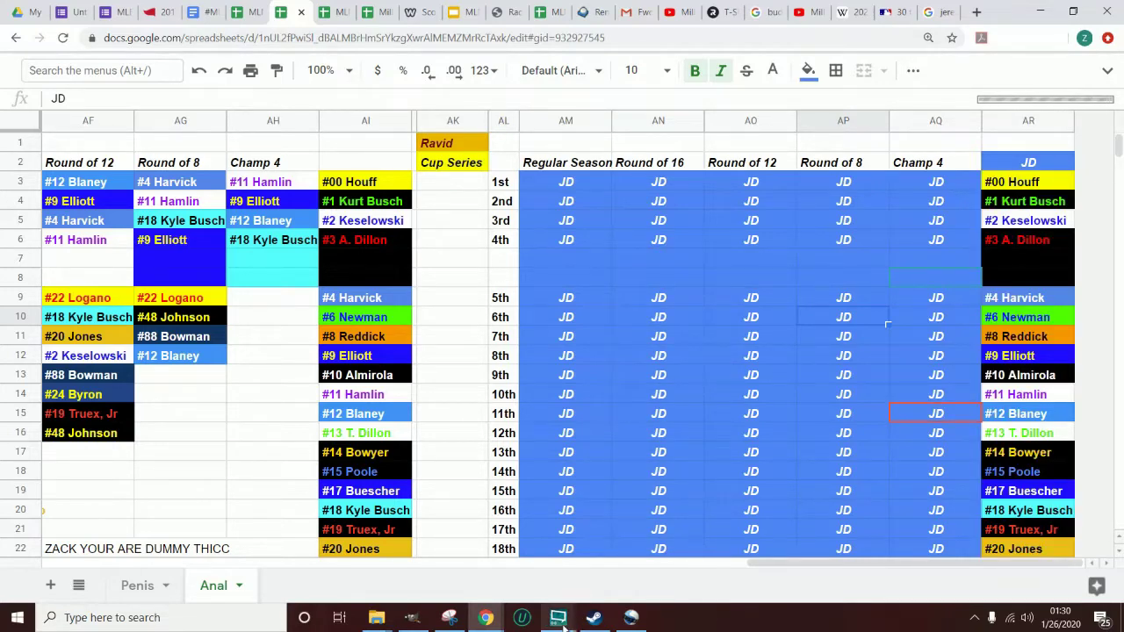
Switch to the broadcasting program's main window that is recording the desktop
{"action": "mouse_move", "coordinate": [563, 621]}
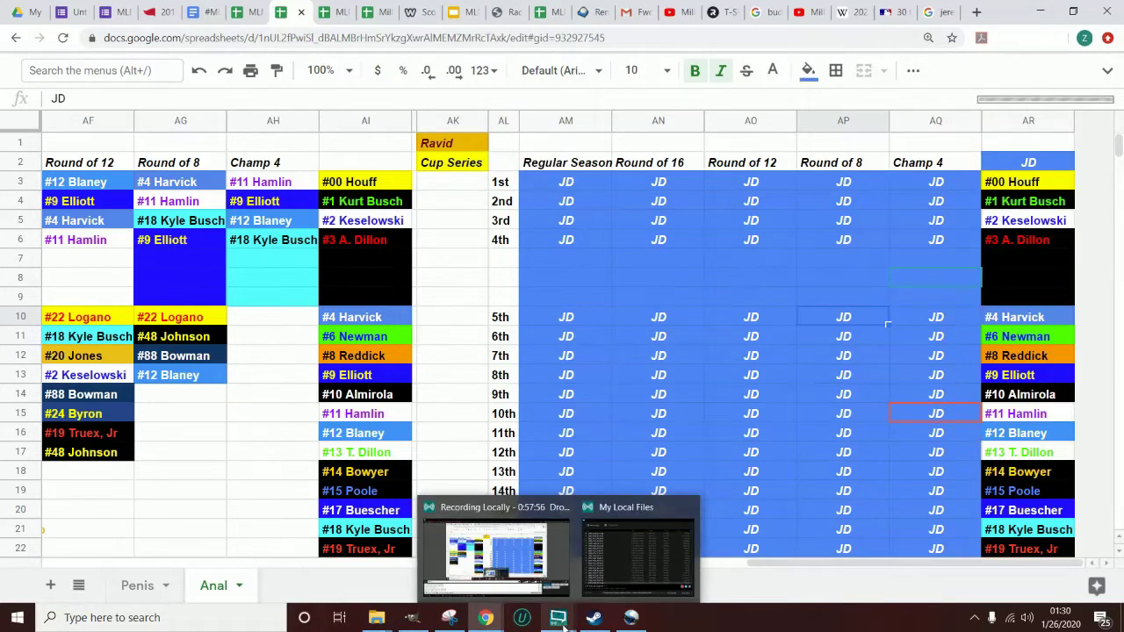
{"action": "left_click", "coordinate": [483, 550]}
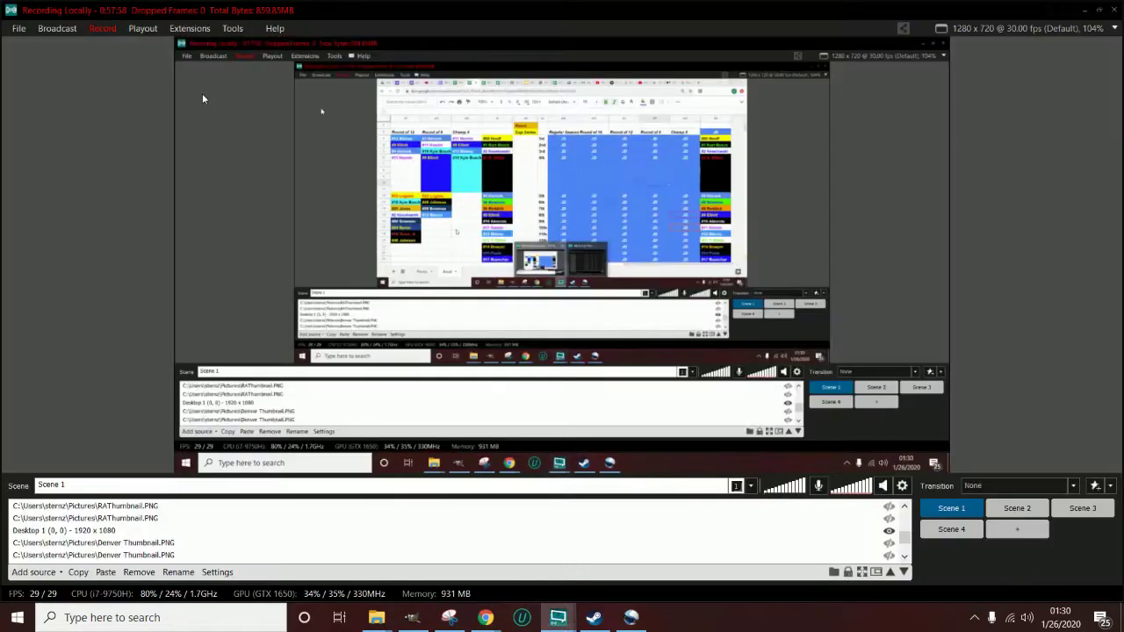